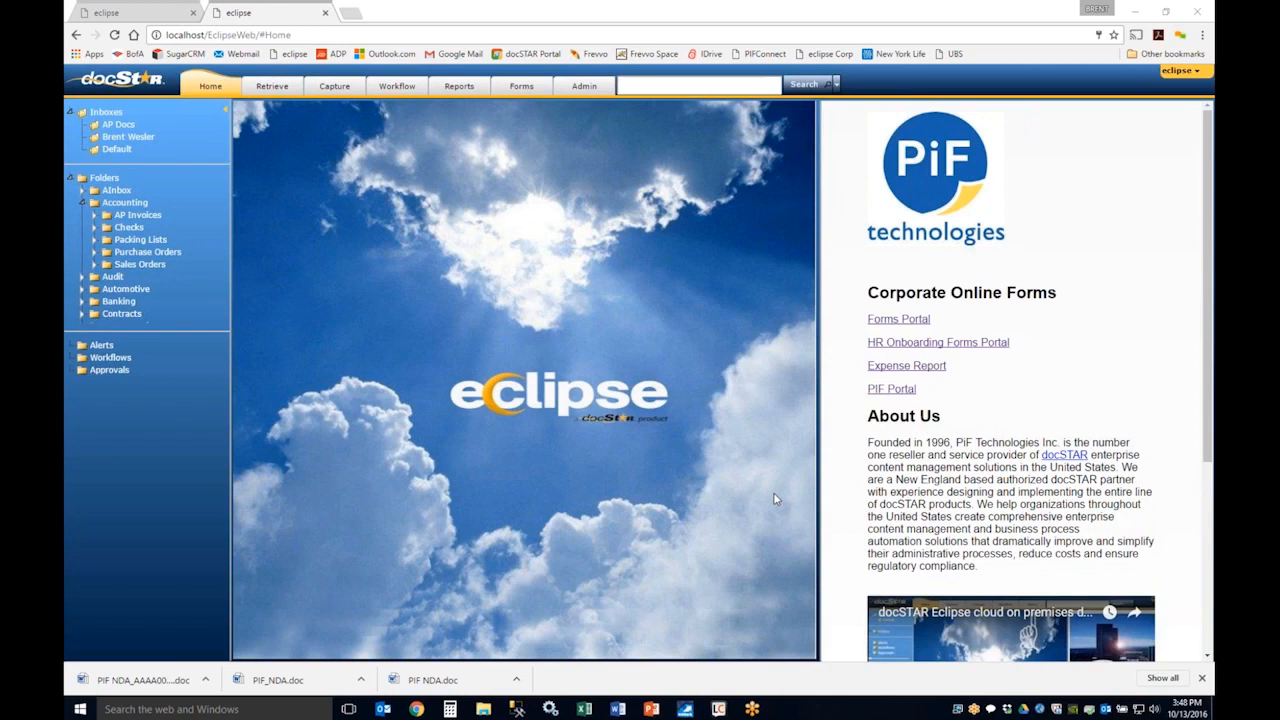
Step: Open the security settings of the Accounting folder and review the available security classes
{"action": "left_click", "coordinate": [1202, 679]}
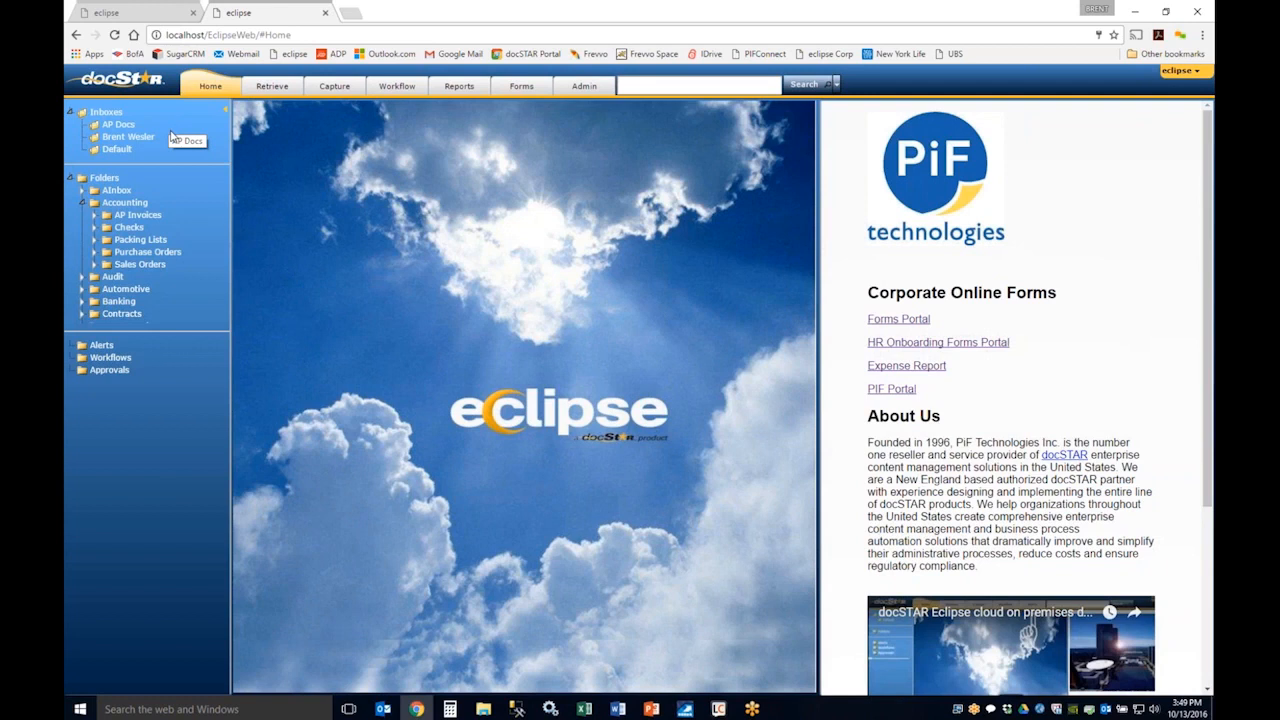
{"action": "right_click", "coordinate": [128, 208]}
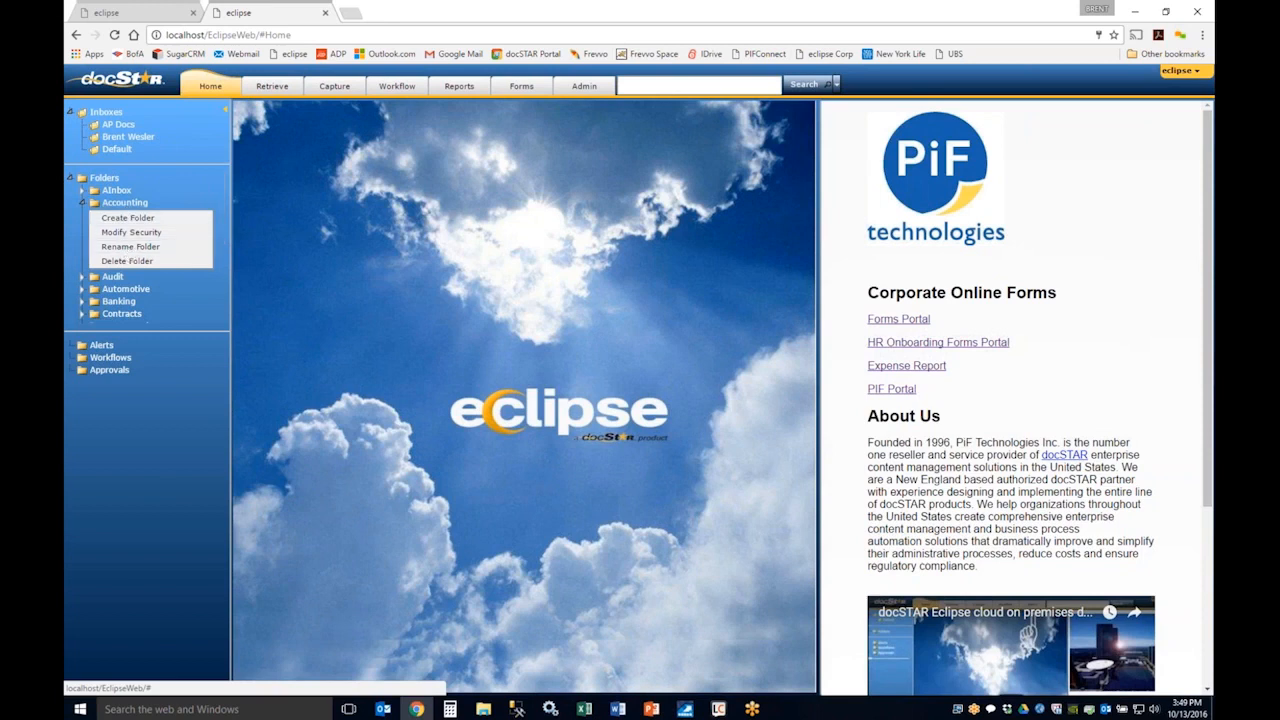
{"action": "left_click", "coordinate": [131, 232]}
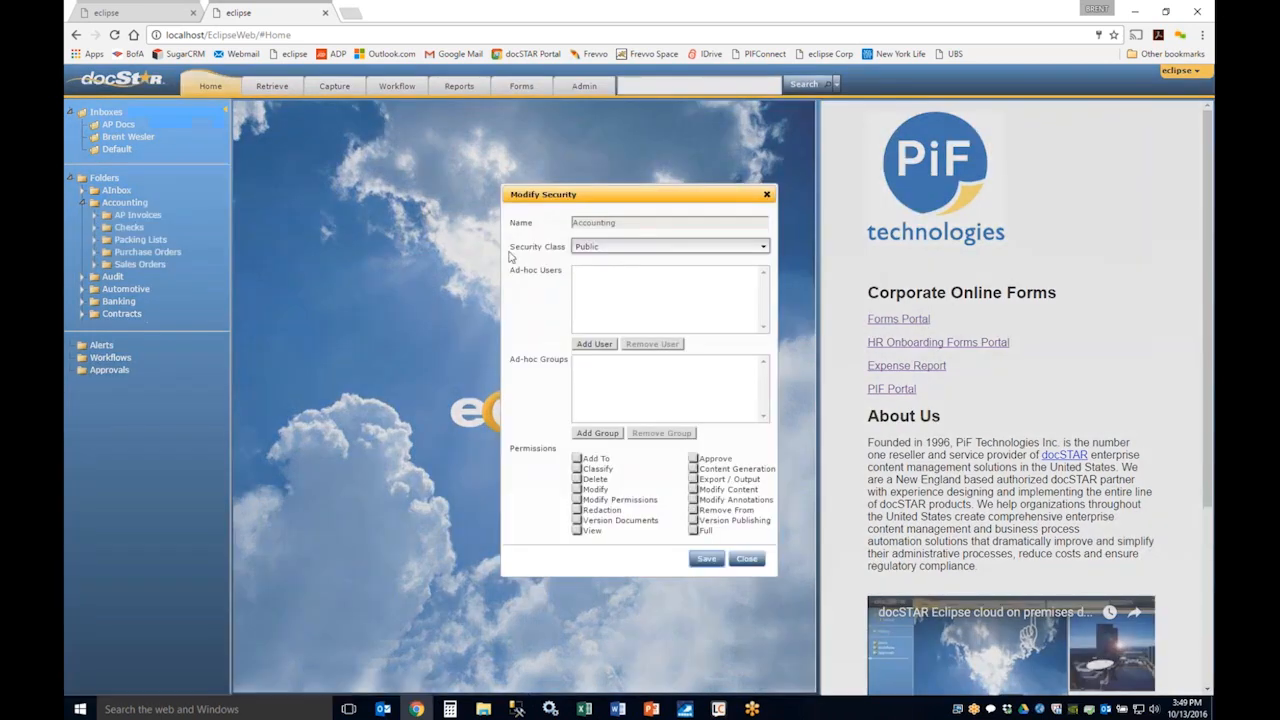
{"action": "left_click_drag", "start_coordinate": [427, 161], "coordinate": [316, 135]}
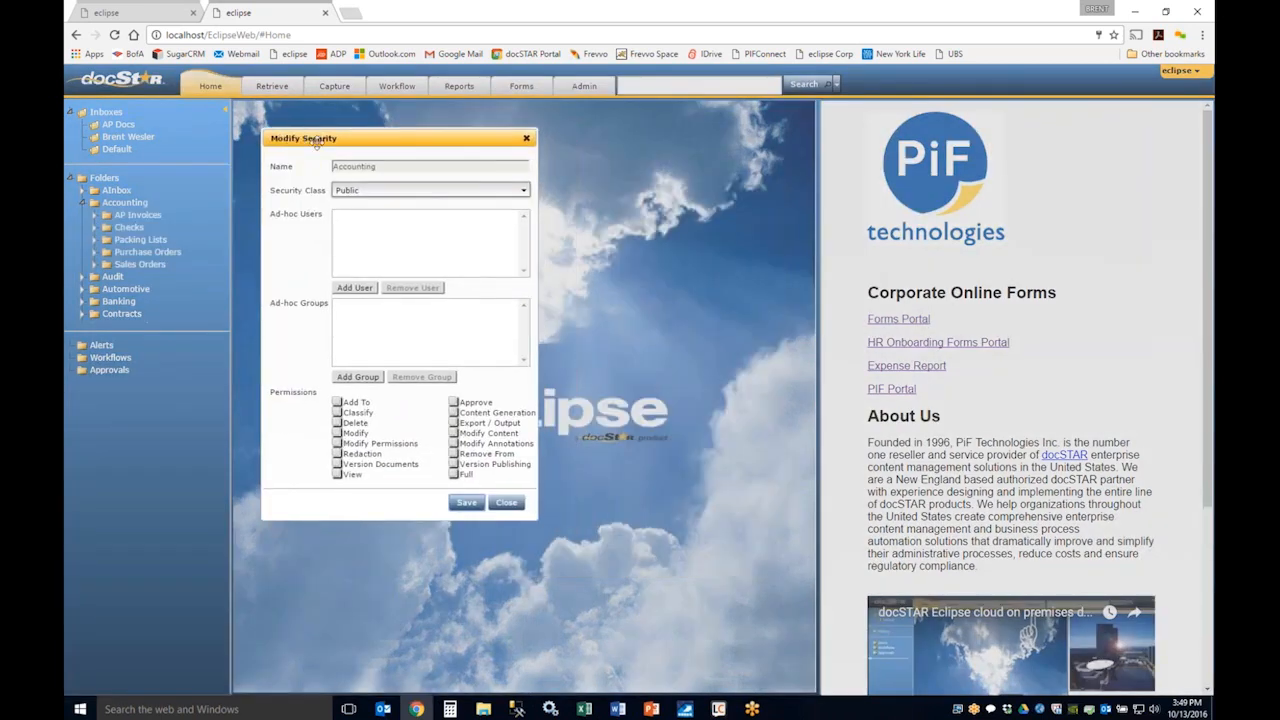
{"action": "left_click", "coordinate": [372, 194]}
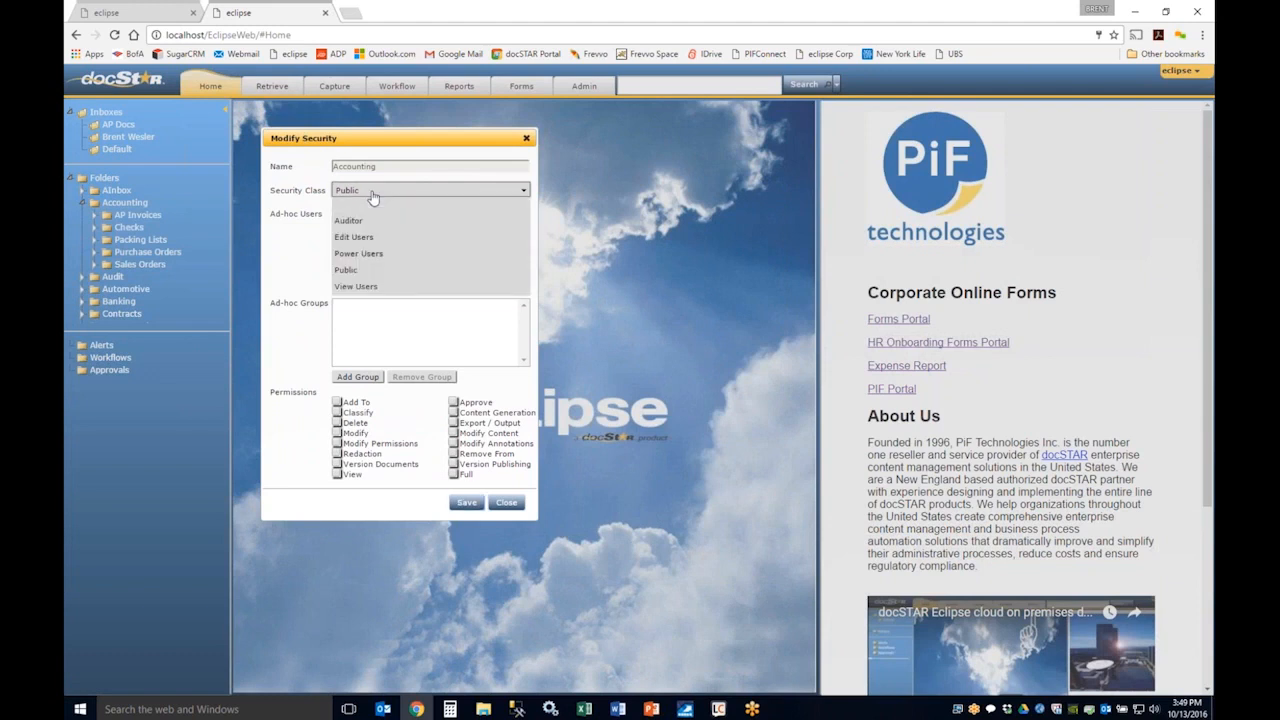
{"action": "left_click", "coordinate": [314, 206]}
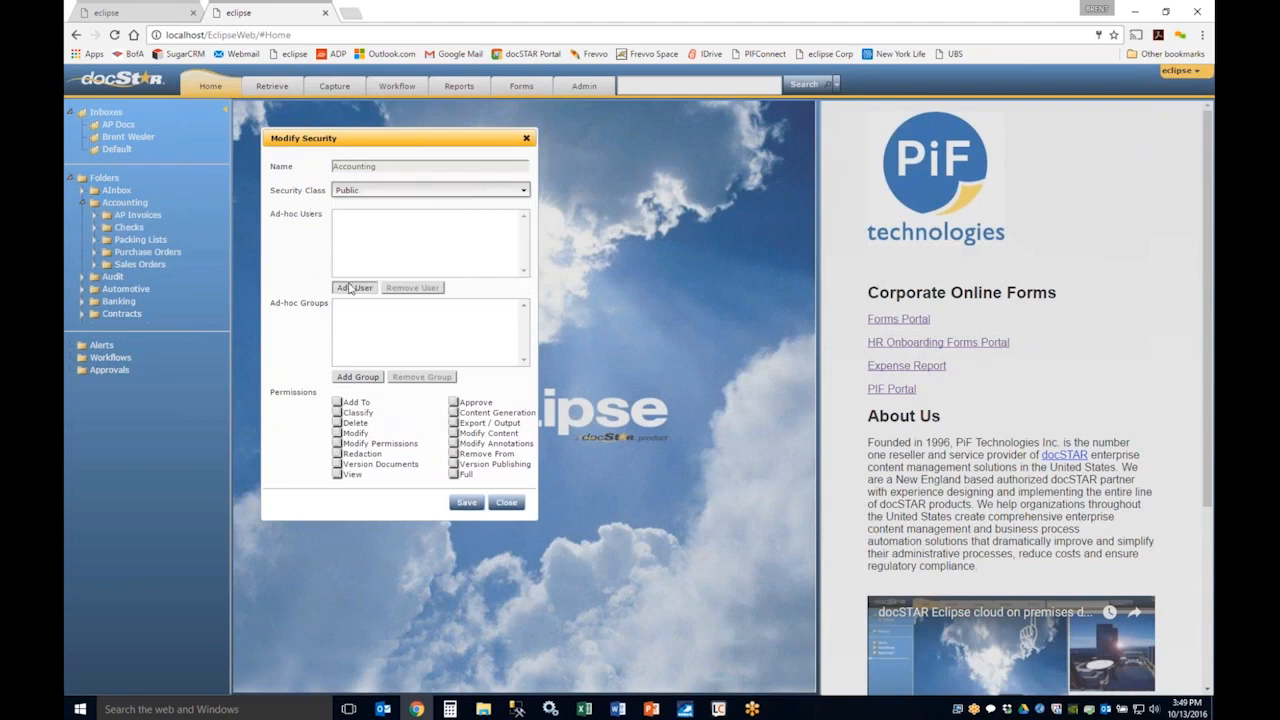
Step: Add an ad-hoc user to the Accounting folder's security and grant that user Full permission
{"action": "left_click", "coordinate": [349, 288]}
{"action": "left_click", "coordinate": [555, 354]}
{"action": "left_click", "coordinate": [670, 430]}
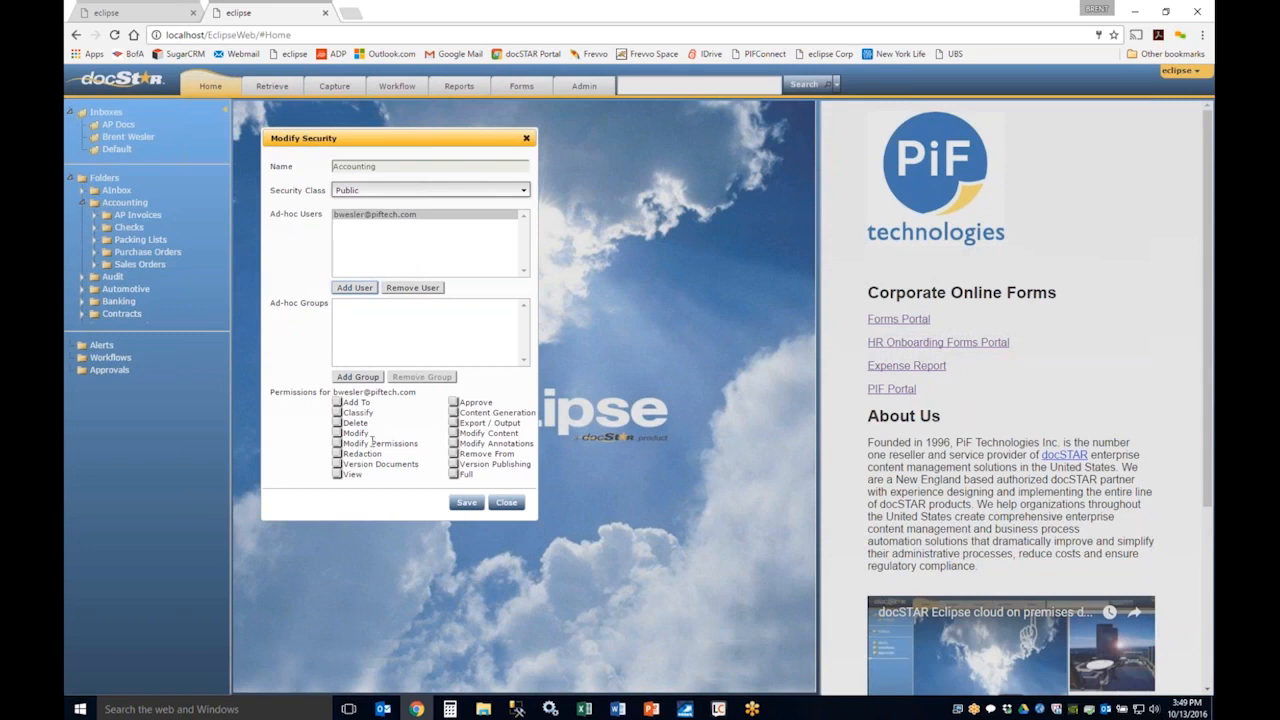
{"action": "left_click", "coordinate": [454, 474]}
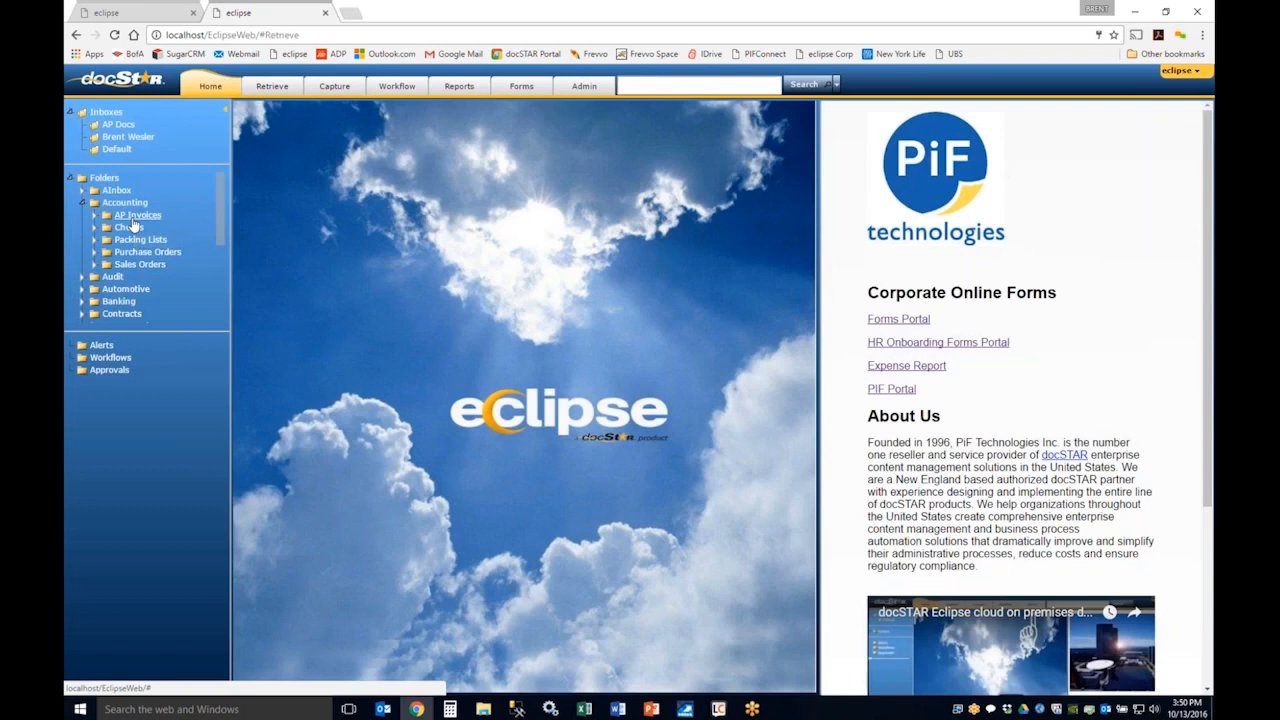
Step: Open the AP Invoices folder under Accounting and sort its documents by content type in descending order
{"action": "left_click", "coordinate": [140, 228]}
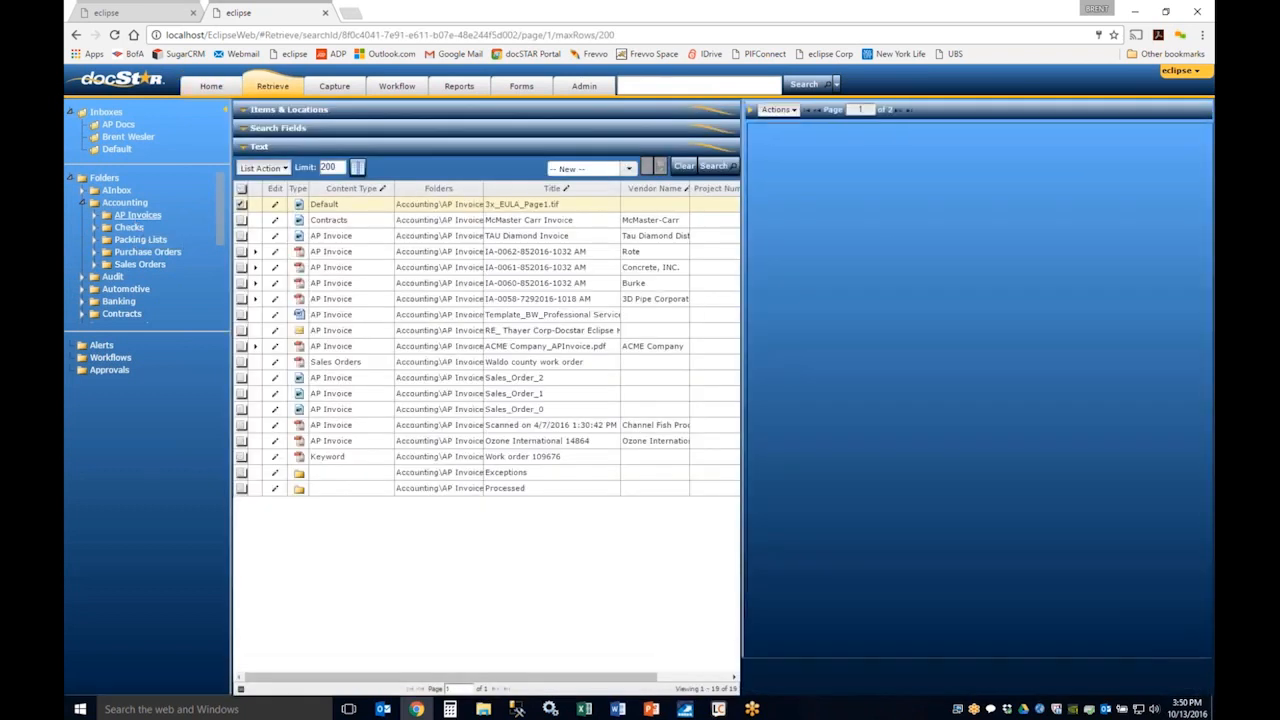
{"action": "left_click", "coordinate": [349, 189]}
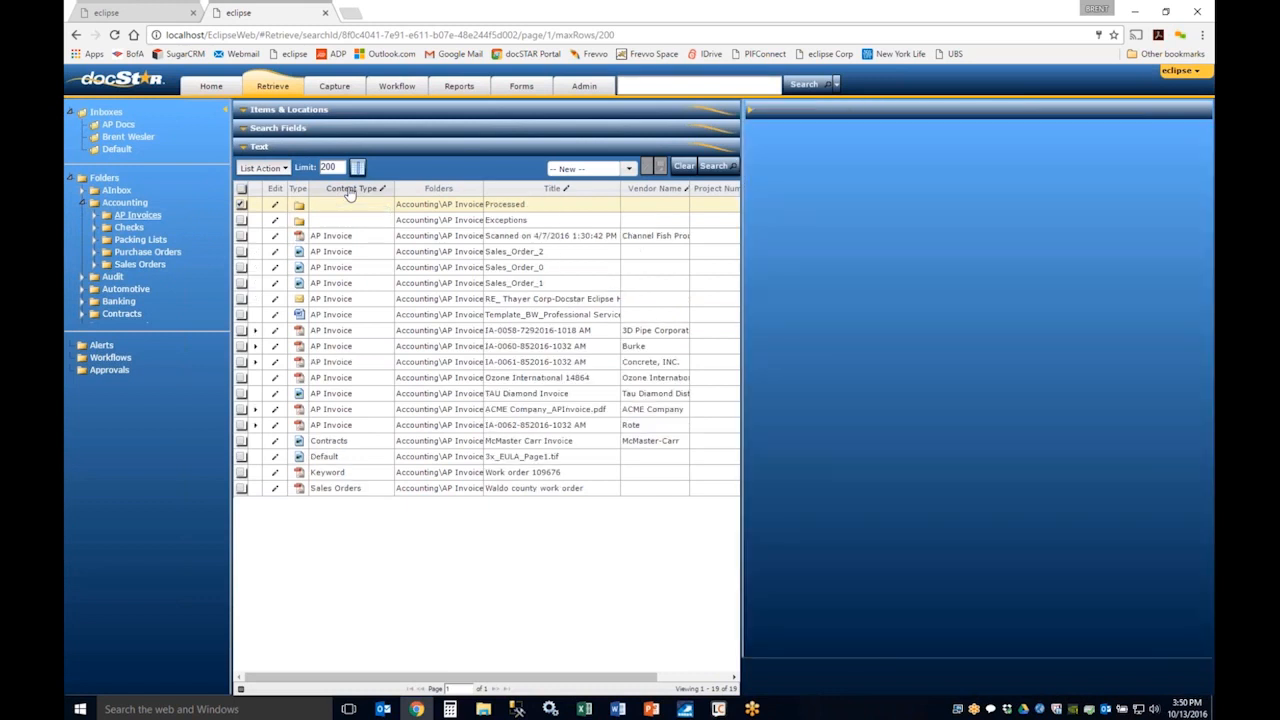
{"action": "left_click", "coordinate": [349, 189]}
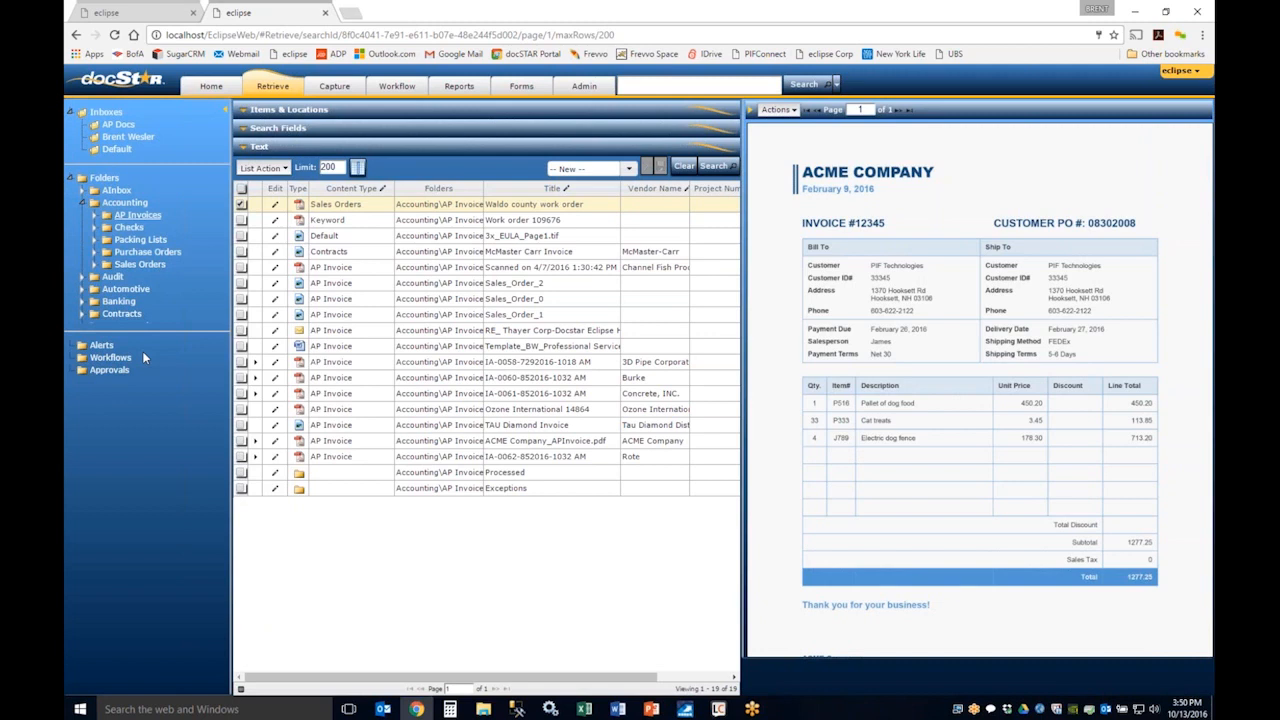
Step: Return to the home page and widen the company information pane with the corporate online forms
{"action": "left_click", "coordinate": [209, 86]}
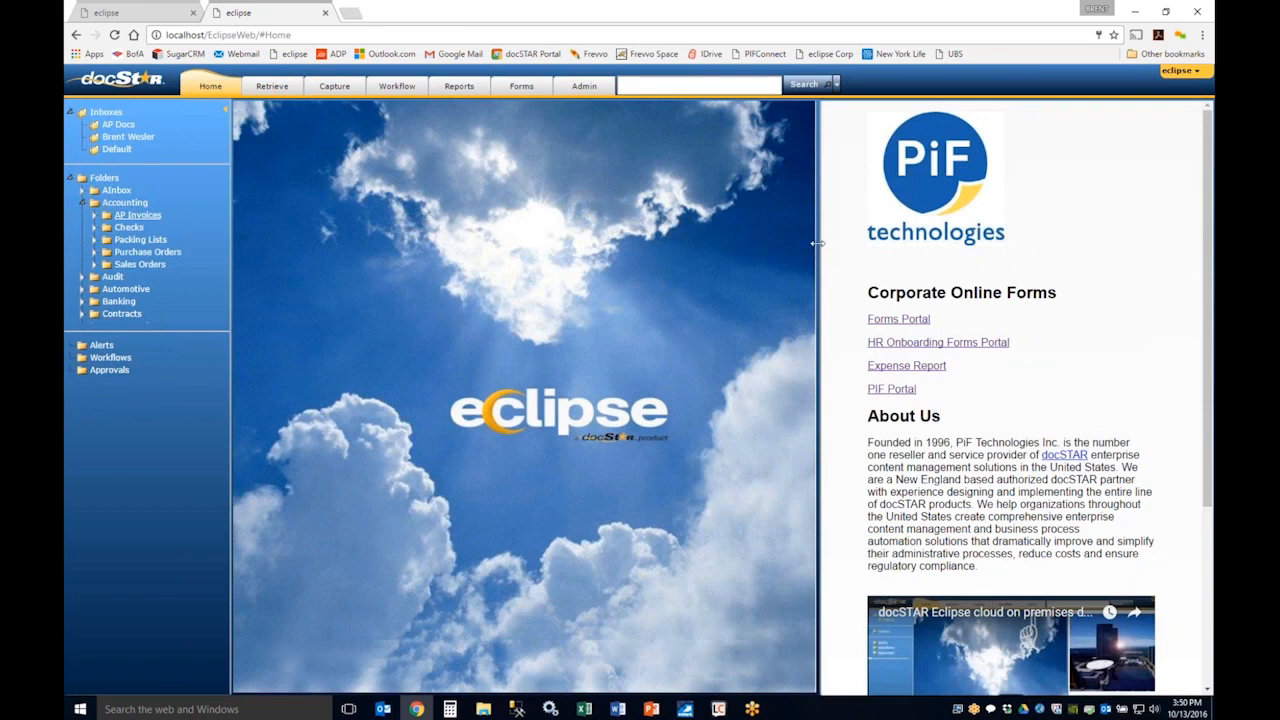
{"action": "left_click_drag", "start_coordinate": [816, 242], "coordinate": [737, 243]}
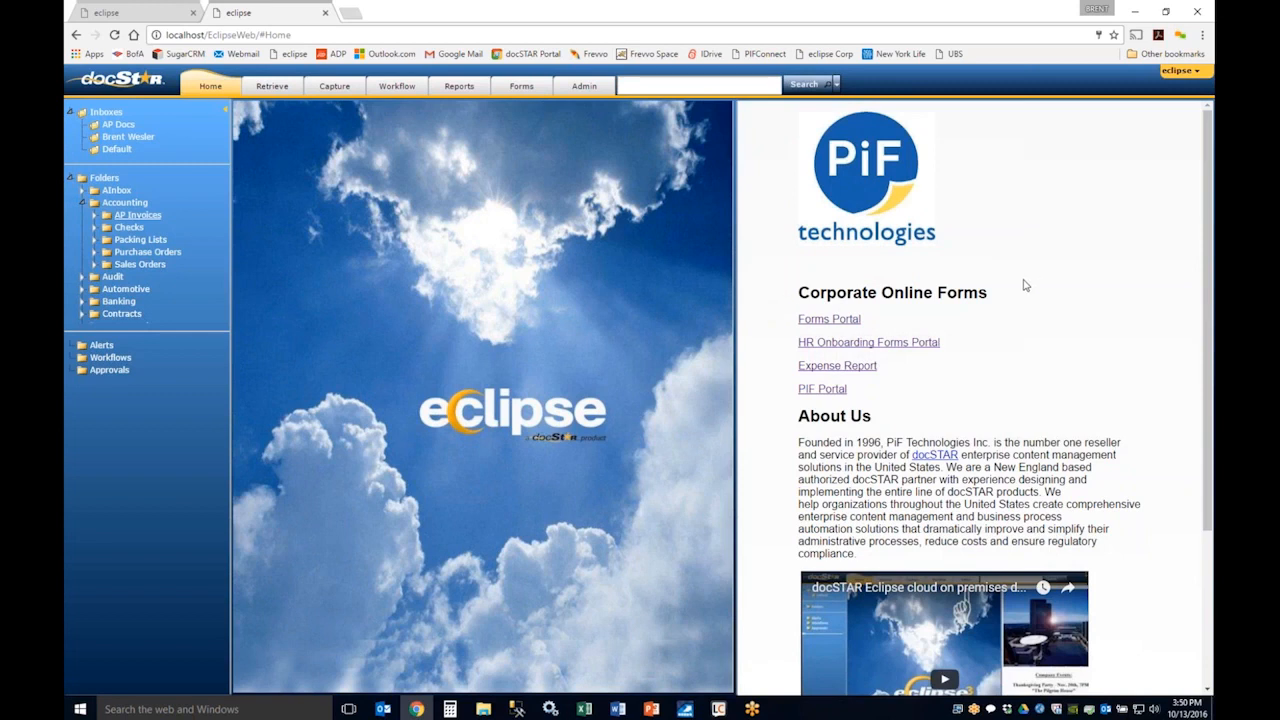
{"action": "scroll", "coordinate": [1023, 285], "scroll_direction": "down", "scroll_amount": 3}
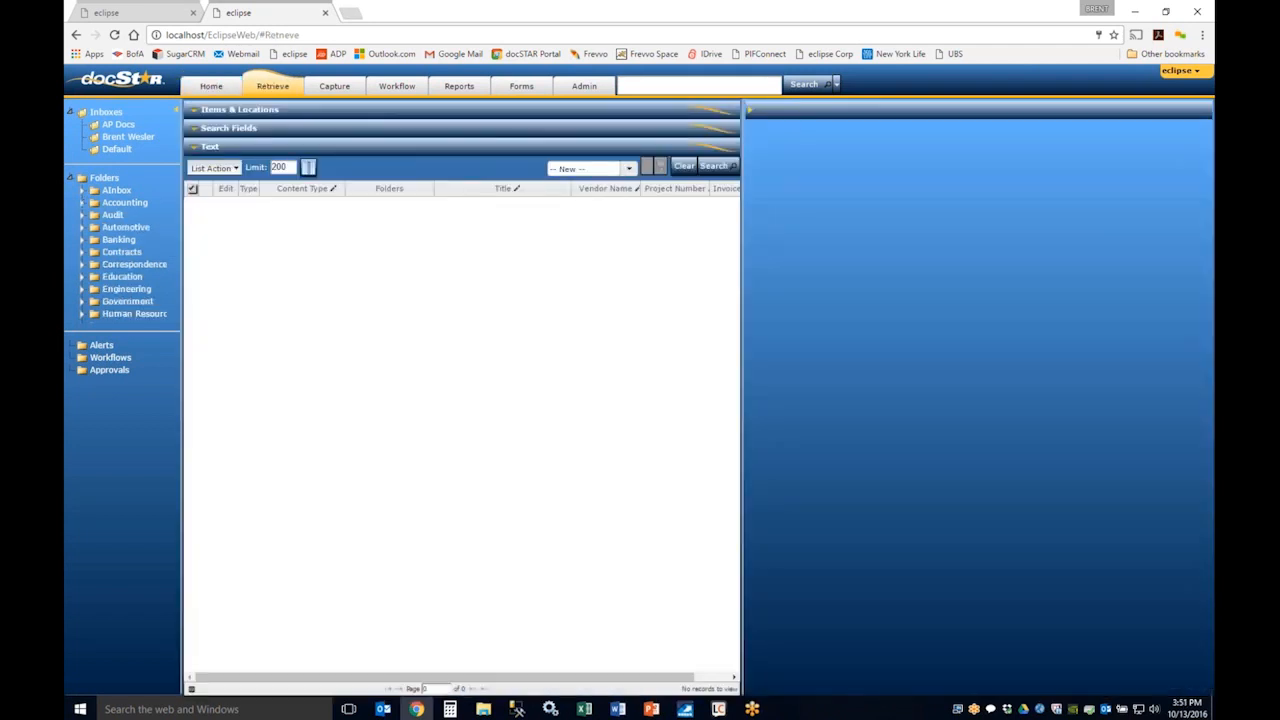
Step: Search the Accounting folder for items with the content type AP Invoice
{"action": "left_click", "coordinate": [198, 112]}
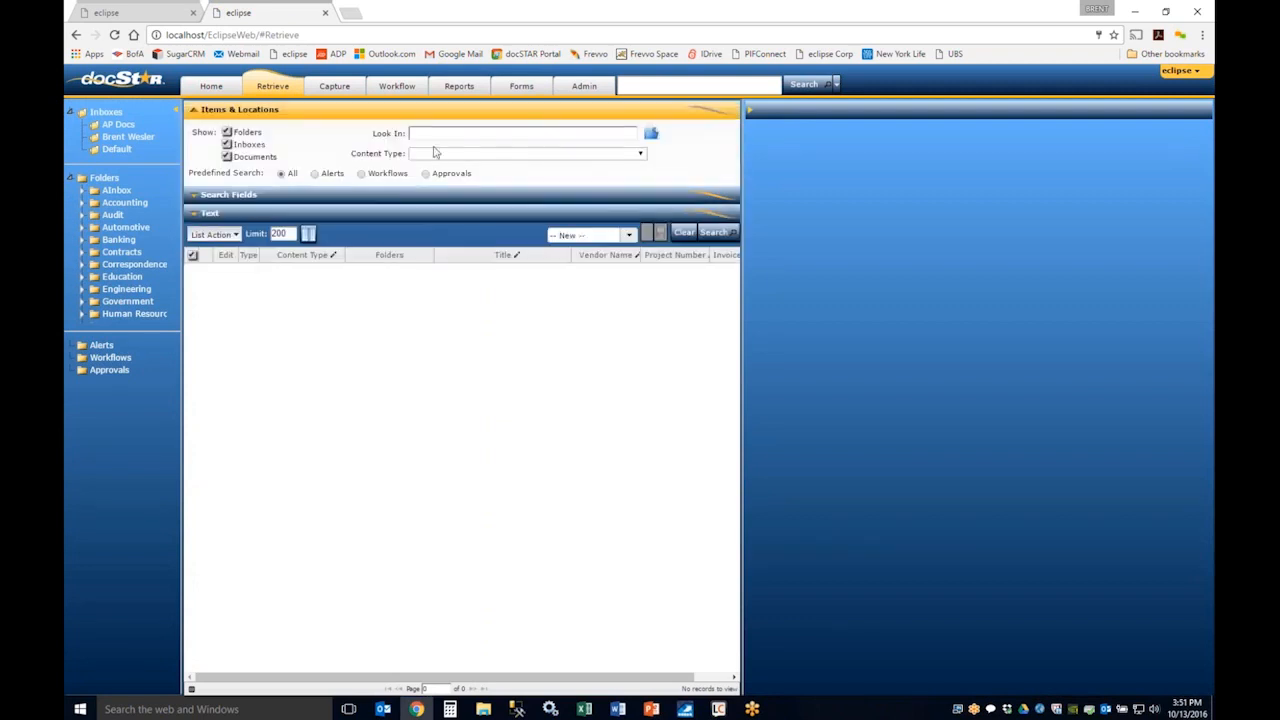
{"action": "left_click", "coordinate": [651, 134]}
{"action": "left_click", "coordinate": [79, 114]}
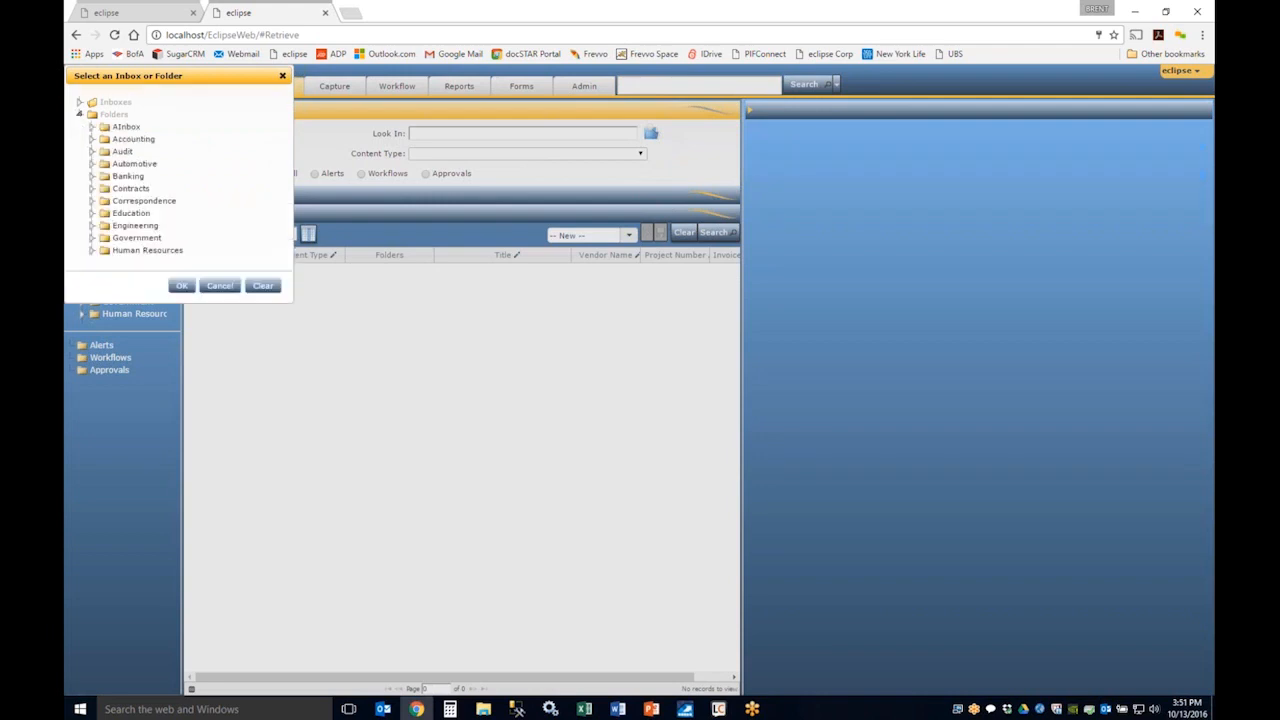
{"action": "left_click", "coordinate": [132, 139]}
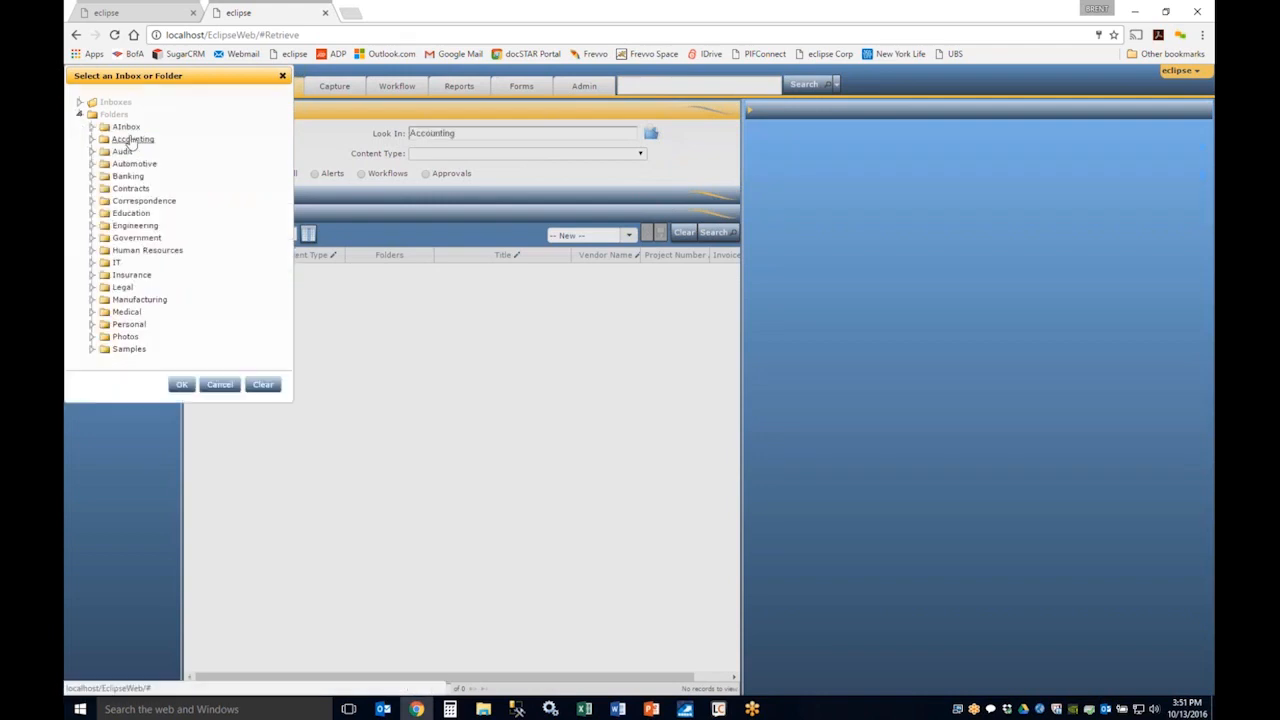
{"action": "left_click", "coordinate": [181, 386]}
{"action": "left_click", "coordinate": [630, 153]}
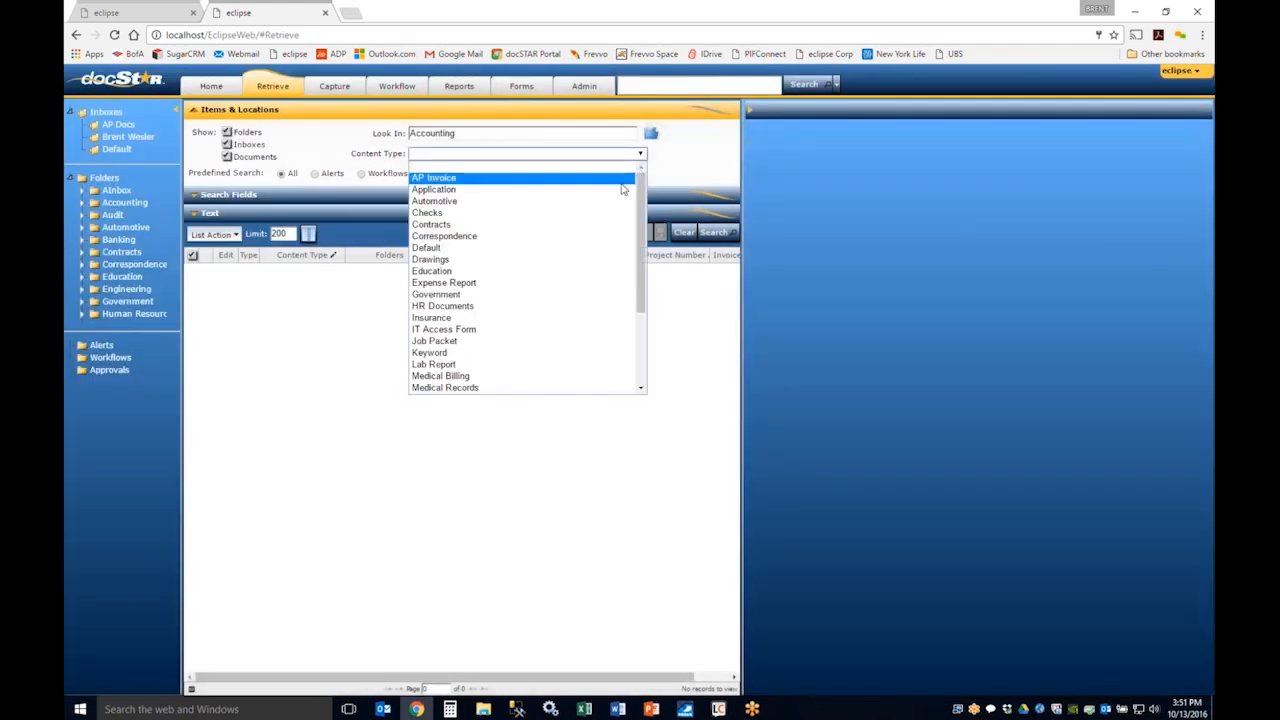
{"action": "left_click", "coordinate": [621, 181]}
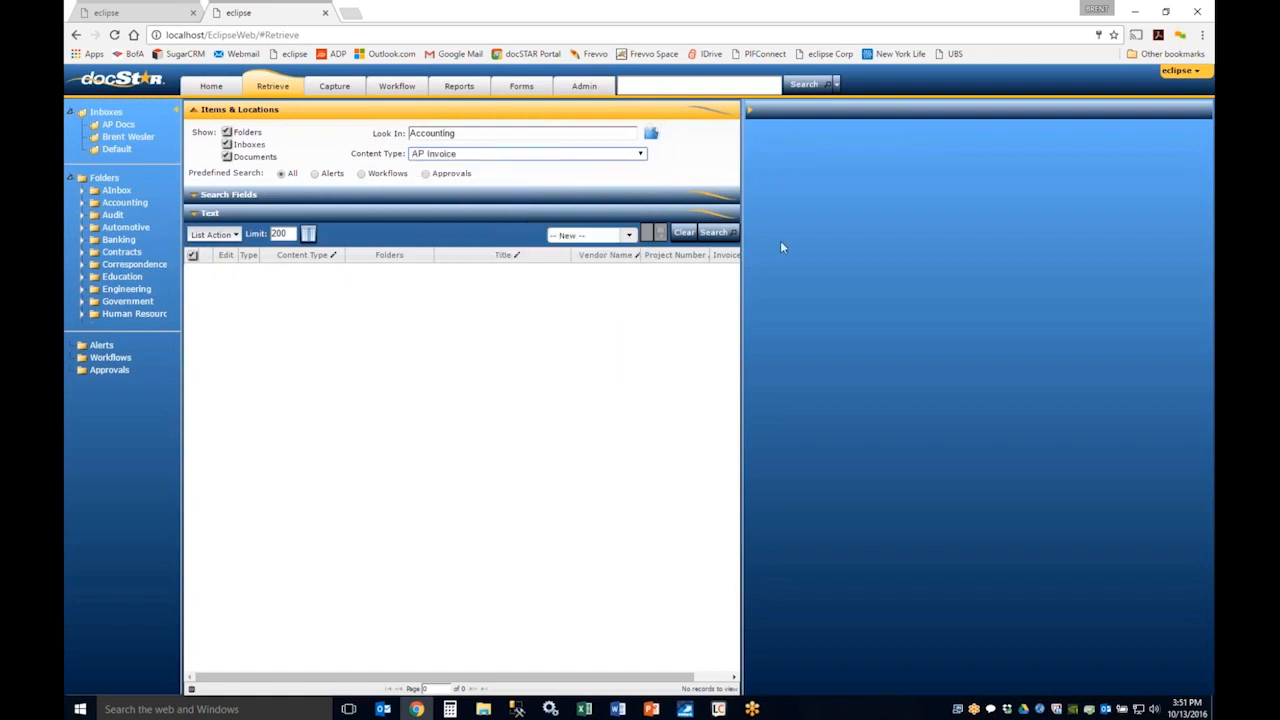
{"action": "left_click", "coordinate": [713, 232]}
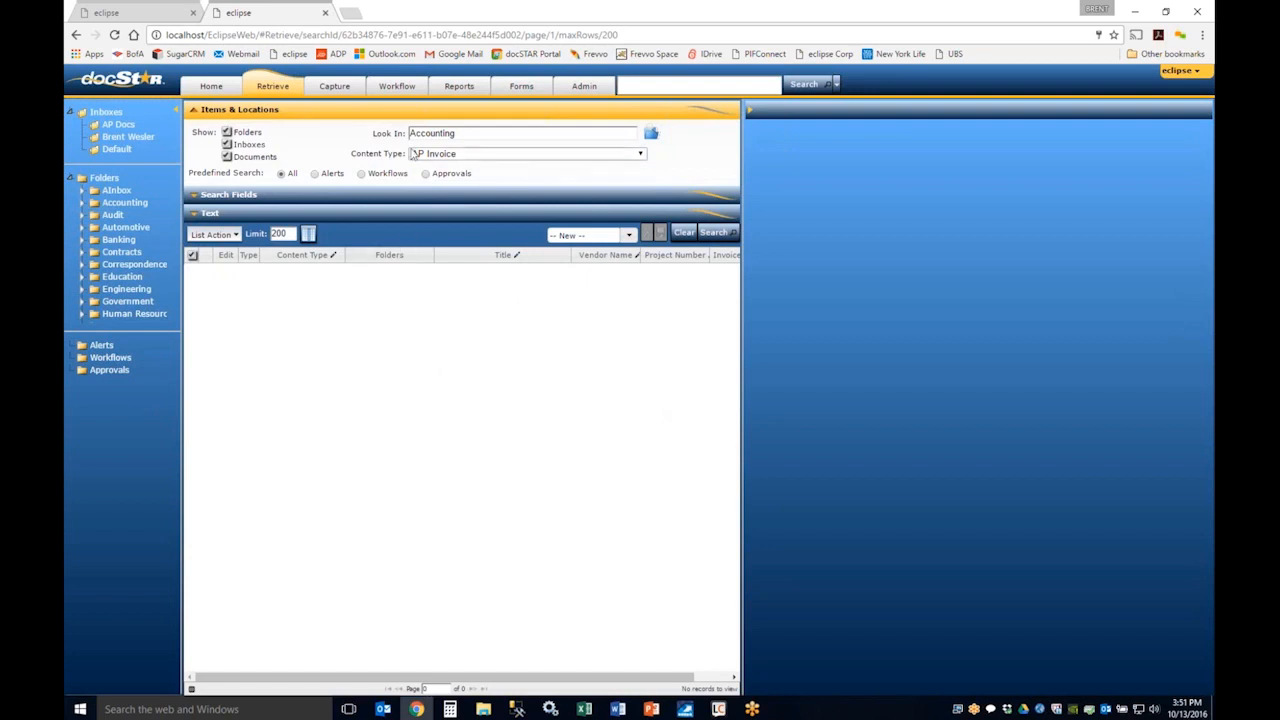
Step: Change the search location to the AP Invoices folder under Accounting and rerun the search
{"action": "left_click", "coordinate": [651, 136]}
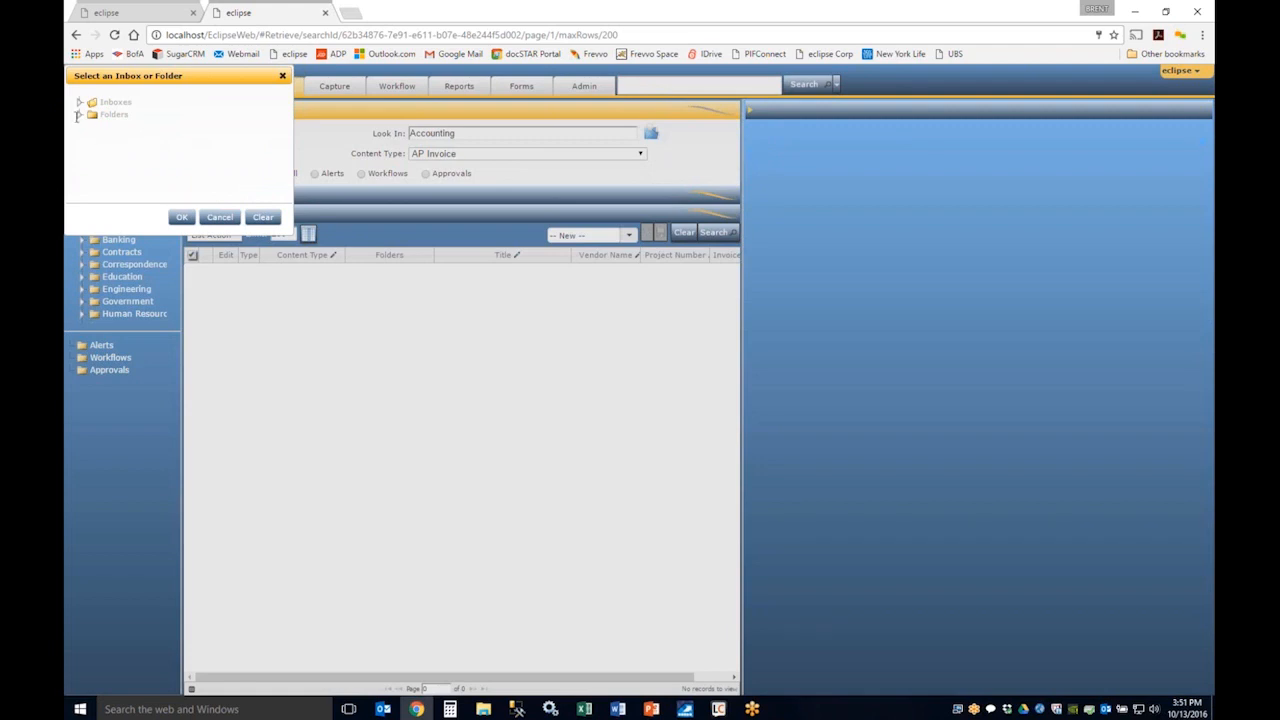
{"action": "left_click", "coordinate": [79, 114]}
{"action": "left_click", "coordinate": [91, 139]}
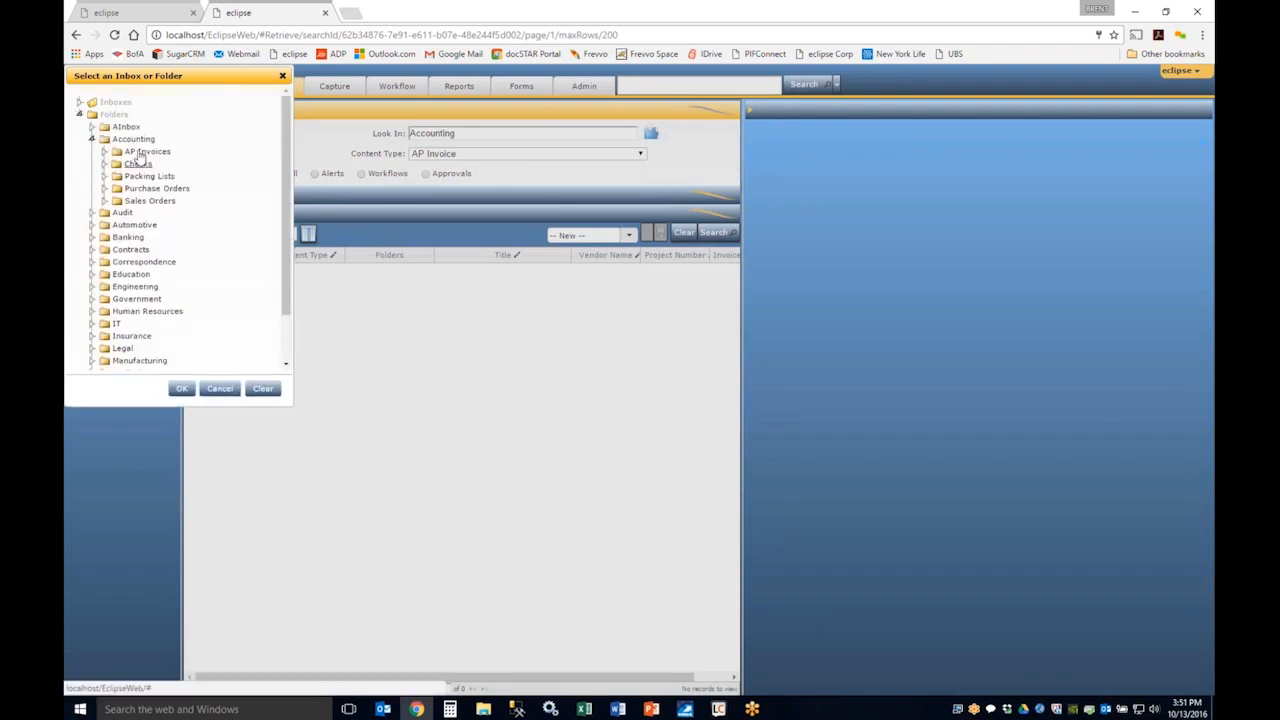
{"action": "left_click", "coordinate": [145, 151]}
{"action": "left_click", "coordinate": [181, 388]}
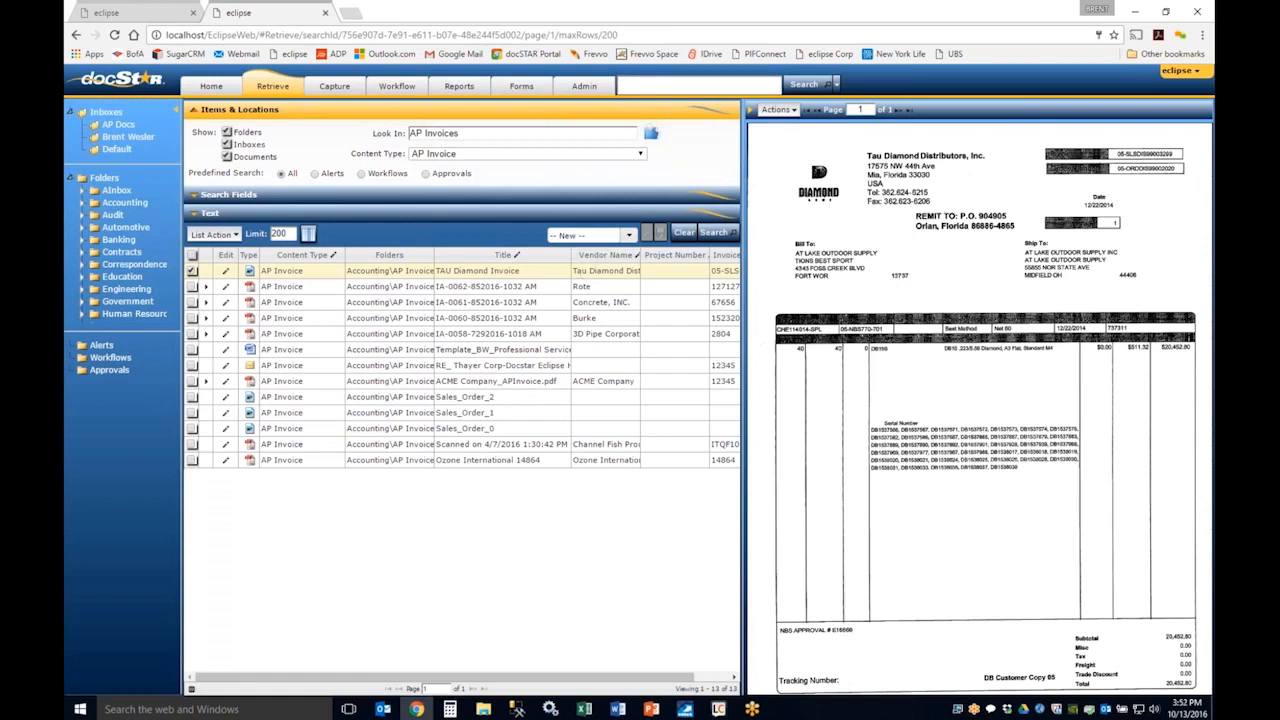
Step: Save the current search criteria under the name "ap invoice search"
{"action": "left_click_drag", "start_coordinate": [586, 236], "coordinate": [525, 224]}
{"action": "type", "text": "ap invoi"}
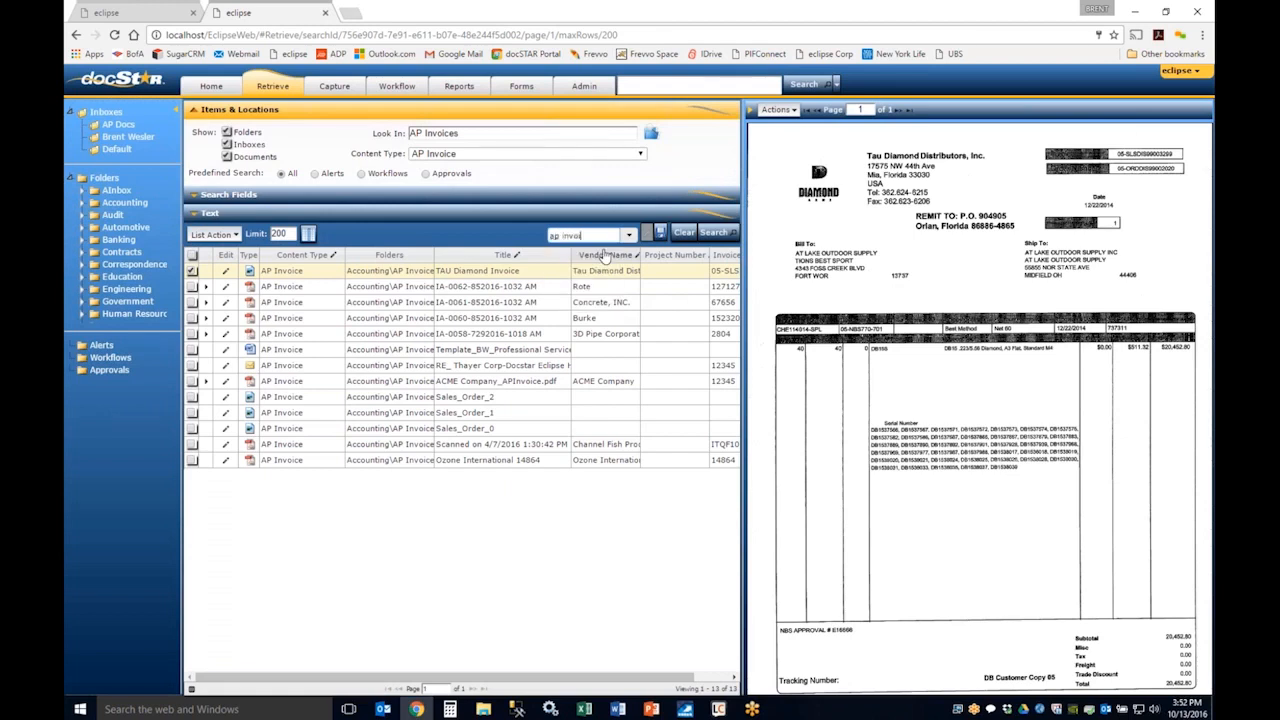
{"action": "type", "text": "ce search"}
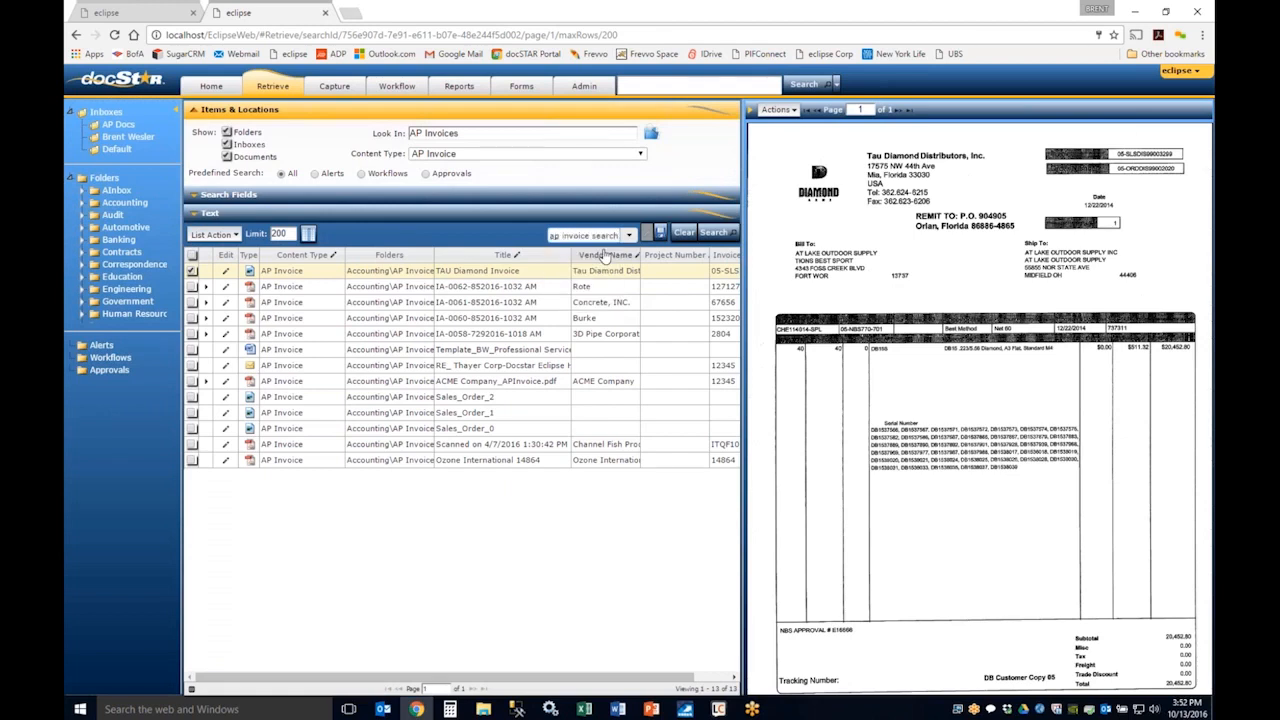
{"action": "left_click", "coordinate": [660, 232]}
Step: Load the saved "ap invoice search" on the retrieve page and run it again from the global search's saved list
{"action": "left_click", "coordinate": [629, 235]}
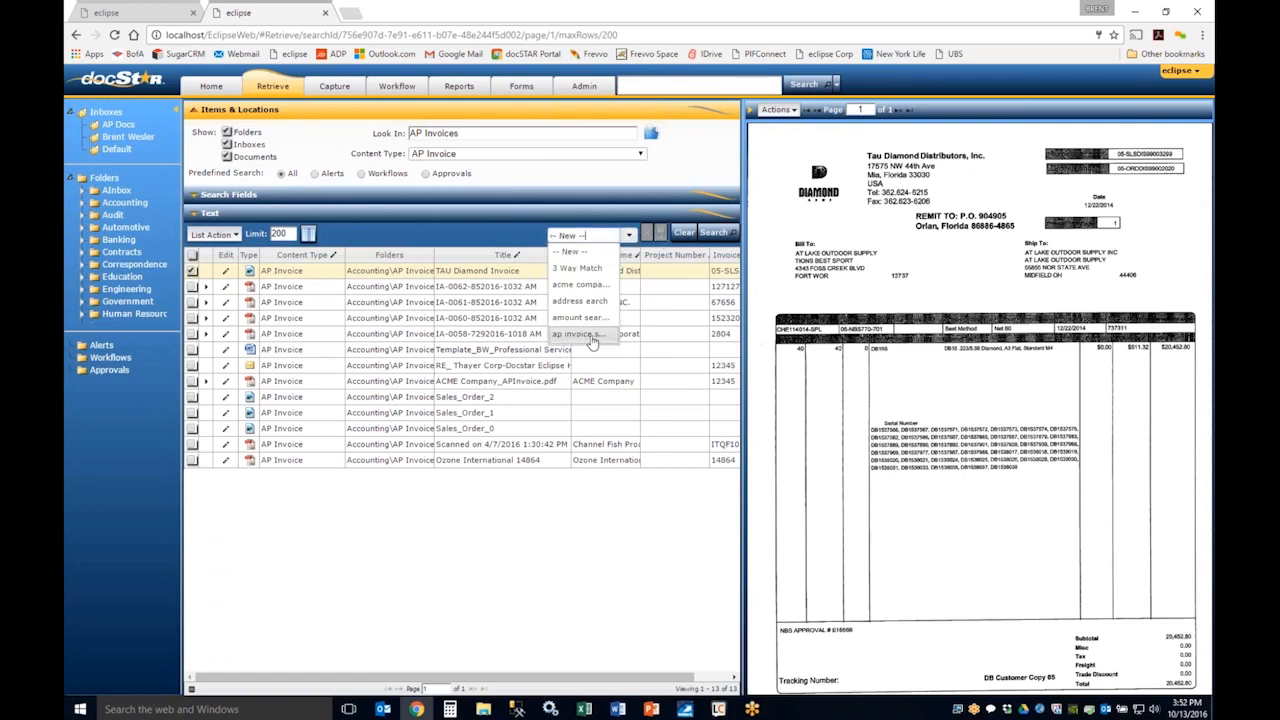
{"action": "left_click", "coordinate": [572, 336]}
{"action": "left_click", "coordinate": [832, 86]}
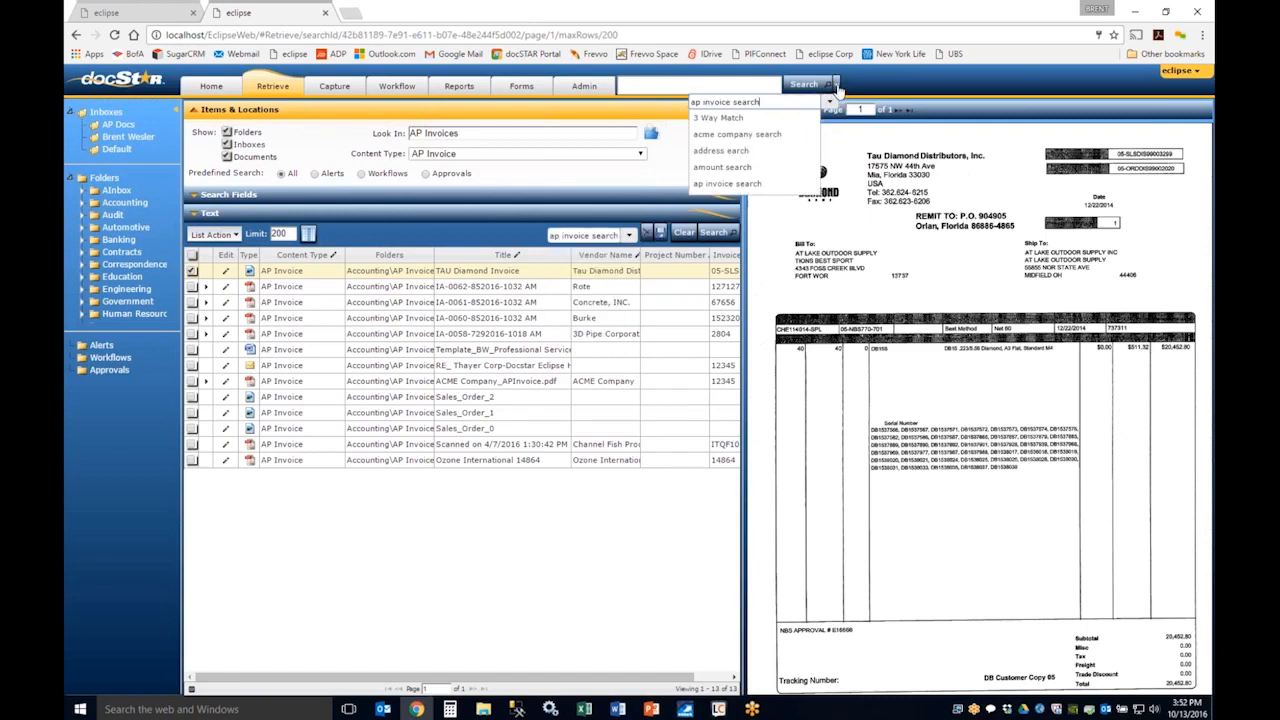
{"action": "left_click", "coordinate": [758, 185]}
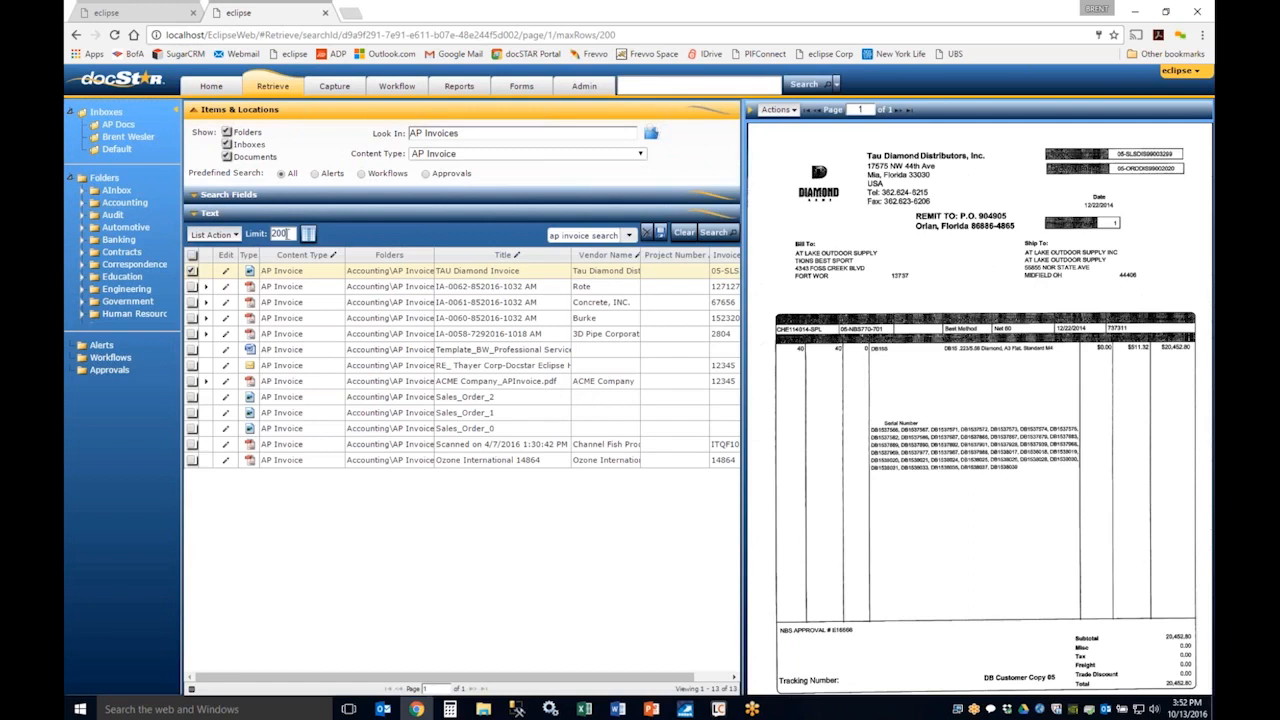
Step: Set the search result limit to 25 records
{"action": "double_click", "coordinate": [284, 233]}
{"action": "double_click", "coordinate": [284, 233]}
{"action": "type", "text": "25"}
{"action": "left_click", "coordinate": [306, 233]}
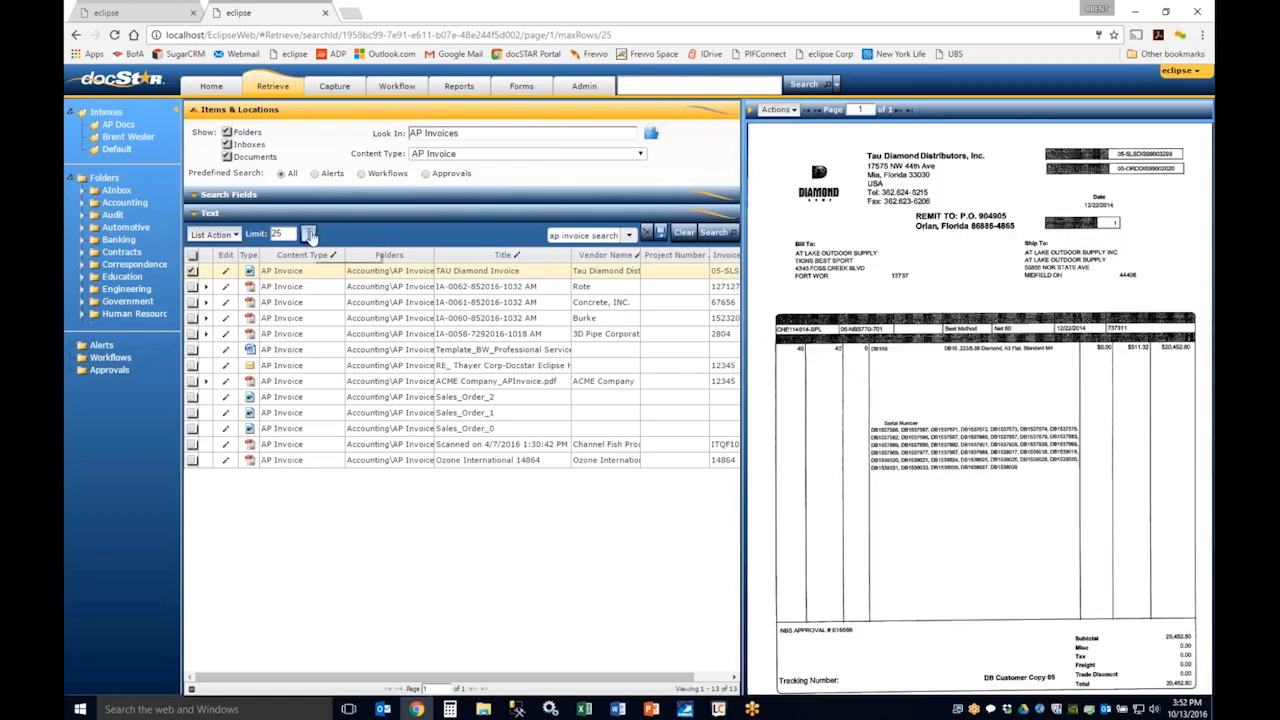
Step: Filter the available result columns by "call", add Caller ID to the display columns, and remove it again
{"action": "left_click", "coordinate": [310, 235]}
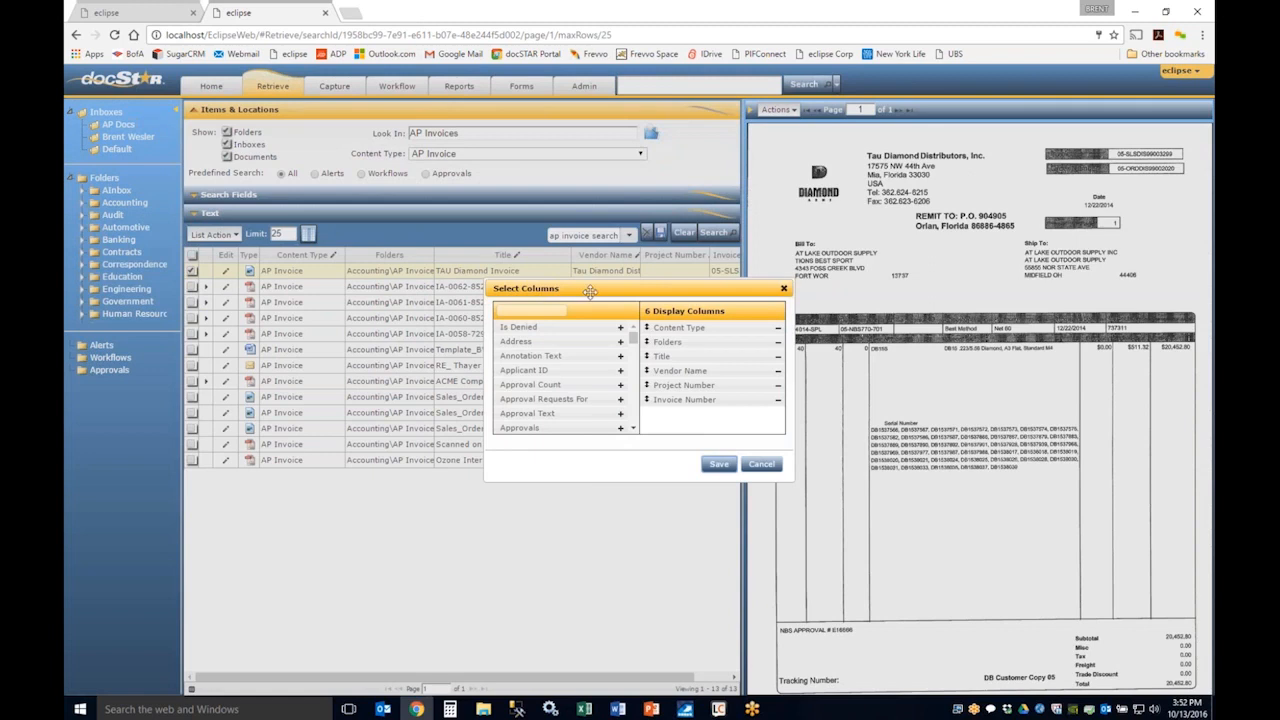
{"action": "left_click_drag", "start_coordinate": [590, 291], "coordinate": [330, 319]}
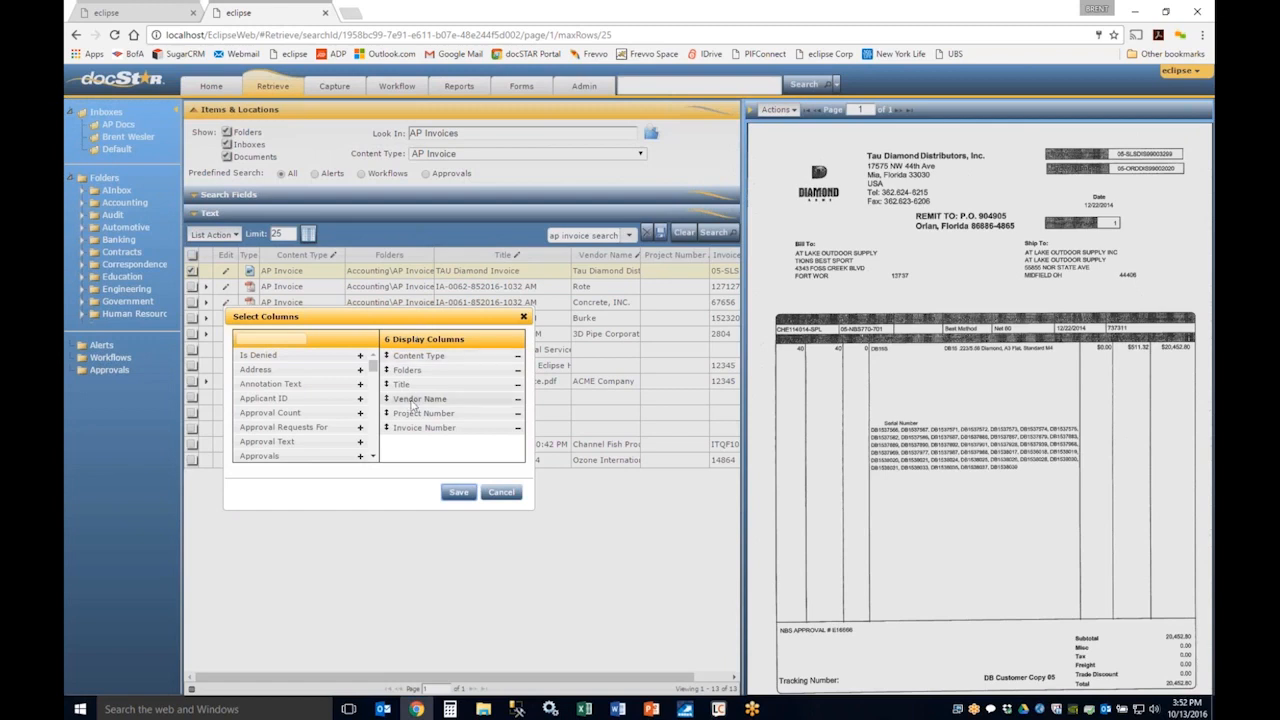
{"action": "left_click", "coordinate": [279, 341]}
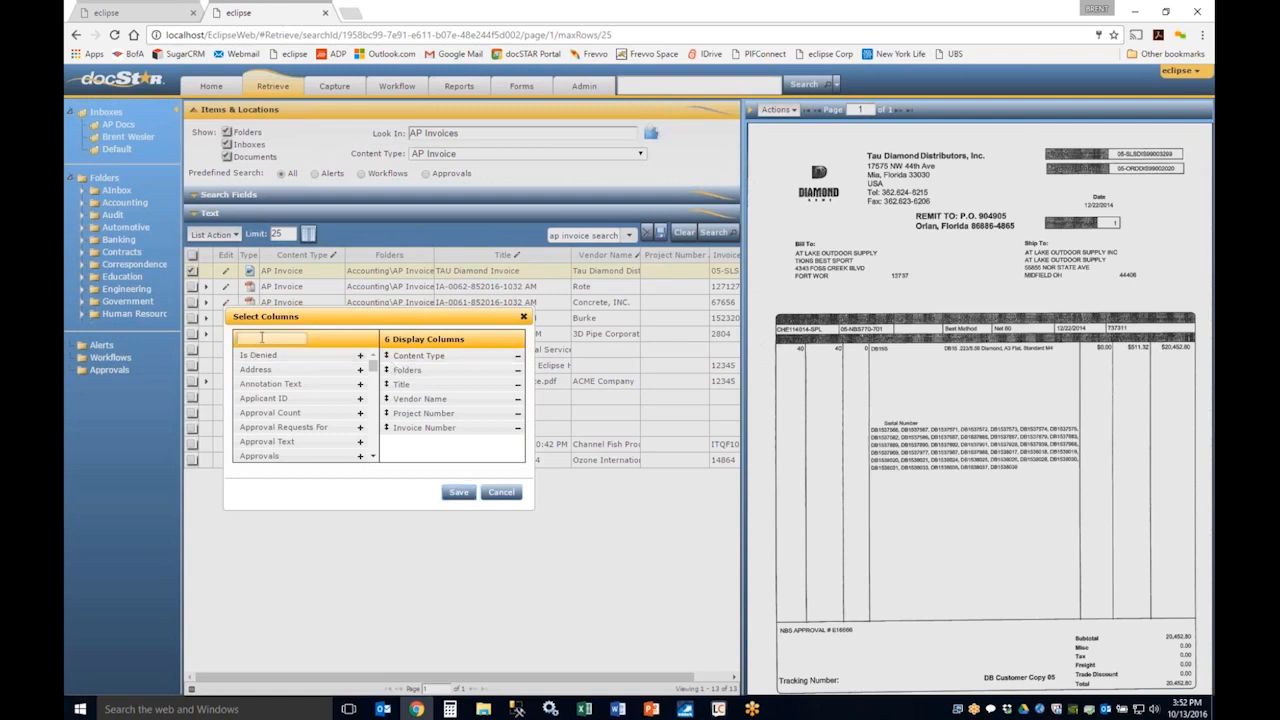
{"action": "type", "text": "call"}
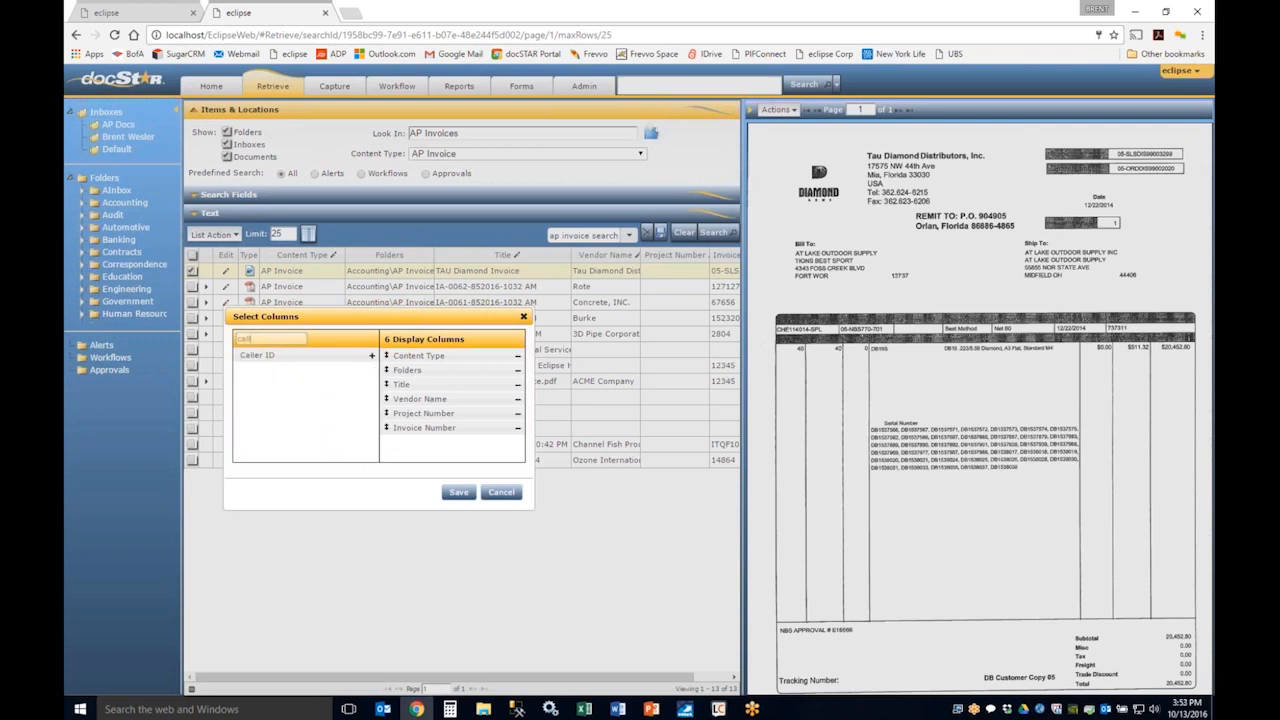
{"action": "left_click", "coordinate": [371, 355]}
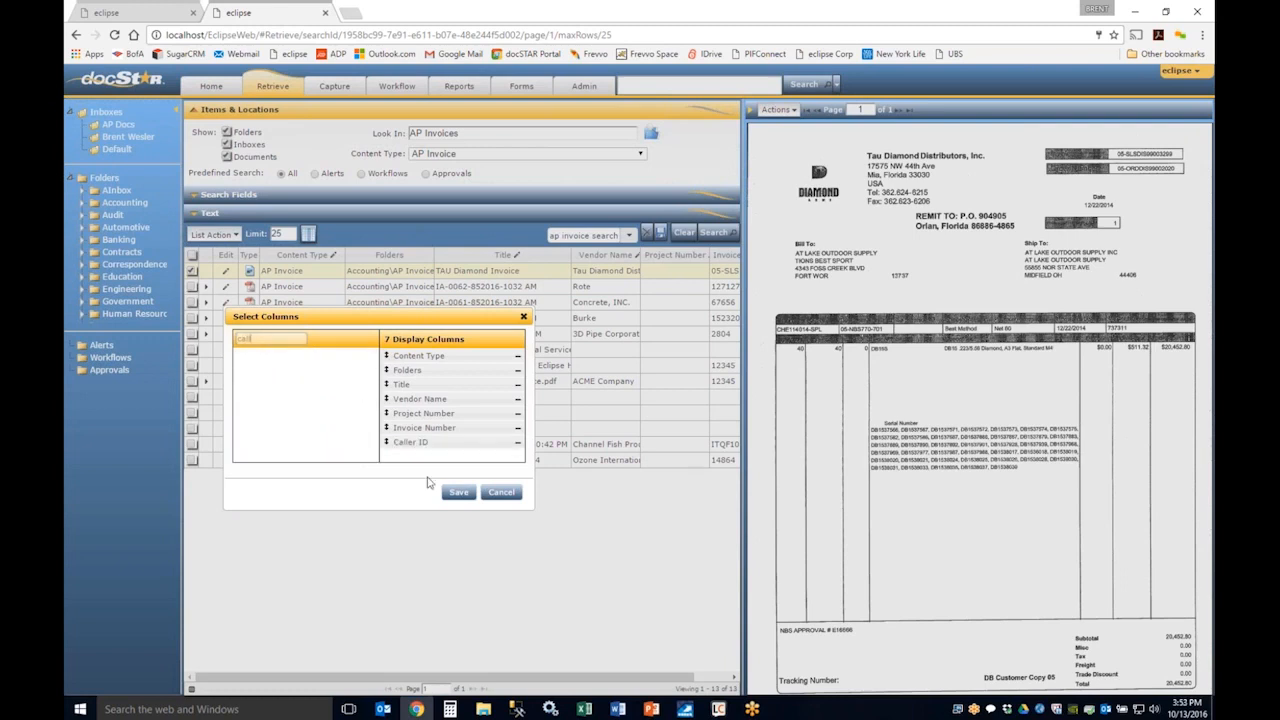
{"action": "left_click_drag", "start_coordinate": [396, 443], "coordinate": [265, 436]}
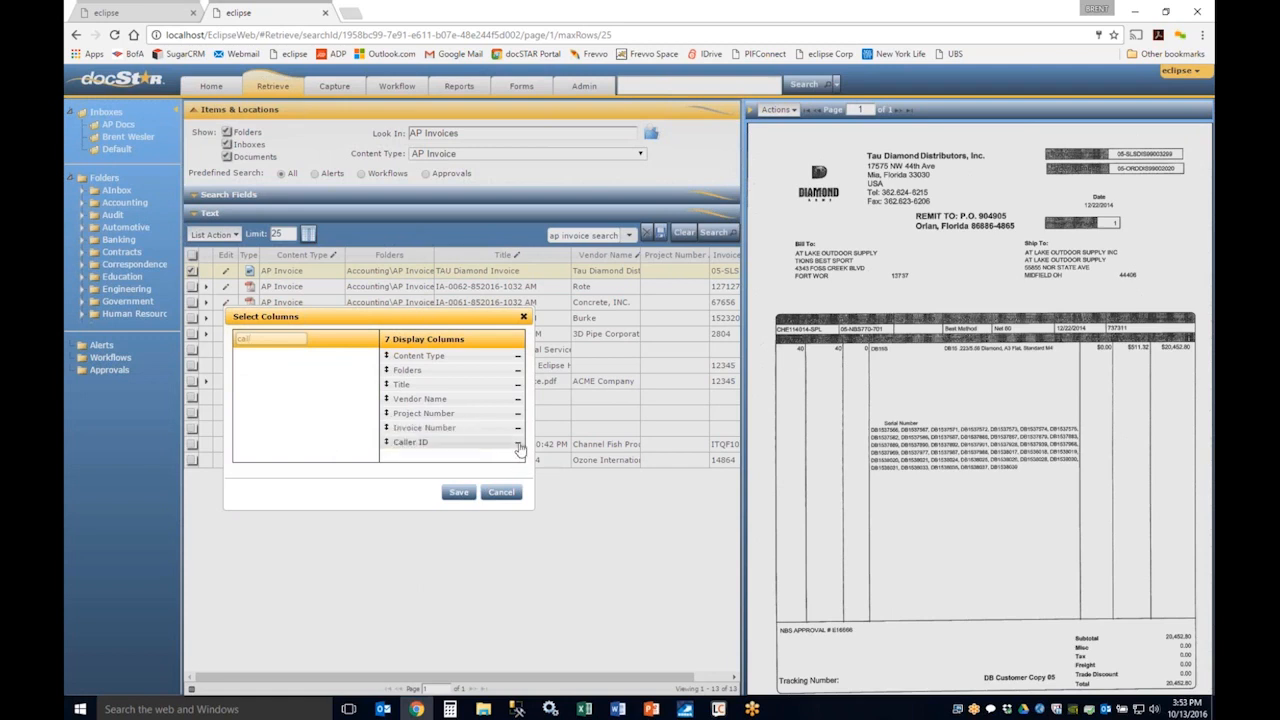
{"action": "left_click", "coordinate": [518, 444]}
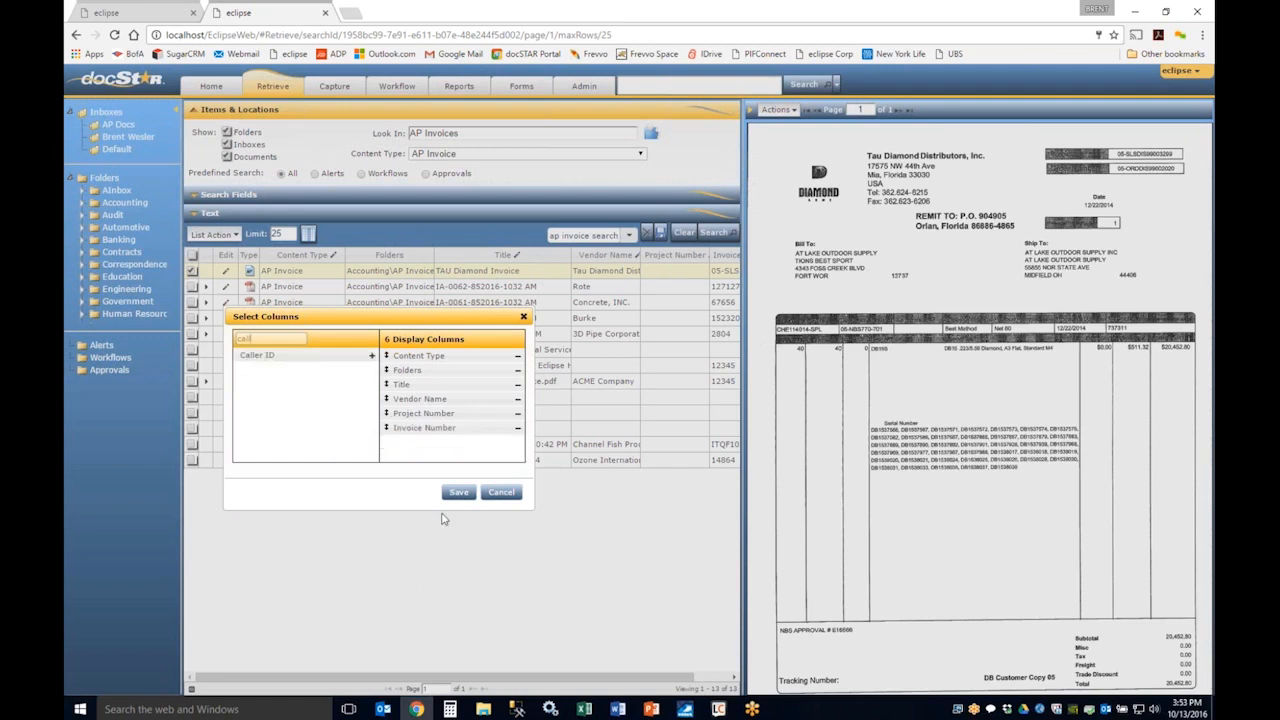
Step: Discard the column selection changes and expand the Search Fields and Text criteria sections
{"action": "left_click", "coordinate": [499, 493]}
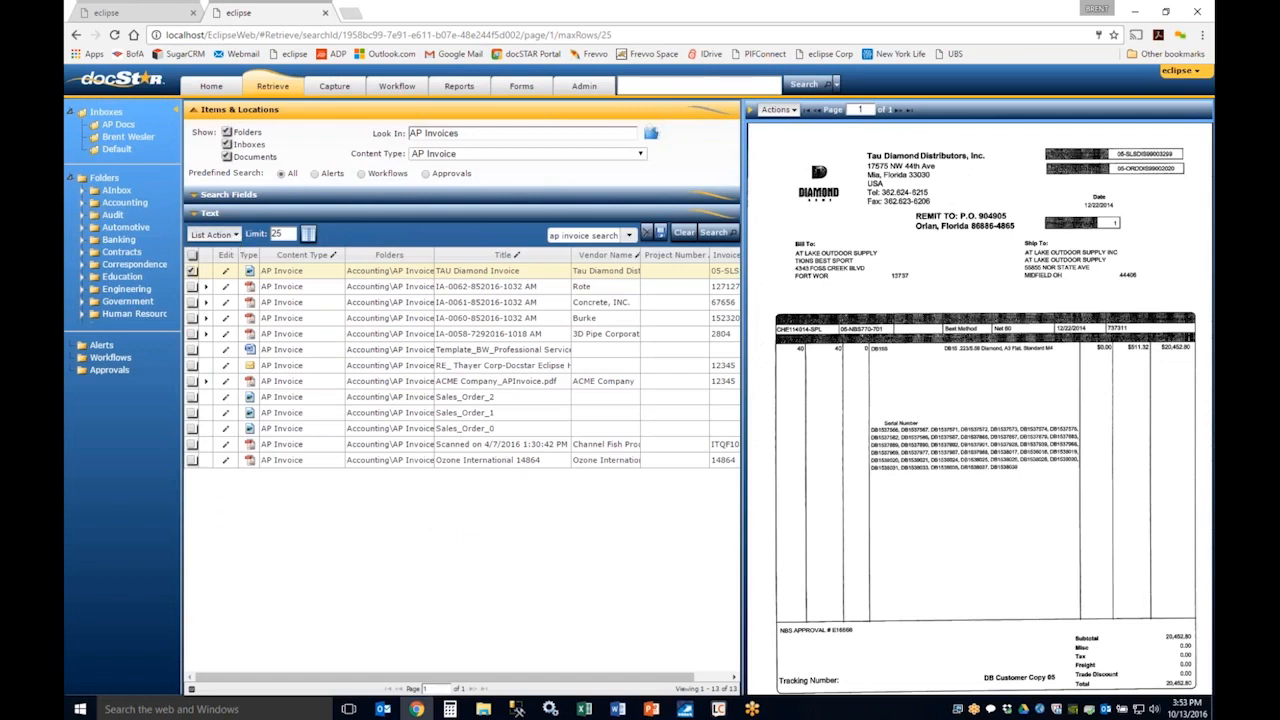
{"action": "left_click", "coordinate": [236, 234]}
{"action": "left_click", "coordinate": [196, 198]}
{"action": "left_click", "coordinate": [196, 244]}
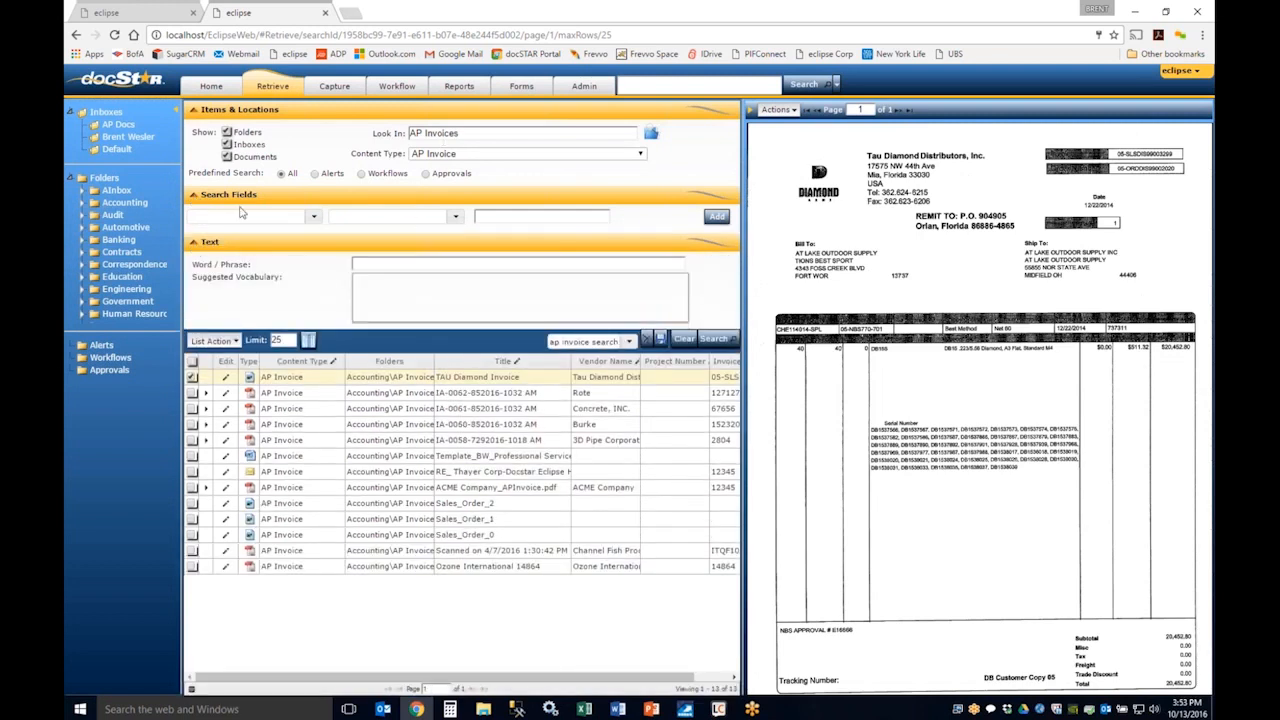
Step: Add a search field criterion of Status equals "approved" and run the AP invoice search
{"action": "left_click", "coordinate": [310, 216]}
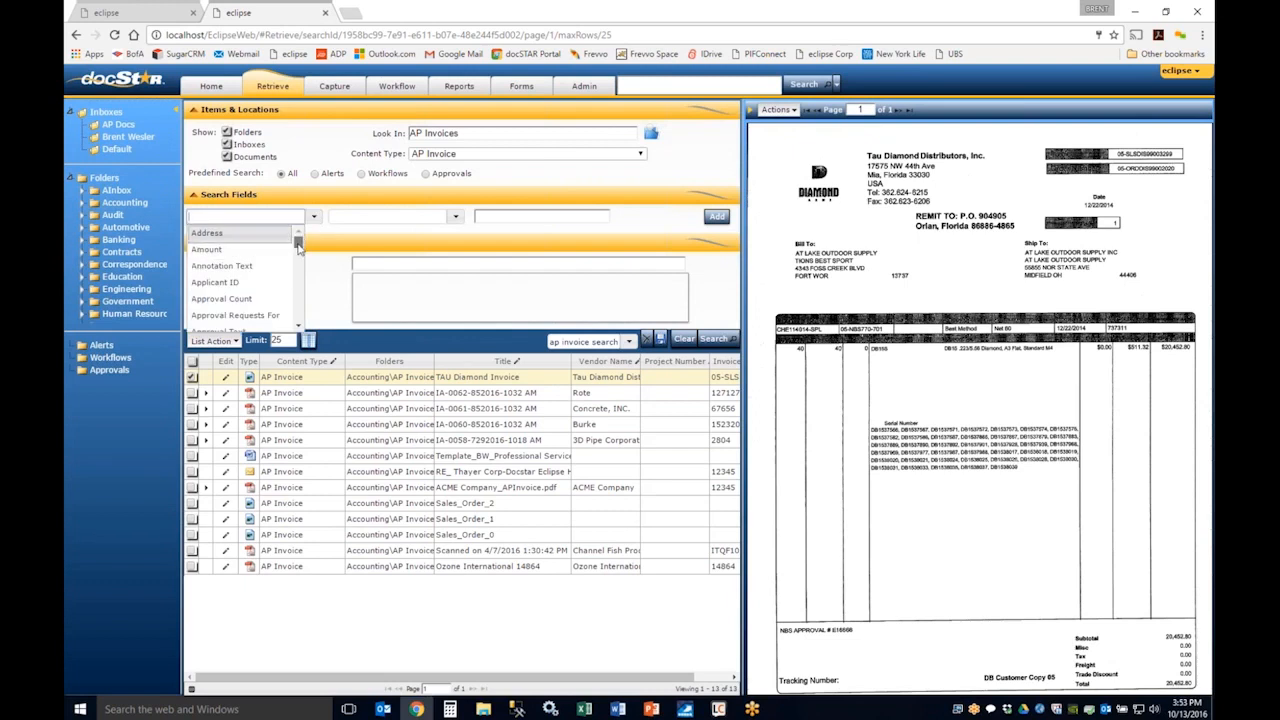
{"action": "left_click_drag", "start_coordinate": [298, 245], "coordinate": [296, 306]}
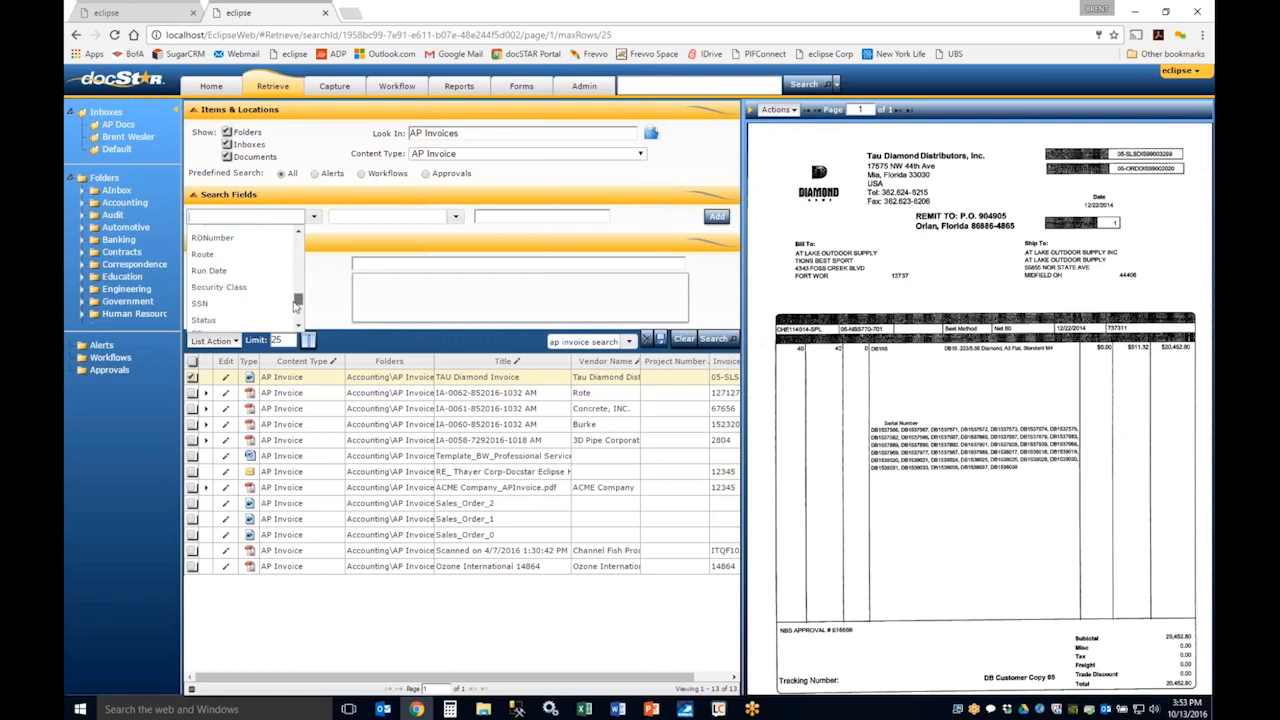
{"action": "left_click", "coordinate": [236, 320]}
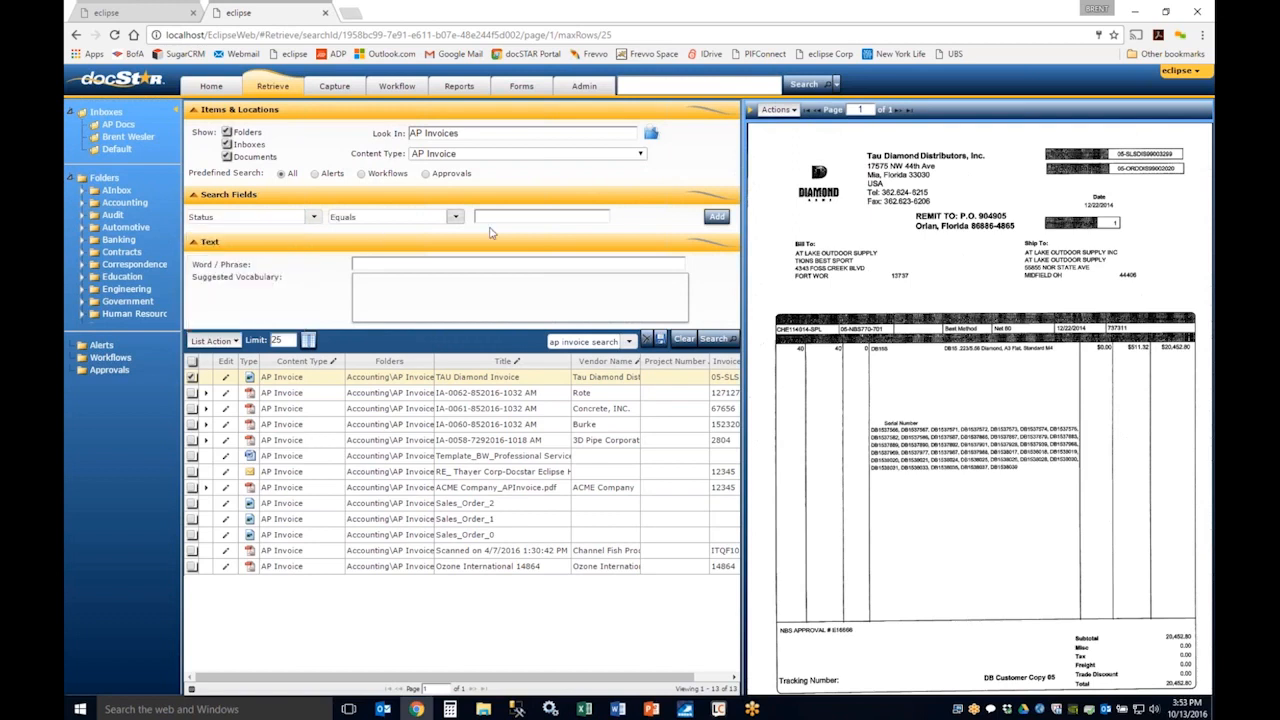
{"action": "left_click", "coordinate": [518, 214]}
{"action": "type", "text": "approved"}
{"action": "left_click", "coordinate": [712, 339]}
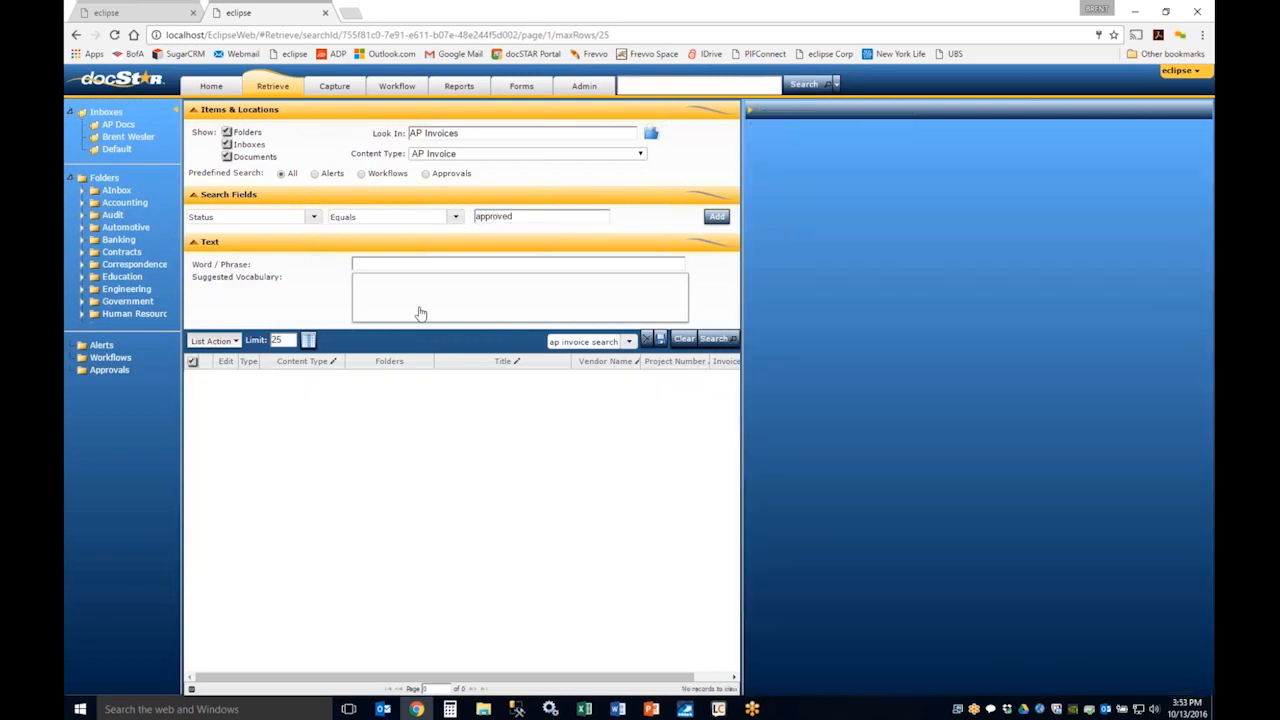
Step: Clear the Look In folder location from the search criteria and run the search again
{"action": "left_click", "coordinate": [460, 133]}
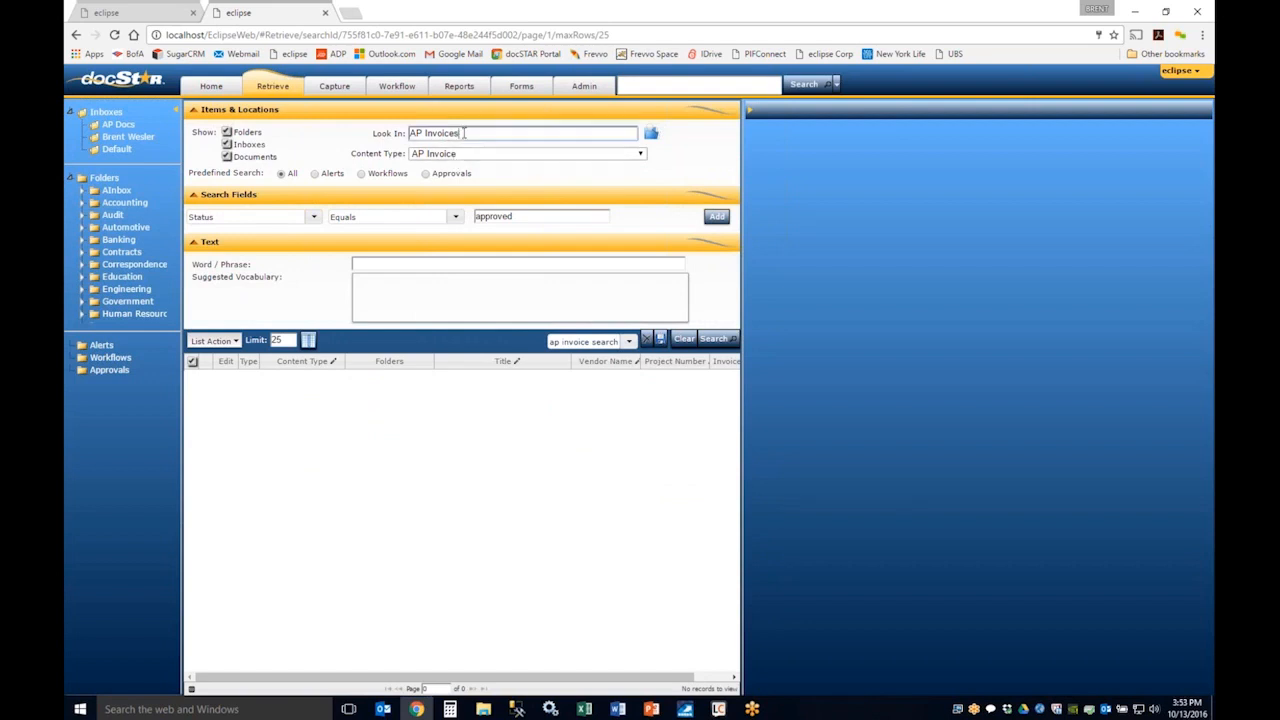
{"action": "key", "text": "ctrl+a"}
{"action": "key", "text": "BackSpace"}
{"action": "left_click", "coordinate": [720, 342]}
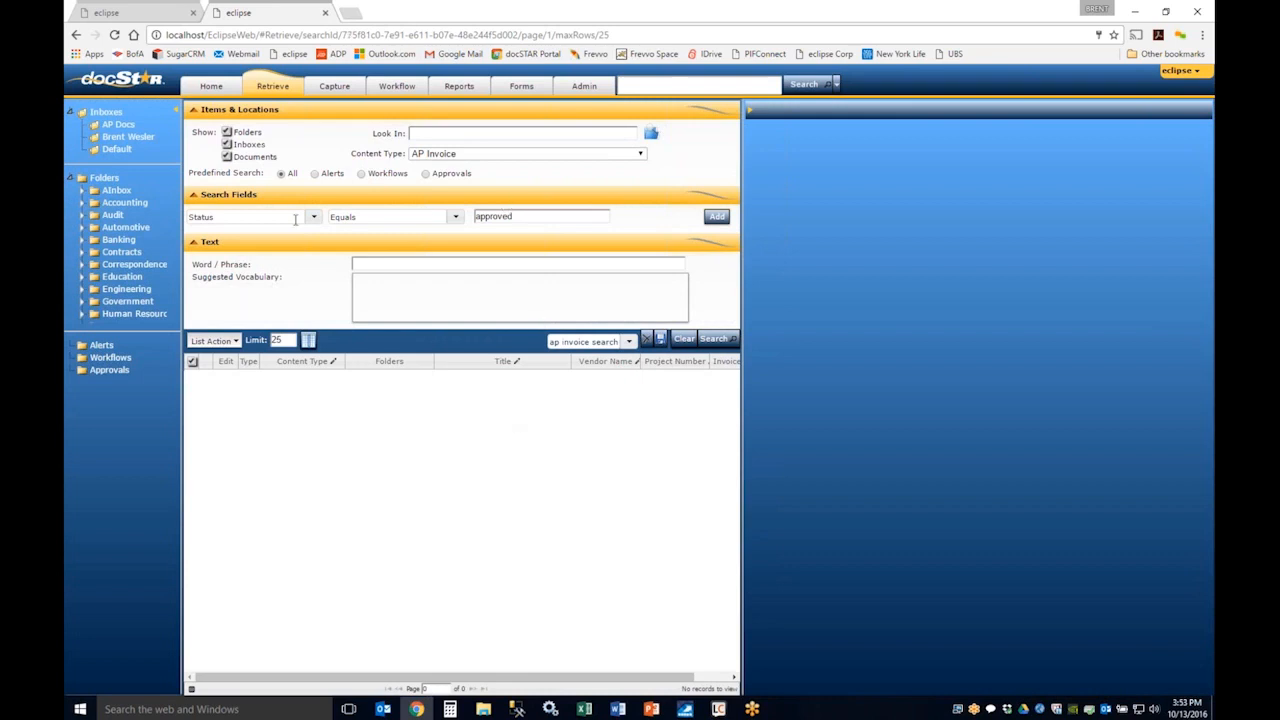
Step: Change the search criterion to Invoice Status equals "approved" and rerun the search
{"action": "left_click", "coordinate": [313, 217]}
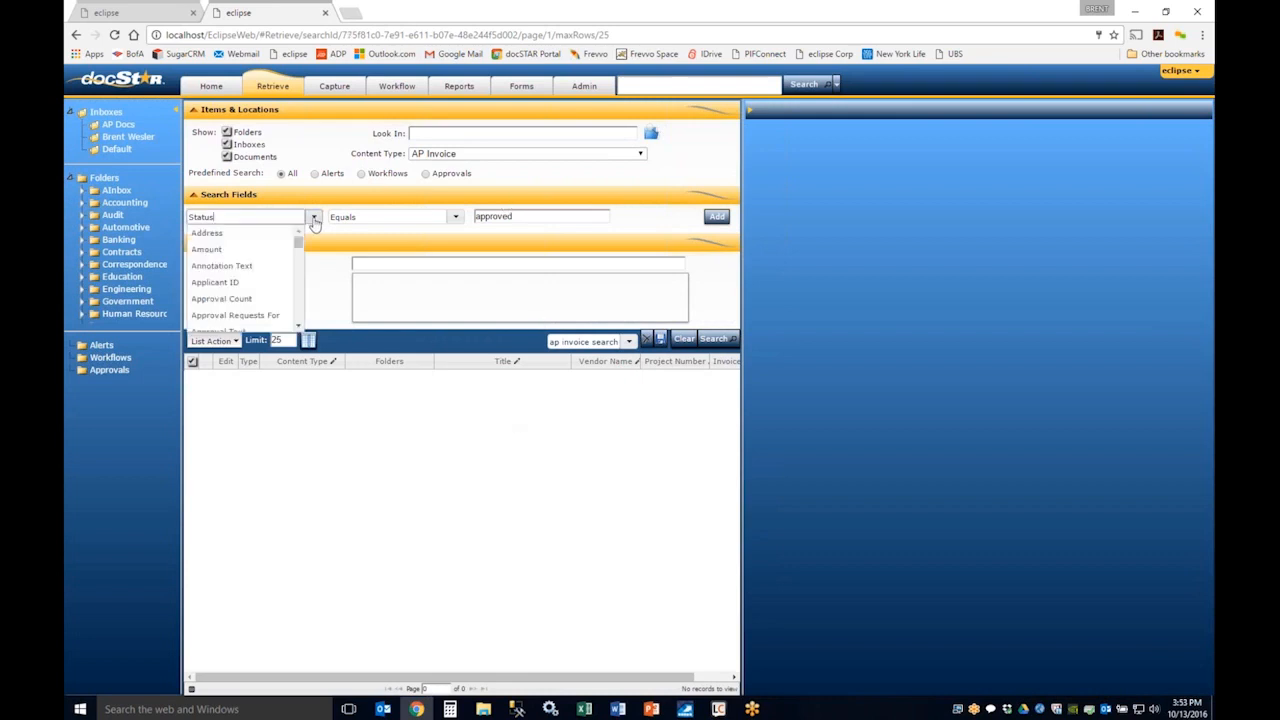
{"action": "left_click_drag", "start_coordinate": [299, 247], "coordinate": [301, 285]}
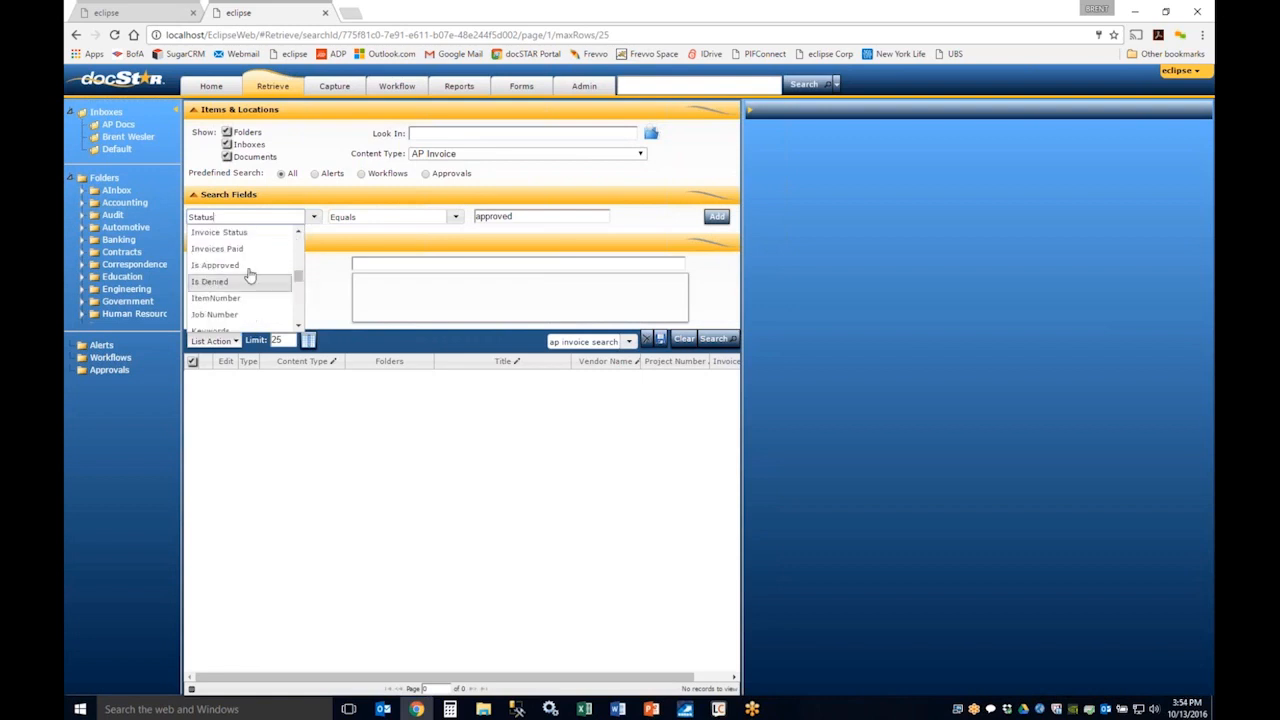
{"action": "left_click", "coordinate": [250, 232]}
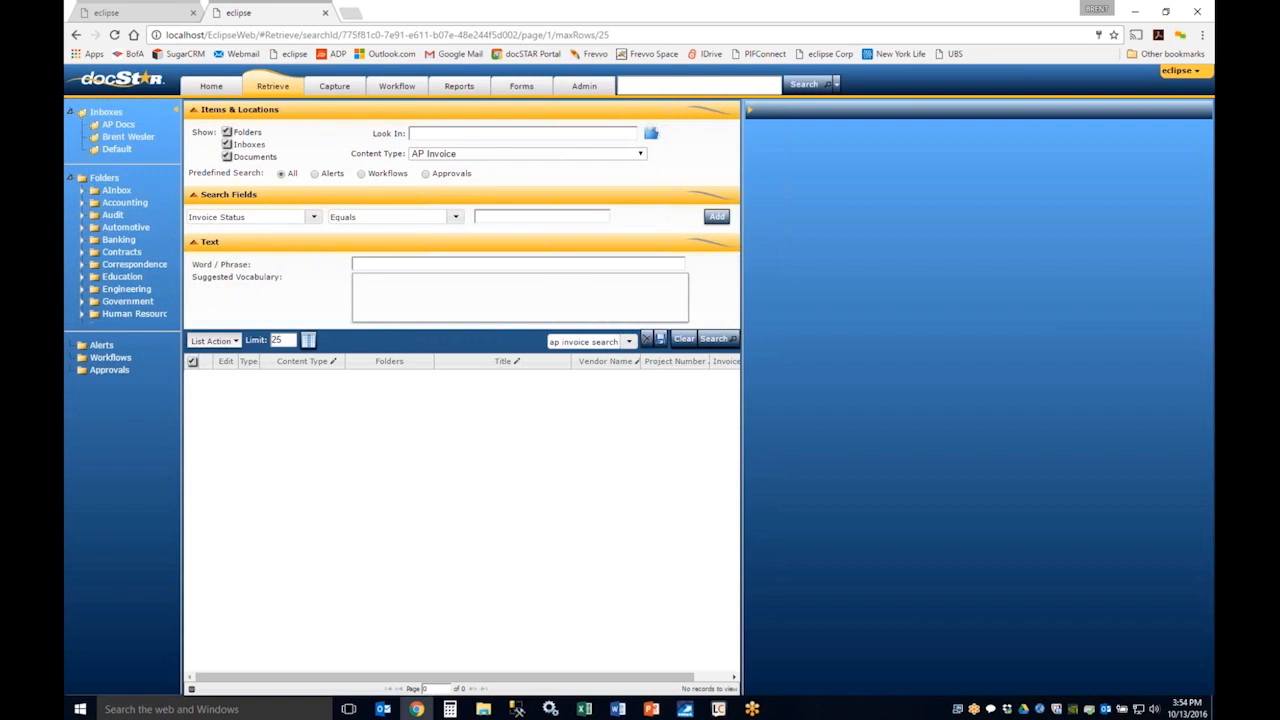
{"action": "left_click", "coordinate": [522, 216]}
{"action": "type", "text": "approved"}
{"action": "left_click", "coordinate": [722, 340]}
Step: Enter "acme" as the word or phrase, remove the Invoice Status criterion, and search the AP Invoice content type
{"action": "left_click", "coordinate": [382, 262]}
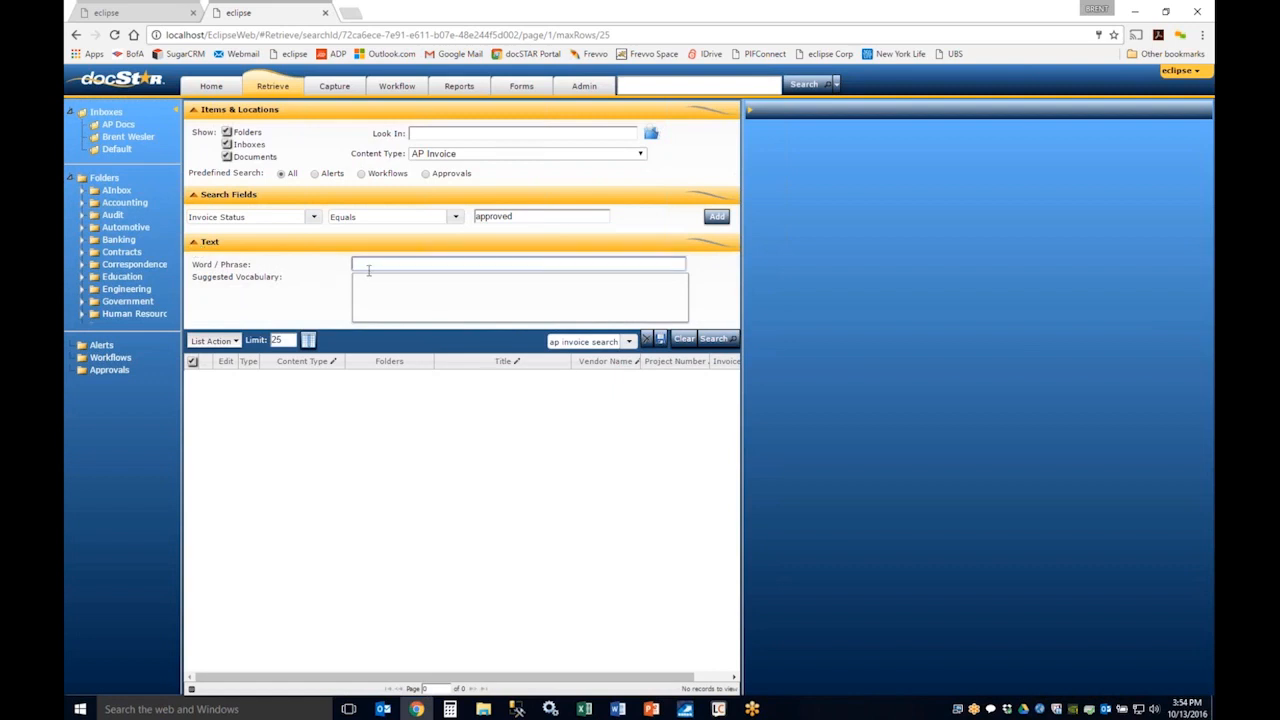
{"action": "type", "text": "acme"}
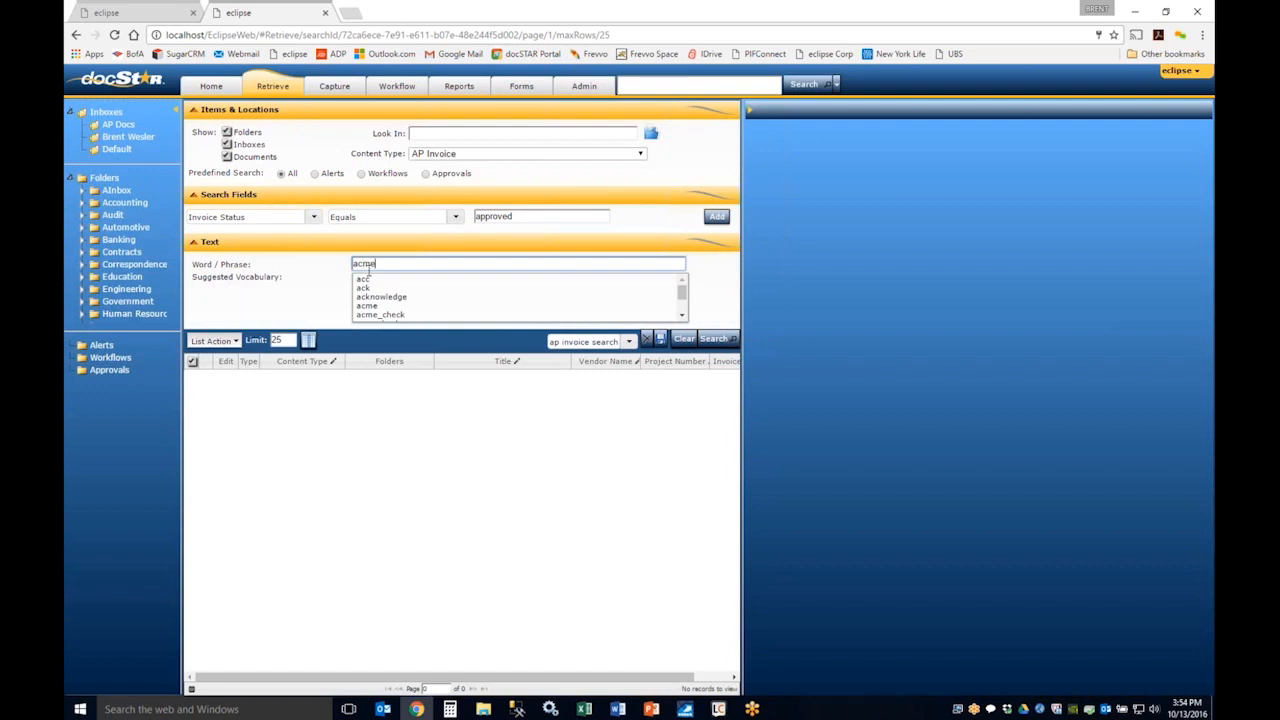
{"action": "left_click", "coordinate": [716, 216]}
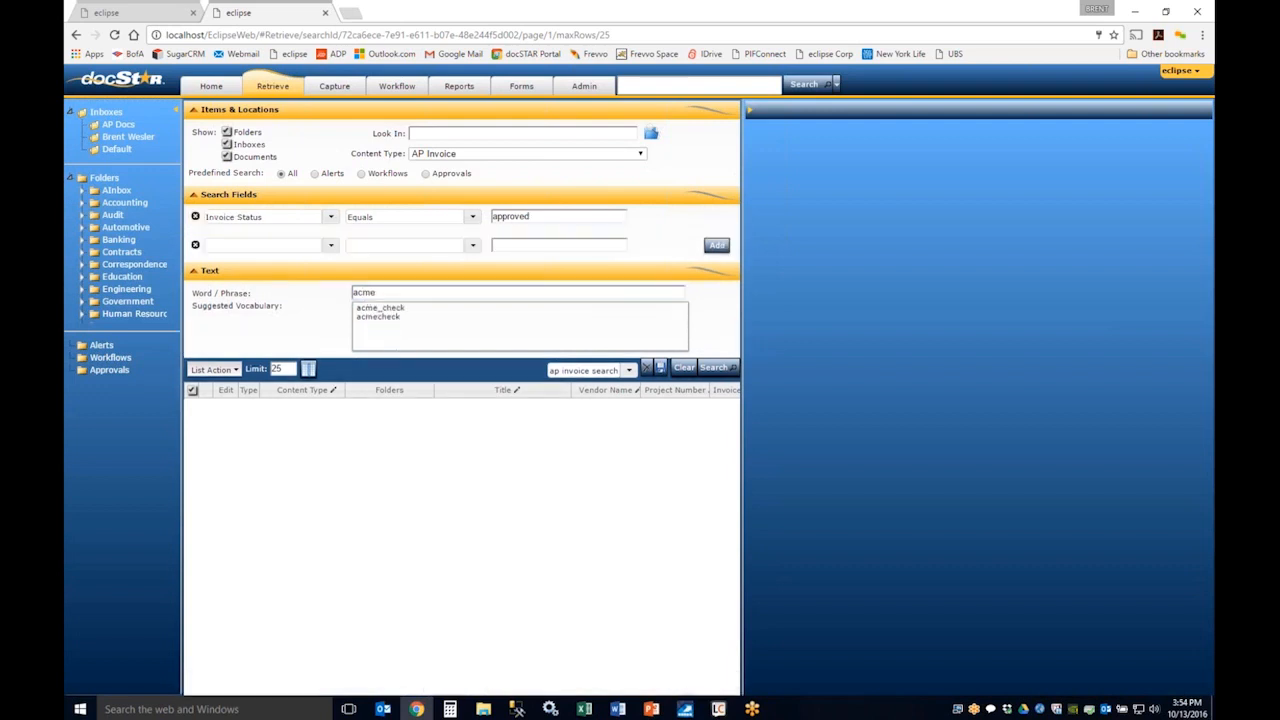
{"action": "left_click", "coordinate": [195, 216]}
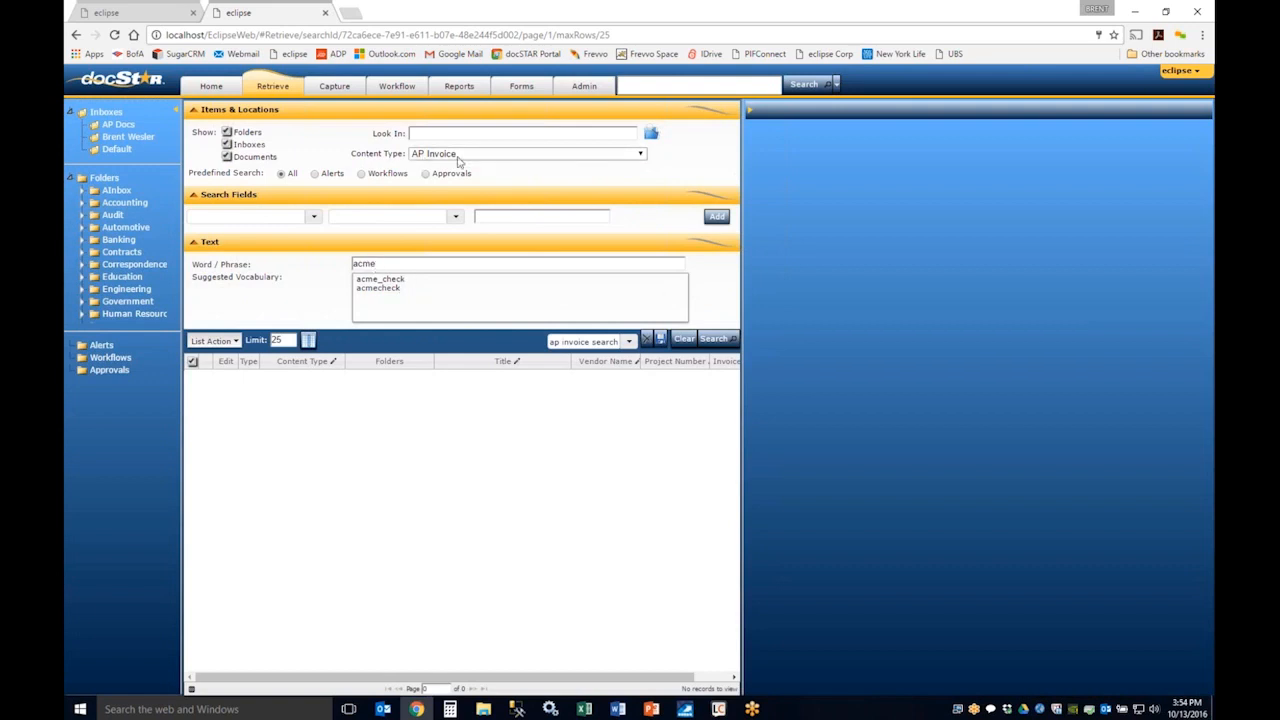
{"action": "left_click", "coordinate": [714, 340]}
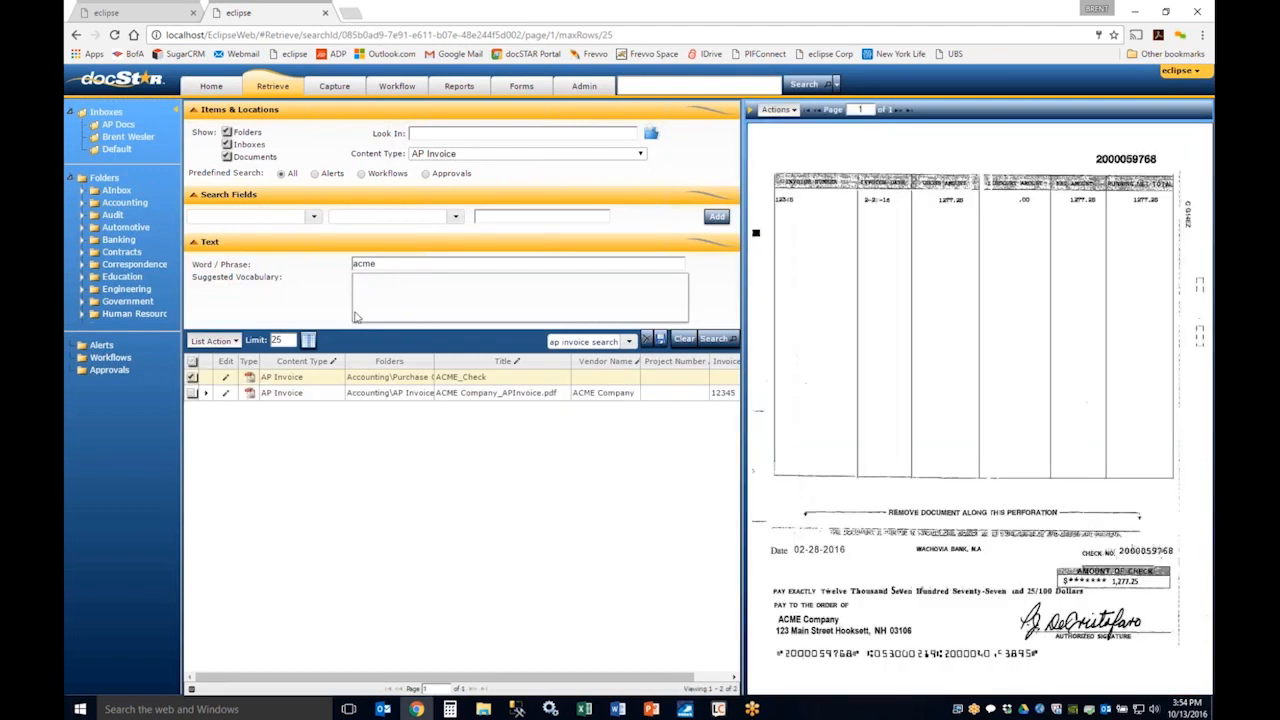
Step: Pick "acmecheck" from the suggested vocabulary for the word or phrase, and try a * wildcard in the field
{"action": "left_click", "coordinate": [377, 263]}
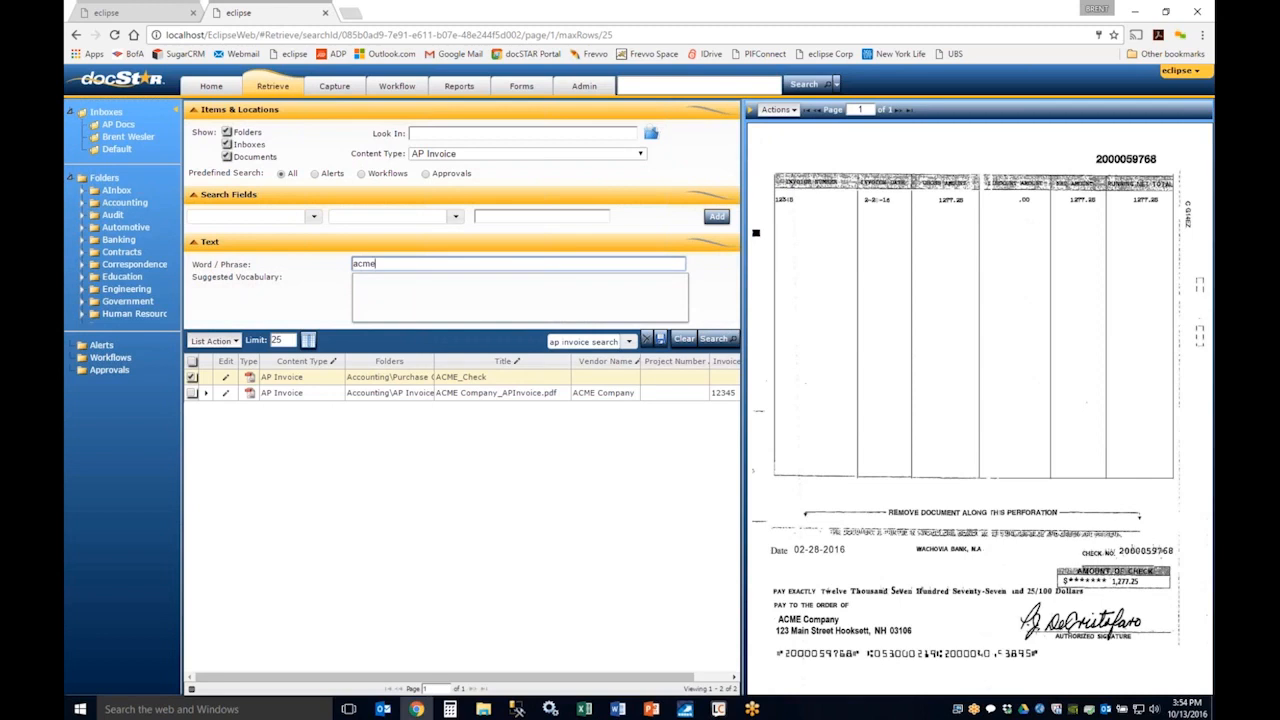
{"action": "type", "text": "e"}
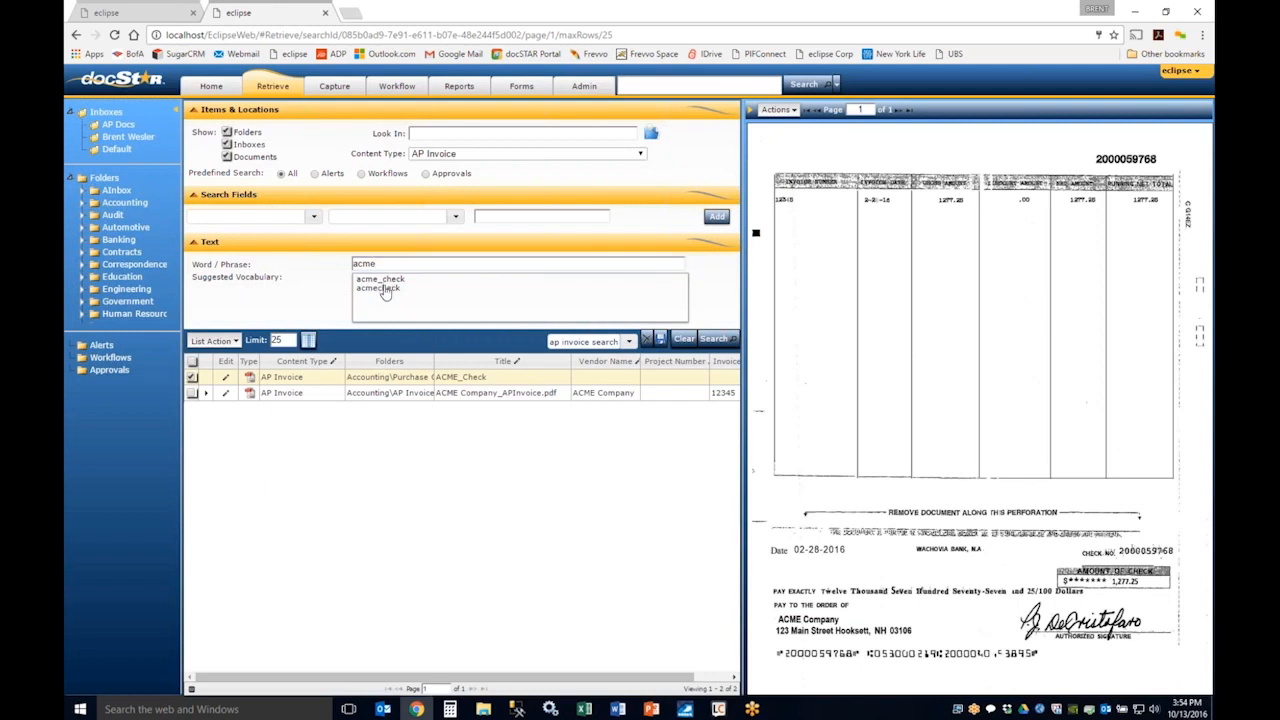
{"action": "left_click", "coordinate": [383, 288]}
{"action": "left_click_drag", "start_coordinate": [413, 263], "coordinate": [335, 264]}
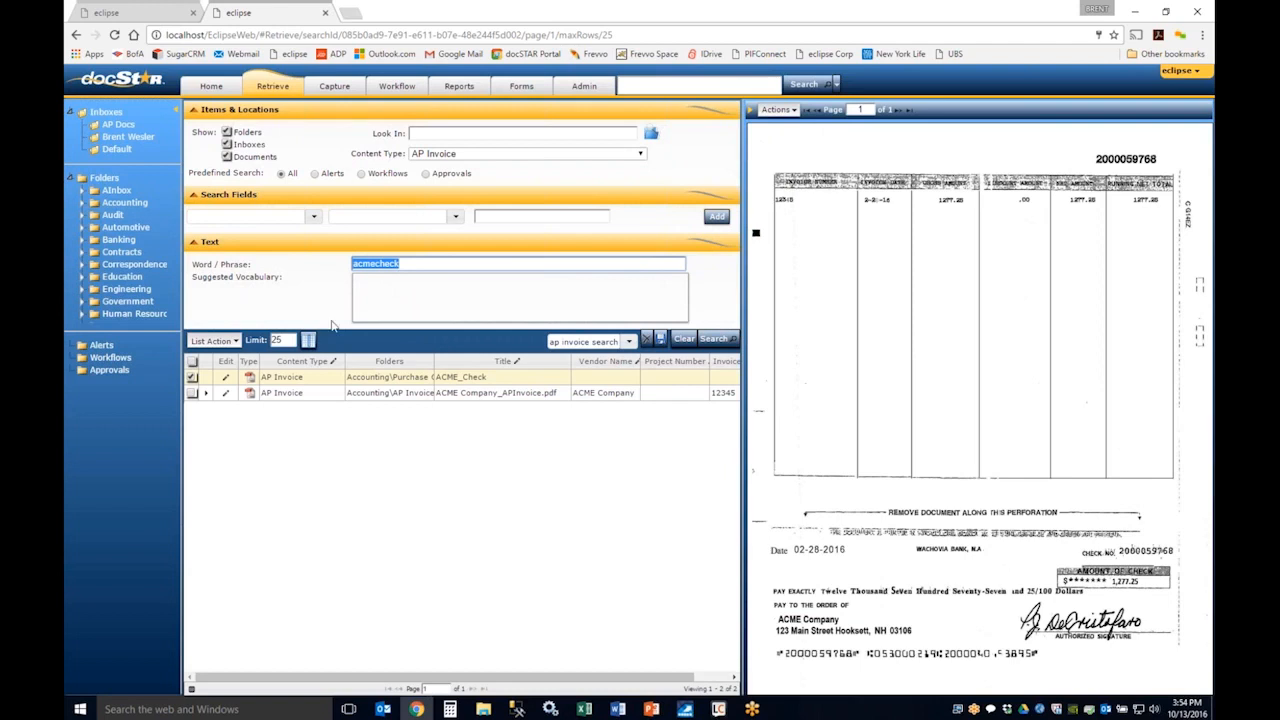
{"action": "left_click", "coordinate": [405, 262]}
{"action": "type", "text": "*"}
Step: Run a global search for "acme" across all content types
{"action": "left_click", "coordinate": [650, 85]}
{"action": "type", "text": "acm"}
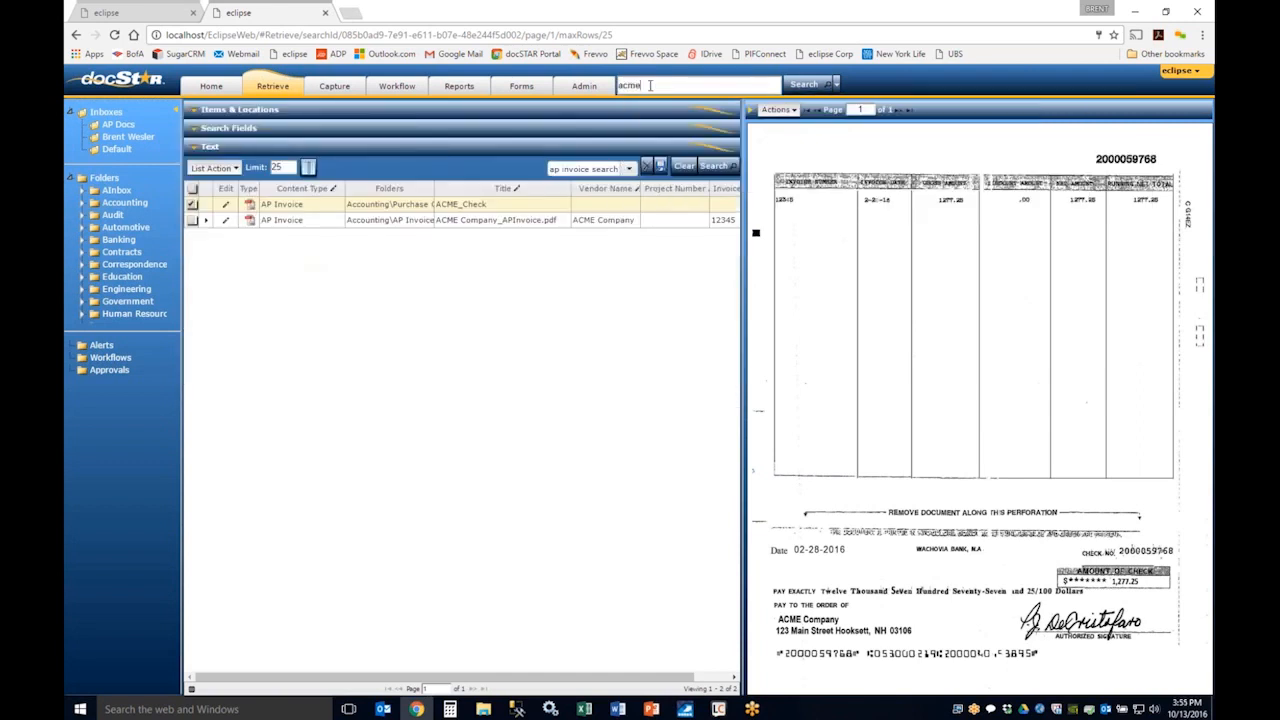
{"action": "type", "text": "e"}
{"action": "key", "text": "Return"}
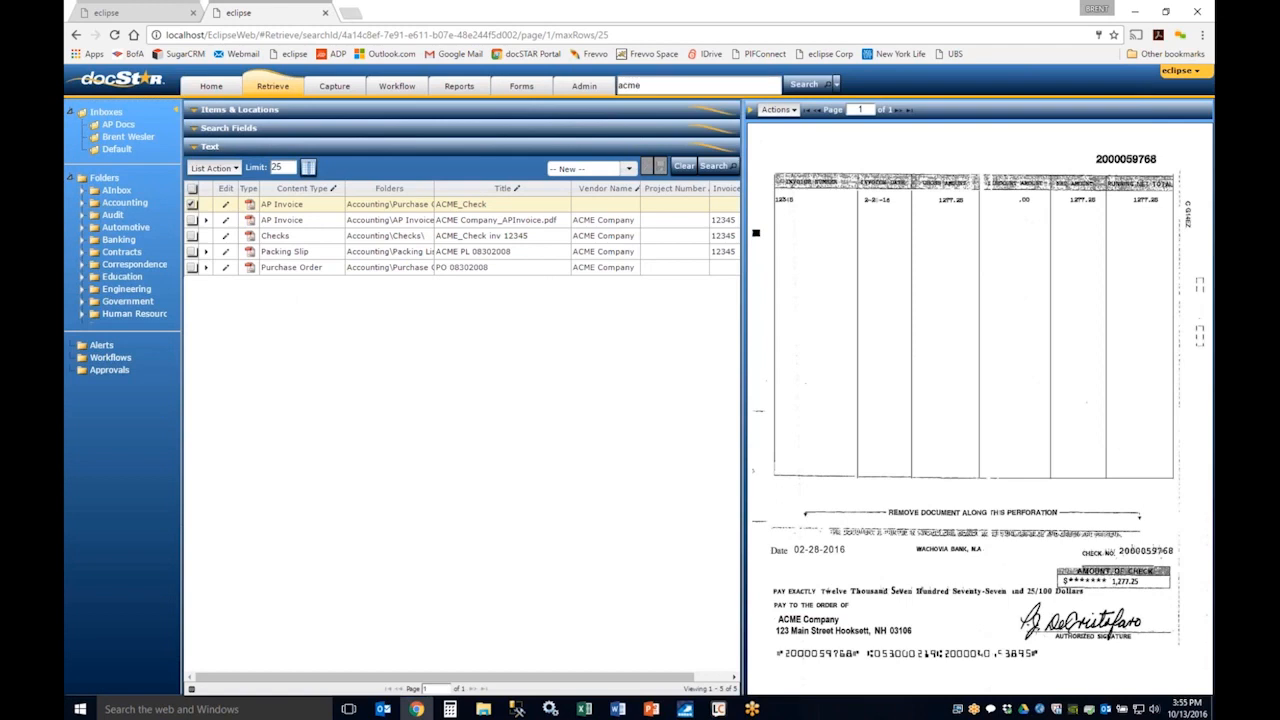
Step: Narrow the global search to "acme pl" and run it to find the packing slip
{"action": "type", "text": "p"}
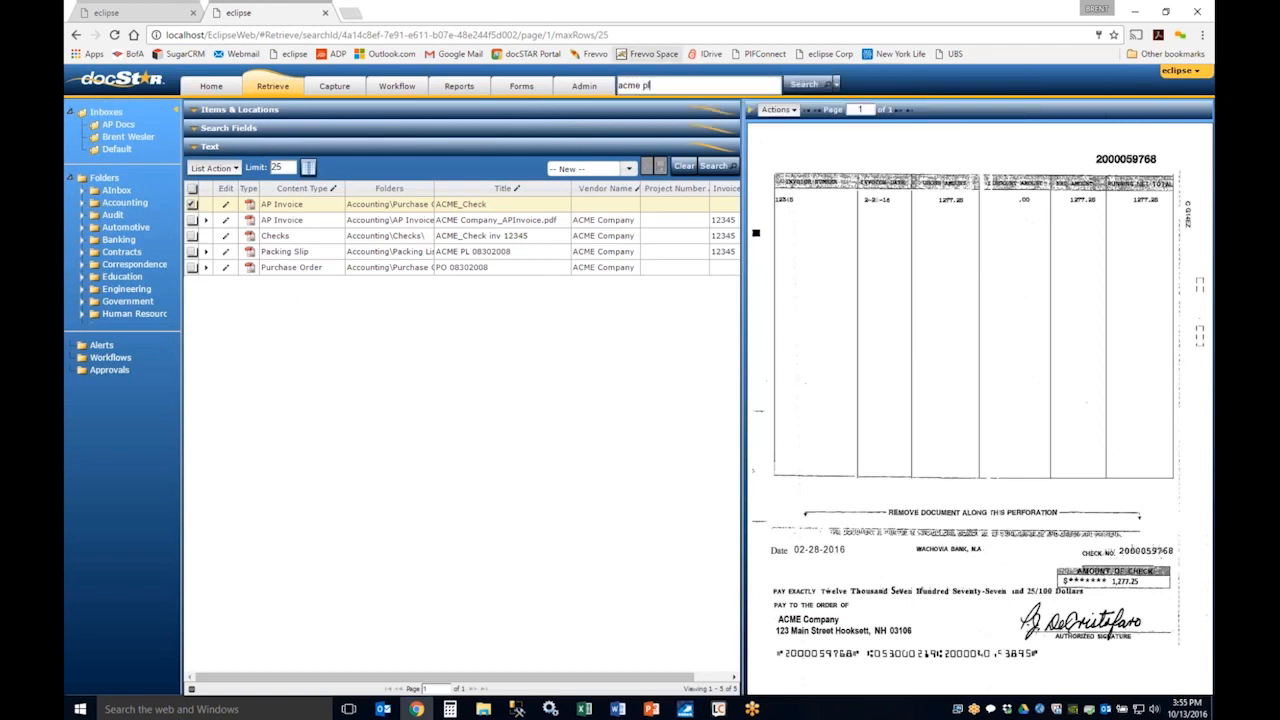
{"action": "type", "text": "l"}
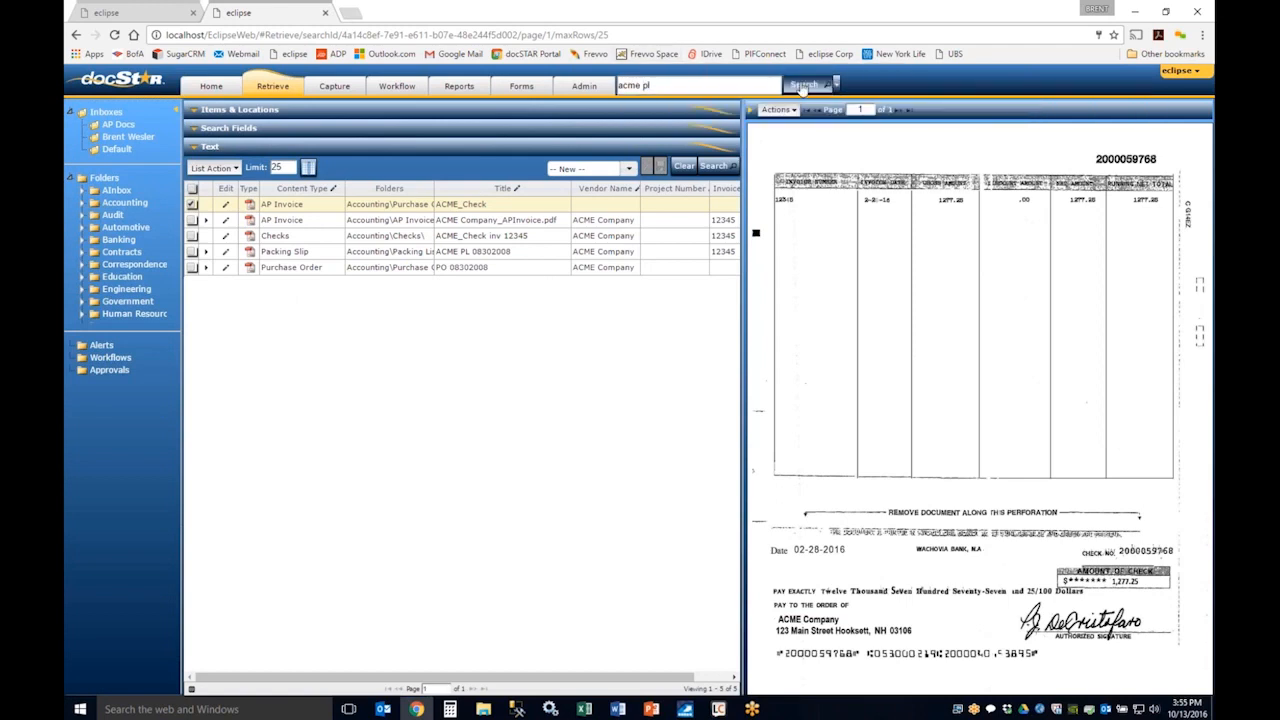
{"action": "left_click", "coordinate": [803, 86]}
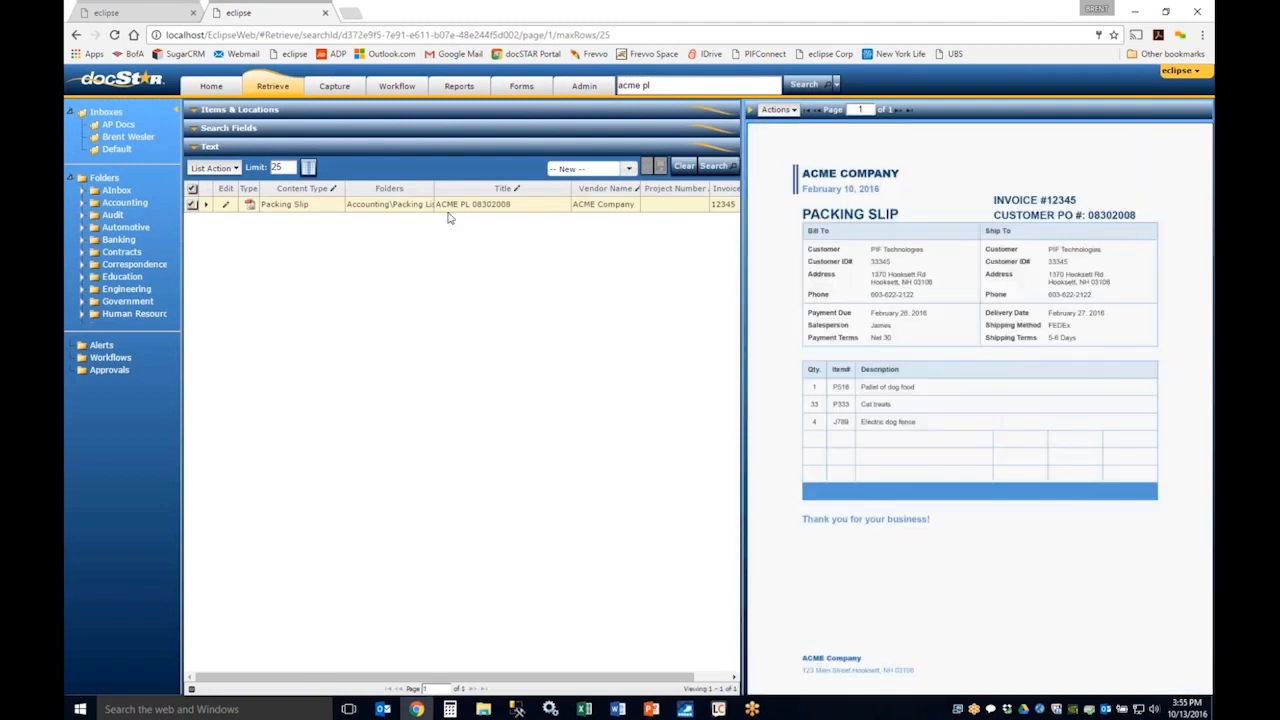
{"action": "left_click", "coordinate": [667, 88]}
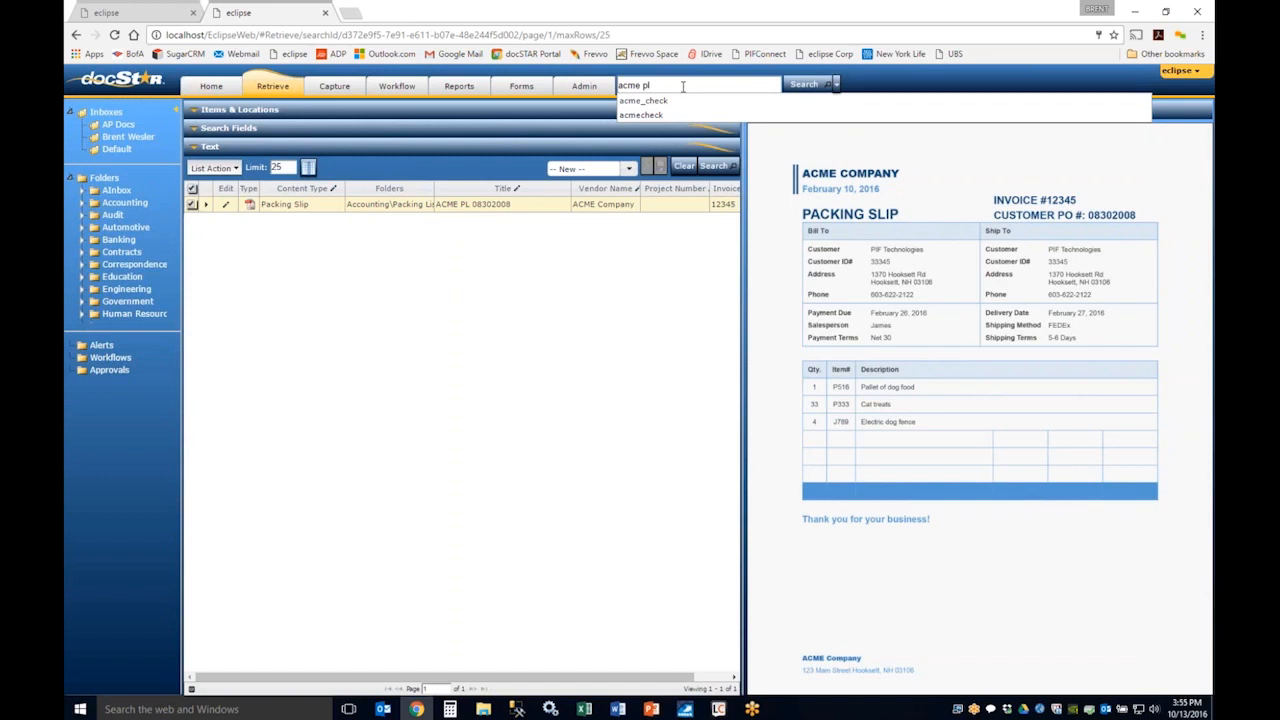
{"action": "left_click", "coordinate": [547, 258]}
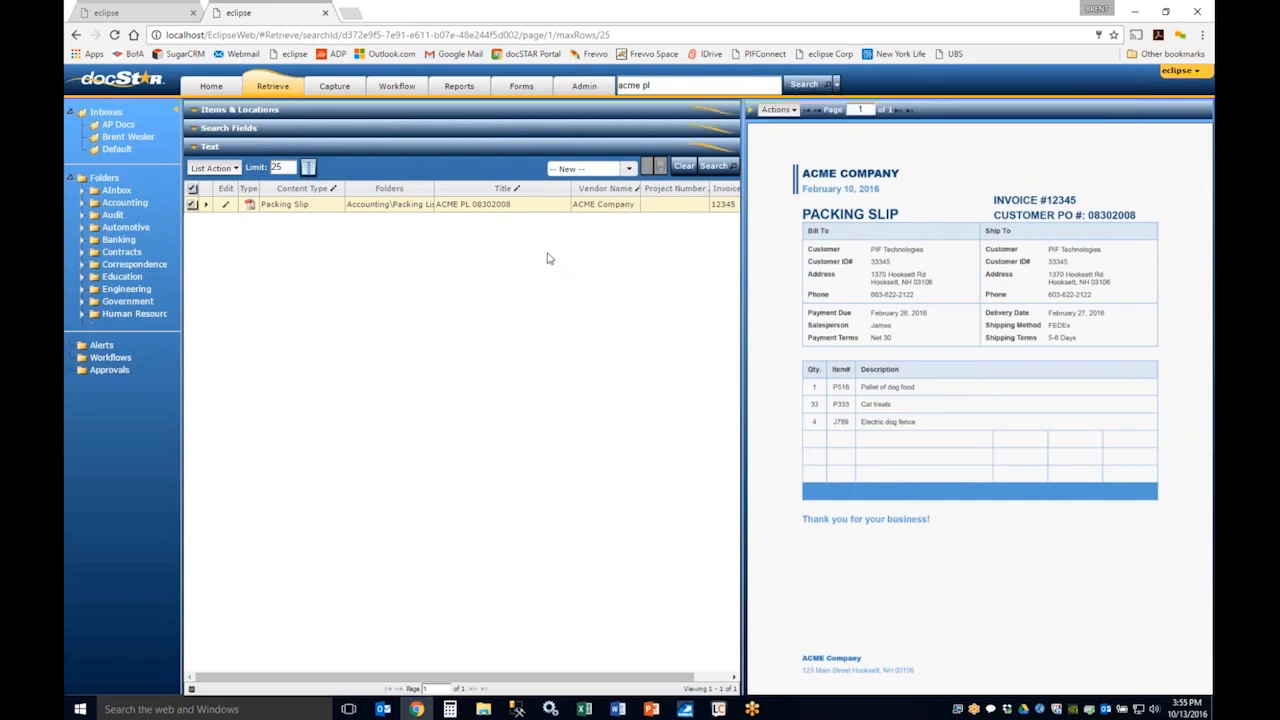
Step: Clear the global search text and open the Capture page
{"action": "key", "text": "BackSpace"}
{"action": "key", "text": "BackSpace"}
{"action": "key", "text": "BackSpace"}
{"action": "key", "text": "BackSpace"}
{"action": "key", "text": "BackSpace"}
{"action": "key", "text": "BackSpace"}
{"action": "key", "text": "BackSpace"}
{"action": "left_click", "coordinate": [335, 87]}
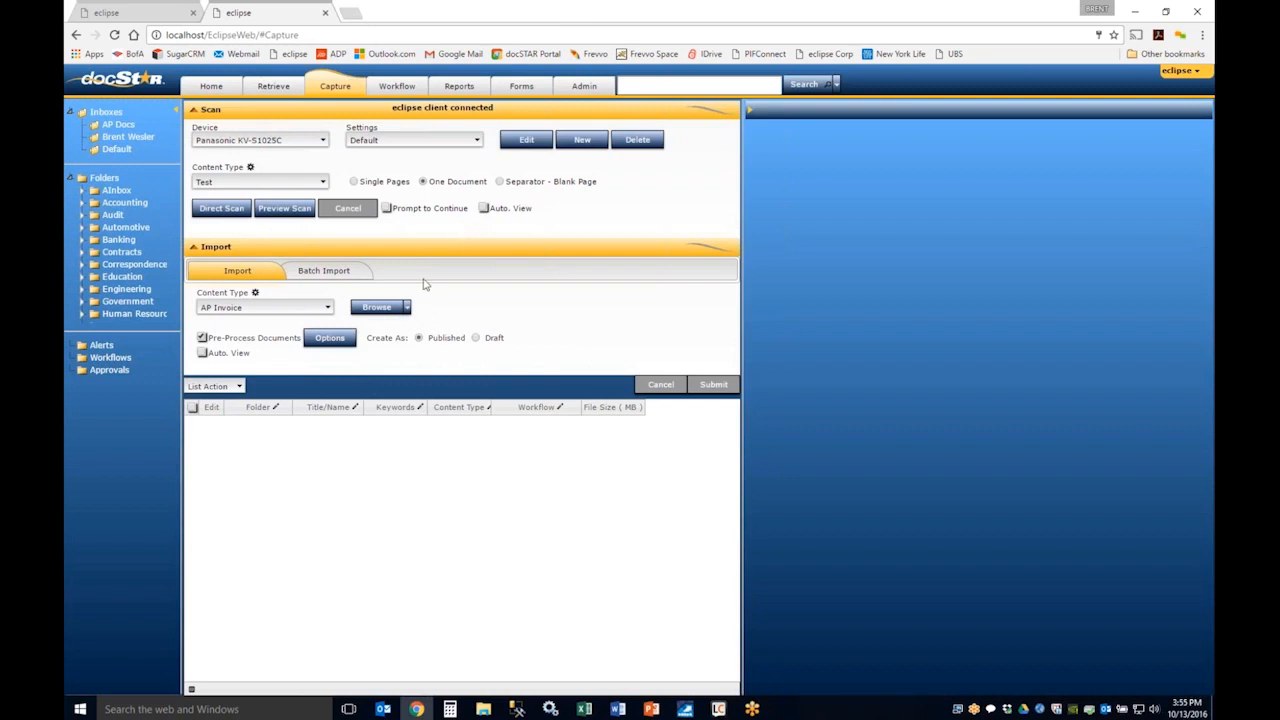
Step: Collapse the Scan section of the Capture page and expand it again
{"action": "left_click", "coordinate": [201, 110]}
{"action": "left_click", "coordinate": [202, 110]}
{"action": "left_click", "coordinate": [207, 112]}
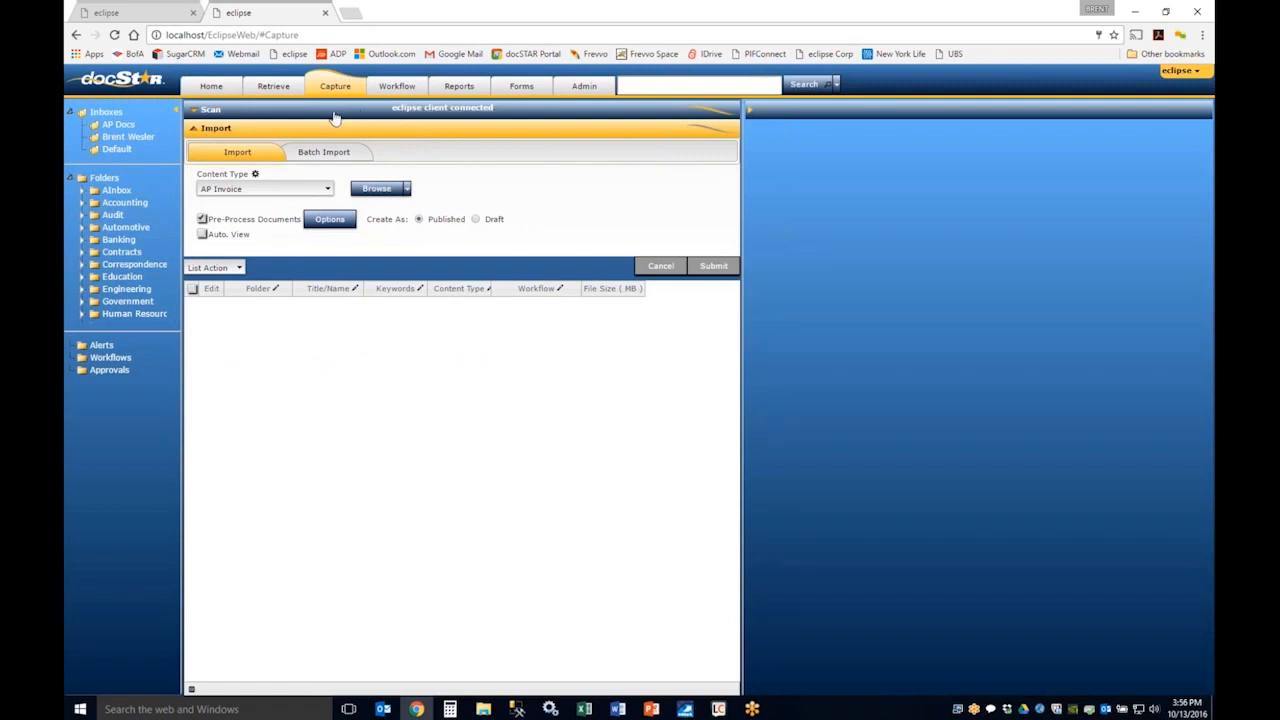
{"action": "left_click", "coordinate": [211, 111]}
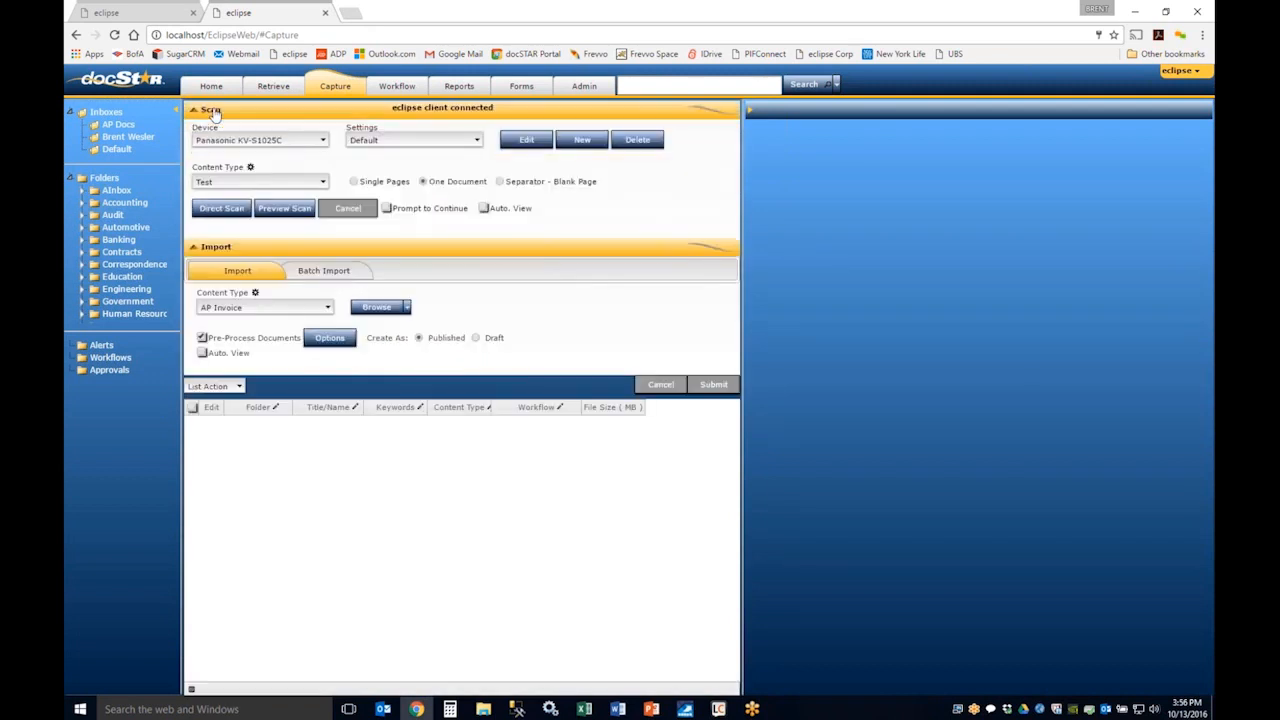
{"action": "left_click", "coordinate": [212, 111]}
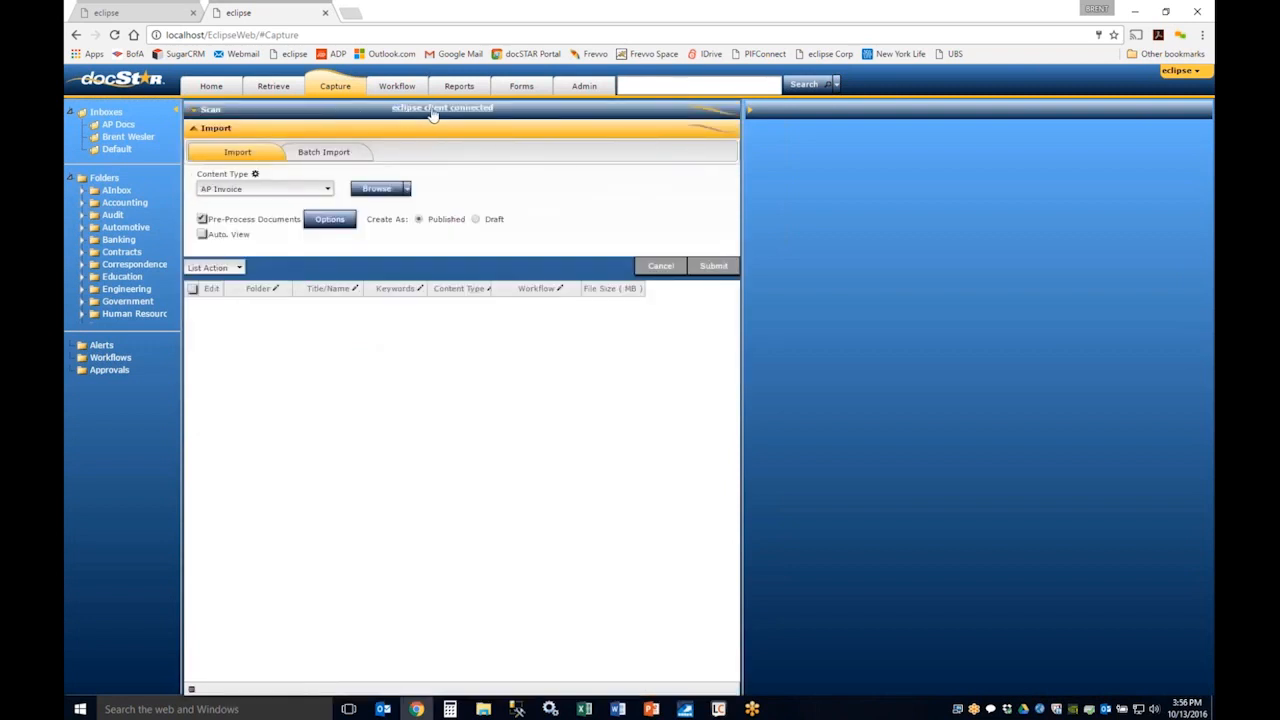
{"action": "left_click", "coordinate": [205, 111]}
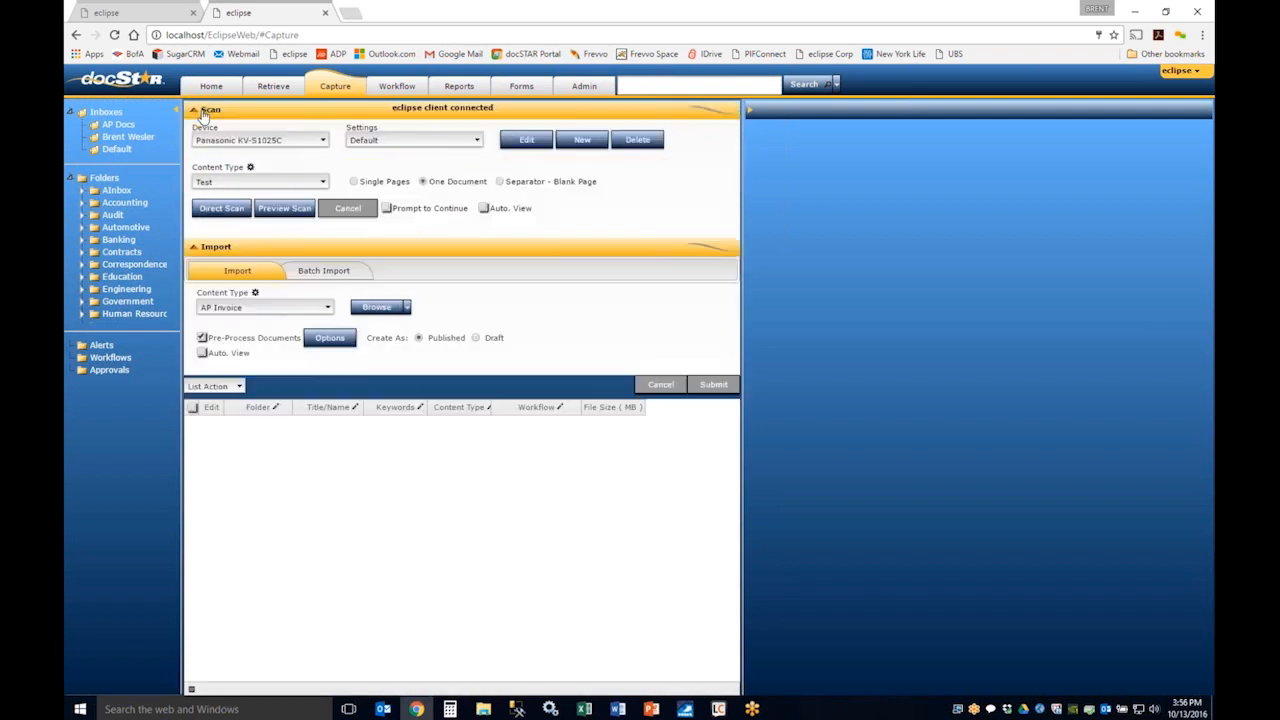
Step: Open the eclipse Client's capture settings and set the document split method to Blank Page
{"action": "left_click", "coordinate": [1041, 710]}
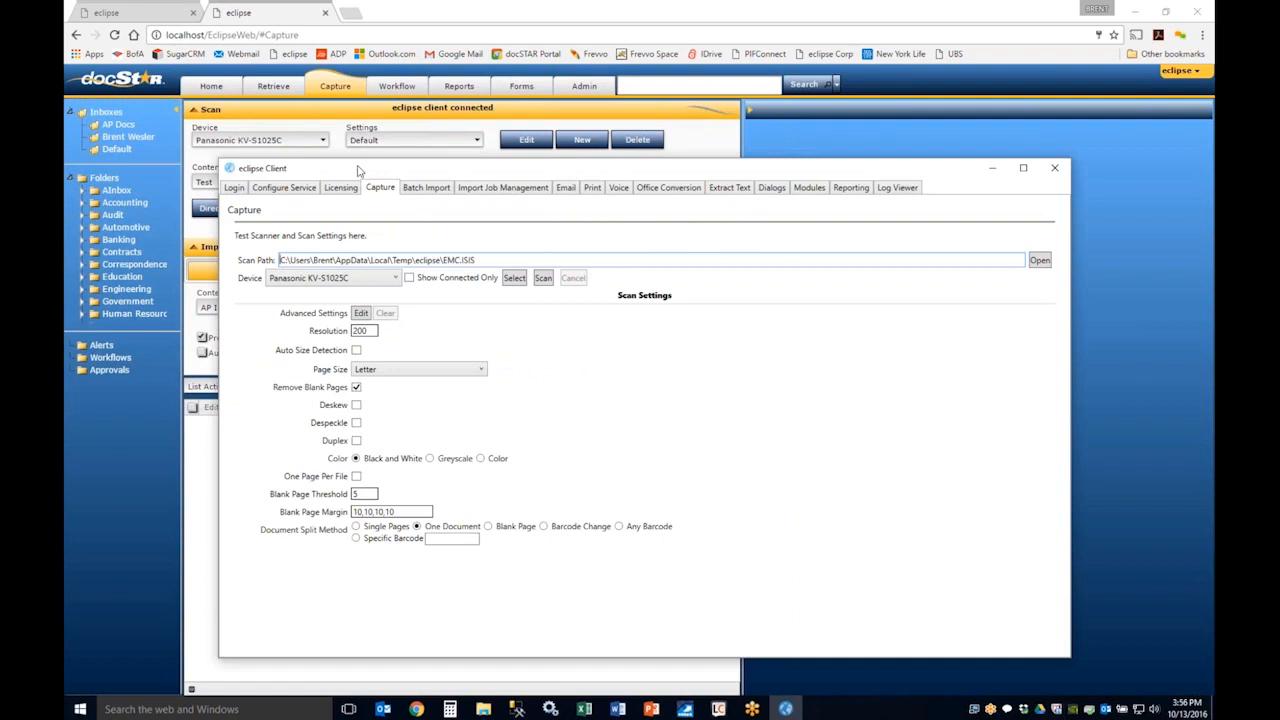
{"action": "left_click_drag", "start_coordinate": [385, 171], "coordinate": [503, 173]}
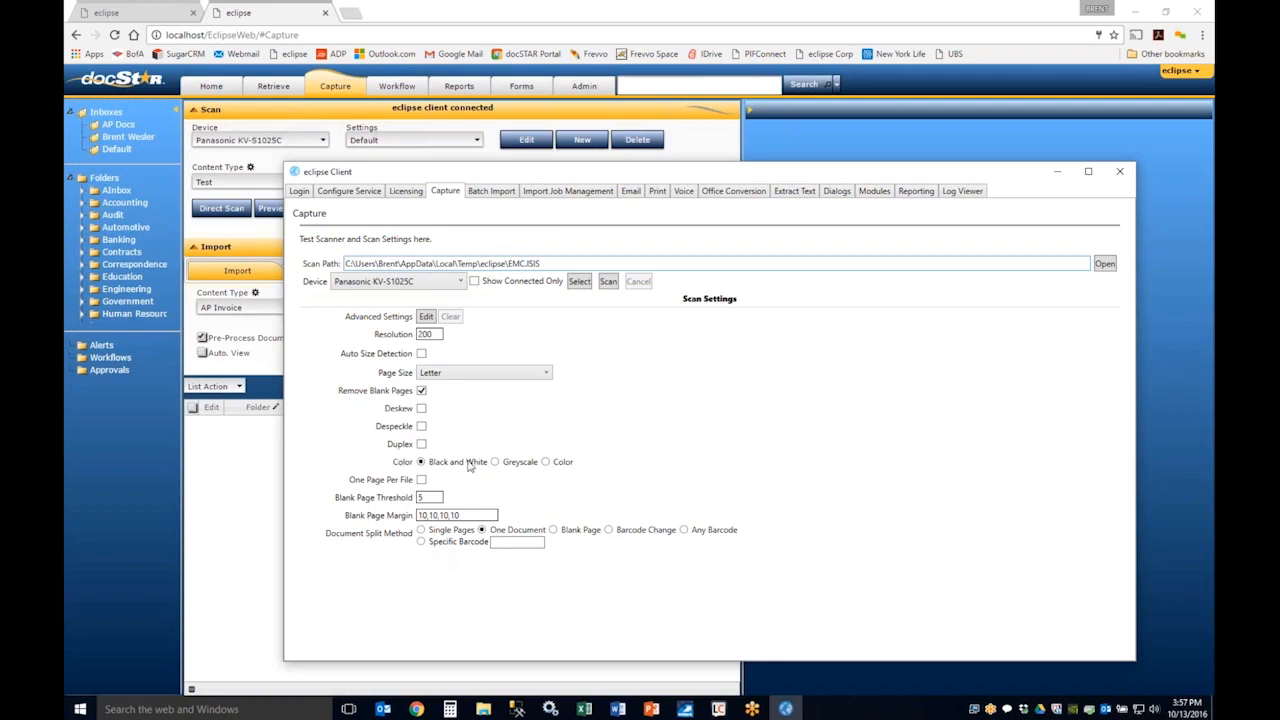
{"action": "left_click", "coordinate": [554, 531]}
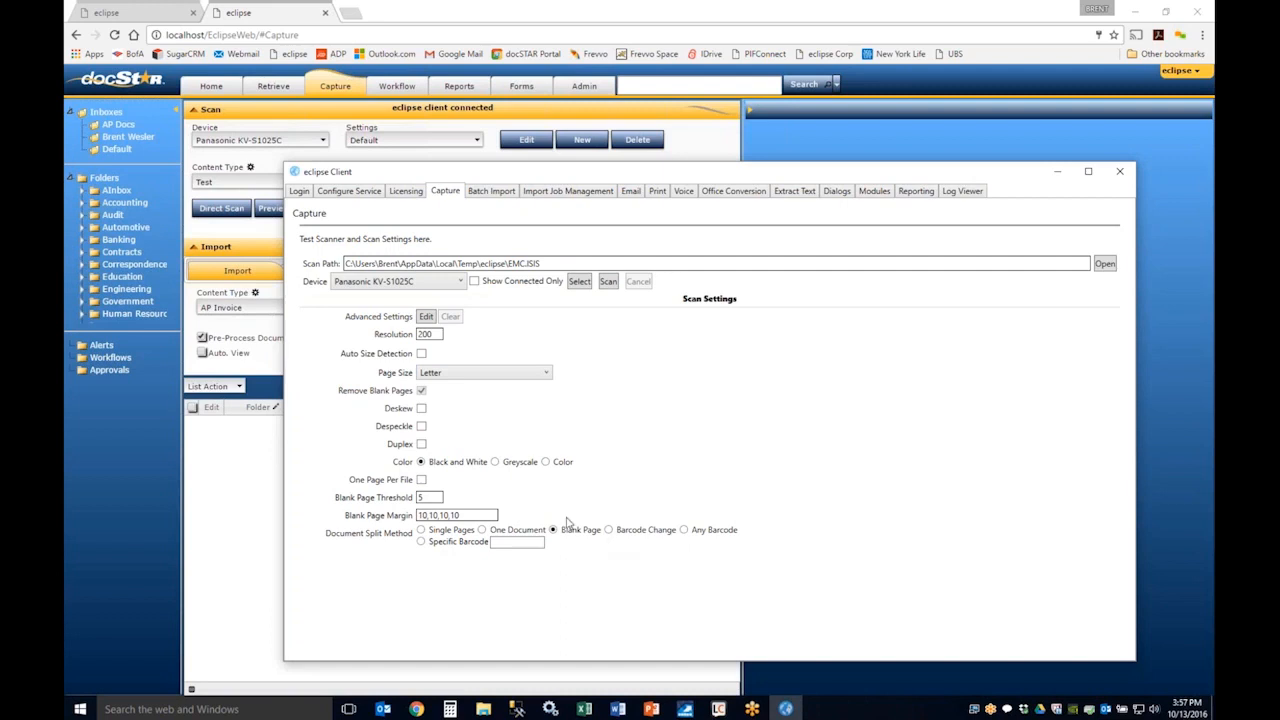
Step: Choose the -- New -- scan settings profile on the Capture page and review its options without saving
{"action": "left_click", "coordinate": [1057, 171]}
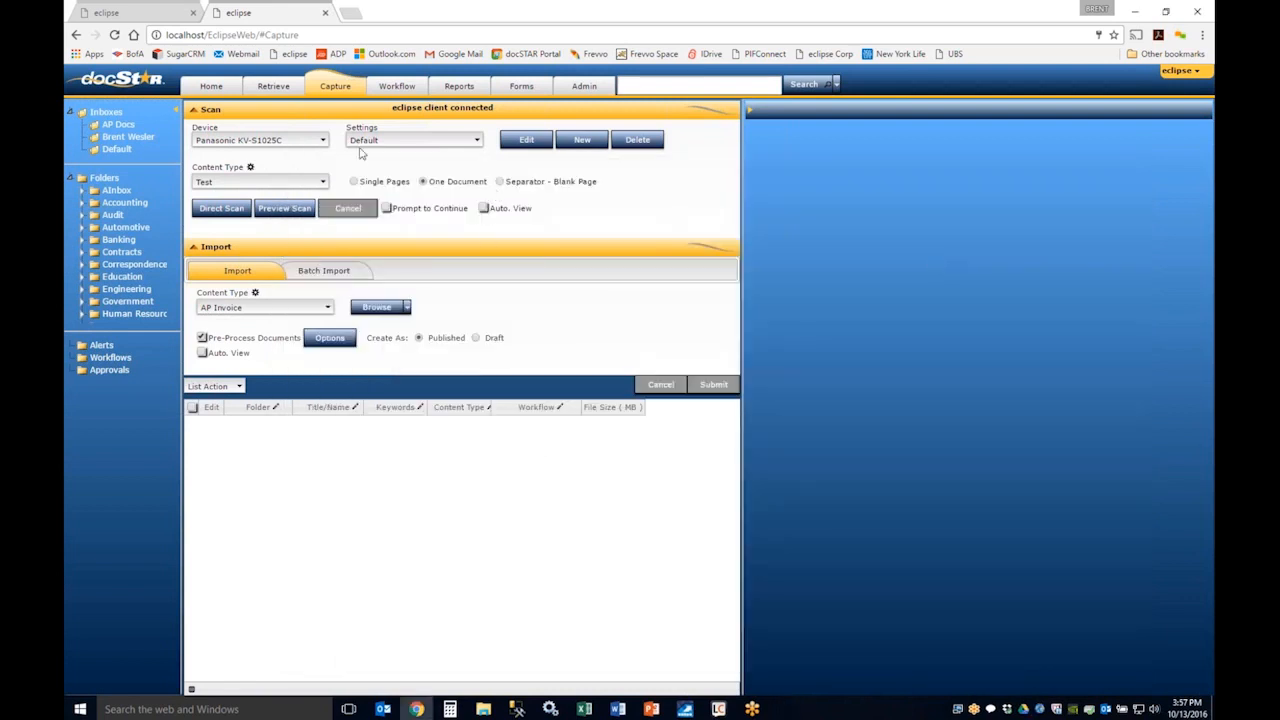
{"action": "left_click", "coordinate": [424, 145]}
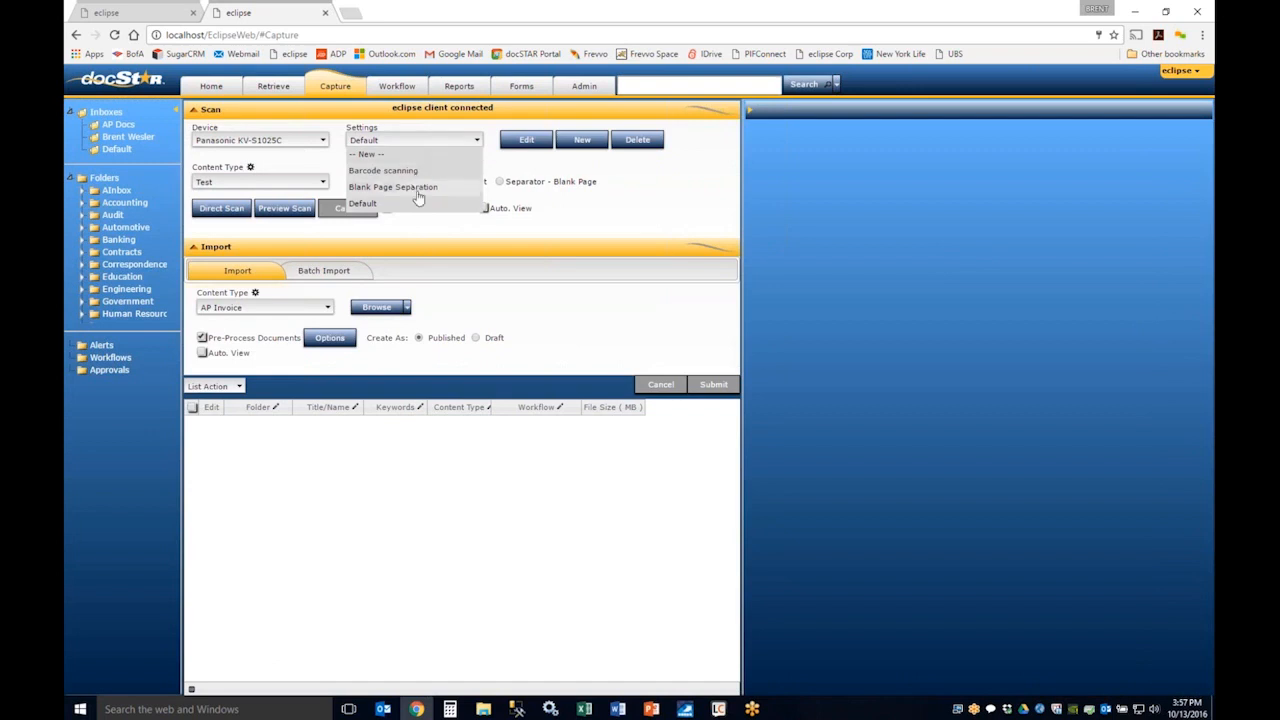
{"action": "left_click", "coordinate": [418, 157]}
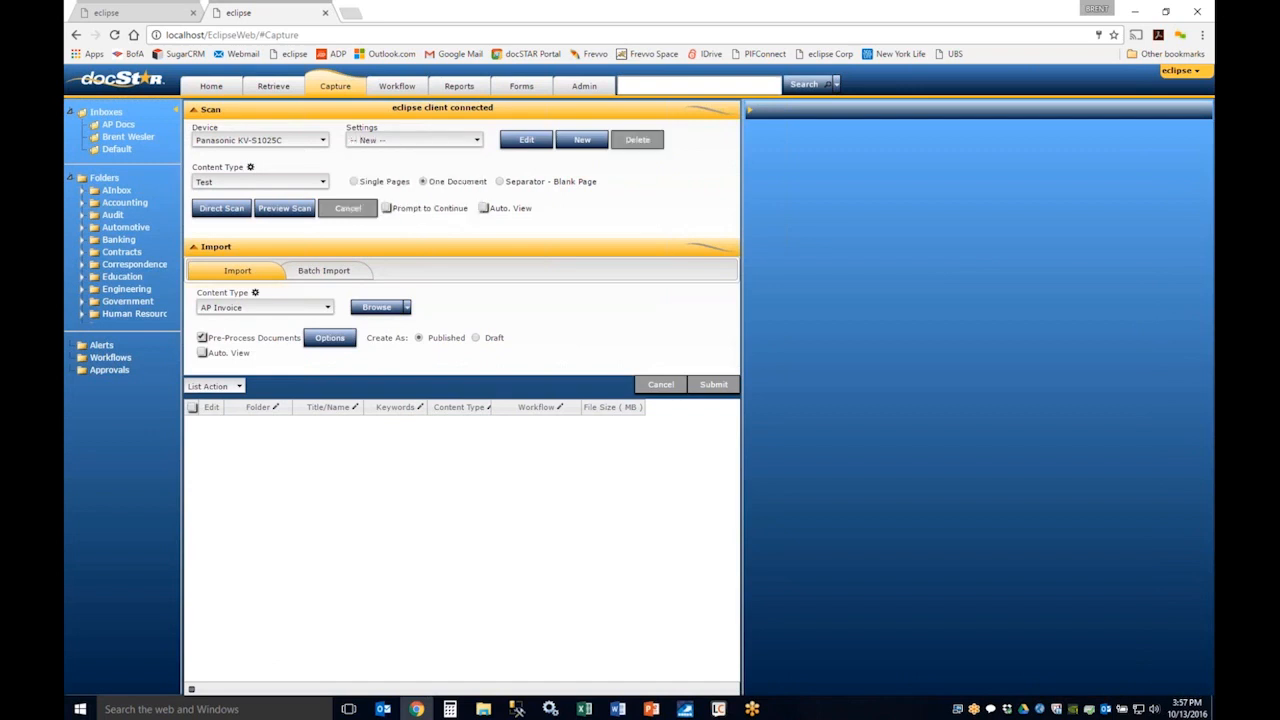
{"action": "left_click", "coordinate": [521, 141]}
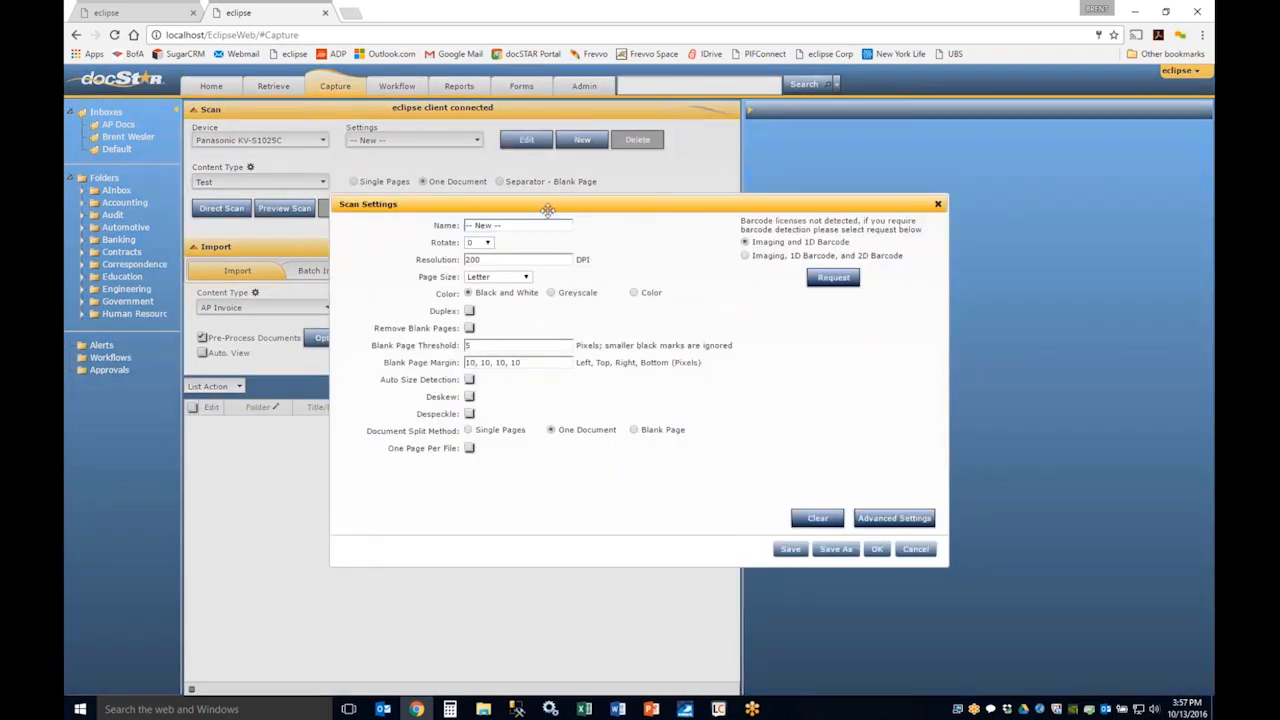
{"action": "left_click_drag", "start_coordinate": [548, 210], "coordinate": [660, 140]}
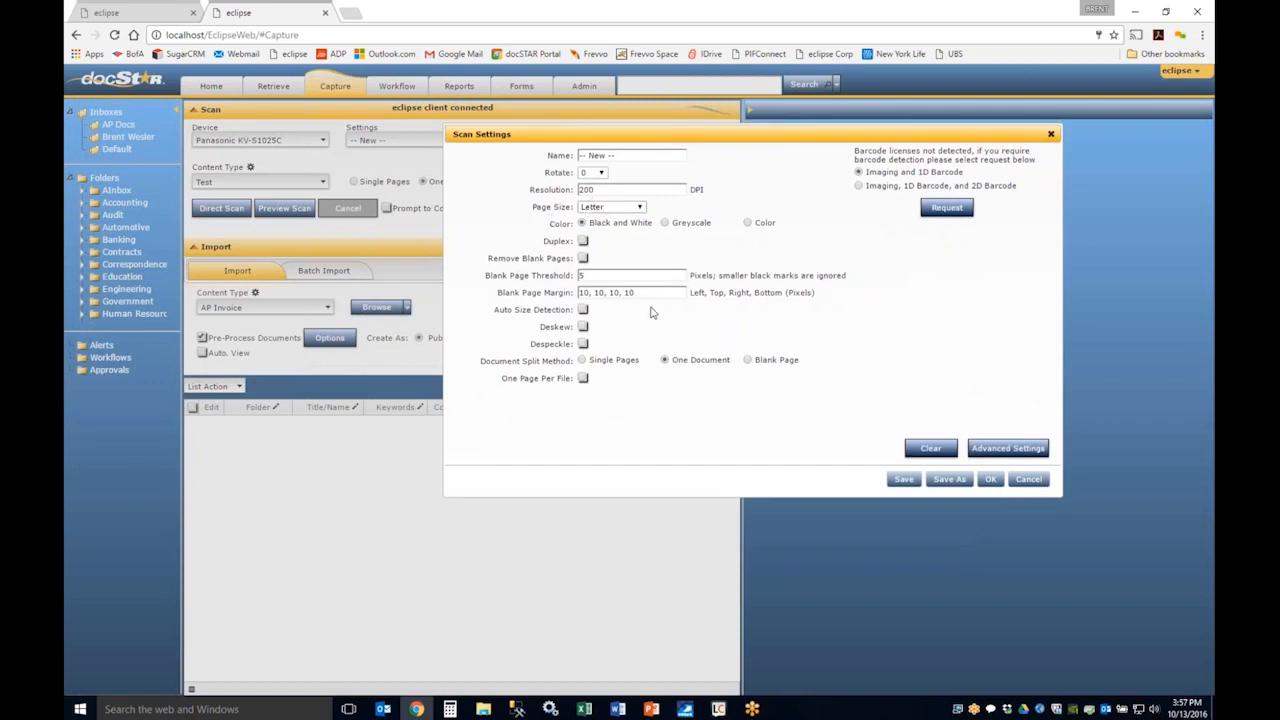
{"action": "left_click", "coordinate": [584, 310]}
{"action": "left_click", "coordinate": [1026, 479]}
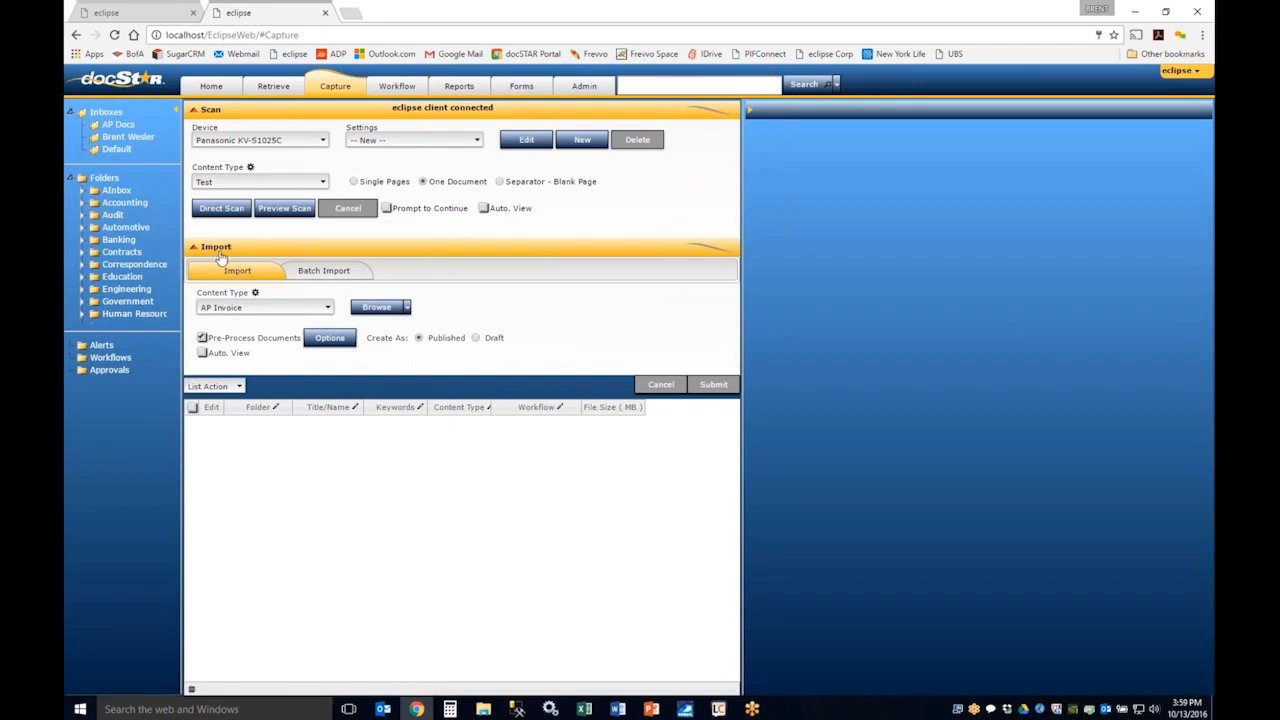
Step: Import ACME Company_APInvoice.pdf from the AP Docs folder with the AP Invoice content type
{"action": "left_click", "coordinate": [388, 310]}
{"action": "left_click_drag", "start_coordinate": [418, 339], "coordinate": [306, 88]}
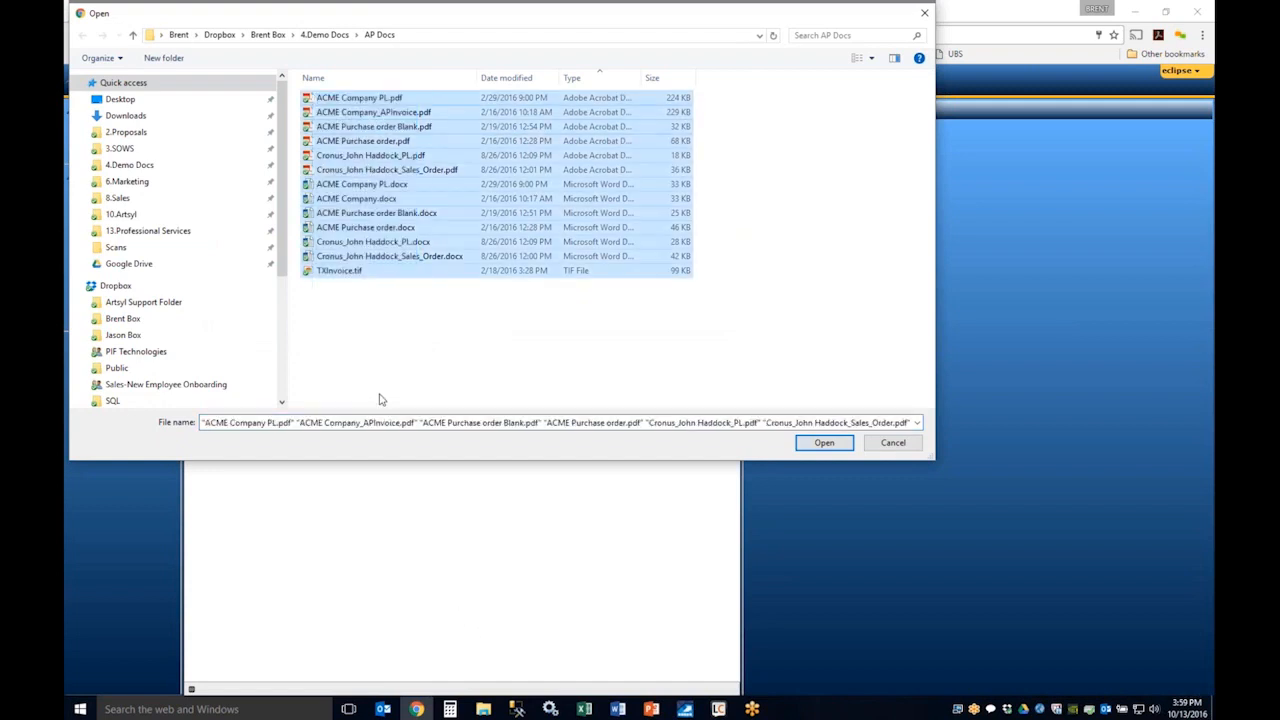
{"action": "left_click", "coordinate": [381, 352]}
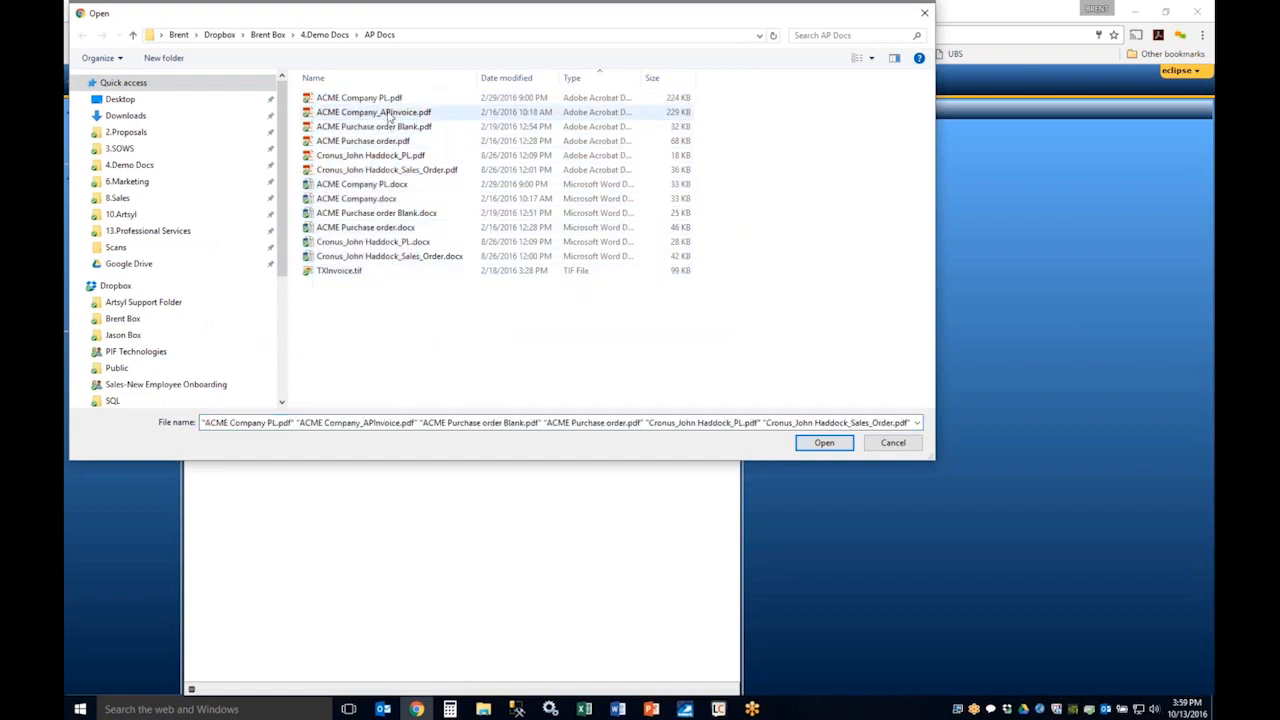
{"action": "double_click", "coordinate": [373, 112]}
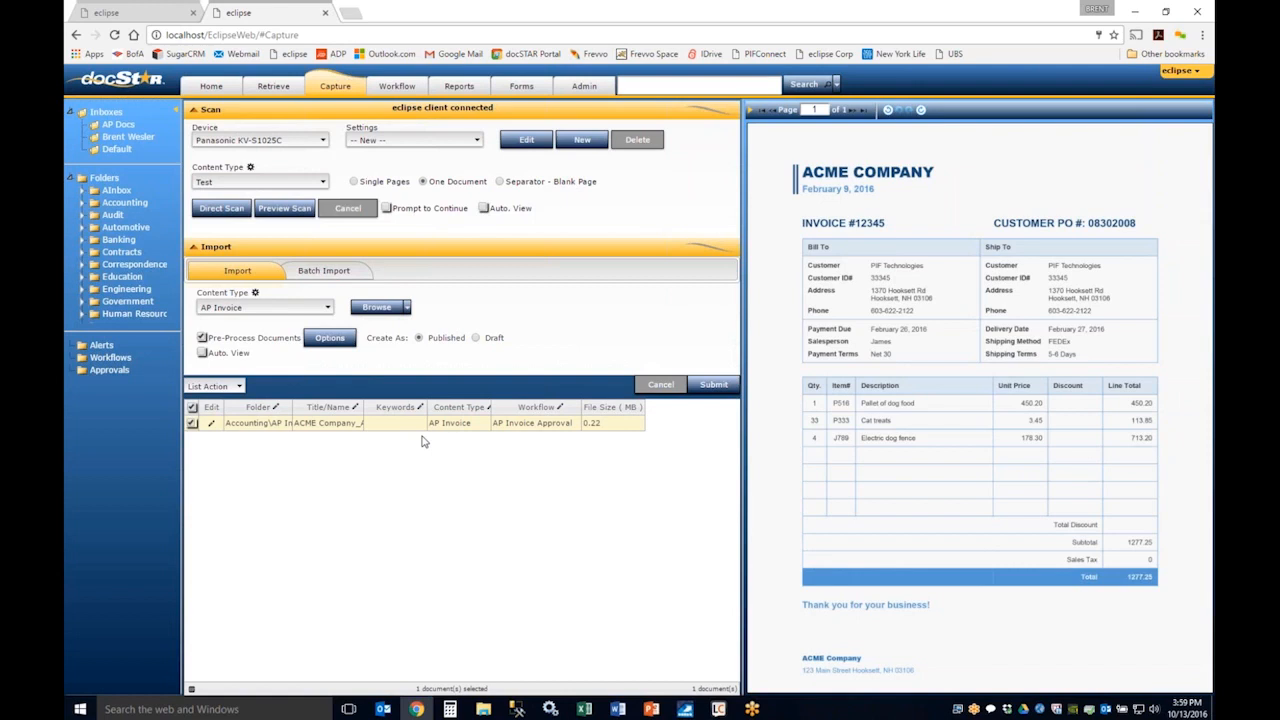
Step: Submit the imported ACME invoice for AP Invoice Approval and reload the Capture page
{"action": "left_click", "coordinate": [225, 386]}
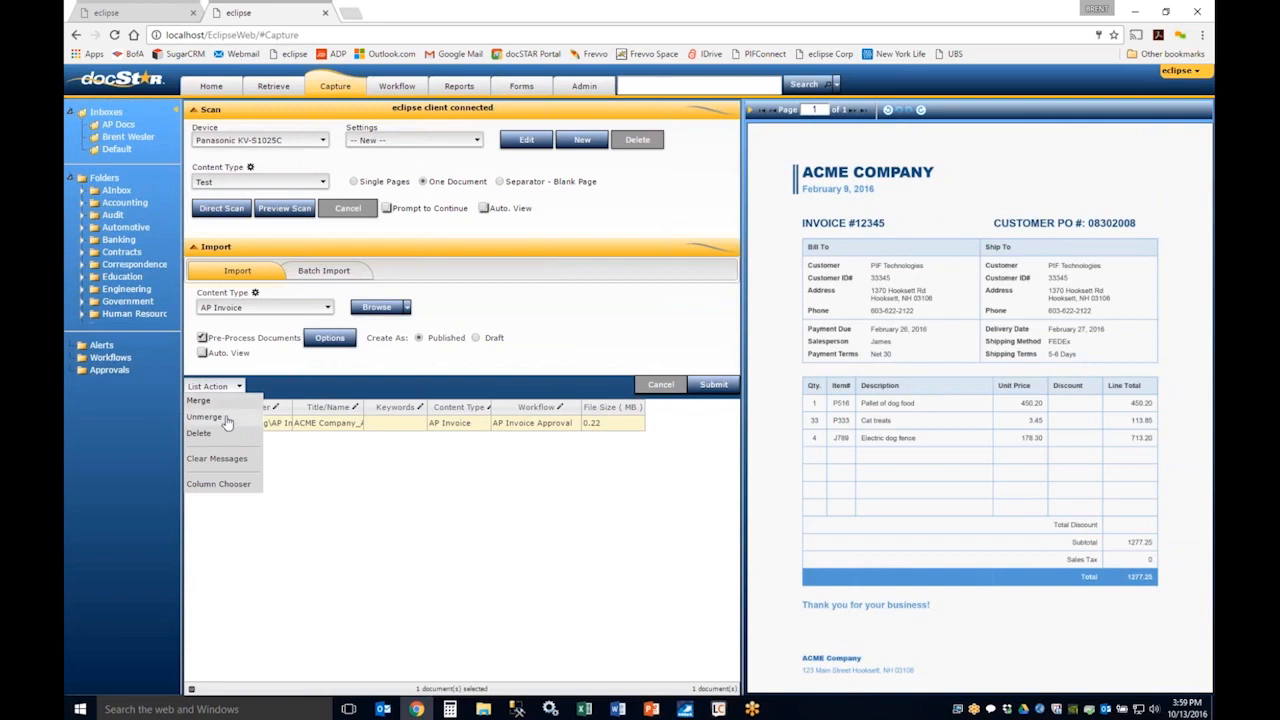
{"action": "left_click", "coordinate": [347, 482]}
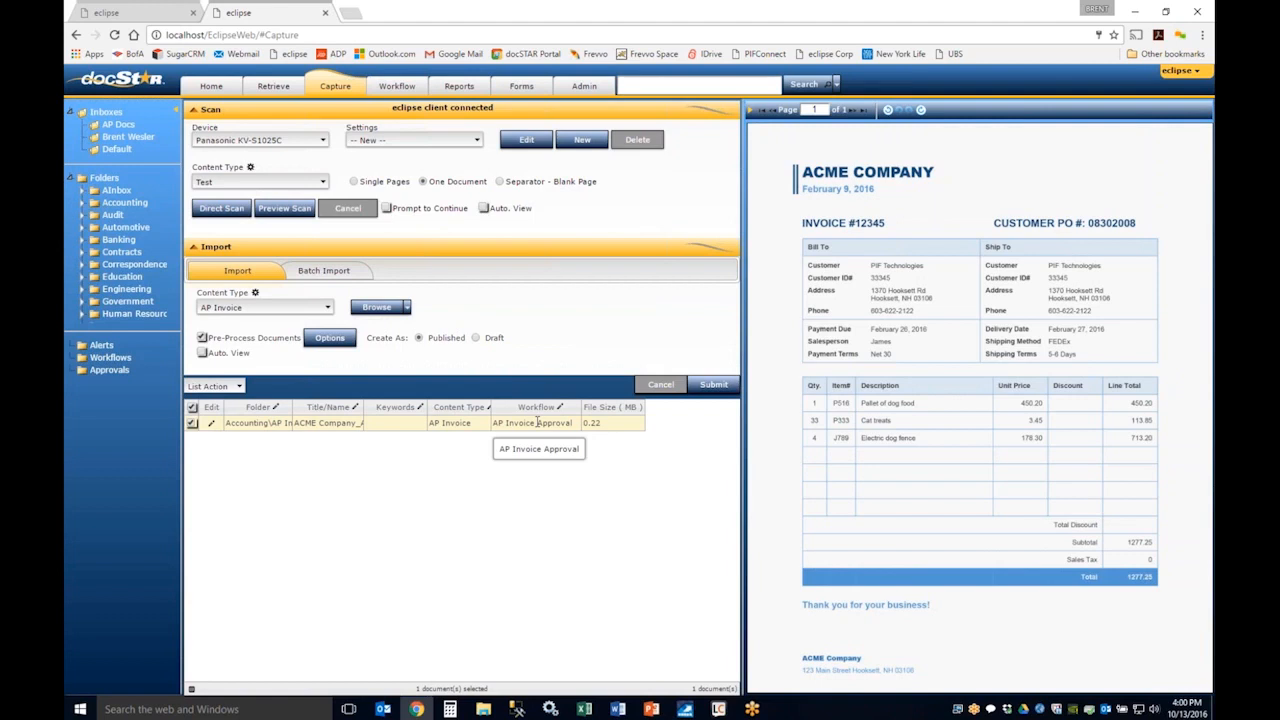
{"action": "left_click", "coordinate": [714, 385]}
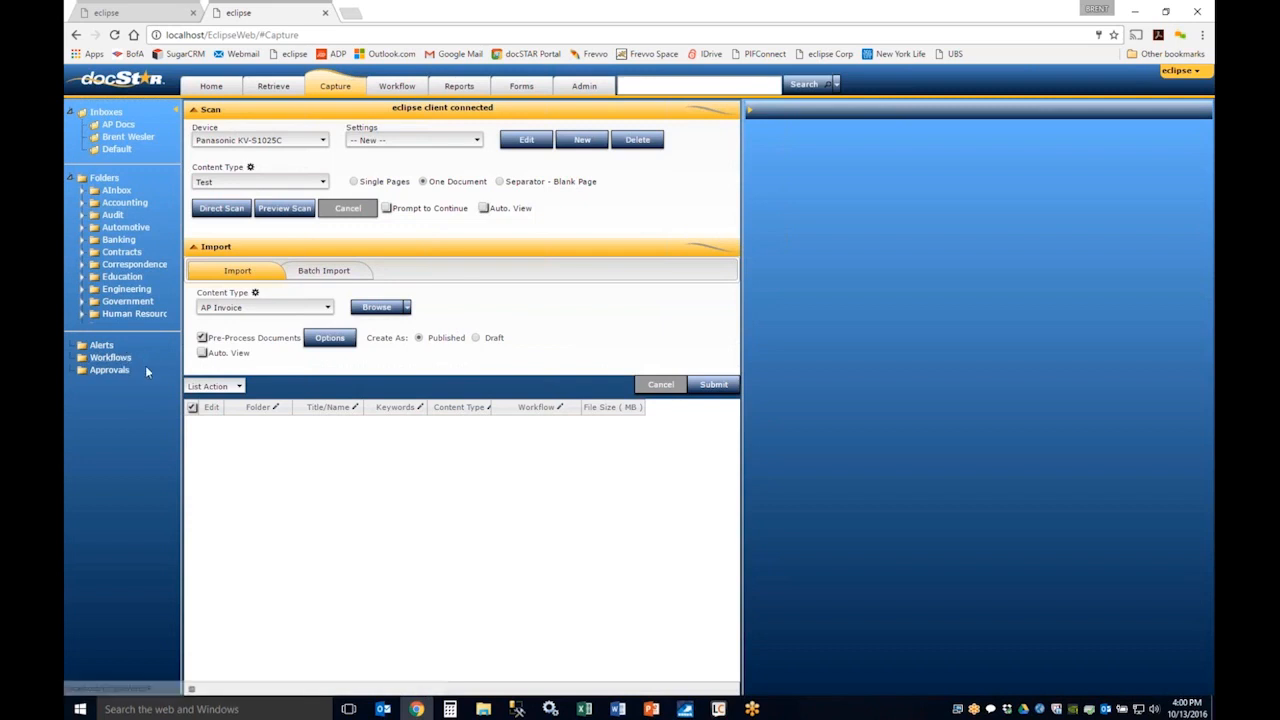
{"action": "left_click", "coordinate": [114, 34]}
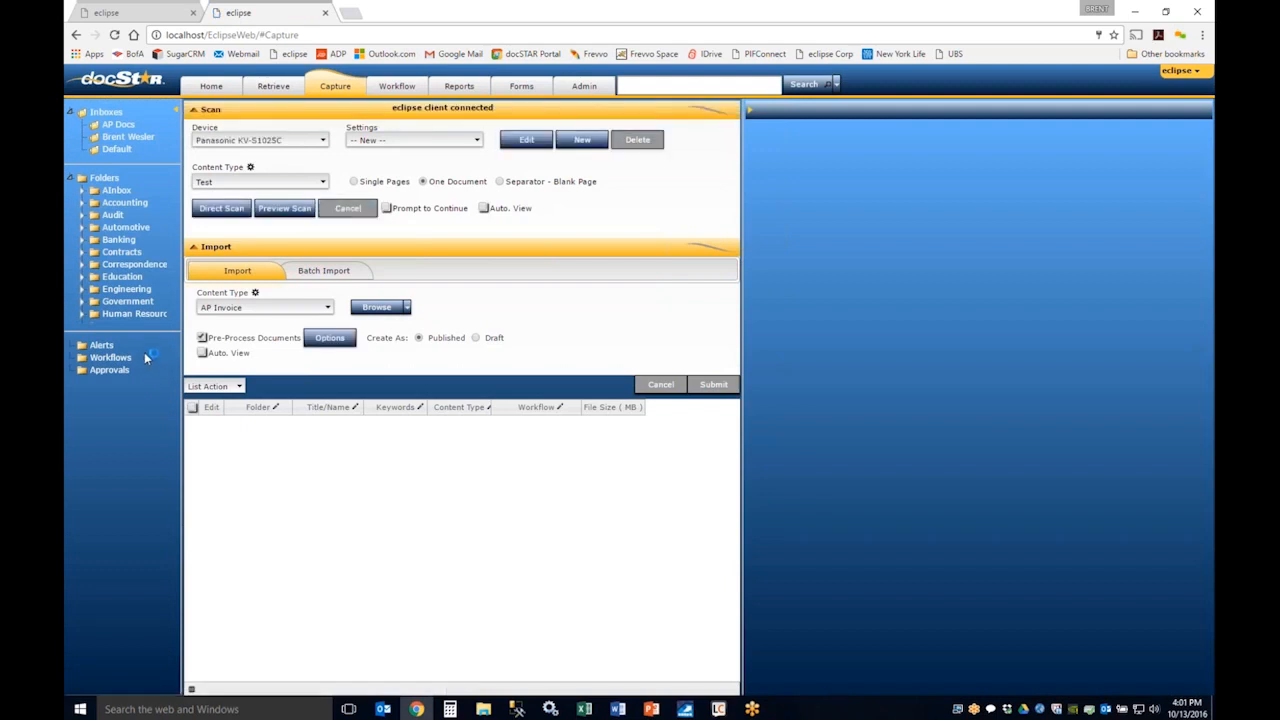
Step: Open the Workflow page, give the Work Items list more height, and filter its queue to the piftech.com account
{"action": "left_click", "coordinate": [397, 87]}
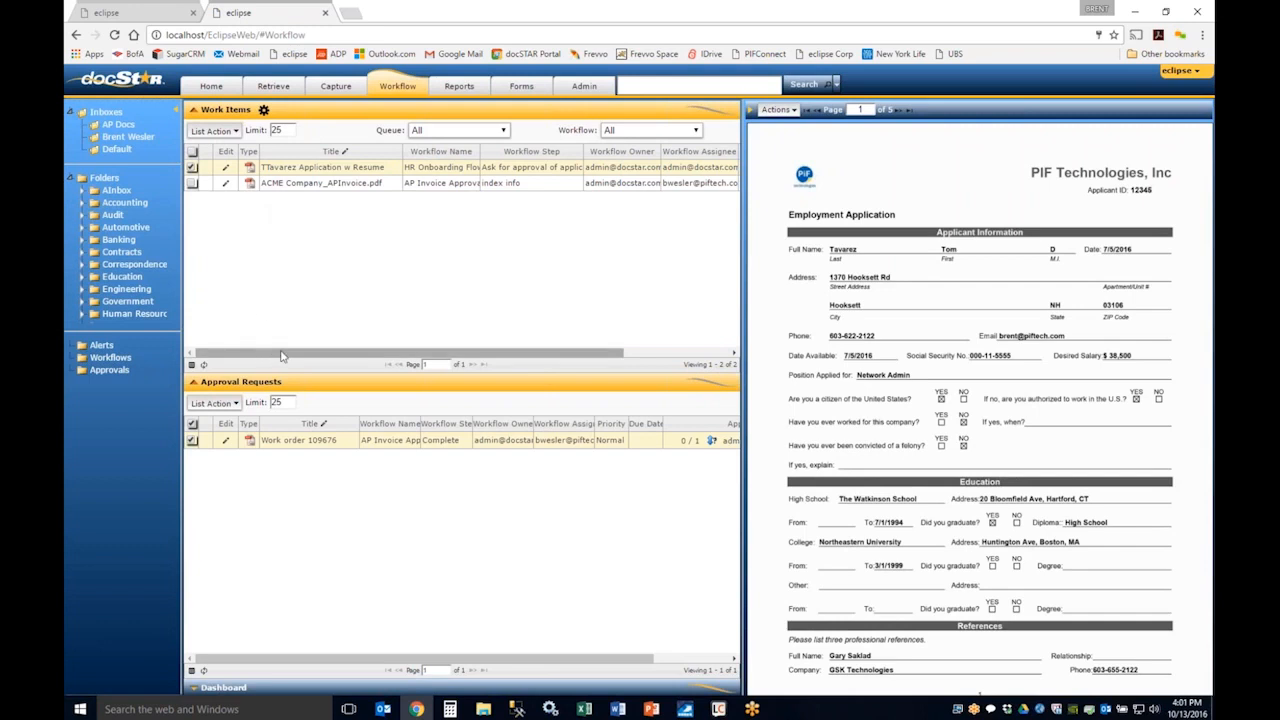
{"action": "left_click_drag", "start_coordinate": [295, 381], "coordinate": [295, 408]}
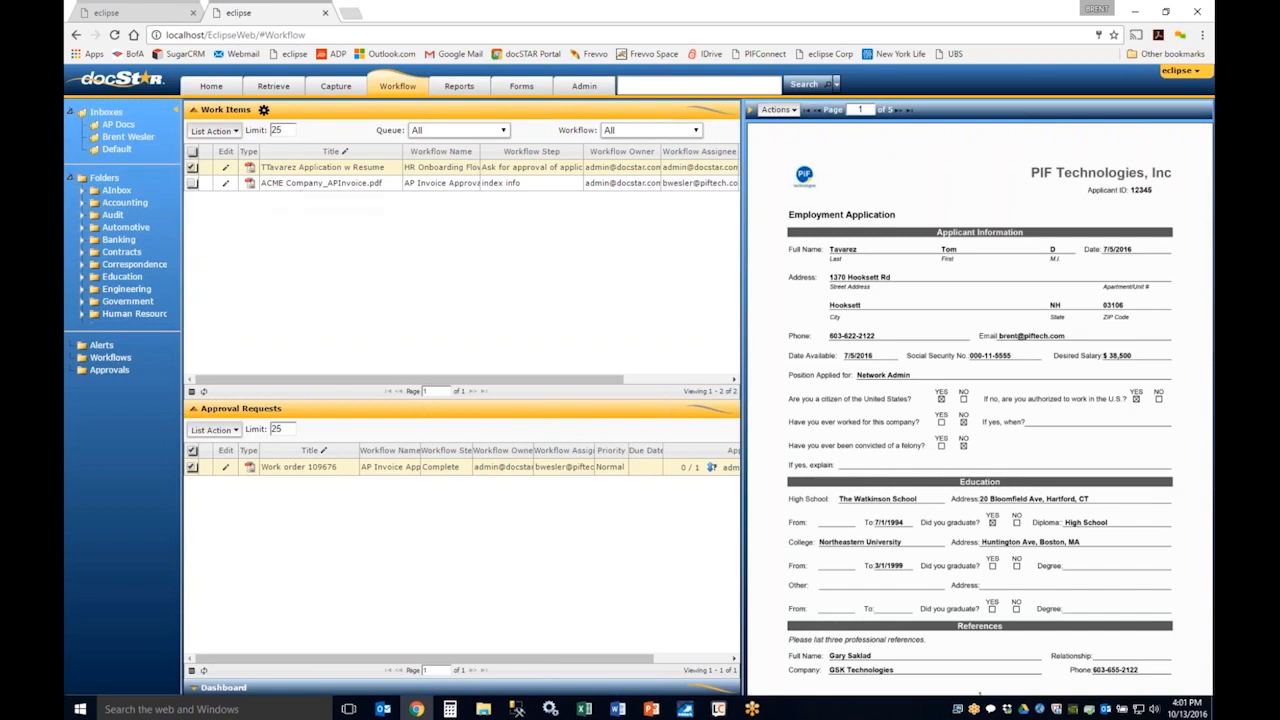
{"action": "left_click", "coordinate": [445, 132]}
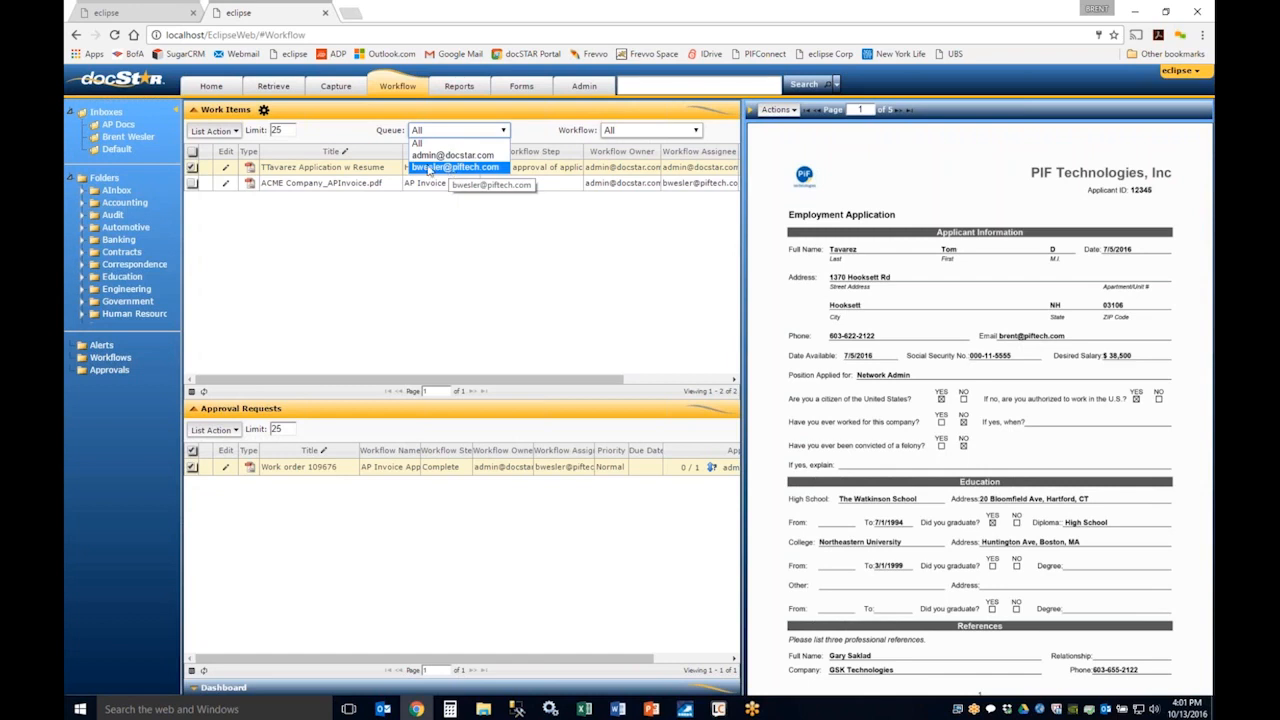
{"action": "left_click", "coordinate": [452, 167]}
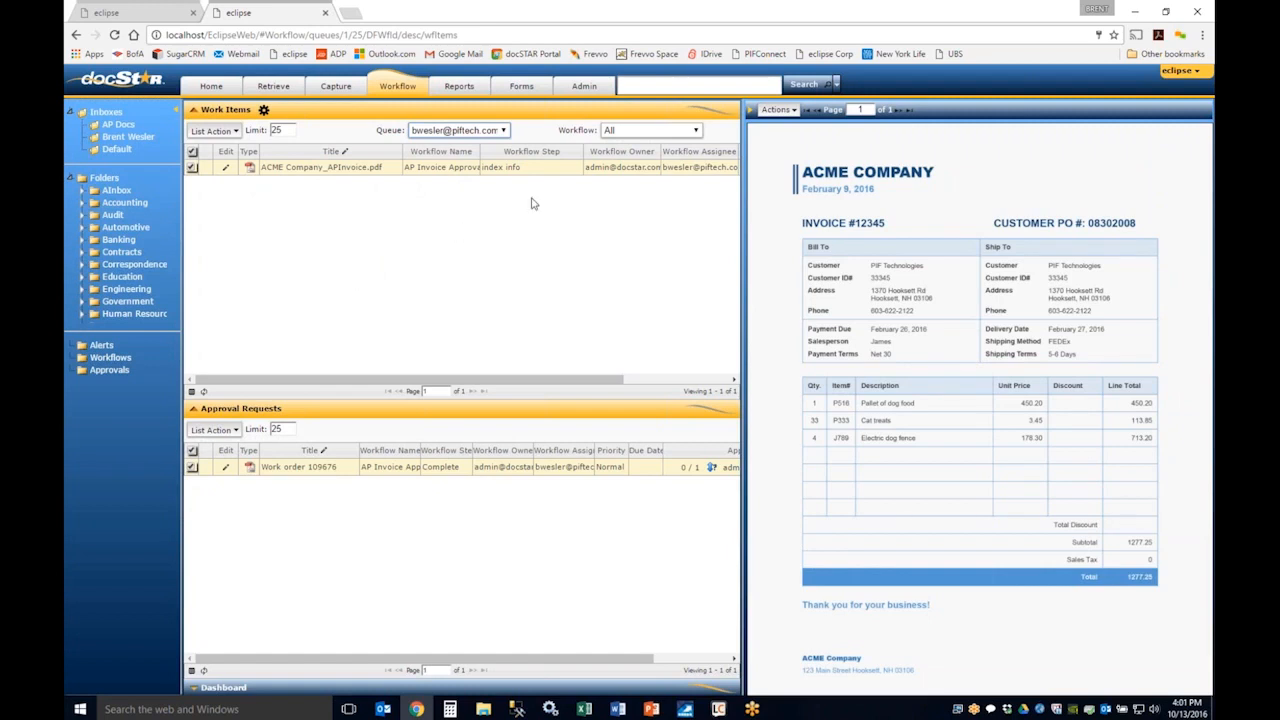
Step: Filter the work items by the Auto by VIN workflow, switch to AP Invoice Approval, and reset the workflow filter to All
{"action": "left_click", "coordinate": [631, 132]}
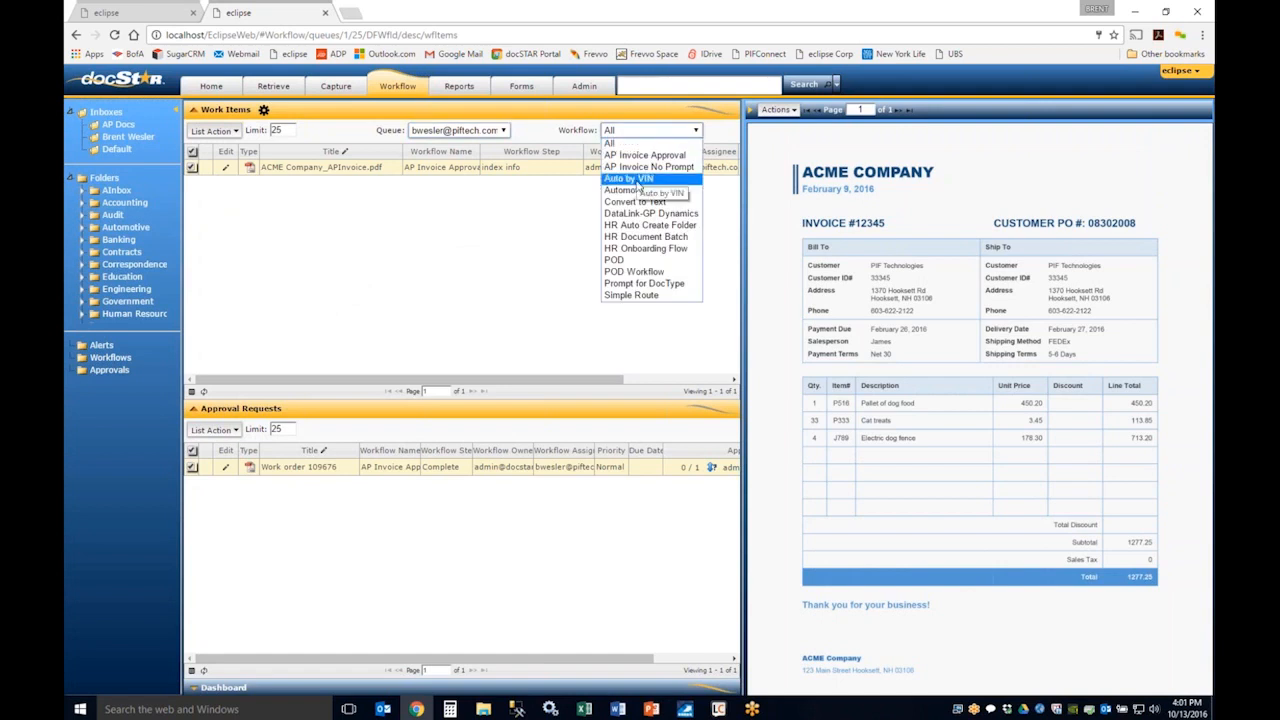
{"action": "left_click", "coordinate": [628, 179]}
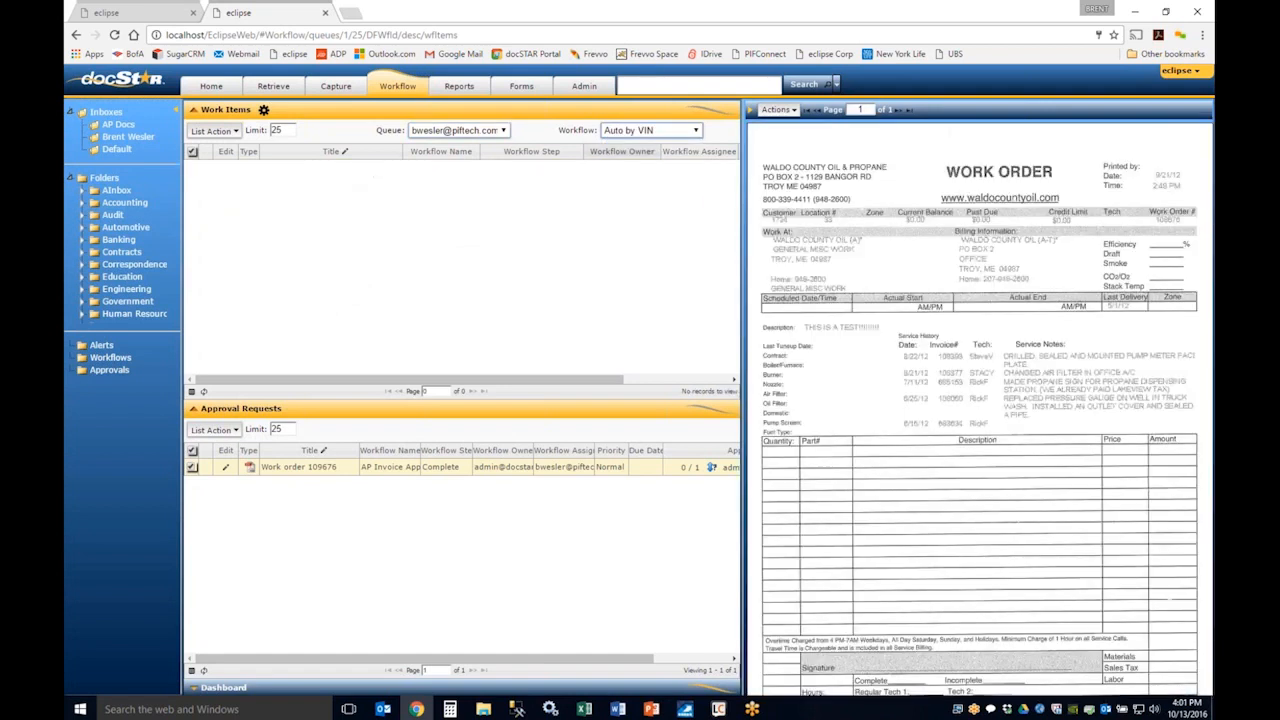
{"action": "left_click", "coordinate": [644, 135]}
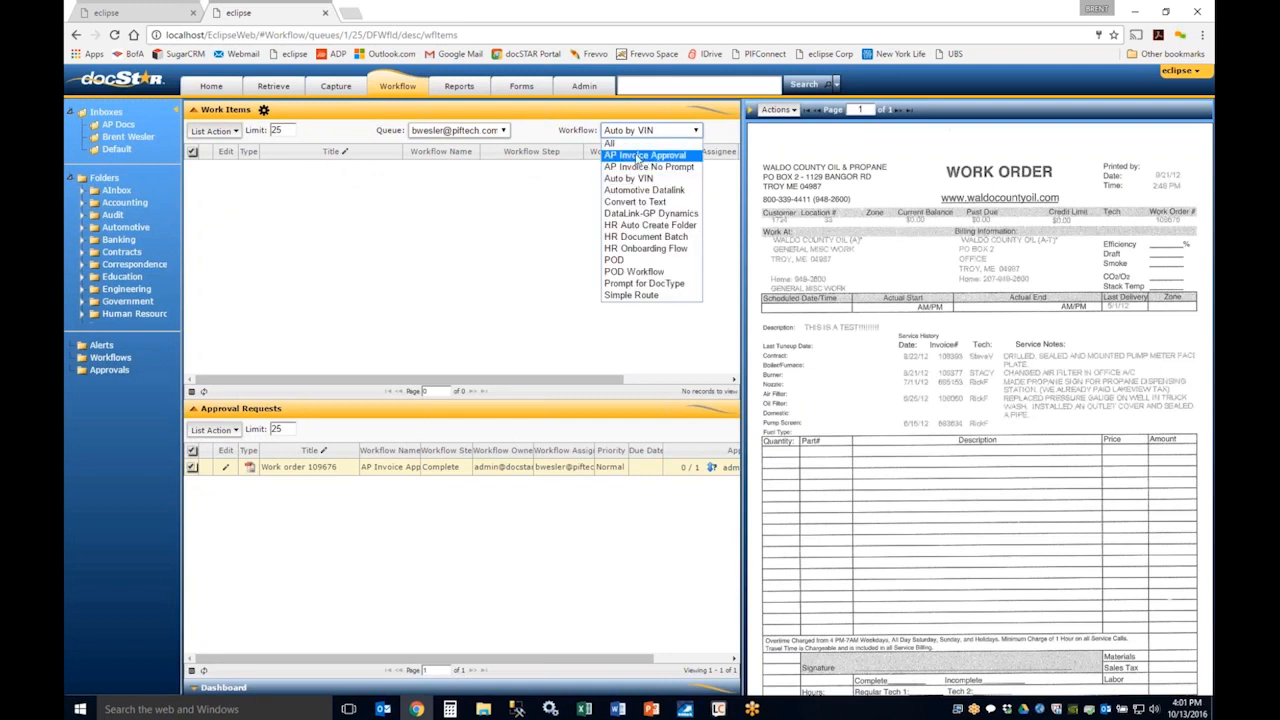
{"action": "left_click", "coordinate": [638, 157]}
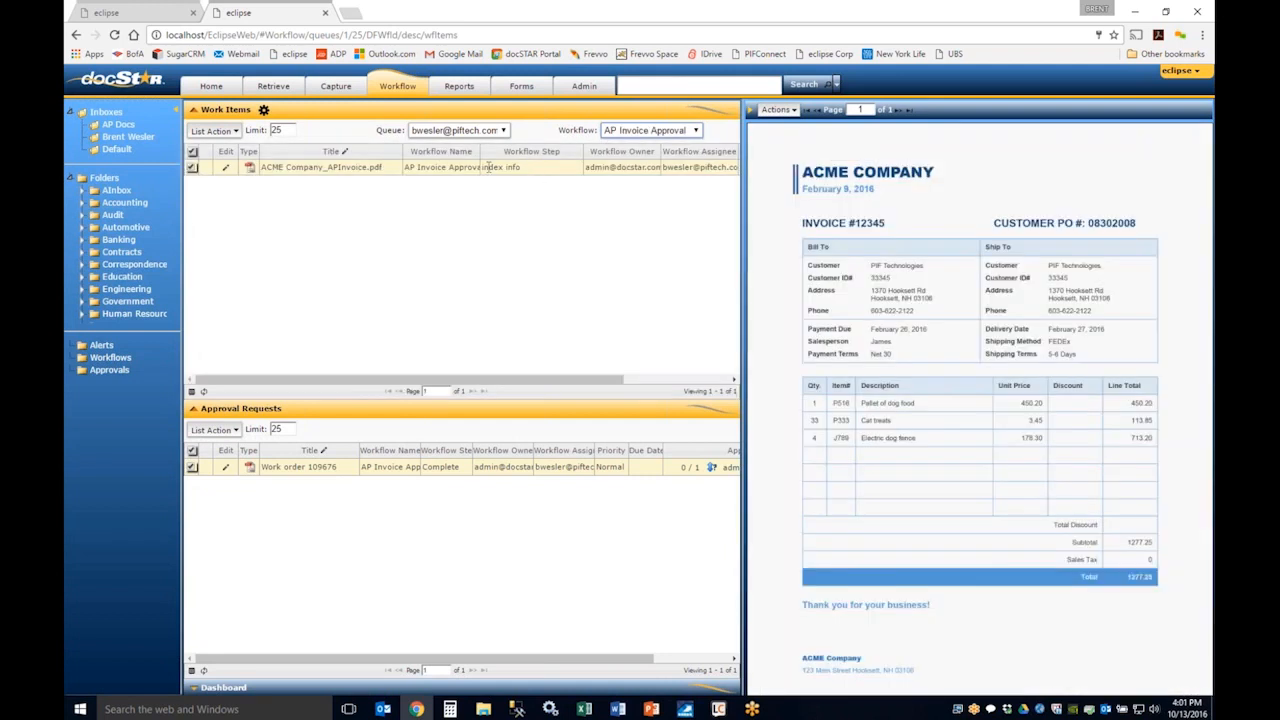
{"action": "left_click_drag", "start_coordinate": [408, 167], "coordinate": [460, 168]}
{"action": "left_click", "coordinate": [427, 289]}
{"action": "left_click", "coordinate": [646, 135]}
{"action": "left_click", "coordinate": [646, 147]}
Step: Widen the folder pane, expand and enlarge the Dashboard, and show the workflows of the last listed assignee
{"action": "left_click_drag", "start_coordinate": [184, 522], "coordinate": [220, 518]}
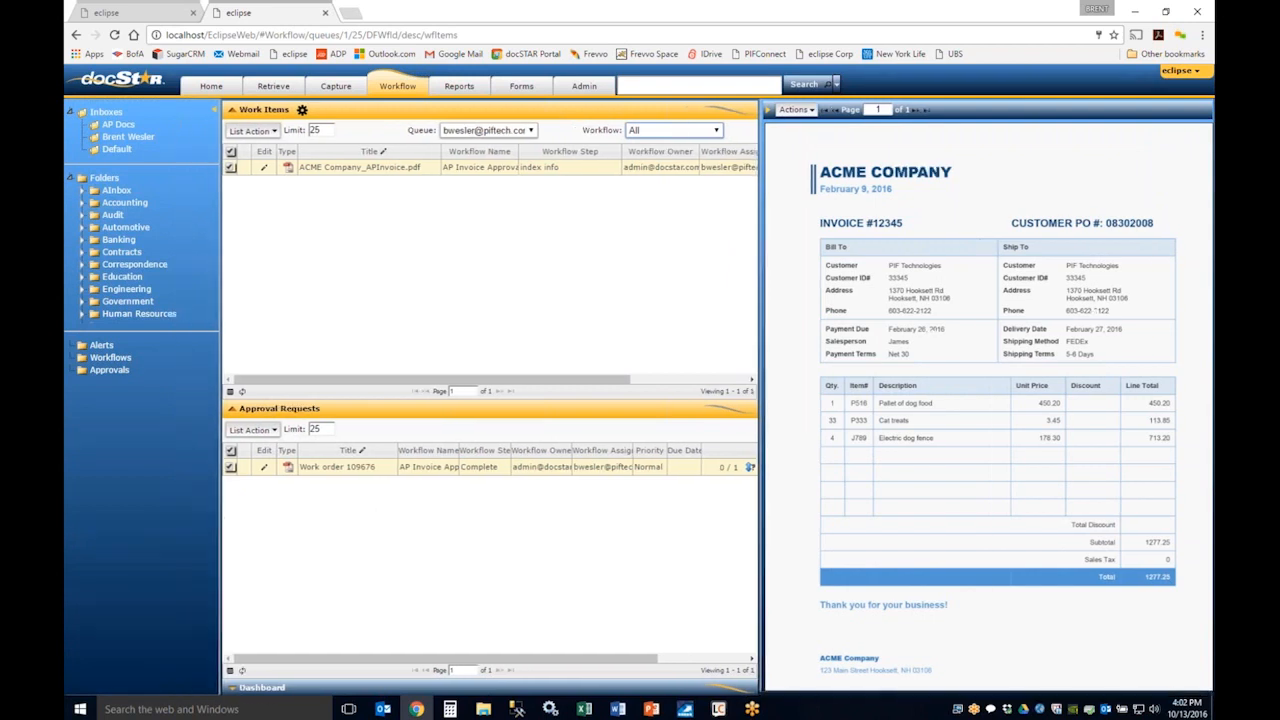
{"action": "left_click", "coordinate": [263, 689]}
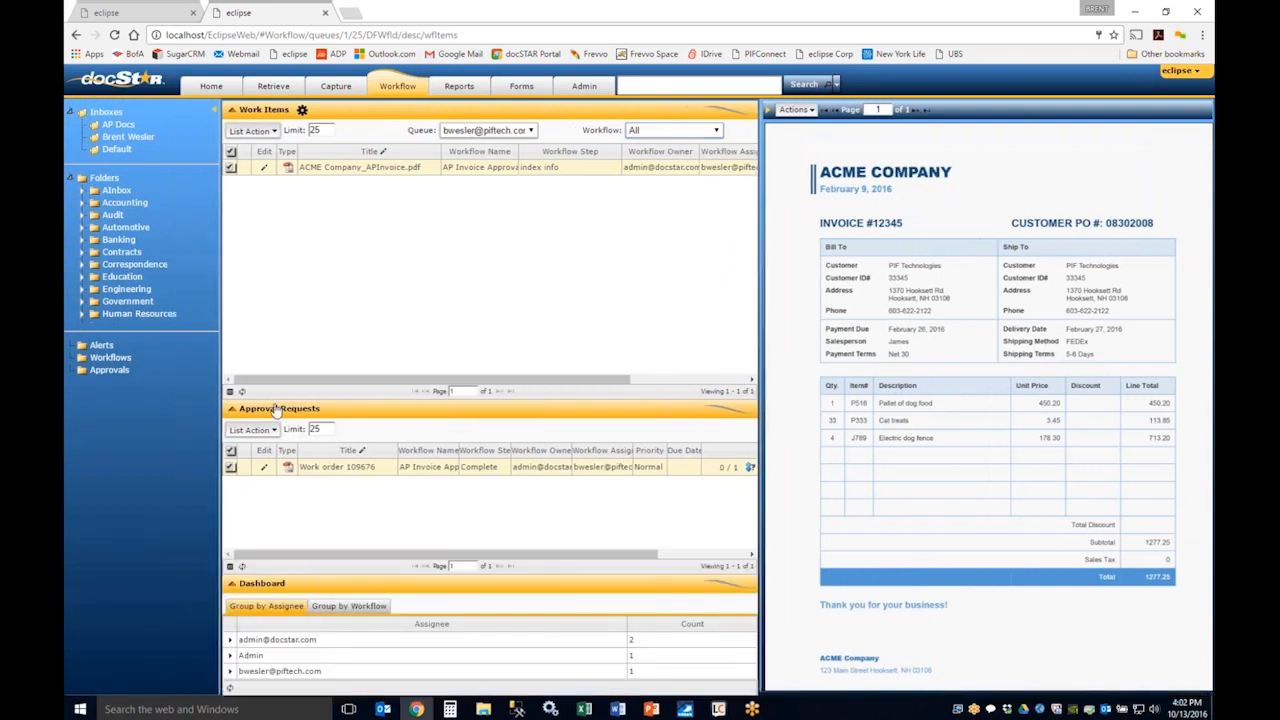
{"action": "left_click_drag", "start_coordinate": [275, 410], "coordinate": [283, 272]}
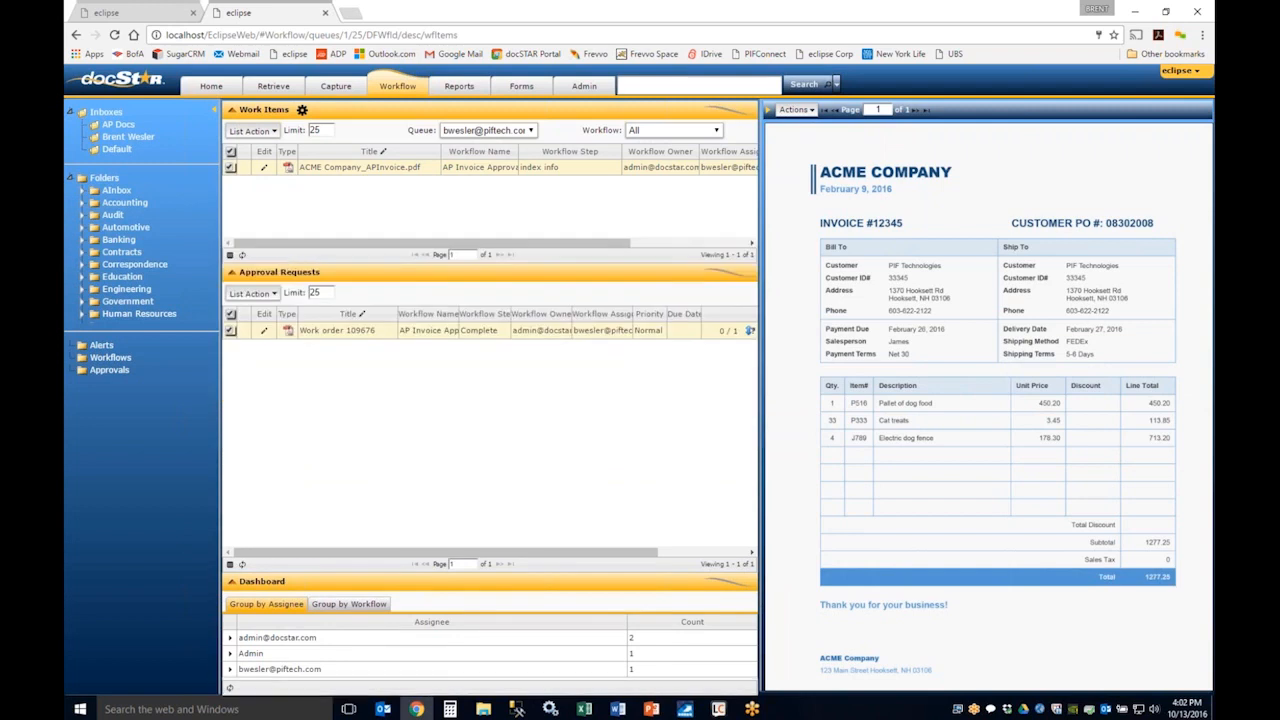
{"action": "left_click_drag", "start_coordinate": [293, 570], "coordinate": [293, 482]}
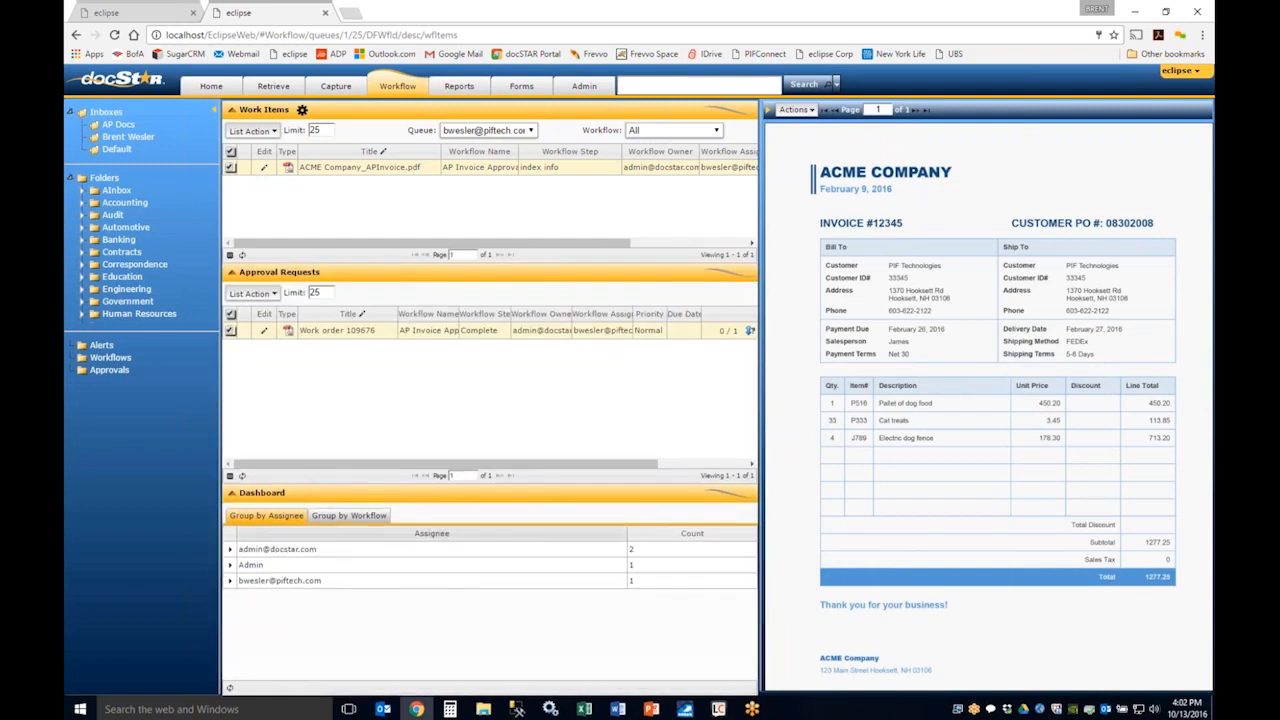
{"action": "left_click", "coordinate": [230, 581]}
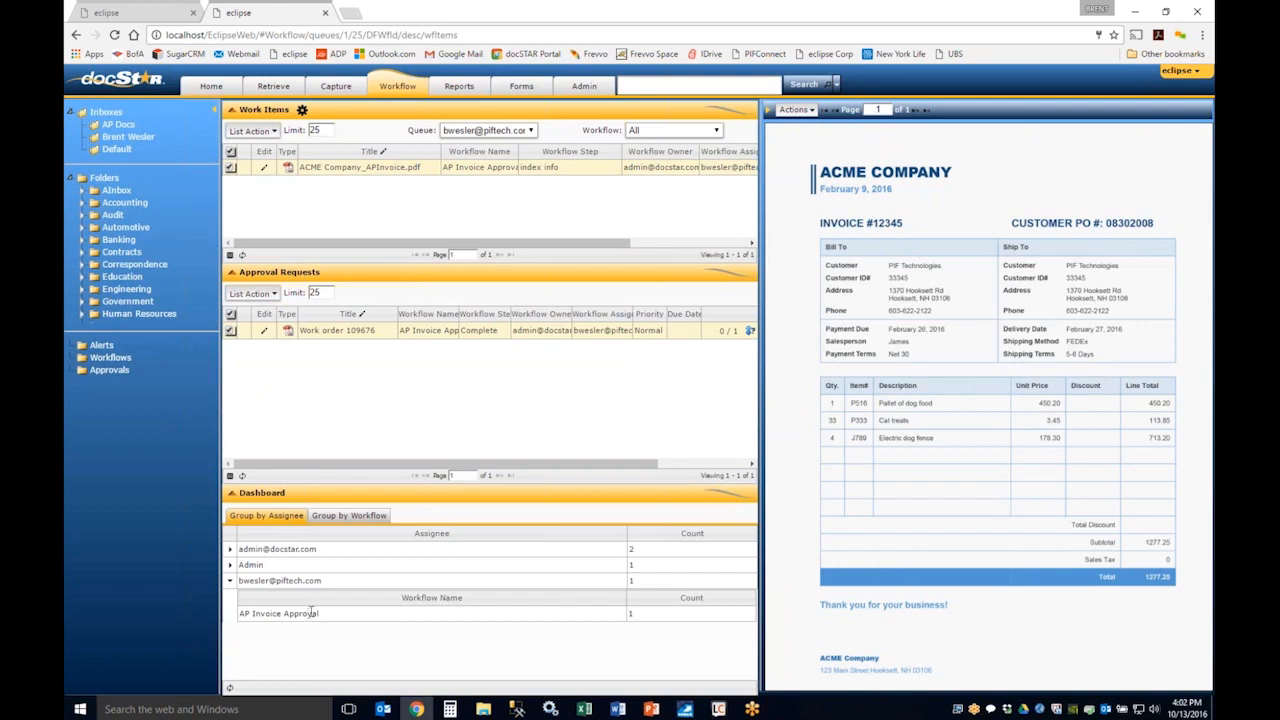
Step: Collapse the Dashboard and enlarge the Work Items section above Approval Requests
{"action": "left_click", "coordinate": [233, 495]}
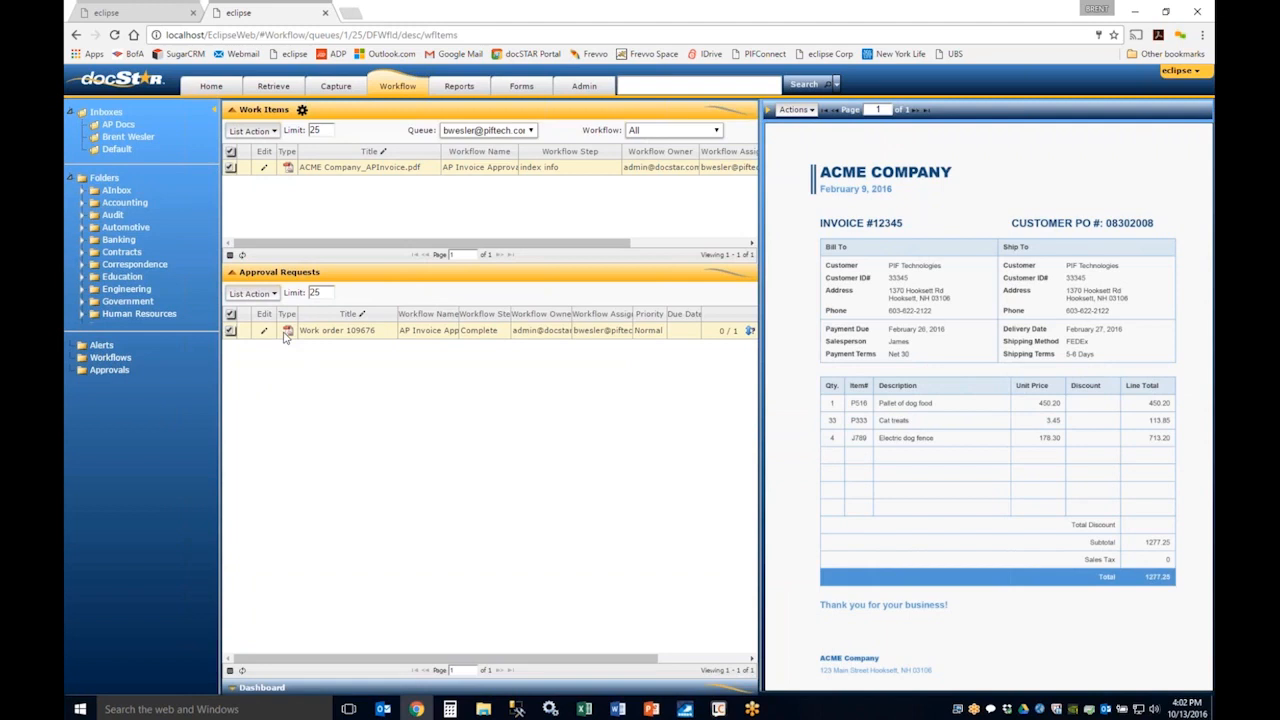
{"action": "left_click_drag", "start_coordinate": [308, 265], "coordinate": [311, 427]}
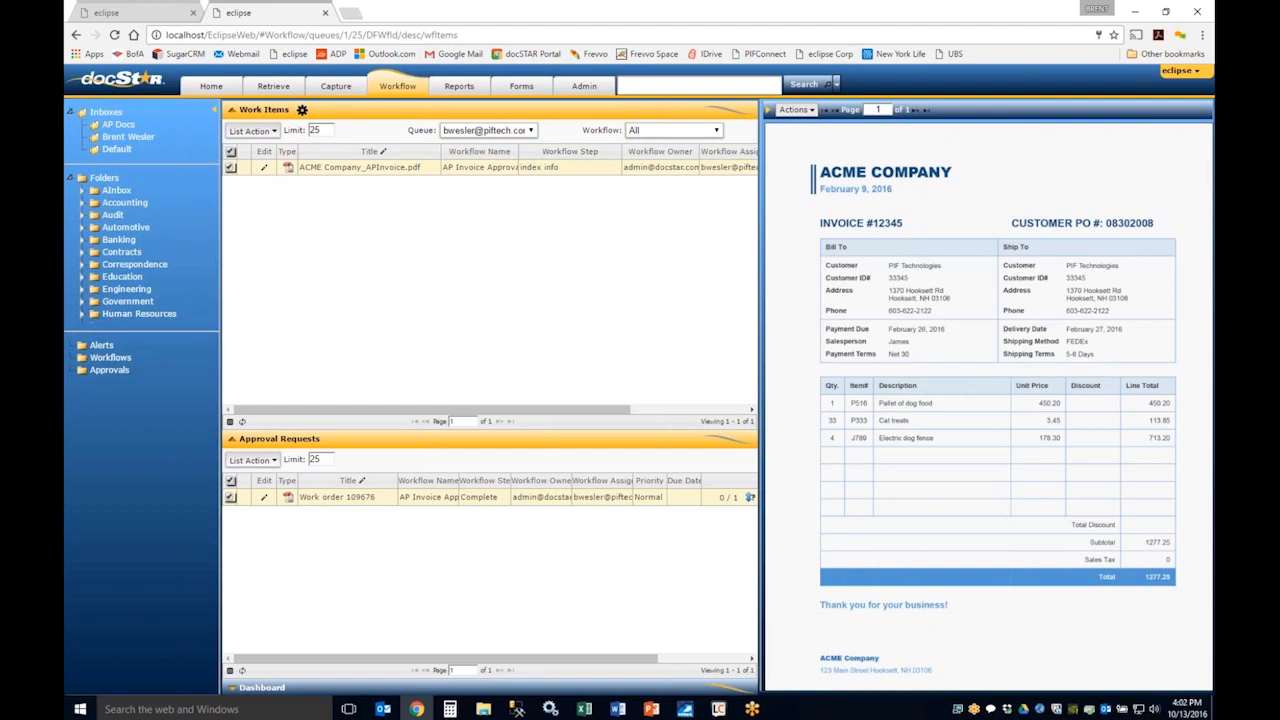
Step: Review the actions available for the ACME invoice in the document viewer and in the Work Items list
{"action": "left_click", "coordinate": [796, 114]}
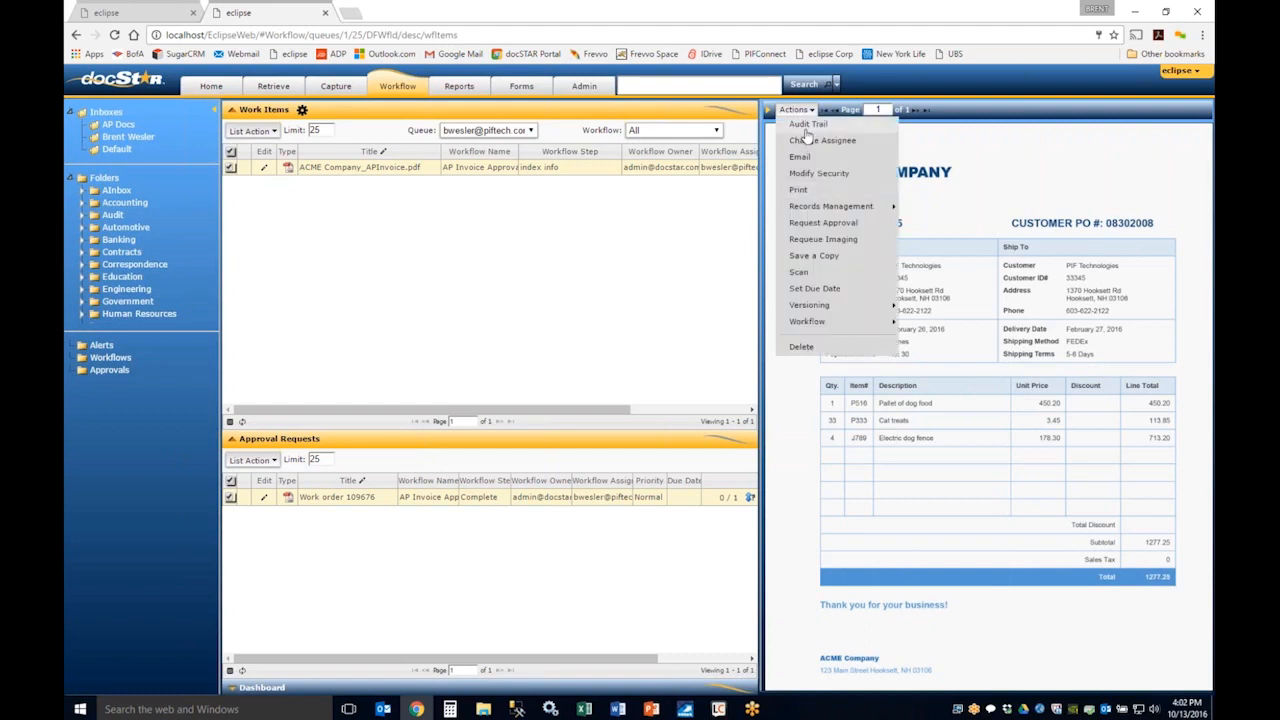
{"action": "left_click", "coordinate": [965, 157]}
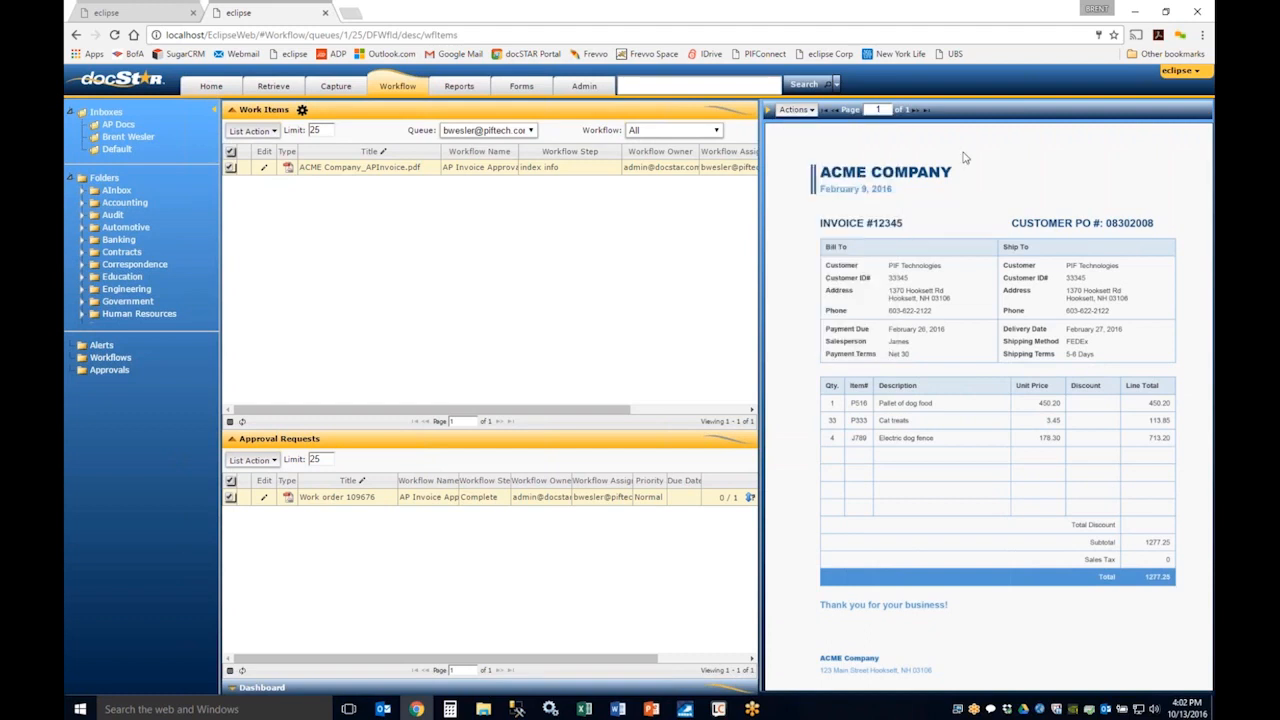
{"action": "left_click", "coordinate": [271, 134]}
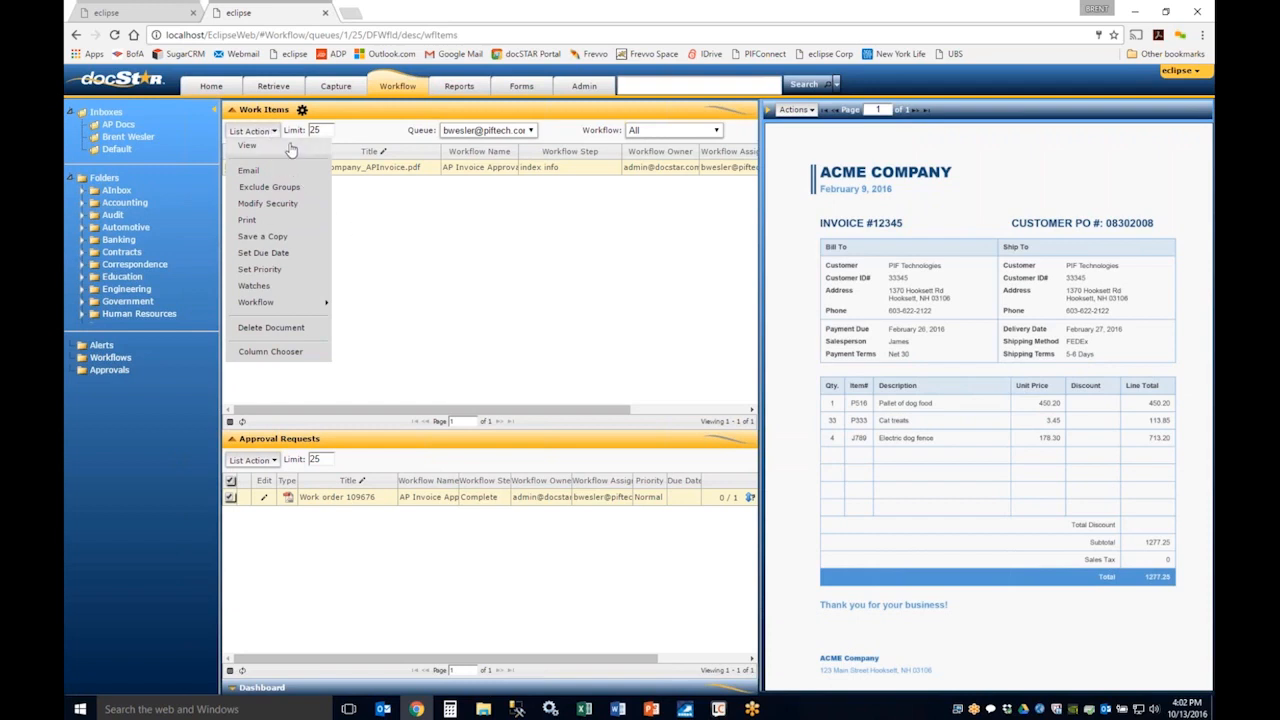
Step: Open the ACME invoice work item to view its content fields, and return to the Workflow page
{"action": "double_click", "coordinate": [364, 167]}
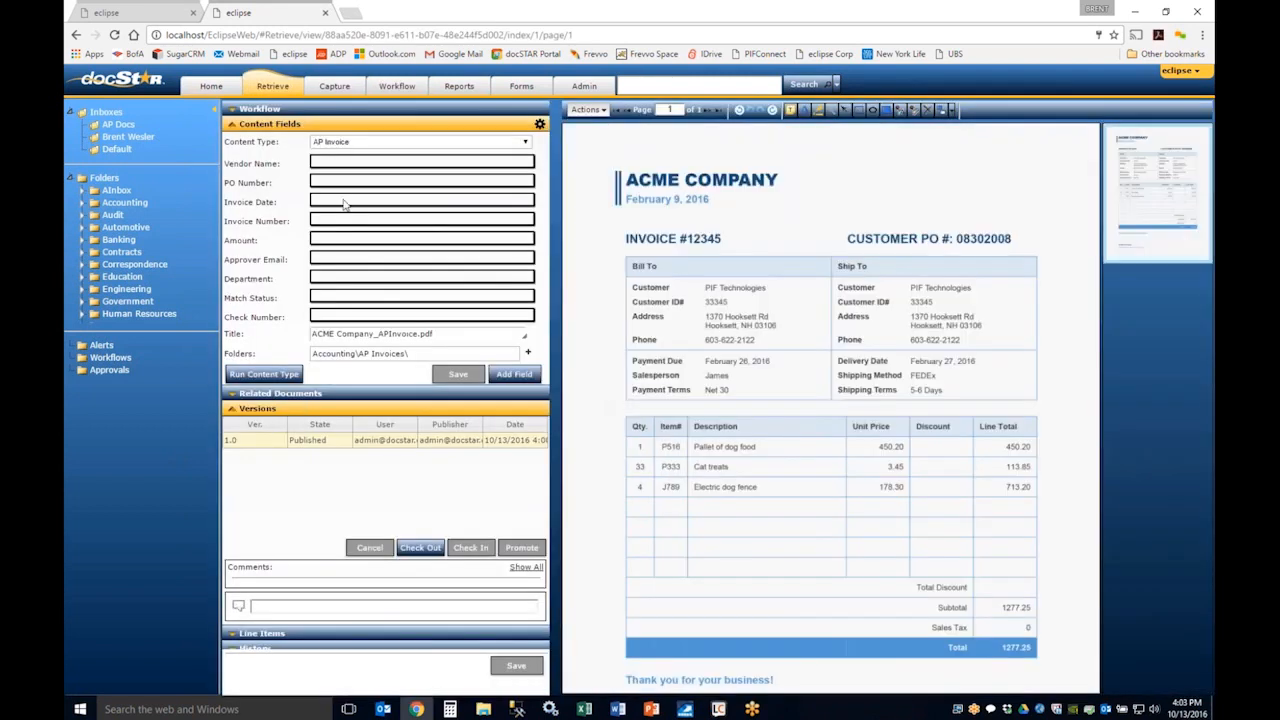
{"action": "left_click", "coordinate": [77, 37]}
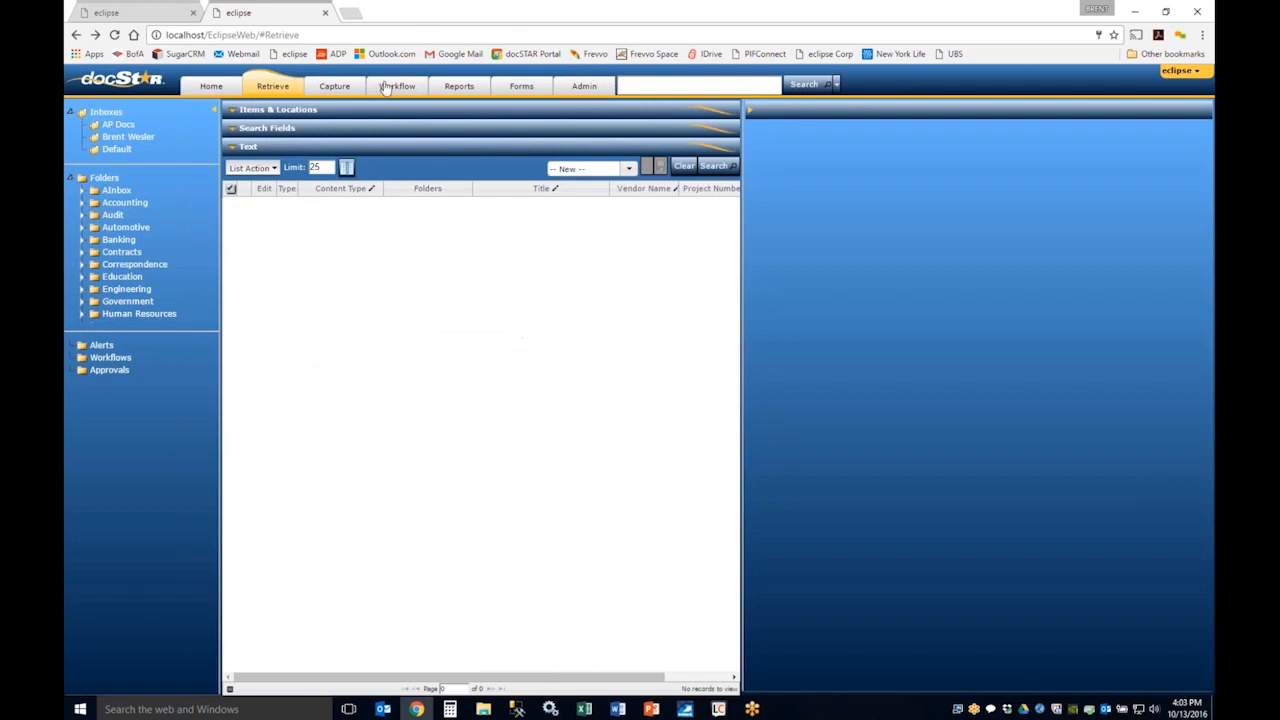
{"action": "left_click", "coordinate": [386, 88]}
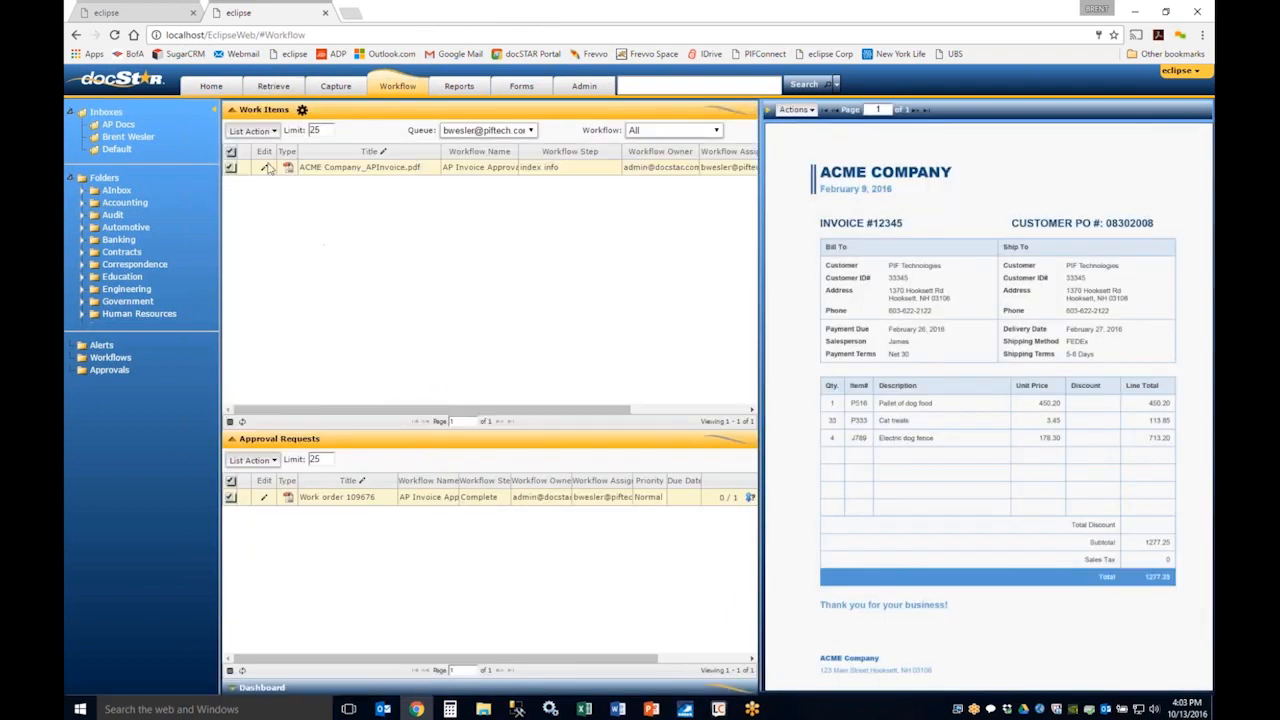
Step: Rename the ACME invoice work item to APInvoice.pdf directly in the Work Items list and save the title
{"action": "left_click", "coordinate": [265, 170]}
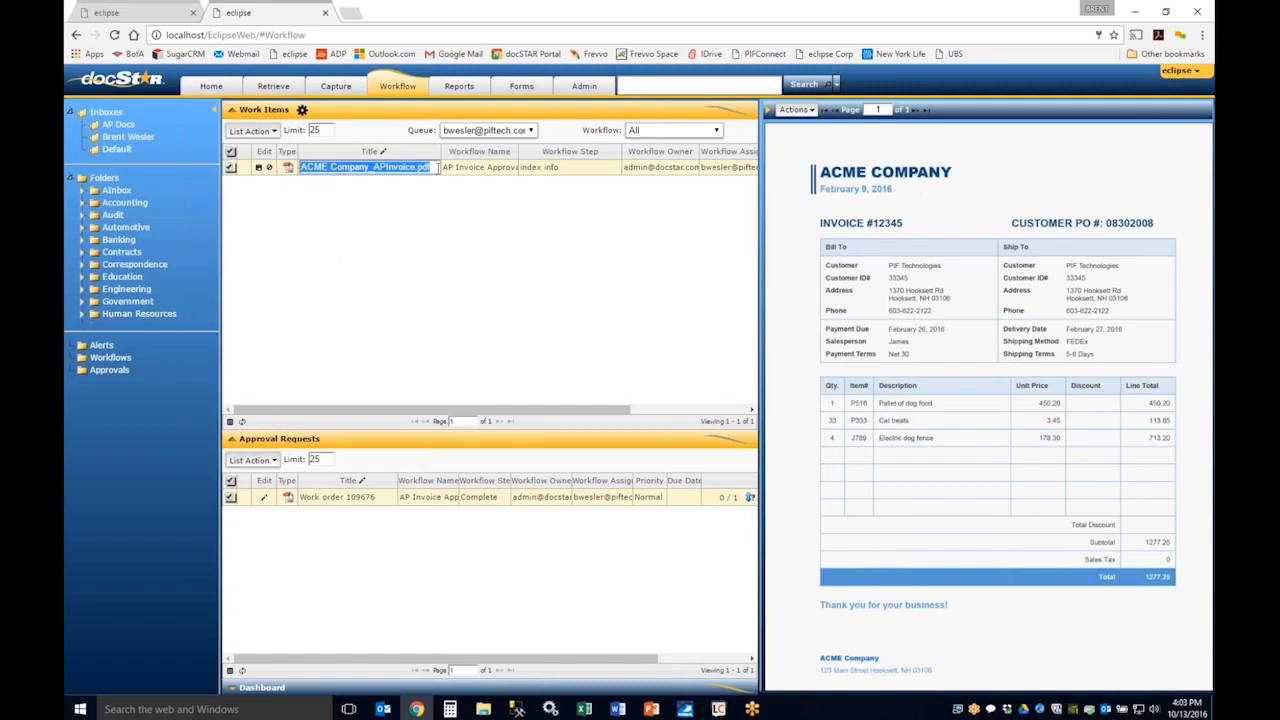
{"action": "left_click", "coordinate": [366, 168]}
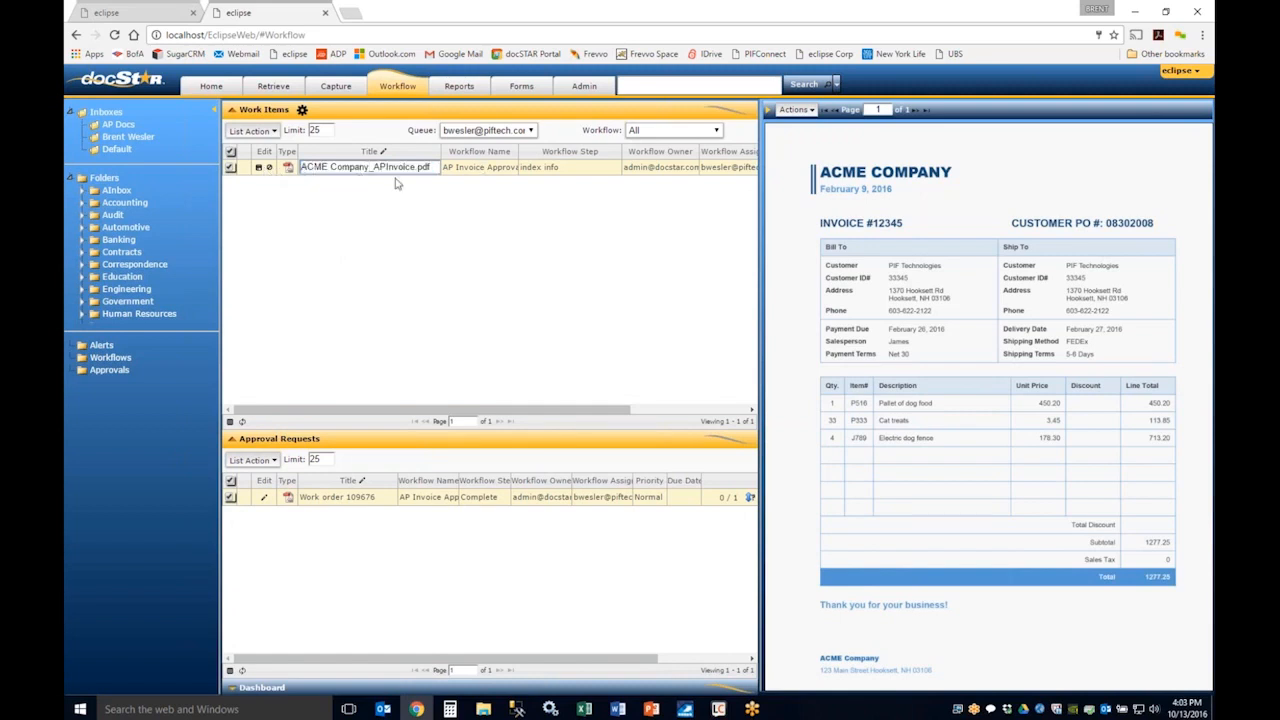
{"action": "left_click_drag", "start_coordinate": [374, 168], "coordinate": [300, 168]}
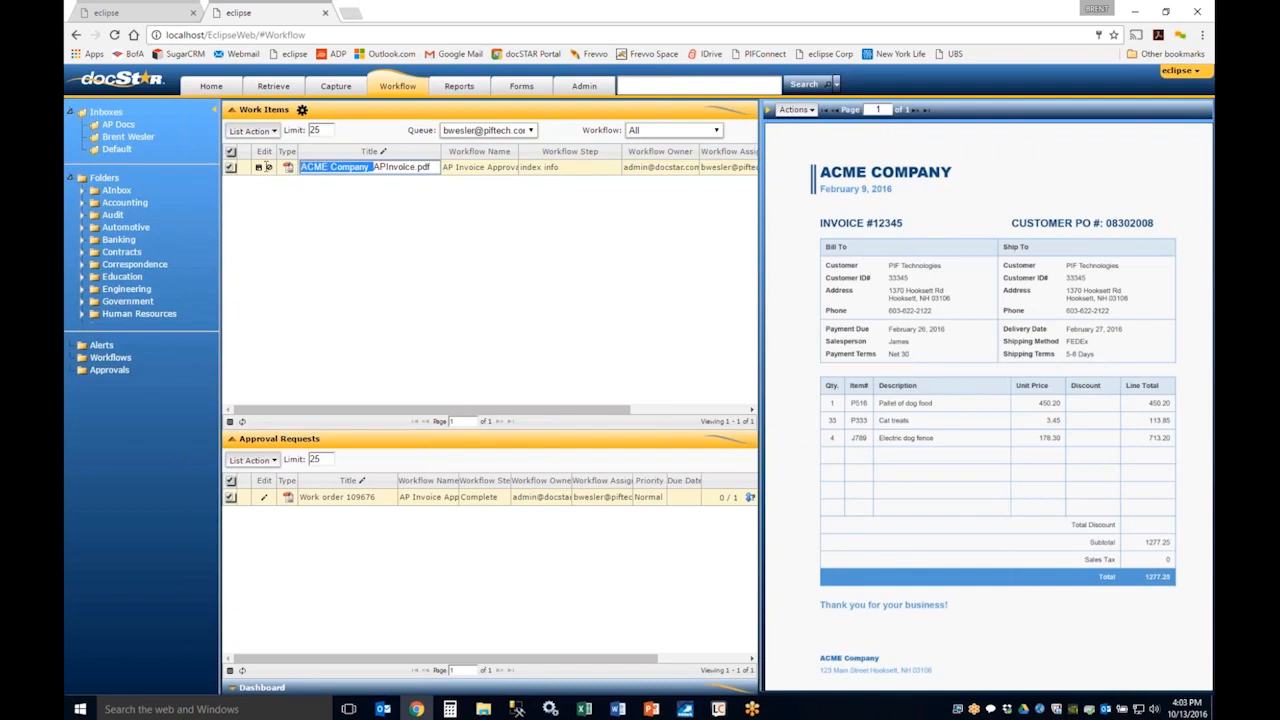
{"action": "key", "text": "BackSpace"}
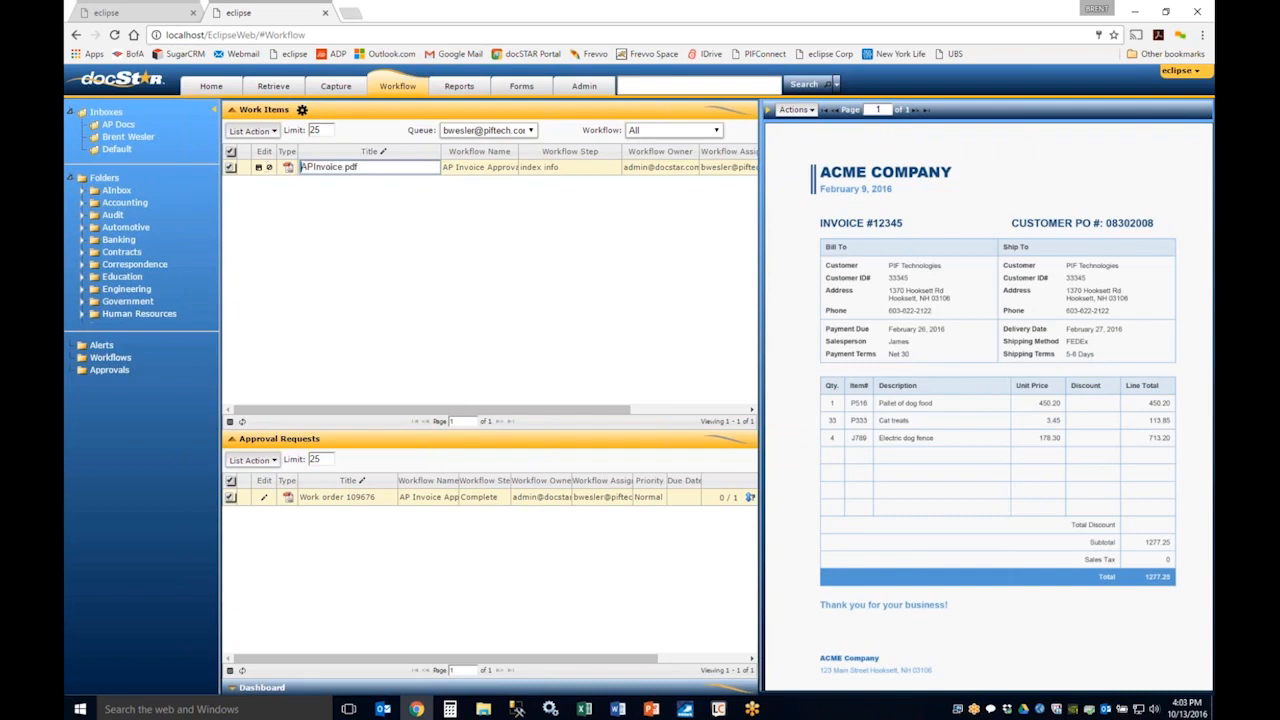
{"action": "left_click", "coordinate": [259, 170]}
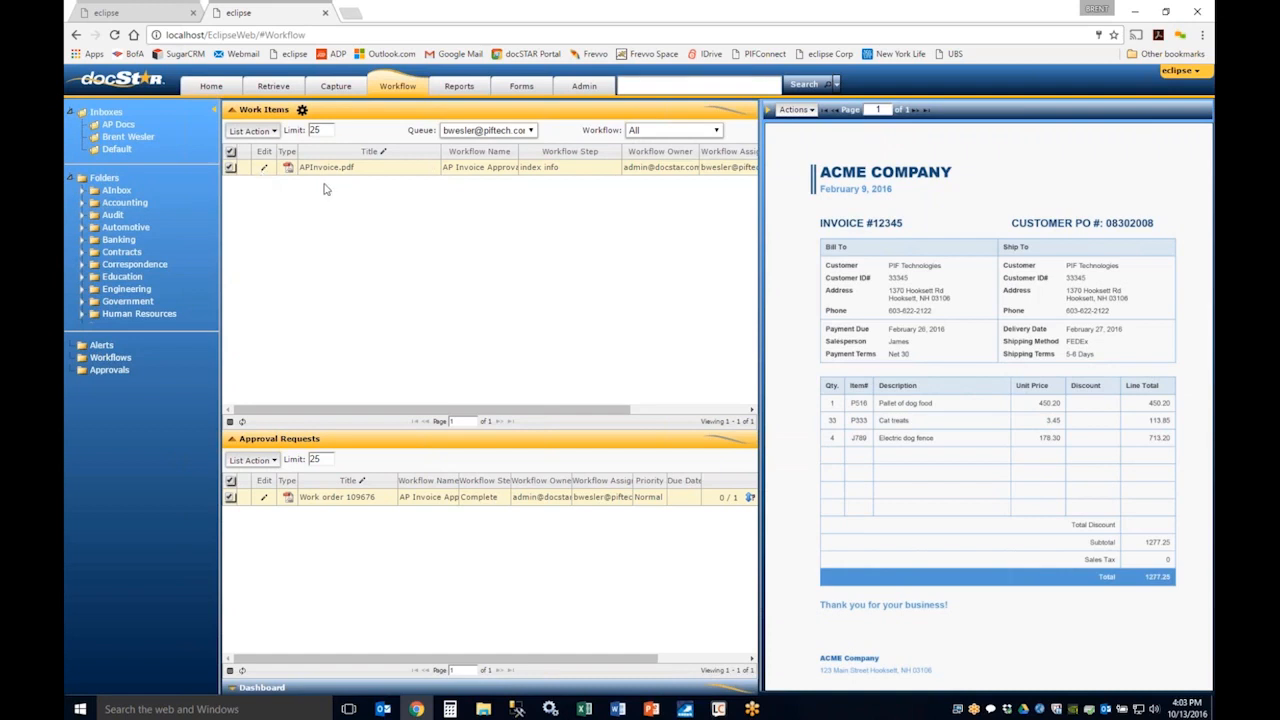
Step: Review the email sending options and the security settings for the APInvoice.pdf work item, closing each dialog without applying changes
{"action": "left_click", "coordinate": [263, 132]}
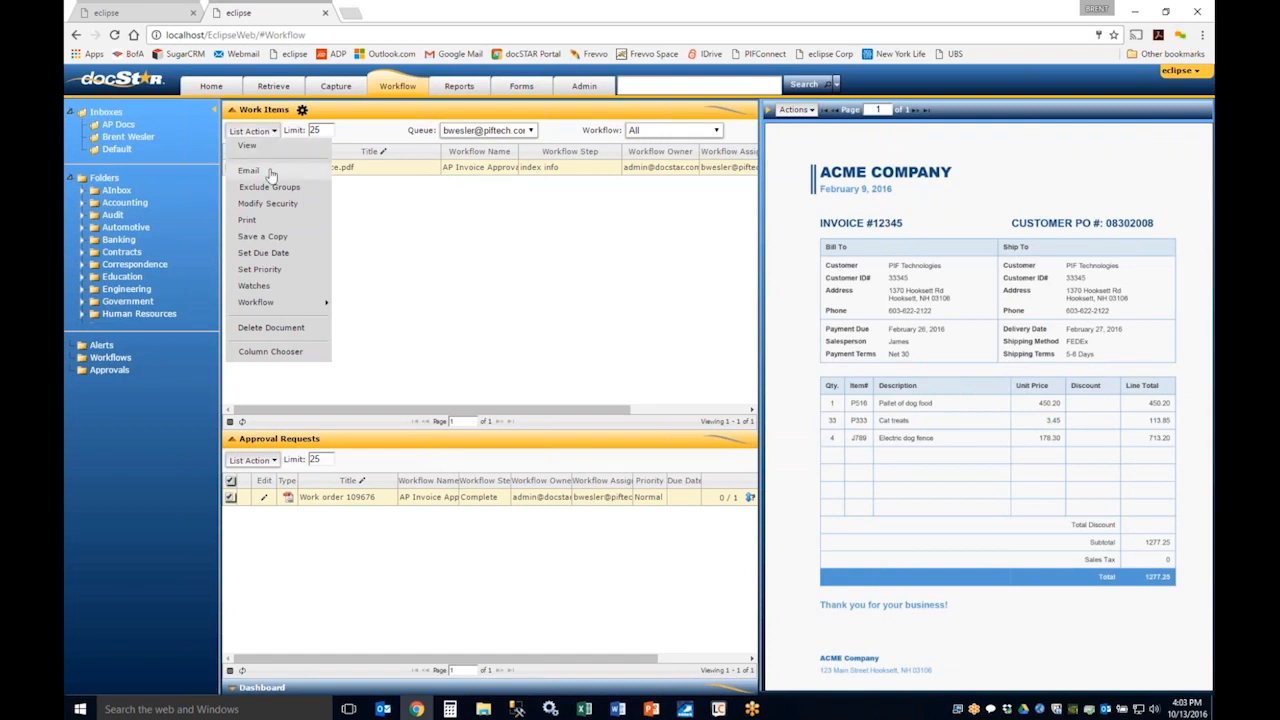
{"action": "left_click", "coordinate": [260, 172]}
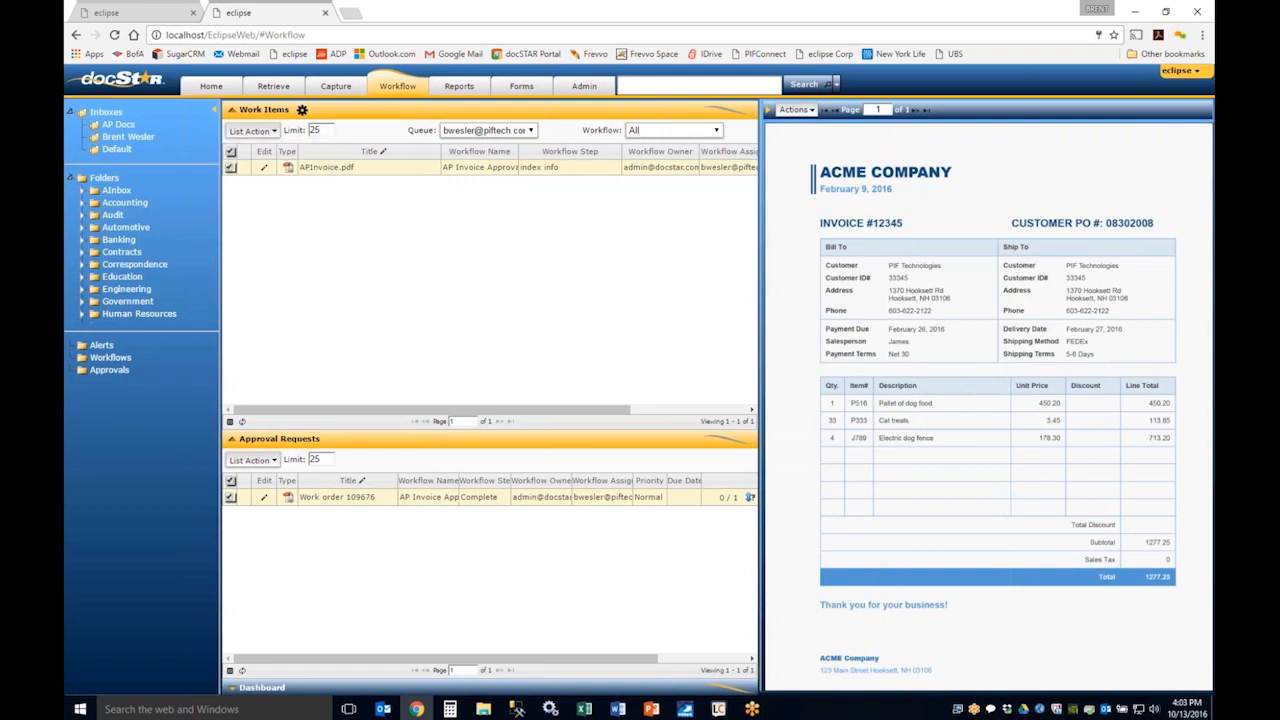
{"action": "left_click_drag", "start_coordinate": [485, 210], "coordinate": [587, 148]}
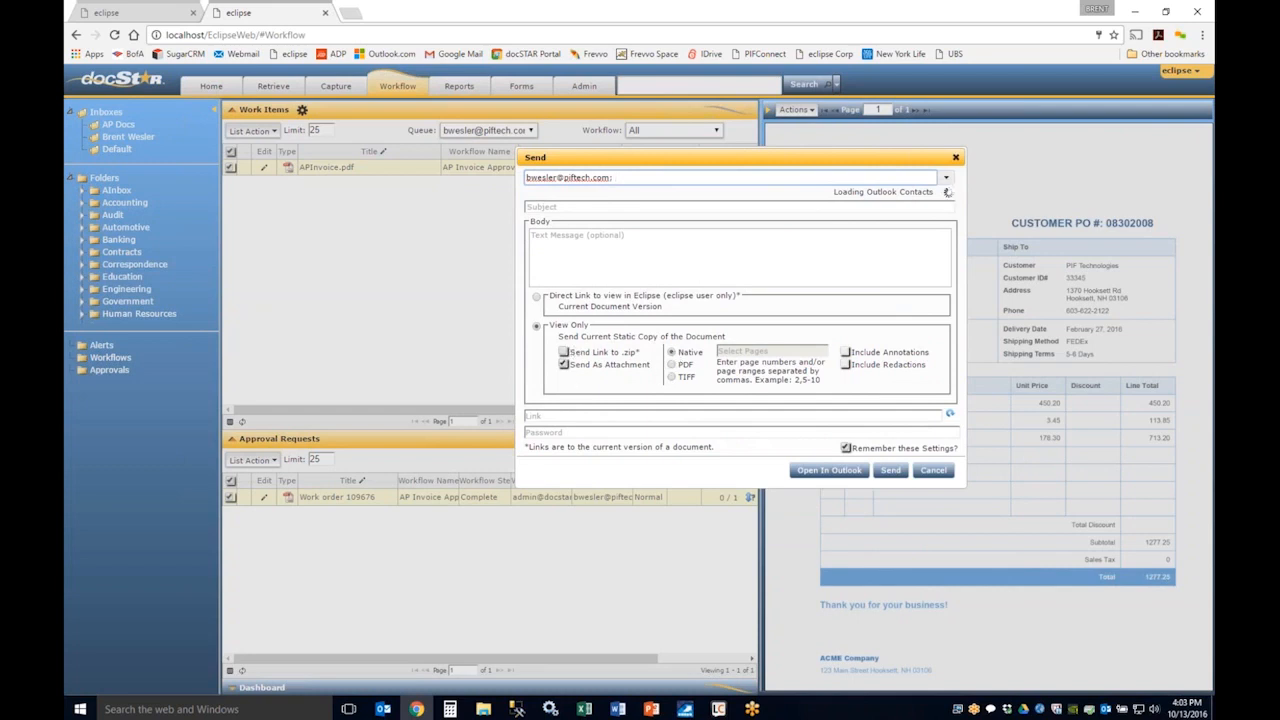
{"action": "left_click", "coordinate": [932, 471]}
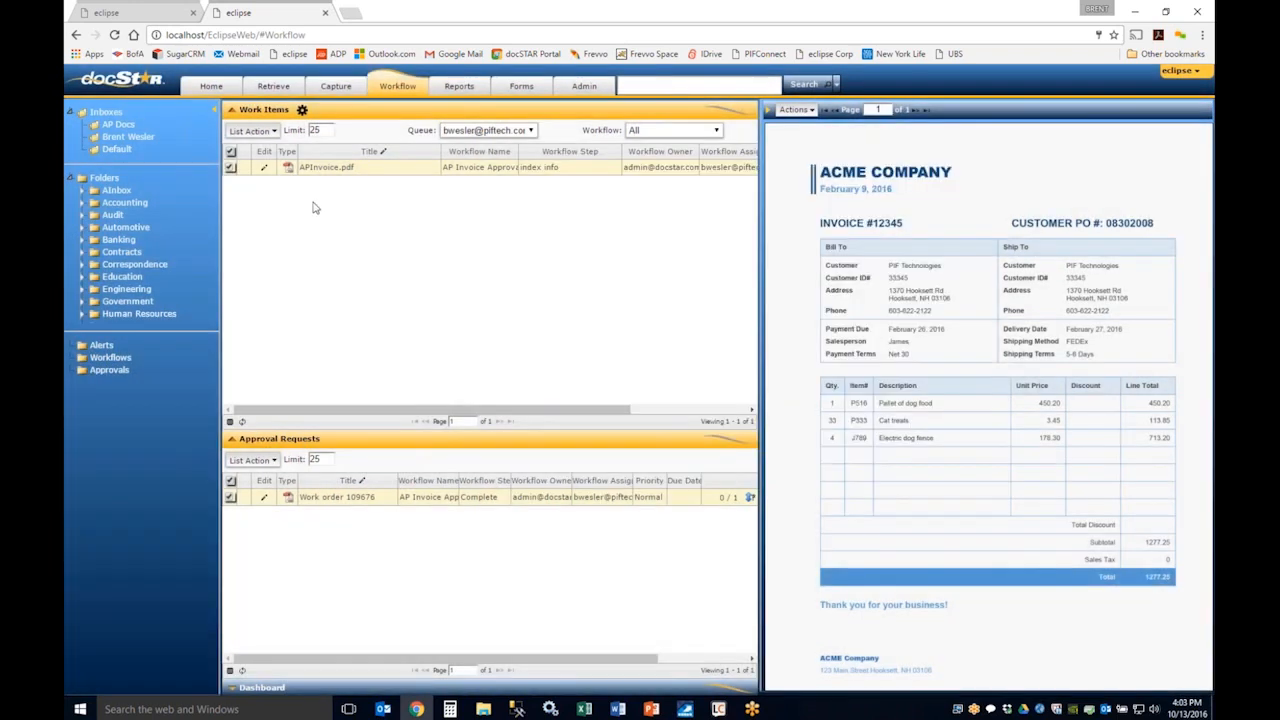
{"action": "left_click", "coordinate": [258, 131]}
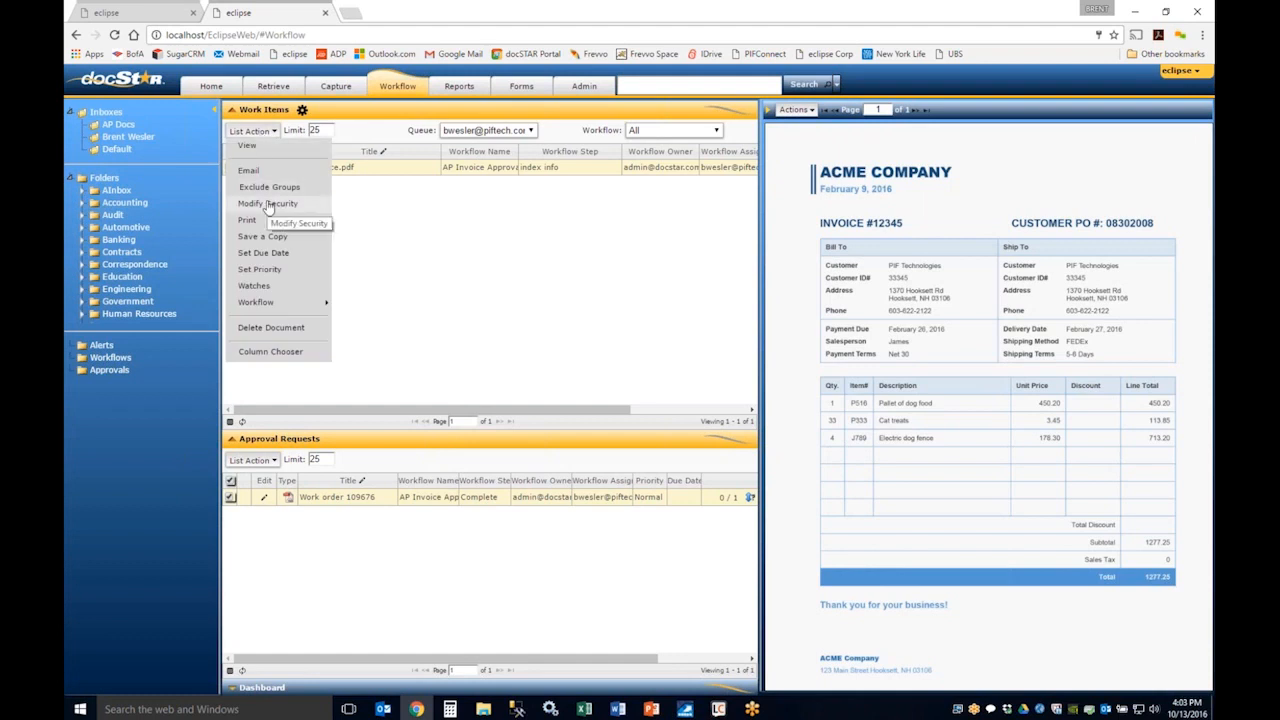
{"action": "left_click", "coordinate": [268, 204]}
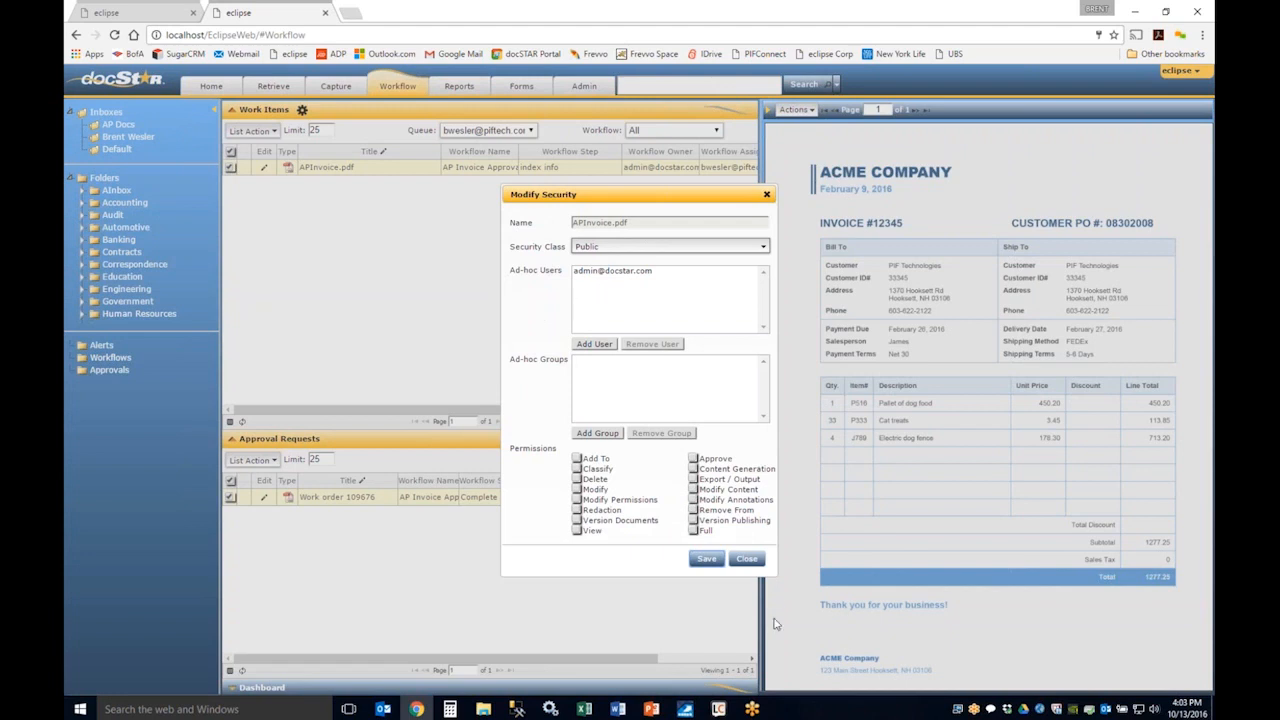
{"action": "left_click", "coordinate": [747, 558]}
Step: Review the due date and watch settings for the APInvoice.pdf work item, cancelling each dialog without changes
{"action": "left_click", "coordinate": [253, 131]}
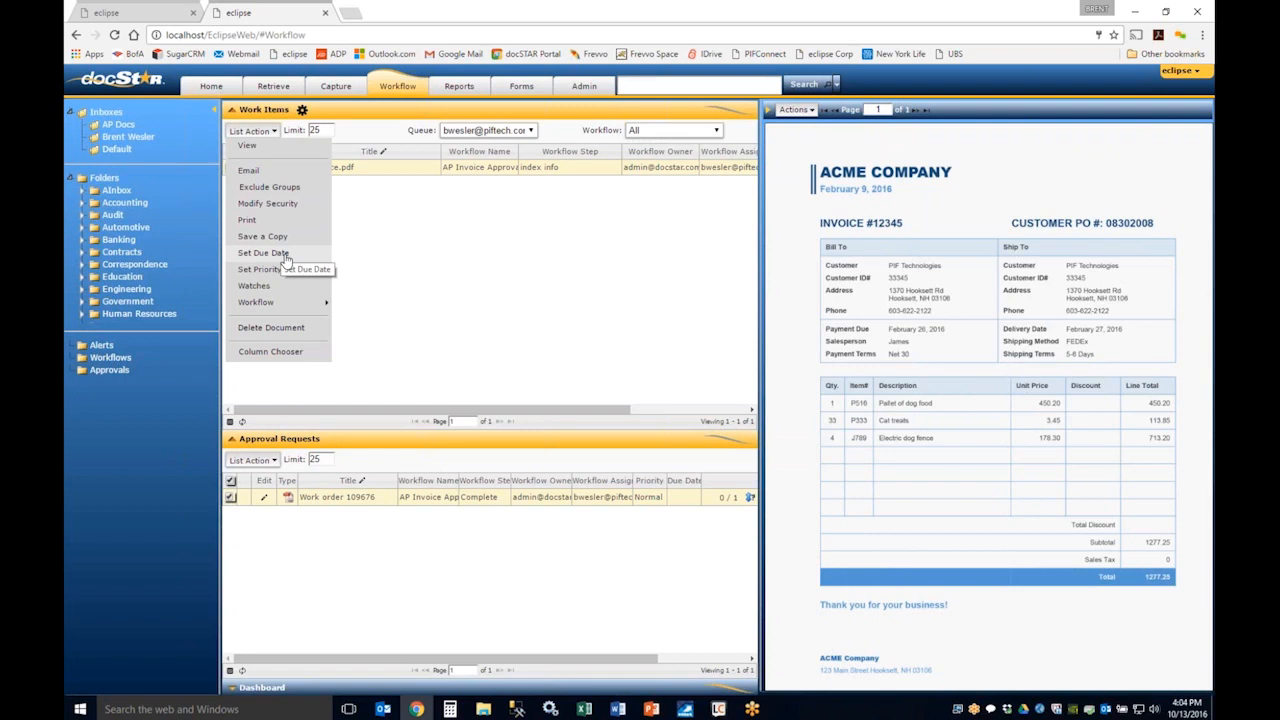
{"action": "left_click", "coordinate": [265, 253]}
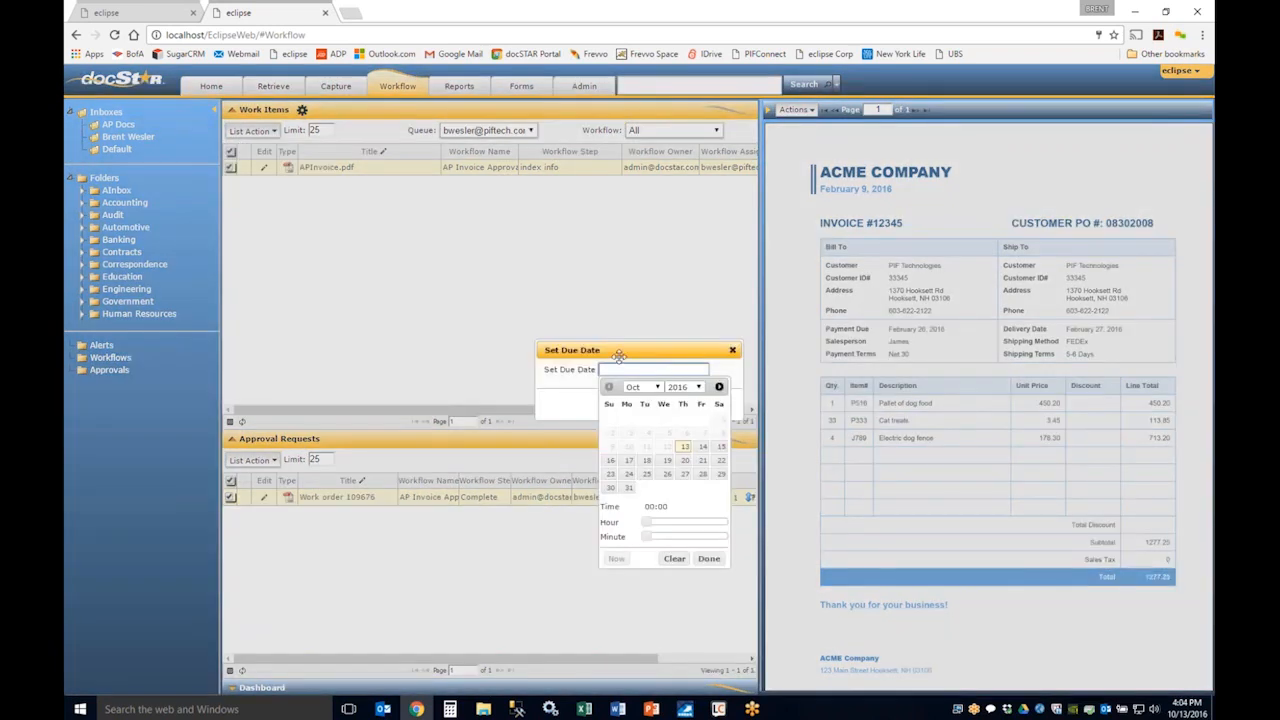
{"action": "left_click_drag", "start_coordinate": [615, 354], "coordinate": [499, 321]}
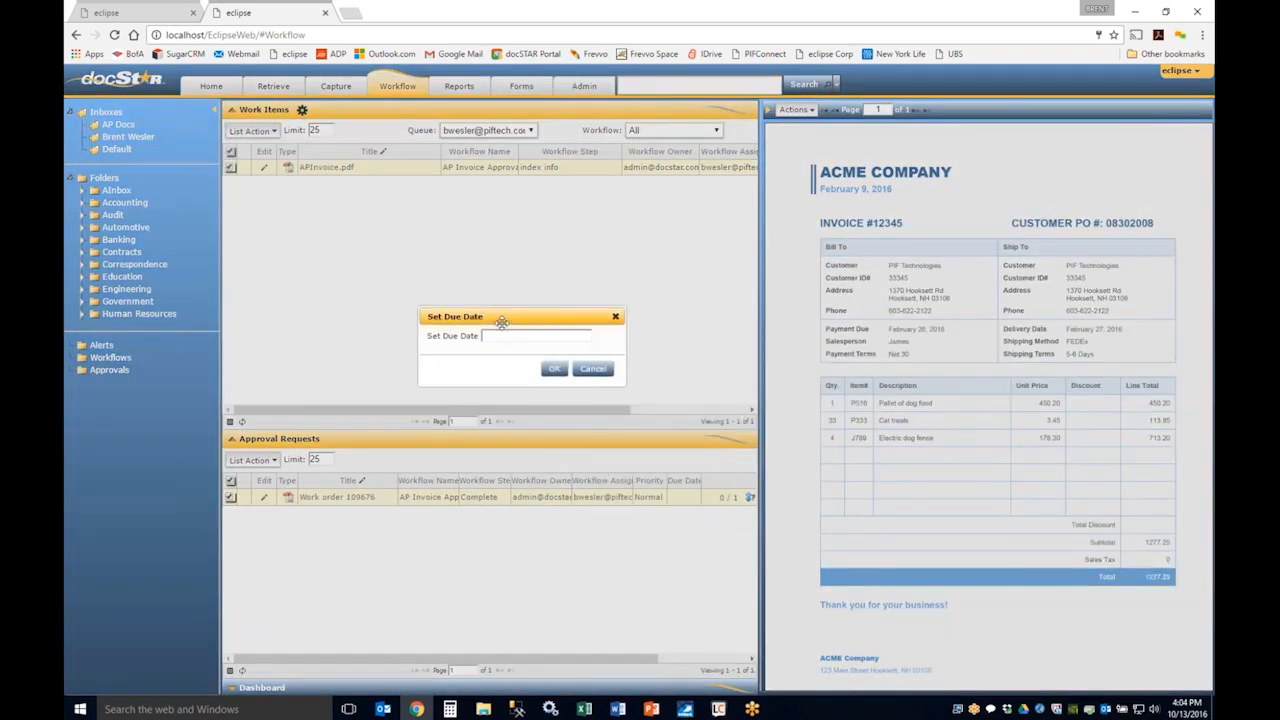
{"action": "left_click", "coordinate": [593, 370]}
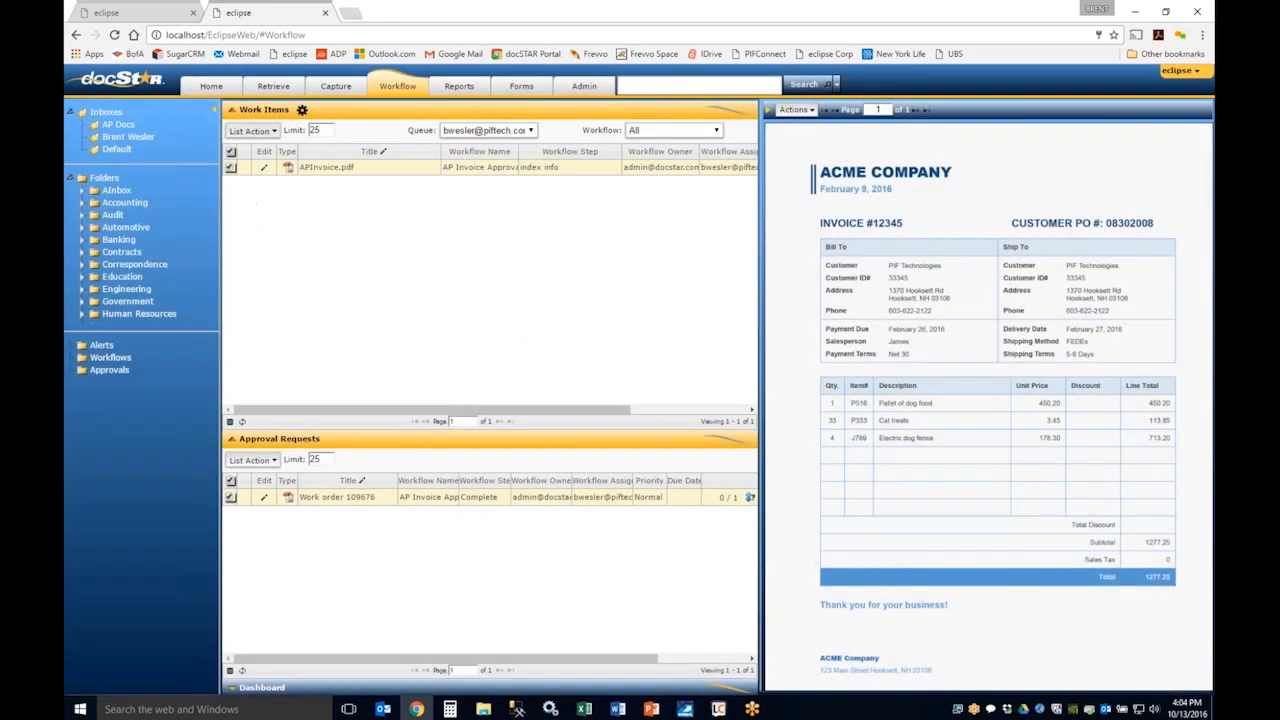
{"action": "left_click", "coordinate": [252, 131]}
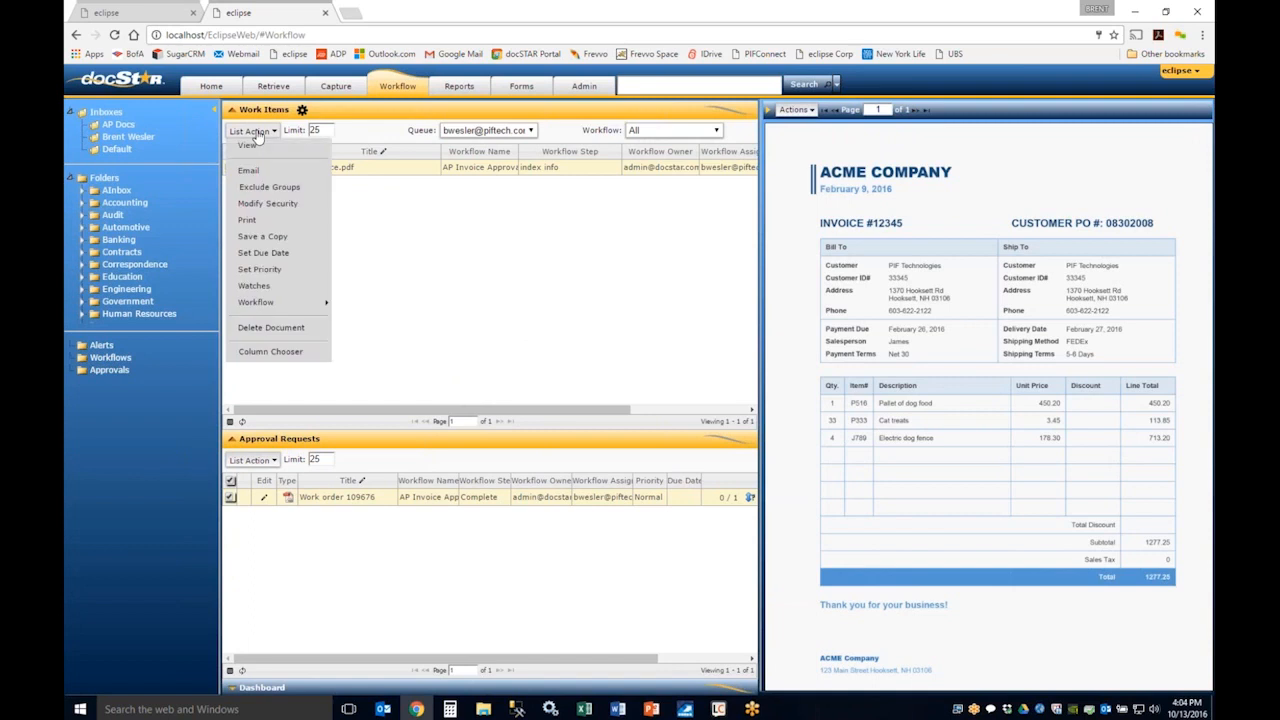
{"action": "left_click", "coordinate": [281, 289]}
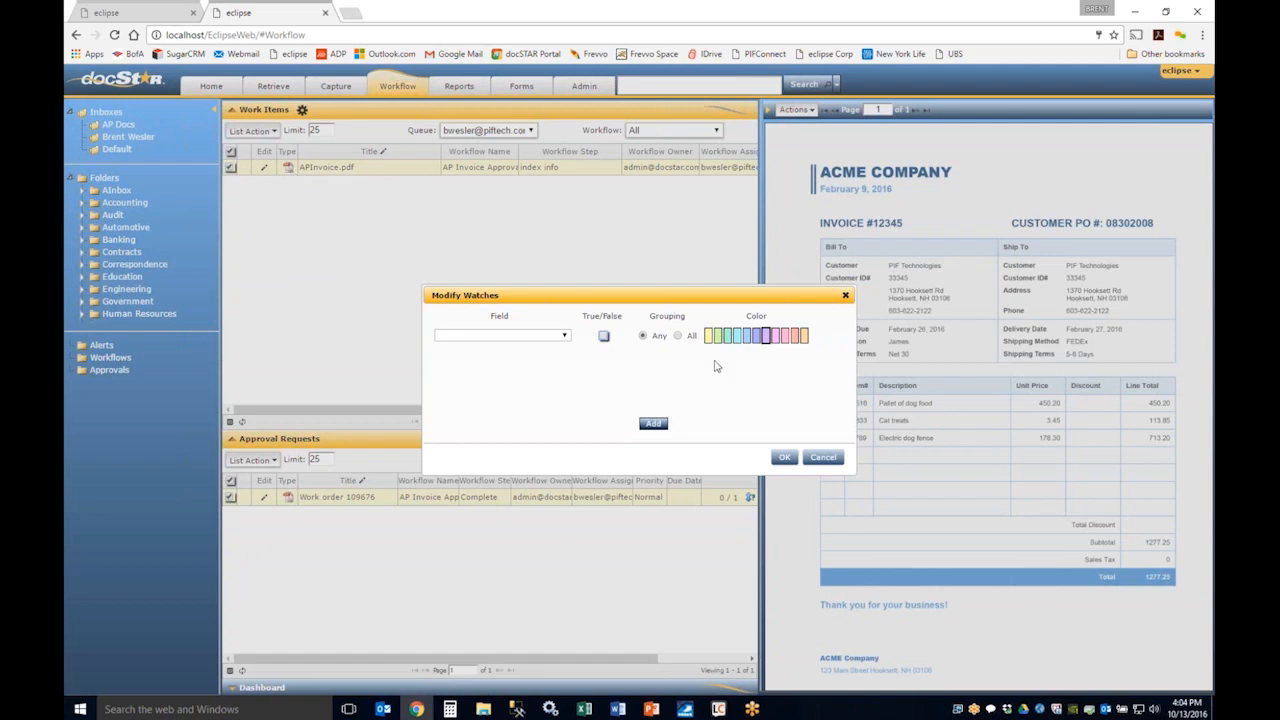
{"action": "left_click", "coordinate": [826, 460]}
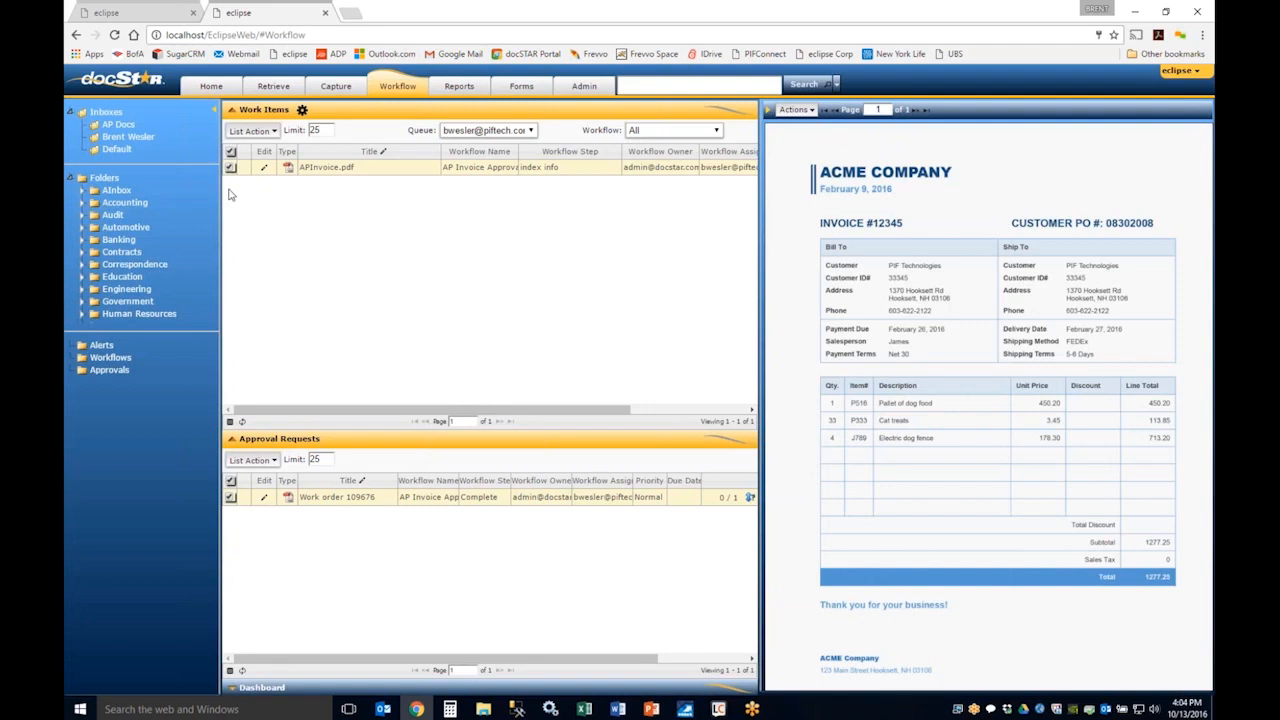
Step: Preview reassigning the APInvoice.pdf work item to the administrator account without applying it, and review the other workflow actions
{"action": "left_click", "coordinate": [263, 134]}
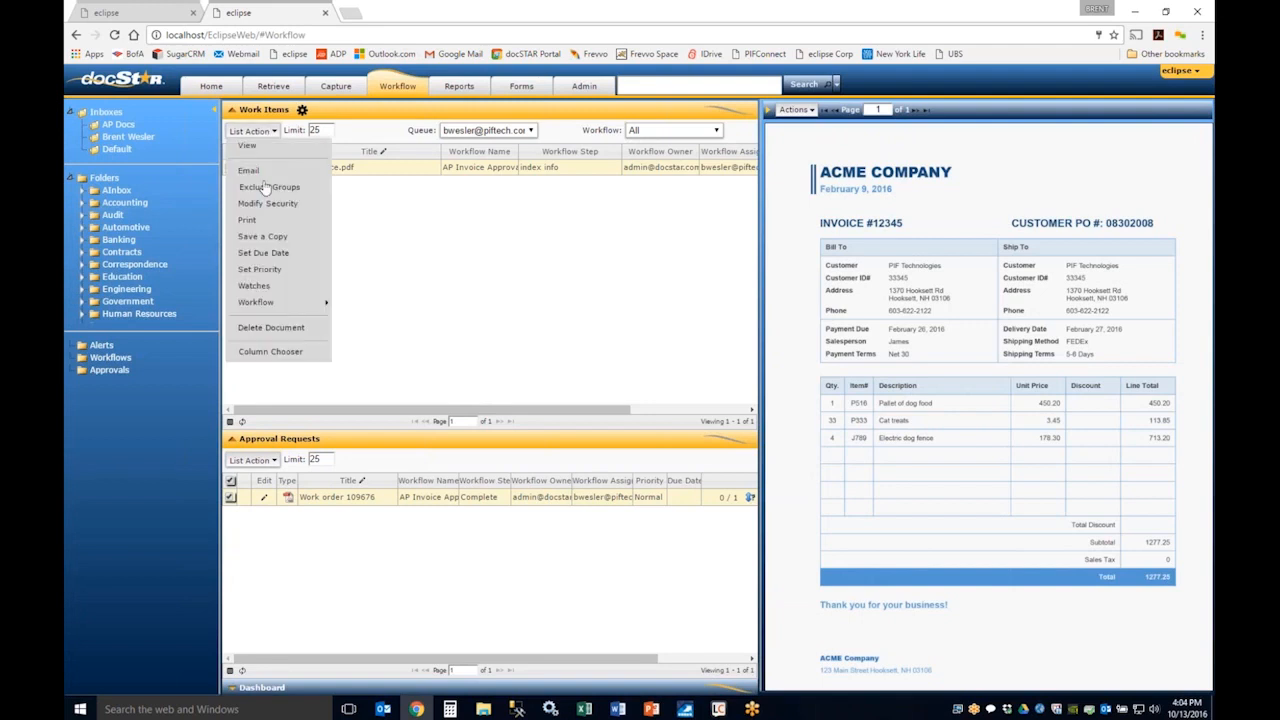
{"action": "mouse_move", "coordinate": [273, 306]}
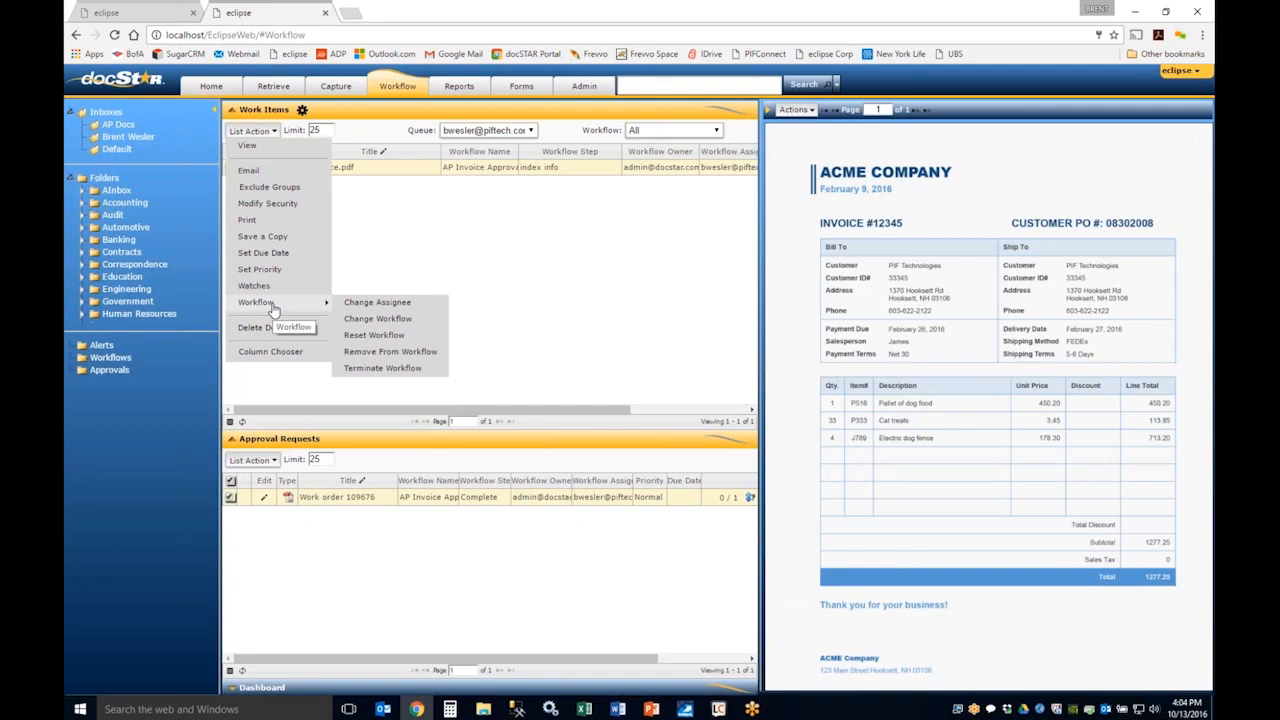
{"action": "left_click", "coordinate": [377, 308]}
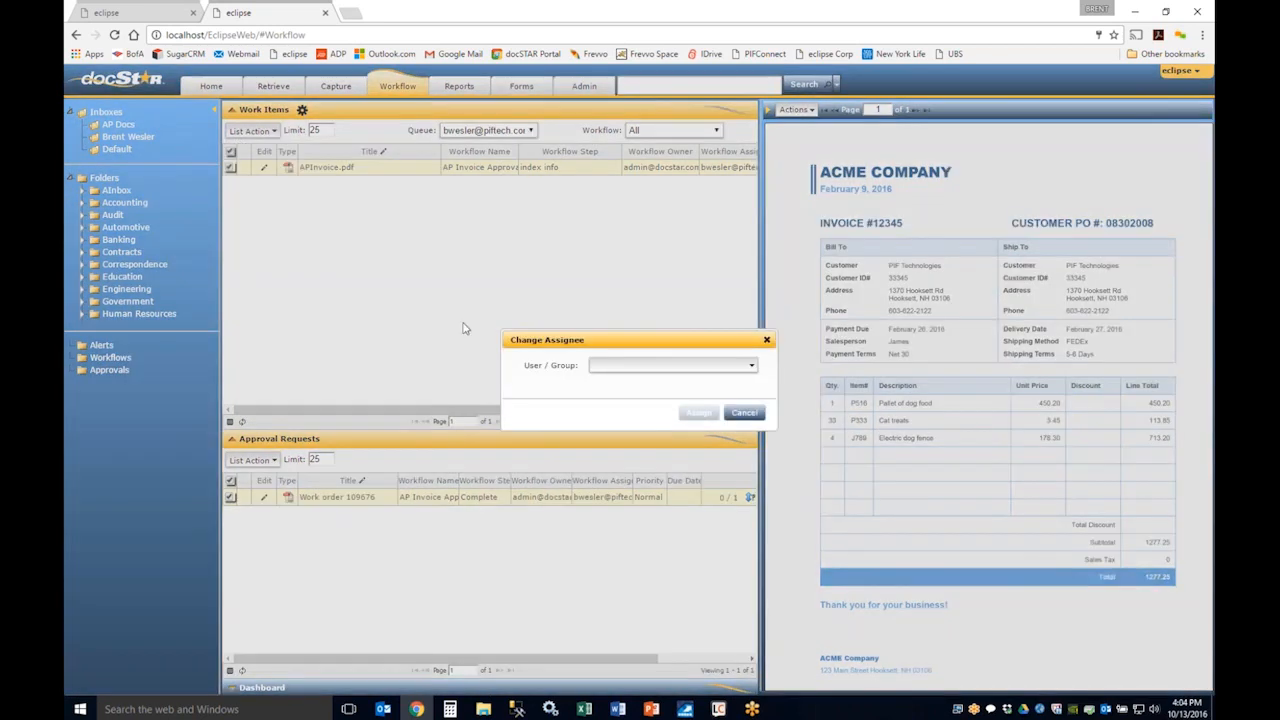
{"action": "double_click", "coordinate": [672, 366]}
{"action": "left_click", "coordinate": [672, 366]}
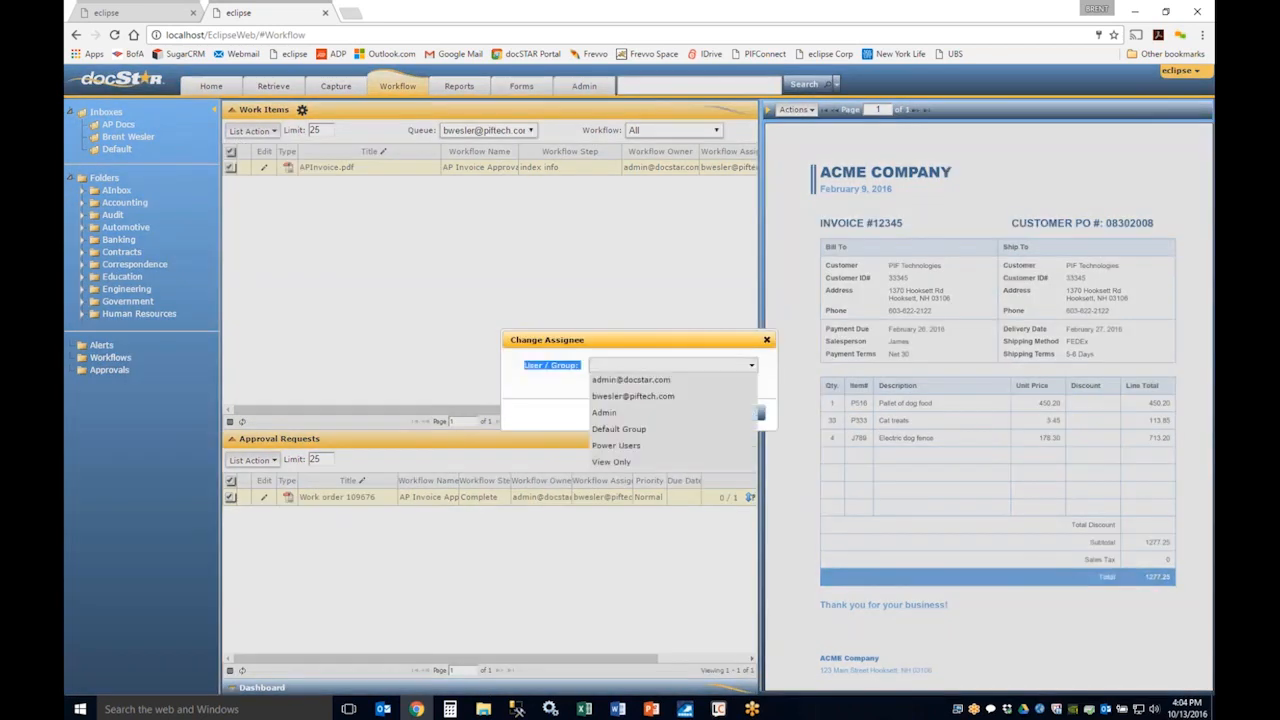
{"action": "left_click", "coordinate": [615, 382]}
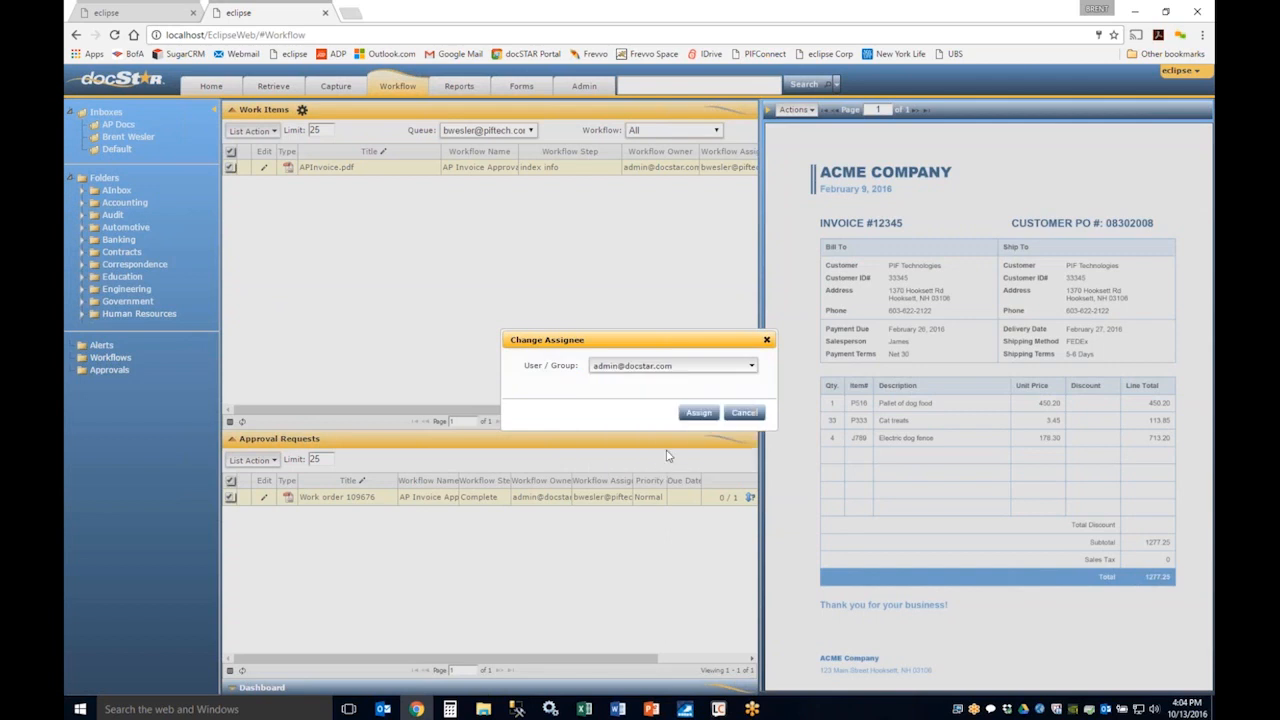
{"action": "left_click", "coordinate": [745, 412]}
{"action": "left_click", "coordinate": [251, 131]}
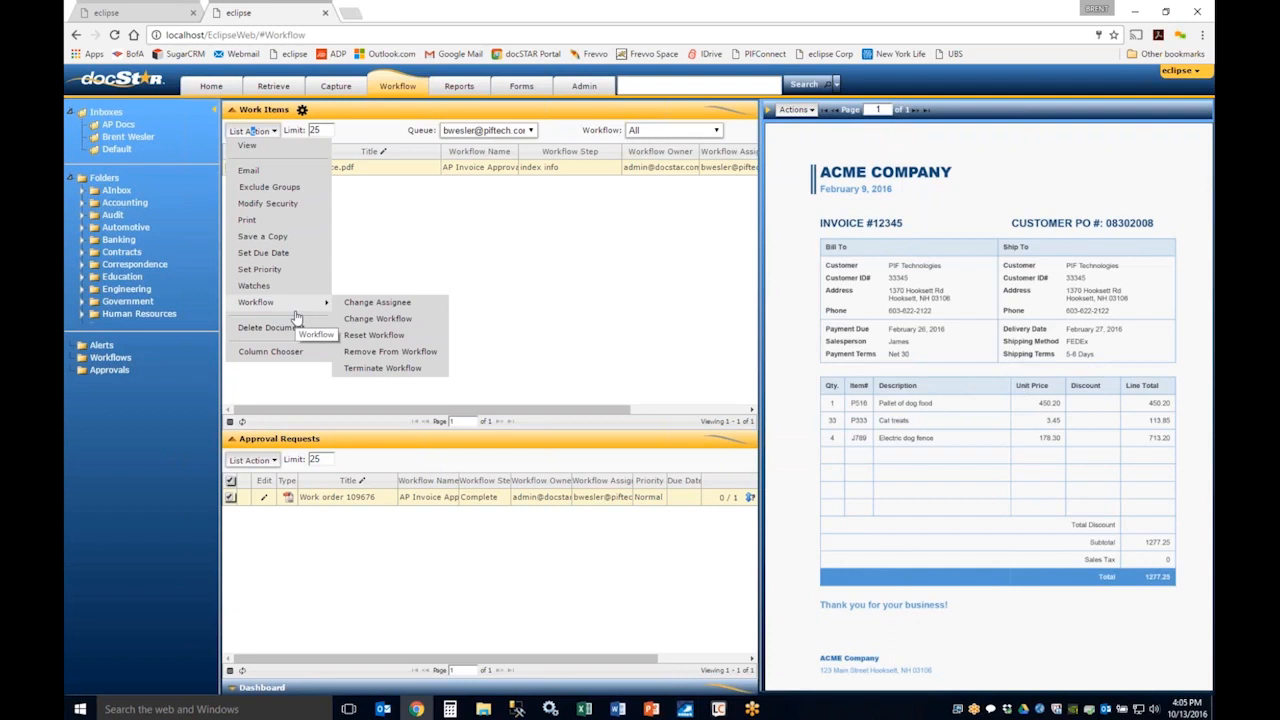
{"action": "left_click", "coordinate": [431, 240]}
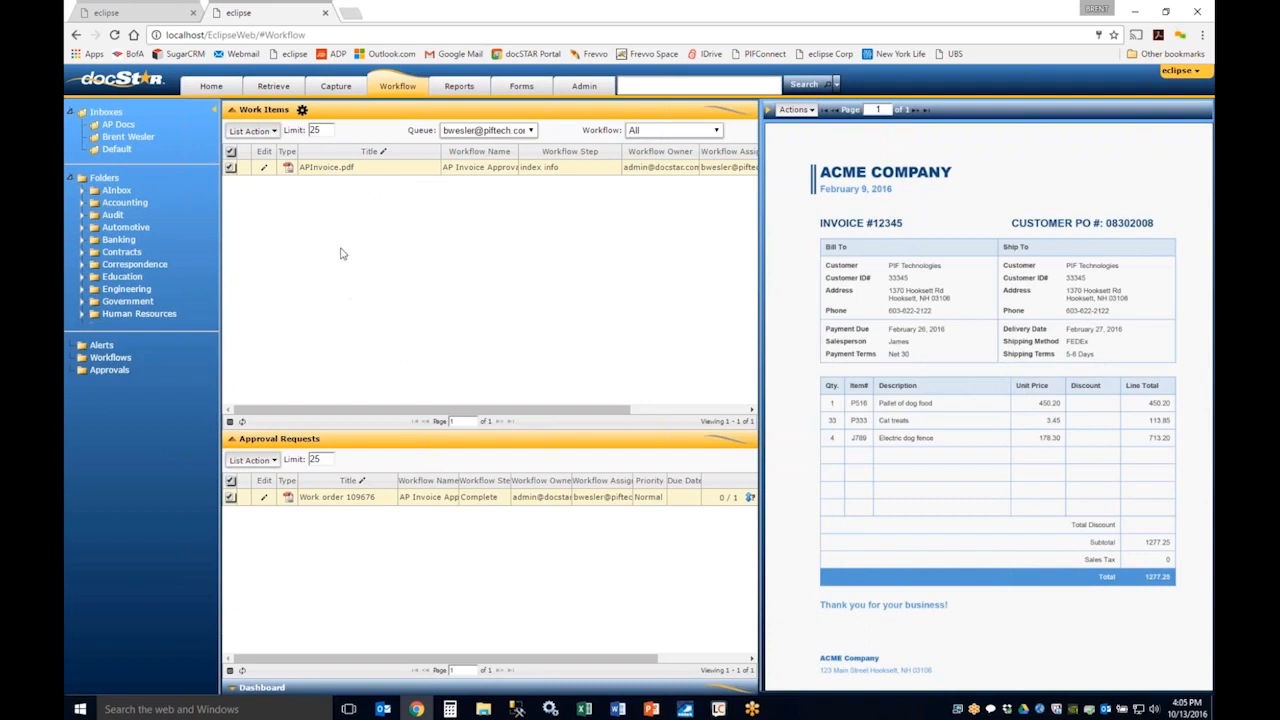
Step: Try a new workflow notification rule filtered to the AP Invoice Approval workflow with full detail level, and discard it
{"action": "left_click", "coordinate": [302, 110]}
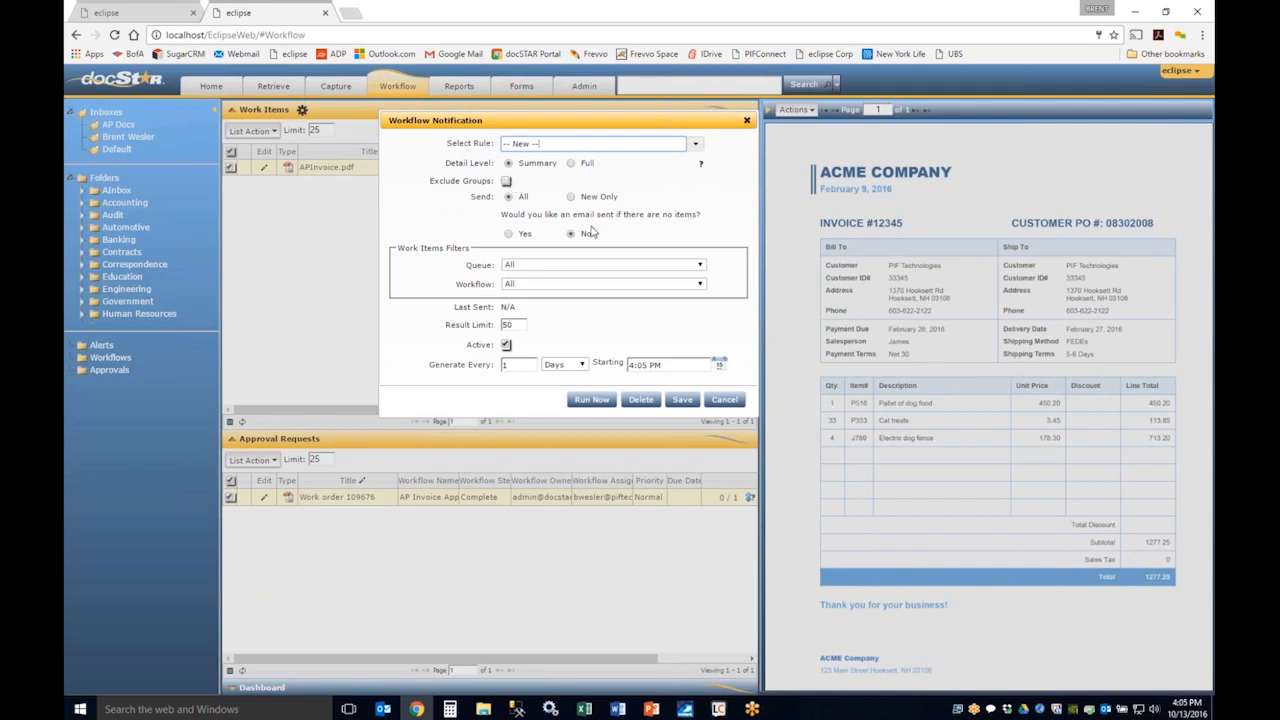
{"action": "left_click", "coordinate": [565, 284]}
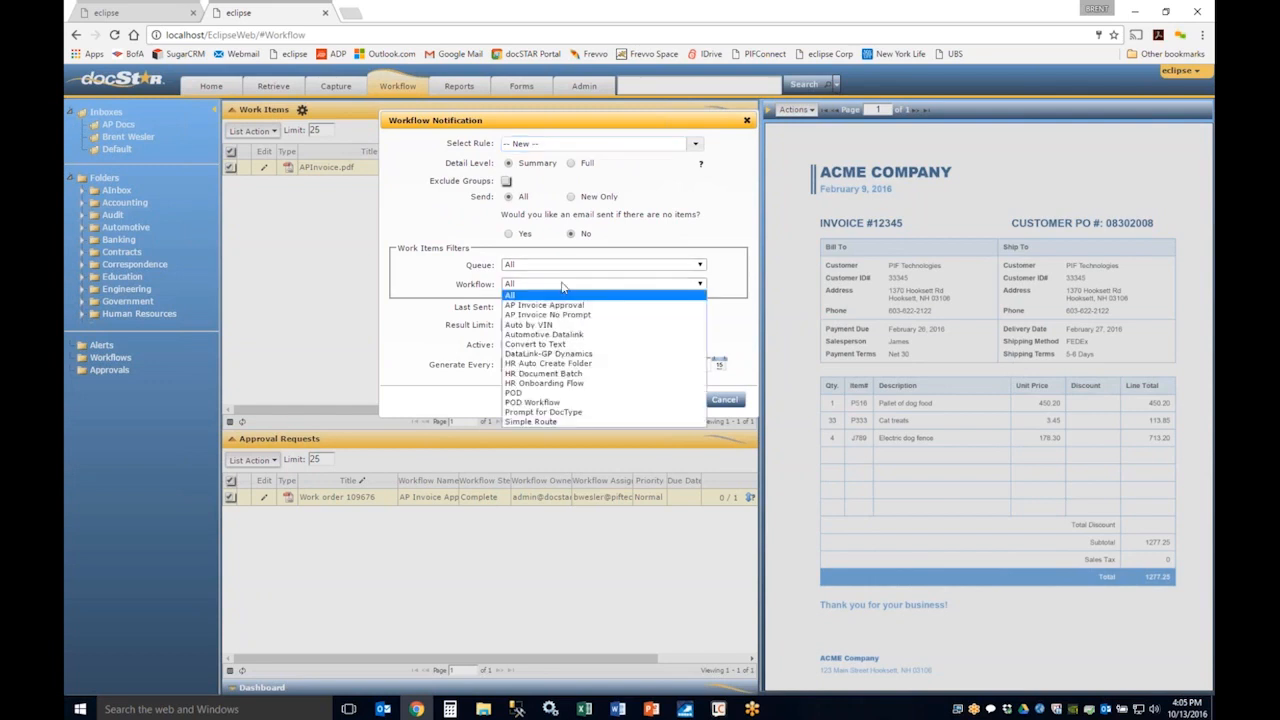
{"action": "left_click", "coordinate": [565, 306]}
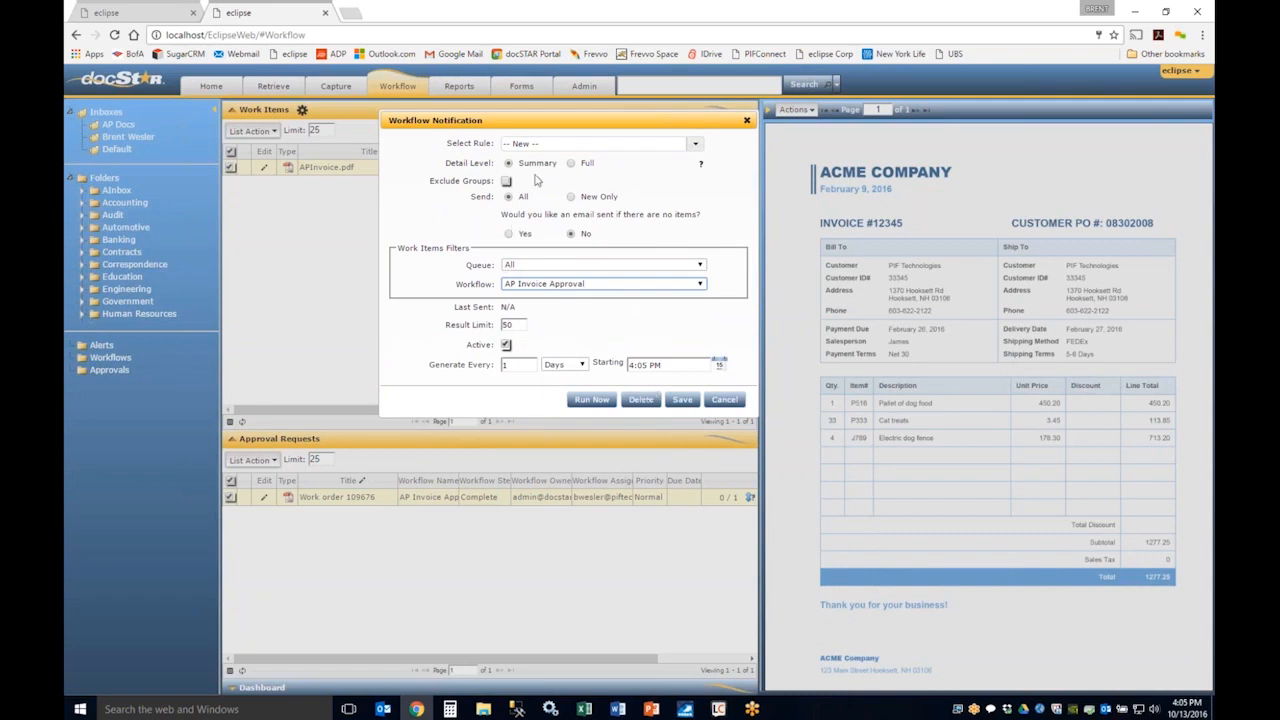
{"action": "left_click", "coordinate": [571, 163]}
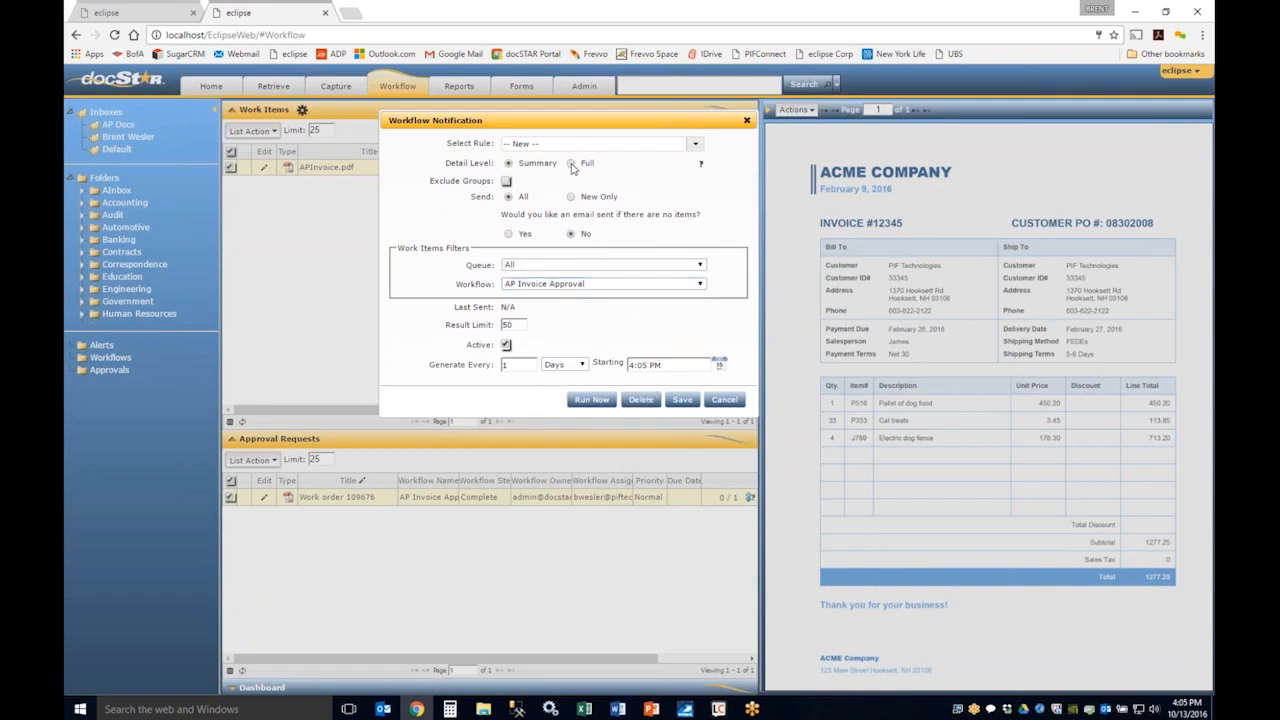
{"action": "key", "text": "Escape"}
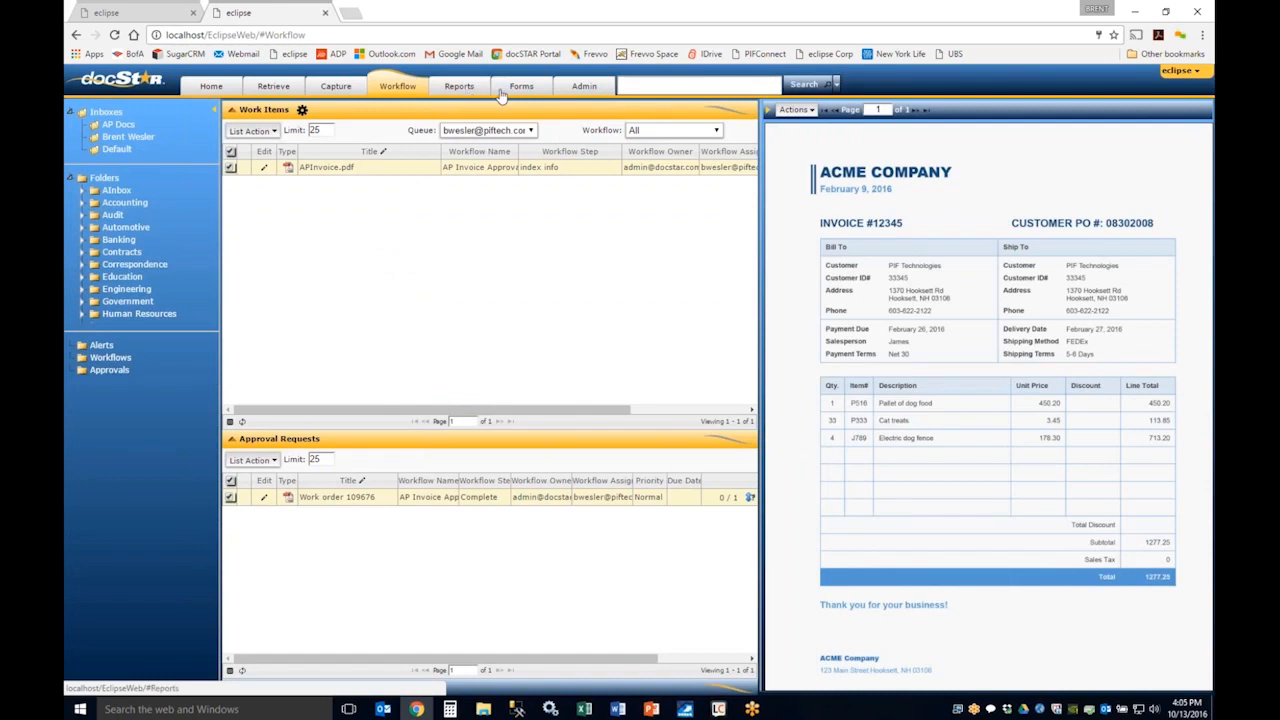
Step: Go to the Reports page and expand the Activity category to view its reports
{"action": "left_click", "coordinate": [459, 90]}
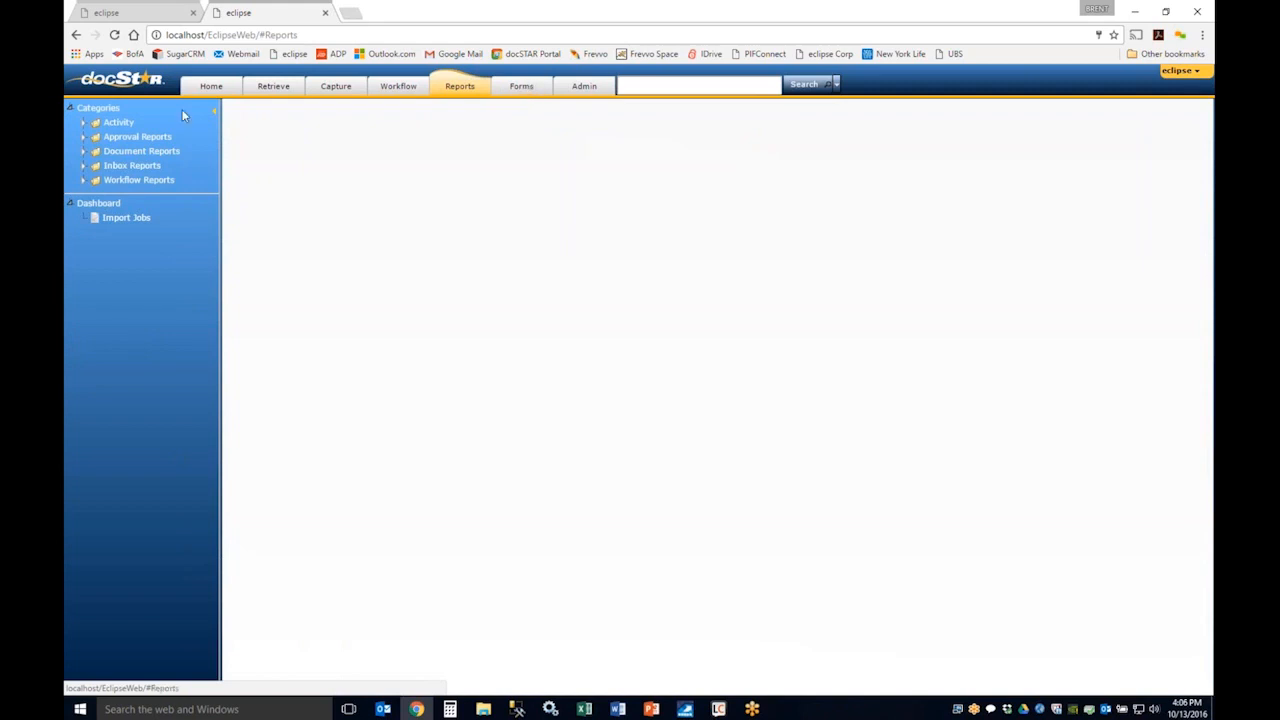
{"action": "left_click", "coordinate": [84, 123]}
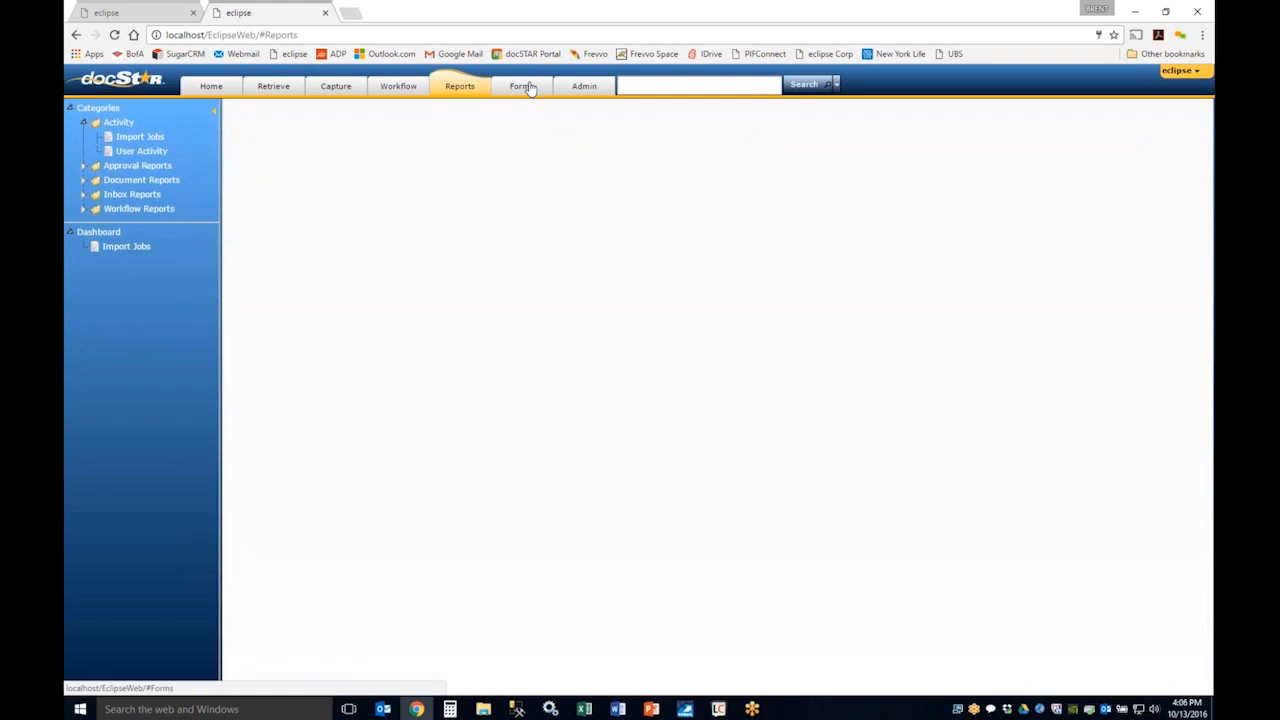
Step: Go to the Forms page, expand the General category, and open the Requisition form in the form designer
{"action": "left_click", "coordinate": [528, 87]}
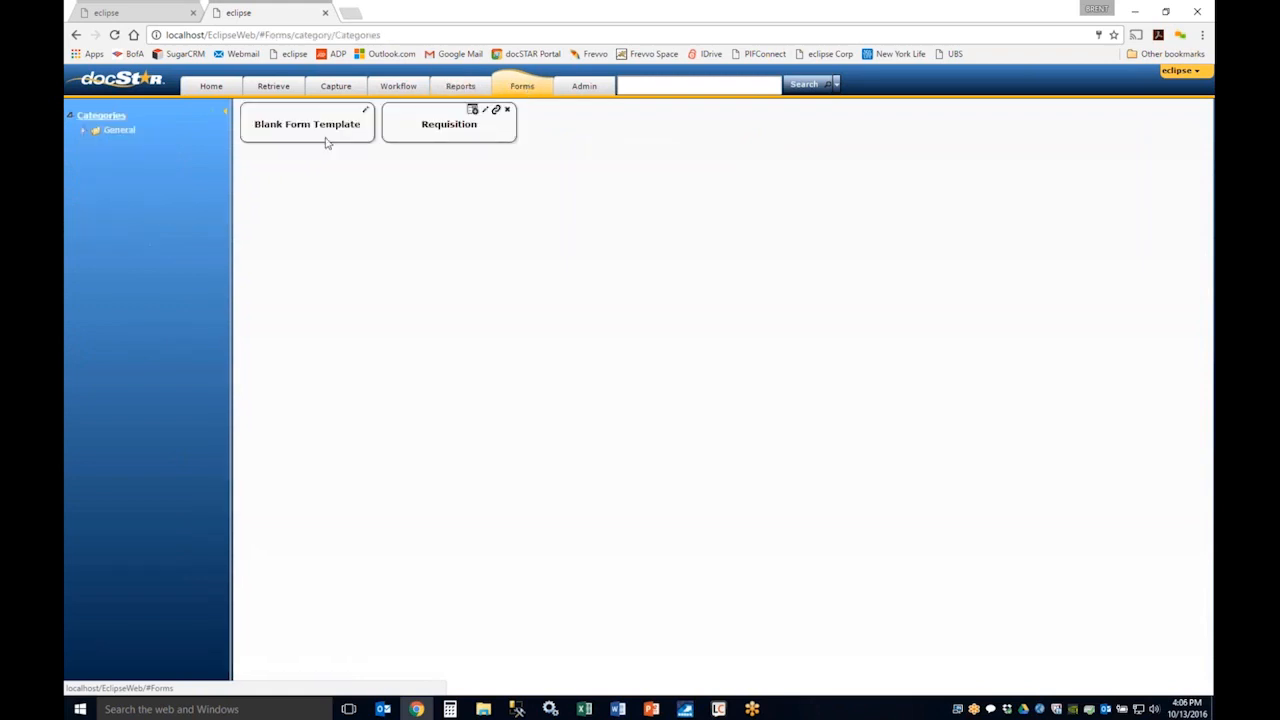
{"action": "left_click", "coordinate": [83, 131]}
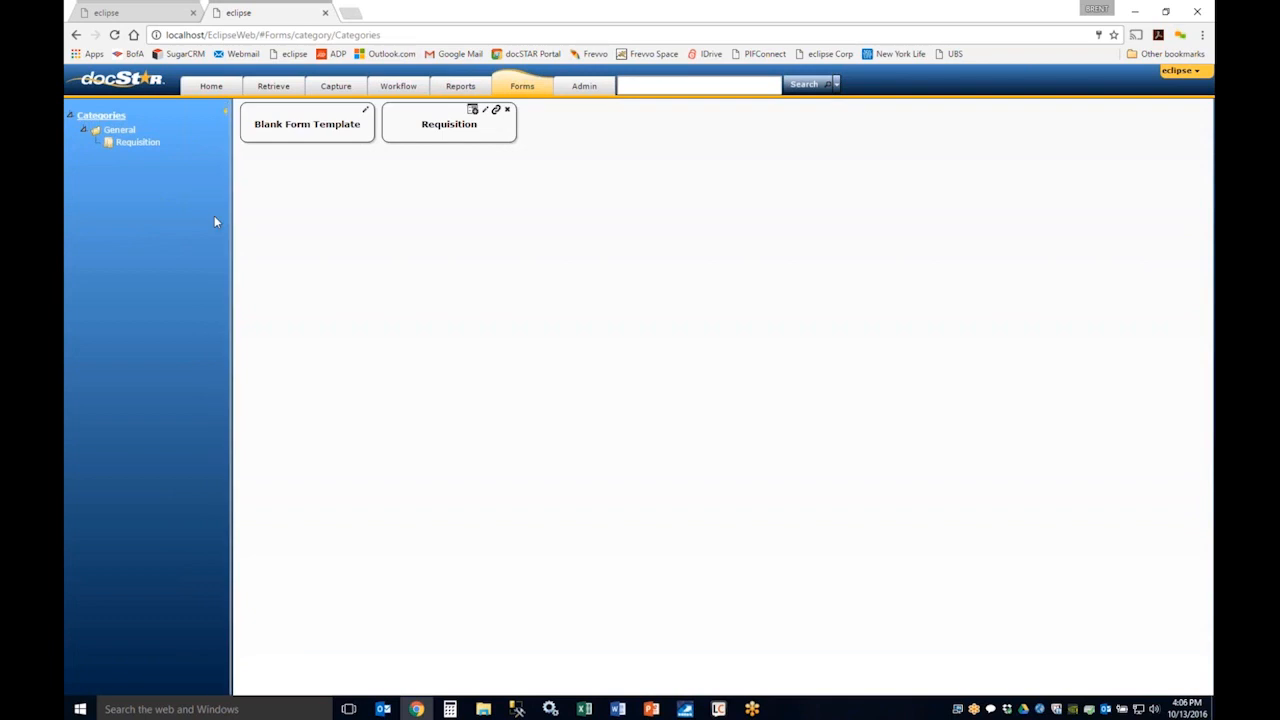
{"action": "left_click", "coordinate": [485, 112]}
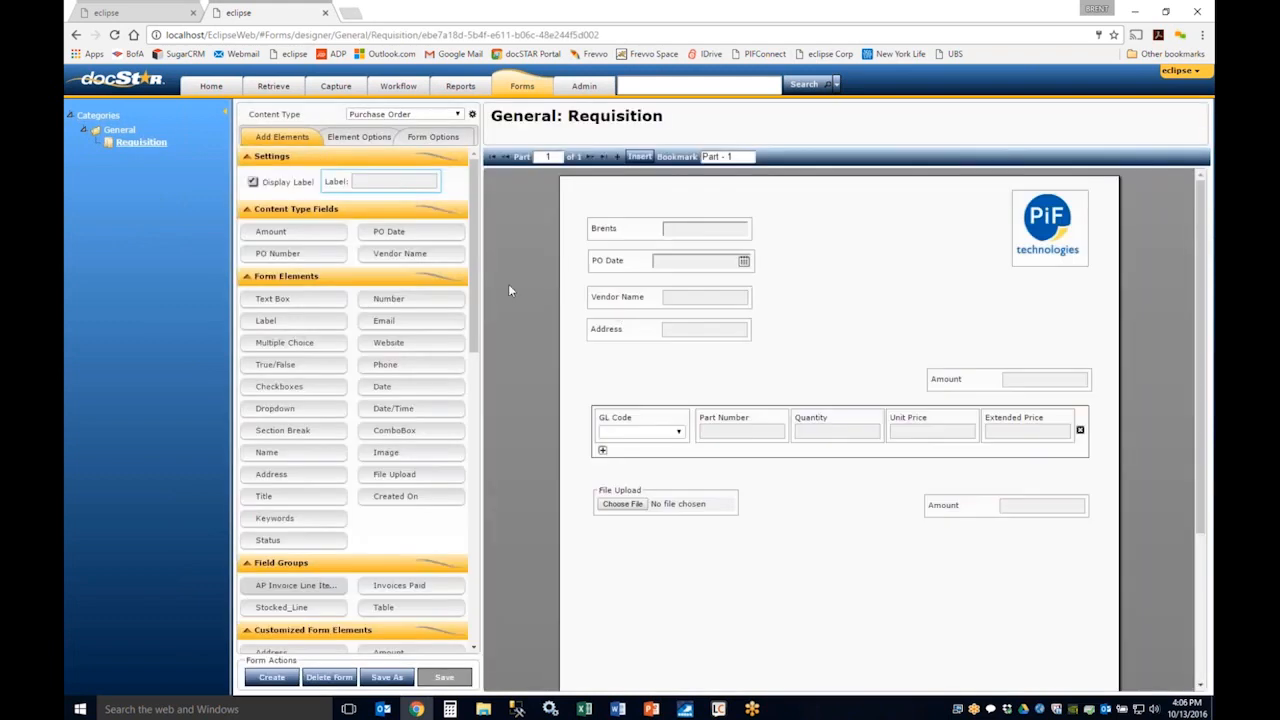
Step: Review the element options of the Requisition form's first field and the options of the form itself
{"action": "left_click", "coordinate": [635, 236]}
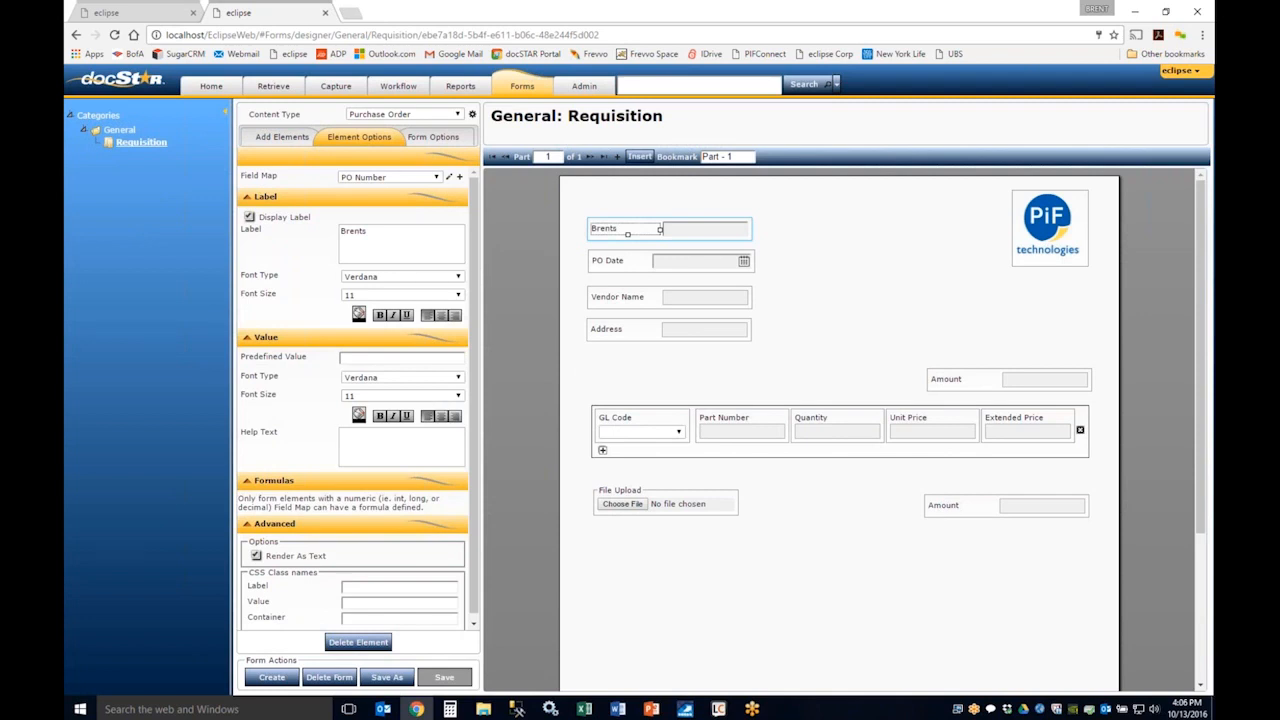
{"action": "left_click", "coordinate": [433, 137]}
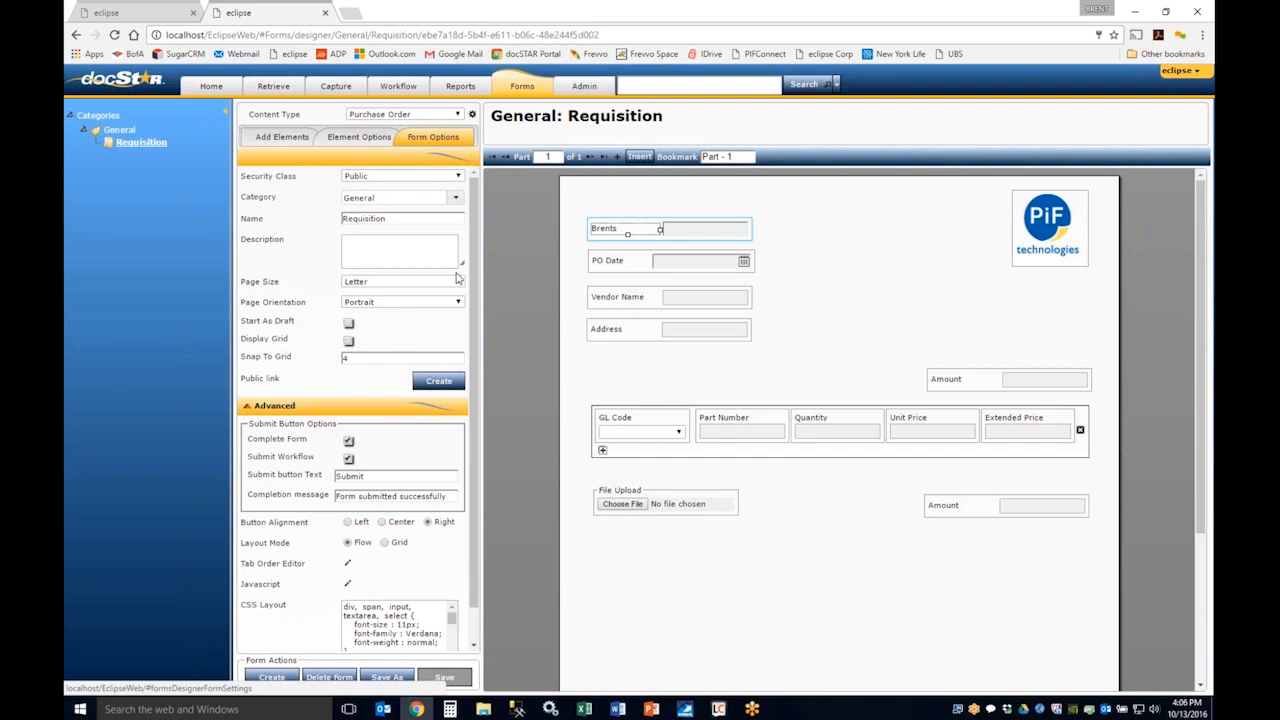
Step: Go to the Admin page and check the actions available for the root Folders node without creating a folder
{"action": "left_click", "coordinate": [582, 90]}
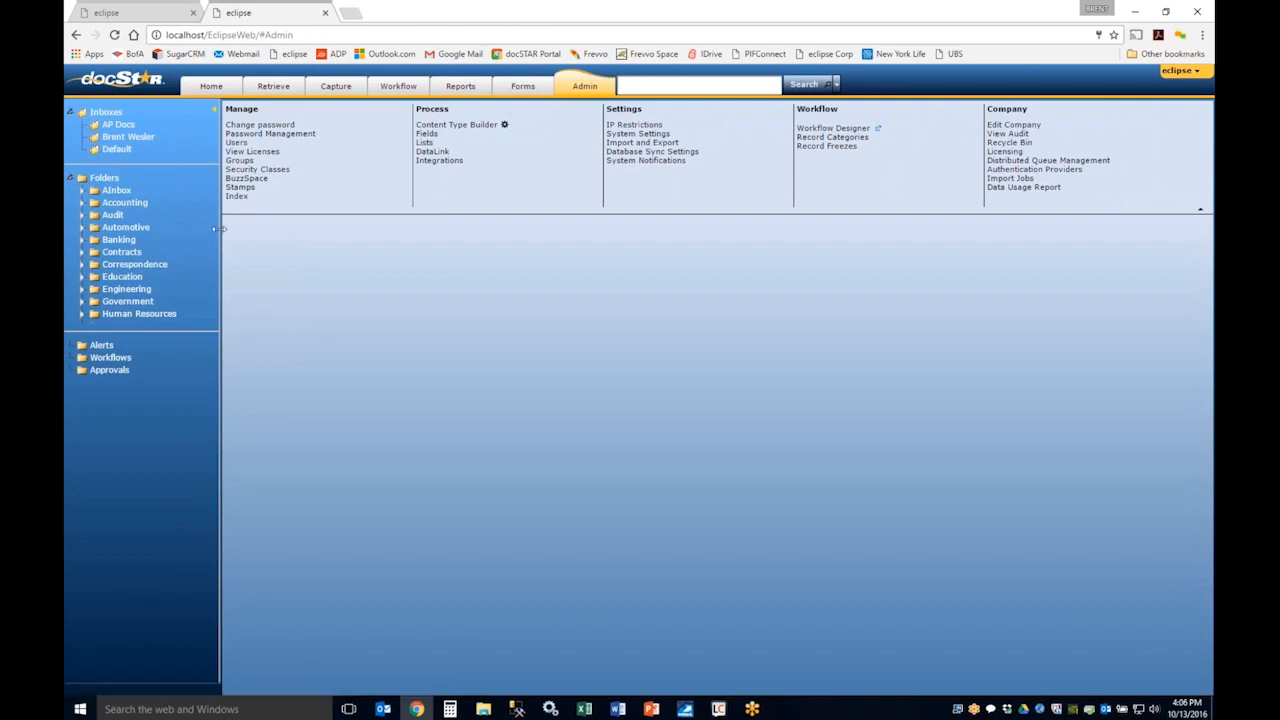
{"action": "left_click_drag", "start_coordinate": [220, 229], "coordinate": [228, 230]}
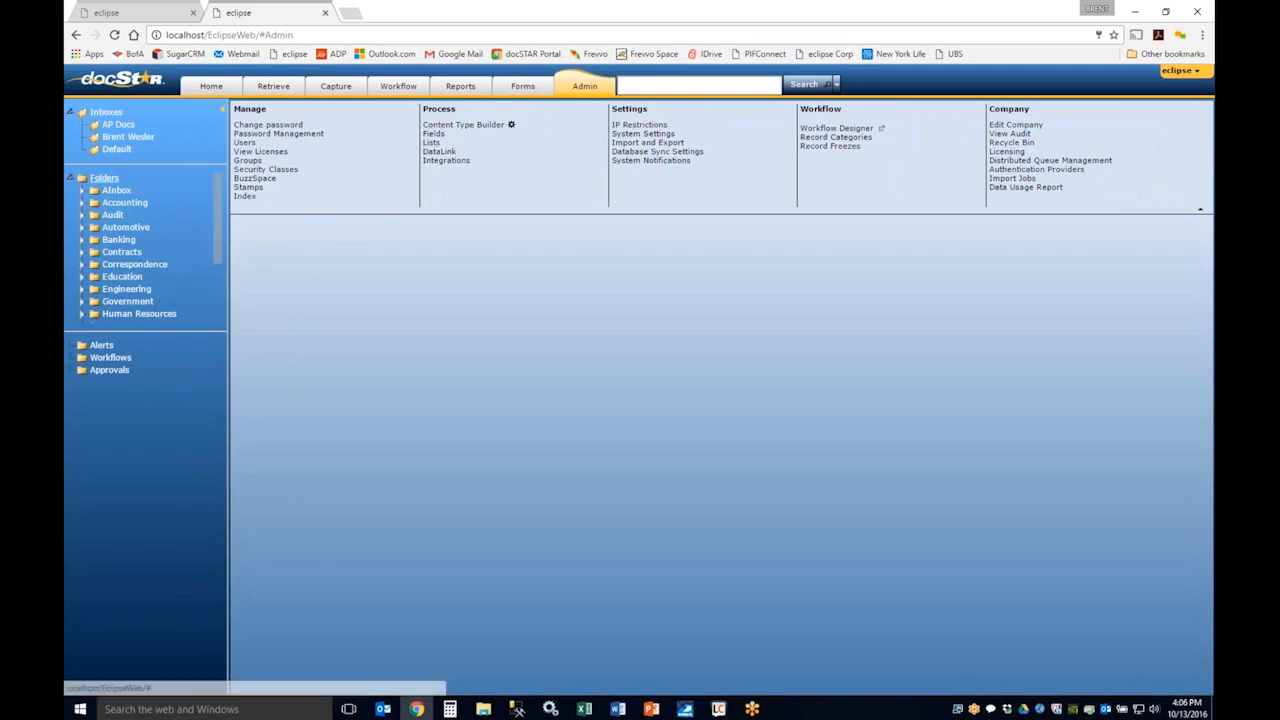
{"action": "right_click", "coordinate": [104, 178]}
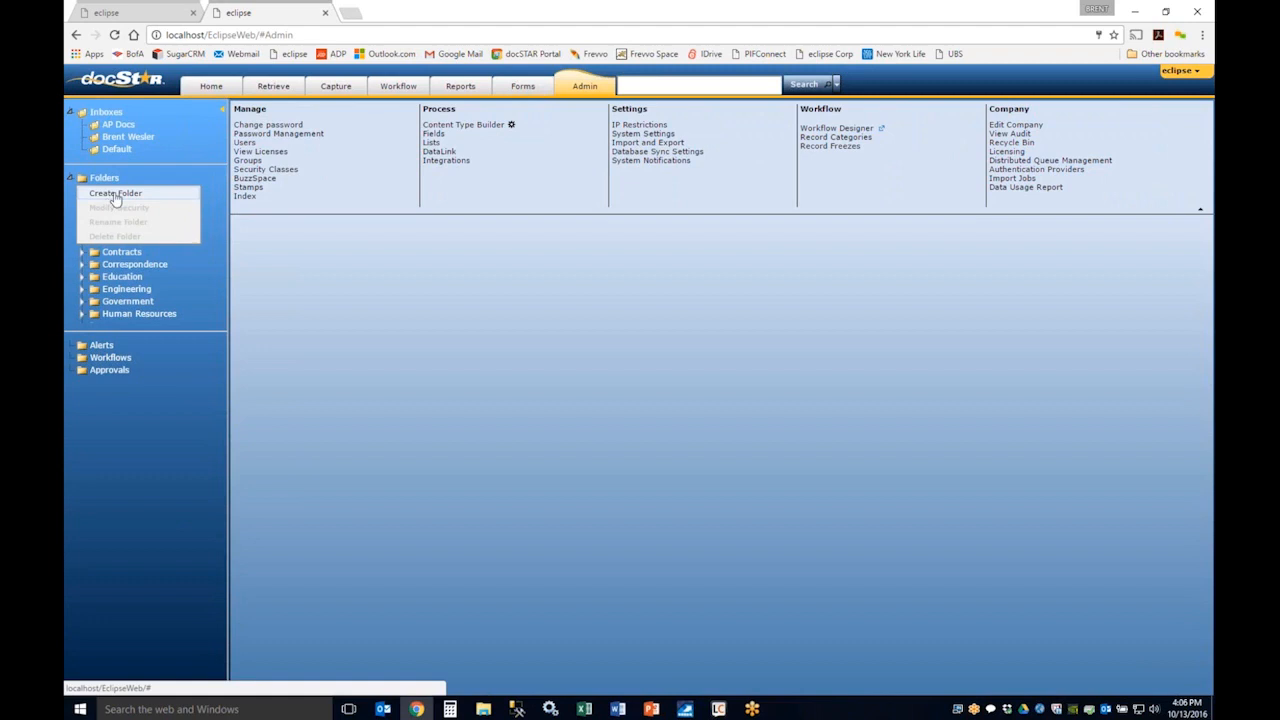
{"action": "left_click", "coordinate": [511, 297]}
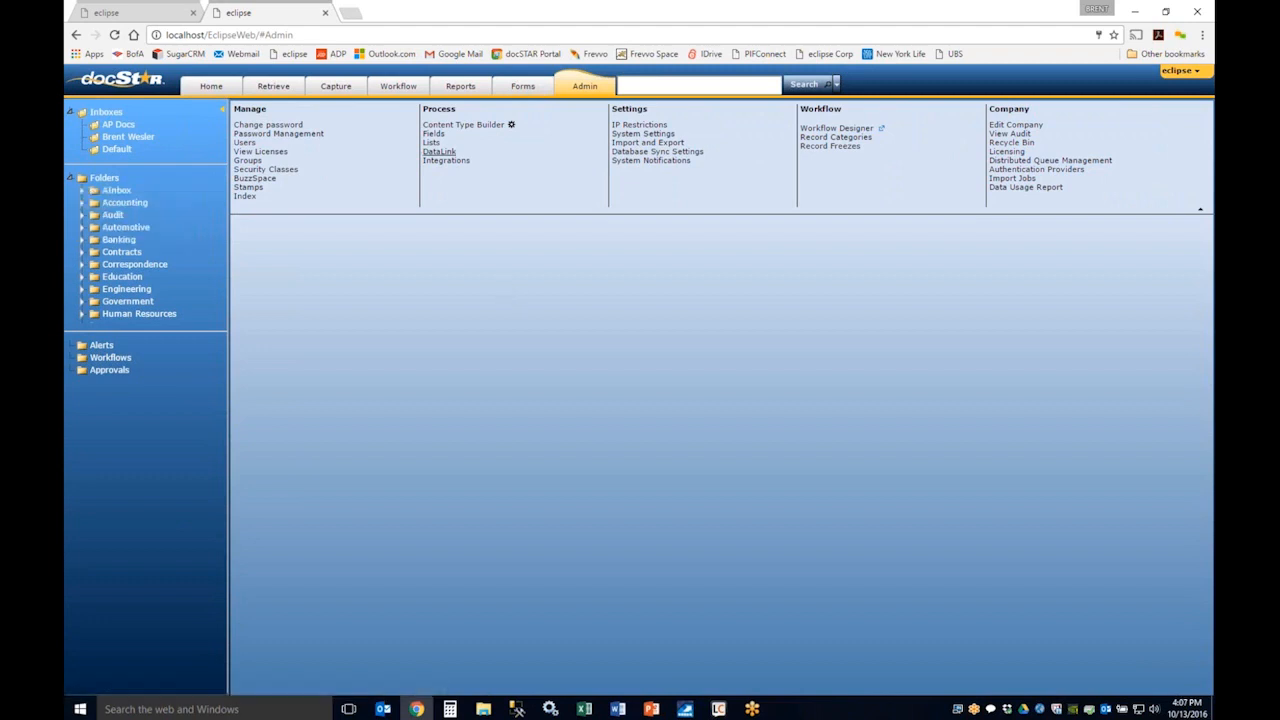
Step: Launch the Content Type Builder and load the AP Invoice content type
{"action": "left_click", "coordinate": [511, 125]}
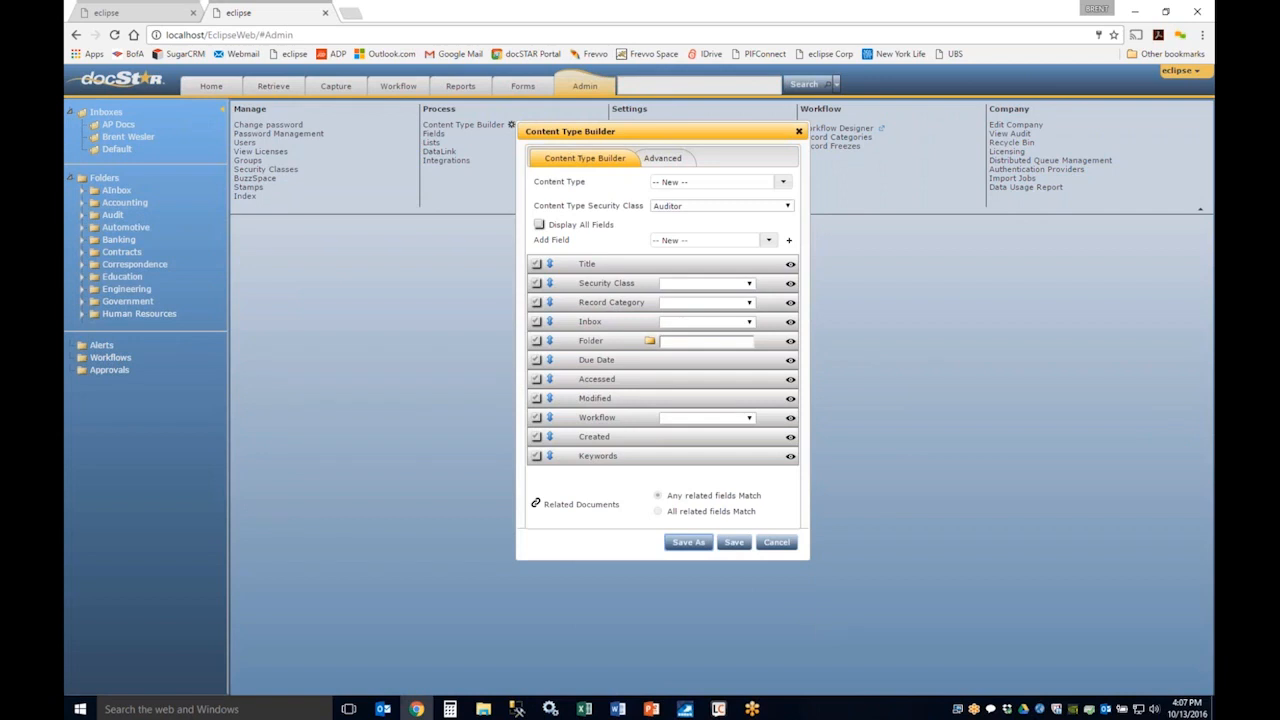
{"action": "left_click_drag", "start_coordinate": [546, 131], "coordinate": [471, 111]}
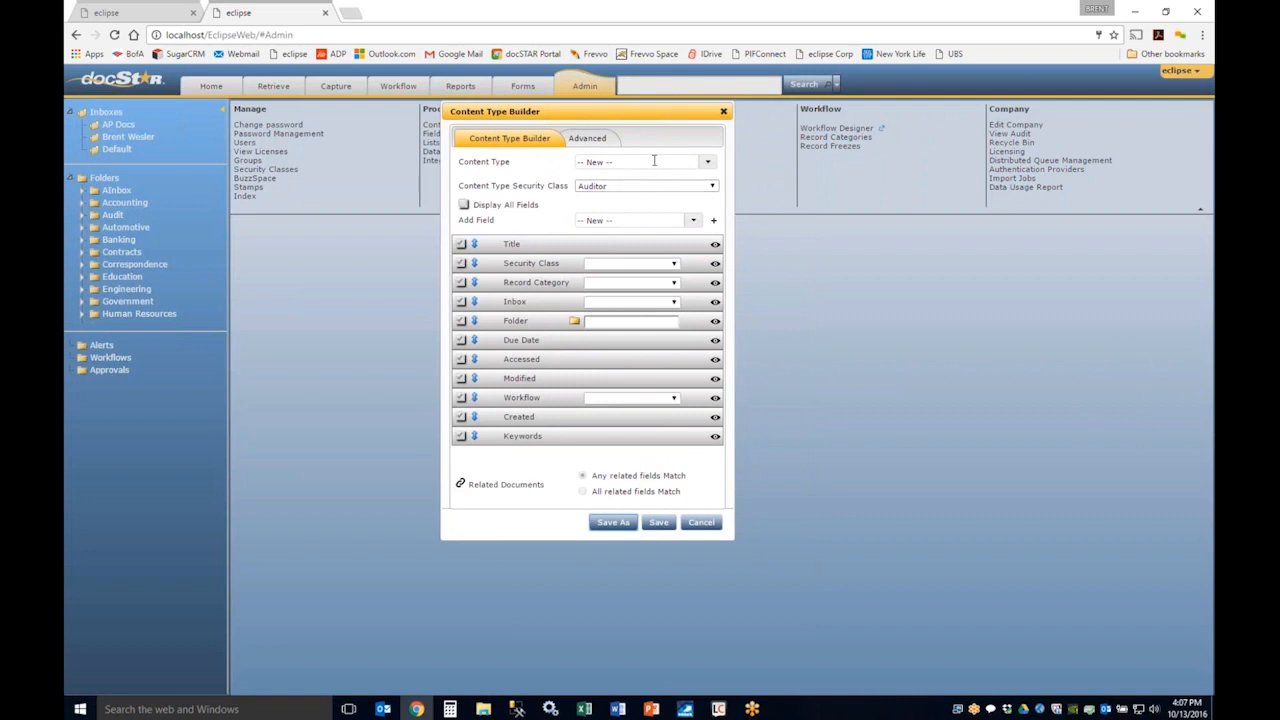
{"action": "left_click_drag", "start_coordinate": [603, 114], "coordinate": [683, 112]}
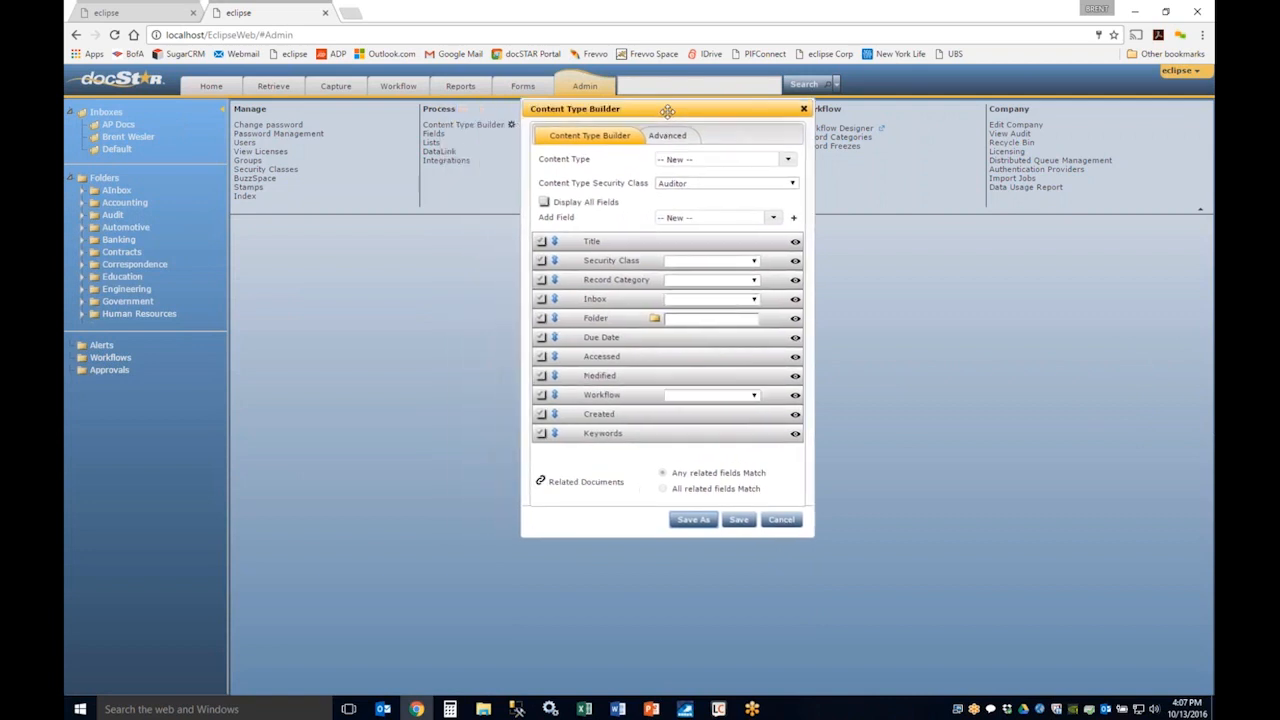
{"action": "left_click", "coordinate": [787, 160]}
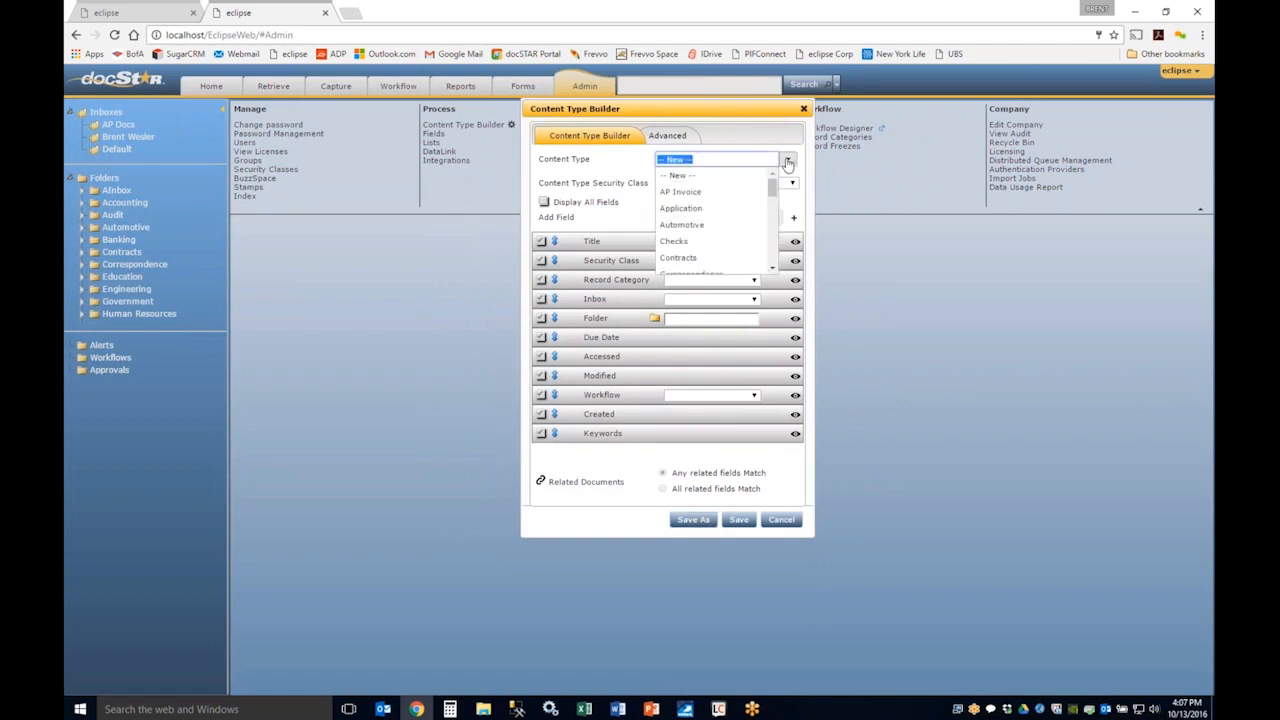
{"action": "left_click", "coordinate": [727, 193]}
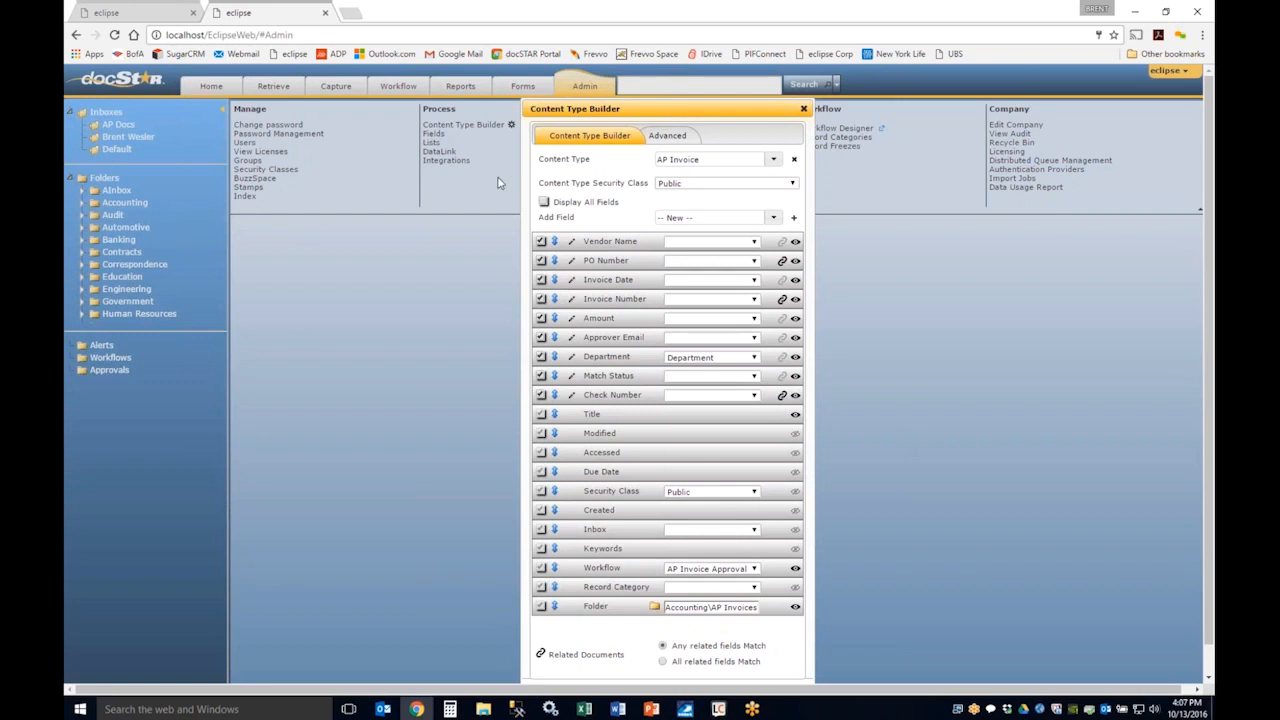
Step: Add a new Text field named DistCode to the AP Invoice content type
{"action": "left_click", "coordinate": [795, 219]}
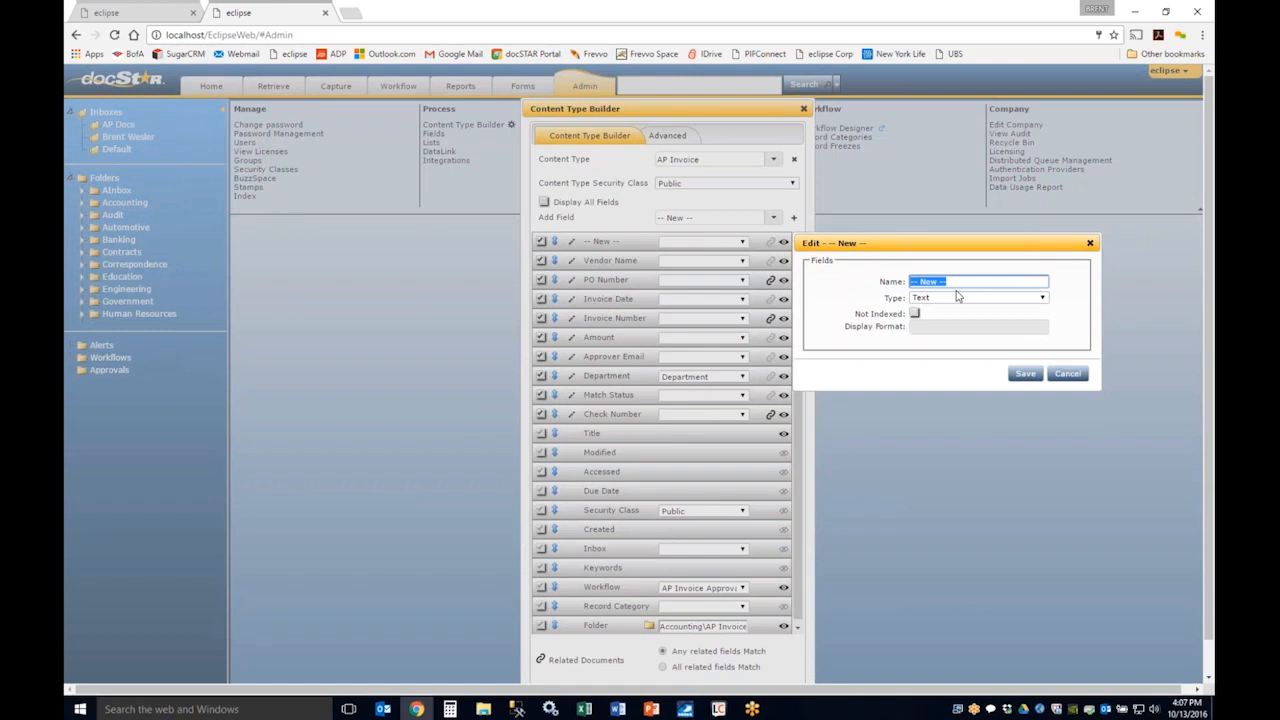
{"action": "type", "text": "DistCode"}
{"action": "left_click", "coordinate": [1025, 373]}
{"action": "mouse_move", "coordinate": [555, 210]}
{"action": "left_mouse_down"}
{"action": "mouse_move", "coordinate": [555, 237]}
{"action": "mouse_move", "coordinate": [561, 199]}
{"action": "left_mouse_up"}
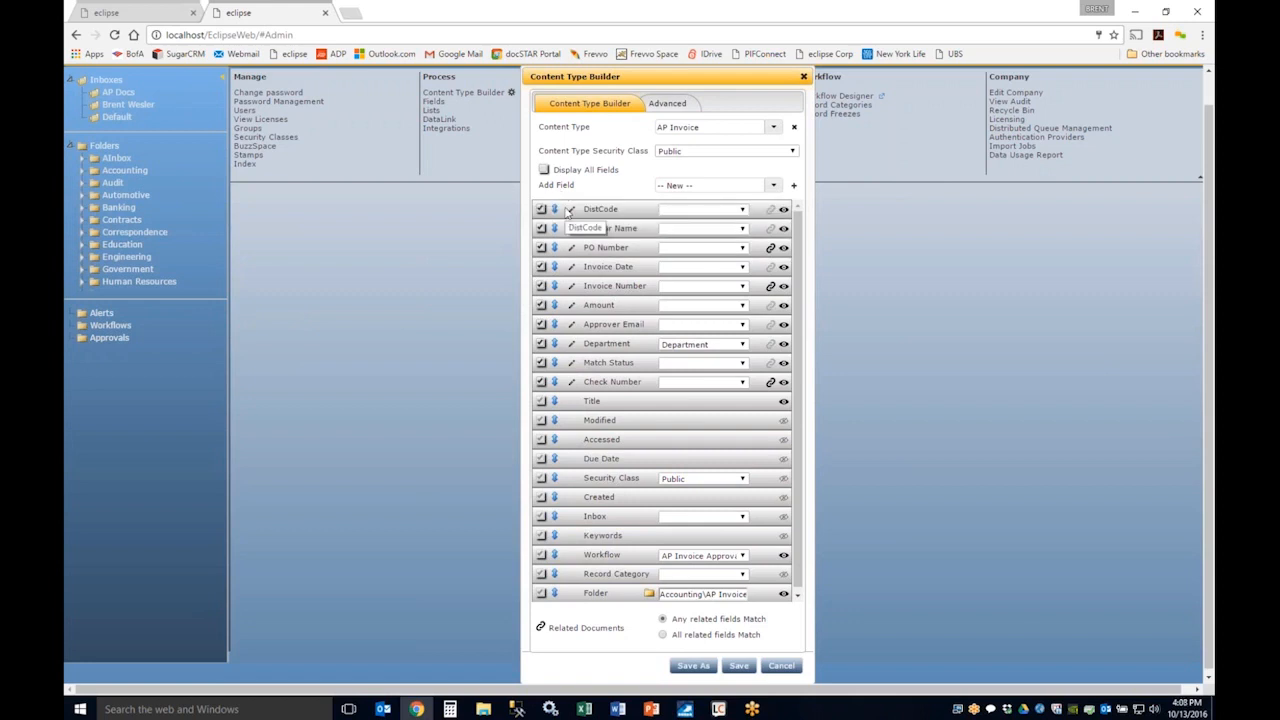
Step: Check the DataLink choices for the DistCode field, and remove the field from the AP Invoice content type
{"action": "left_click", "coordinate": [742, 210]}
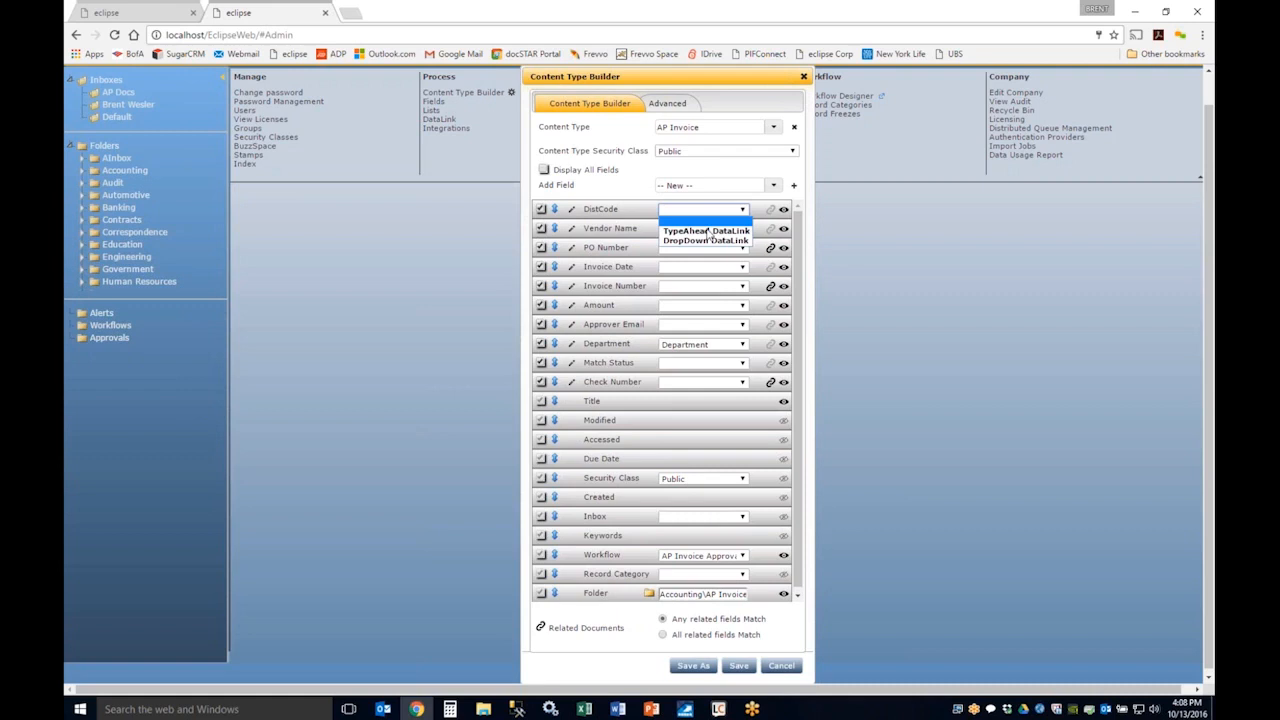
{"action": "left_click", "coordinate": [751, 213]}
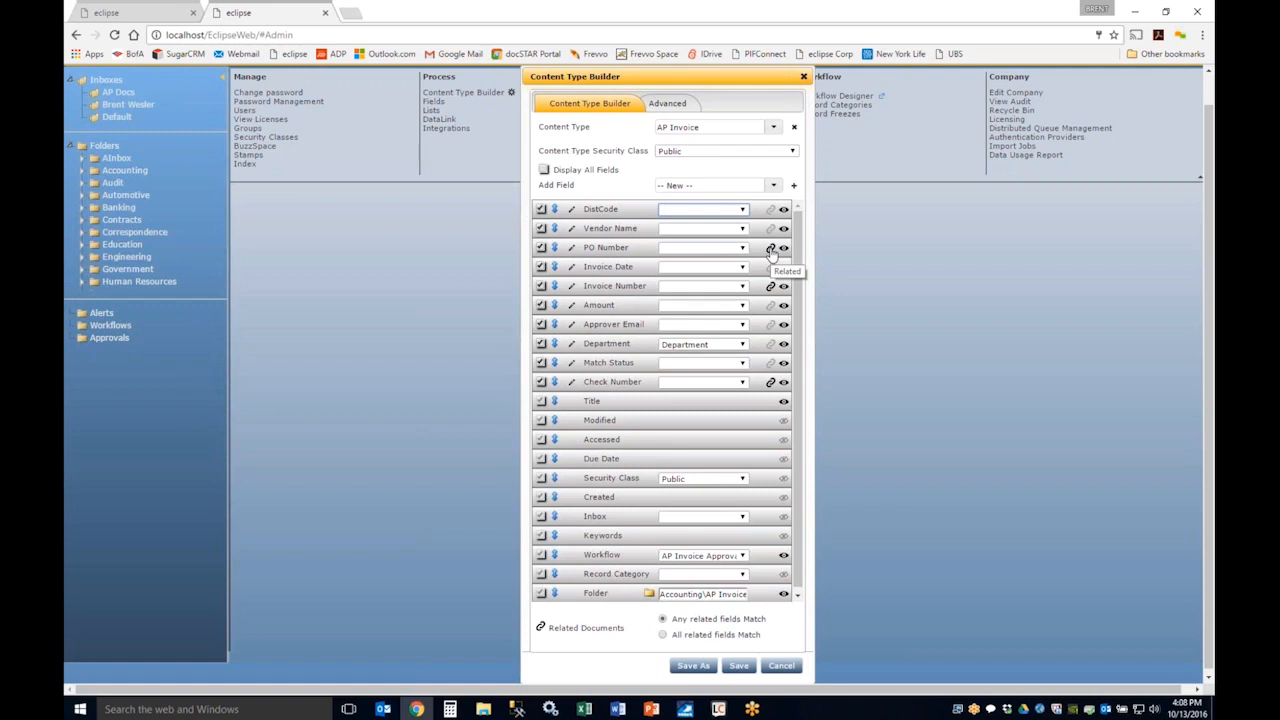
{"action": "left_click", "coordinate": [771, 249]}
{"action": "left_click", "coordinate": [541, 210]}
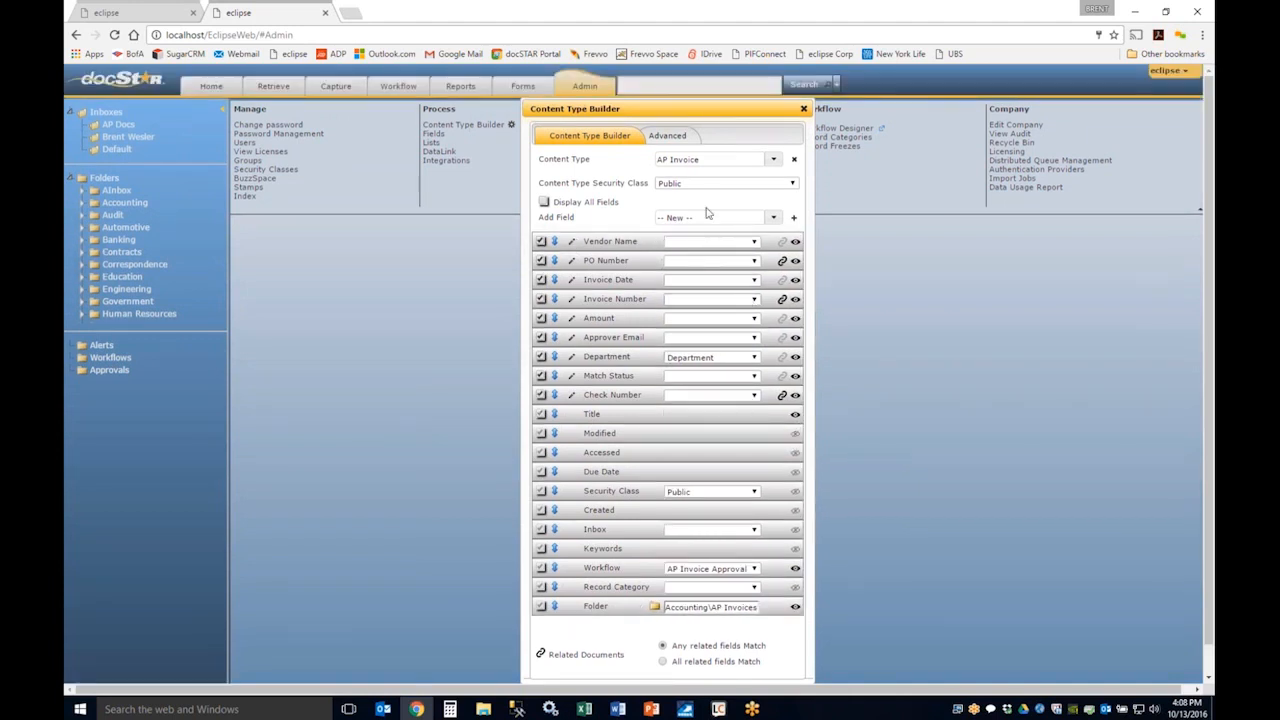
Step: Close the Content Type Builder without saving the changes to AP Invoice
{"action": "scroll", "coordinate": [755, 175], "scroll_direction": "down", "scroll_amount": 1}
{"action": "left_click", "coordinate": [803, 78]}
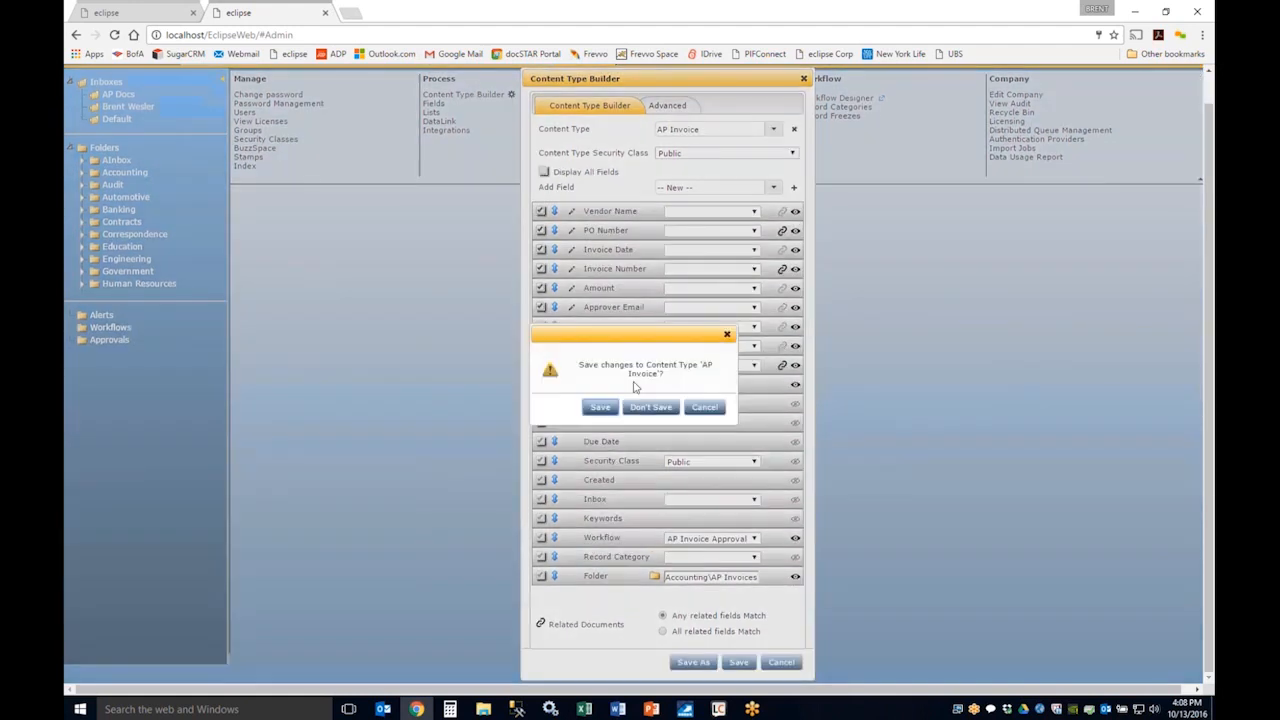
{"action": "left_click", "coordinate": [650, 406]}
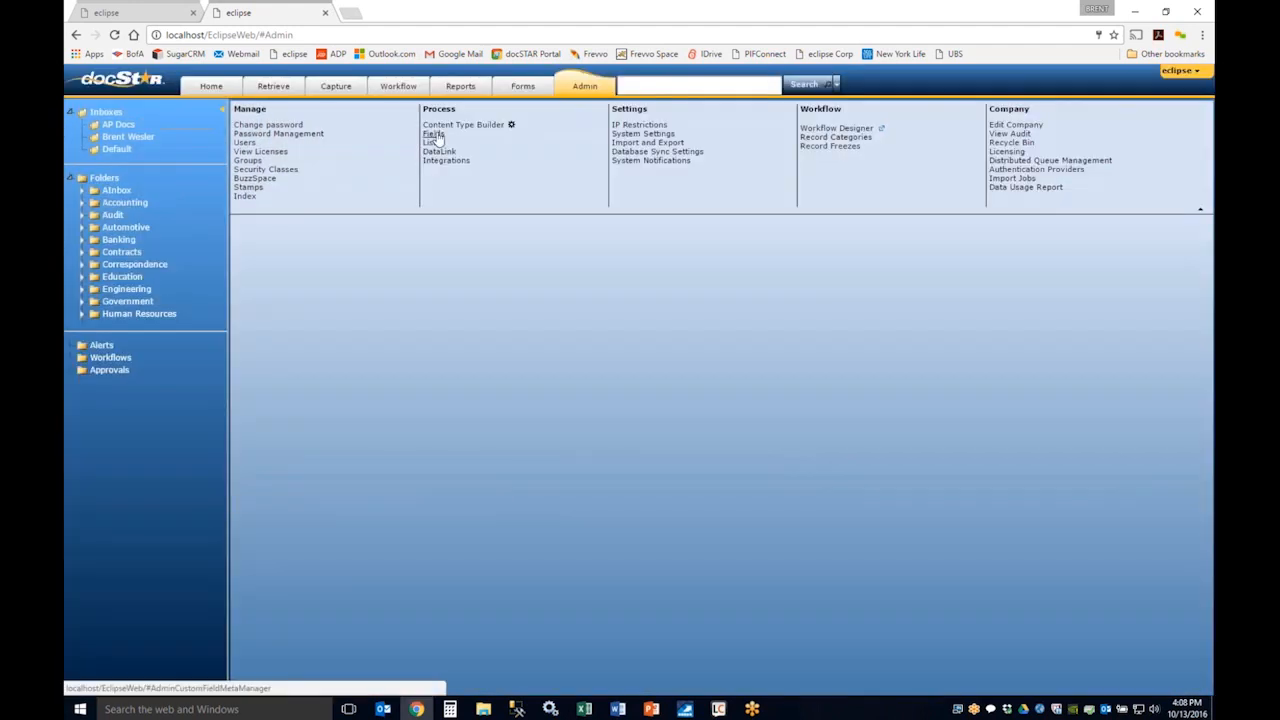
Step: Go to the Fields administration page and name a new field "distribution type"
{"action": "left_click", "coordinate": [436, 135]}
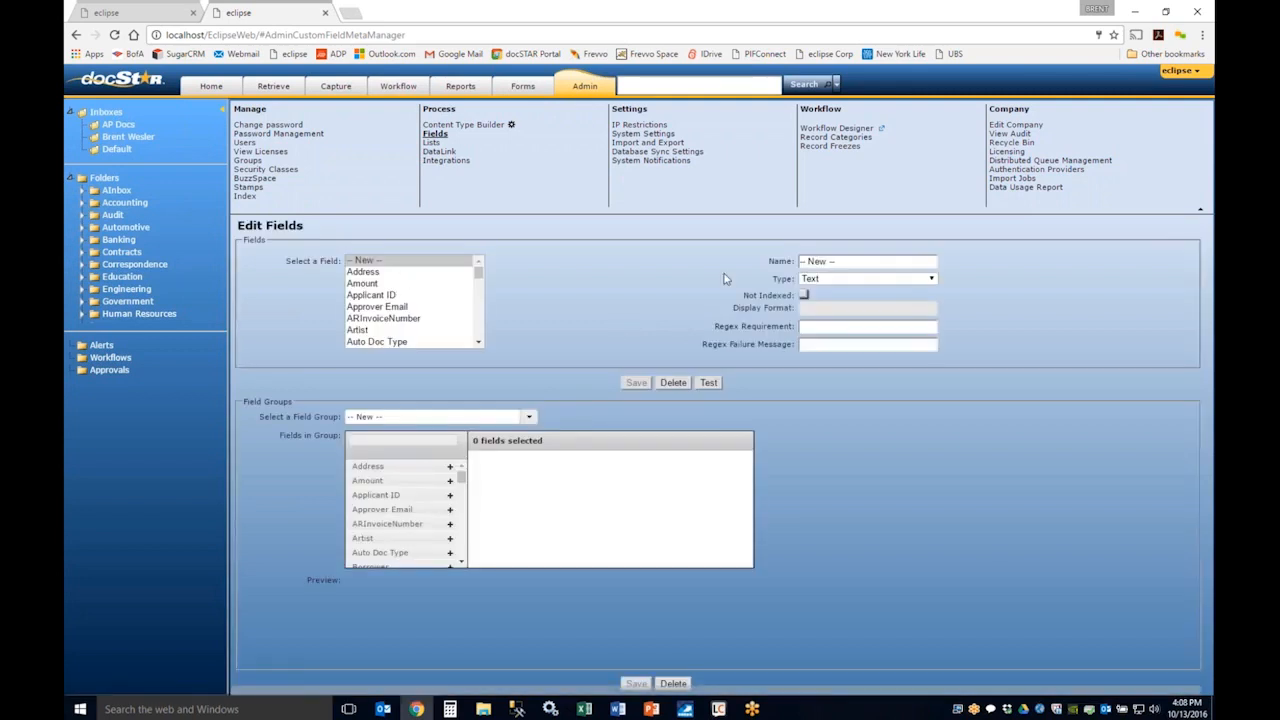
{"action": "left_click", "coordinate": [846, 260]}
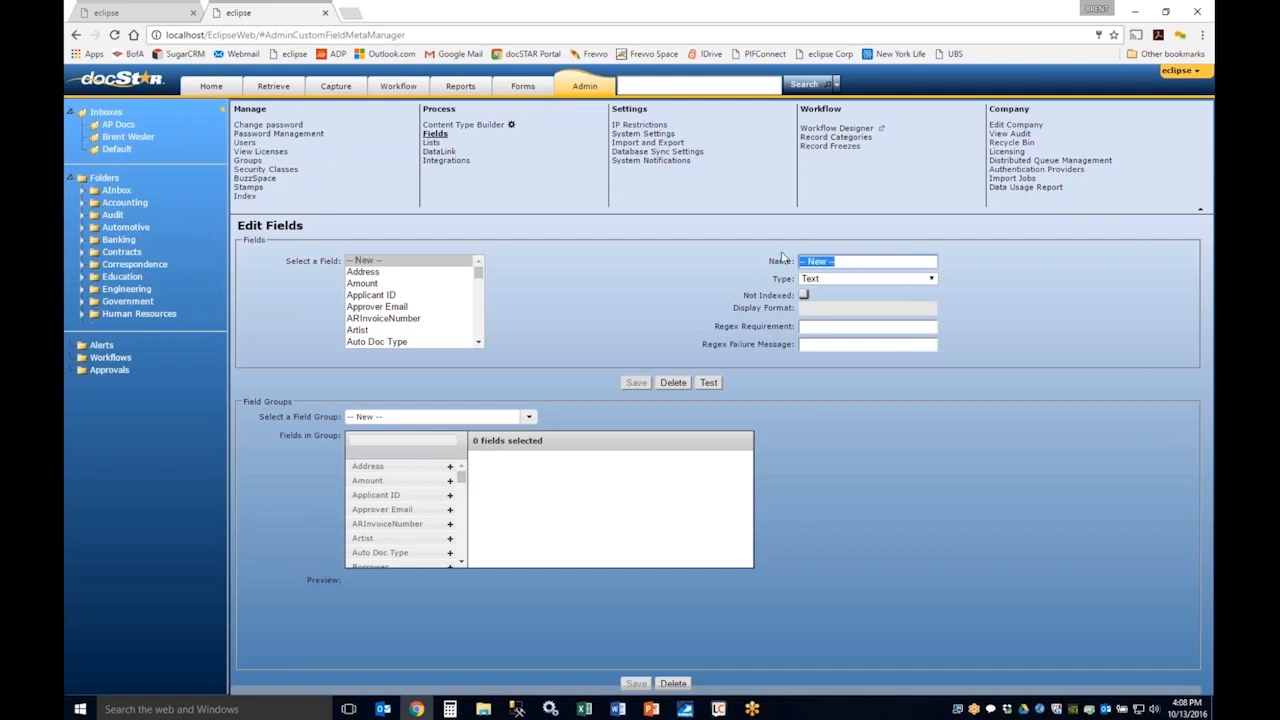
{"action": "type", "text": "distribution type"}
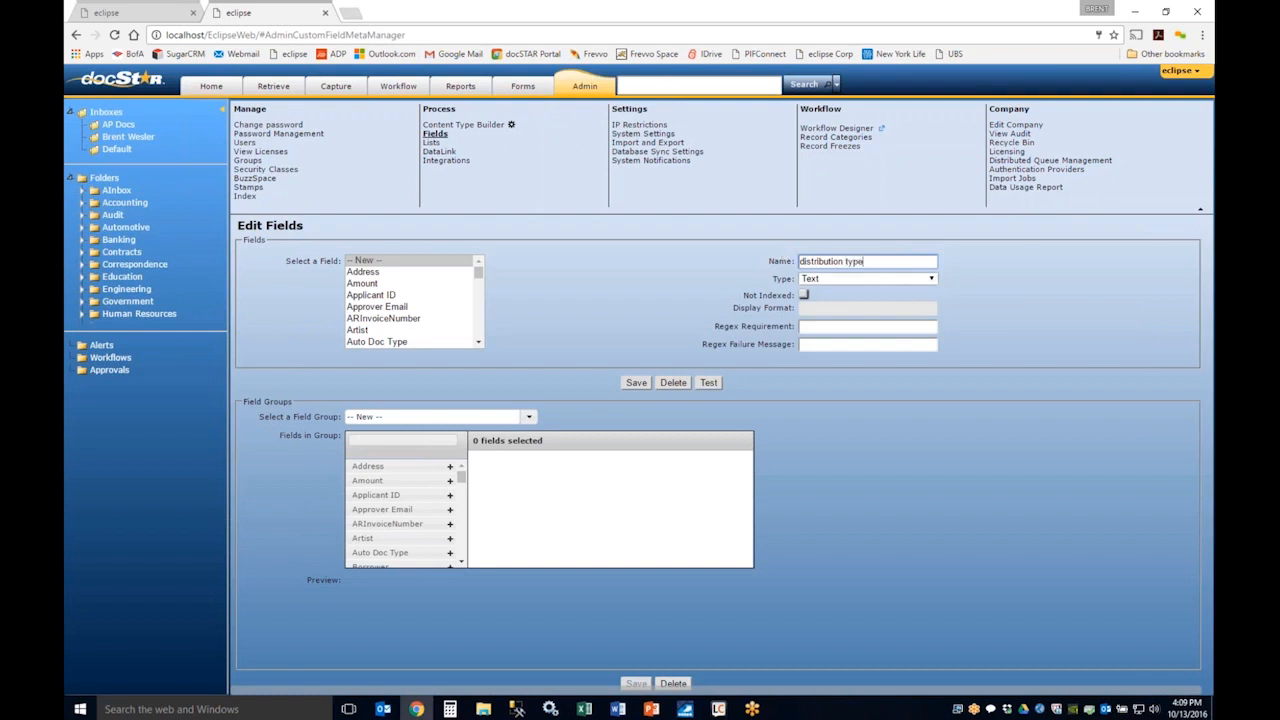
Step: Try the Date and Date/Time types for the new field and check the display formats each one offers
{"action": "left_click", "coordinate": [864, 281]}
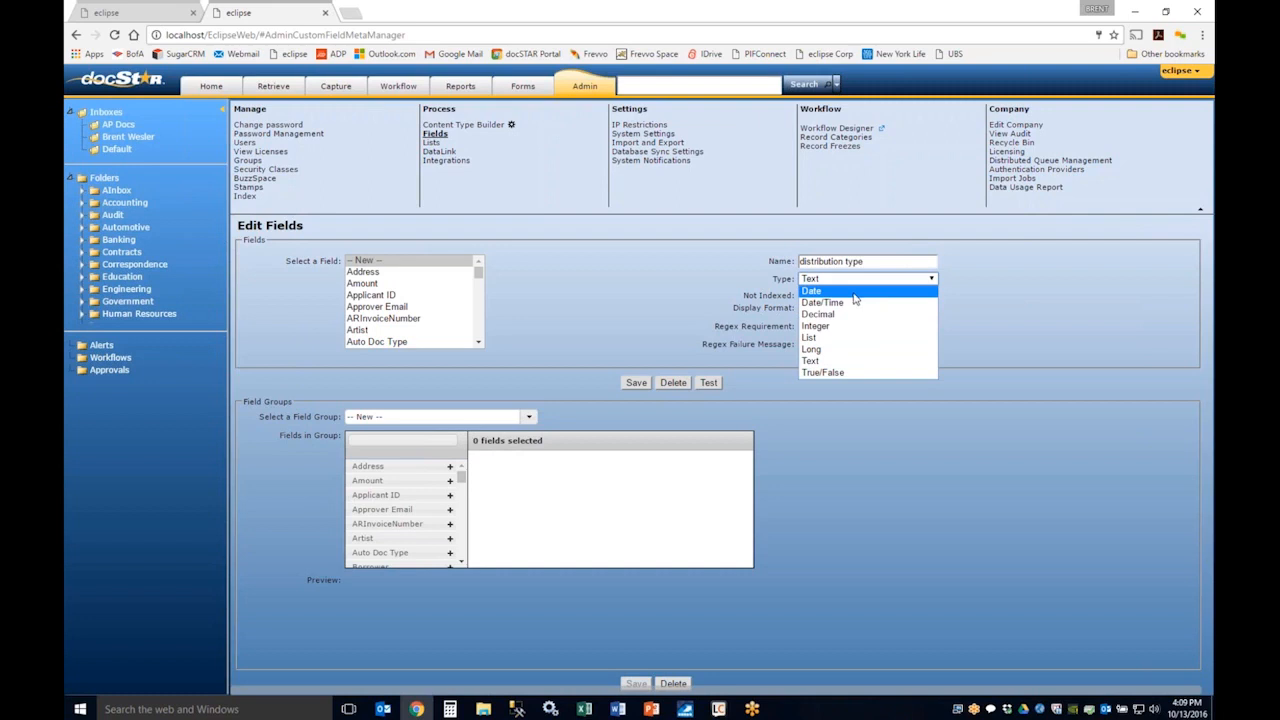
{"action": "left_click", "coordinate": [855, 293]}
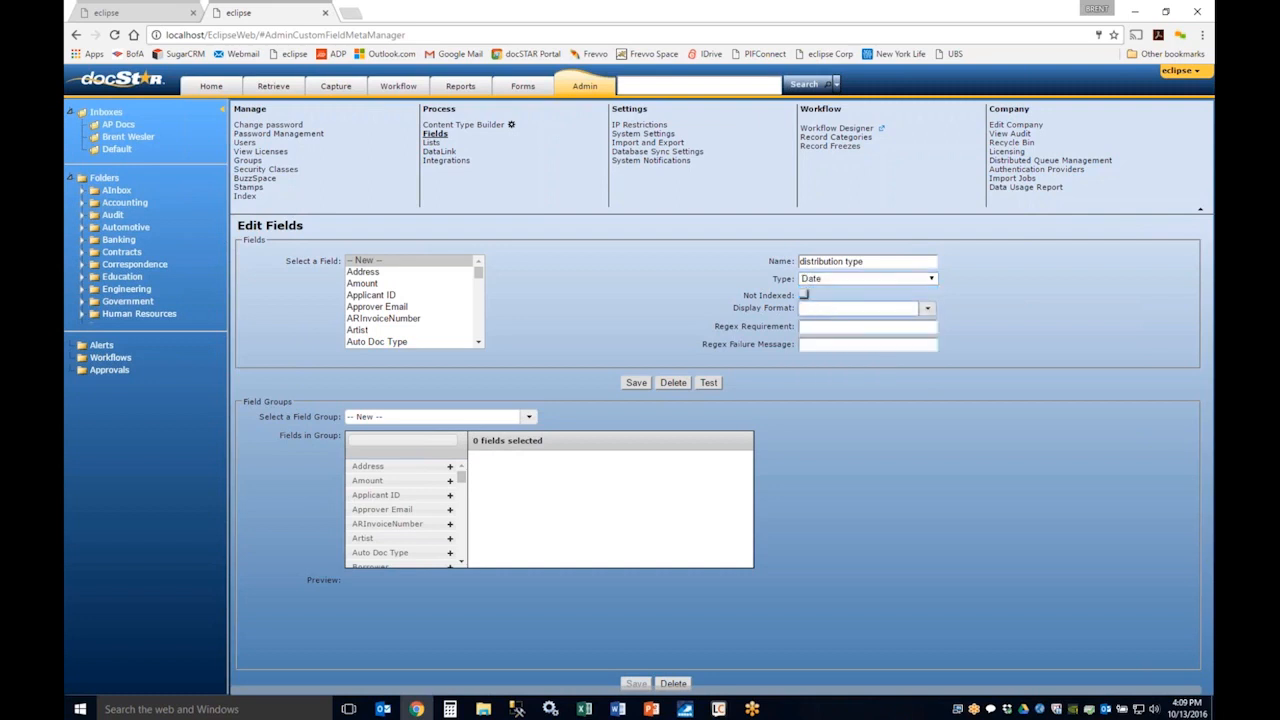
{"action": "left_click", "coordinate": [927, 308]}
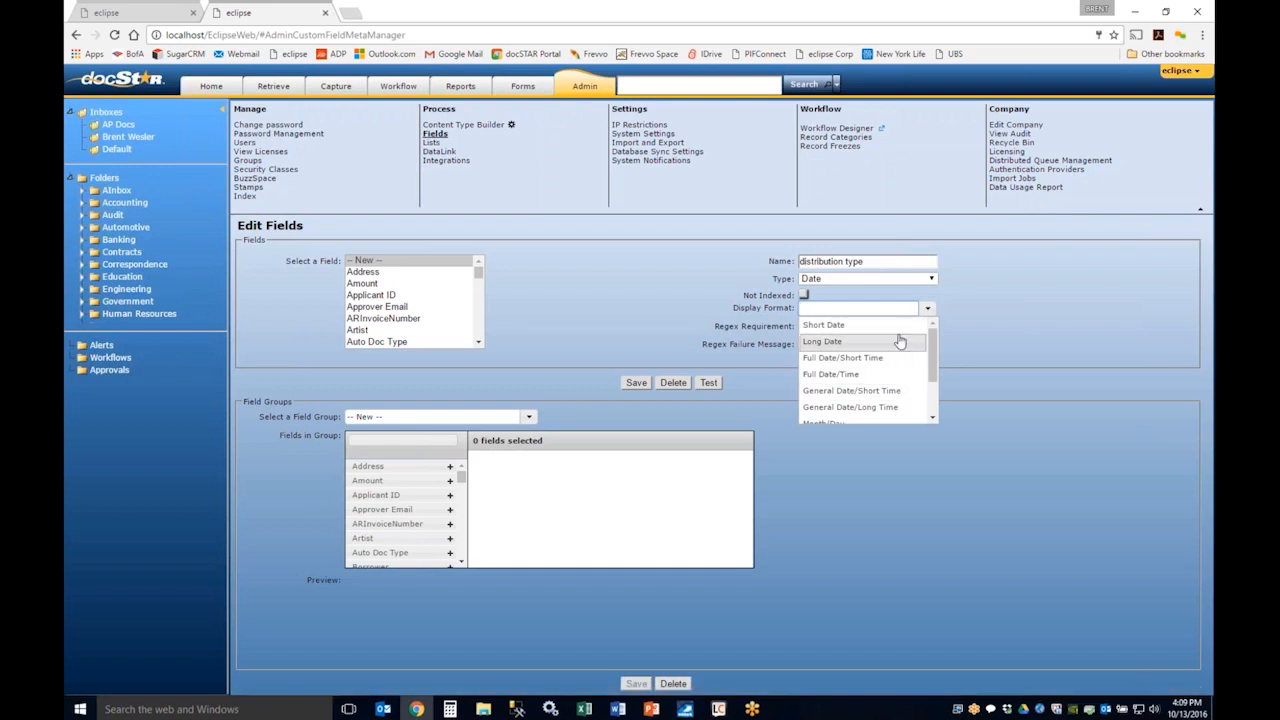
{"action": "left_click", "coordinate": [979, 327]}
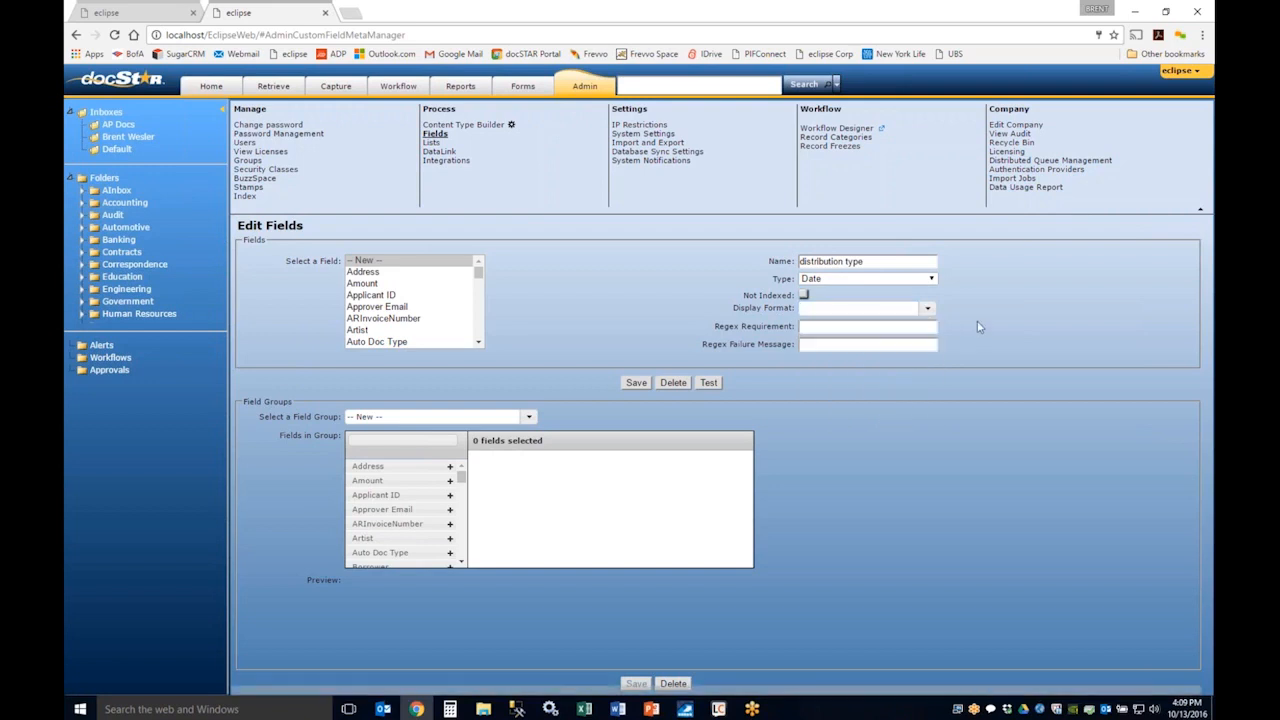
{"action": "left_click", "coordinate": [830, 279]}
{"action": "left_click", "coordinate": [830, 302]}
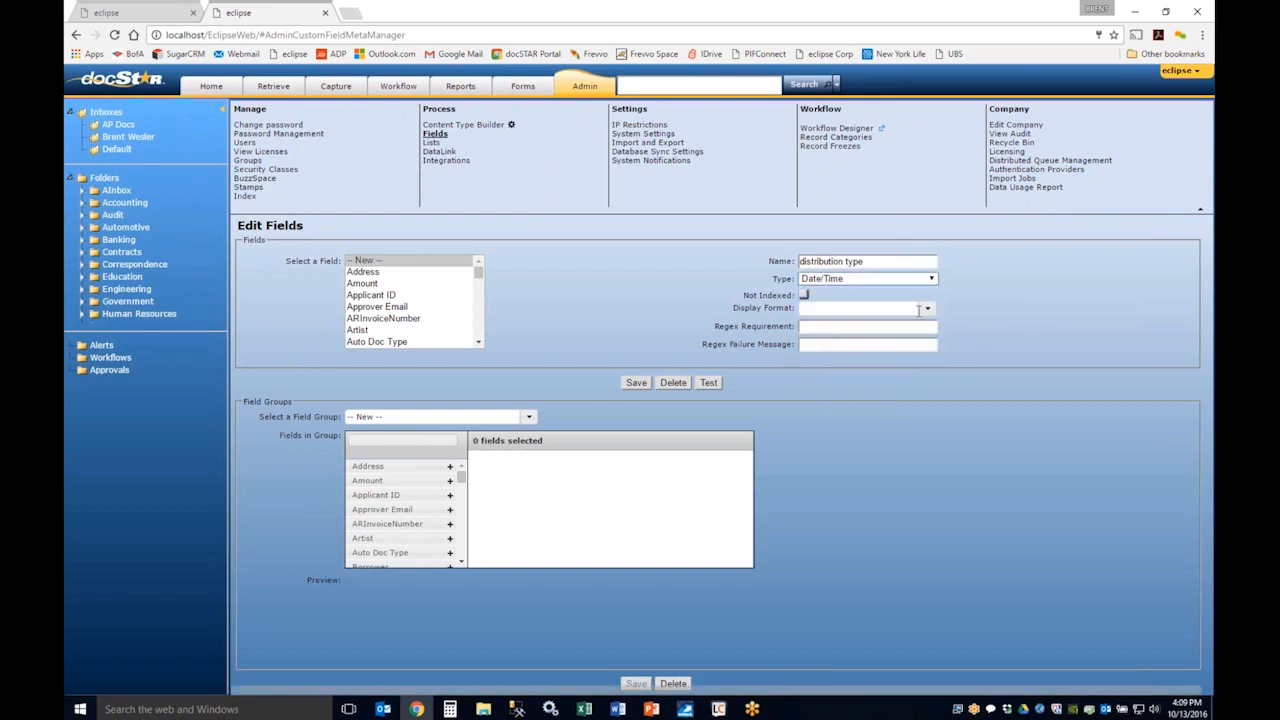
{"action": "left_click", "coordinate": [927, 311]}
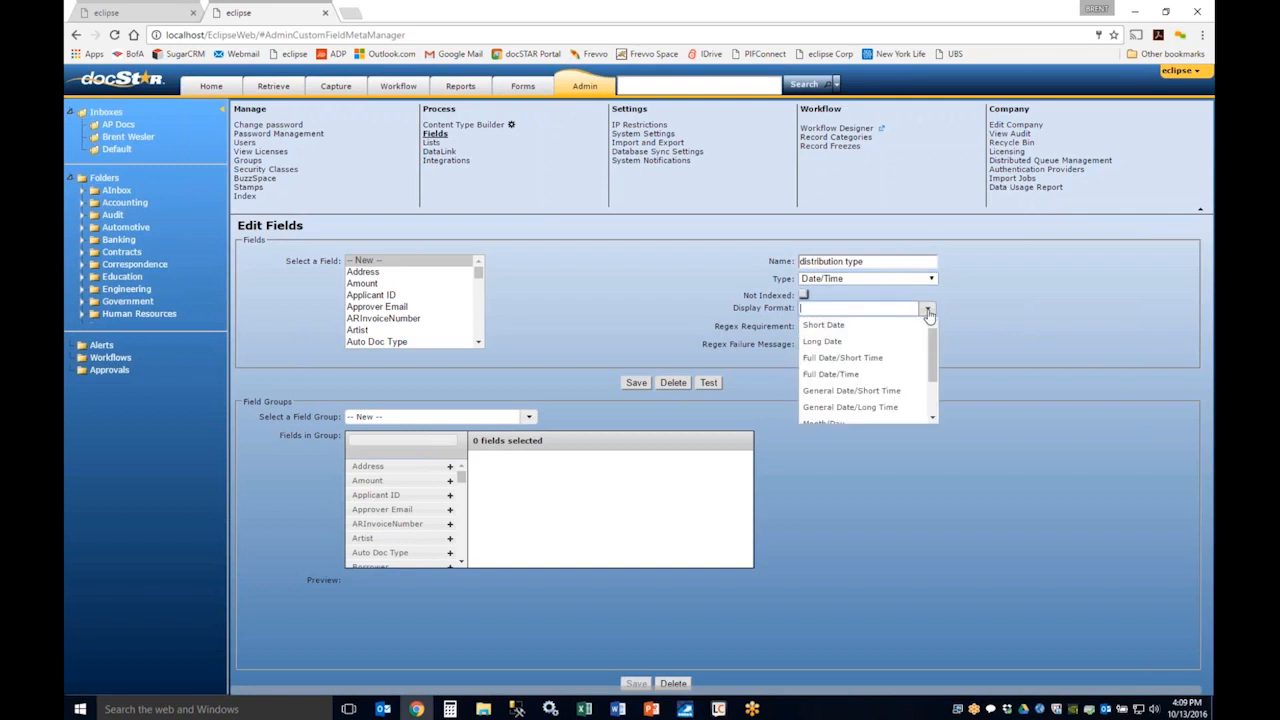
{"action": "left_click", "coordinate": [988, 319]}
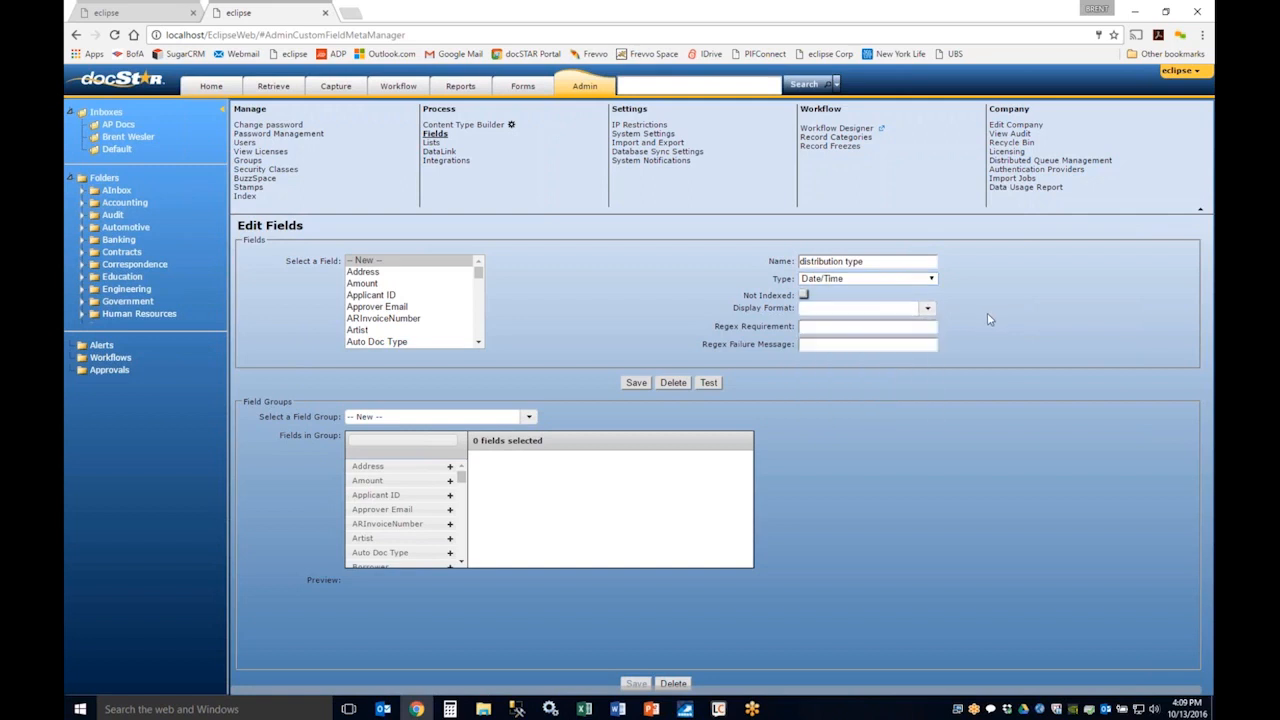
Step: Try the List type for the new field and check which lists can be assigned to it
{"action": "left_click", "coordinate": [933, 279]}
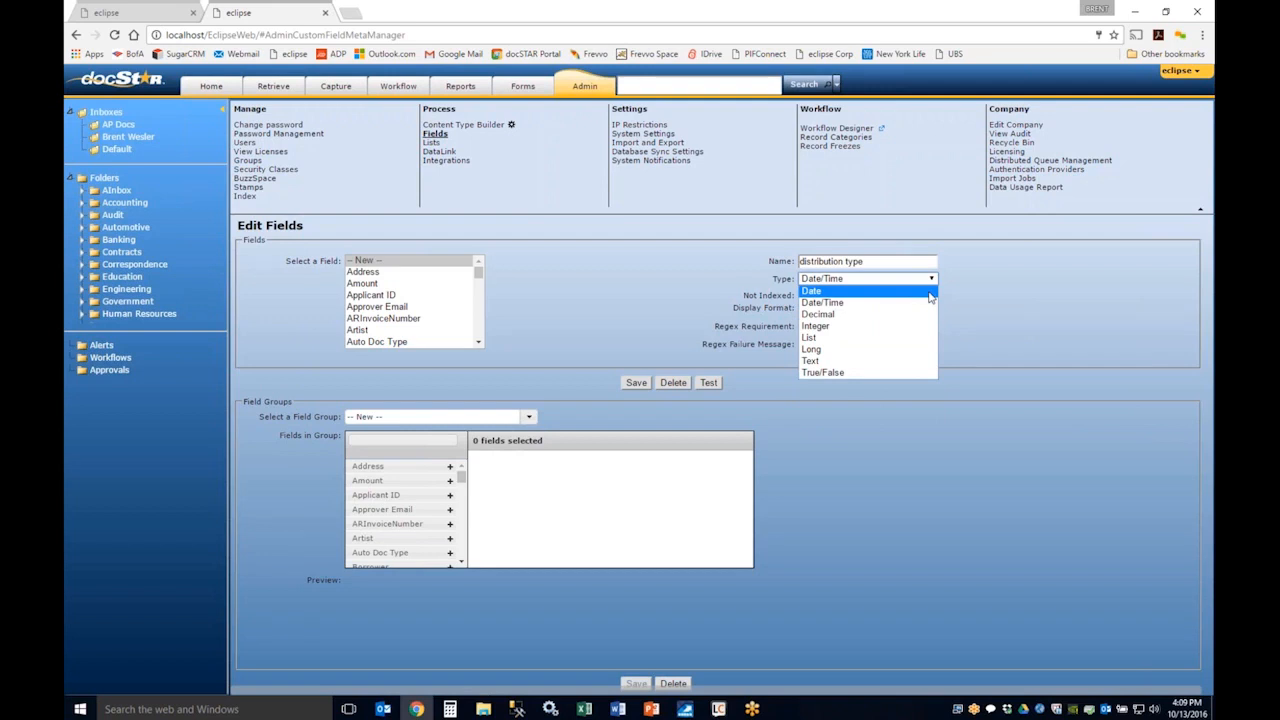
{"action": "left_click", "coordinate": [880, 343]}
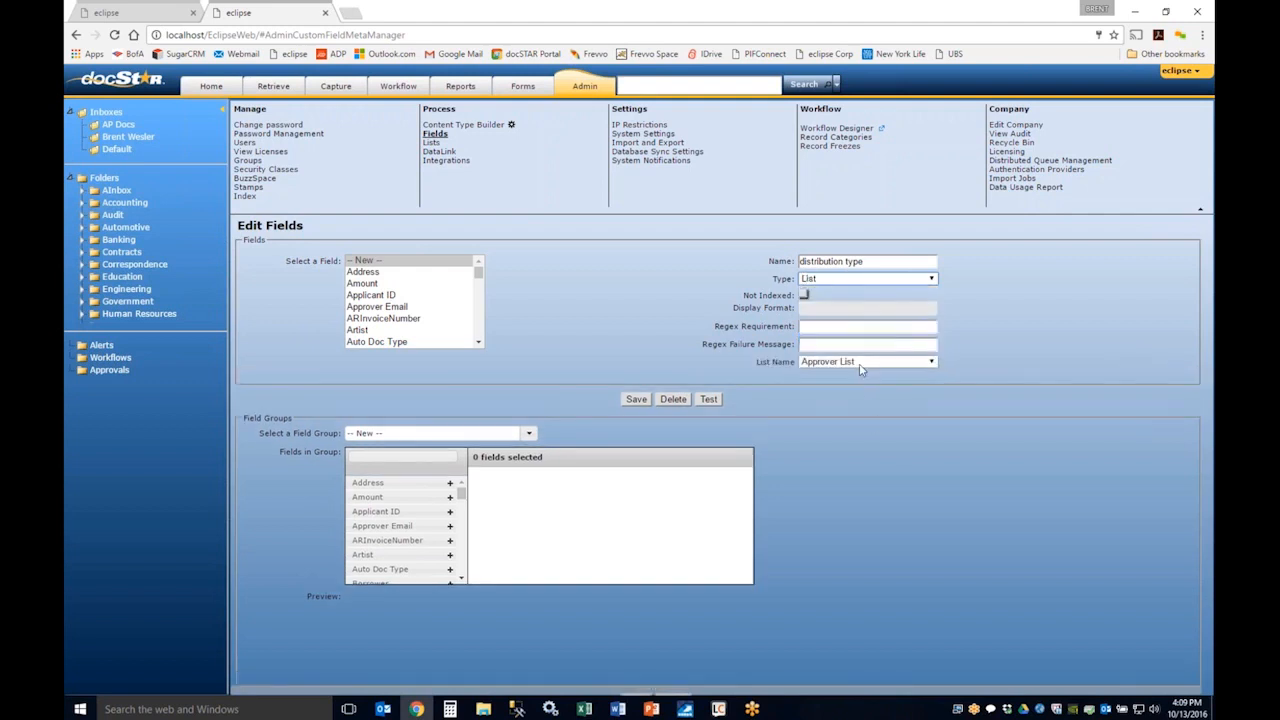
{"action": "left_click", "coordinate": [860, 363]}
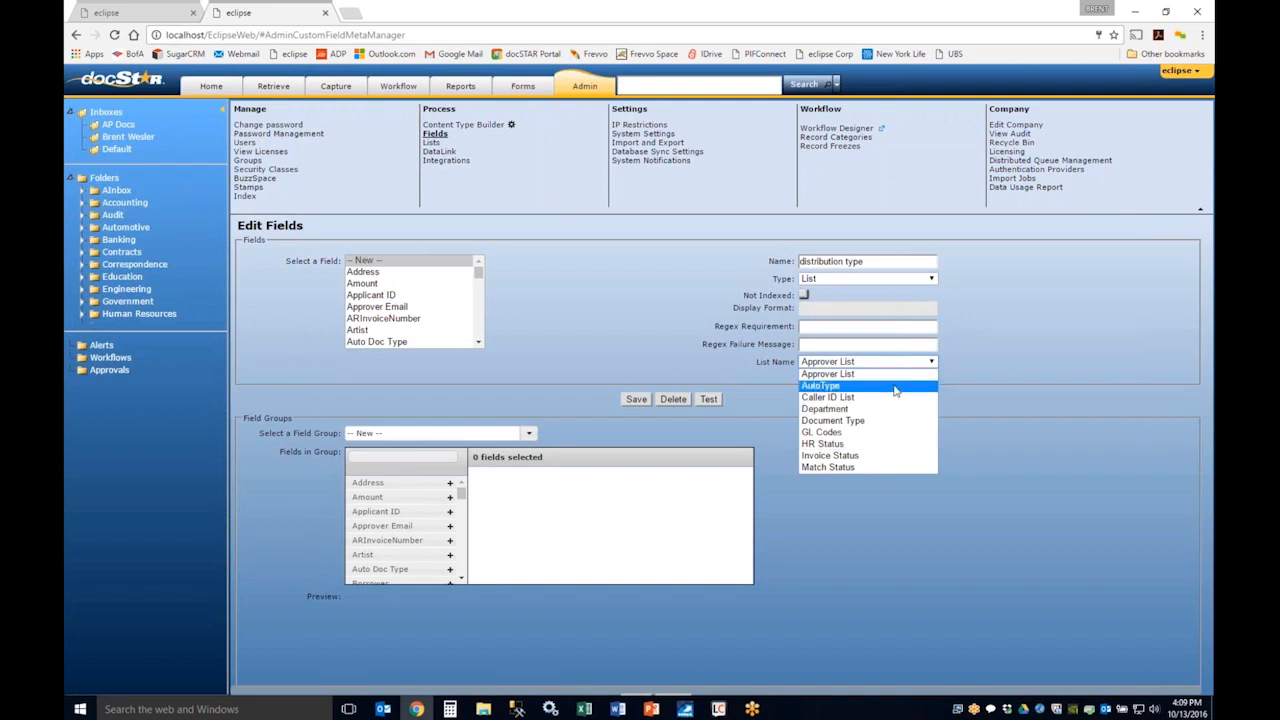
{"action": "left_click", "coordinate": [630, 295]}
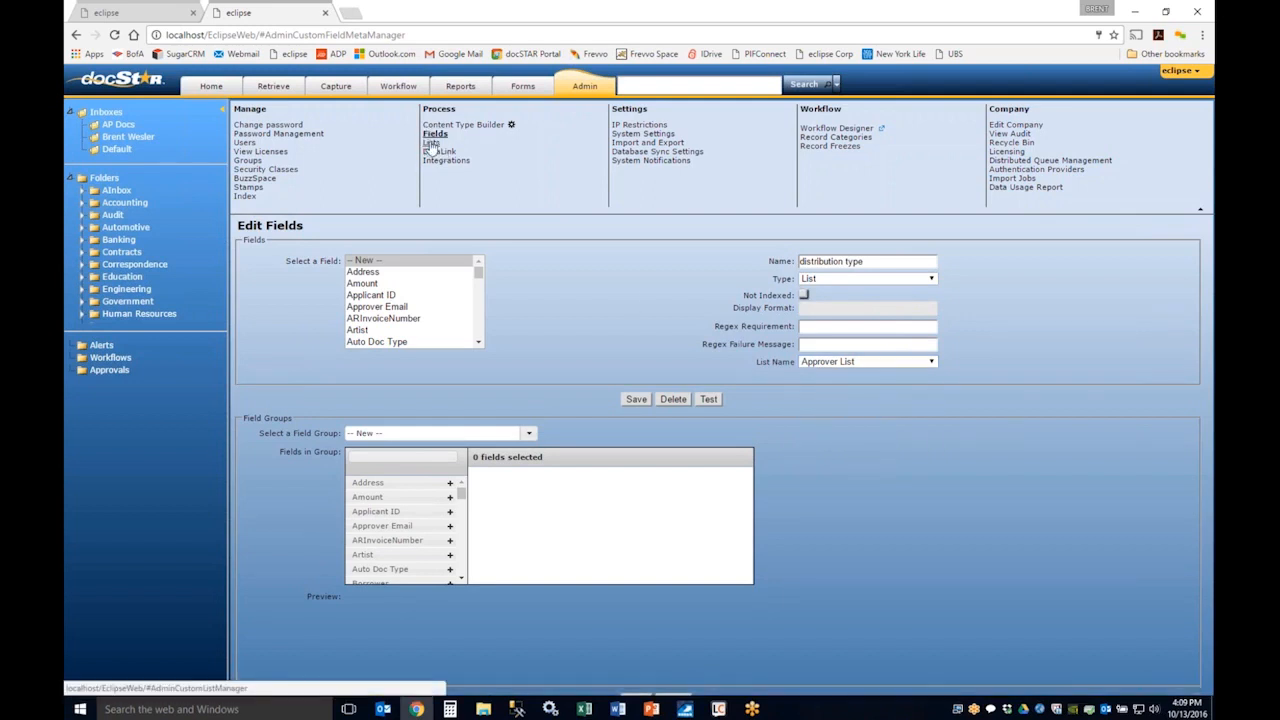
Step: Set the new field's type to Text and check the remaining type choices, including True/False, keeping Text
{"action": "left_click", "coordinate": [932, 280]}
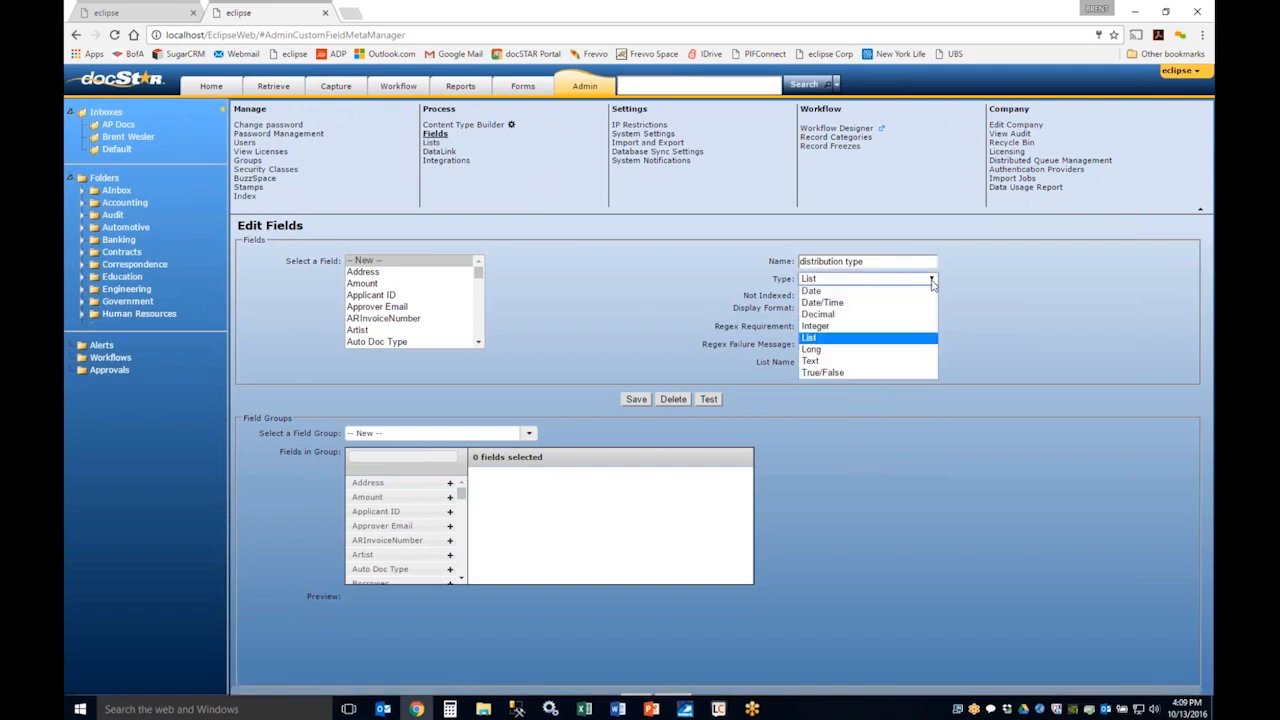
{"action": "left_click", "coordinate": [902, 362]}
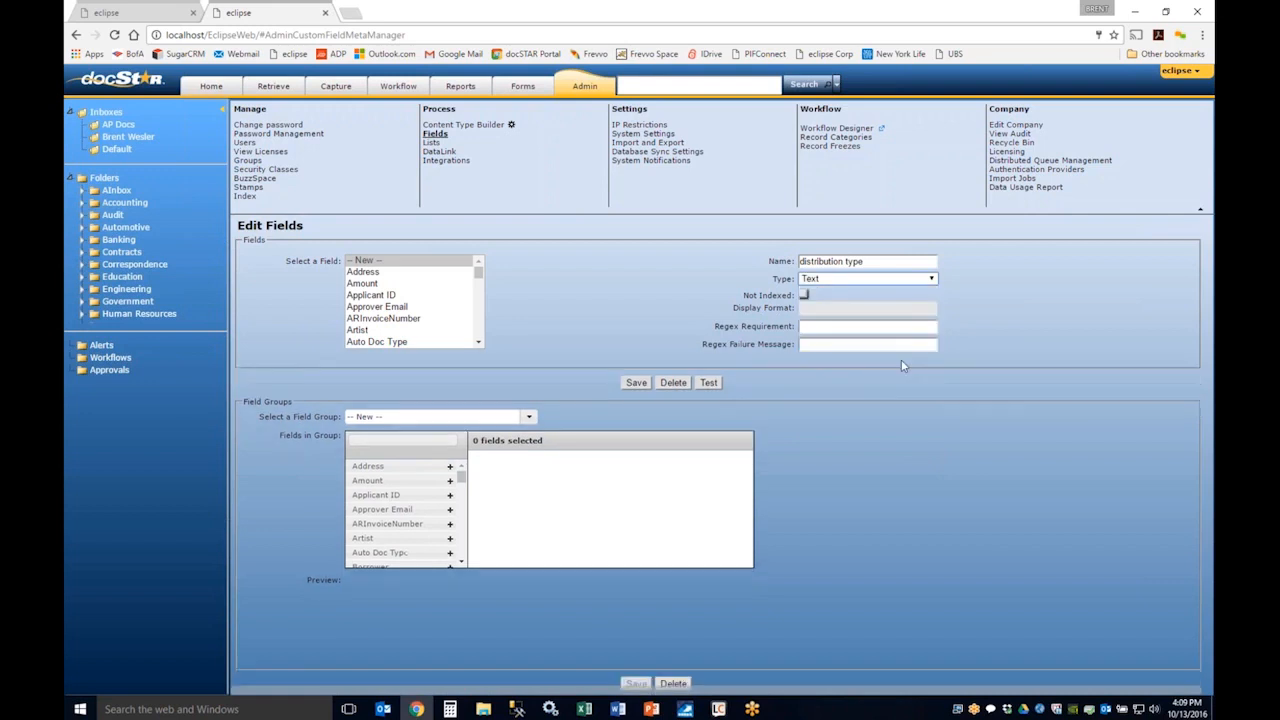
{"action": "left_click", "coordinate": [849, 281]}
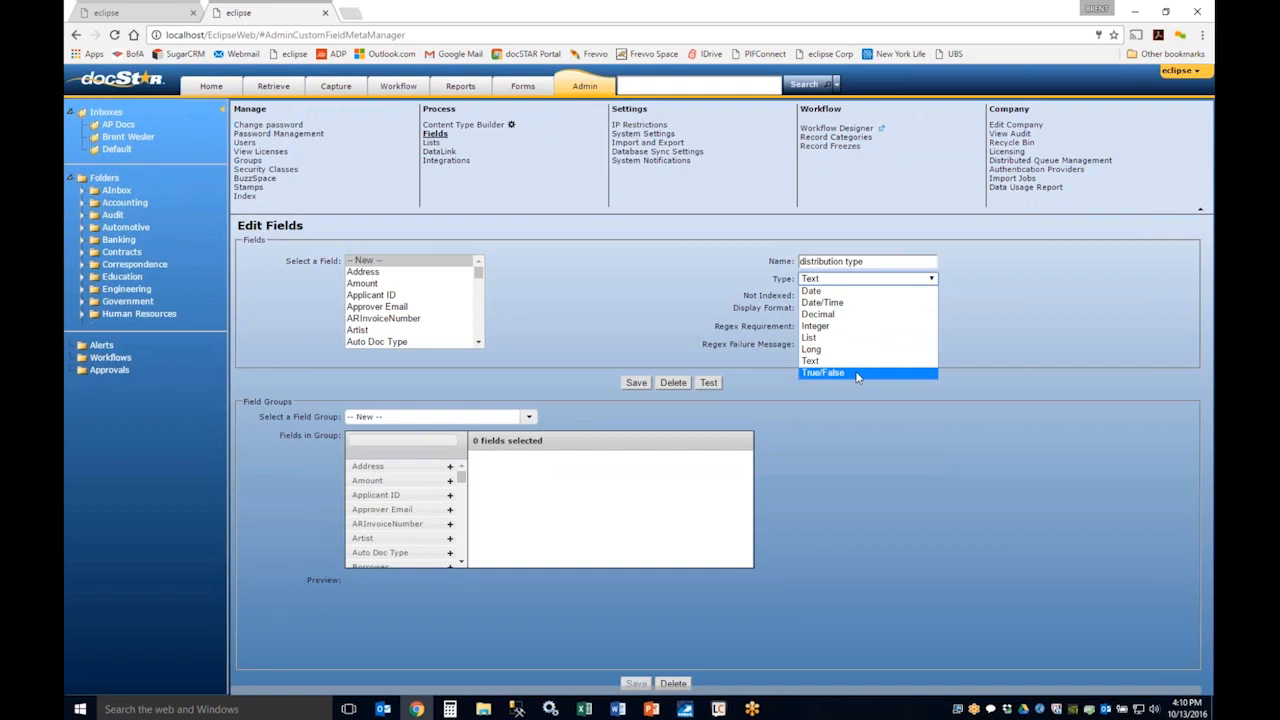
{"action": "left_click", "coordinate": [896, 362]}
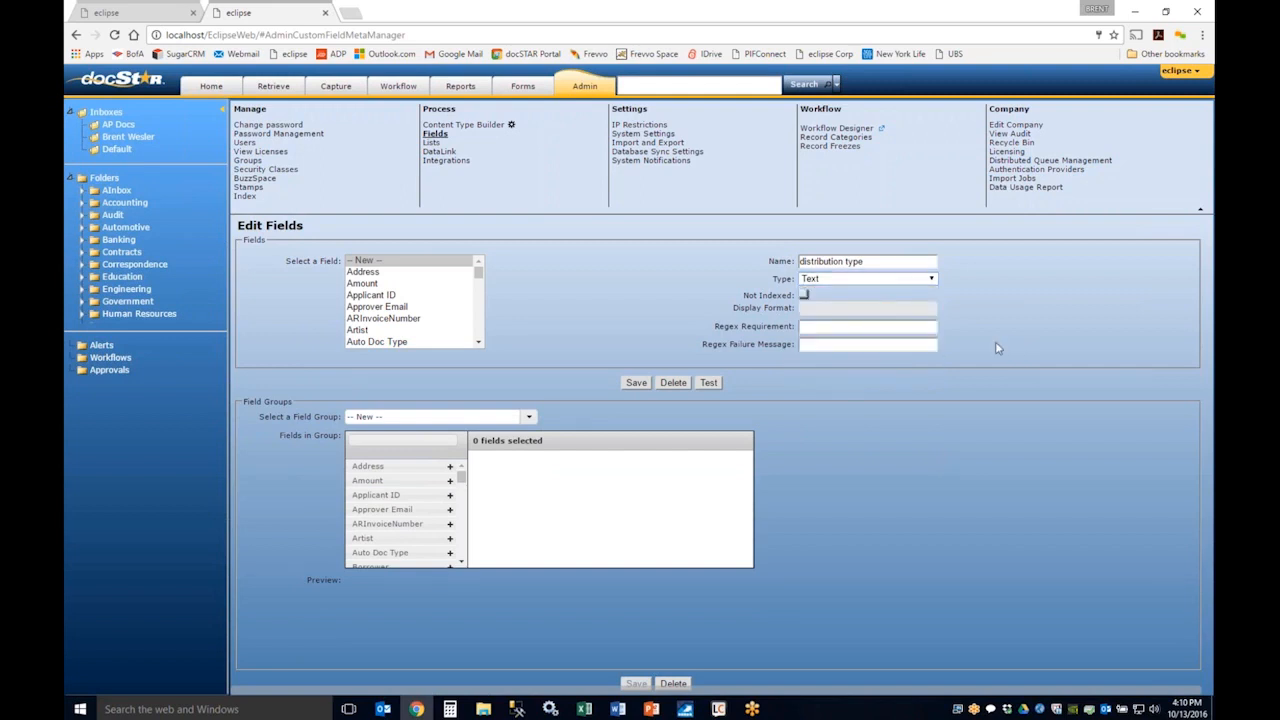
Step: Save the new distribution type field and select it in the list of existing fields
{"action": "left_click", "coordinate": [641, 385]}
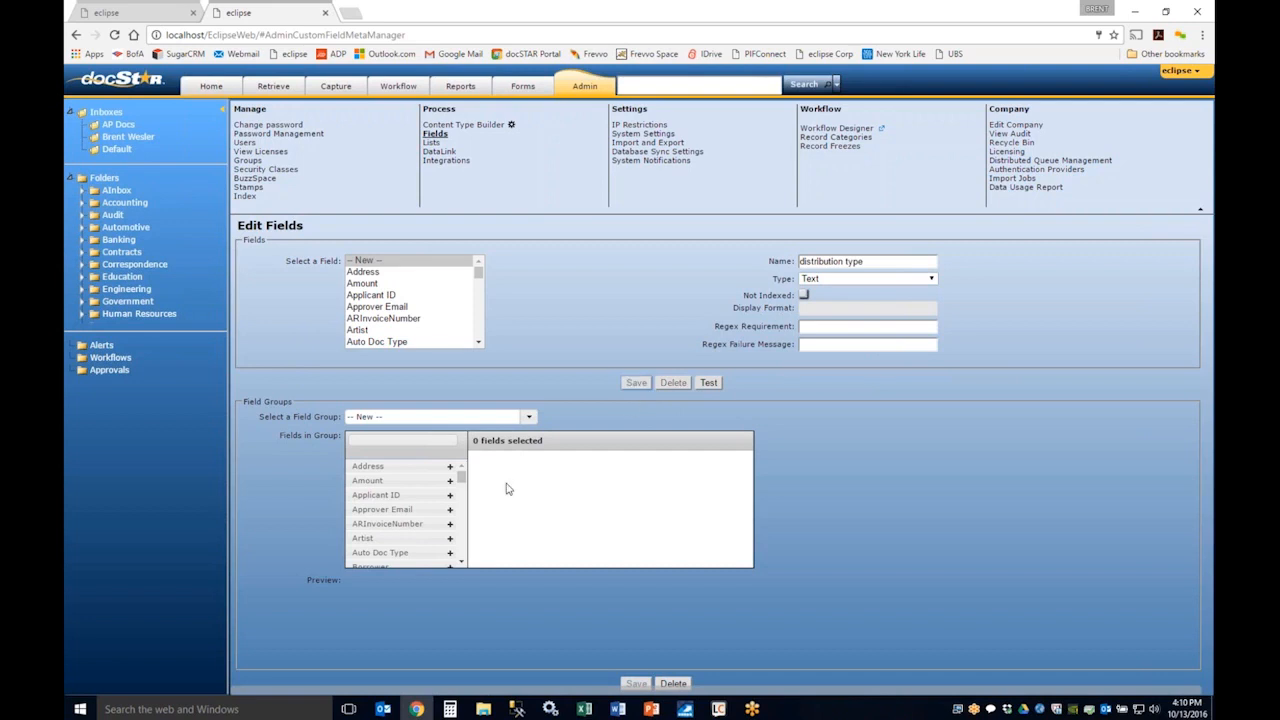
{"action": "left_click", "coordinate": [478, 275]}
{"action": "left_click_drag", "start_coordinate": [478, 275], "coordinate": [476, 292]}
{"action": "left_click", "coordinate": [425, 321]}
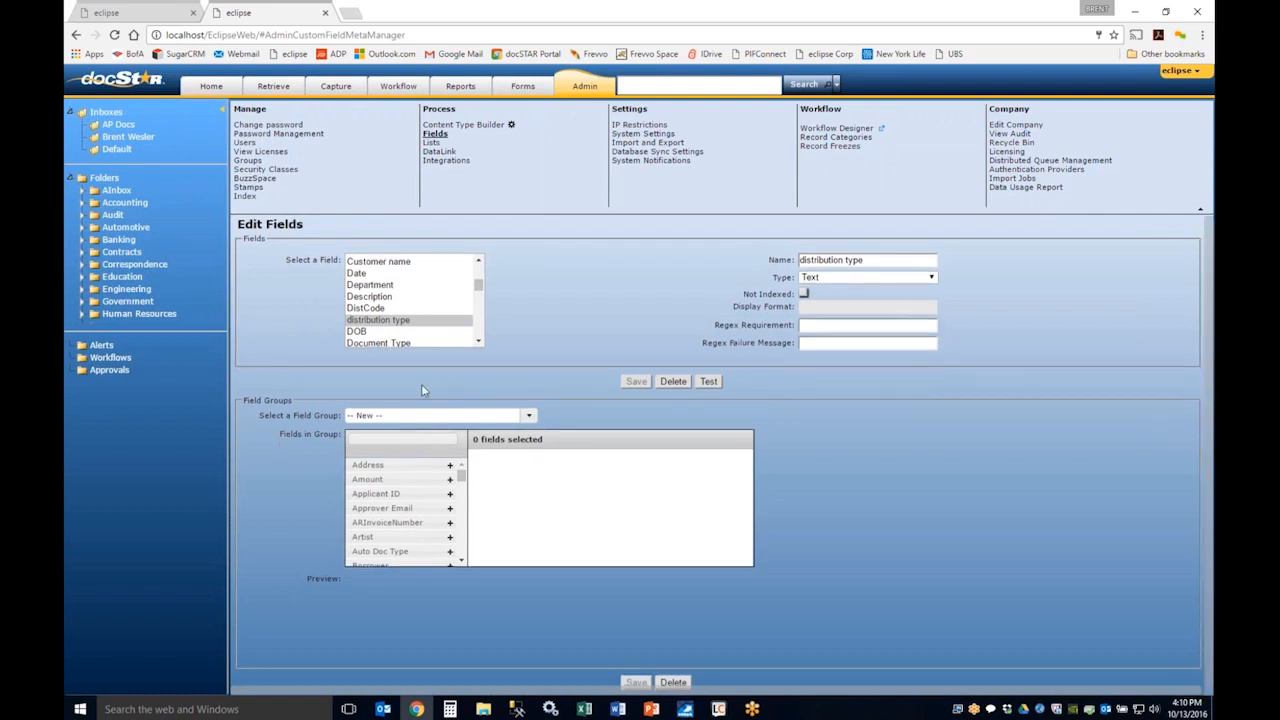
Step: Load the AP Invoice Line Items field group and check its selected fields and table preview
{"action": "left_click", "coordinate": [529, 417]}
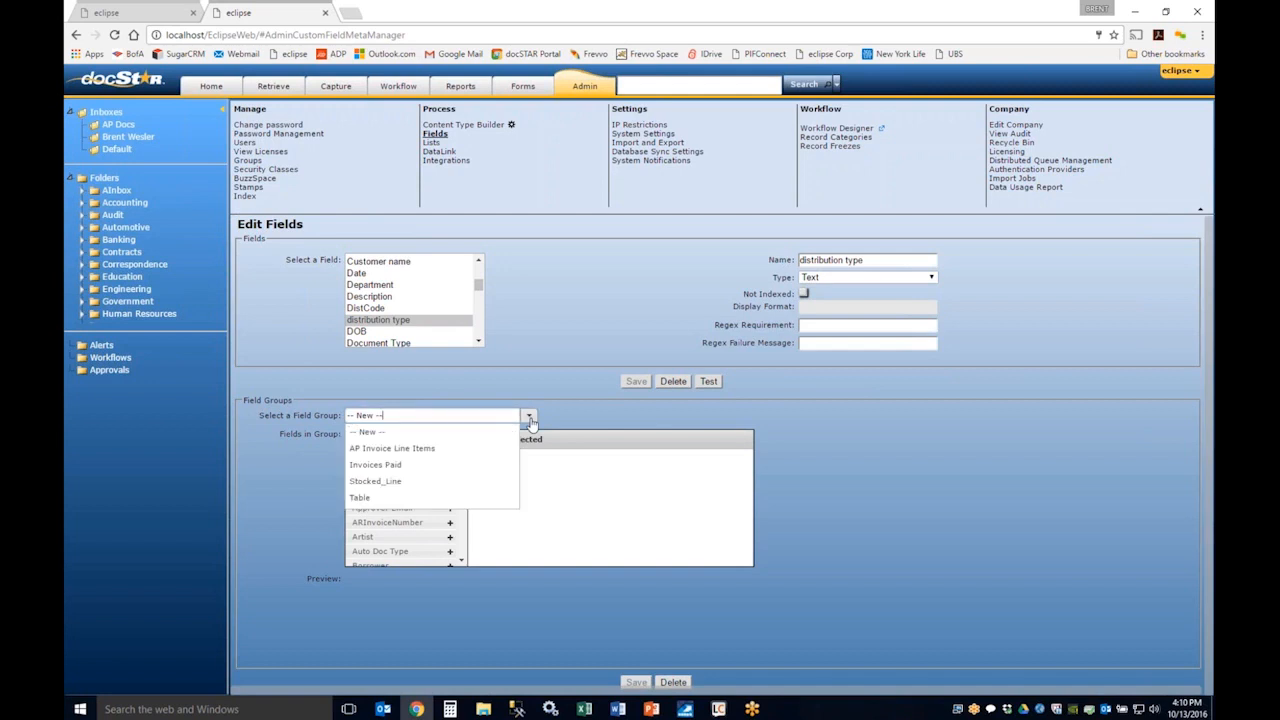
{"action": "left_click", "coordinate": [463, 451]}
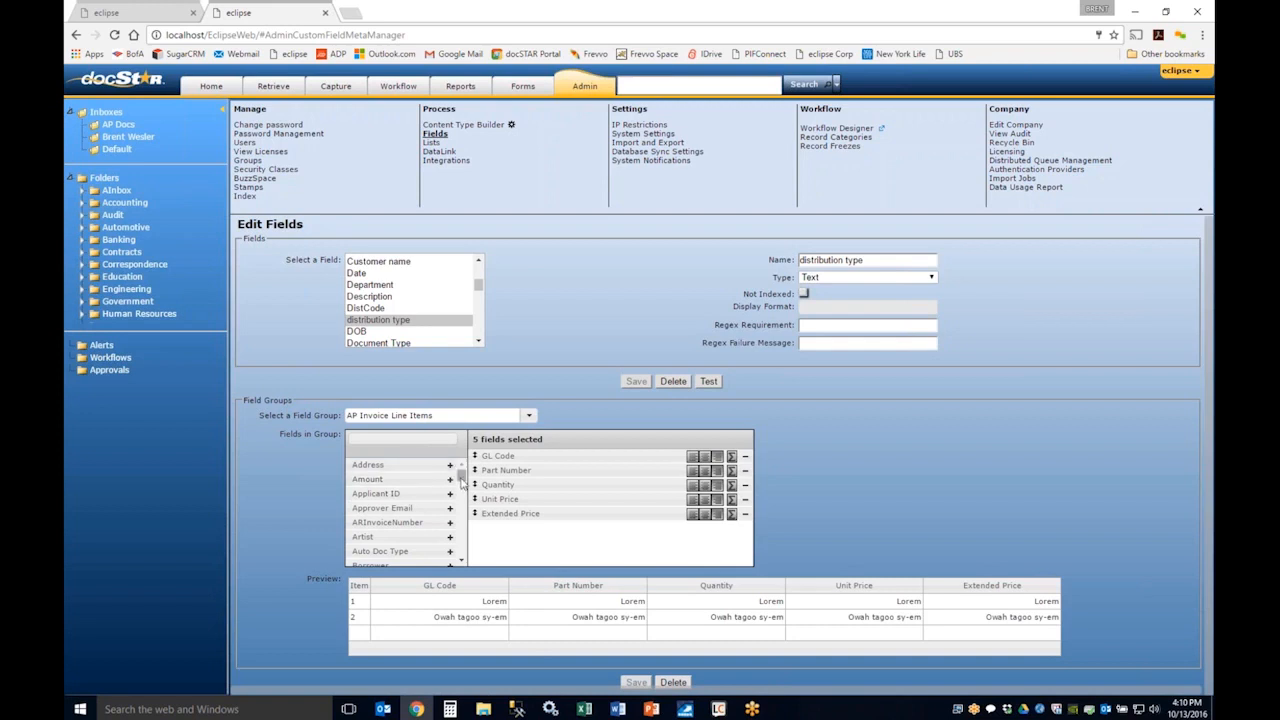
{"action": "scroll", "coordinate": [351, 481], "scroll_direction": "down", "scroll_amount": 1}
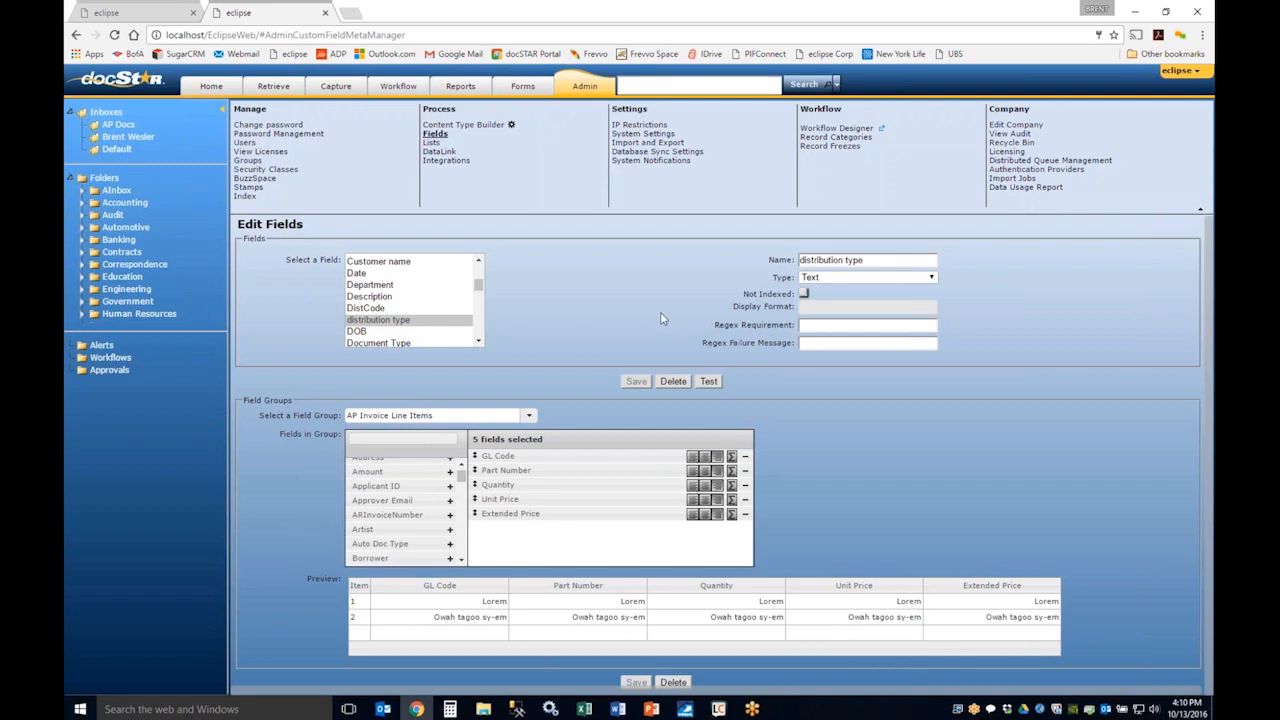
Step: Go to the Lists administration page and name a new list "dist list"
{"action": "left_click", "coordinate": [432, 146]}
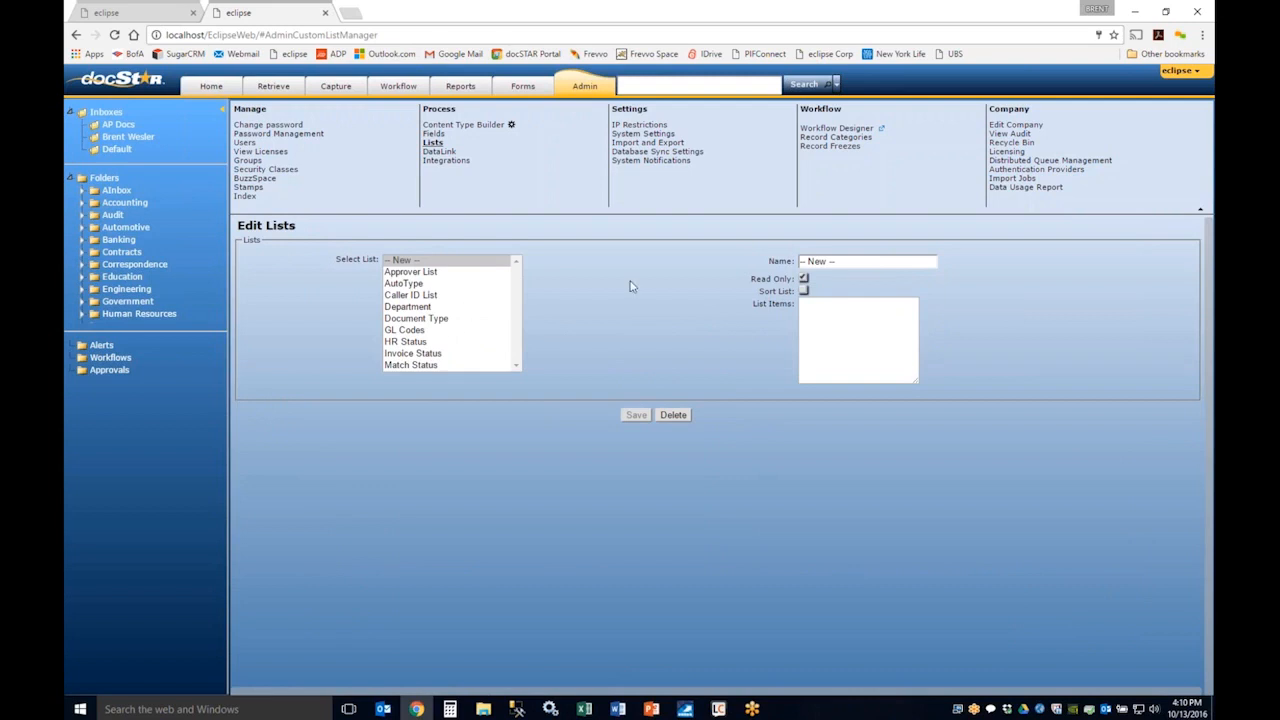
{"action": "triple_click", "coordinate": [843, 261]}
{"action": "type", "text": "d"}
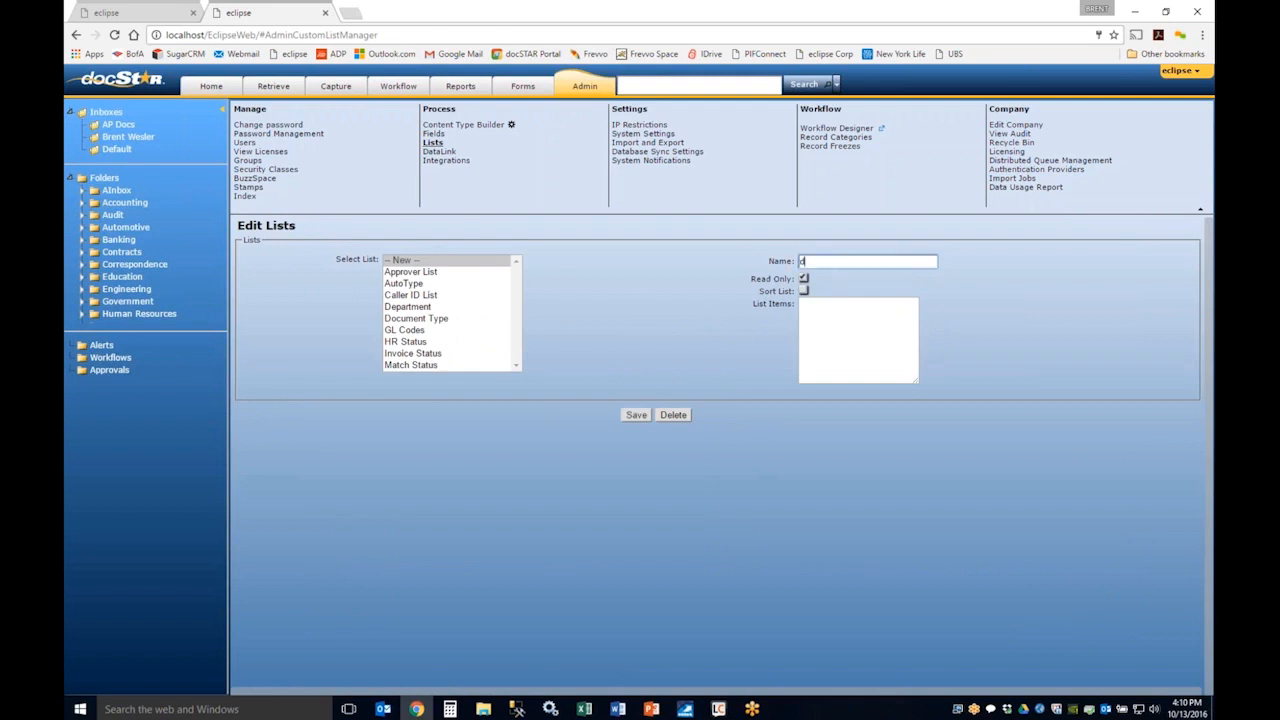
{"action": "type", "text": "ist list"}
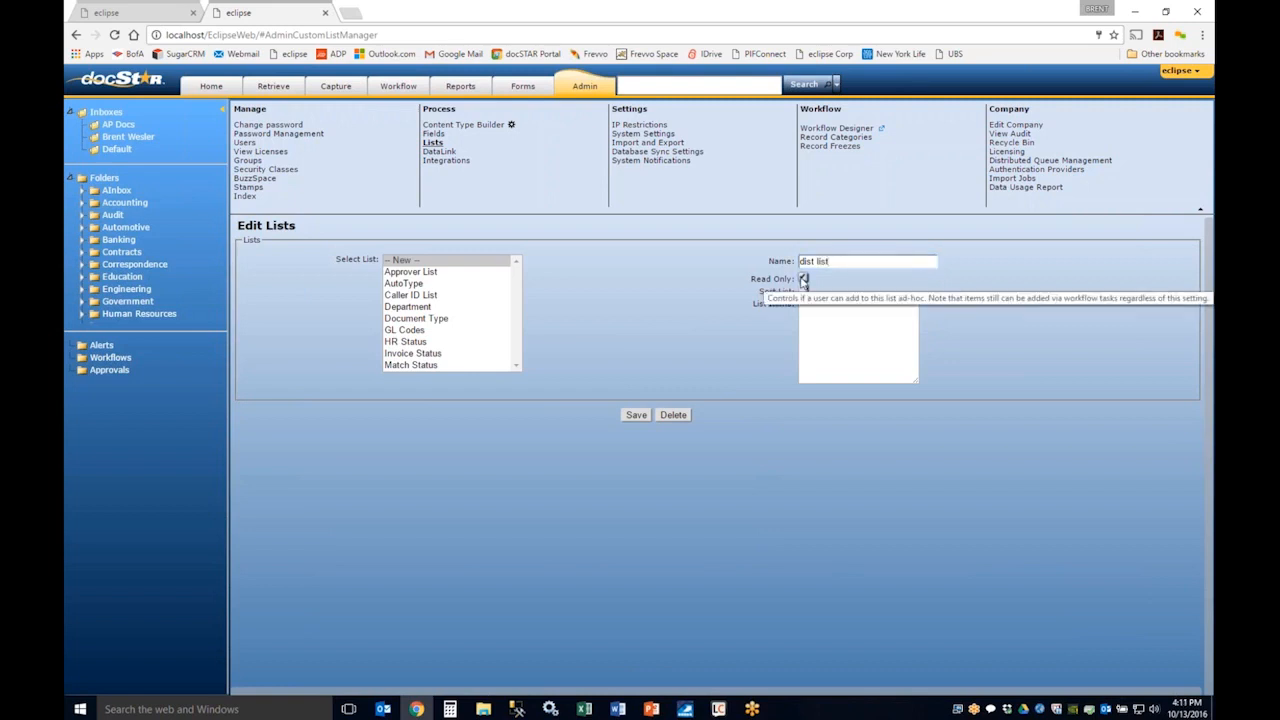
Step: Give the dist list the items A, B, G and D with Read Only off and Sort List on, save it and reopen it
{"action": "left_click", "coordinate": [808, 337]}
{"action": "type", "text": "A"}
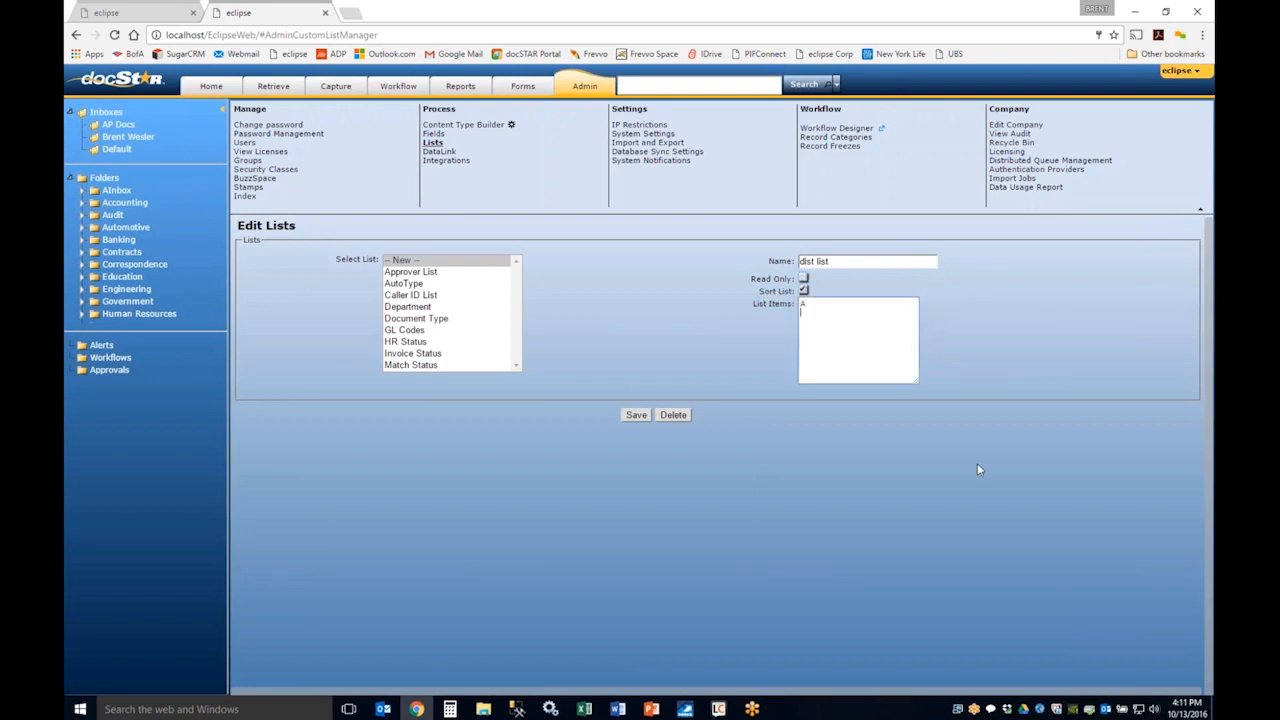
{"action": "key", "text": "Return"}
{"action": "type", "text": "B"}
{"action": "key", "text": "Return"}
{"action": "type", "text": "G "}
{"action": "type", "text": "D"}
{"action": "left_click", "coordinate": [646, 415]}
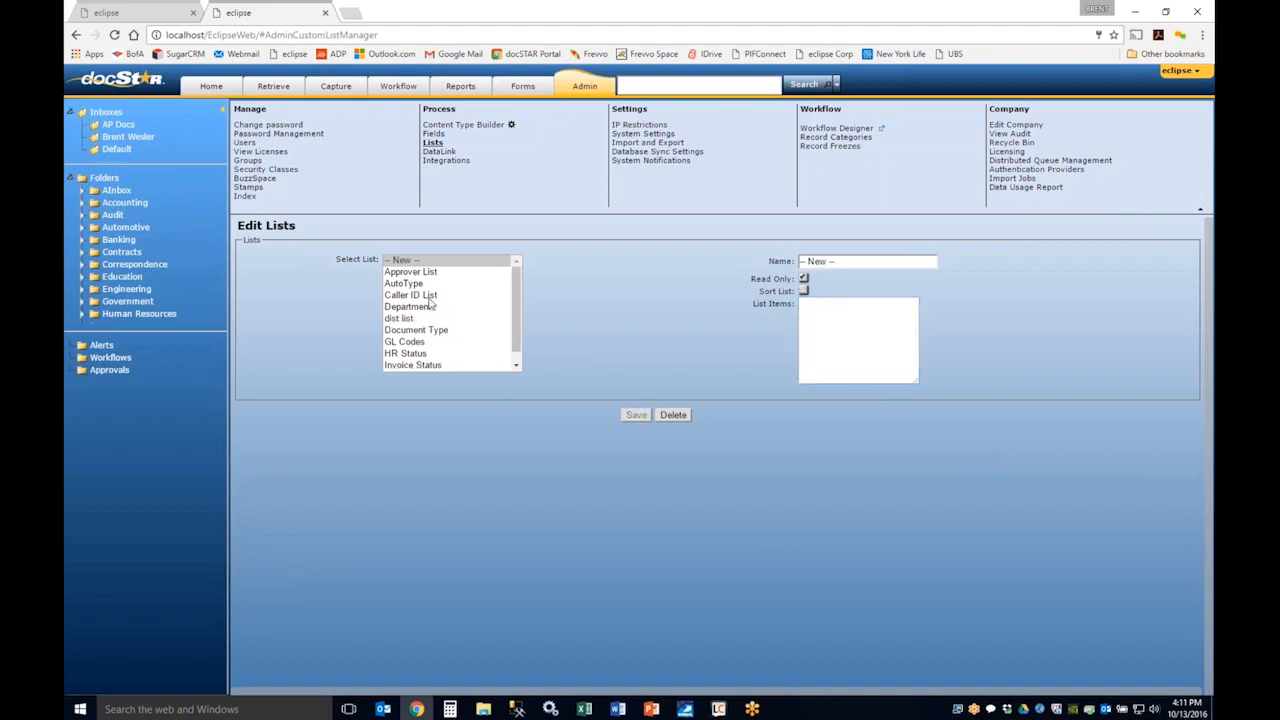
{"action": "left_click", "coordinate": [415, 318]}
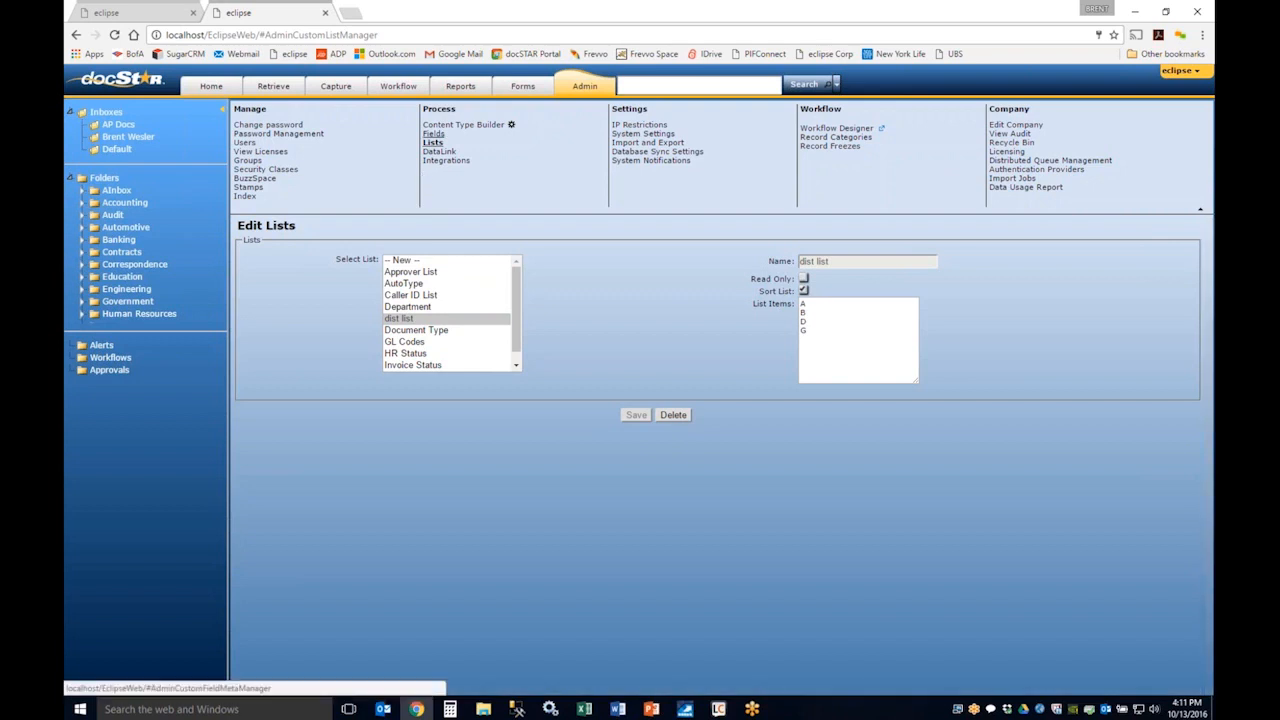
Step: Change the distribution type field to the List type using dist list, and save the field
{"action": "left_click", "coordinate": [434, 133]}
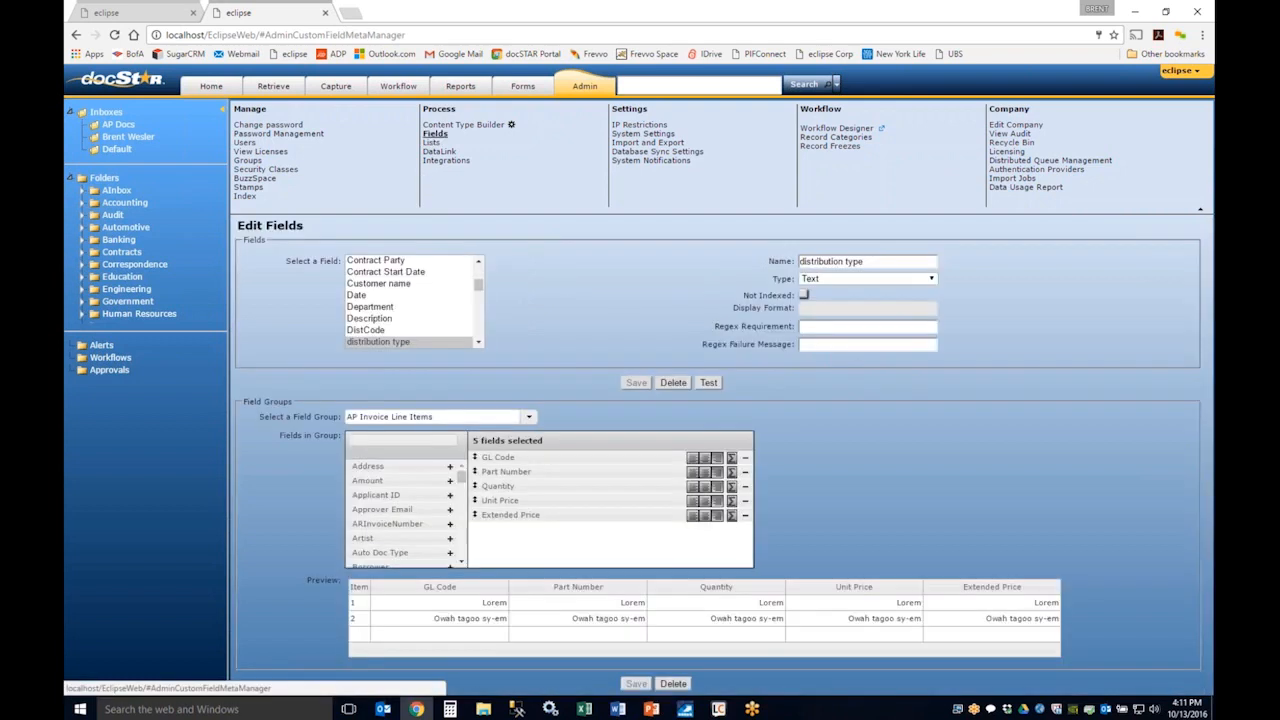
{"action": "left_click", "coordinate": [903, 281]}
{"action": "left_click", "coordinate": [903, 338]}
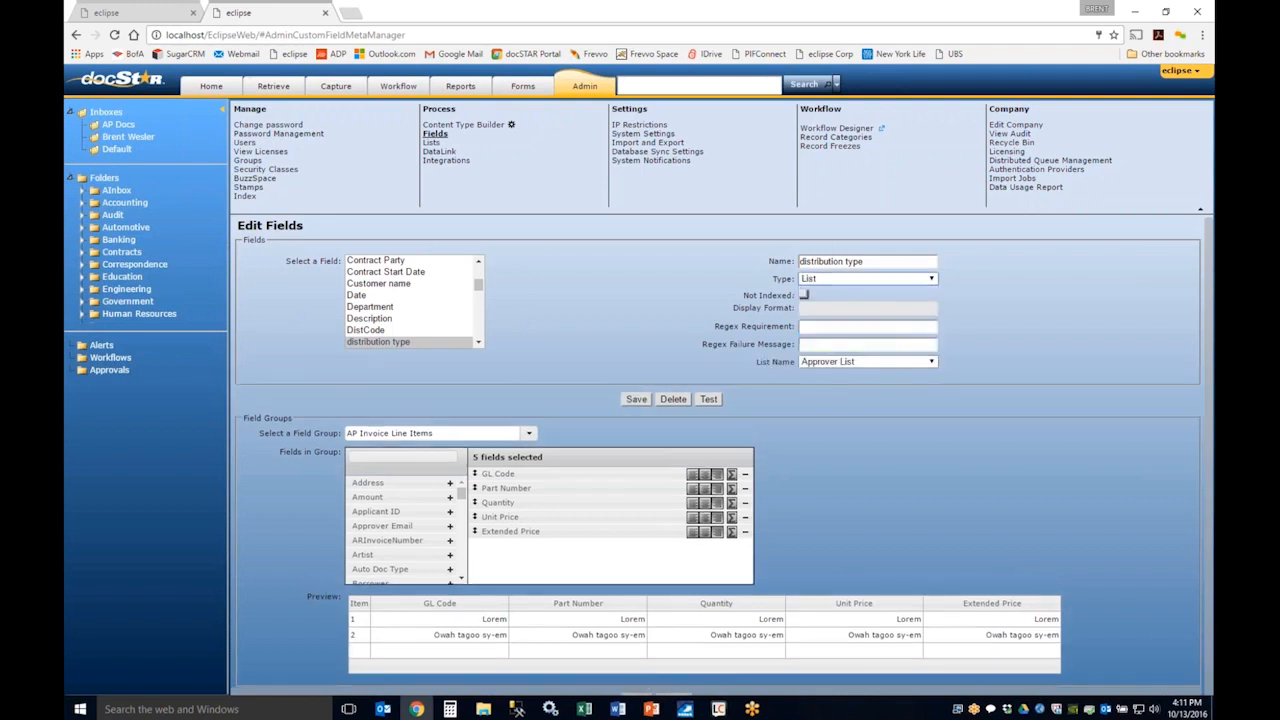
{"action": "left_click", "coordinate": [830, 362]}
{"action": "left_click", "coordinate": [845, 421]}
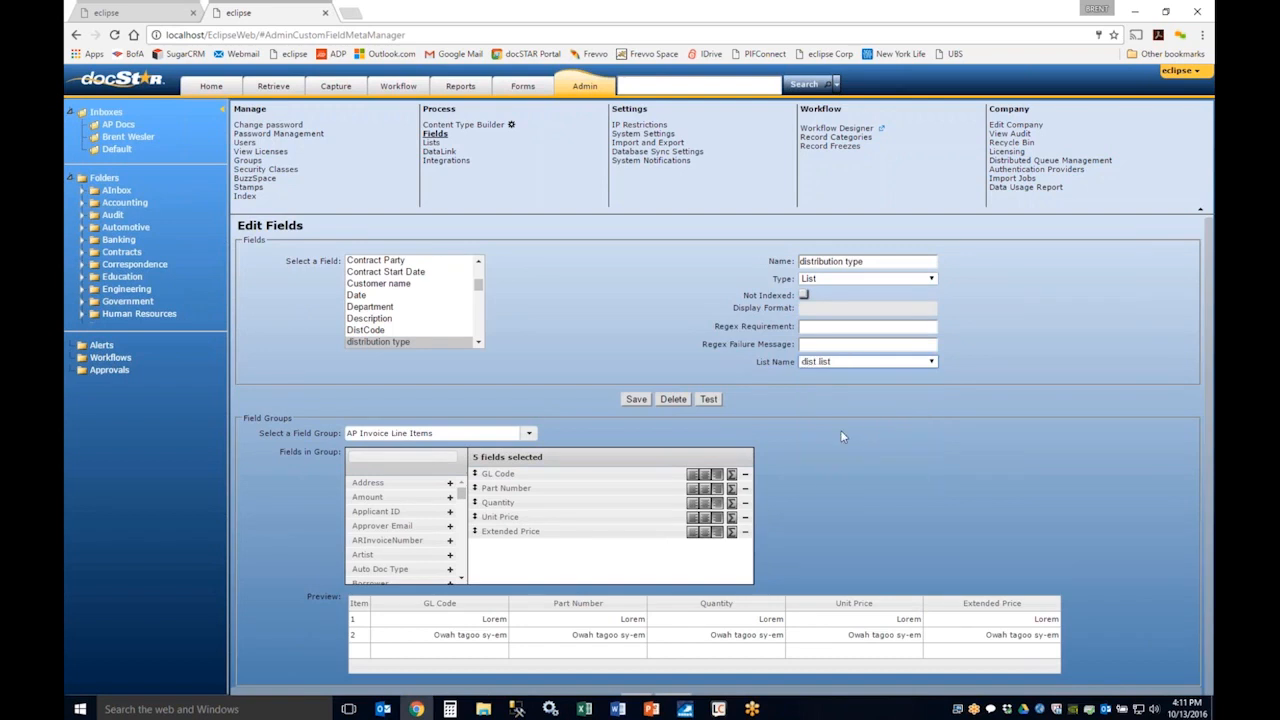
{"action": "left_click", "coordinate": [636, 400]}
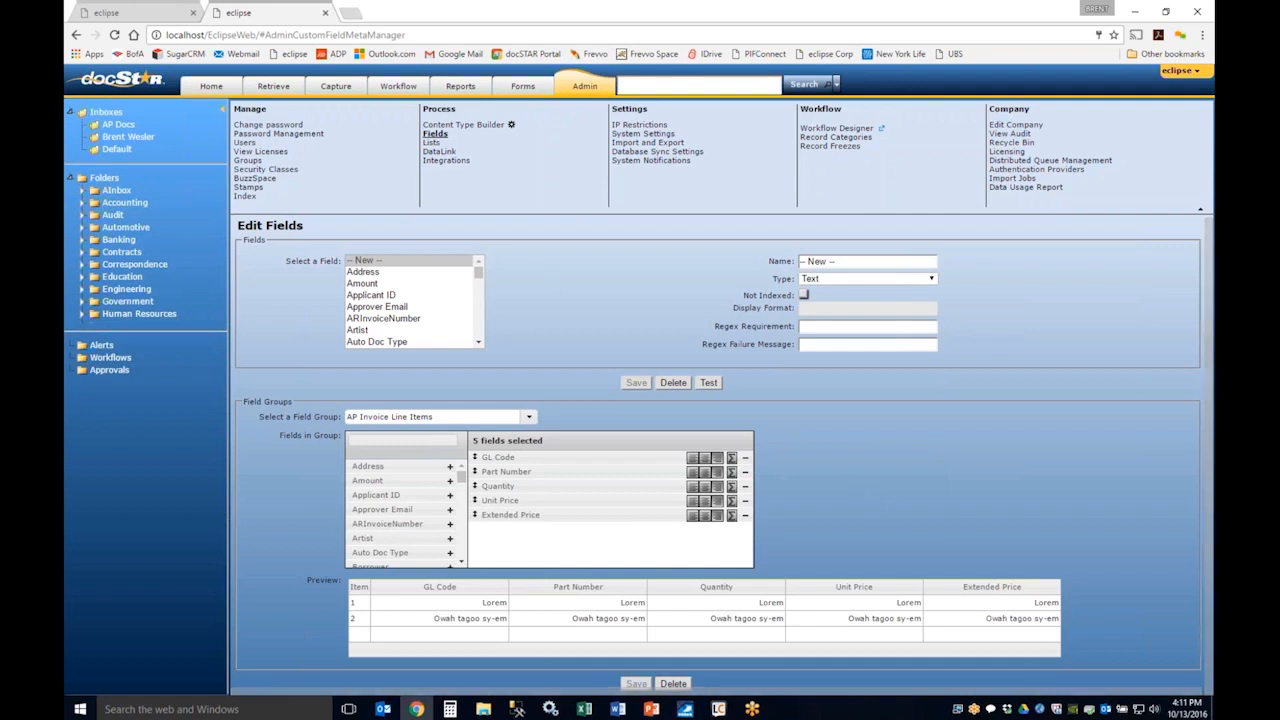
Step: On the Stamps administration page, start a new Image stamp with PIF Logo.PNG as its file
{"action": "left_click", "coordinate": [248, 187]}
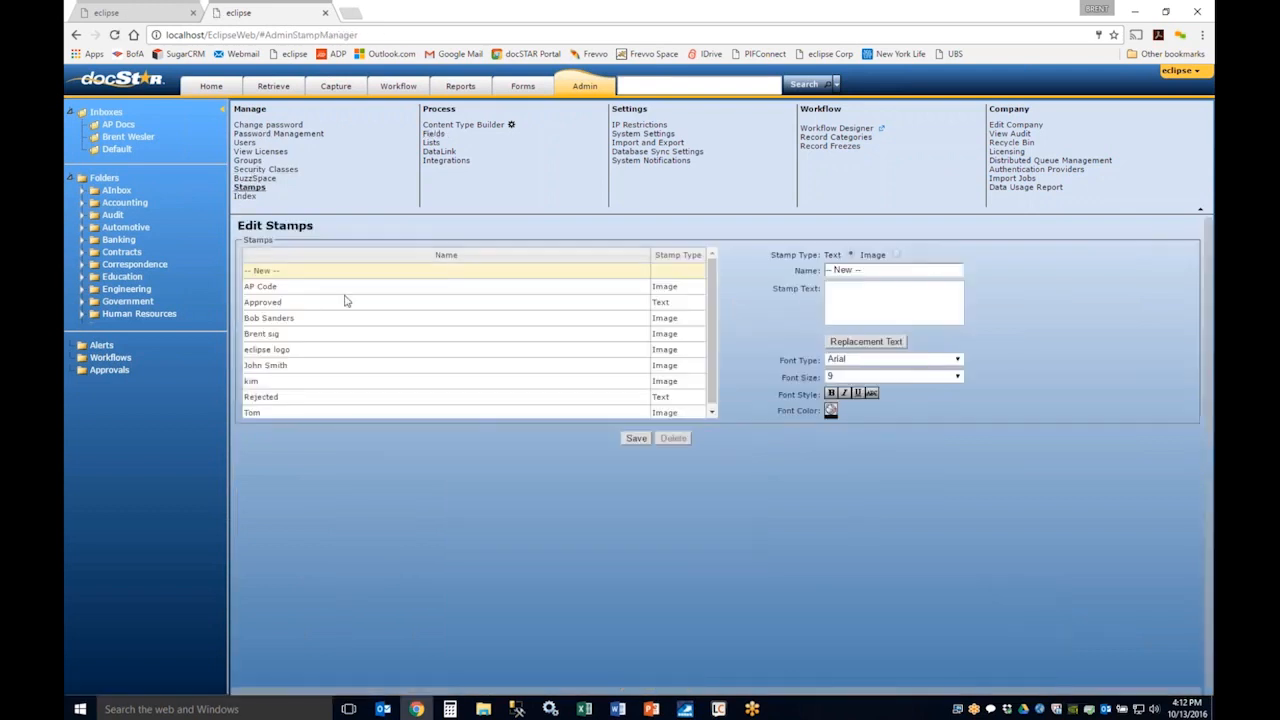
{"action": "left_click", "coordinate": [897, 255]}
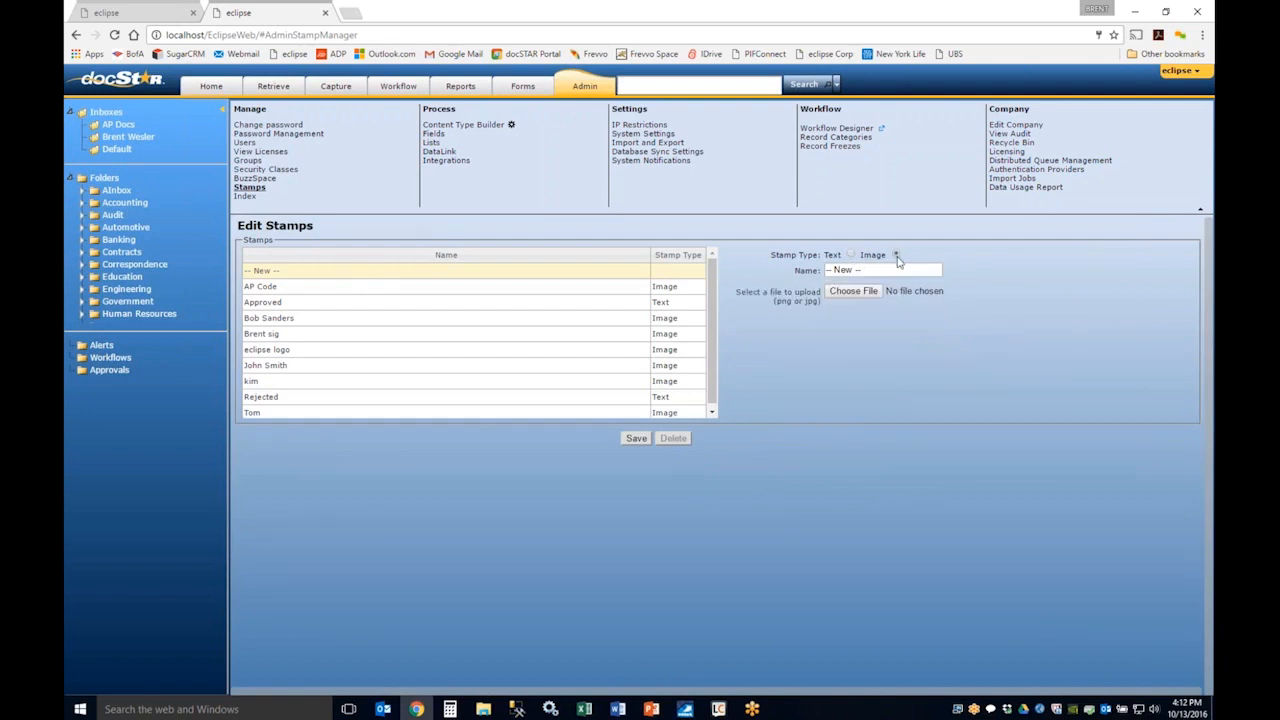
{"action": "left_click", "coordinate": [852, 291]}
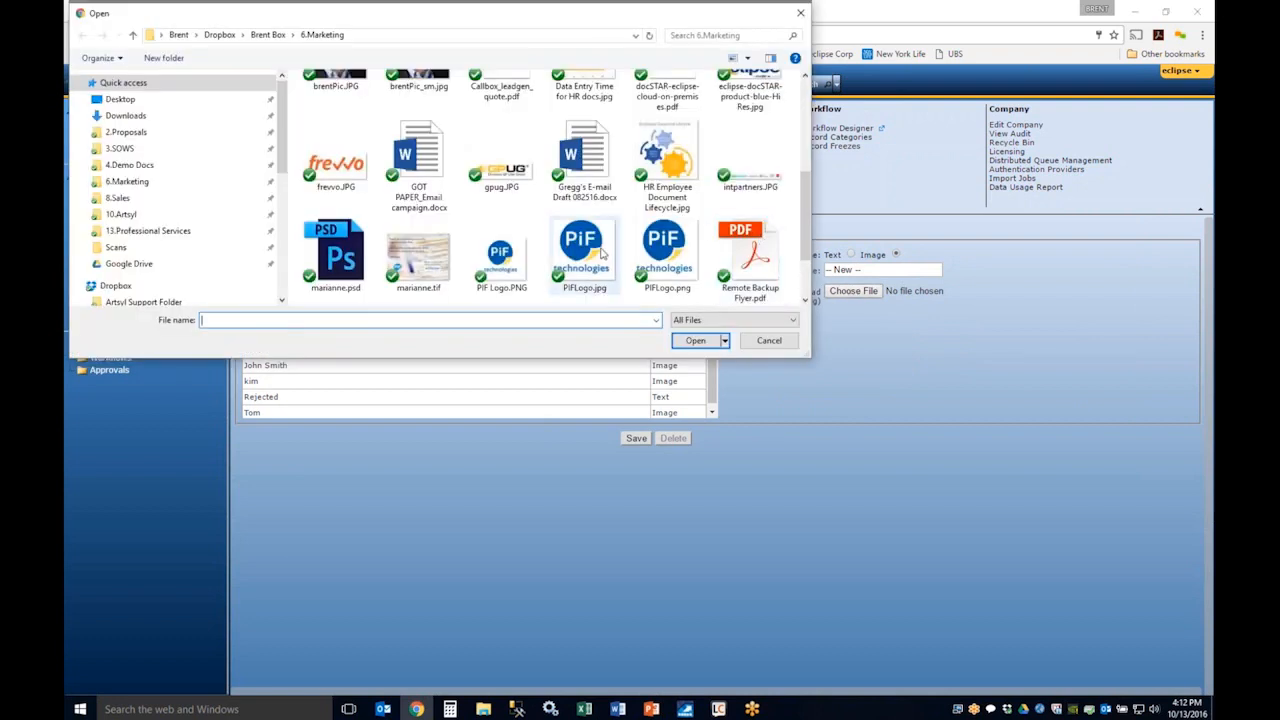
{"action": "double_click", "coordinate": [500, 258]}
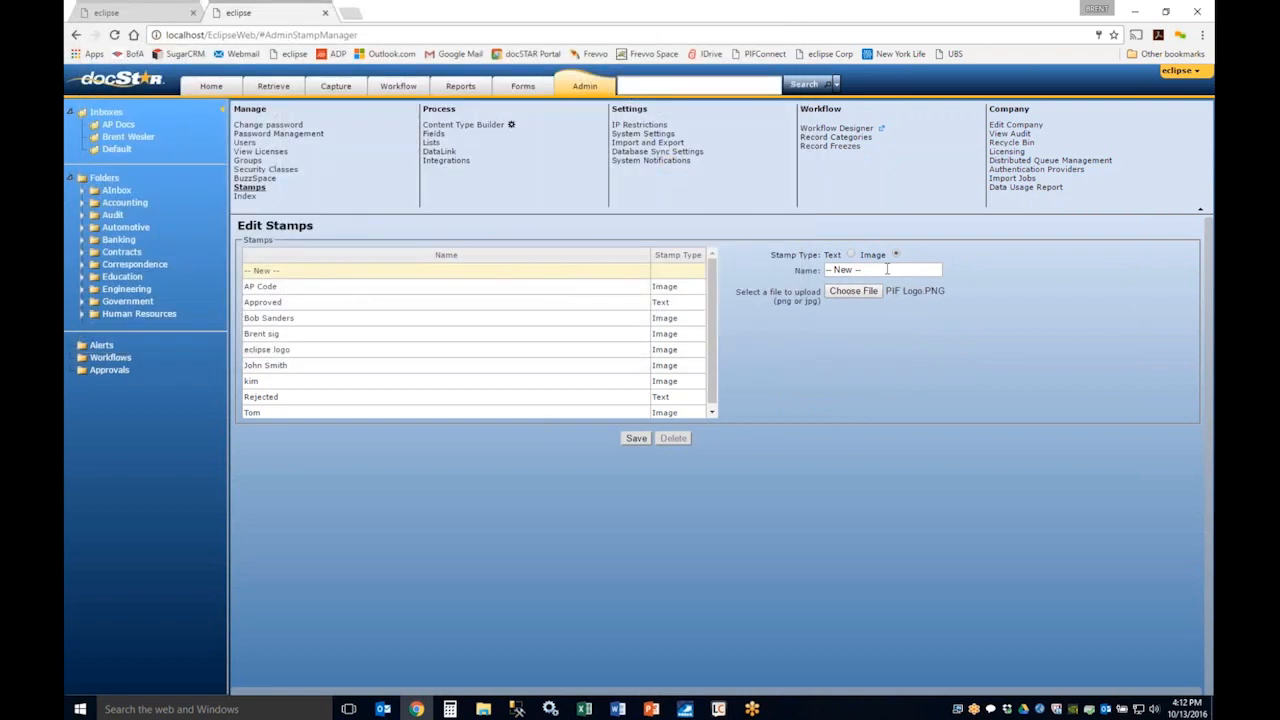
Step: Name the new image stamp "pif logo", save it and select it to check its preview
{"action": "left_click", "coordinate": [887, 270]}
{"action": "type", "text": "Pif logo"}
{"action": "left_click", "coordinate": [634, 440]}
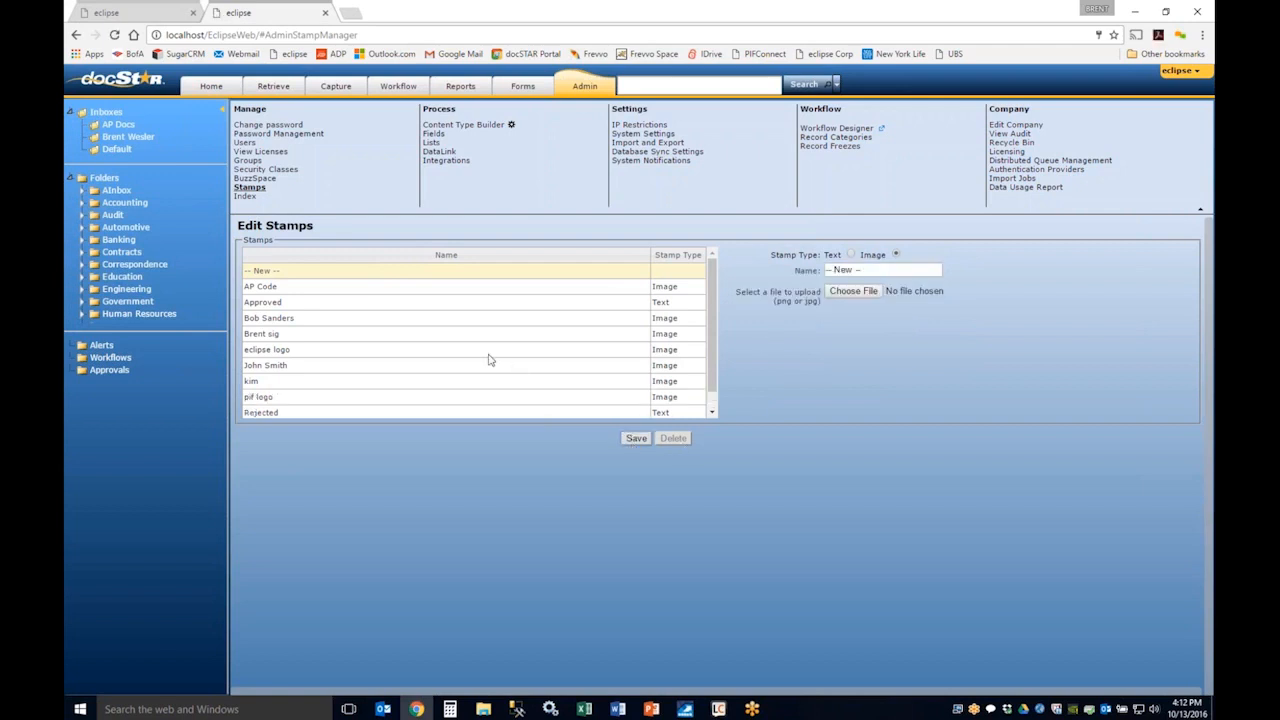
{"action": "left_click", "coordinate": [283, 400]}
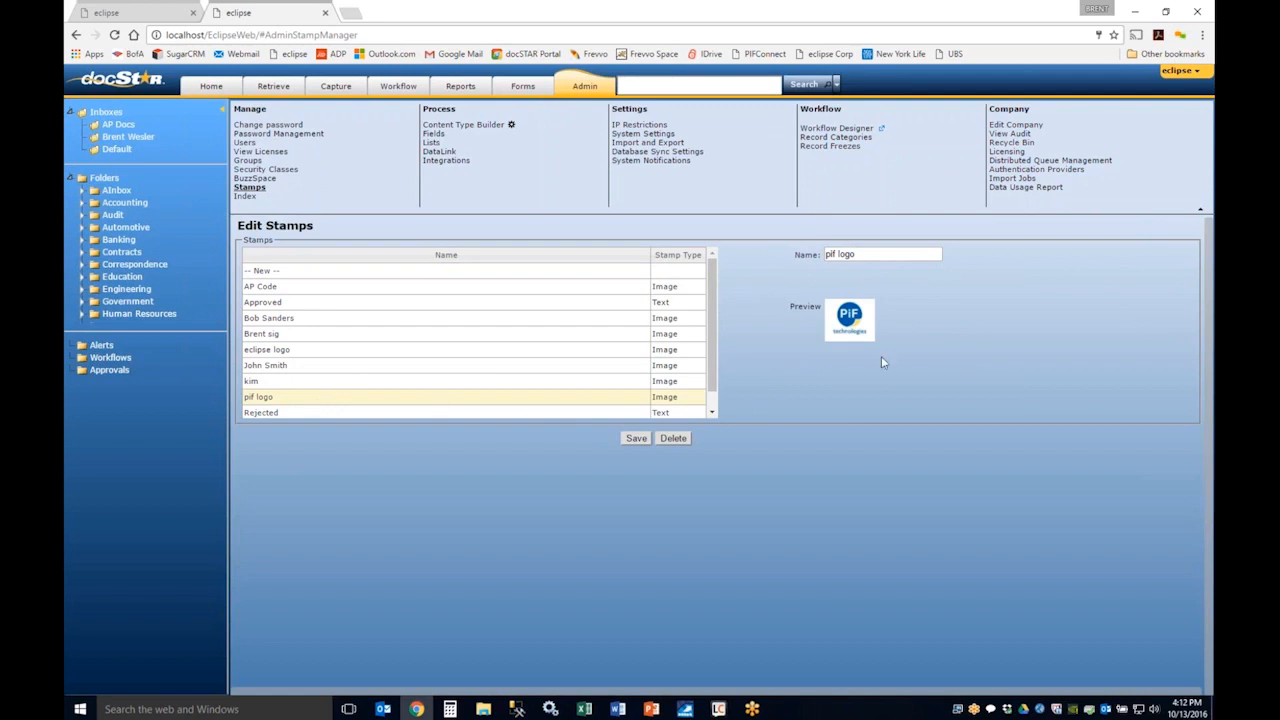
Step: Check the company selector in the account menu and open the User Preferences
{"action": "left_click", "coordinate": [1176, 72]}
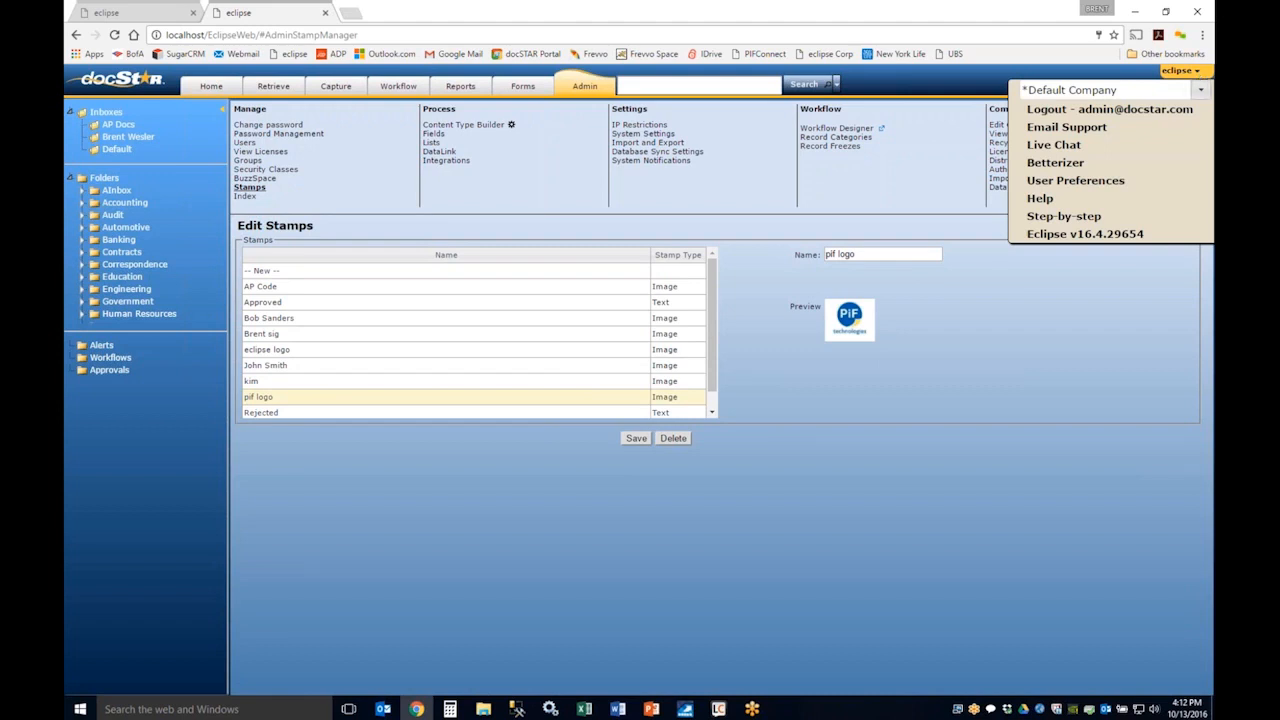
{"action": "left_click", "coordinate": [1201, 90]}
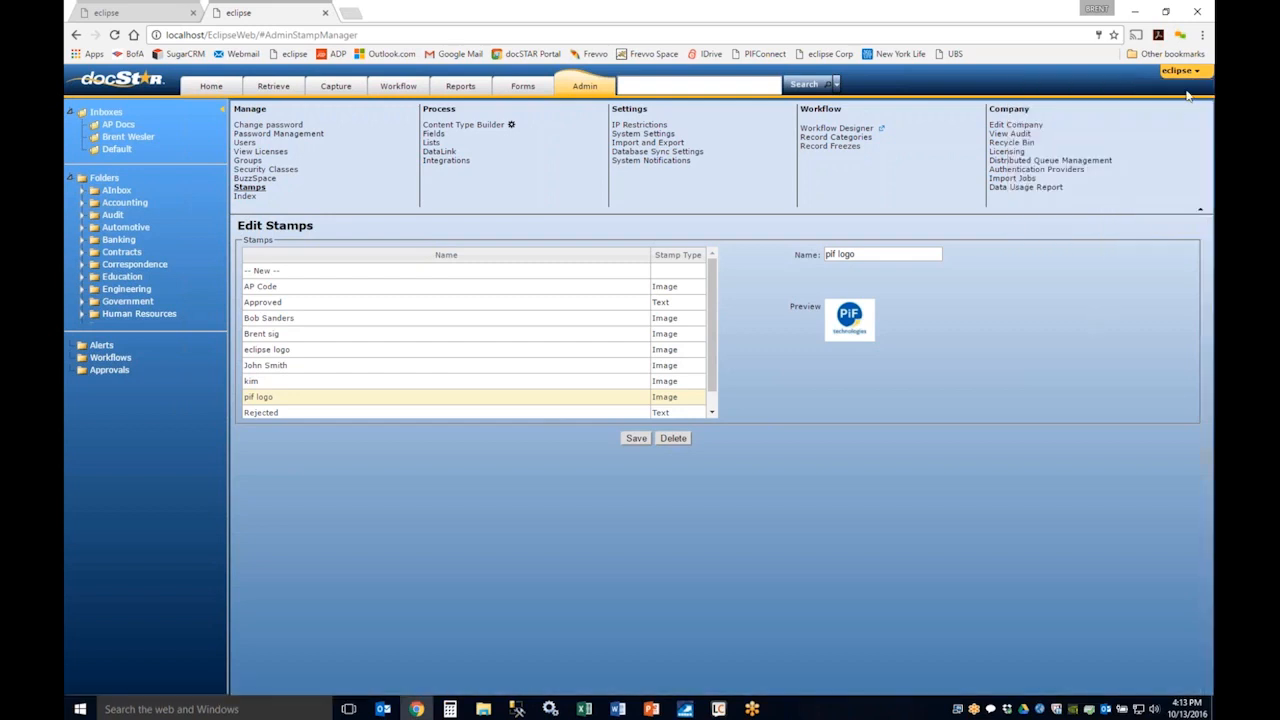
{"action": "mouse_move", "coordinate": [1197, 79]}
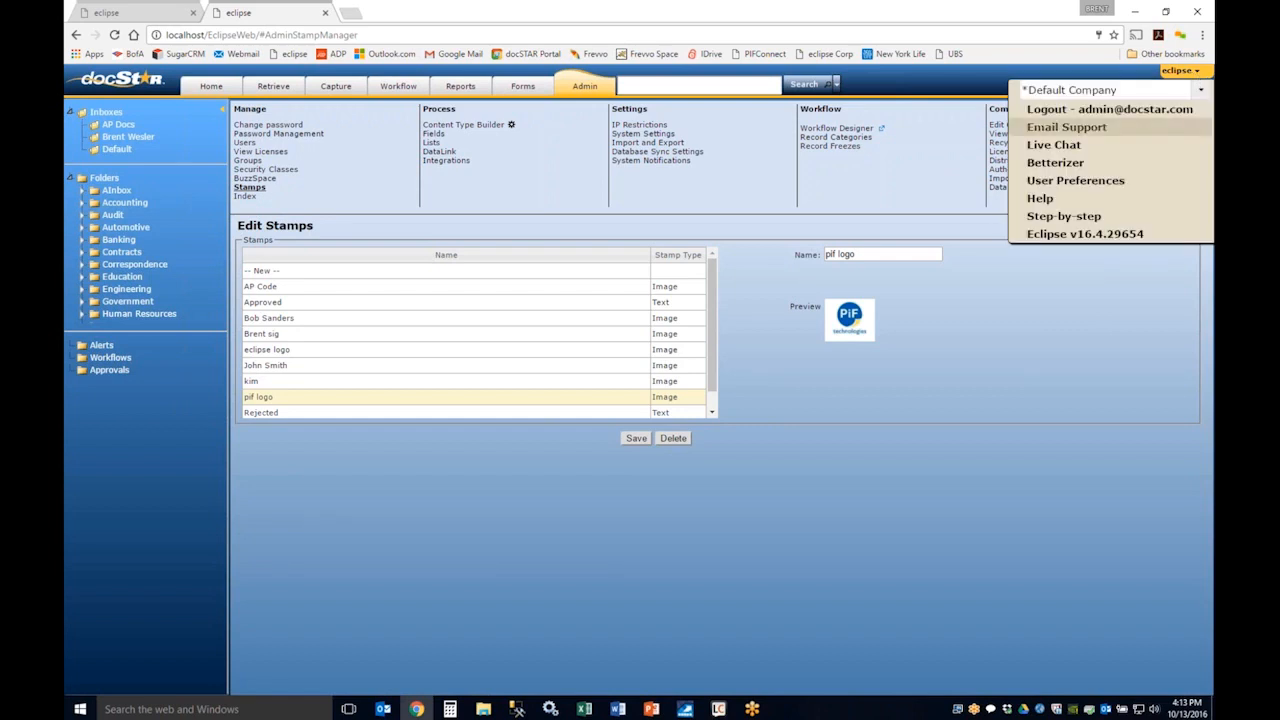
{"action": "left_click", "coordinate": [1104, 189]}
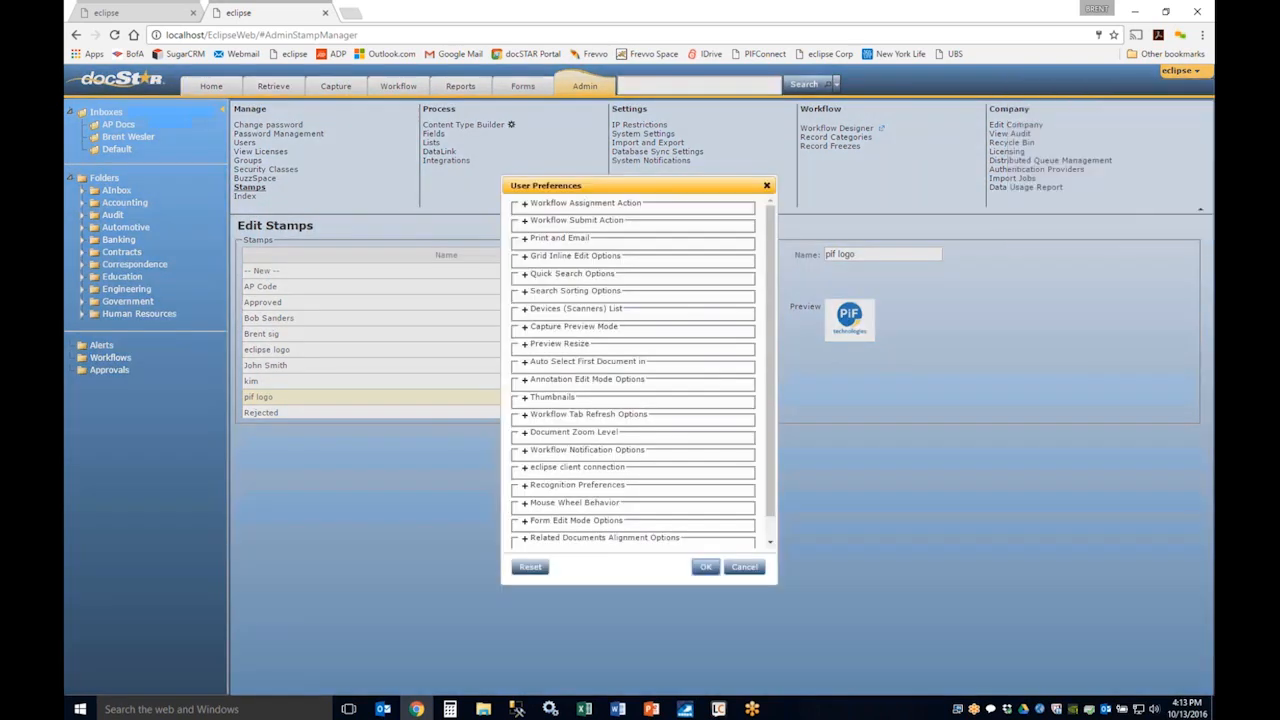
Step: Review the Workflow Assignment Action, Workflow Submit Action, Print and Email, and Thumbnails preferences, and close the dialog without saving
{"action": "left_click", "coordinate": [523, 206]}
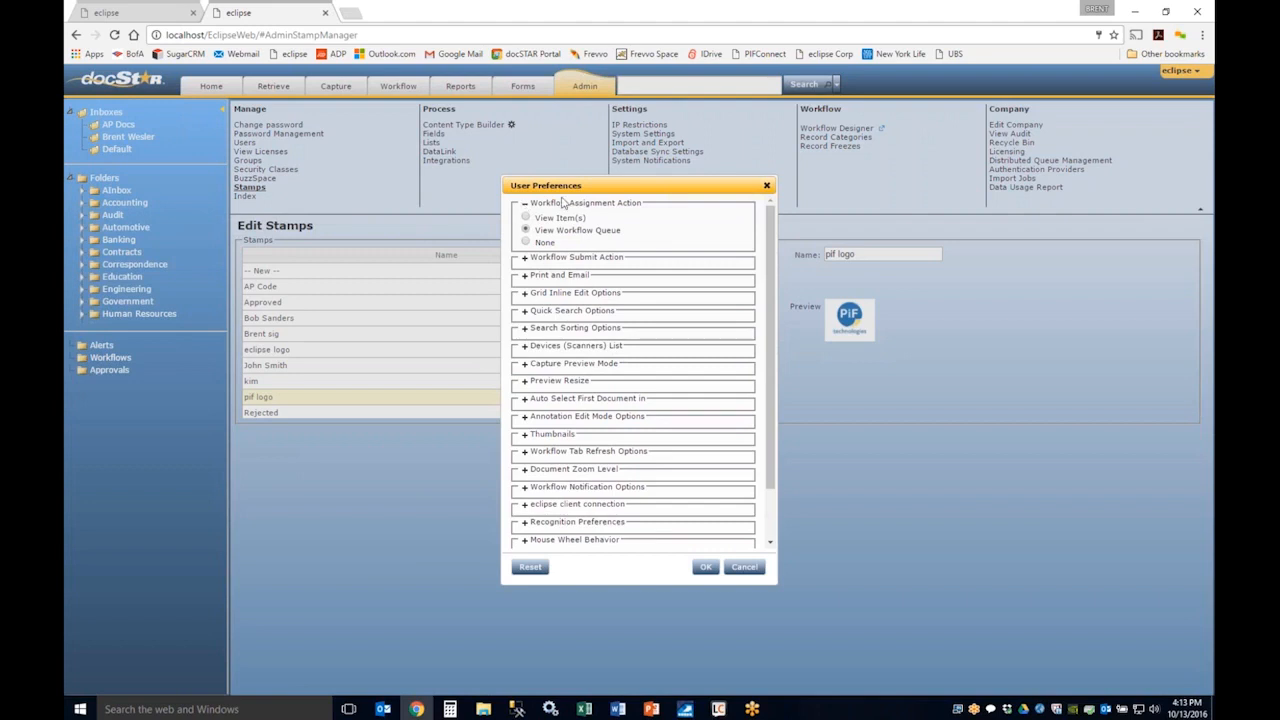
{"action": "left_click", "coordinate": [525, 258]}
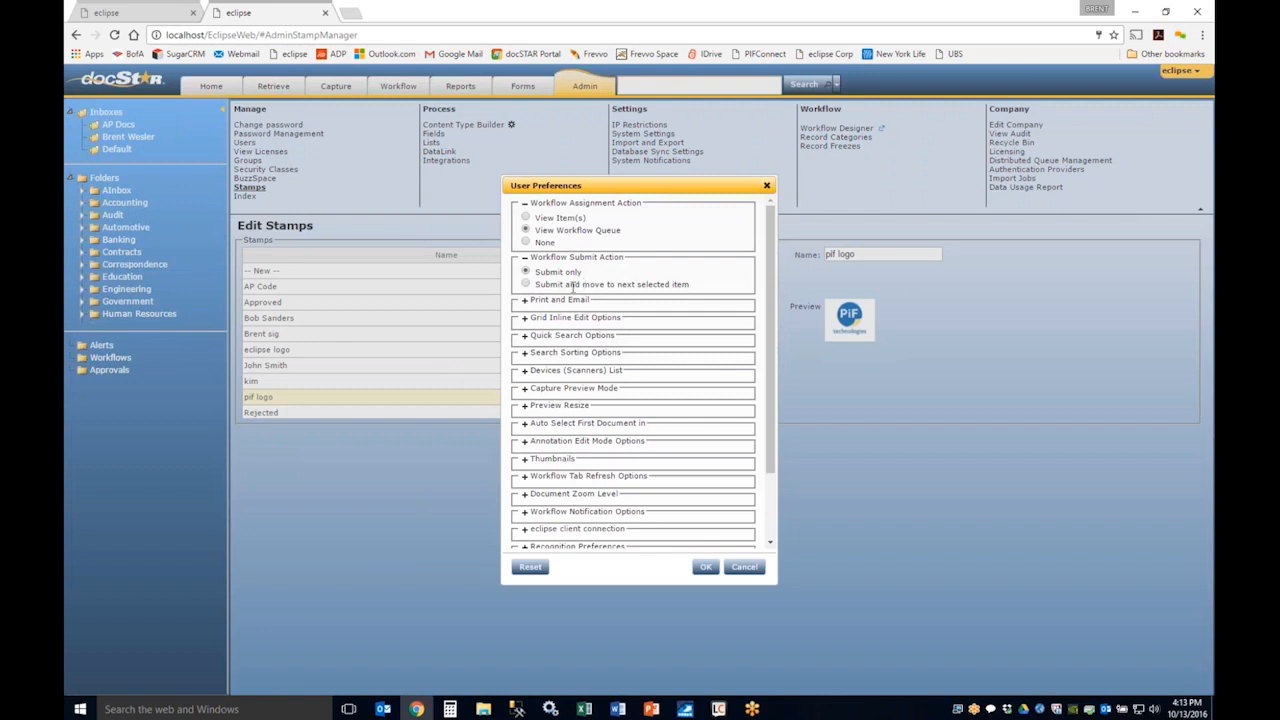
{"action": "left_click", "coordinate": [525, 300]}
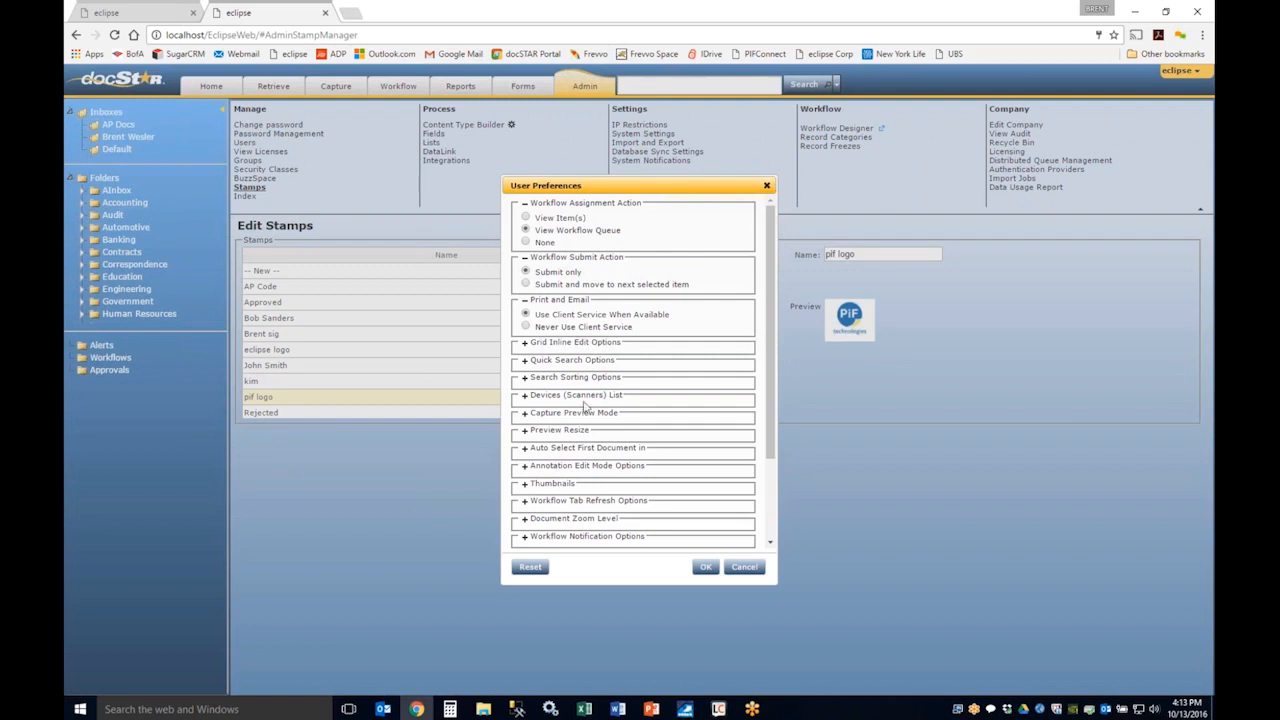
{"action": "left_click", "coordinate": [525, 487]}
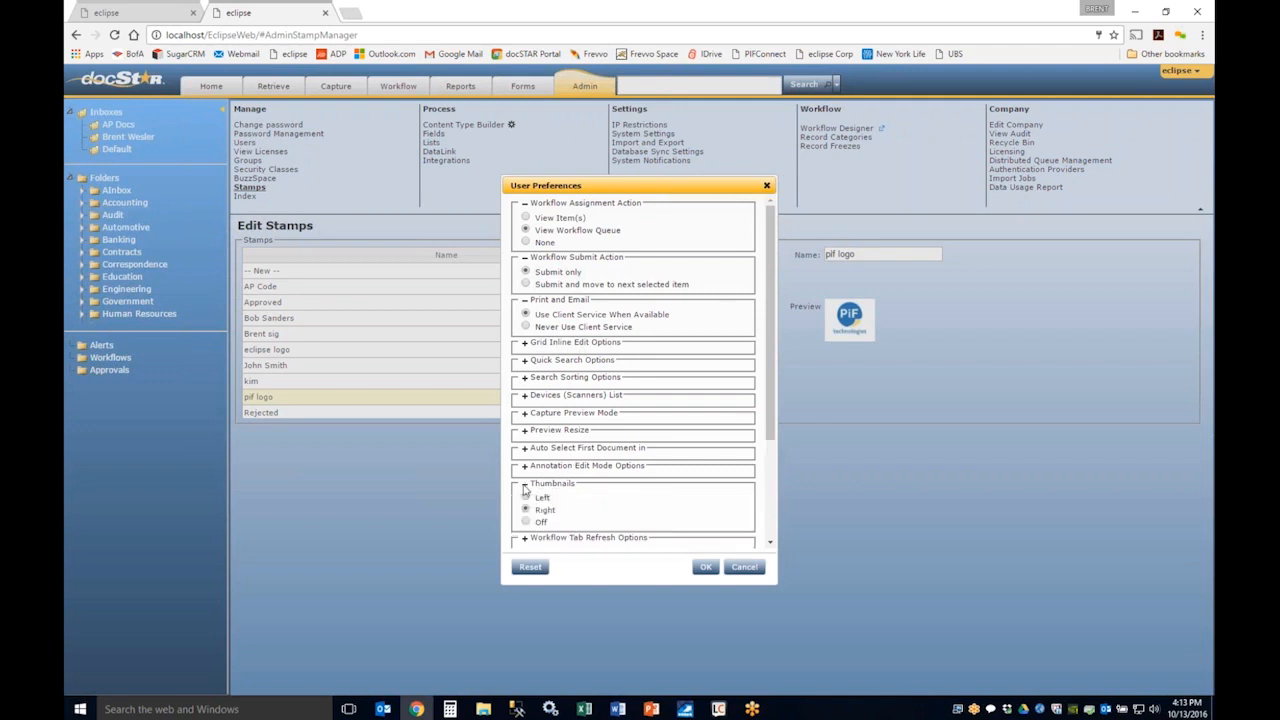
{"action": "scroll", "coordinate": [543, 390], "scroll_direction": "down", "scroll_amount": 3}
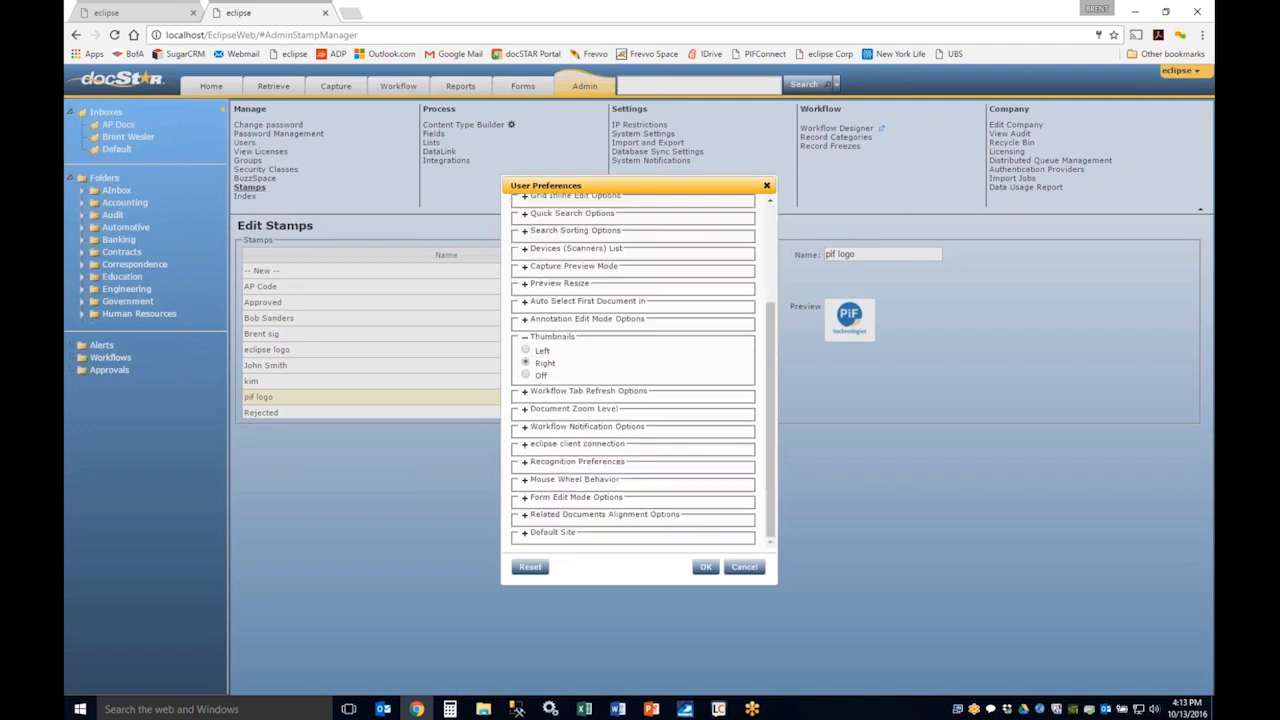
{"action": "left_click", "coordinate": [745, 568]}
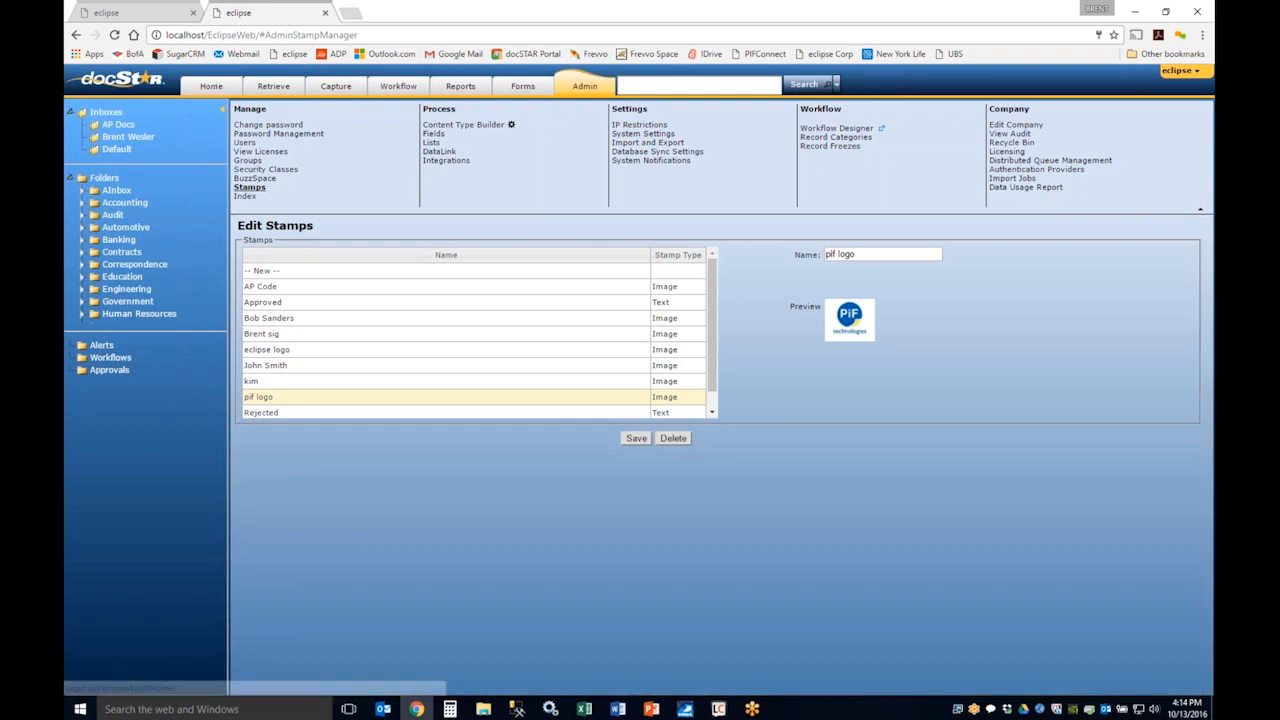
Step: On the Capture page, set the scan content type to AP Invoice and open it in the Content Type Builder to examine its field defaults
{"action": "left_click", "coordinate": [214, 84]}
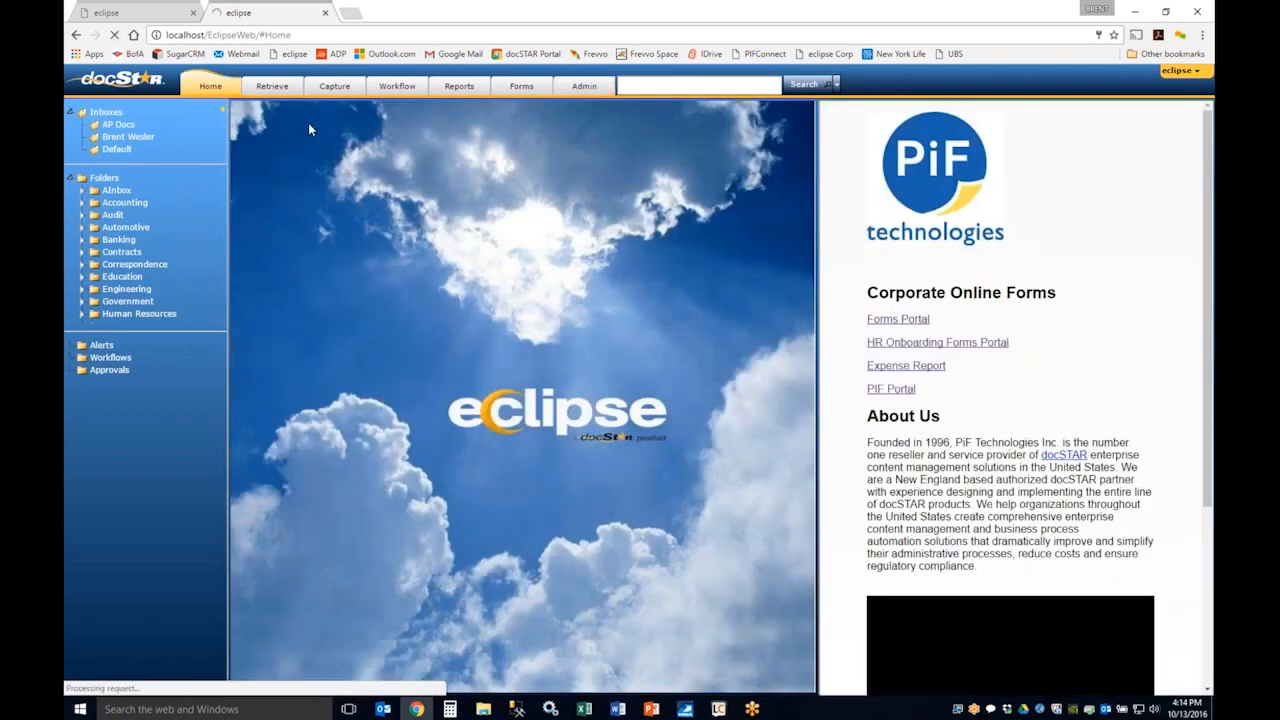
{"action": "left_click", "coordinate": [333, 86]}
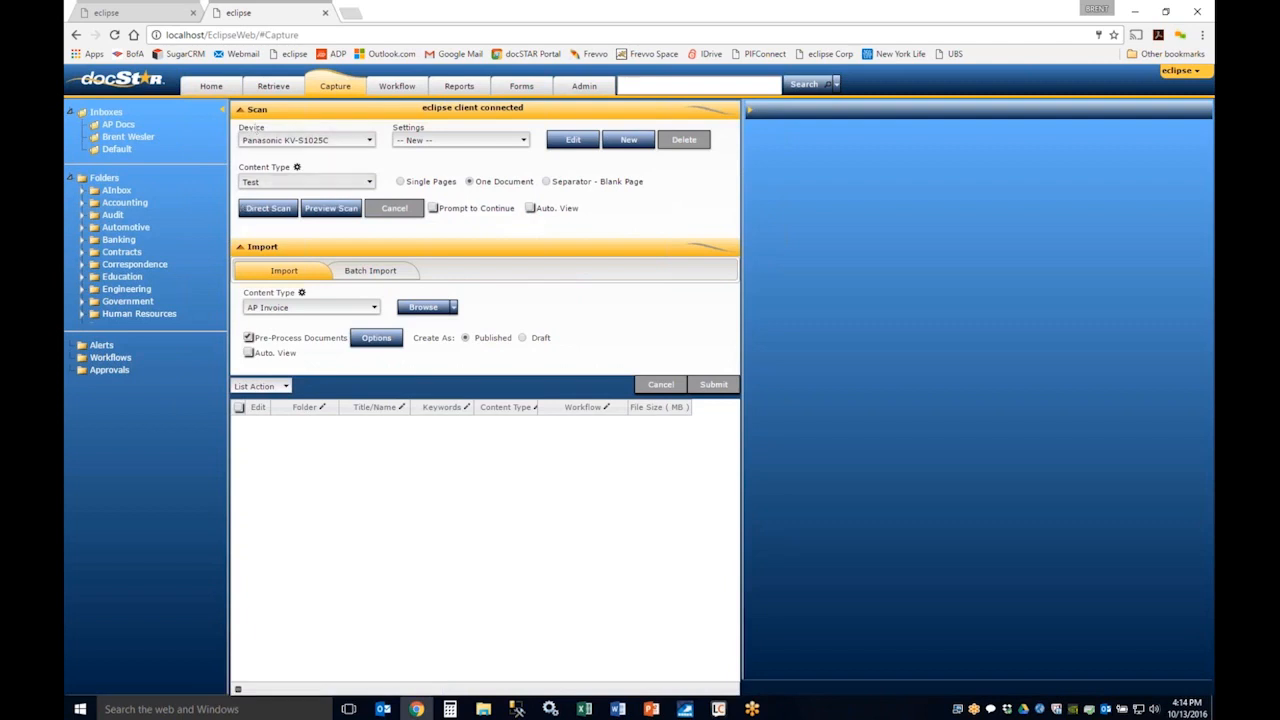
{"action": "left_click", "coordinate": [300, 182]}
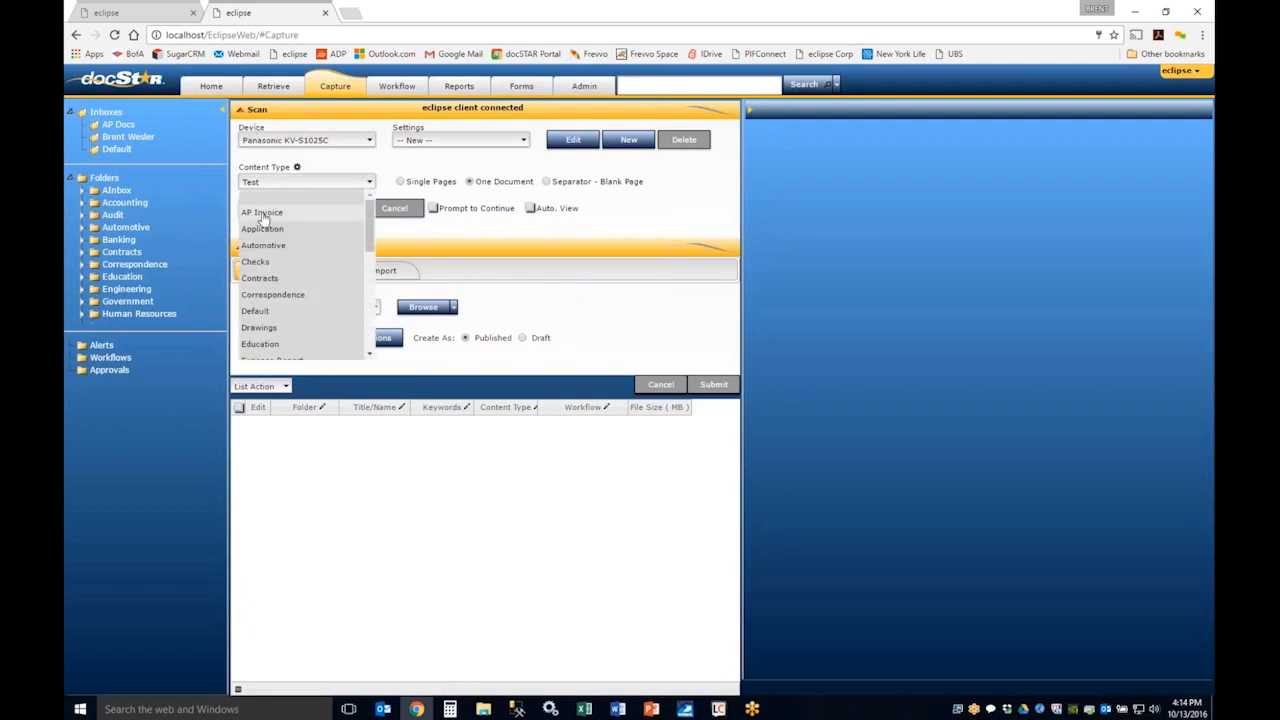
{"action": "left_click", "coordinate": [262, 214]}
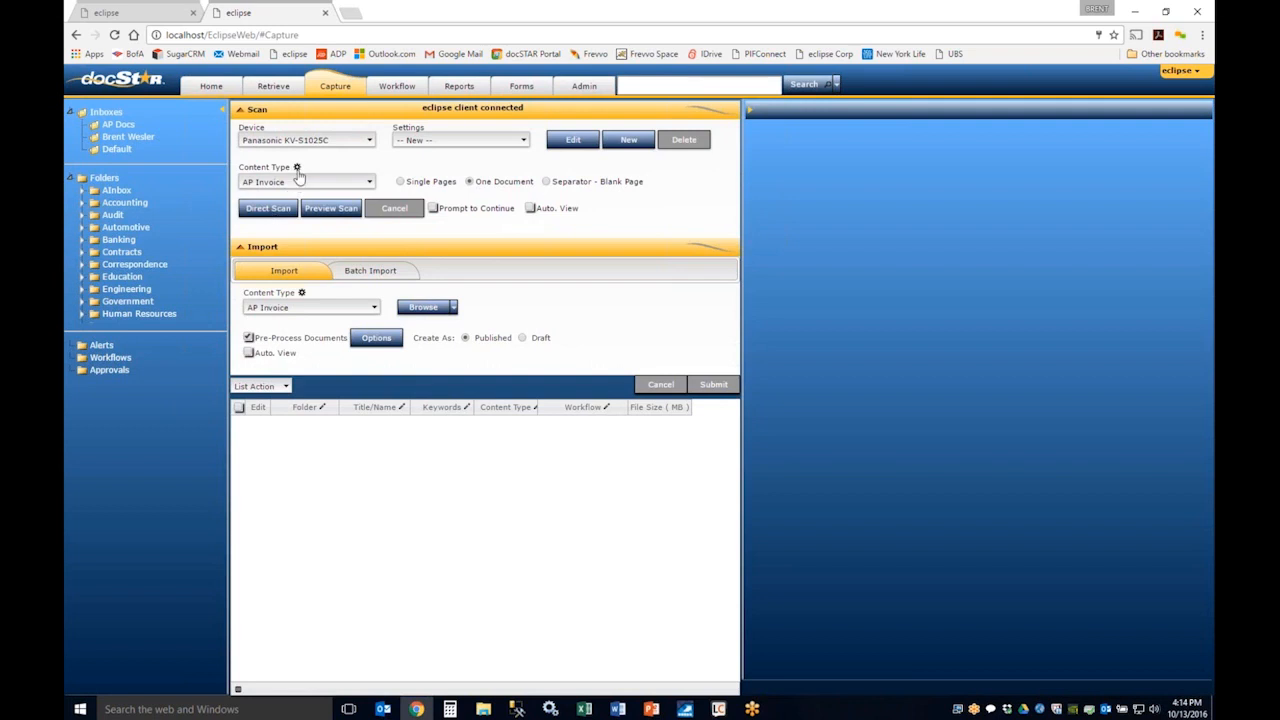
{"action": "left_click", "coordinate": [297, 169]}
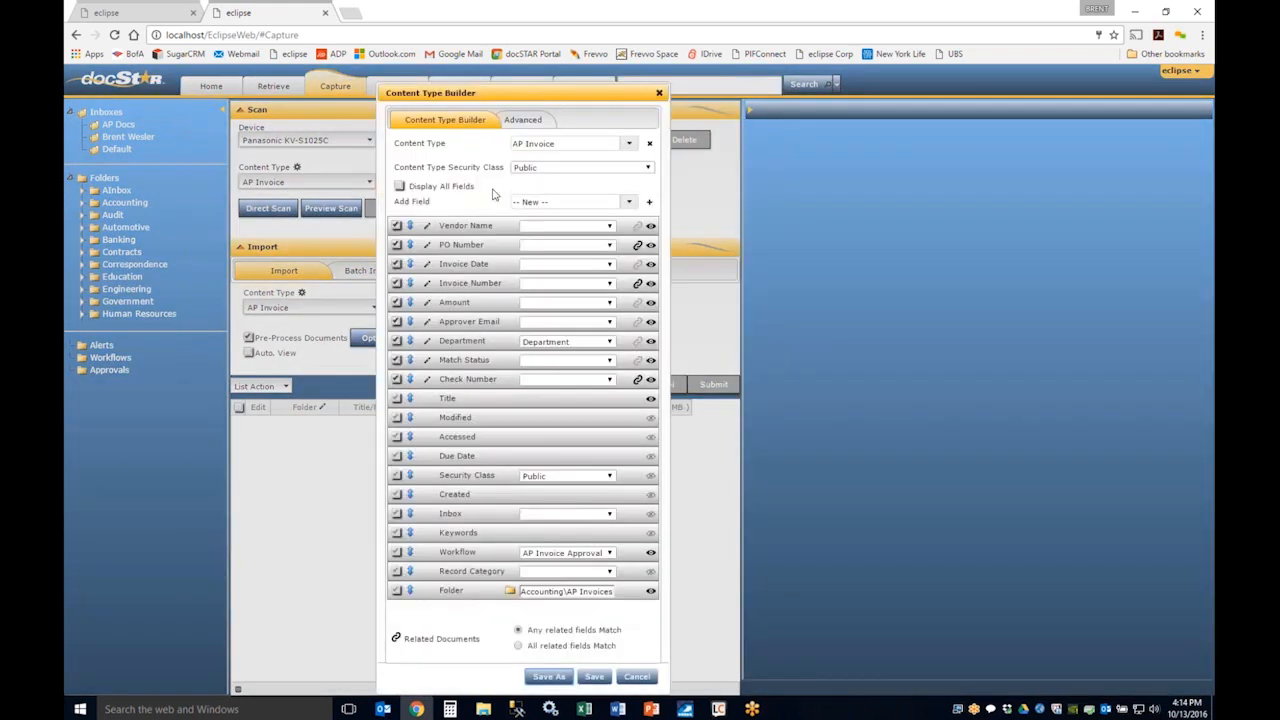
{"action": "left_click_drag", "start_coordinate": [505, 96], "coordinate": [508, 79]}
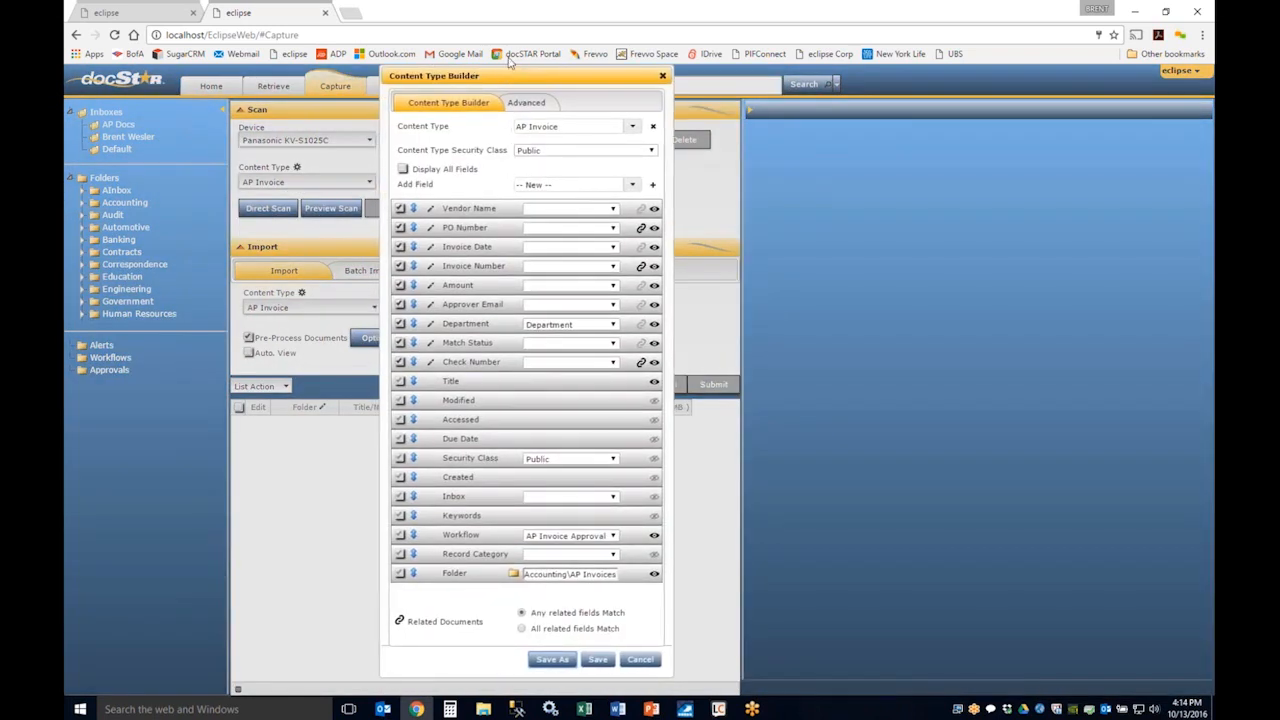
Step: Check the default folder selection for the AP Invoice content type and close the folder picker and builder without saving
{"action": "left_click", "coordinate": [575, 580]}
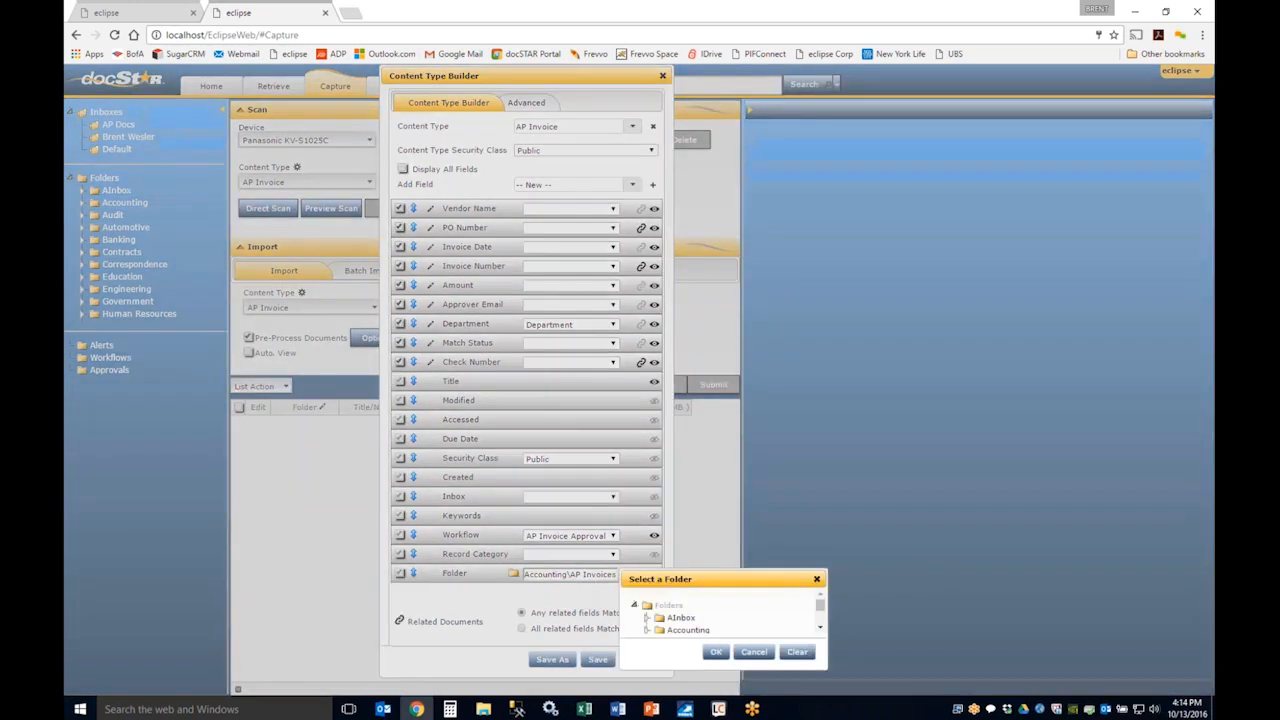
{"action": "left_click", "coordinate": [754, 651]}
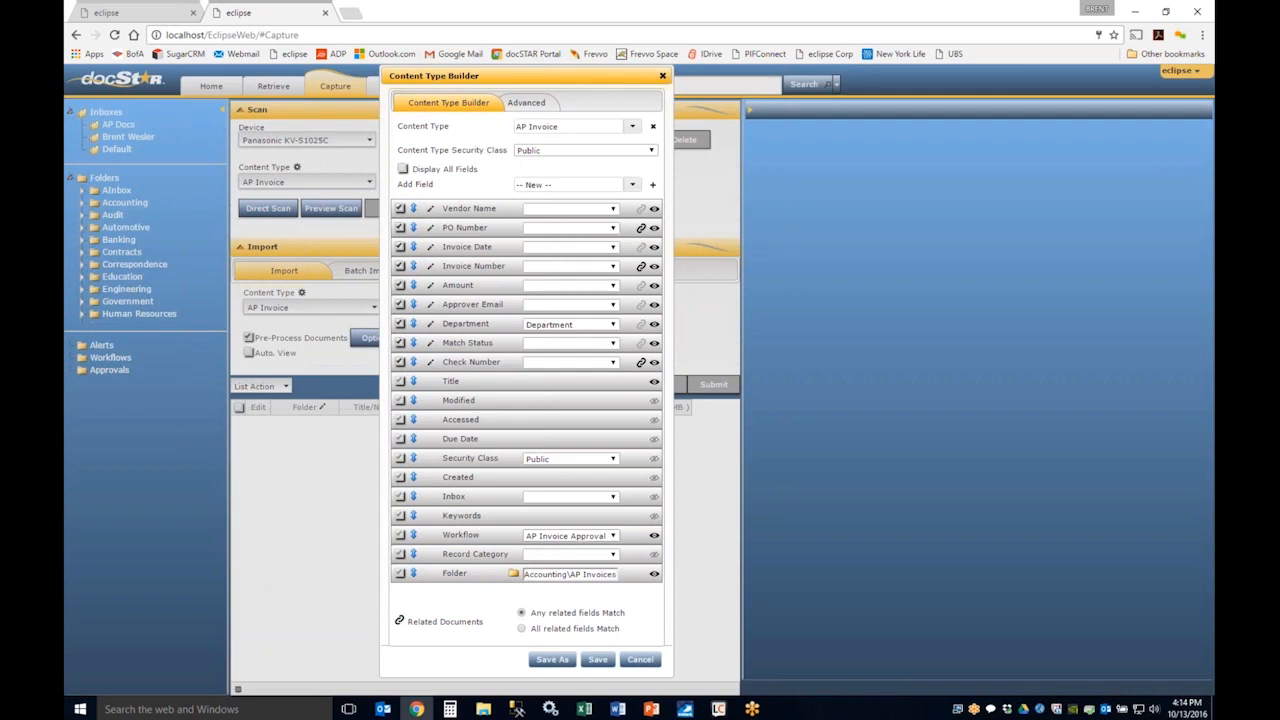
{"action": "left_click", "coordinate": [640, 659]}
{"action": "left_click", "coordinate": [656, 412]}
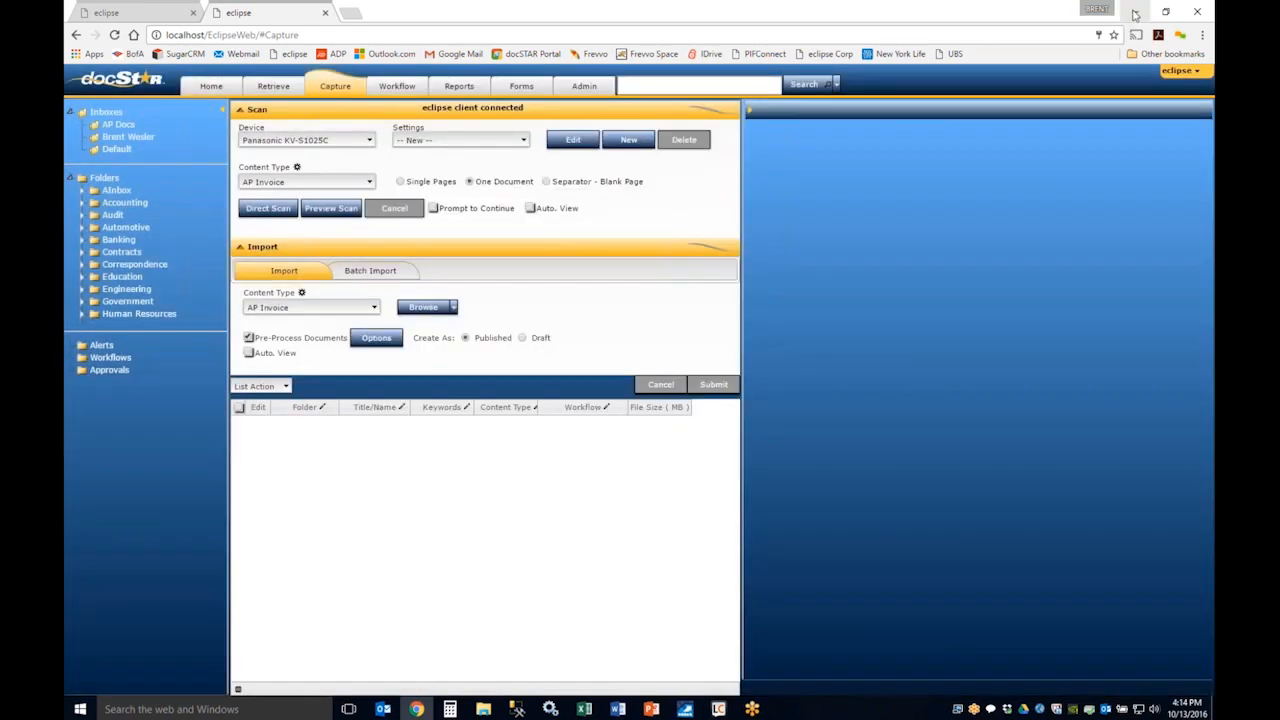
Step: Minimize the browser and close the exported search results workbook in Excel without saving changes
{"action": "left_click", "coordinate": [1208, 20]}
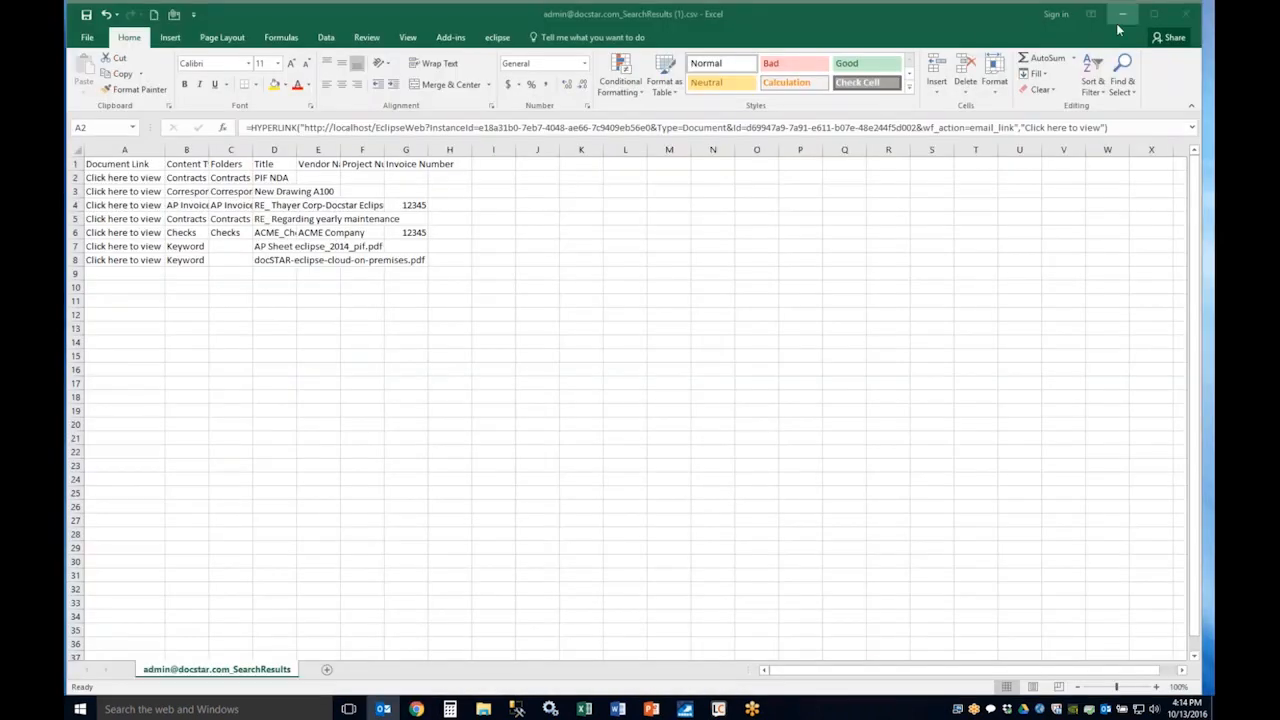
{"action": "left_click", "coordinate": [1187, 17]}
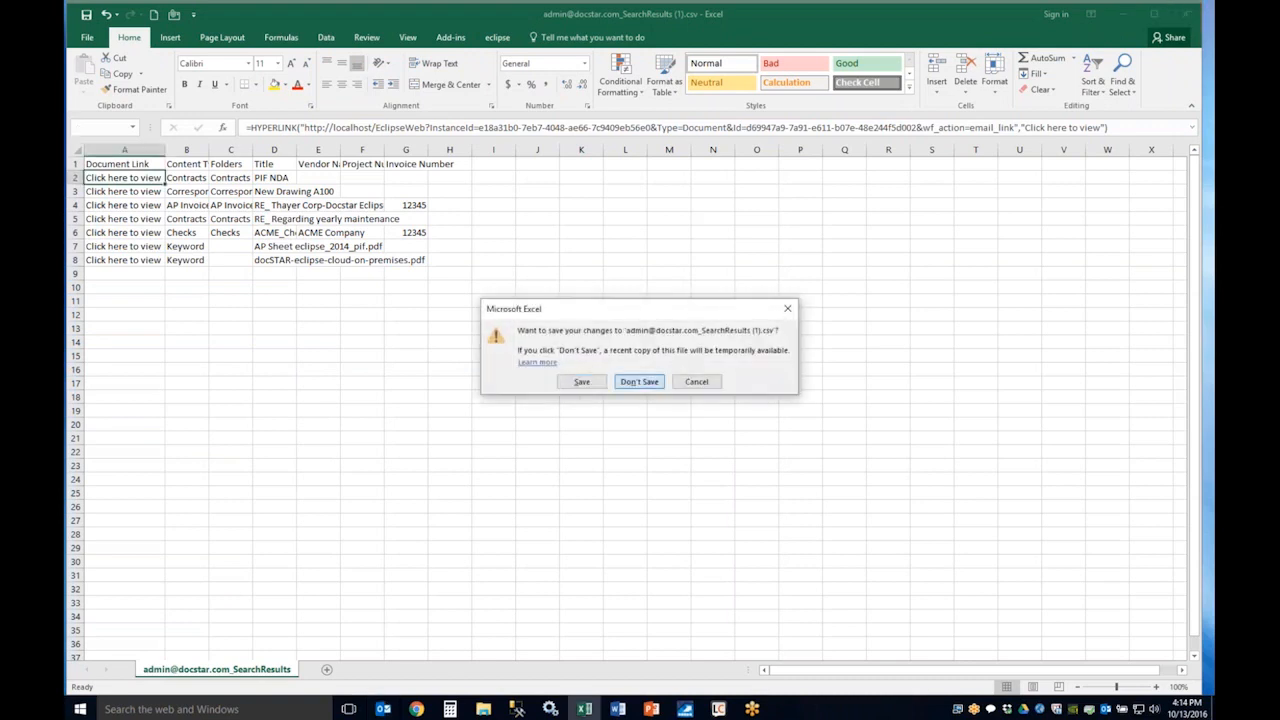
{"action": "left_click", "coordinate": [640, 382]}
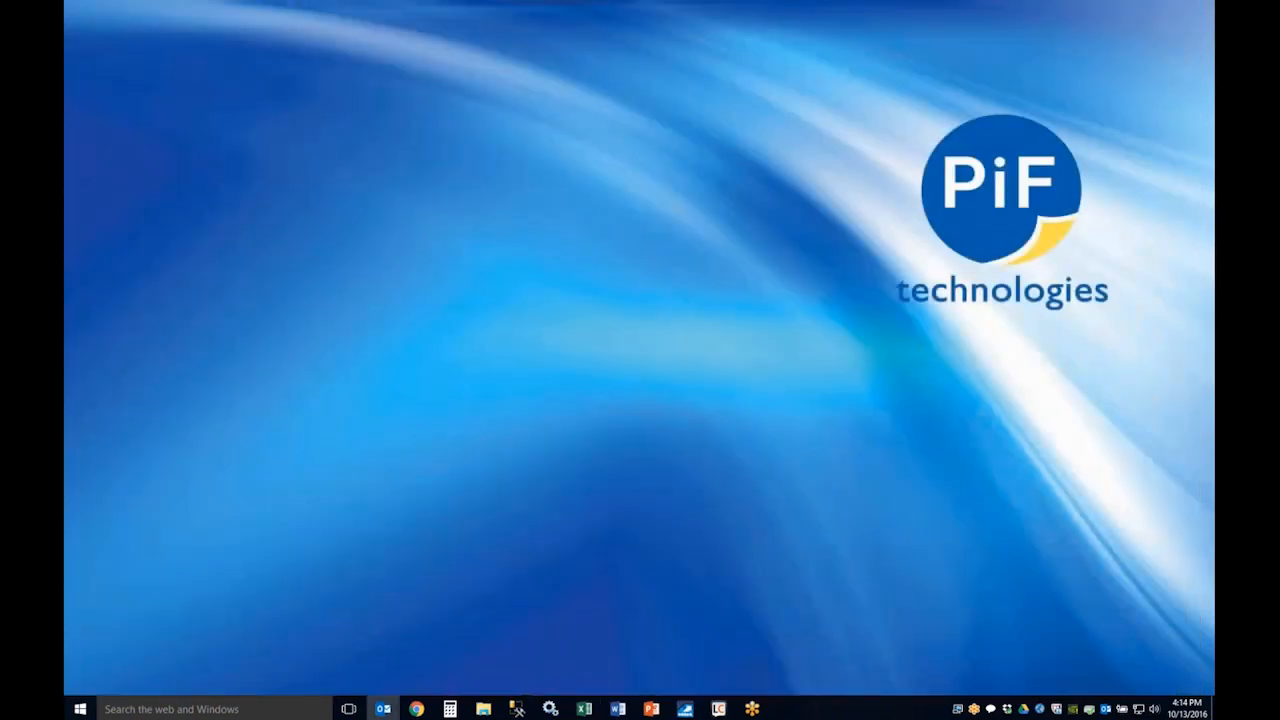
Step: Bring up Outlook full screen, select the FW: Proposal email in the Demo folder and start saving it to Eclipse
{"action": "left_click_drag", "start_coordinate": [1176, 120], "coordinate": [660, 117]}
{"action": "left_click", "coordinate": [431, 115]}
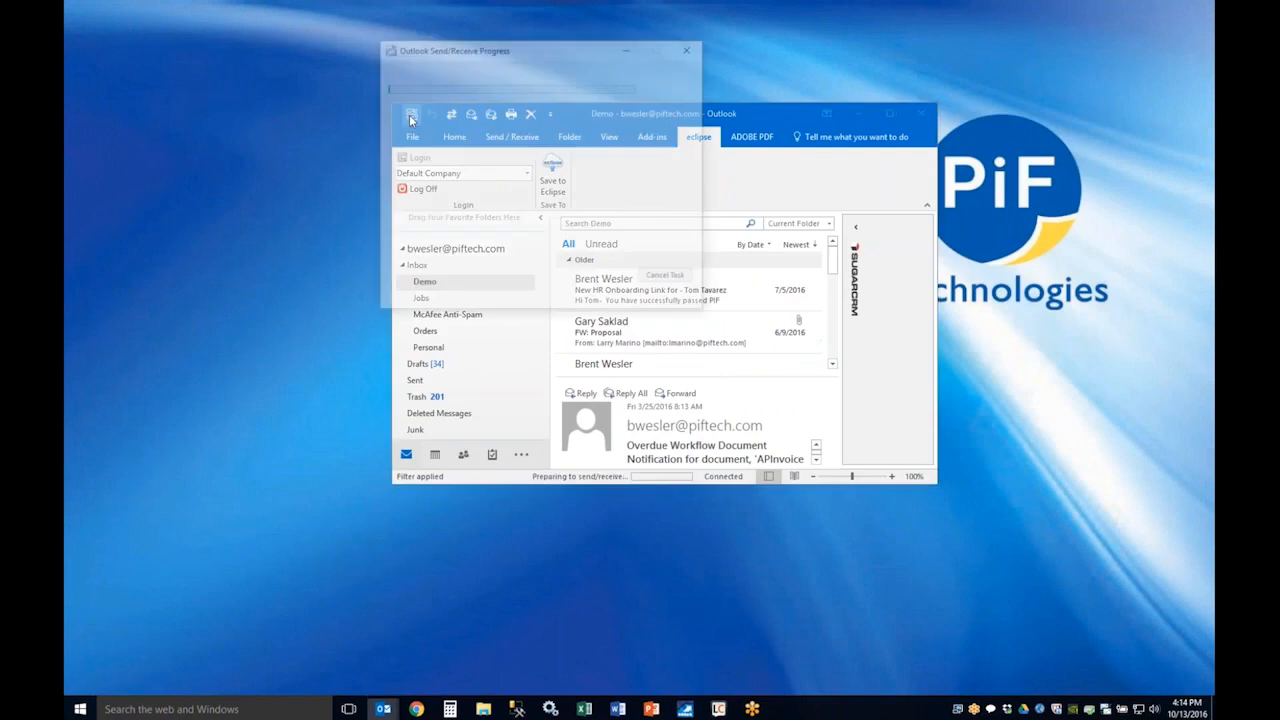
{"action": "double_click", "coordinate": [745, 120]}
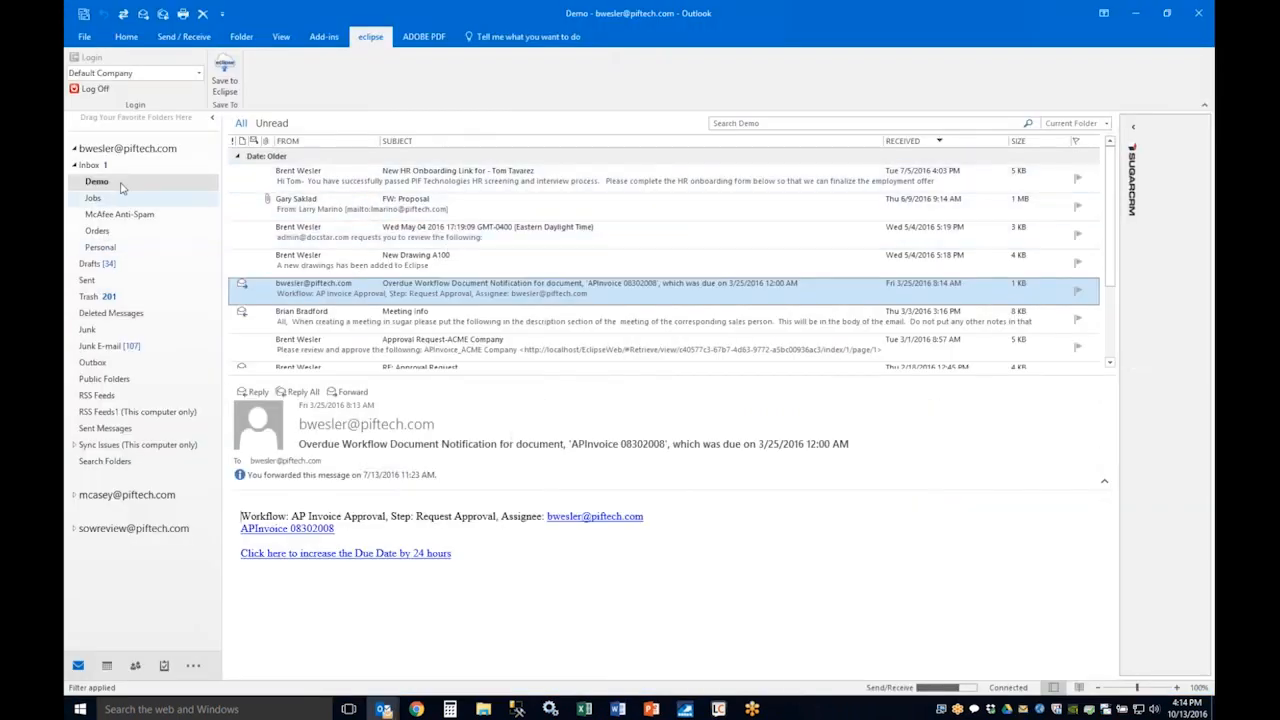
{"action": "left_click", "coordinate": [335, 205]}
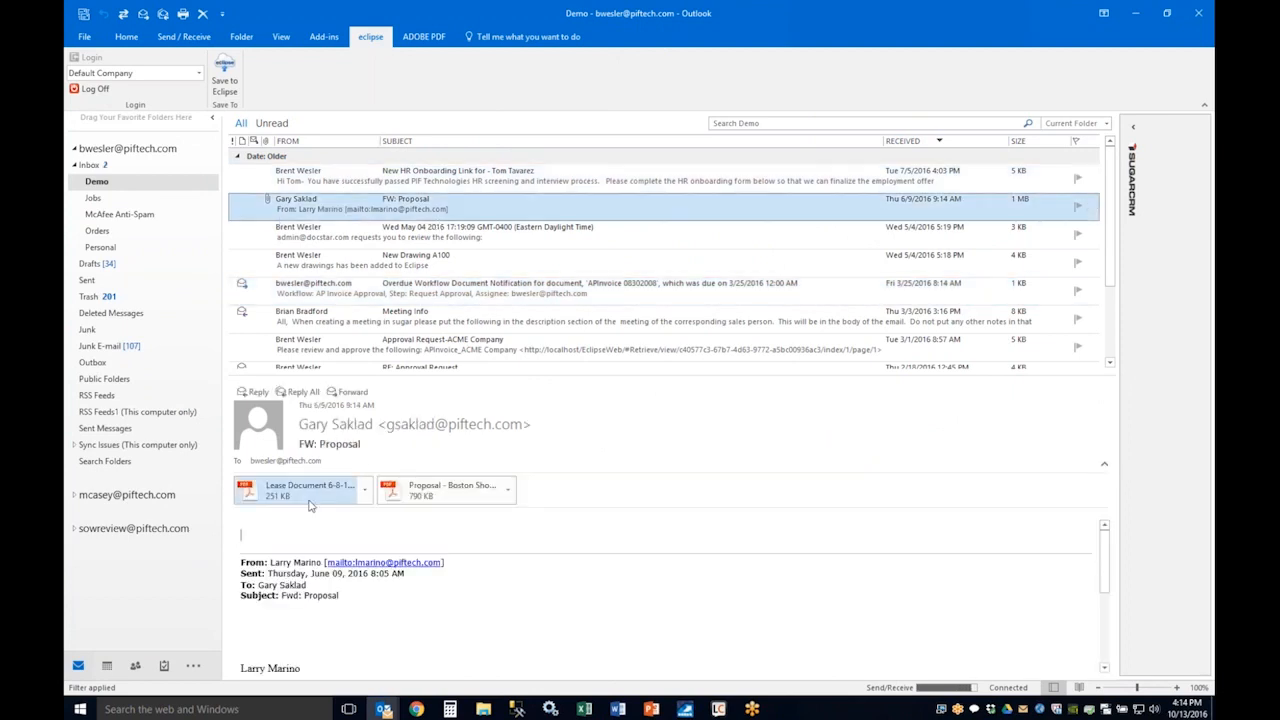
{"action": "left_click", "coordinate": [224, 78]}
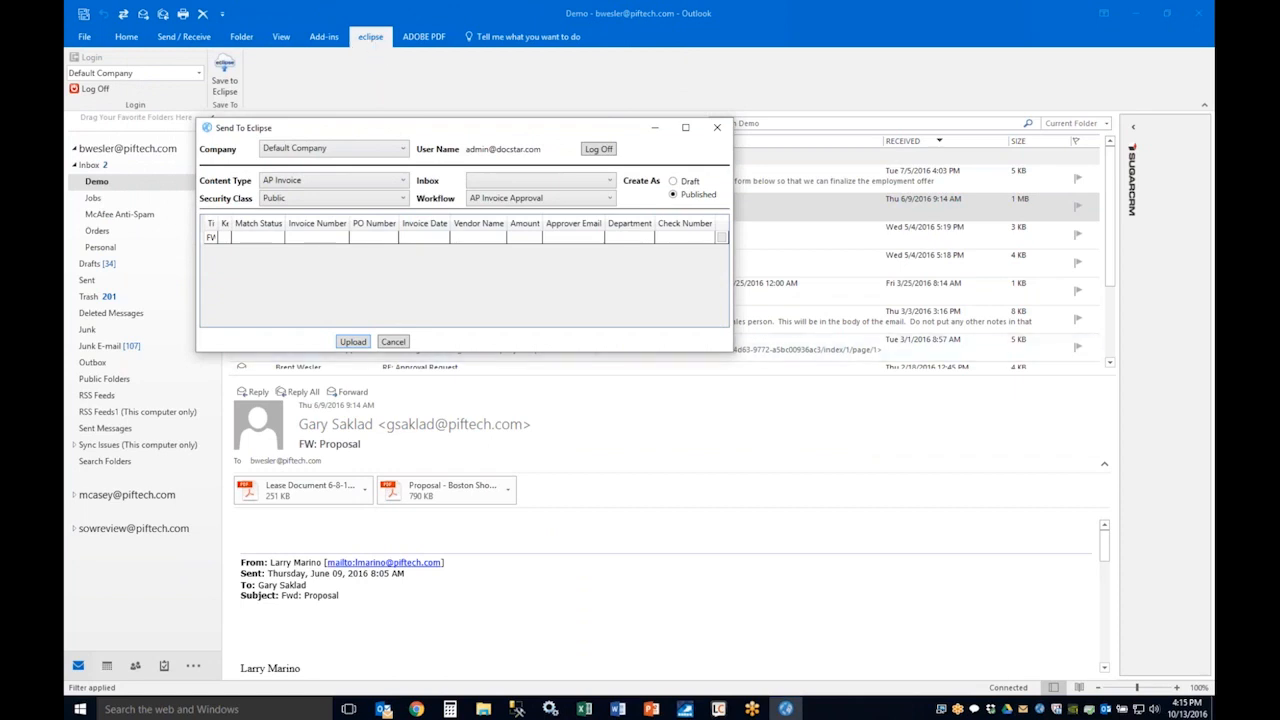
Step: Open the eclipse Client, review the optional modules available for installation, and close the client
{"action": "double_click", "coordinate": [1040, 709]}
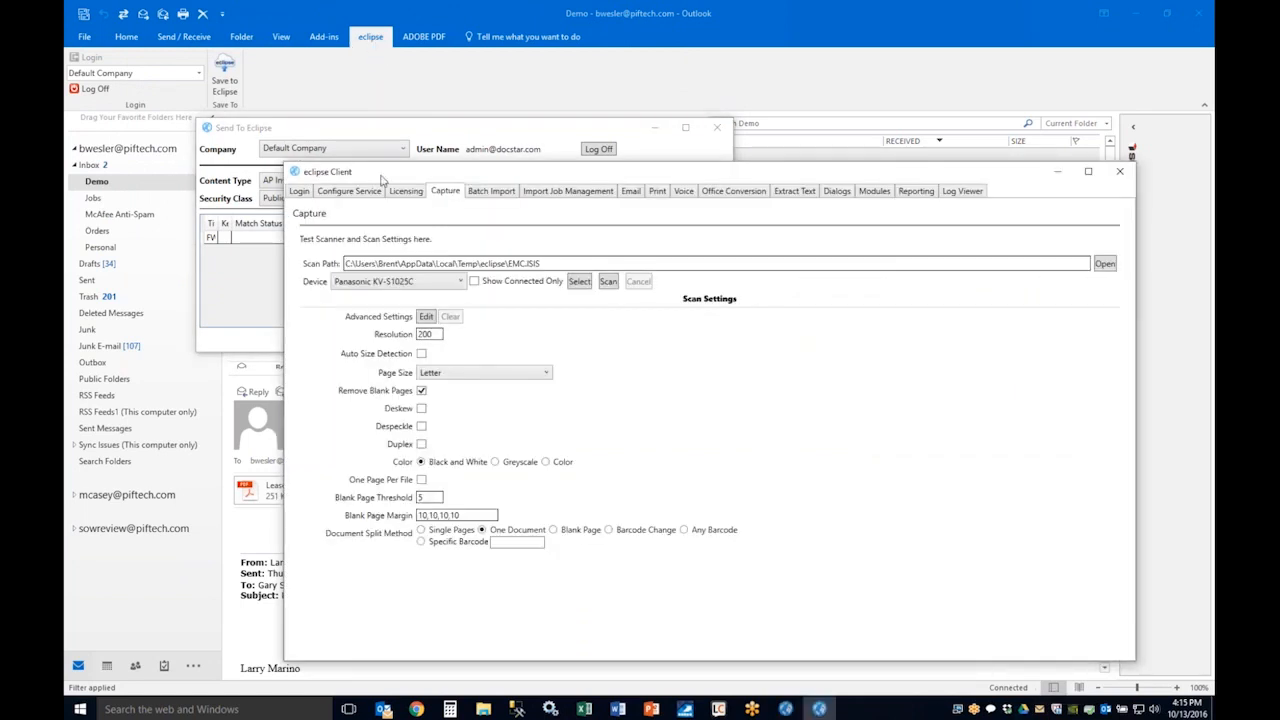
{"action": "left_click_drag", "start_coordinate": [374, 177], "coordinate": [341, 191]}
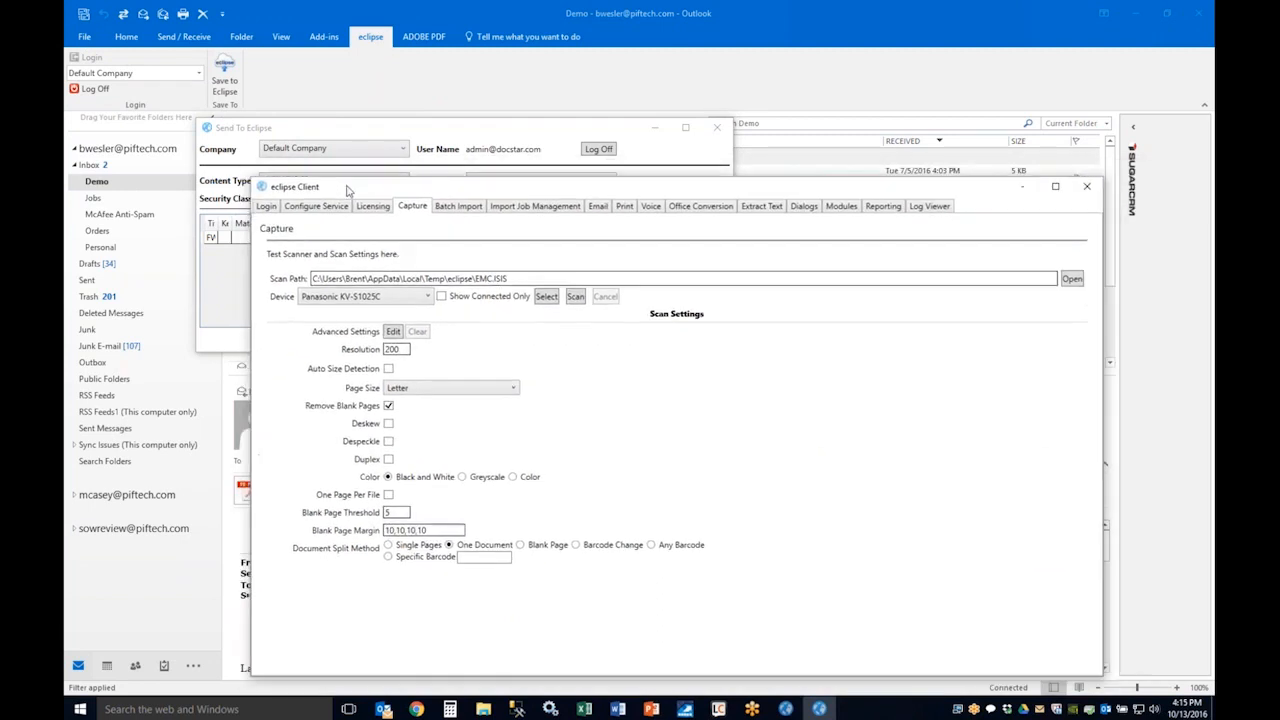
{"action": "left_click", "coordinate": [841, 208]}
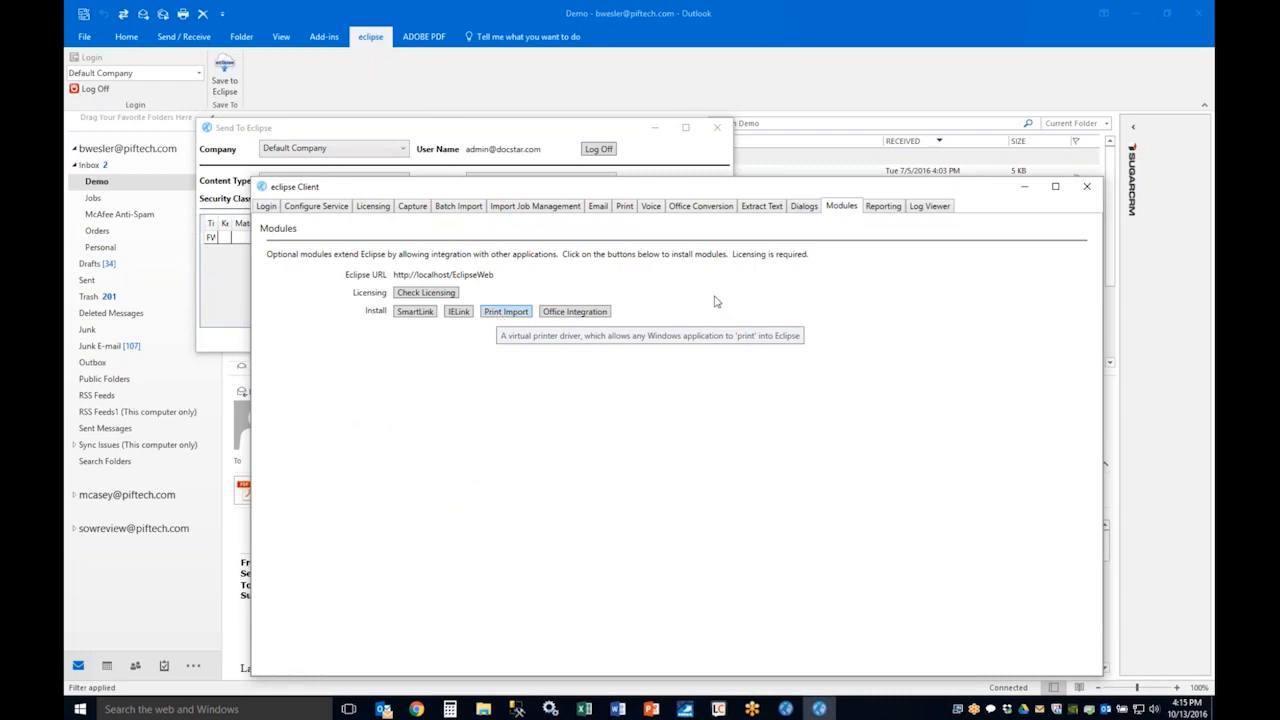
{"action": "left_click", "coordinate": [1087, 186]}
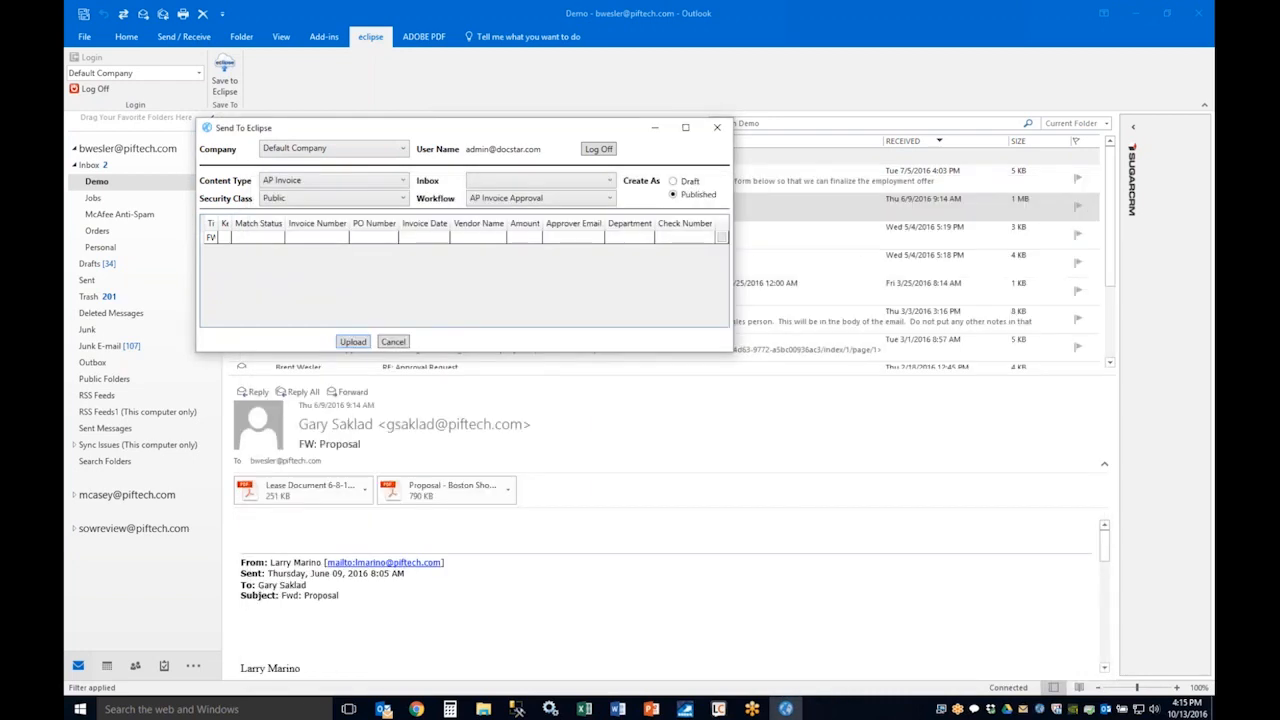
Step: Set the upload's content type to Correspondence, widen the Subject column and enter "eclipse 3" as the Contract Party
{"action": "left_click", "coordinate": [363, 187]}
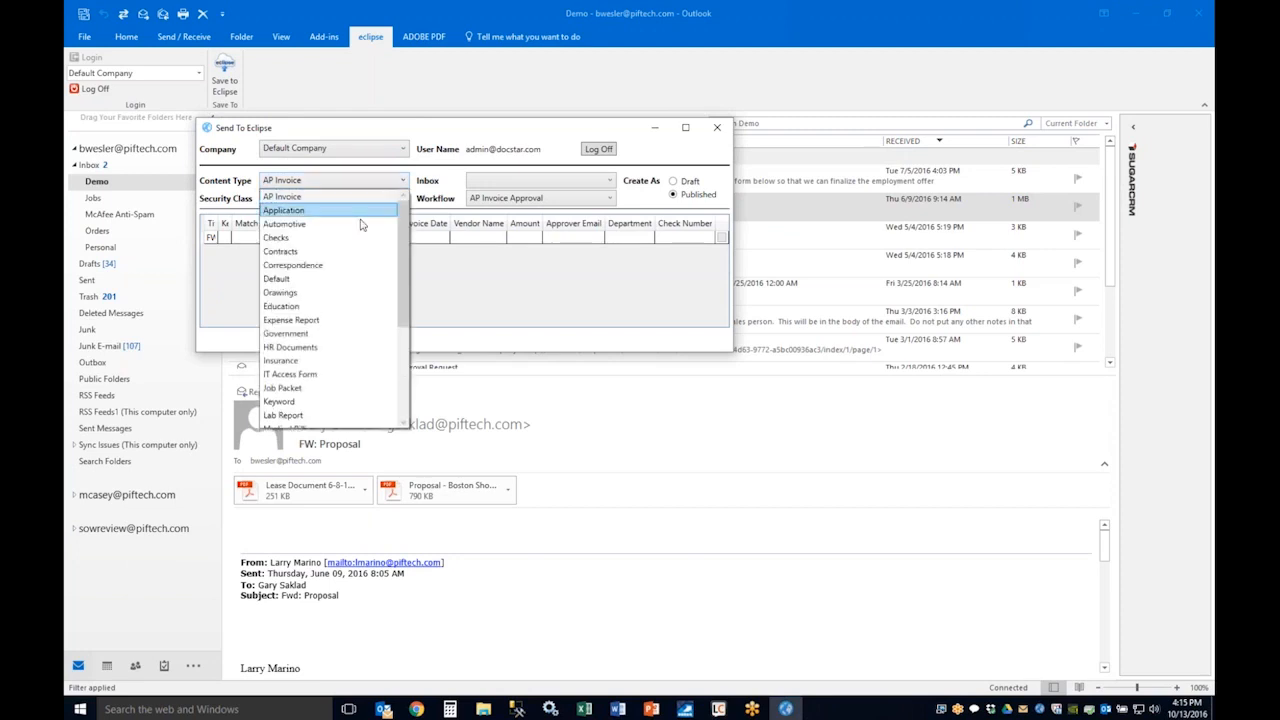
{"action": "left_click", "coordinate": [360, 266]}
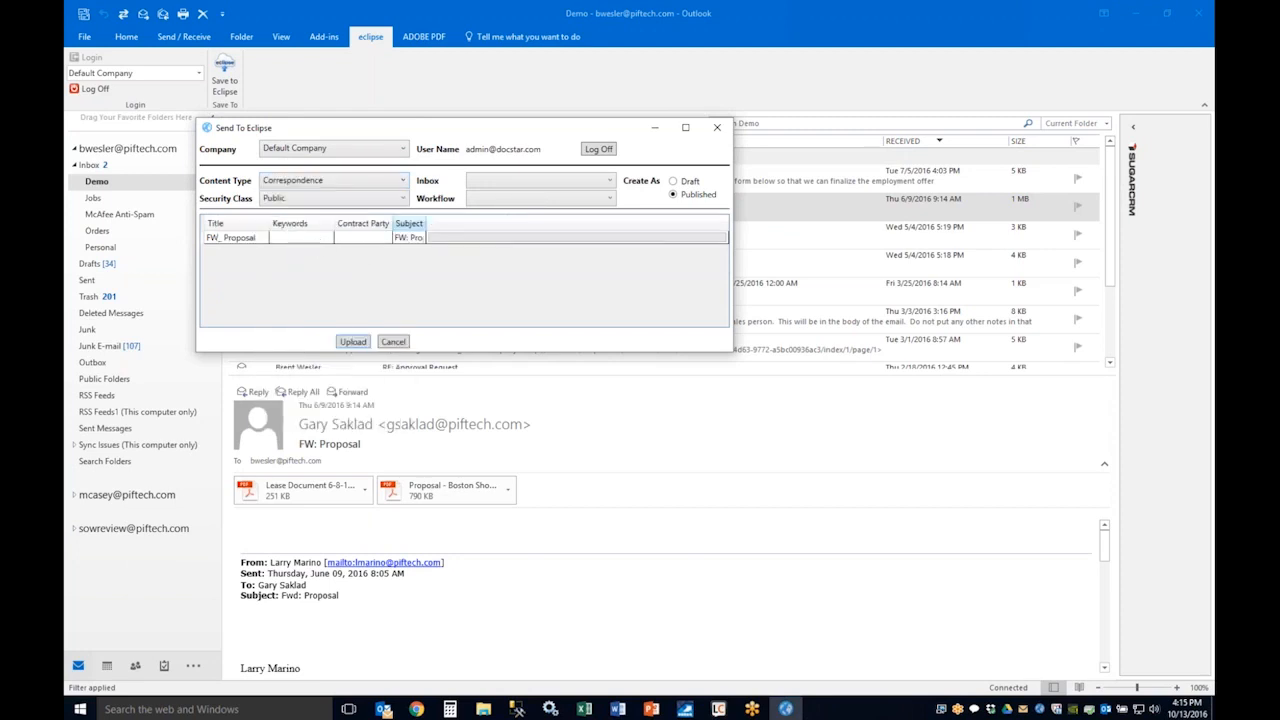
{"action": "left_click_drag", "start_coordinate": [427, 223], "coordinate": [484, 222]}
{"action": "left_click", "coordinate": [372, 242]}
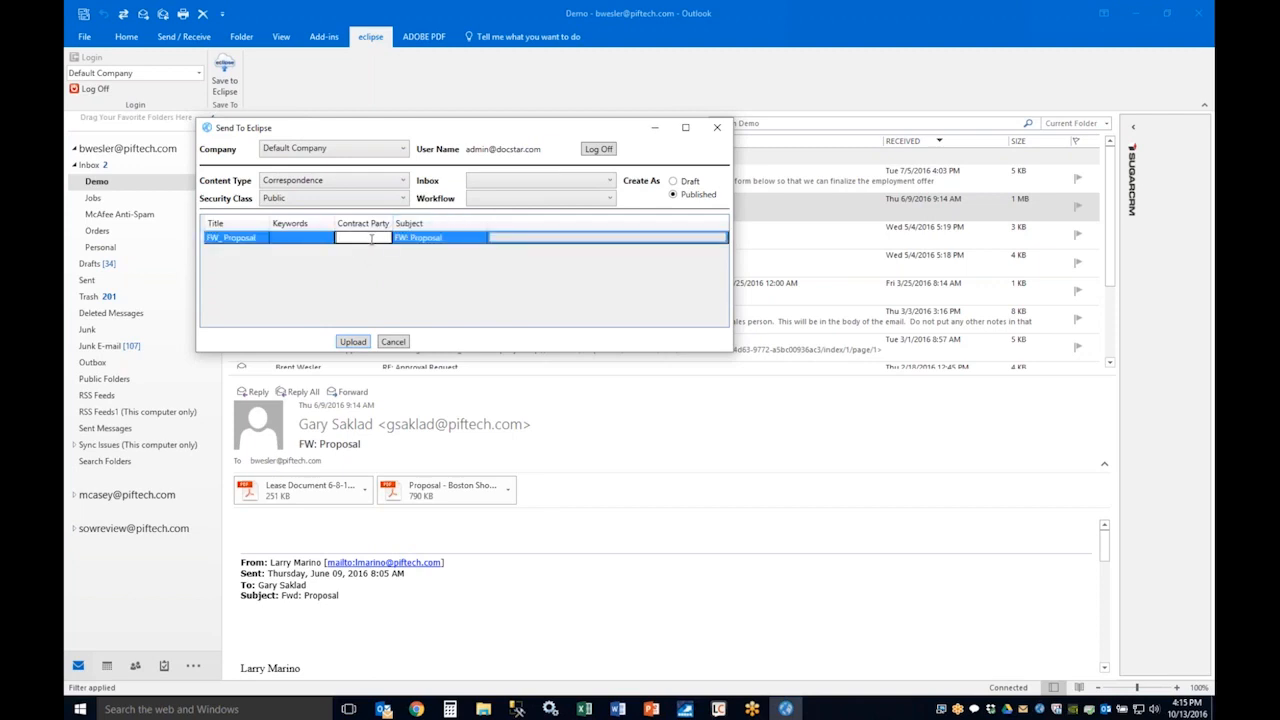
{"action": "type", "text": "eclipse 3"}
Step: Check the available workflows, leave the workflow blank and upload the email to Eclipse
{"action": "left_click", "coordinate": [521, 203]}
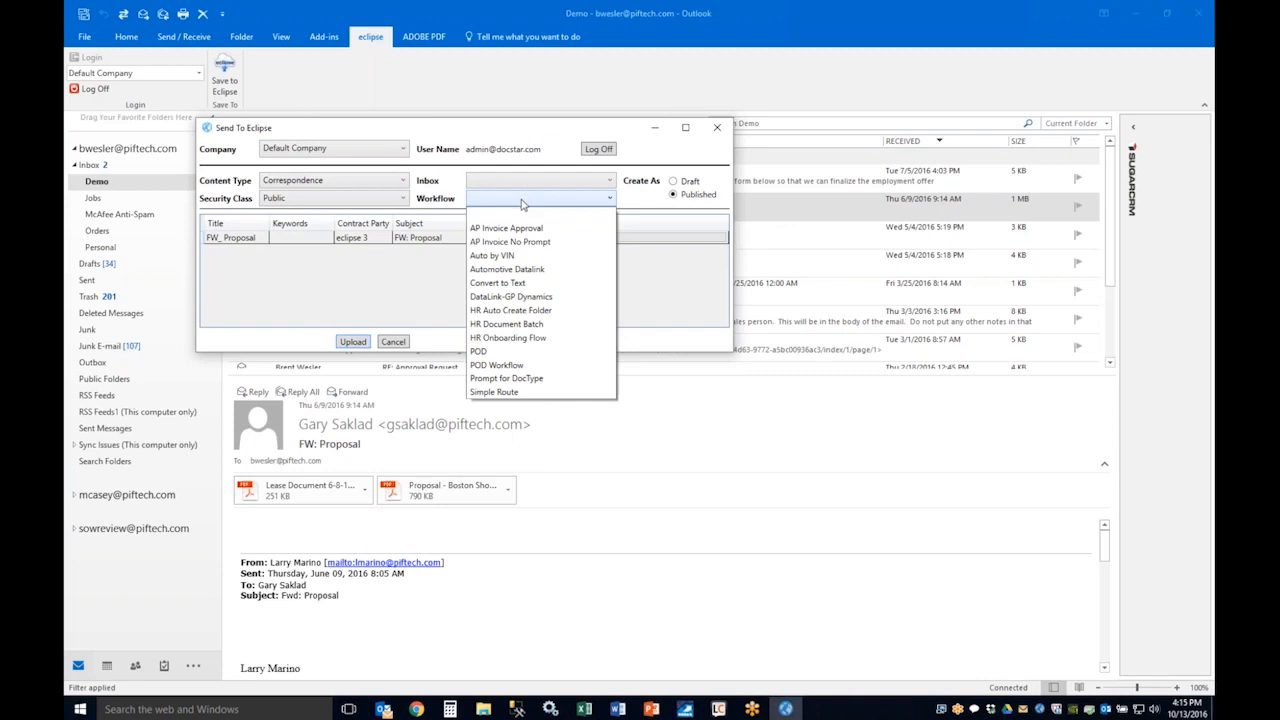
{"action": "left_click", "coordinate": [370, 276]}
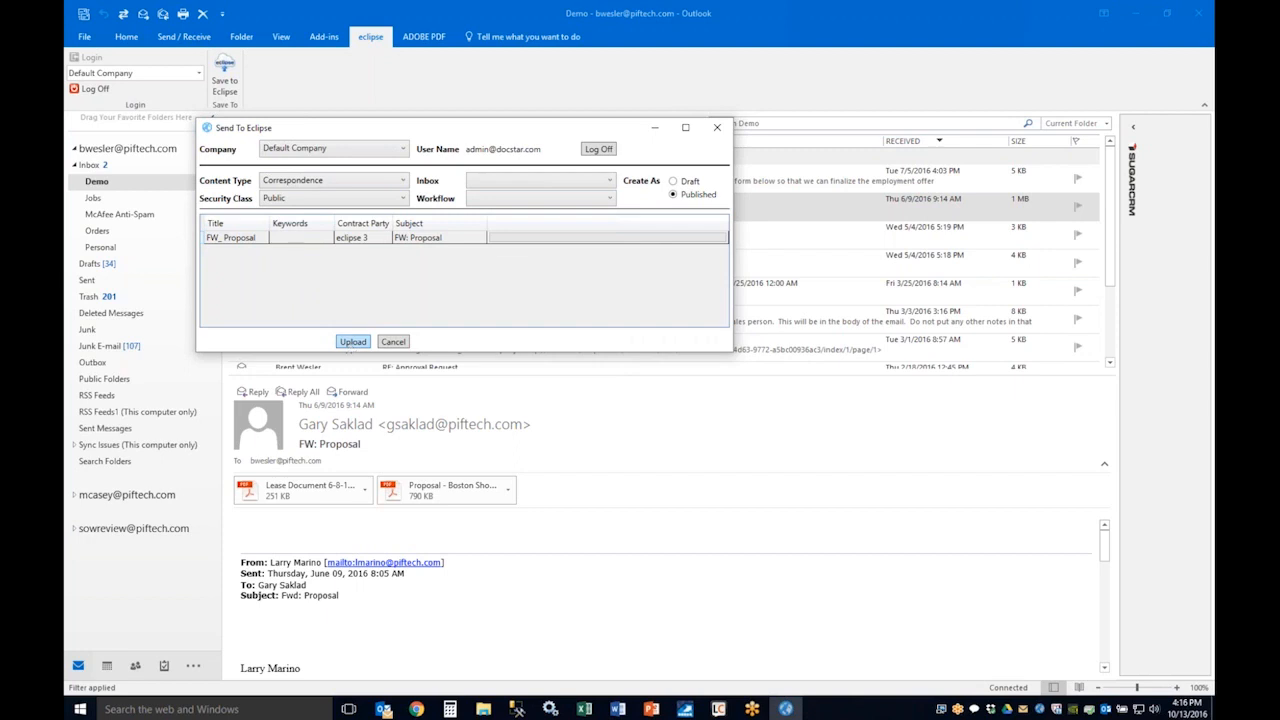
{"action": "left_click", "coordinate": [352, 342]}
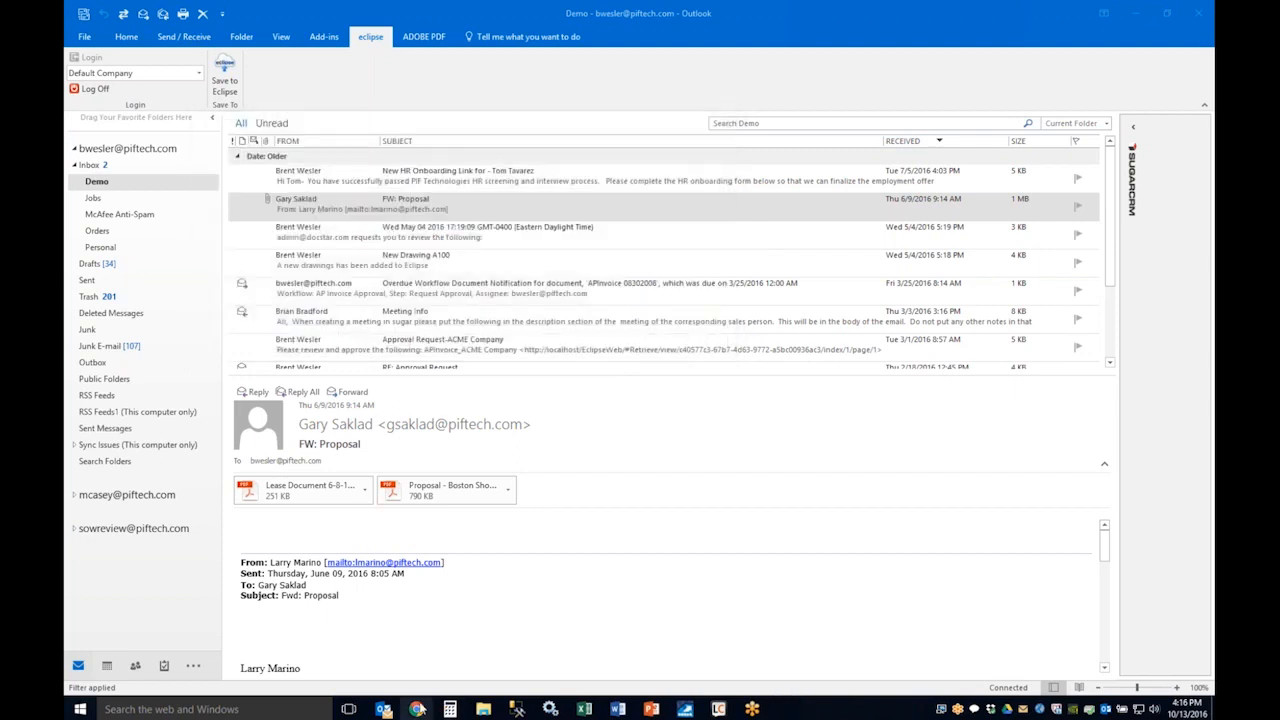
Step: Switch to Eclipse in Chrome, open the Correspondence folder, refresh it and view the FW_ Proposal and Dynamics GP Integration Webinar documents
{"action": "left_click", "coordinate": [416, 709]}
{"action": "left_click", "coordinate": [125, 266]}
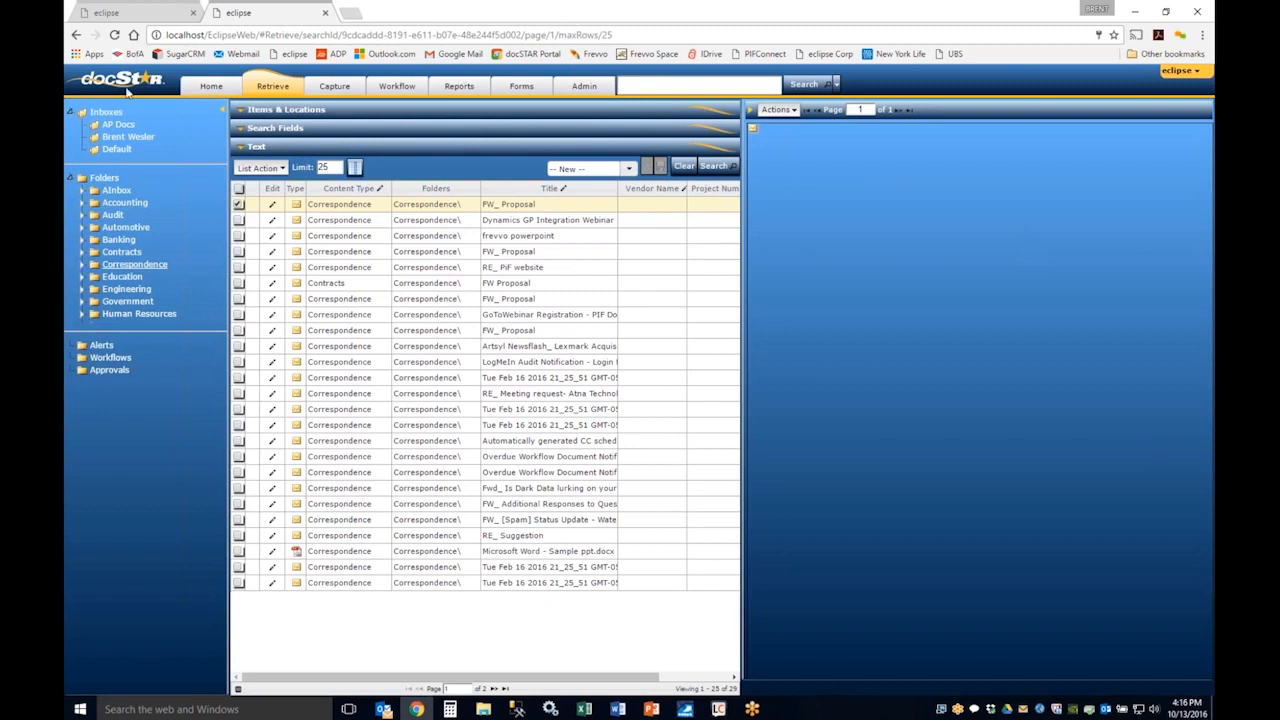
{"action": "left_click", "coordinate": [115, 35]}
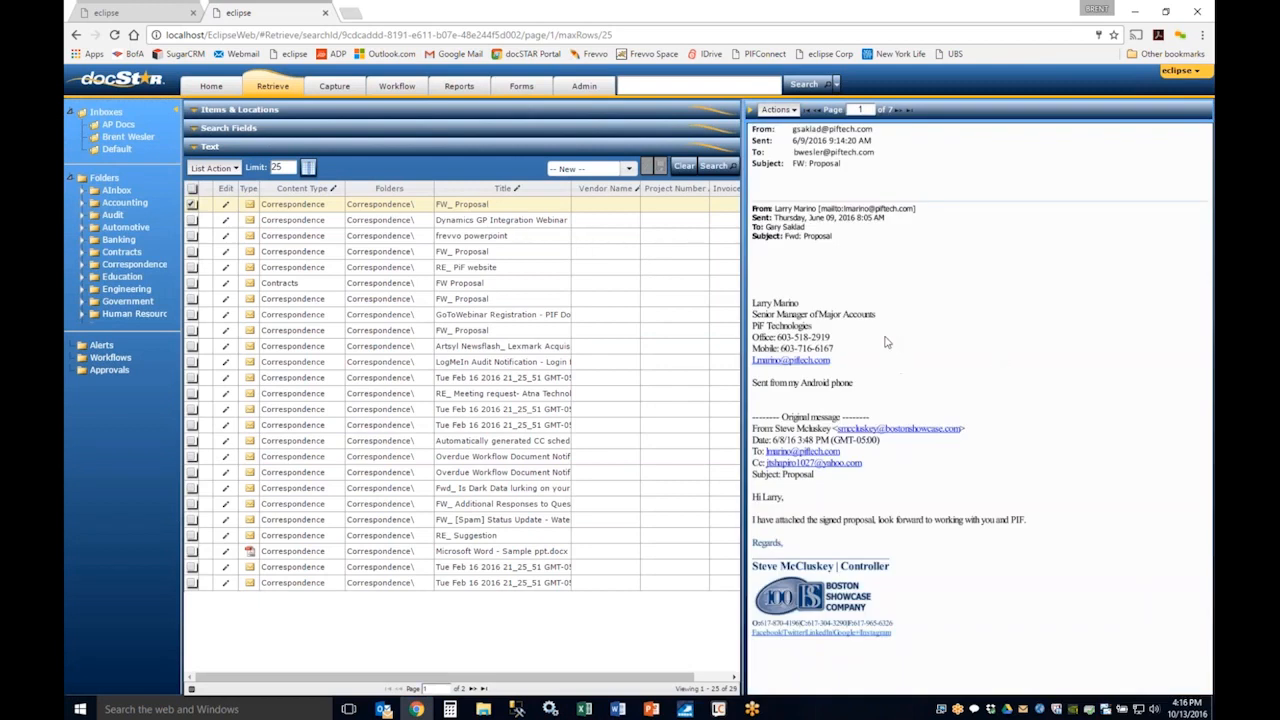
{"action": "left_click", "coordinate": [438, 221]}
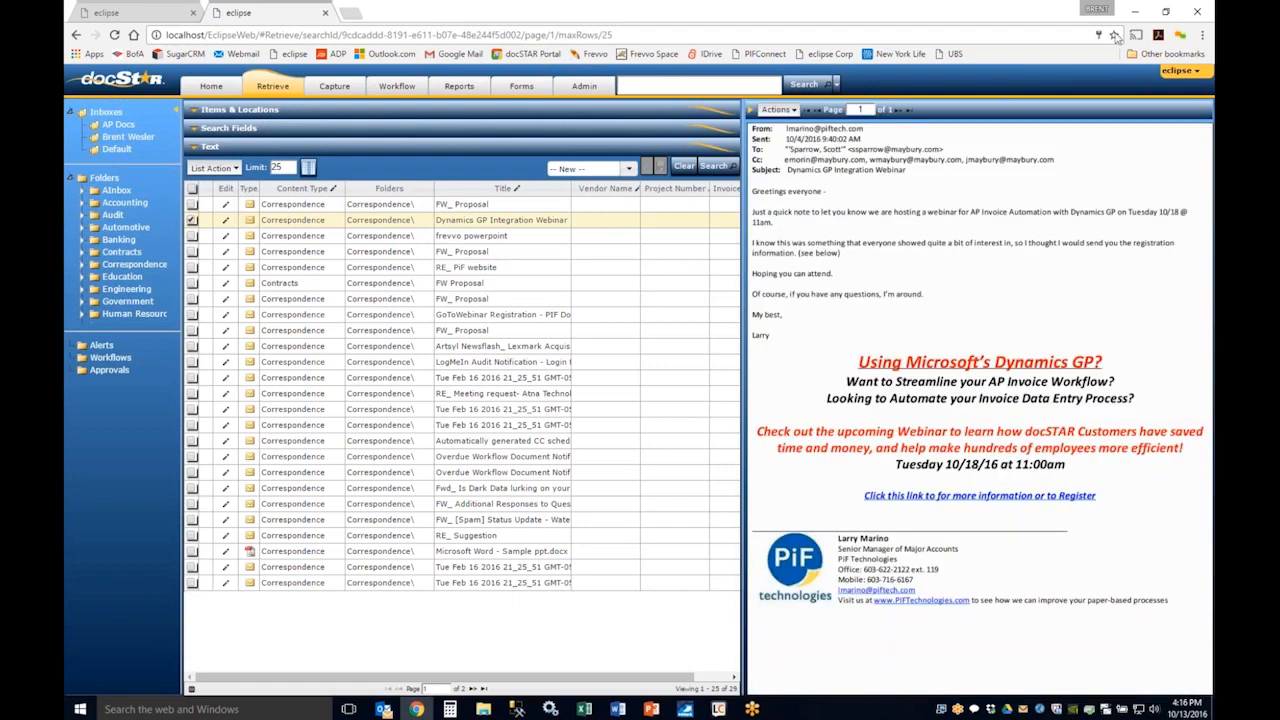
Step: Return to Outlook, open the FW: Proposal email in its own window and choose Eclipse PDF as its printer
{"action": "left_click", "coordinate": [1136, 14]}
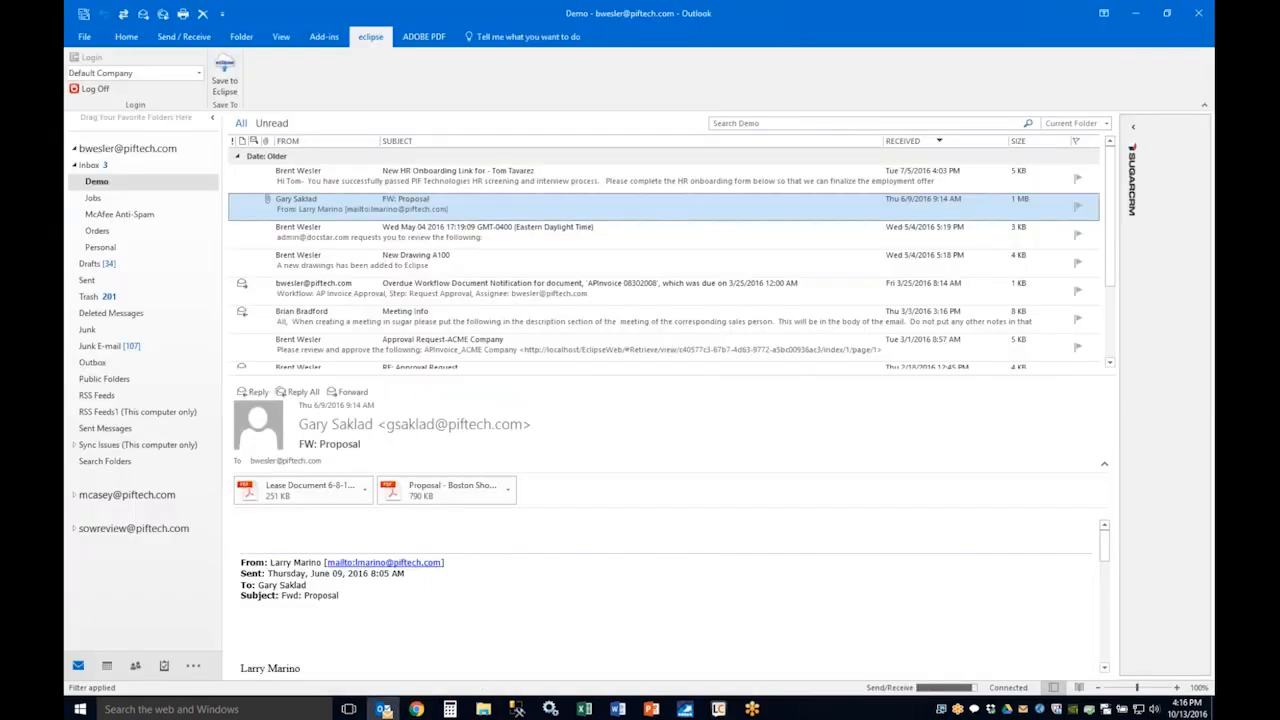
{"action": "double_click", "coordinate": [312, 205]}
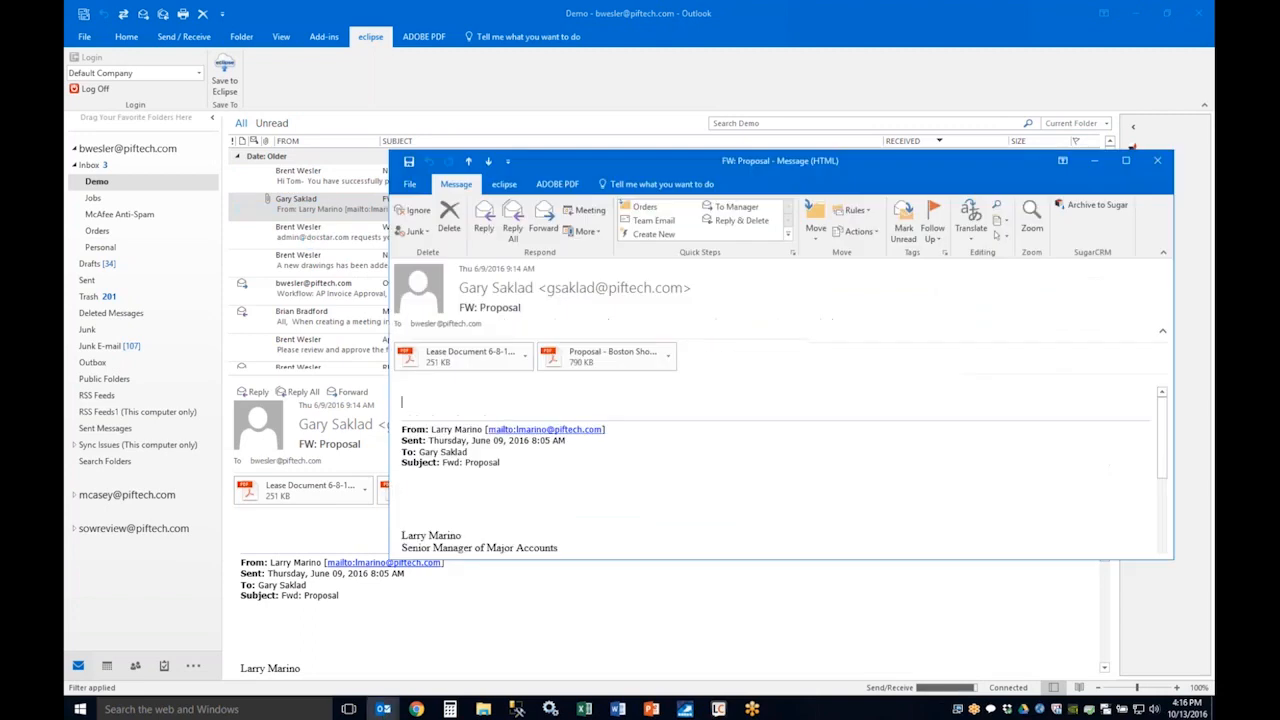
{"action": "left_click", "coordinate": [410, 186]}
{"action": "left_click", "coordinate": [433, 366]}
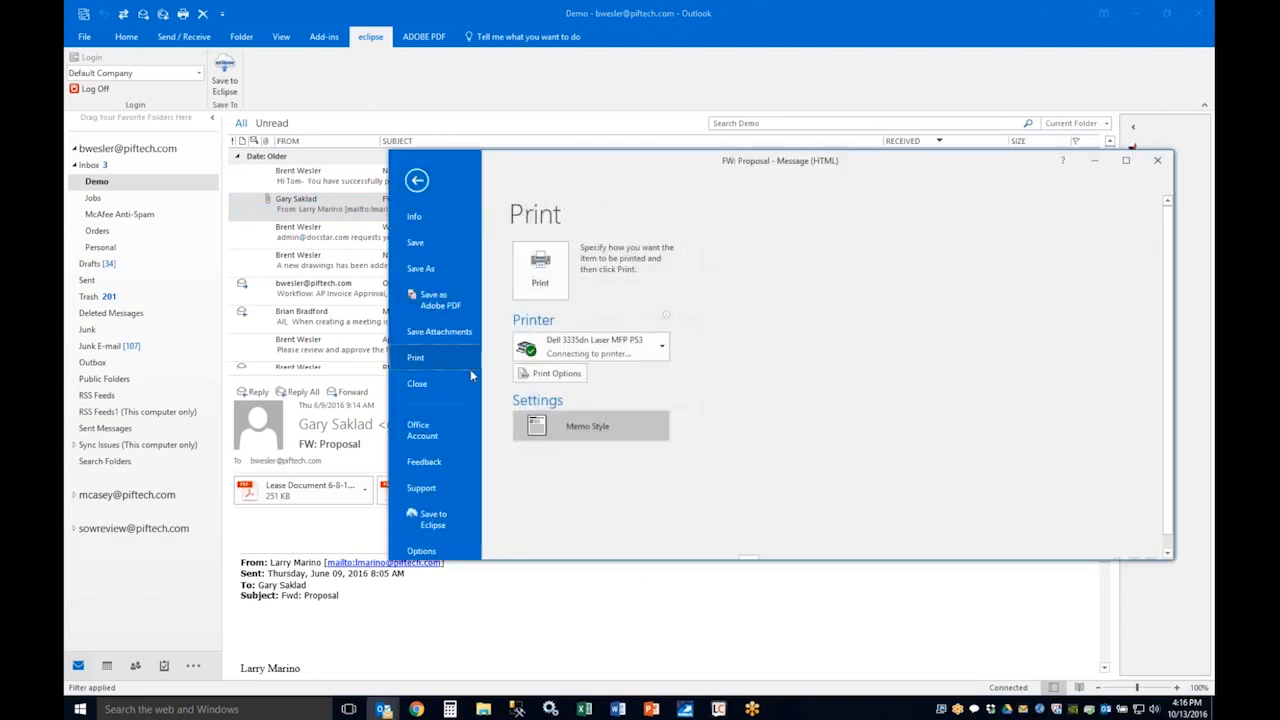
{"action": "left_click", "coordinate": [592, 345]}
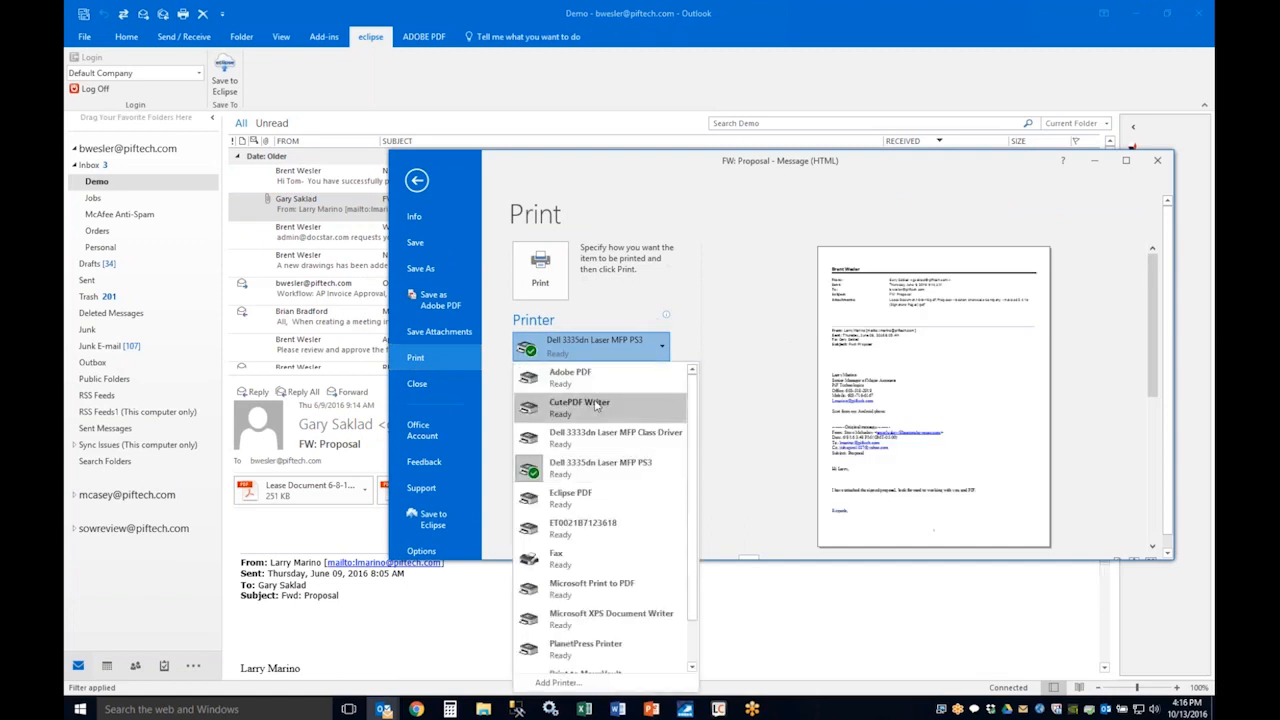
{"action": "left_click", "coordinate": [610, 493]}
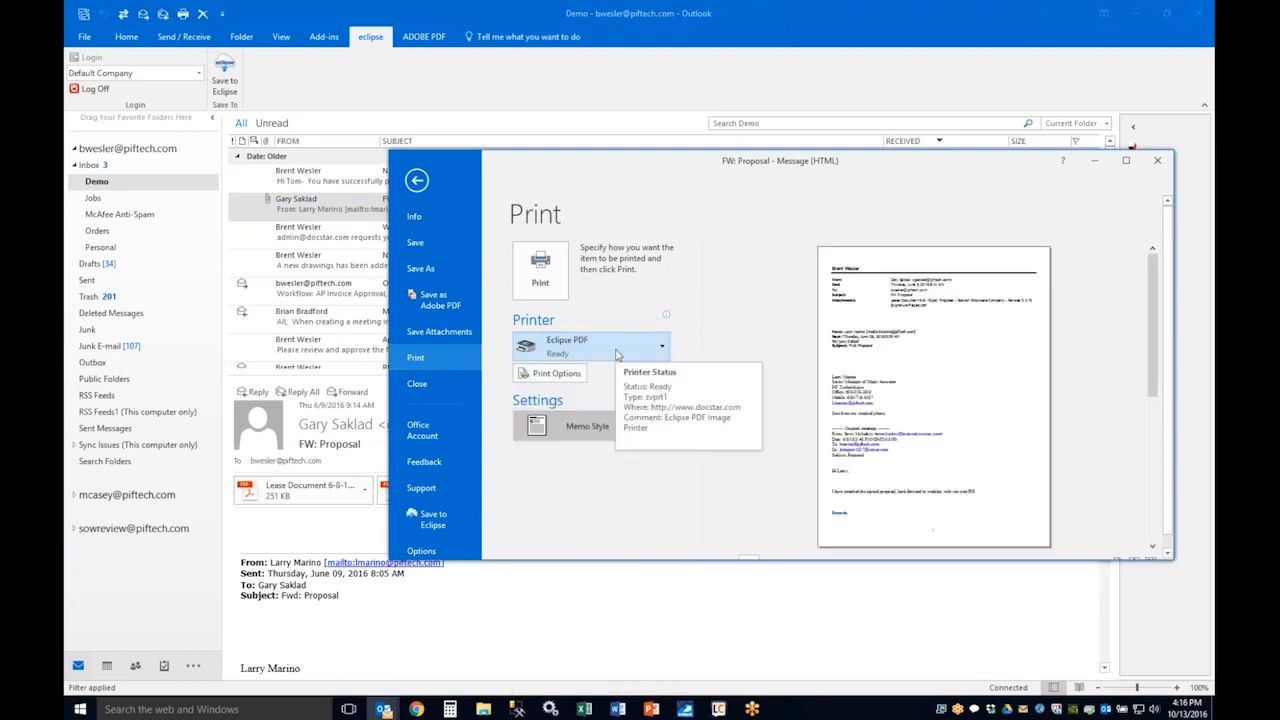
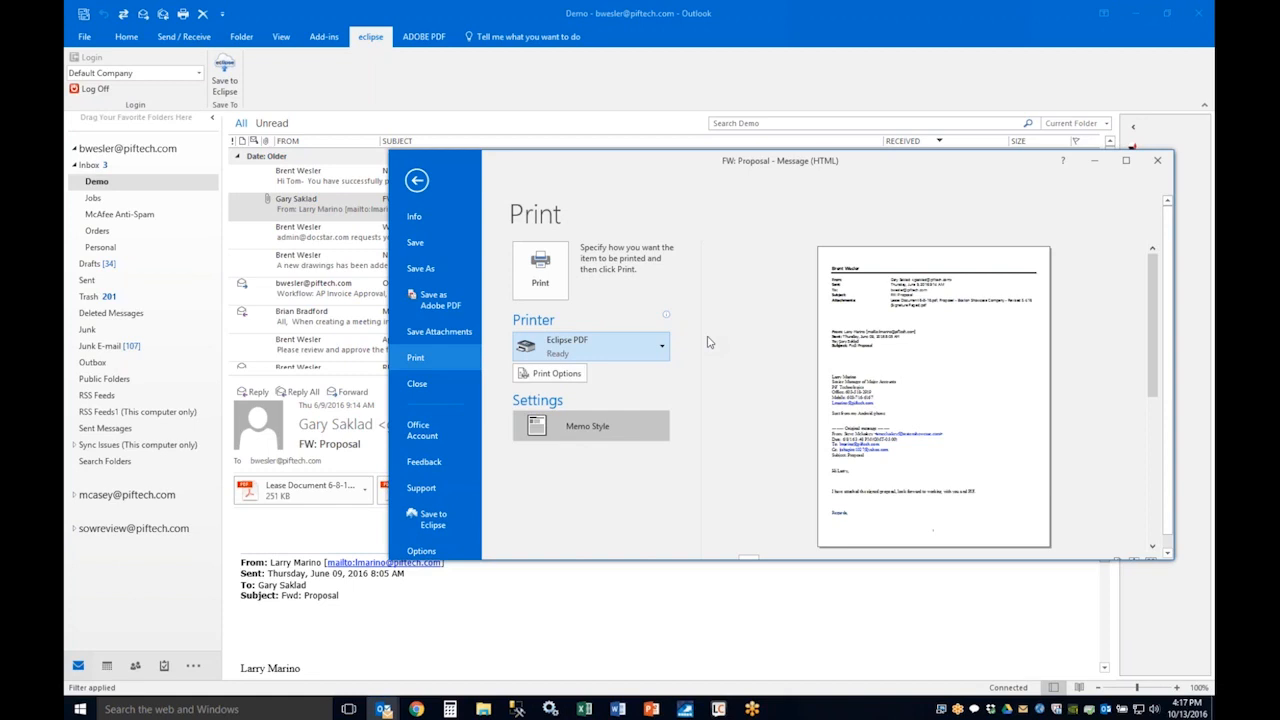
Step: Close the FW: Proposal message without printing, minimize Outlook and switch to the PIF NDA.doc document in Word
{"action": "left_click", "coordinate": [1158, 162]}
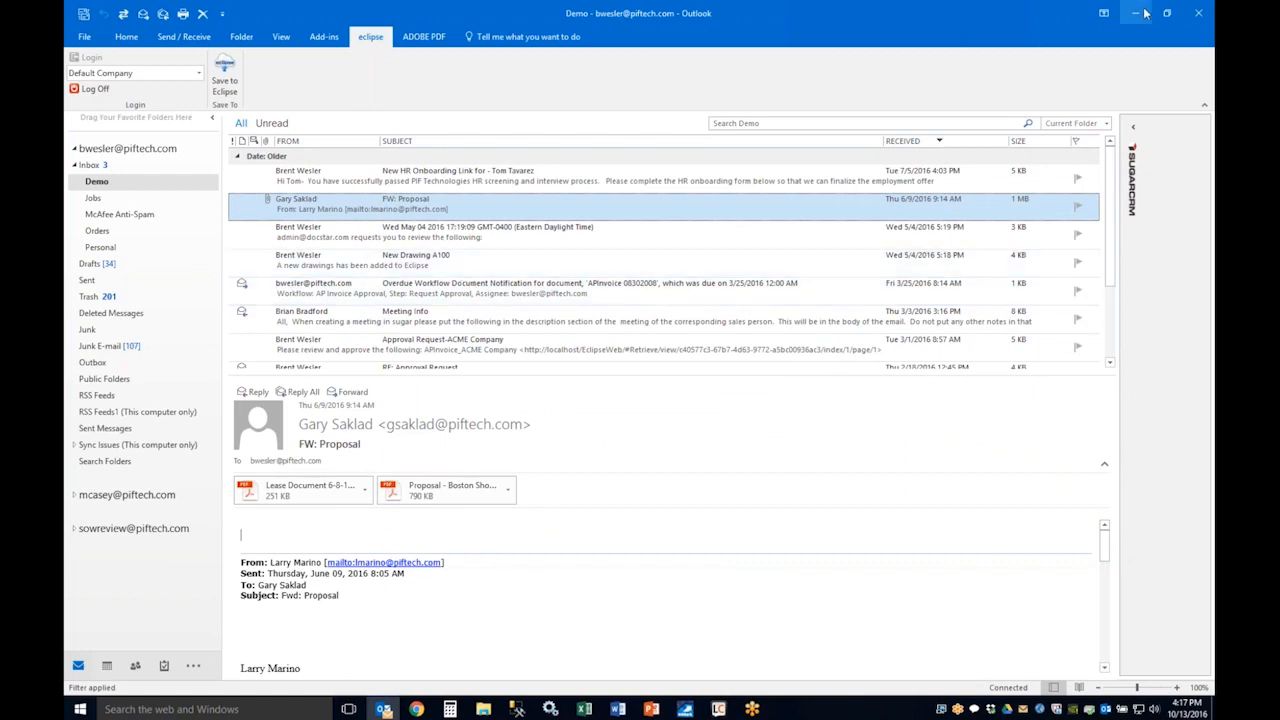
{"action": "left_click", "coordinate": [1137, 13]}
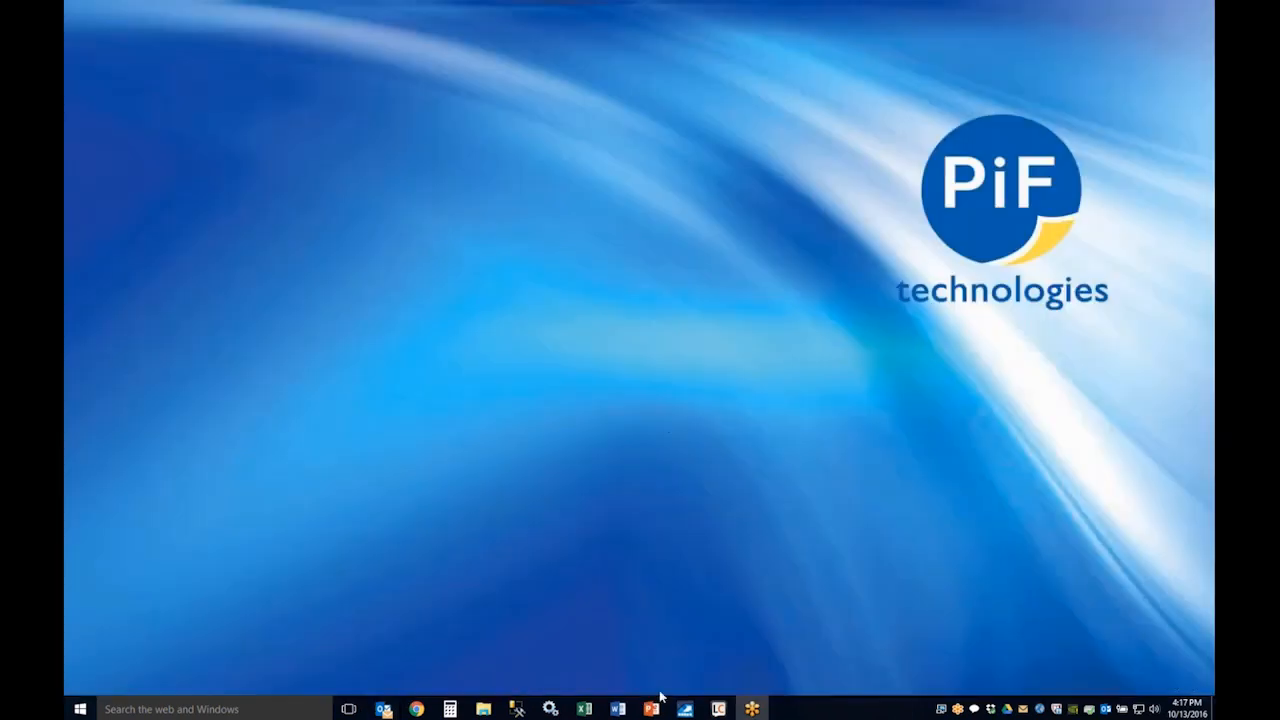
{"action": "right_click", "coordinate": [630, 711]}
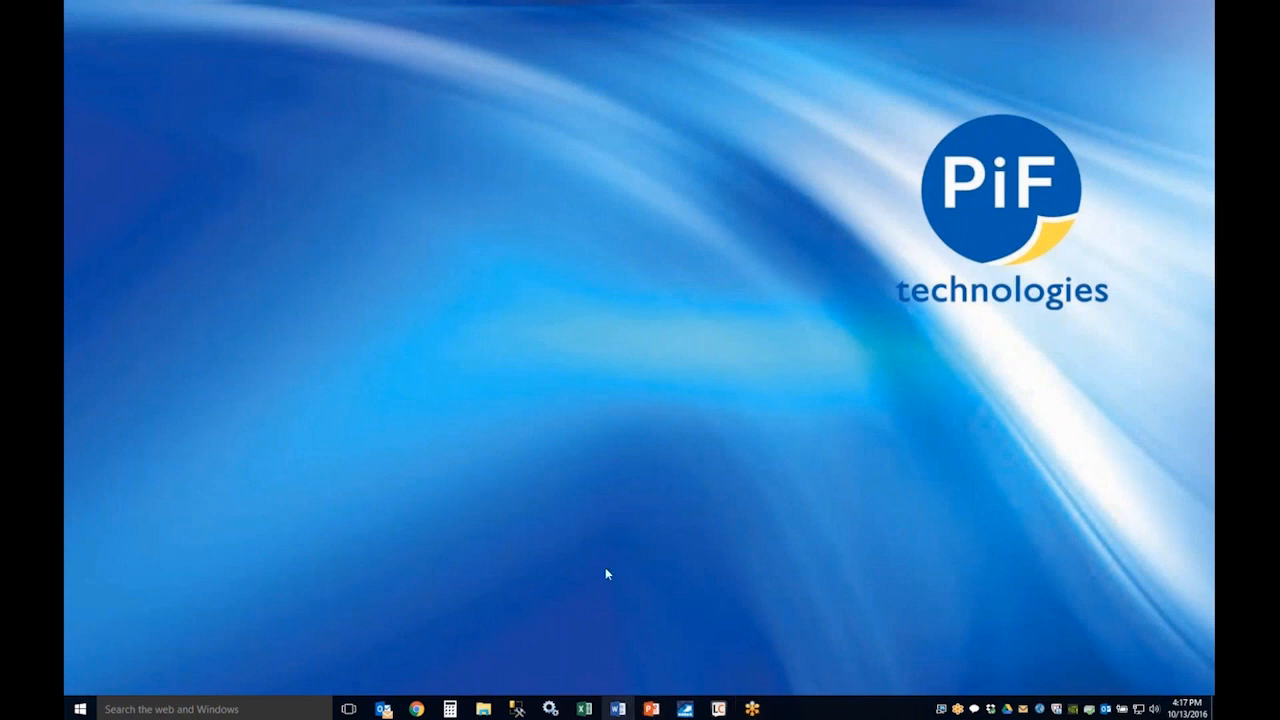
{"action": "left_click", "coordinate": [598, 381]}
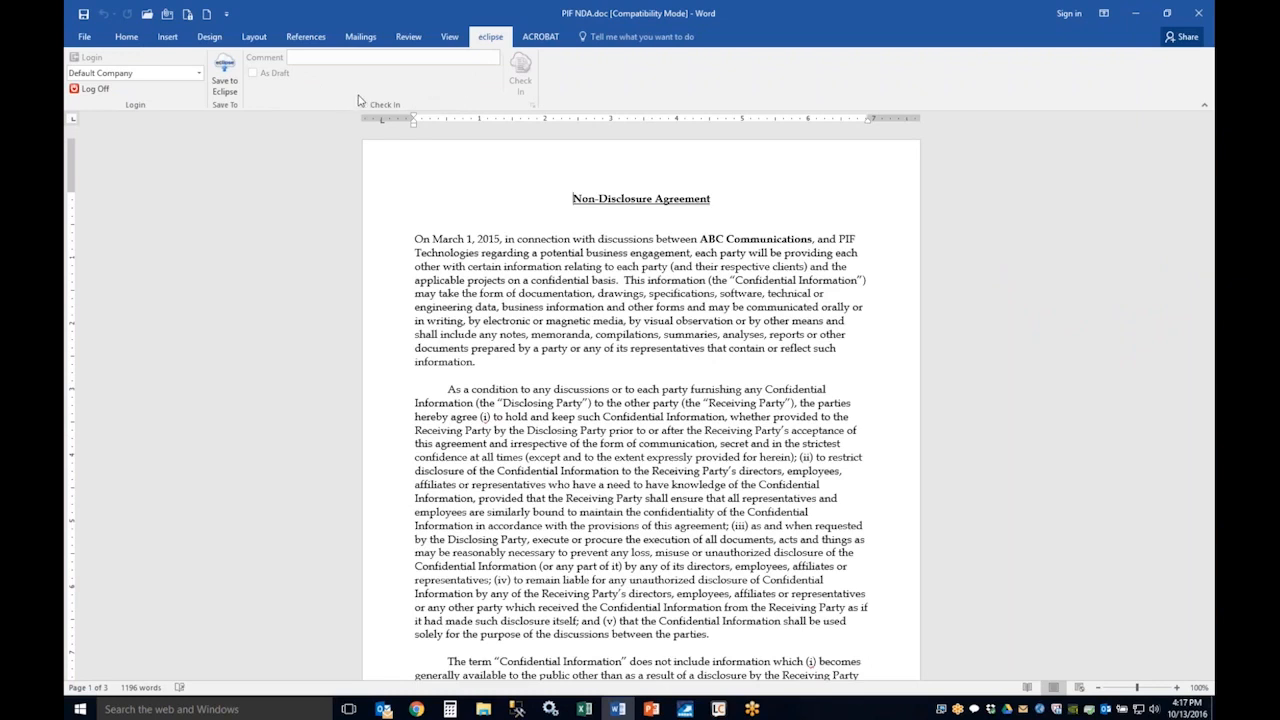
Step: Start saving the Word document to Eclipse with content type Contracts and Contract Party "eclipse 3"
{"action": "left_click", "coordinate": [224, 87]}
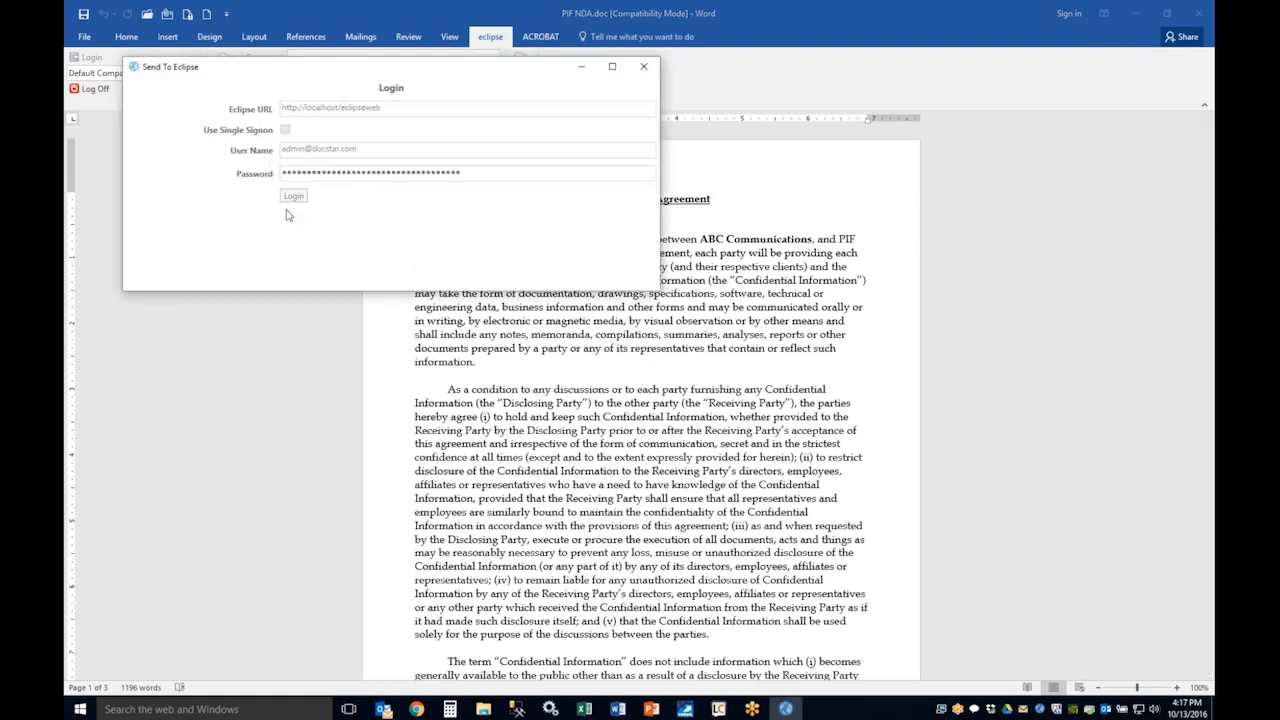
{"action": "left_click", "coordinate": [254, 124]}
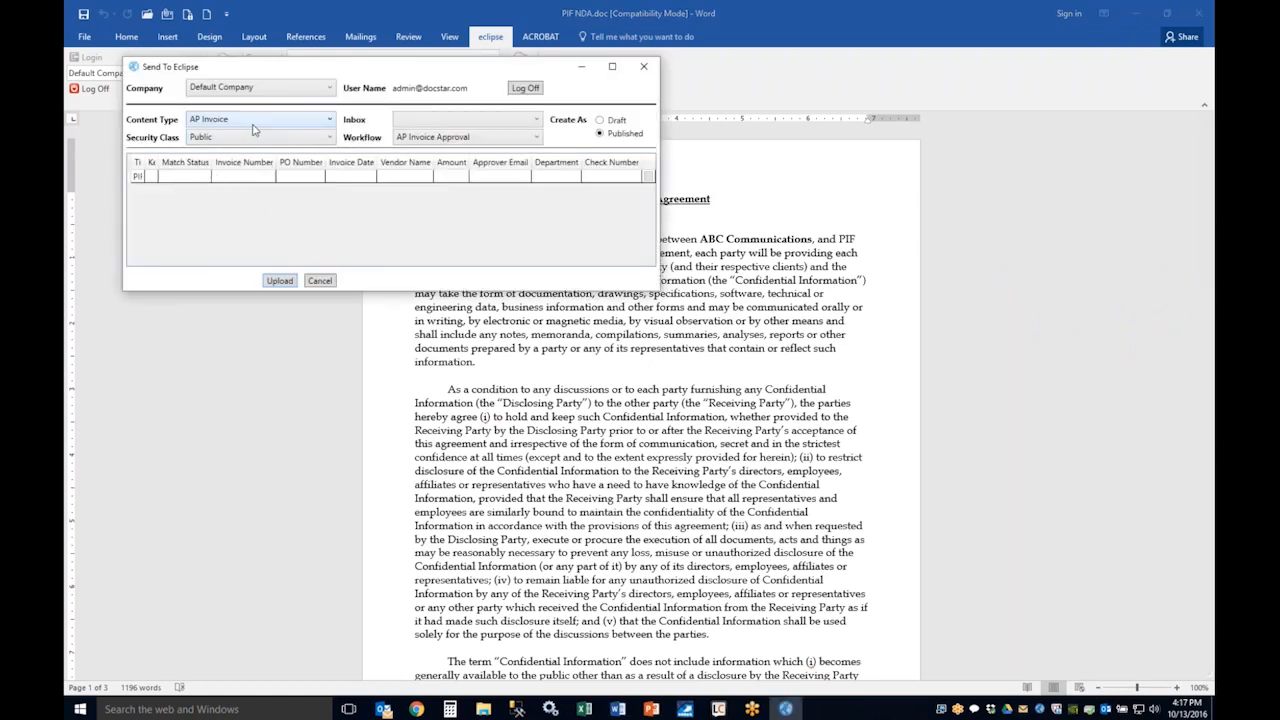
{"action": "left_click", "coordinate": [250, 191]}
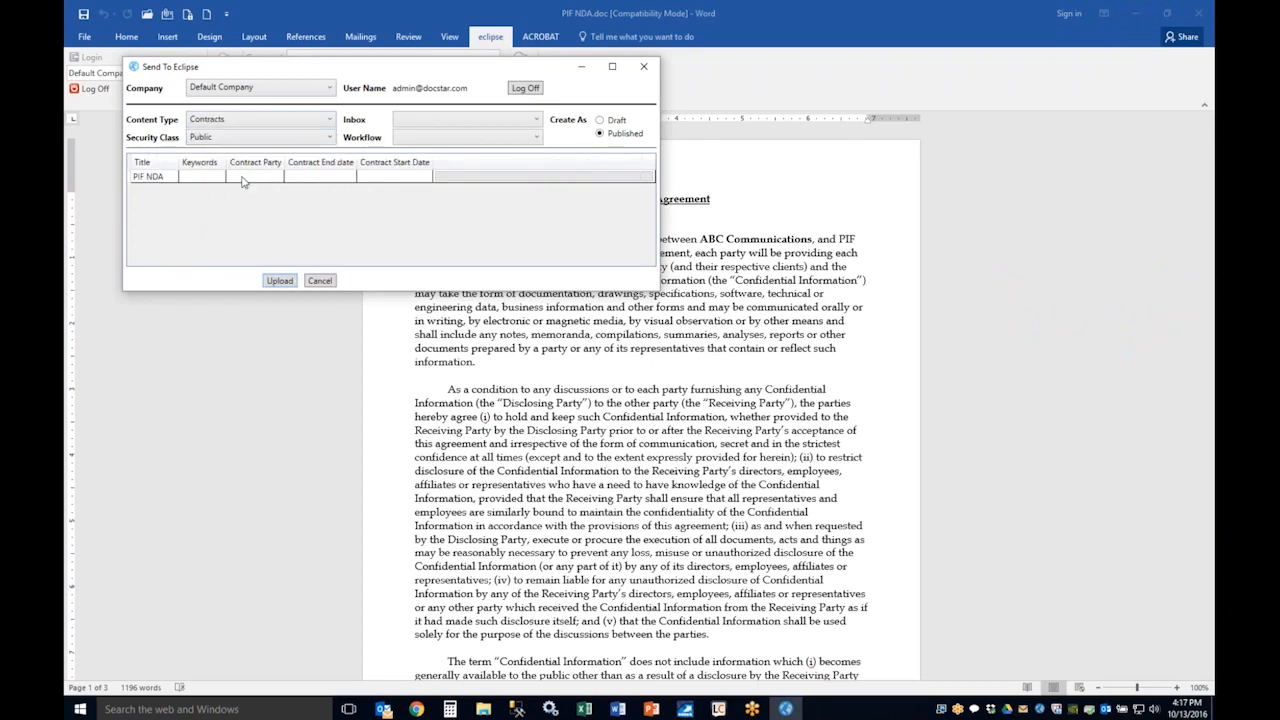
{"action": "left_click", "coordinate": [248, 177]}
{"action": "type", "text": "e"}
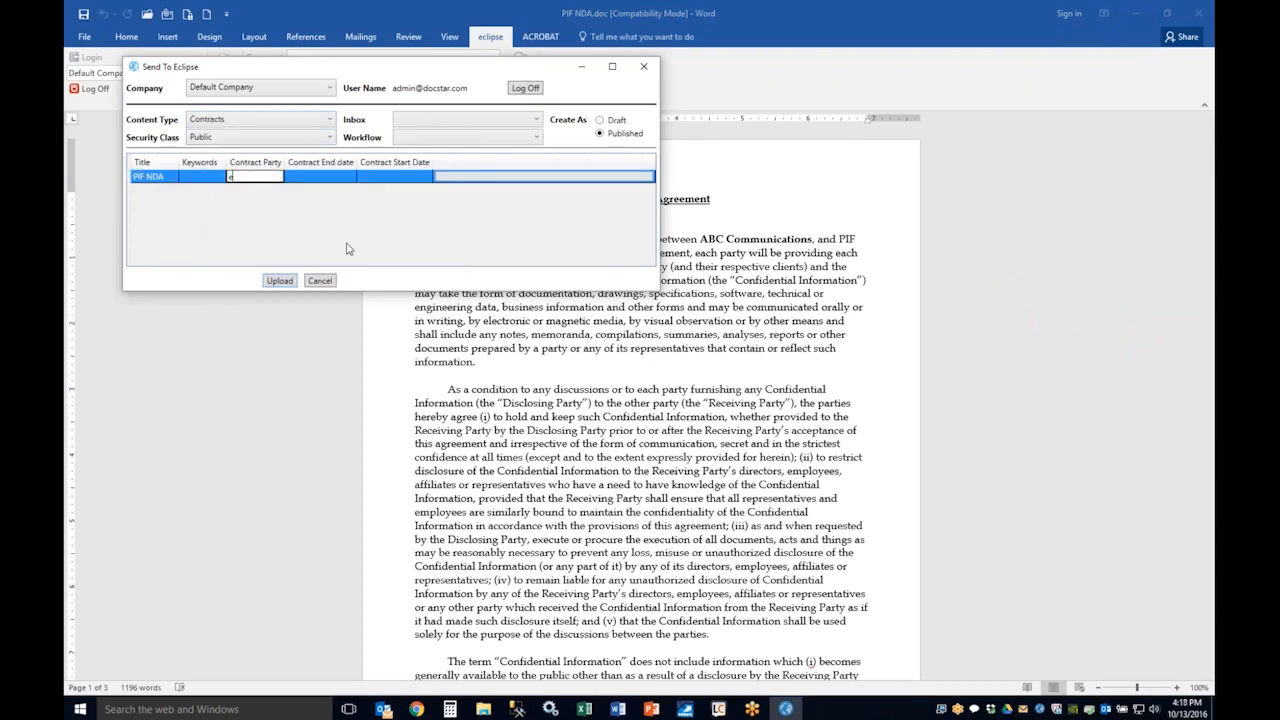
{"action": "type", "text": "clipse 3"}
Step: Assign the Convert to Text workflow, upload the NDA to Eclipse and close Word
{"action": "left_click", "coordinate": [426, 141]}
{"action": "left_click", "coordinate": [421, 224]}
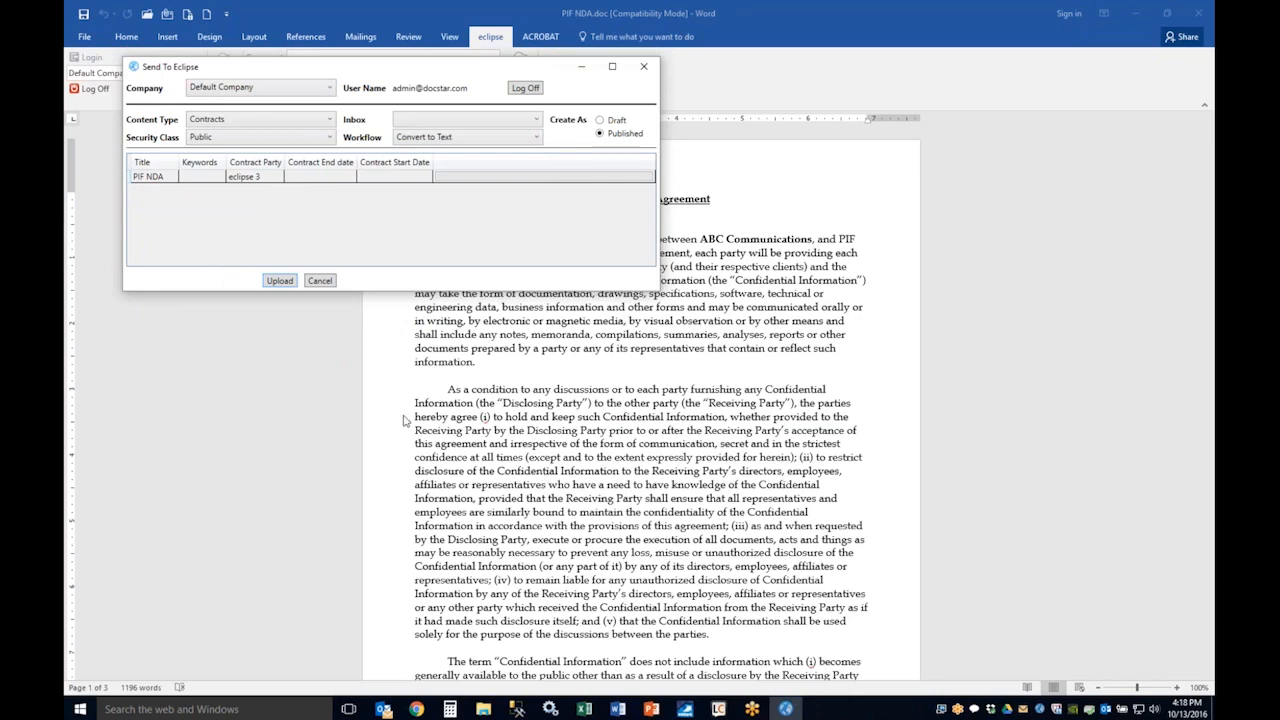
{"action": "left_click", "coordinate": [282, 282]}
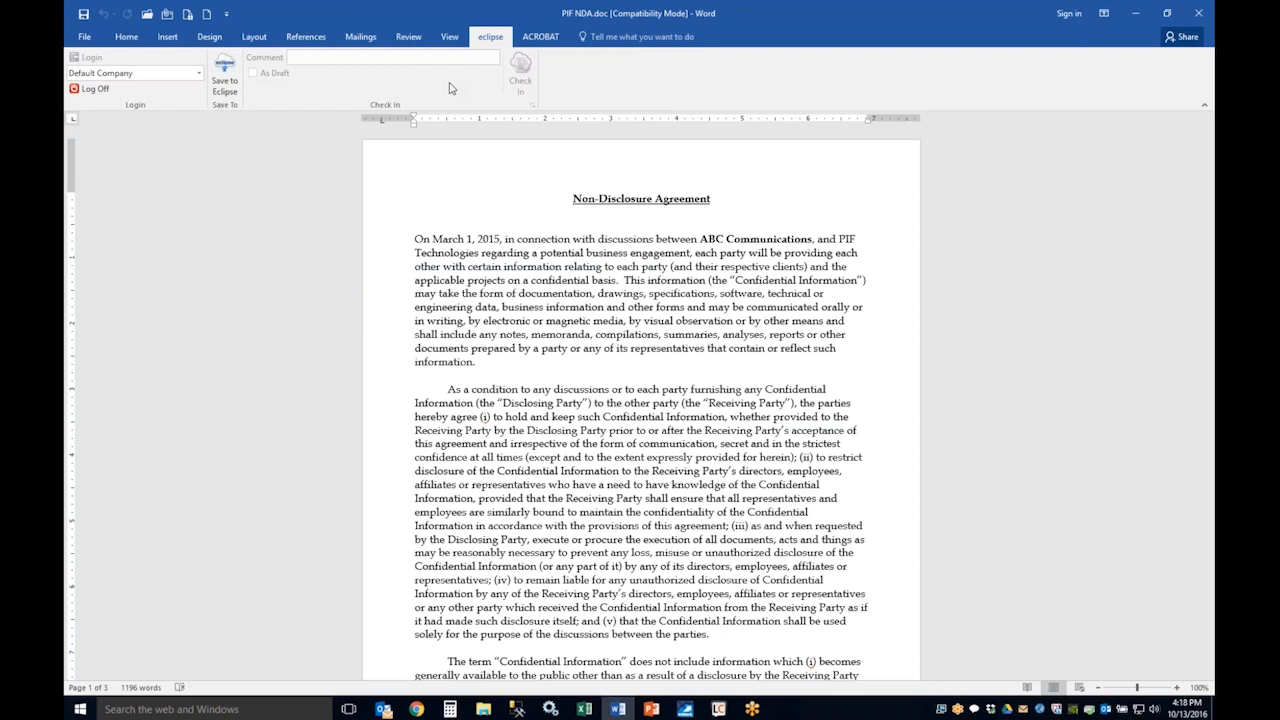
{"action": "left_click", "coordinate": [1198, 13]}
{"action": "left_click", "coordinate": [1198, 13]}
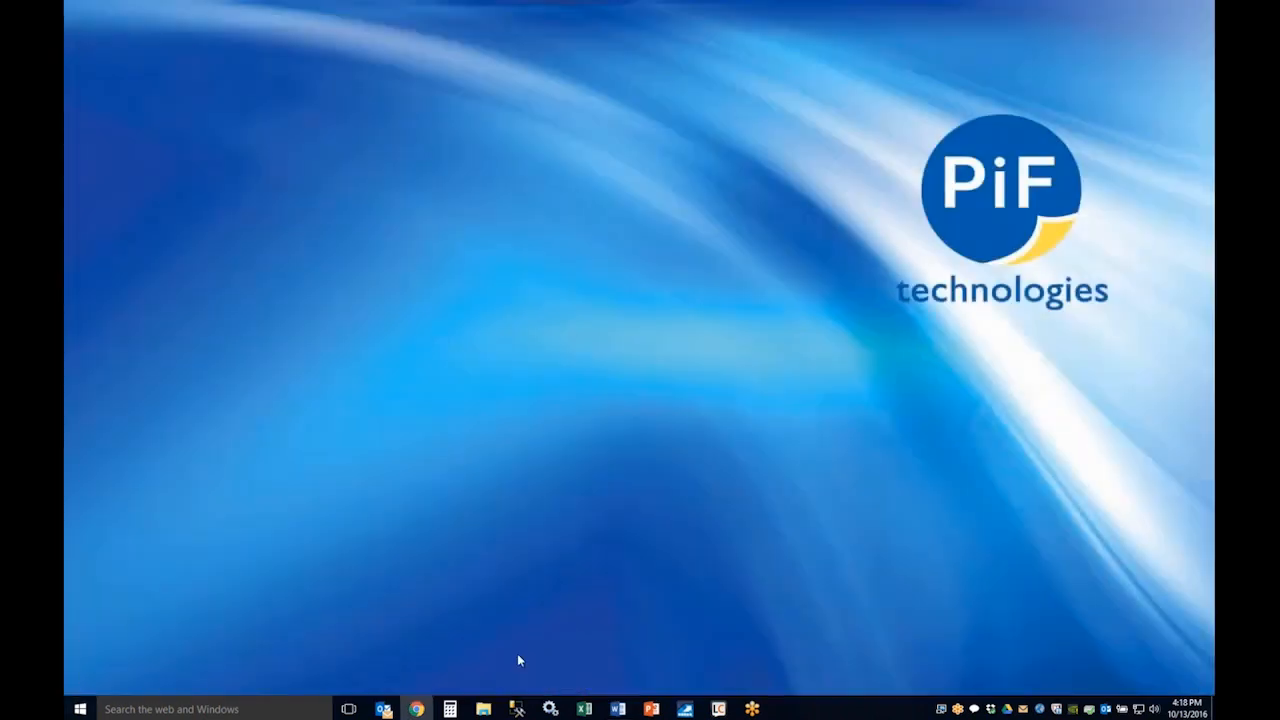
Step: Switch to Eclipse in Chrome and search all documents for "eclipse 3"
{"action": "left_click", "coordinate": [416, 710]}
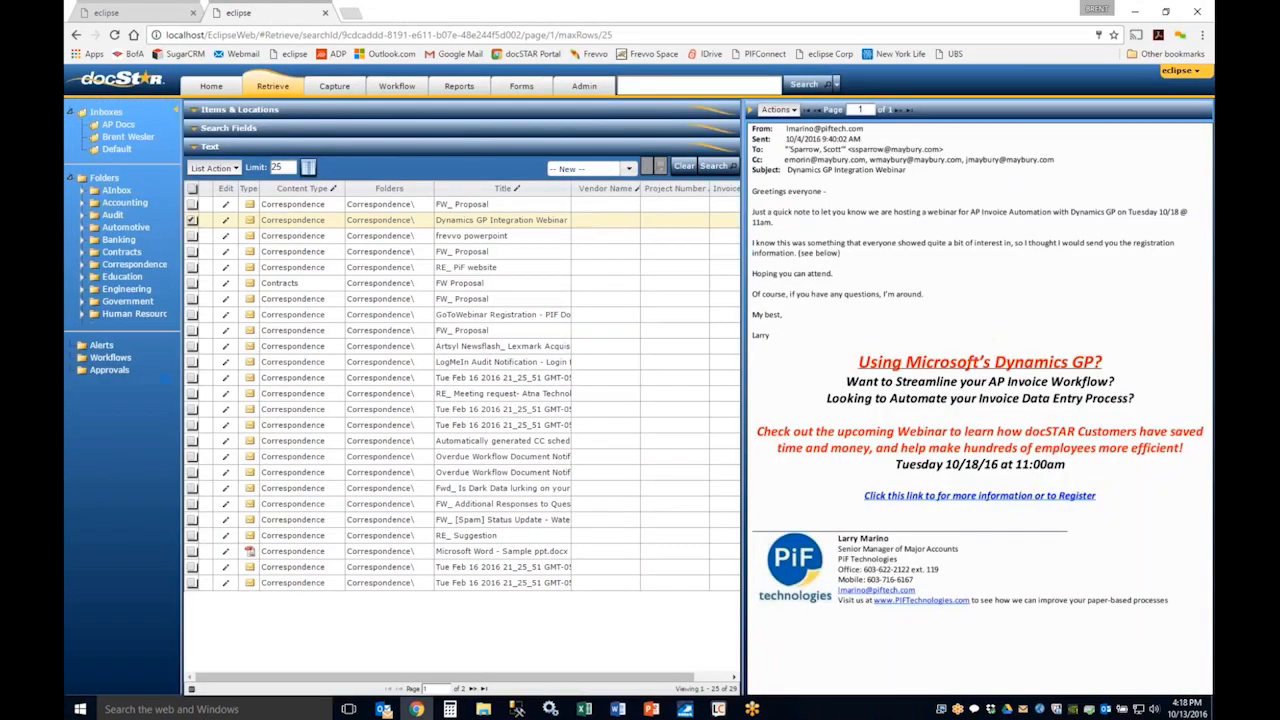
{"action": "left_click", "coordinate": [651, 80]}
{"action": "type", "text": "eclipse 3"}
{"action": "key", "text": "Return"}
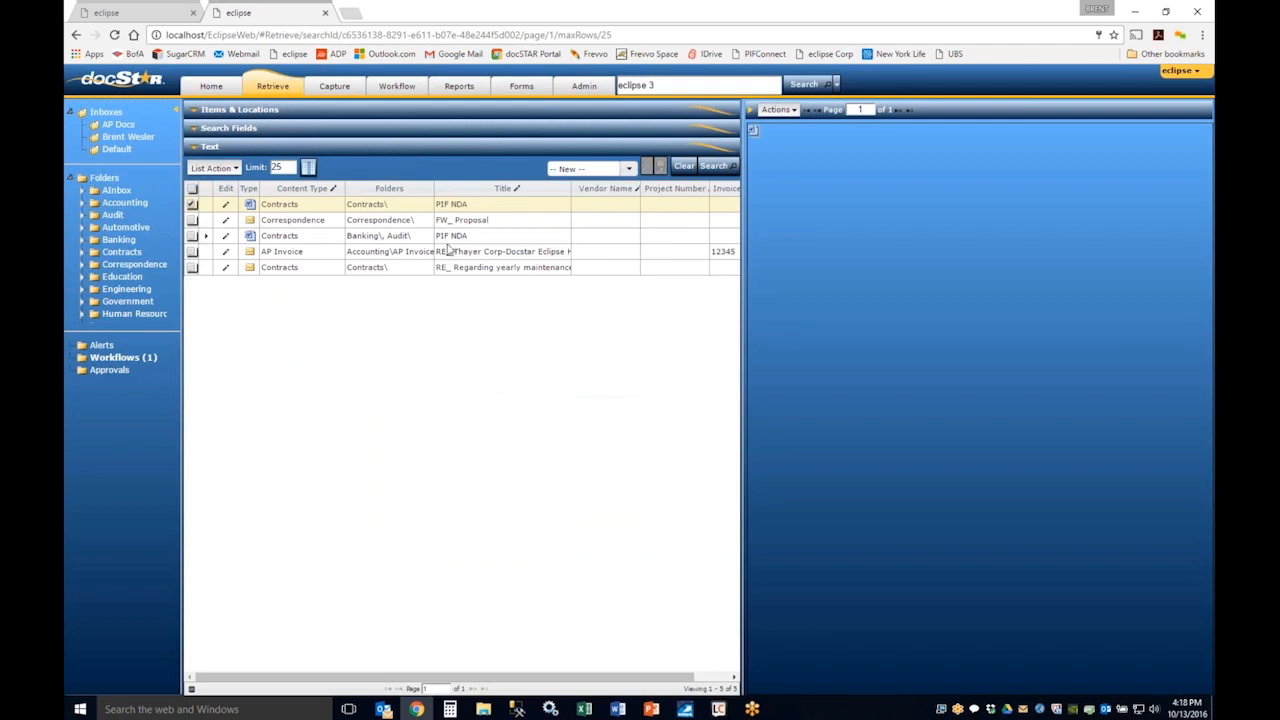
Step: Preview the FW_ Proposal result, open the PIF NDA filed under Banking and Audit, and return to preview the Contracts PIF NDA
{"action": "left_click", "coordinate": [505, 225]}
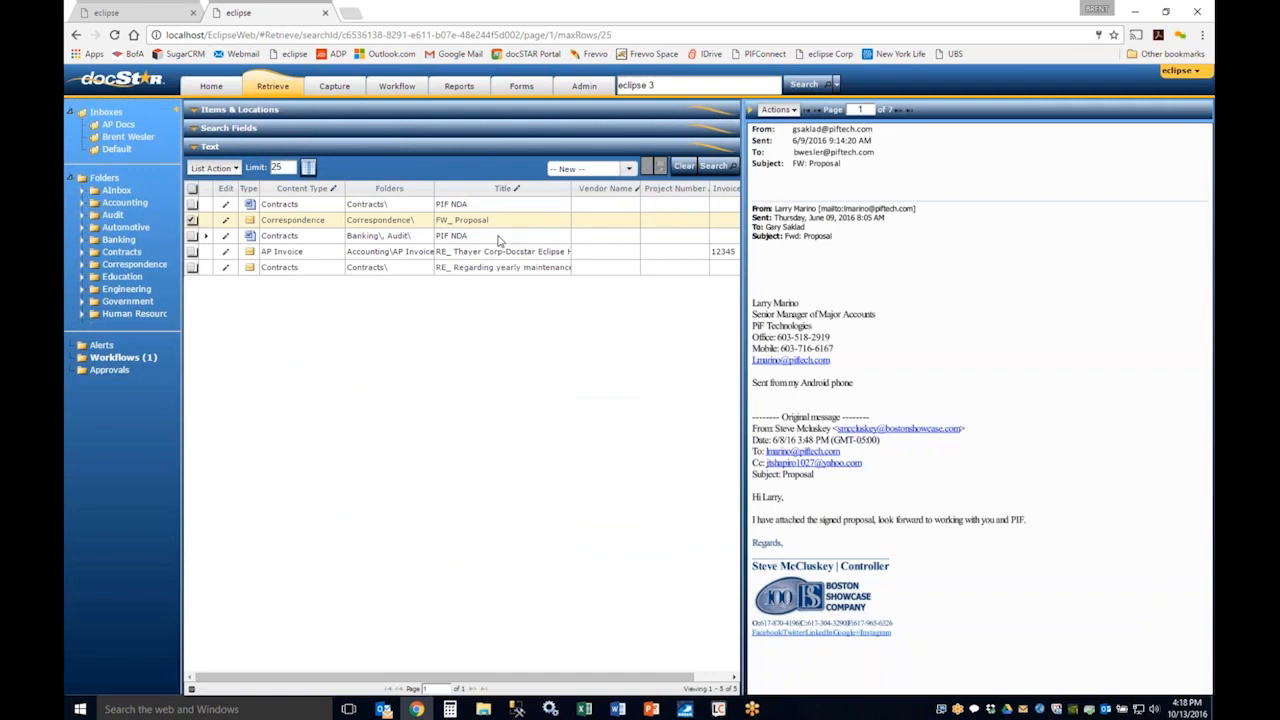
{"action": "double_click", "coordinate": [498, 238]}
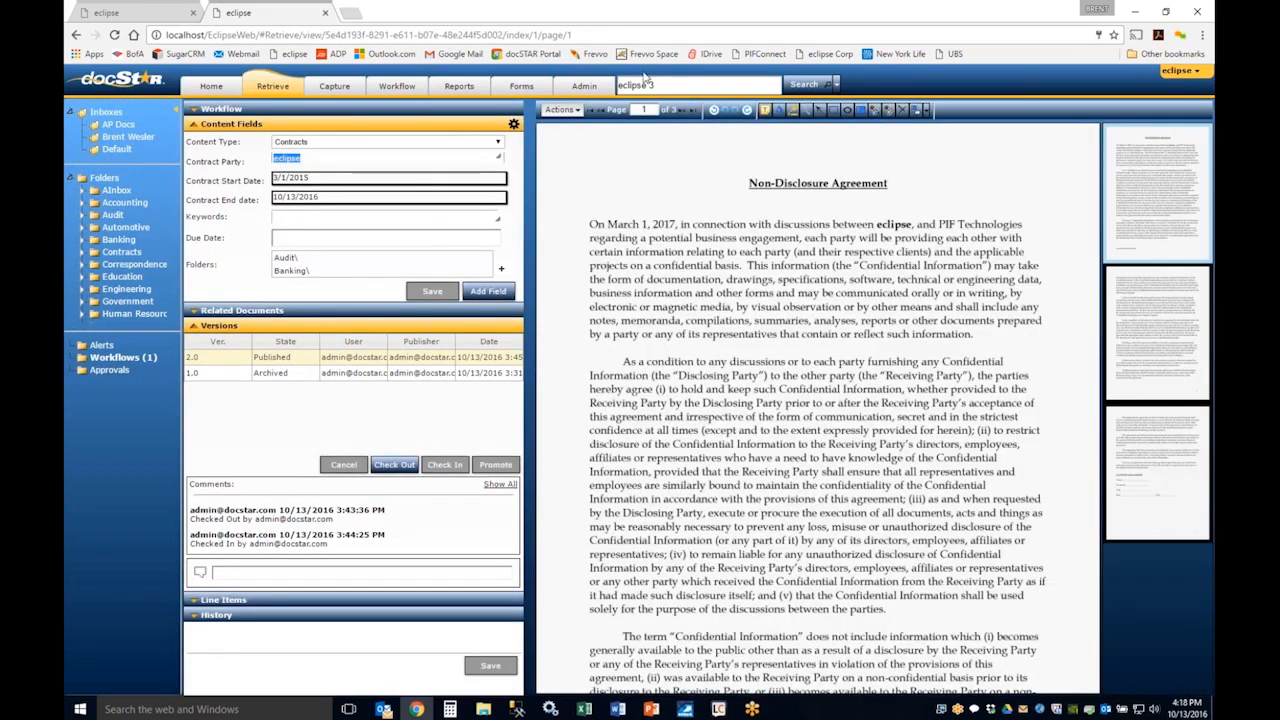
{"action": "left_click", "coordinate": [75, 35]}
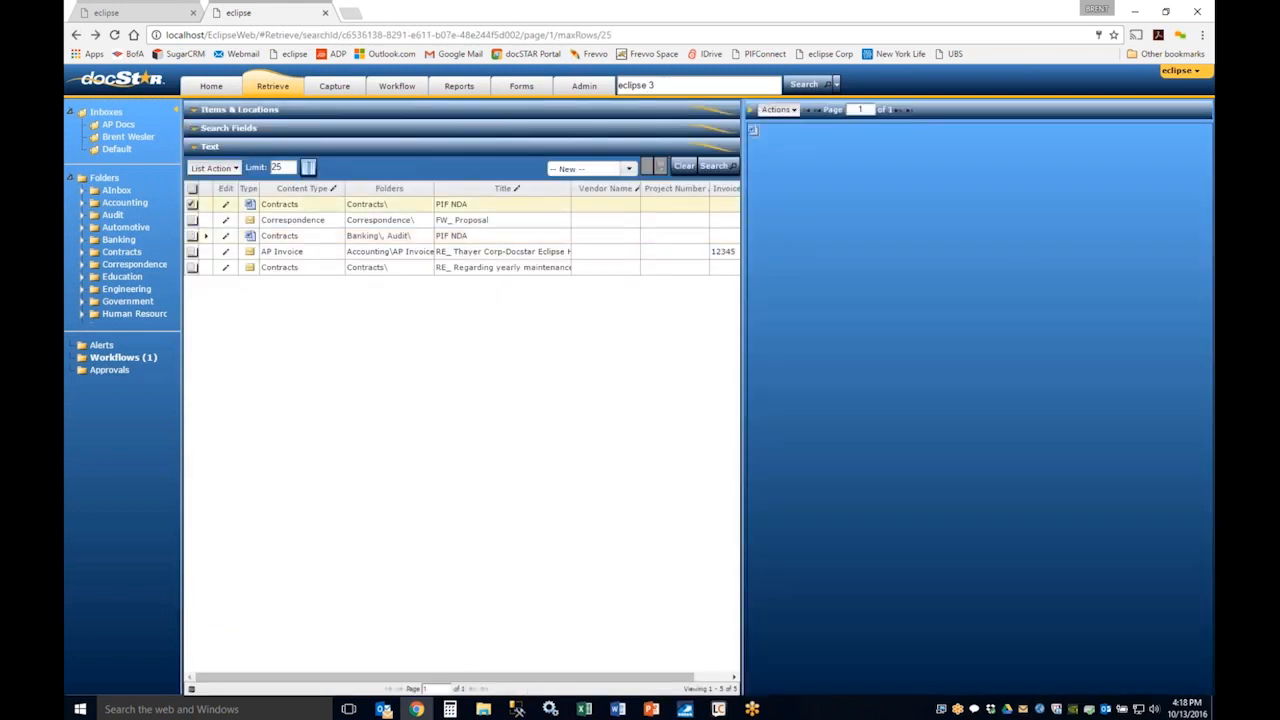
{"action": "left_click", "coordinate": [412, 222]}
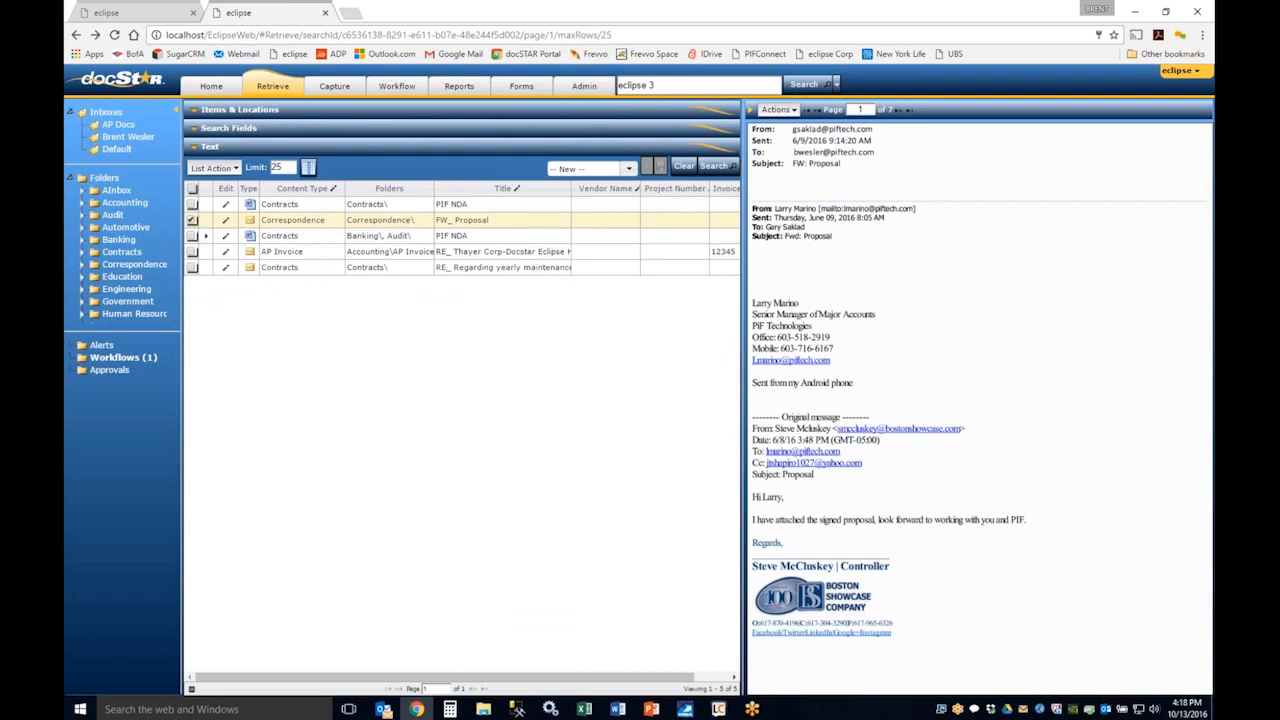
{"action": "left_click", "coordinate": [397, 205]}
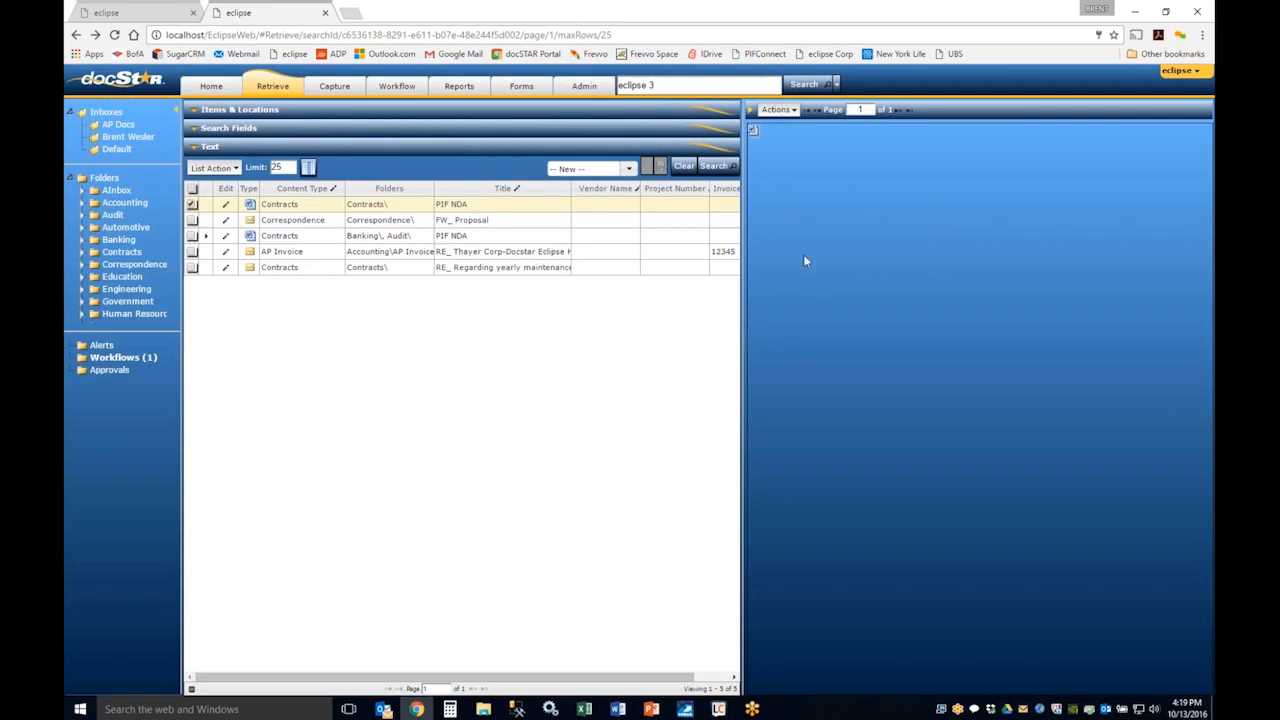
Step: Replace the search text with the quoted phrase "disclosing party" and run the search
{"action": "left_click_drag", "start_coordinate": [667, 85], "coordinate": [617, 86]}
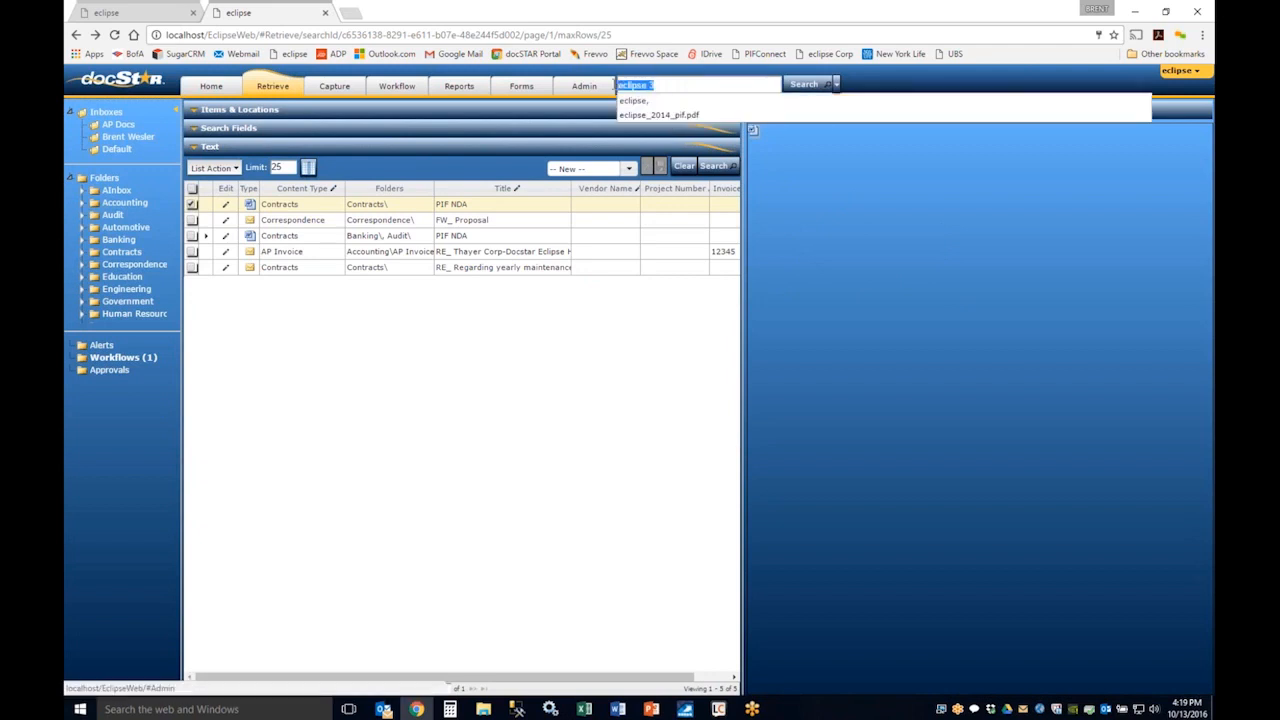
{"action": "left_click", "coordinate": [596, 339]}
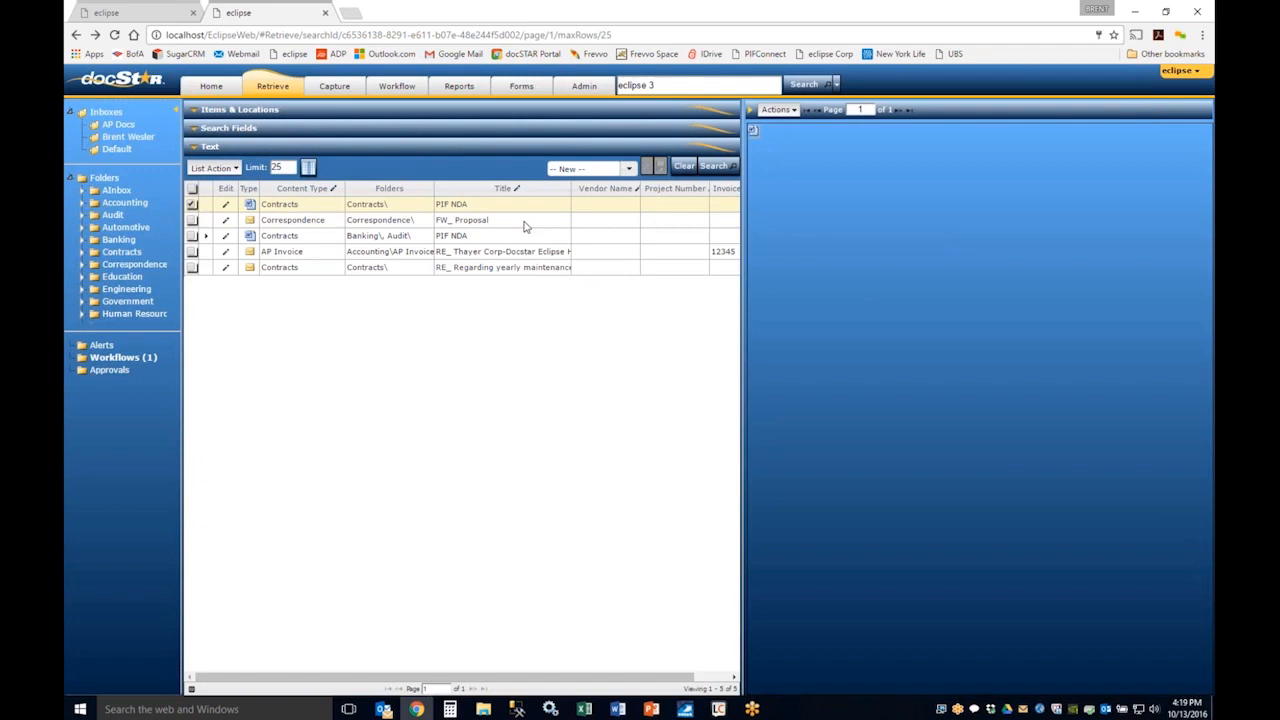
{"action": "left_click_drag", "start_coordinate": [657, 86], "coordinate": [615, 87]}
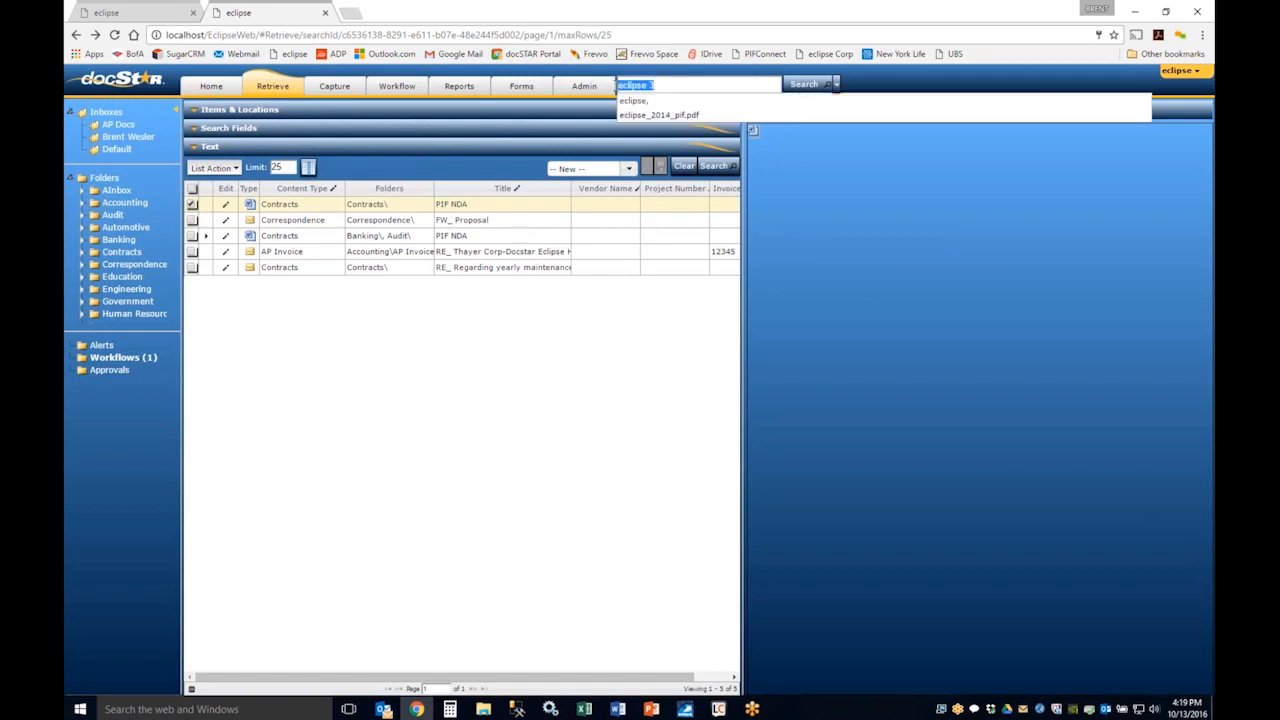
{"action": "type", "text": "\"disclosin"}
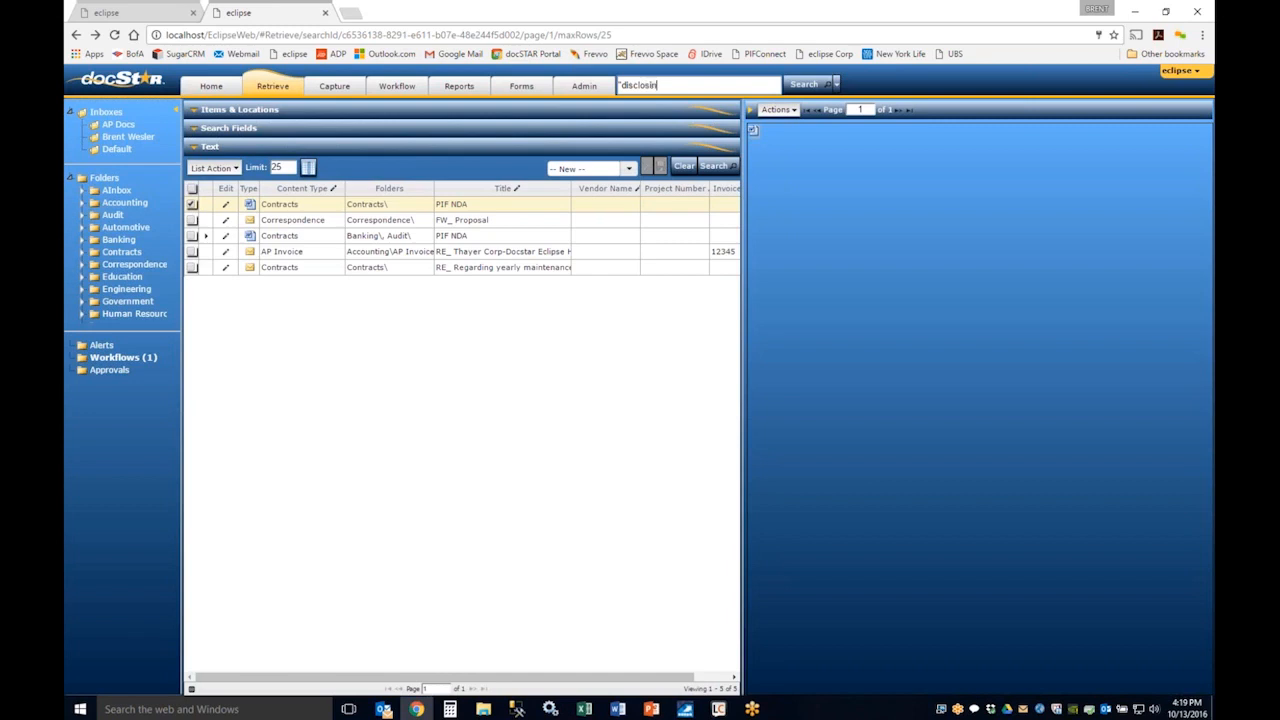
{"action": "type", "text": "g party"}
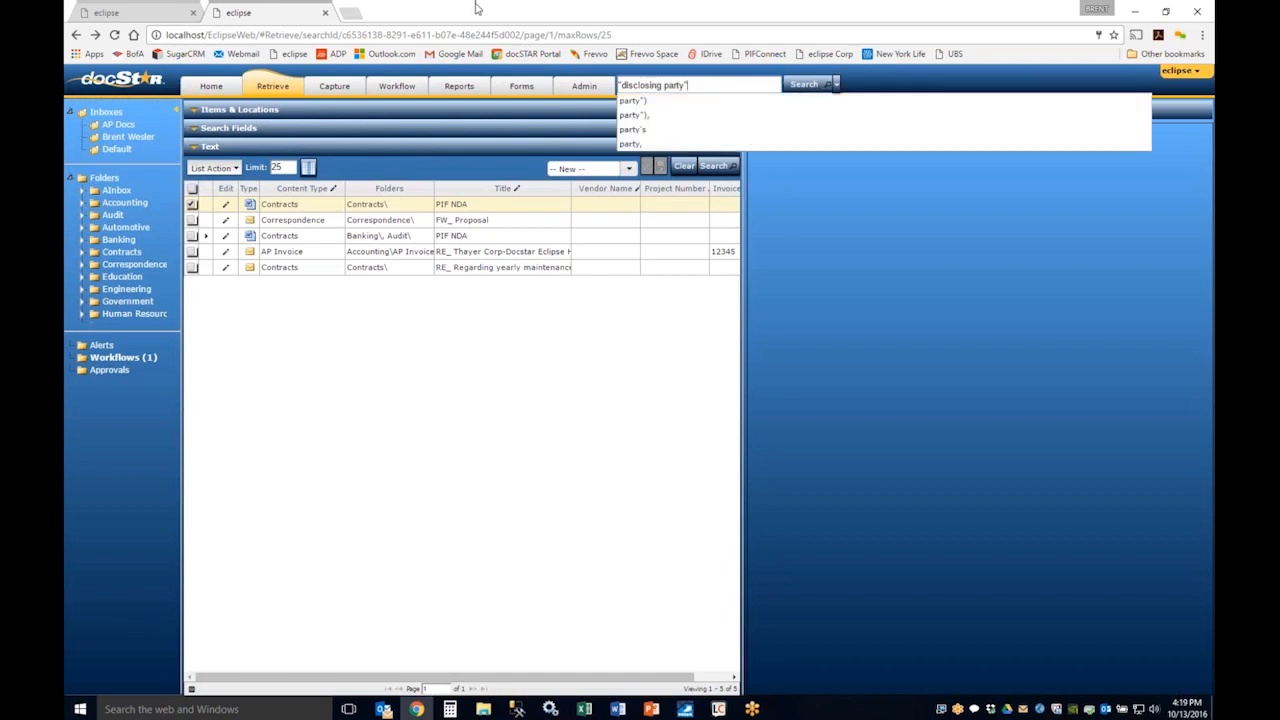
{"action": "left_click", "coordinate": [806, 90]}
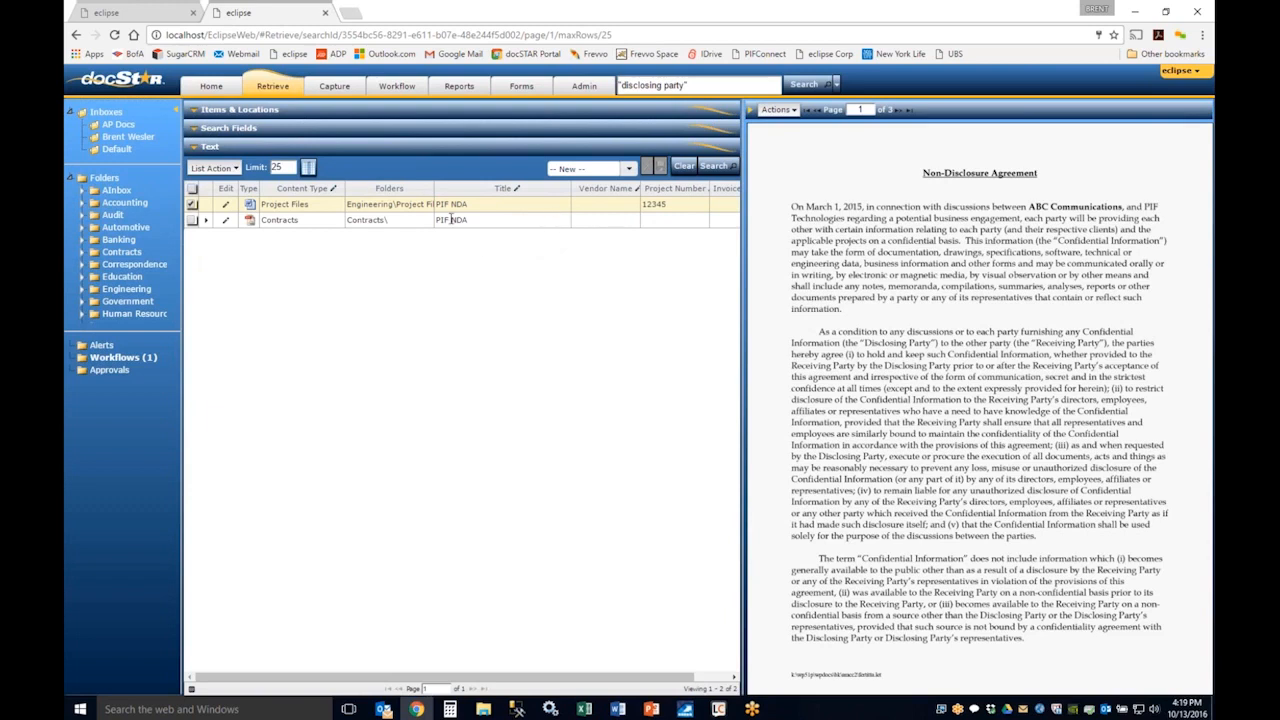
Step: Open the first PIF NDA in the Contracts folder and collapse its Versions section
{"action": "left_click", "coordinate": [123, 254]}
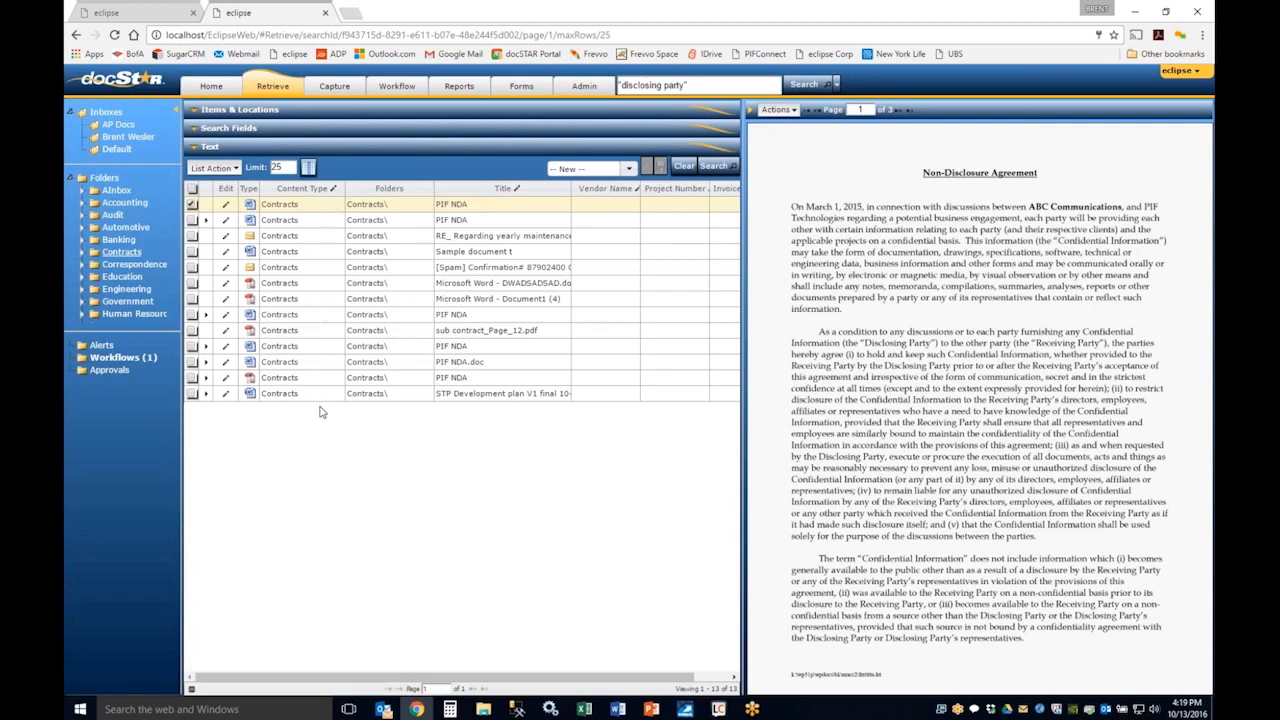
{"action": "double_click", "coordinate": [394, 206]}
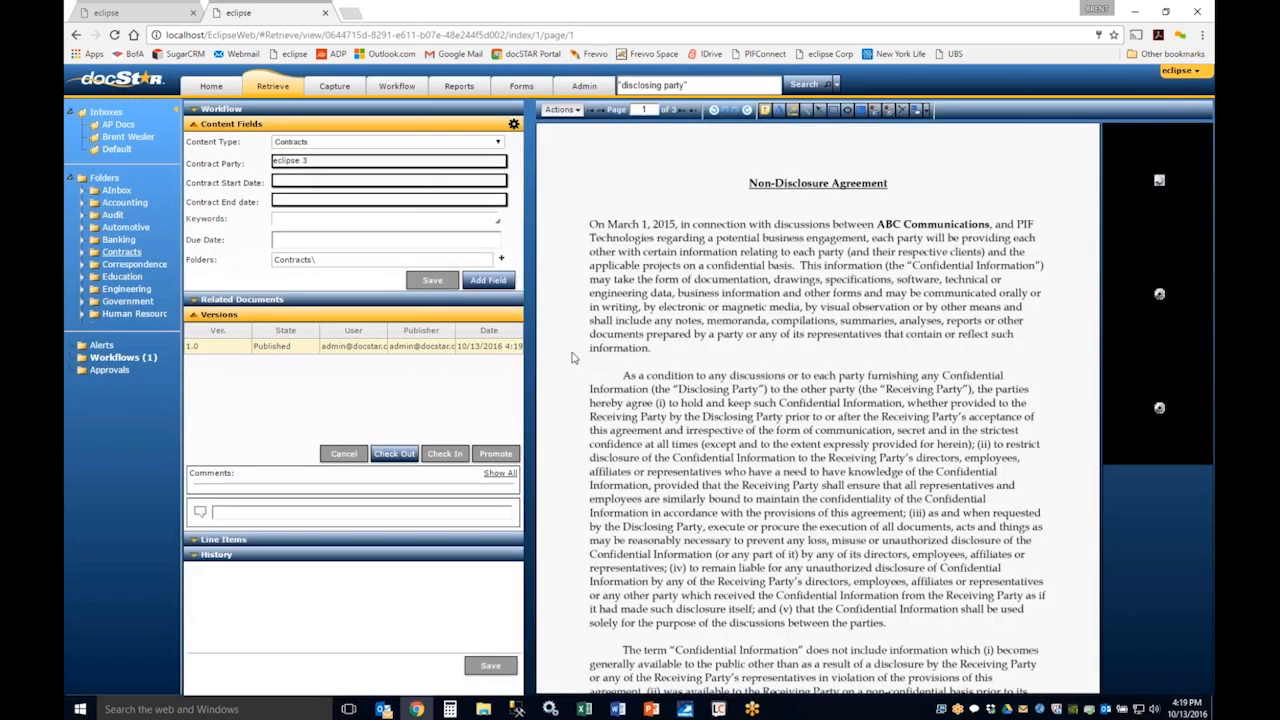
{"action": "left_click", "coordinate": [196, 316]}
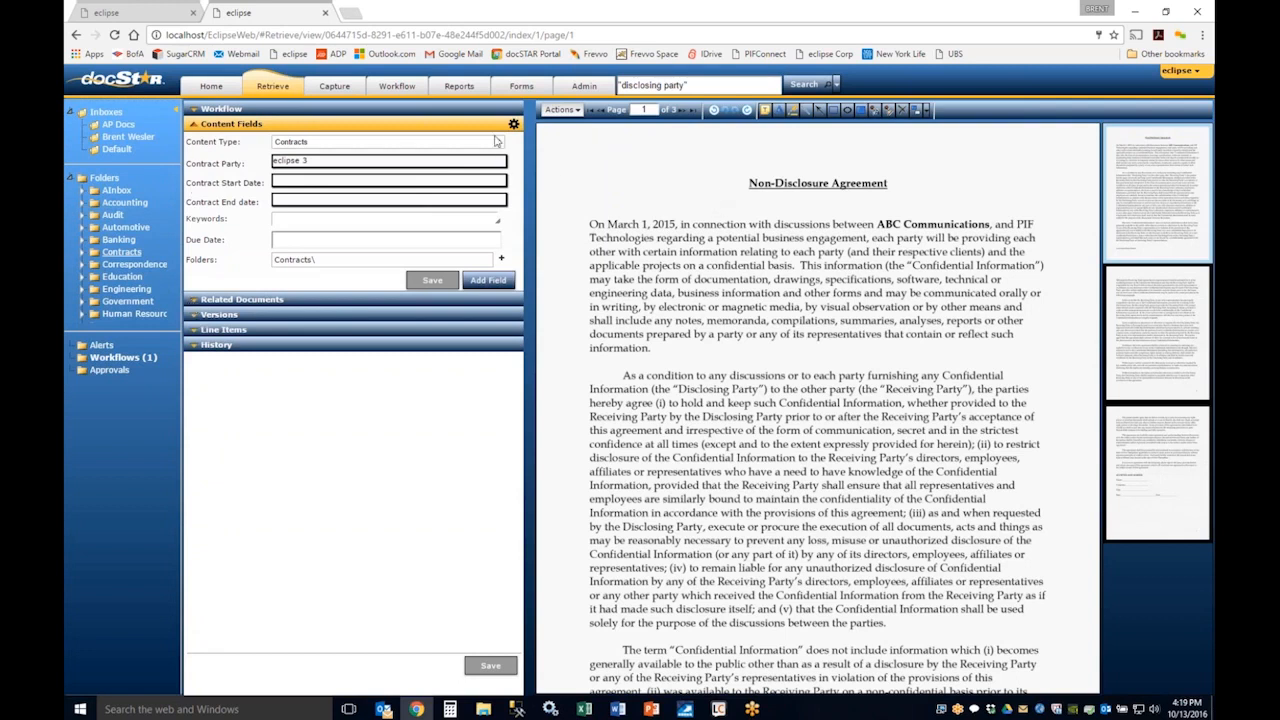
Step: Expand the document's Workflow section, point out the workflow name and status, and post the comment "hello"
{"action": "left_click", "coordinate": [232, 109]}
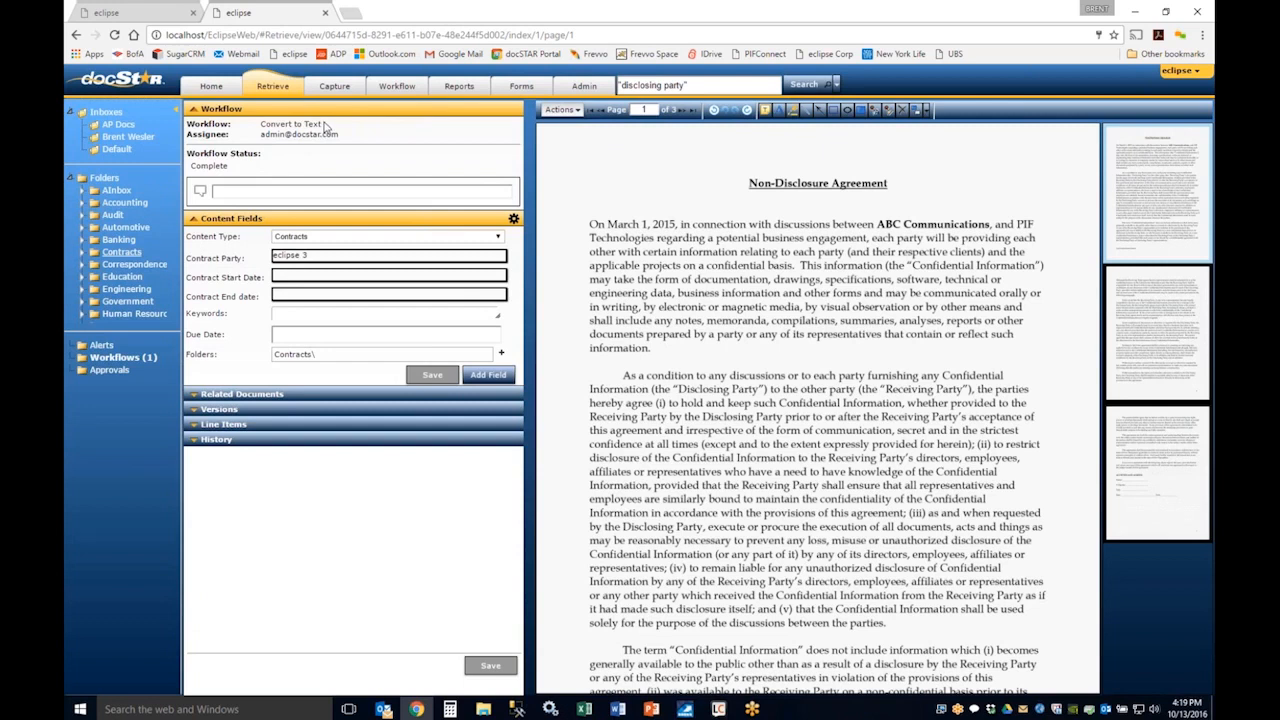
{"action": "left_click_drag", "start_coordinate": [327, 126], "coordinate": [265, 119]}
{"action": "left_click_drag", "start_coordinate": [234, 167], "coordinate": [193, 165]}
{"action": "left_click", "coordinate": [224, 191]}
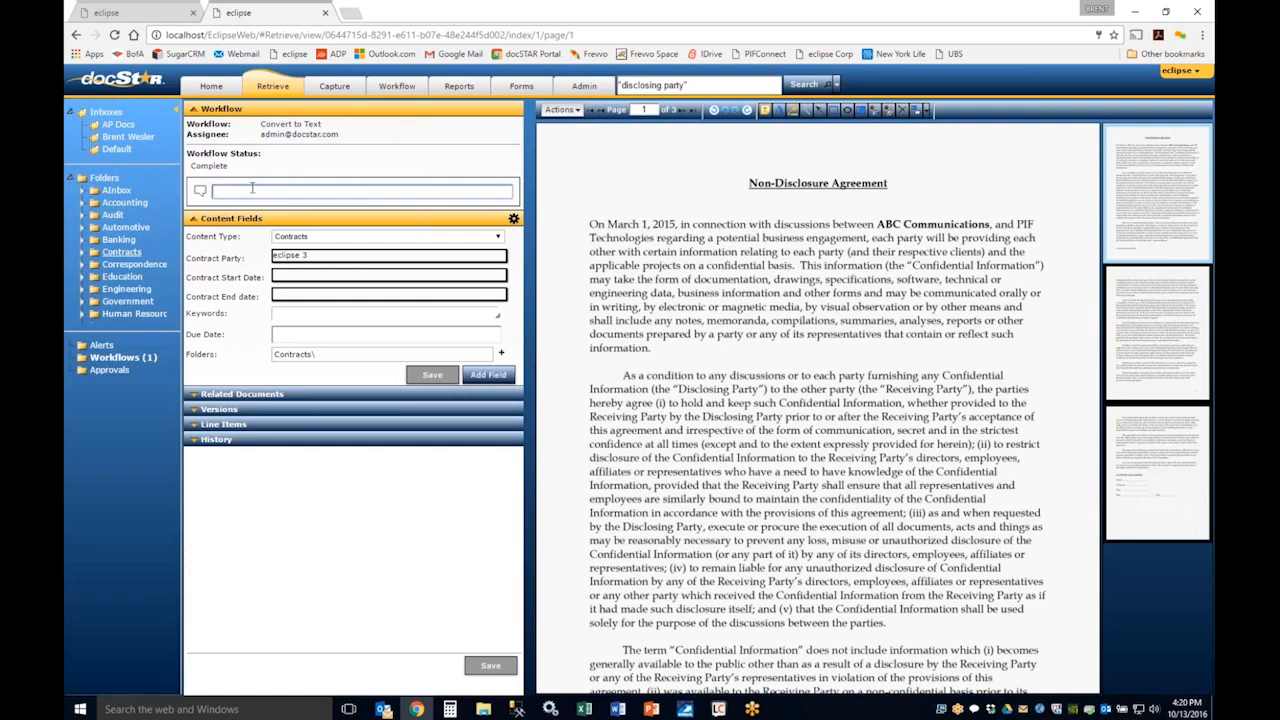
Step: Review the document's Chat, System, All and Approvals history, and collapse the History and Workflow sections
{"action": "left_click", "coordinate": [200, 441]}
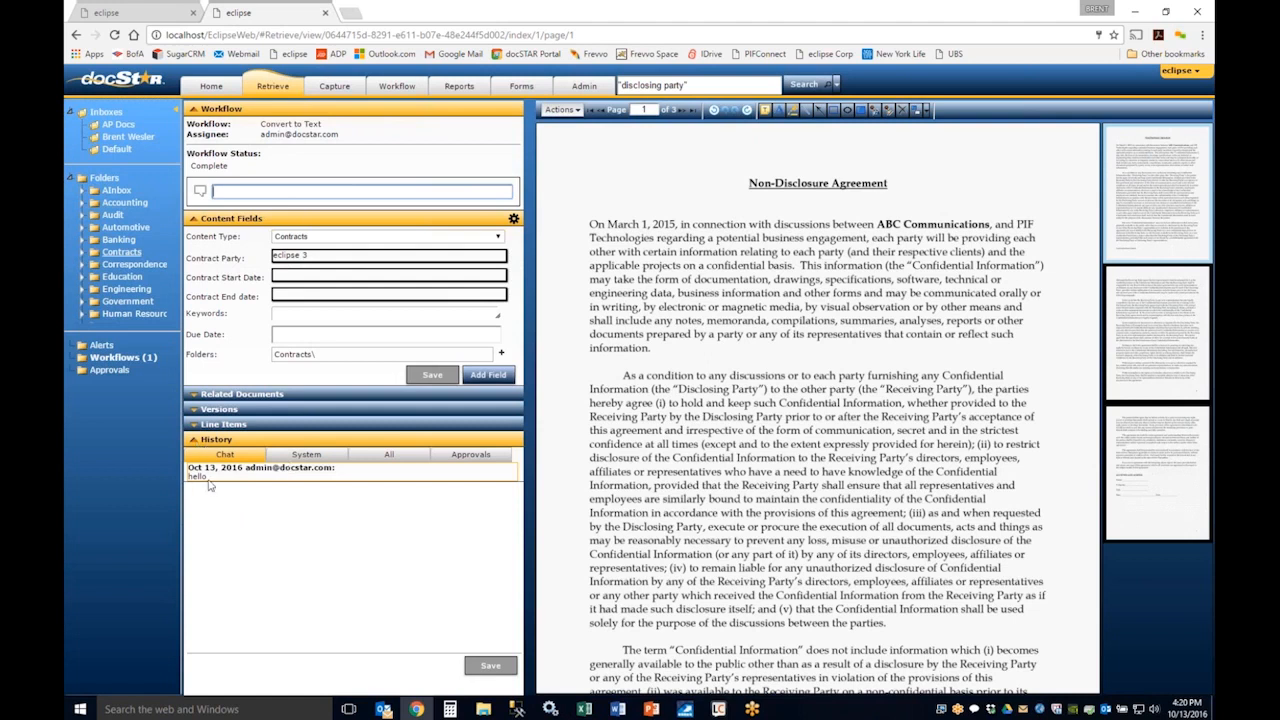
{"action": "left_click", "coordinate": [303, 458]}
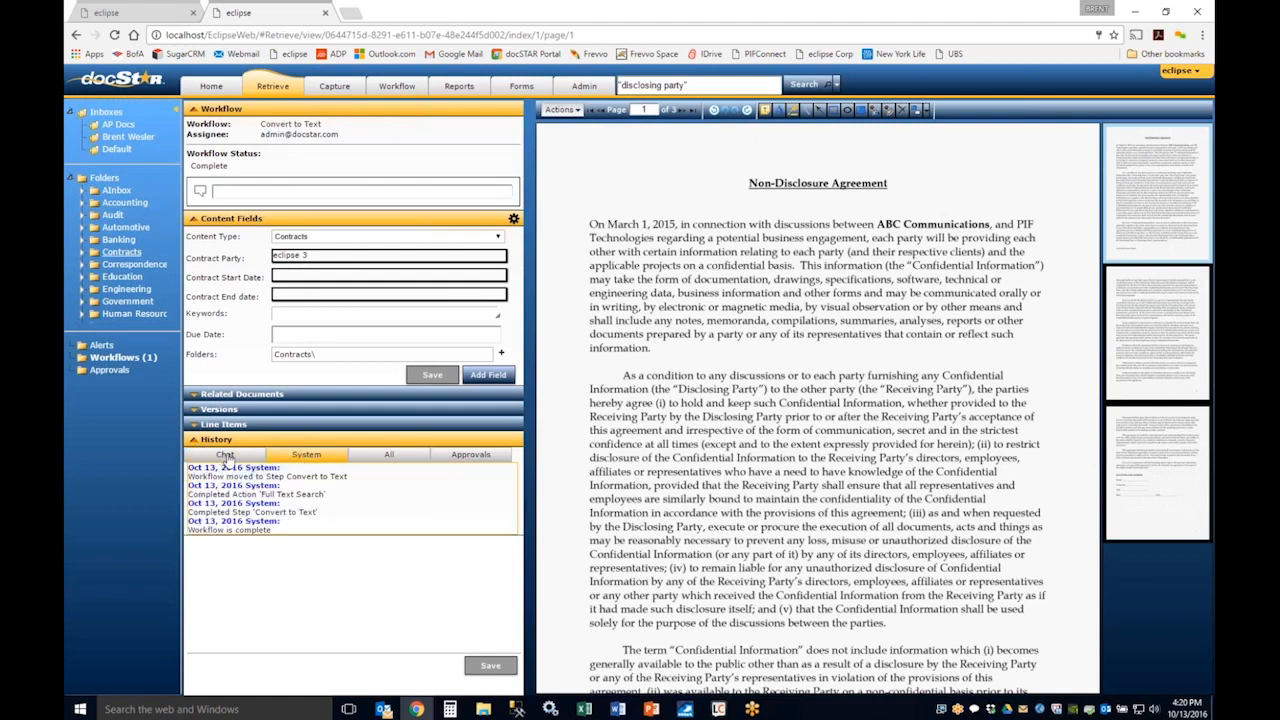
{"action": "left_click", "coordinate": [386, 456]}
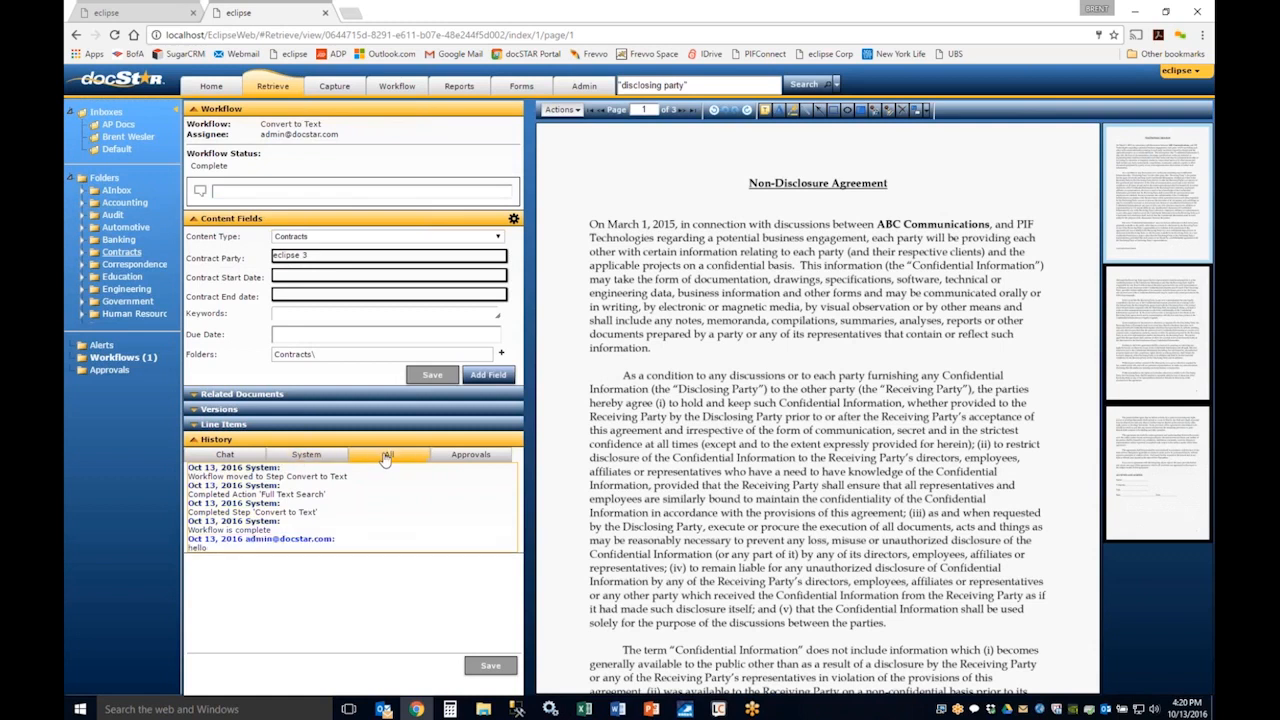
{"action": "left_click", "coordinate": [459, 457]}
{"action": "left_click", "coordinate": [226, 456]}
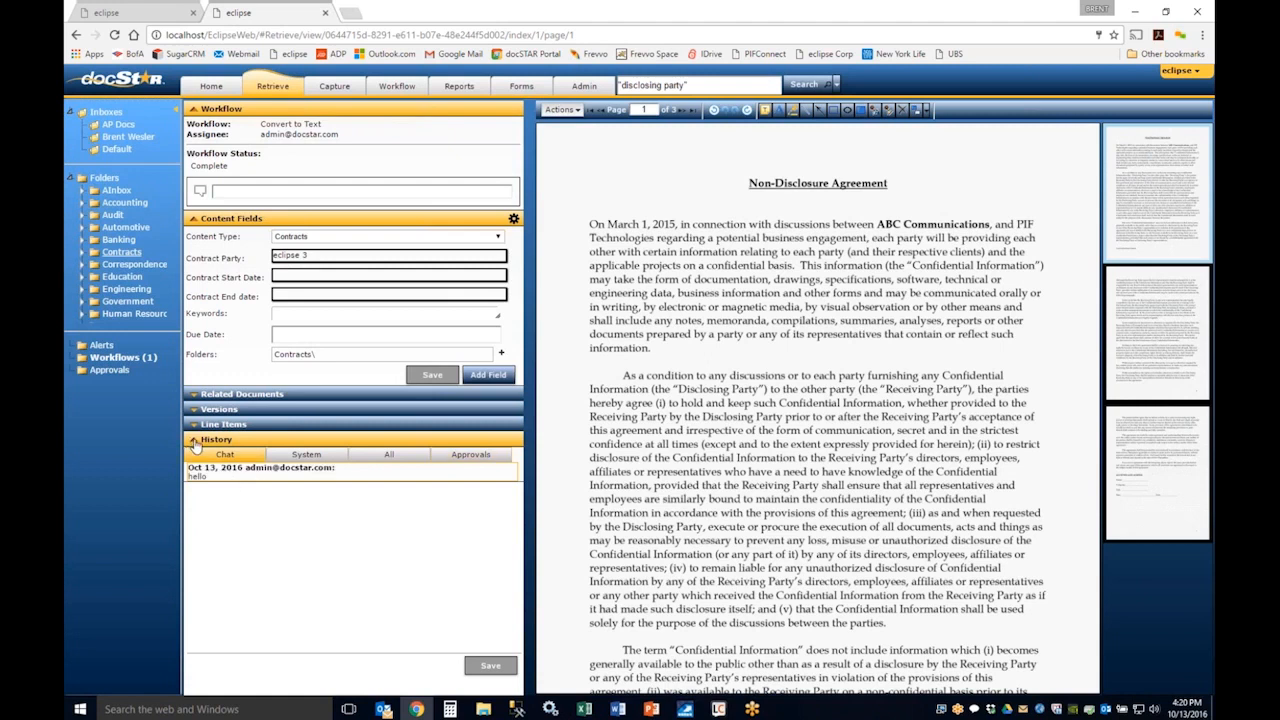
{"action": "left_click", "coordinate": [196, 442]}
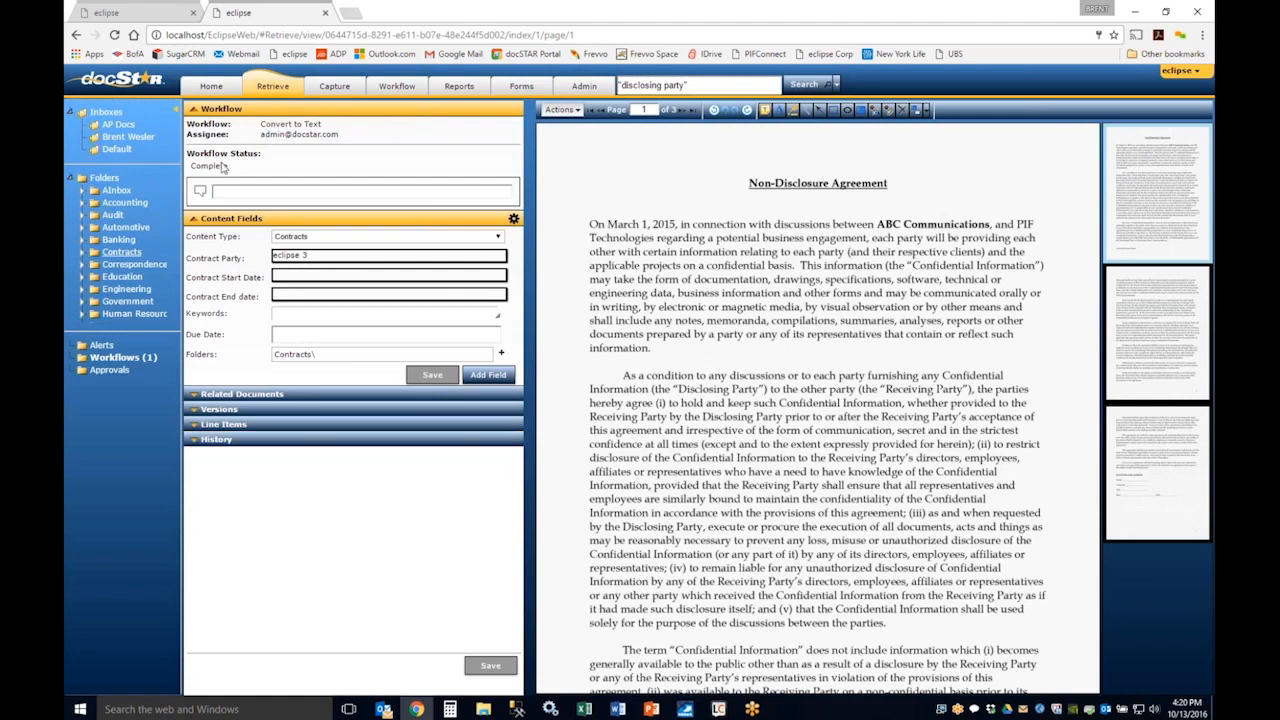
{"action": "left_click", "coordinate": [193, 114]}
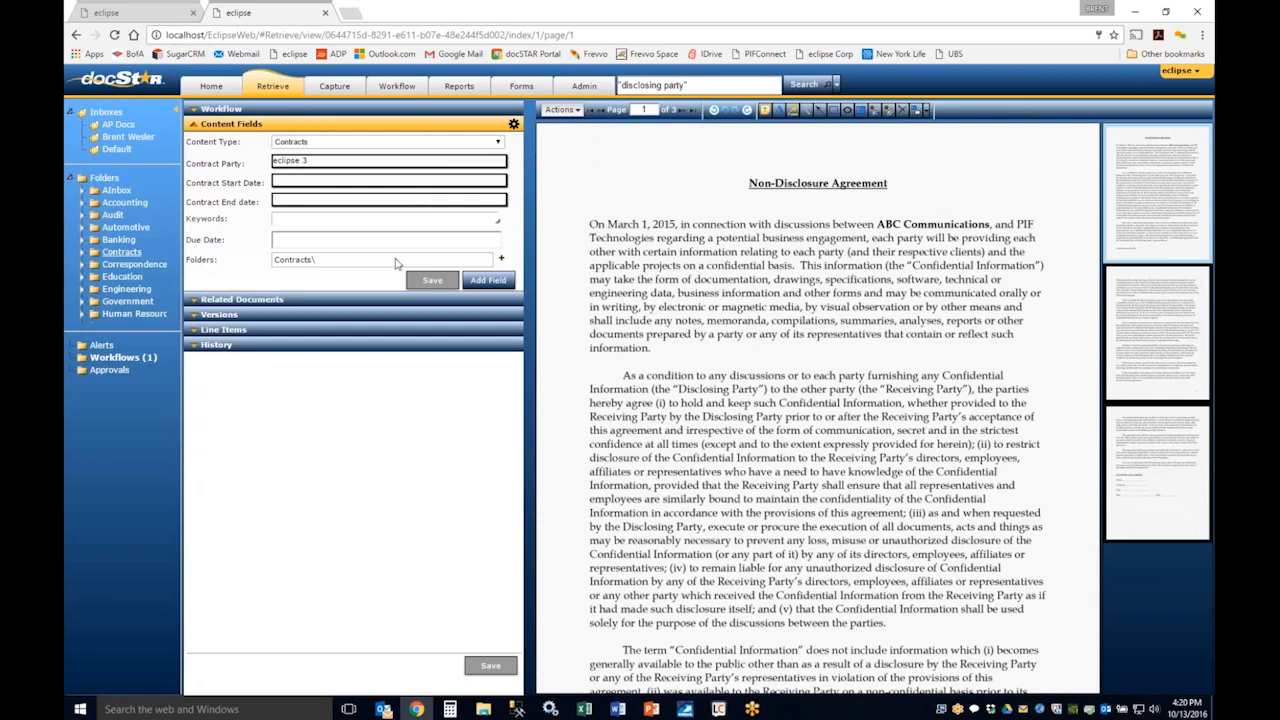
Step: Expand the document's Related Documents section and review the Contracts content type's related-field settings without changing them
{"action": "left_click", "coordinate": [195, 303]}
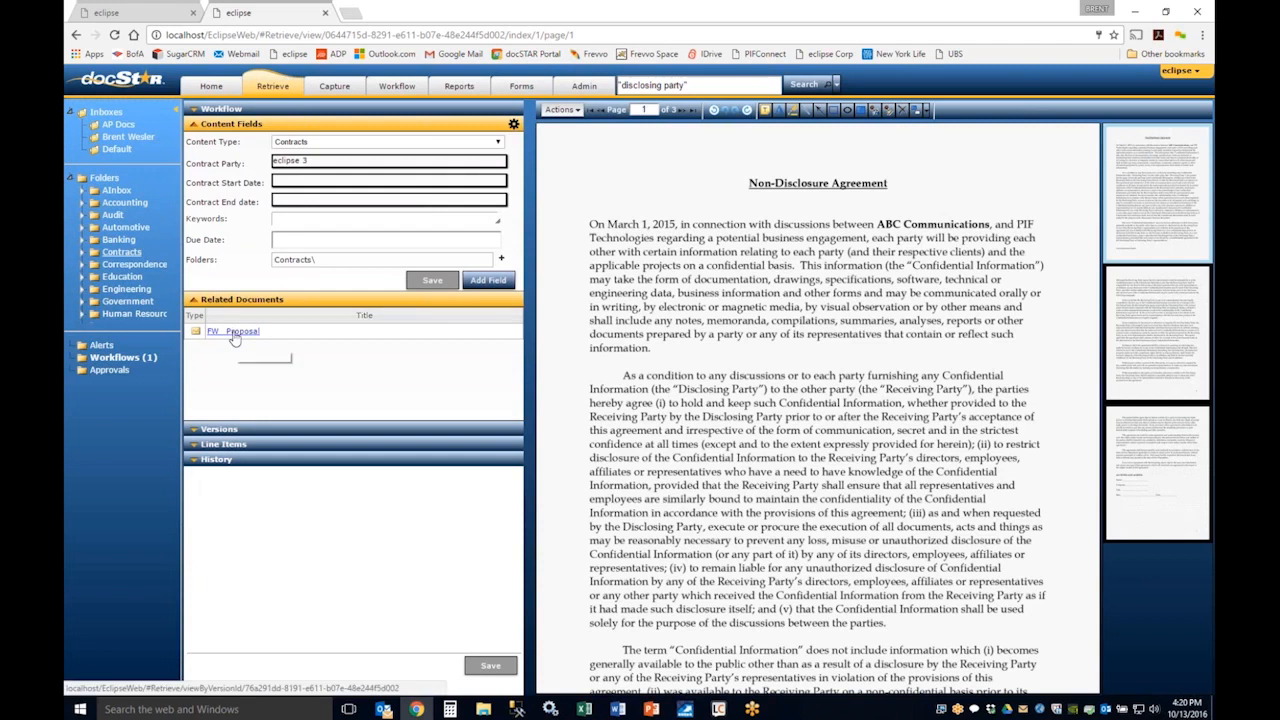
{"action": "left_click", "coordinate": [514, 127]}
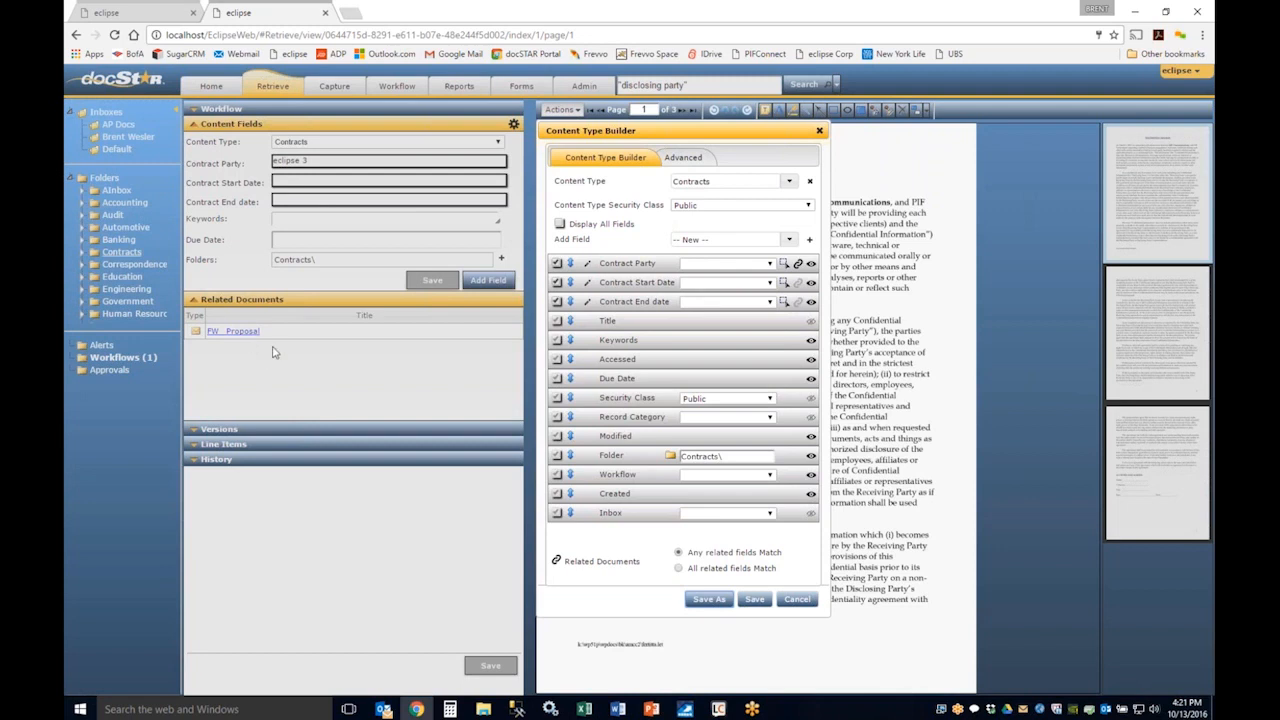
{"action": "left_click", "coordinate": [802, 603]}
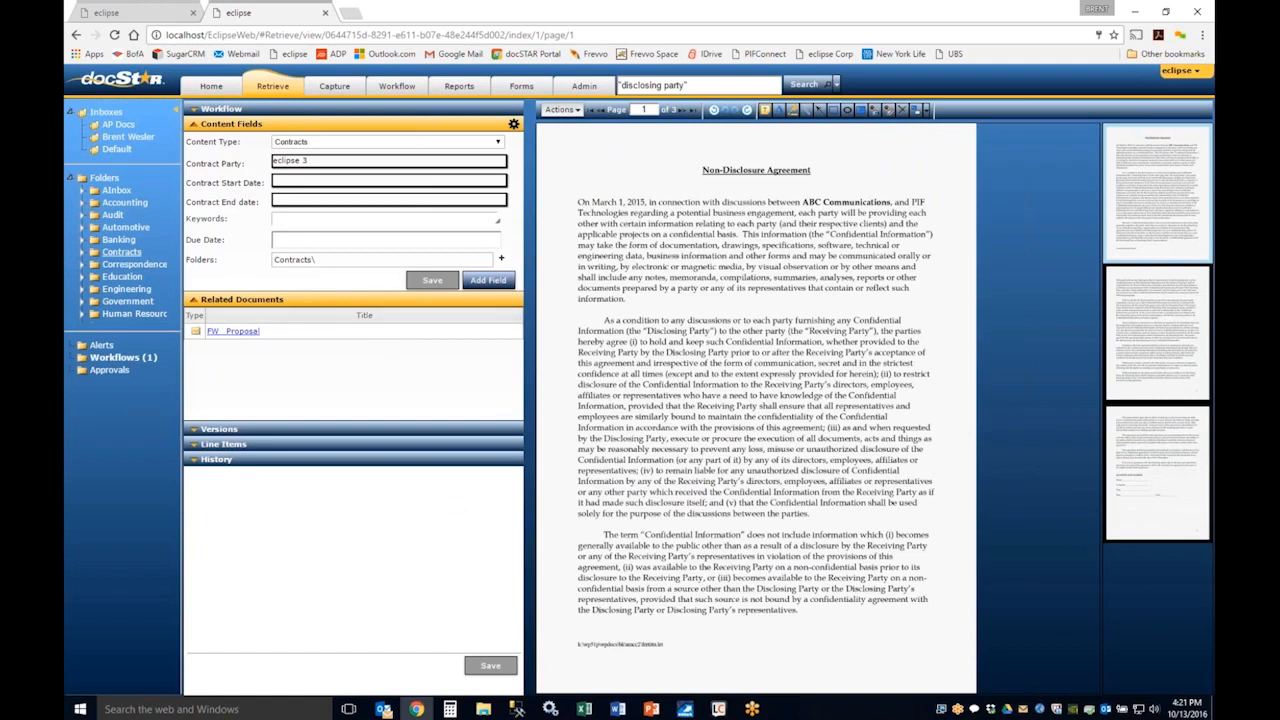
Step: Switch the document's content type to Checks to preview its fields, and switch it back to Contracts
{"action": "left_click", "coordinate": [319, 146]}
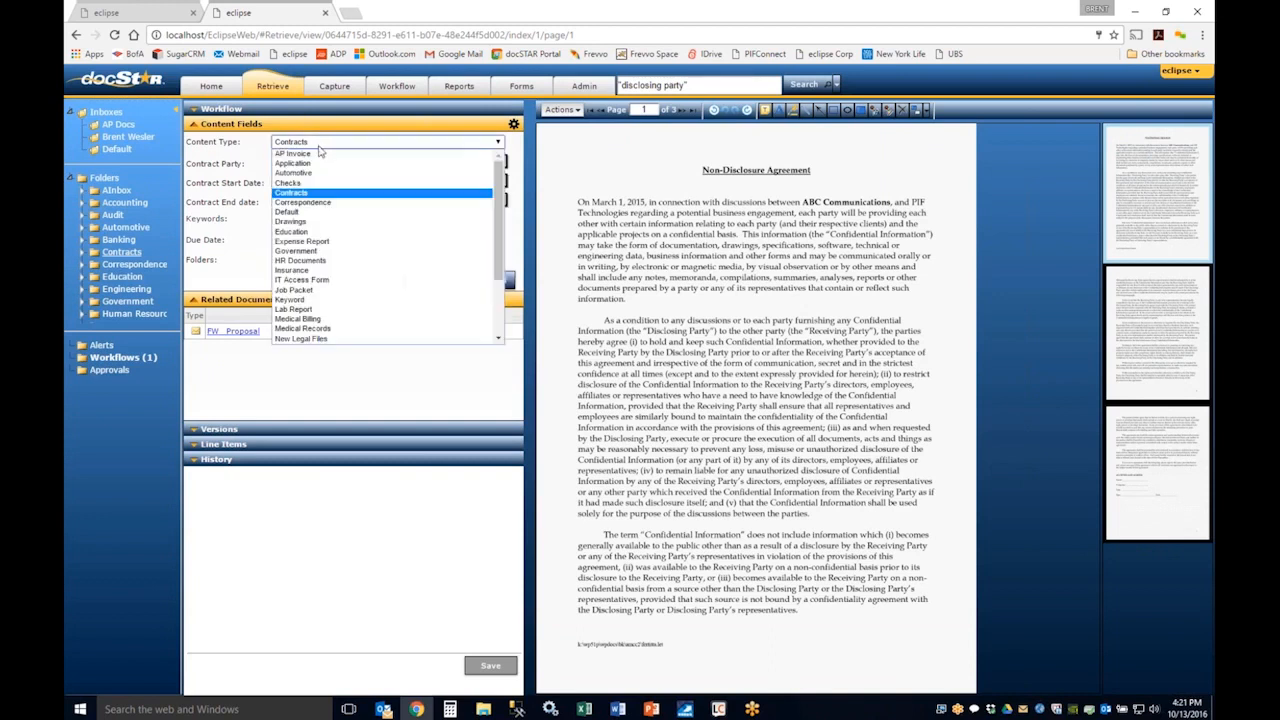
{"action": "left_click", "coordinate": [320, 185]}
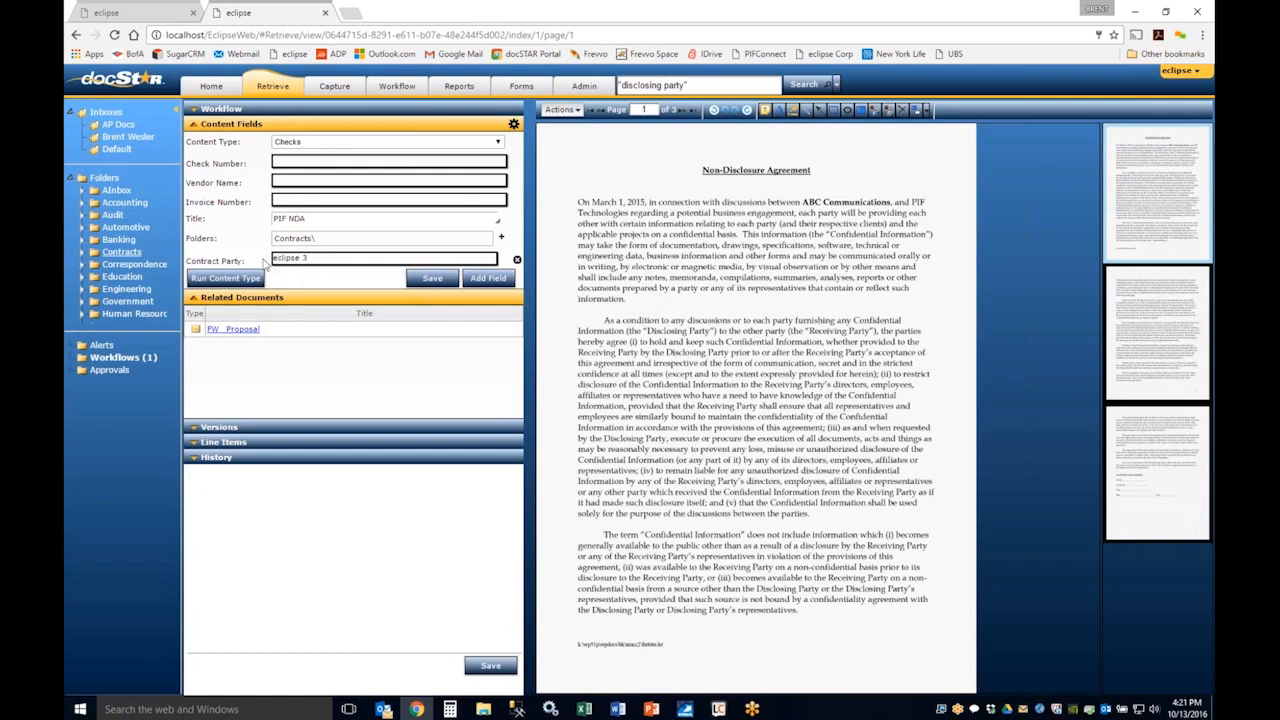
{"action": "left_click", "coordinate": [322, 142]}
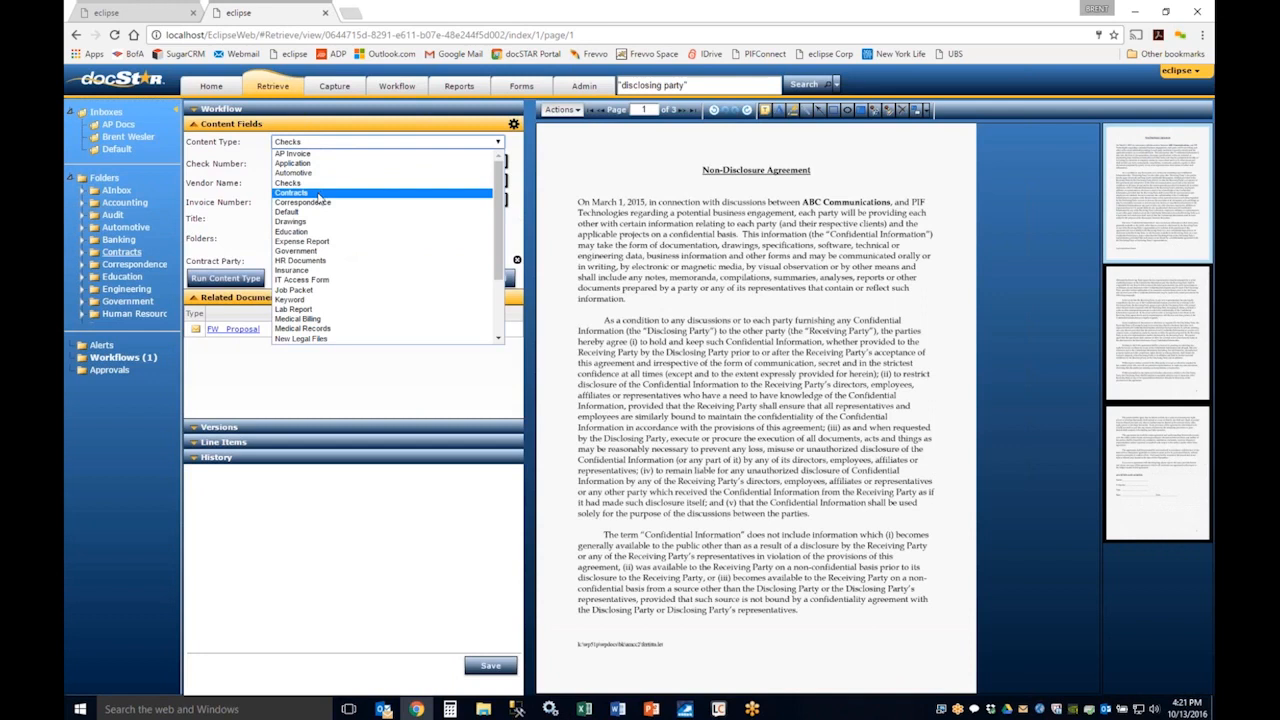
{"action": "left_click", "coordinate": [321, 193]}
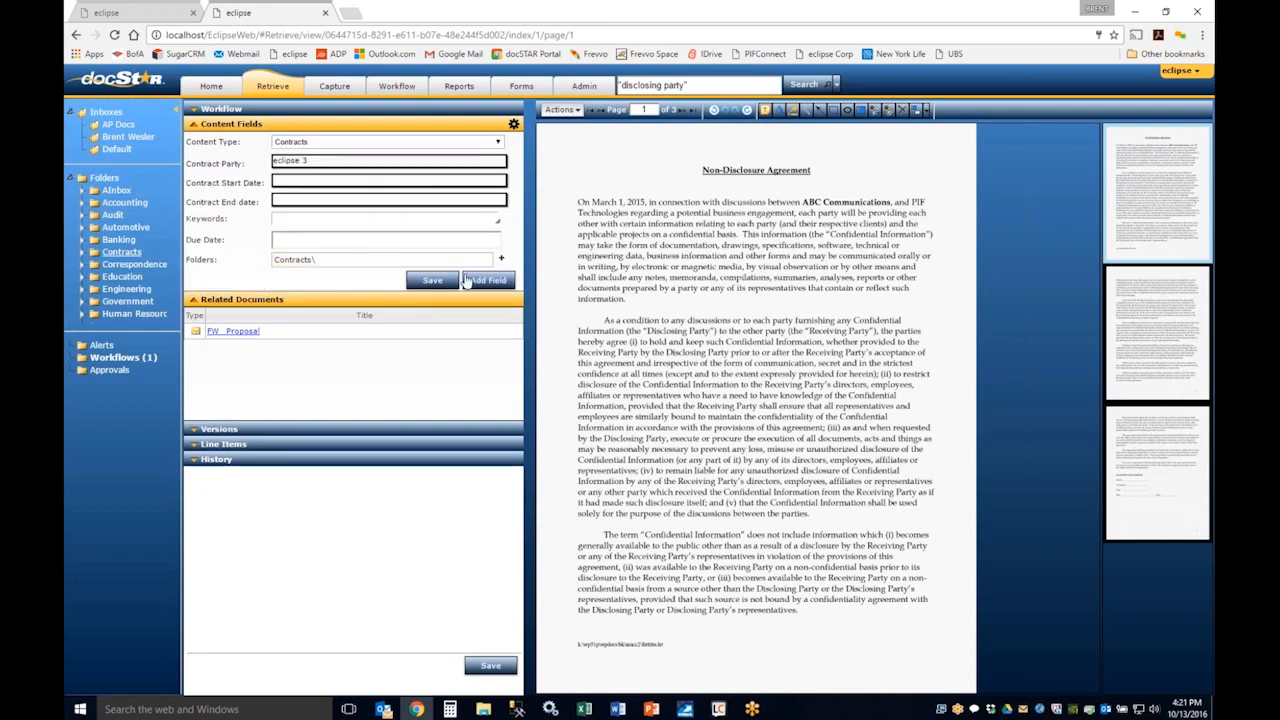
Step: Add a second Contract Party field with the value abc and the Audit folder to the document, saving both changes
{"action": "left_click", "coordinate": [502, 260]}
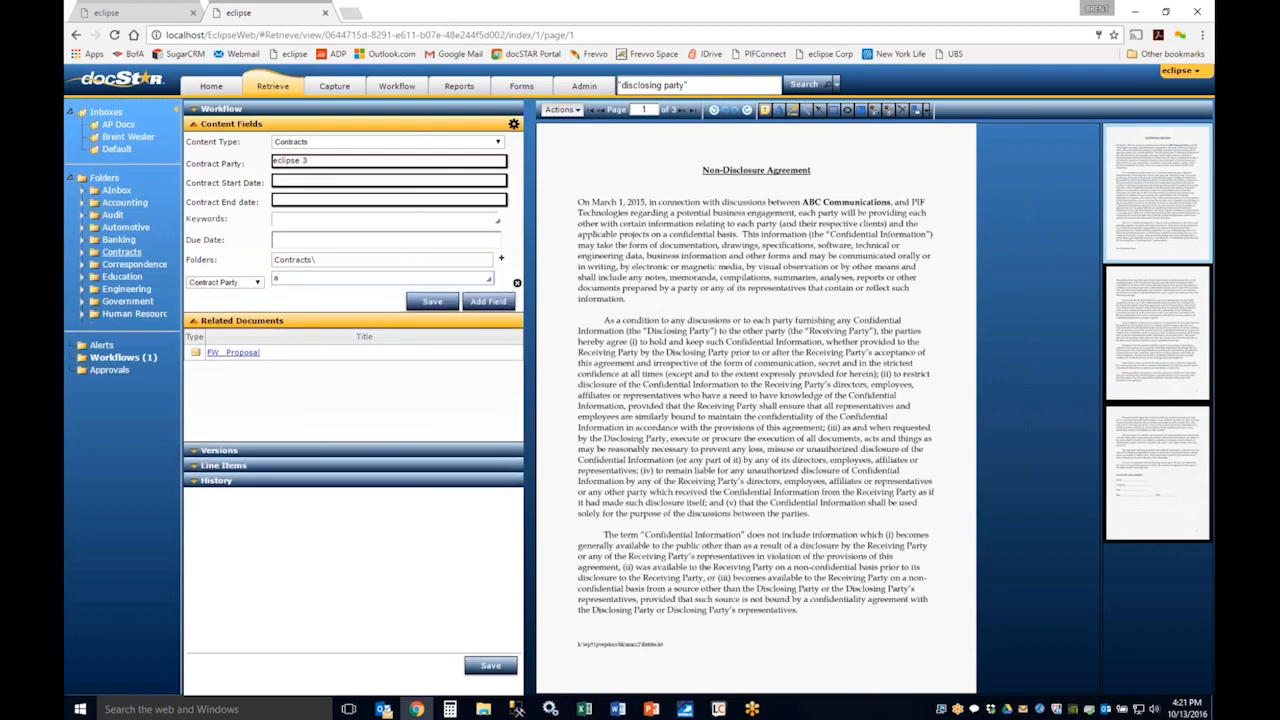
{"action": "left_click", "coordinate": [418, 307]}
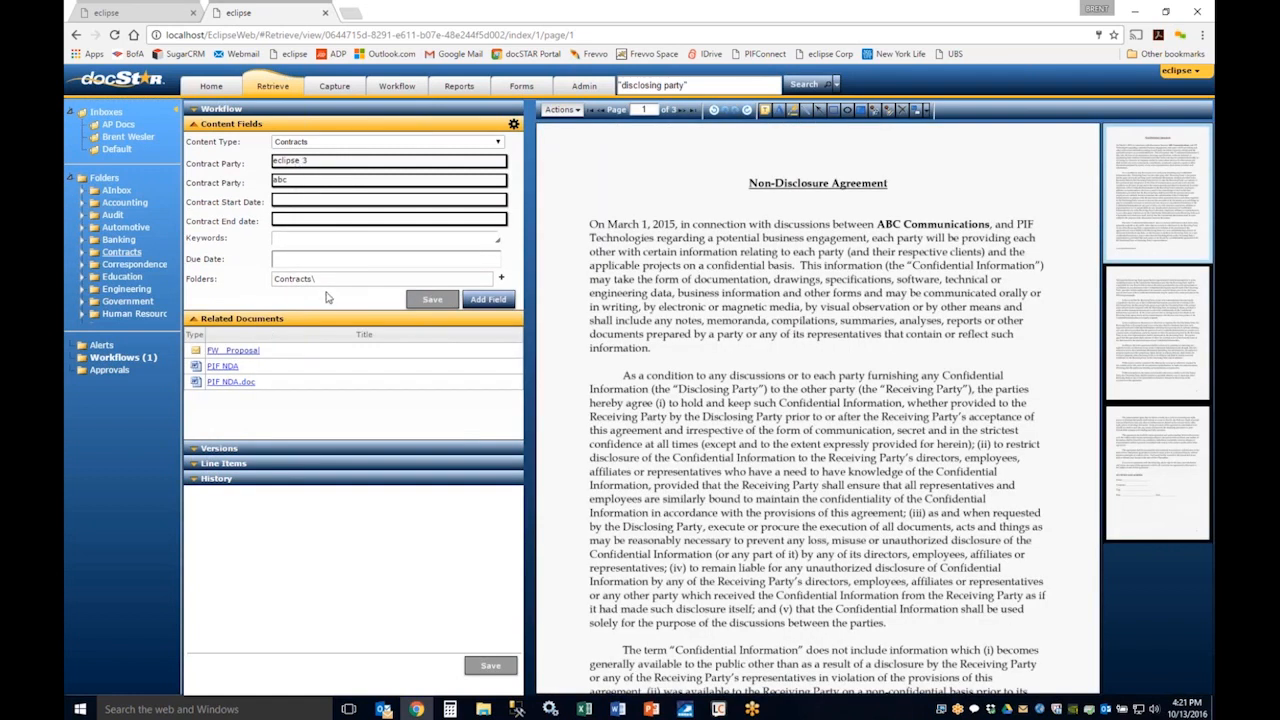
{"action": "left_click", "coordinate": [503, 281]}
{"action": "left_click", "coordinate": [600, 377]}
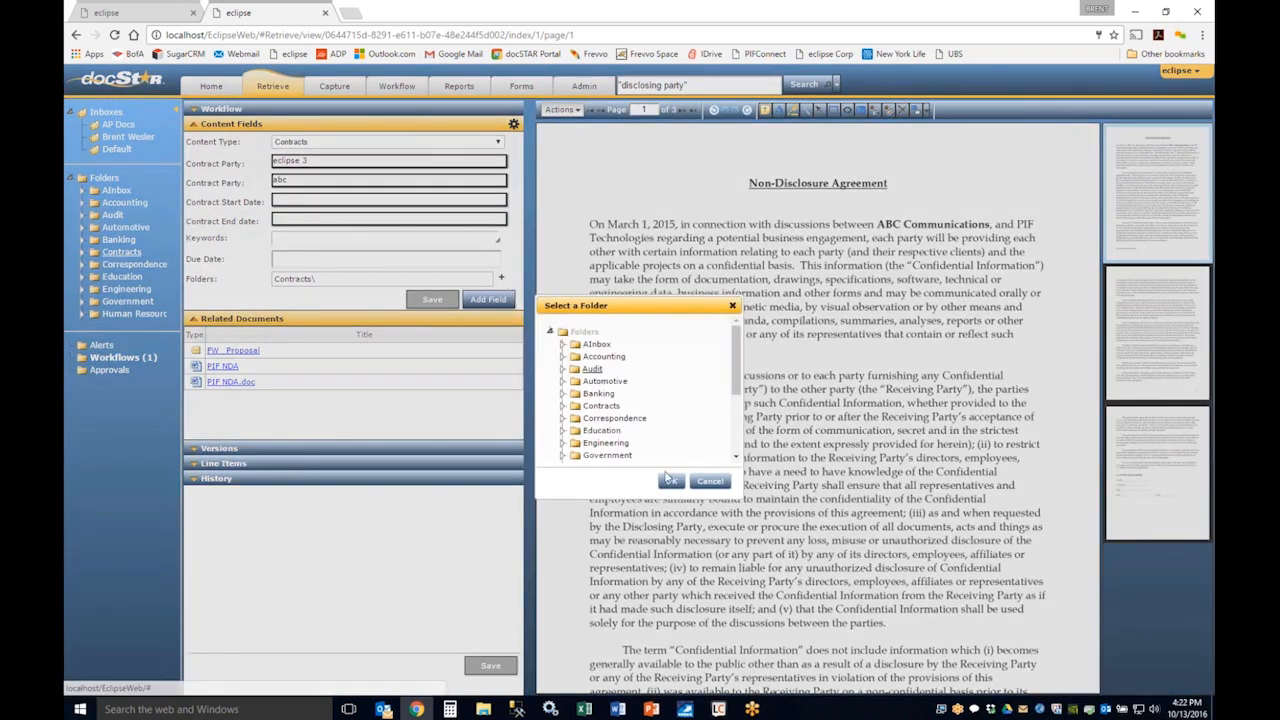
{"action": "left_click", "coordinate": [670, 477]}
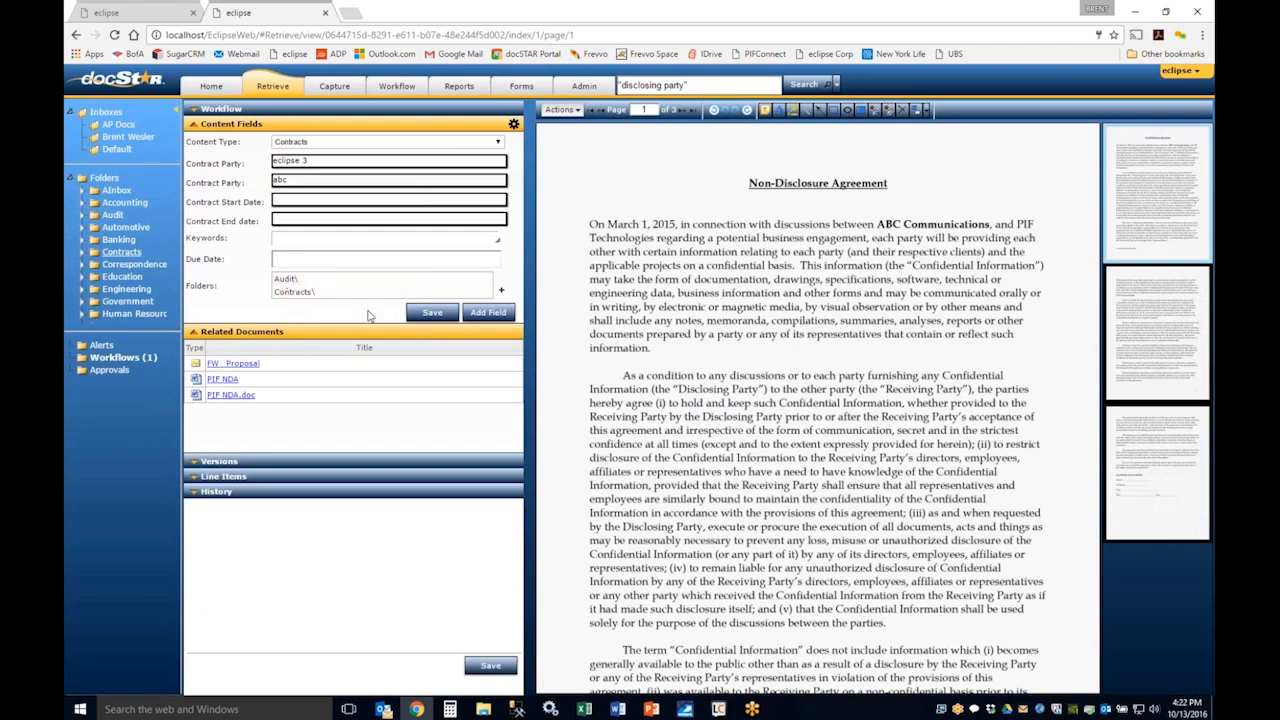
{"action": "left_click", "coordinate": [434, 314]}
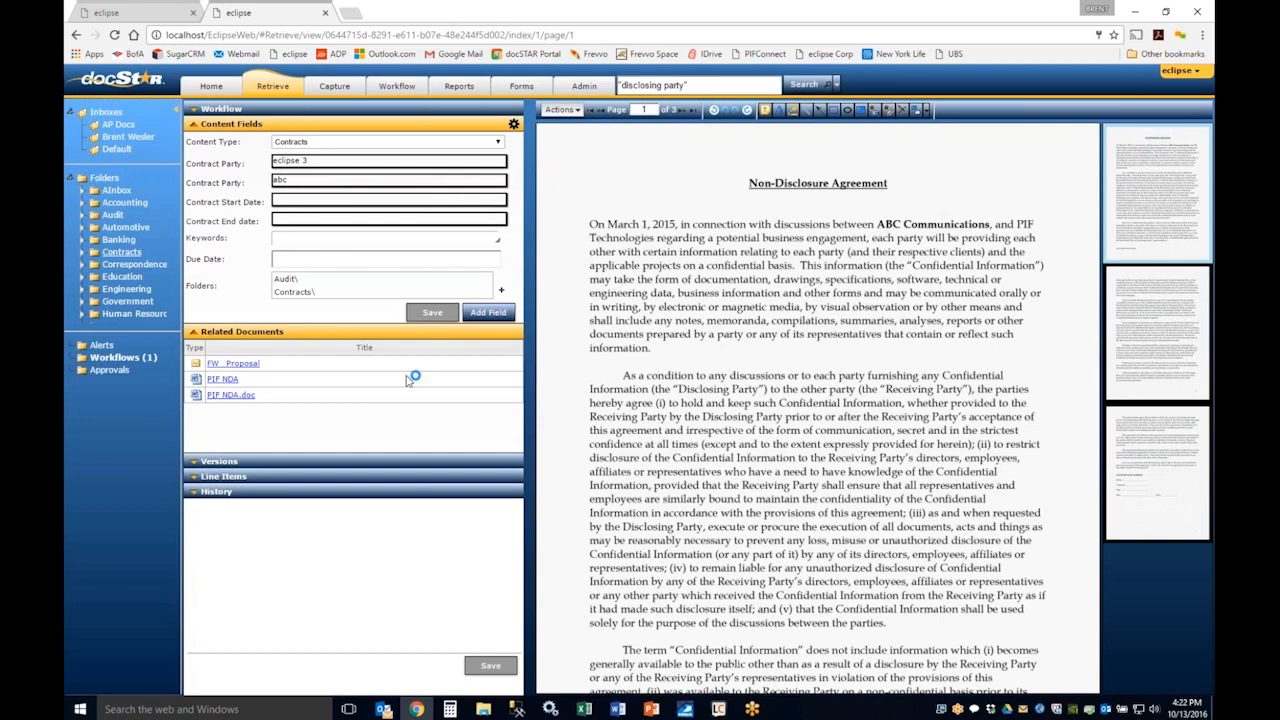
Step: Review the page-level options for pages 1 and 2, including Reorder Pages, and collapse the Related Documents section
{"action": "right_click", "coordinate": [1145, 247]}
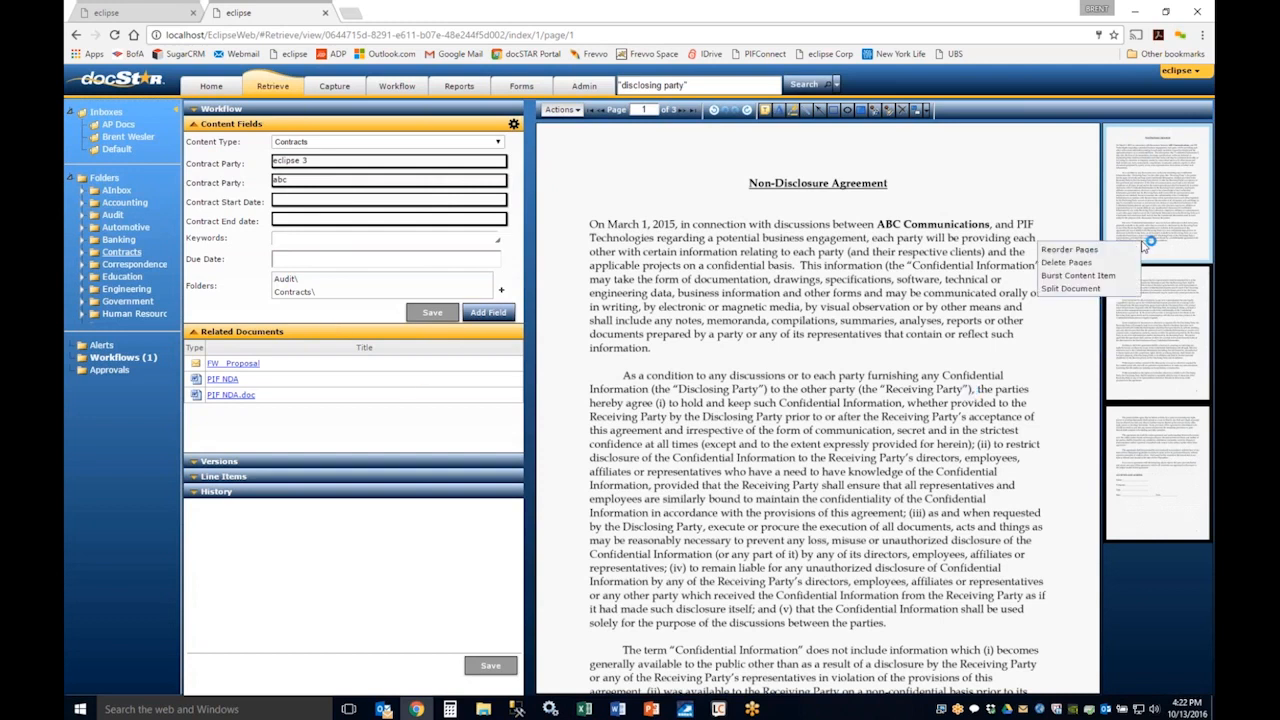
{"action": "left_click", "coordinate": [1088, 252]}
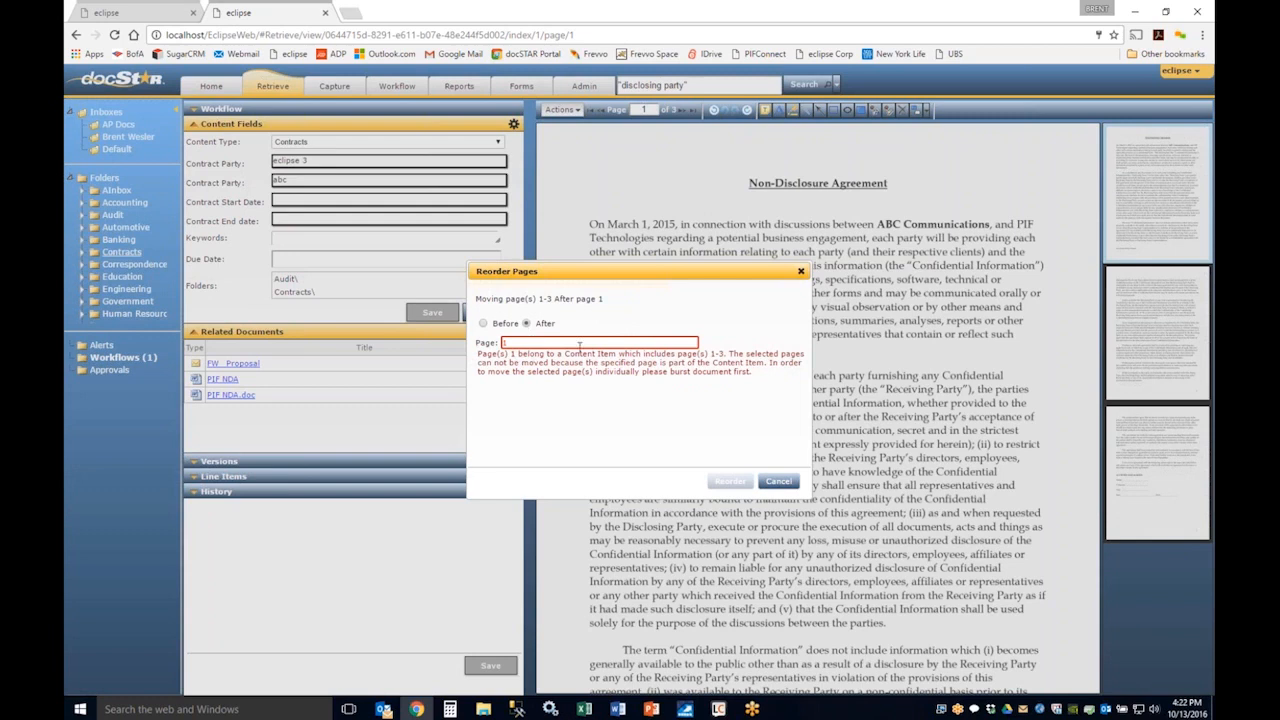
{"action": "left_click", "coordinate": [780, 484]}
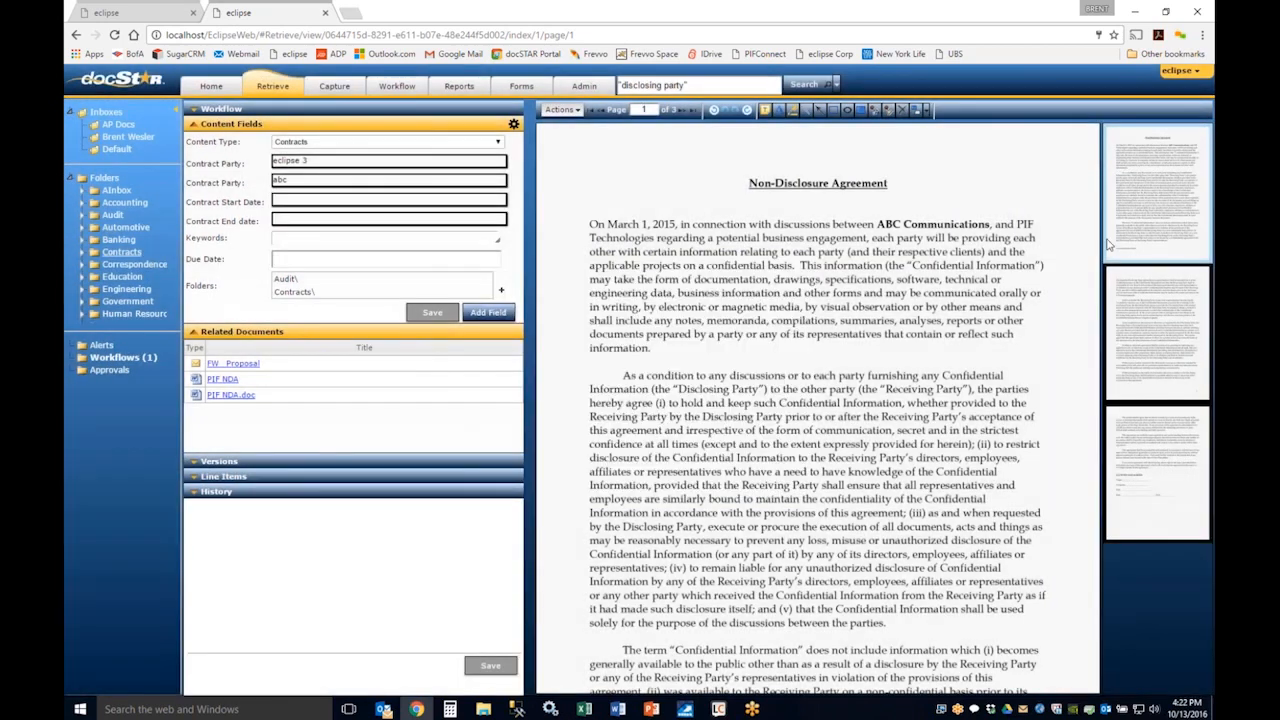
{"action": "right_click", "coordinate": [1173, 305]}
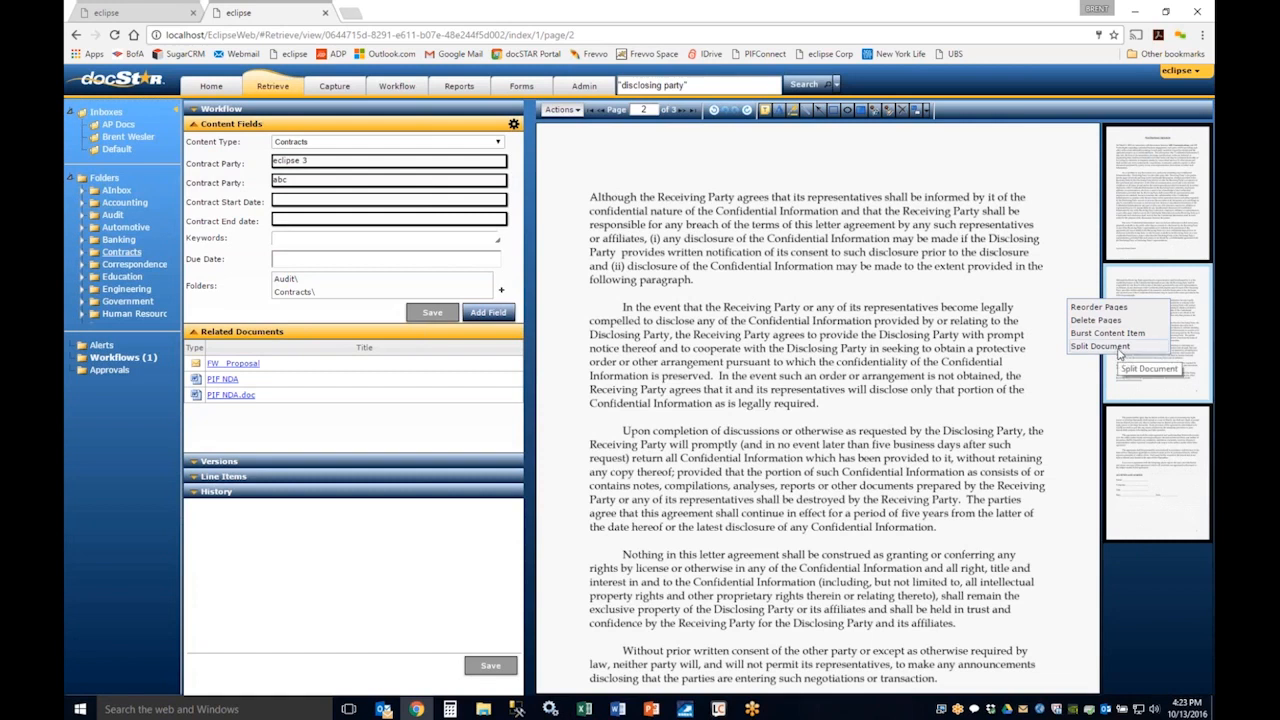
{"action": "left_click", "coordinate": [197, 335]}
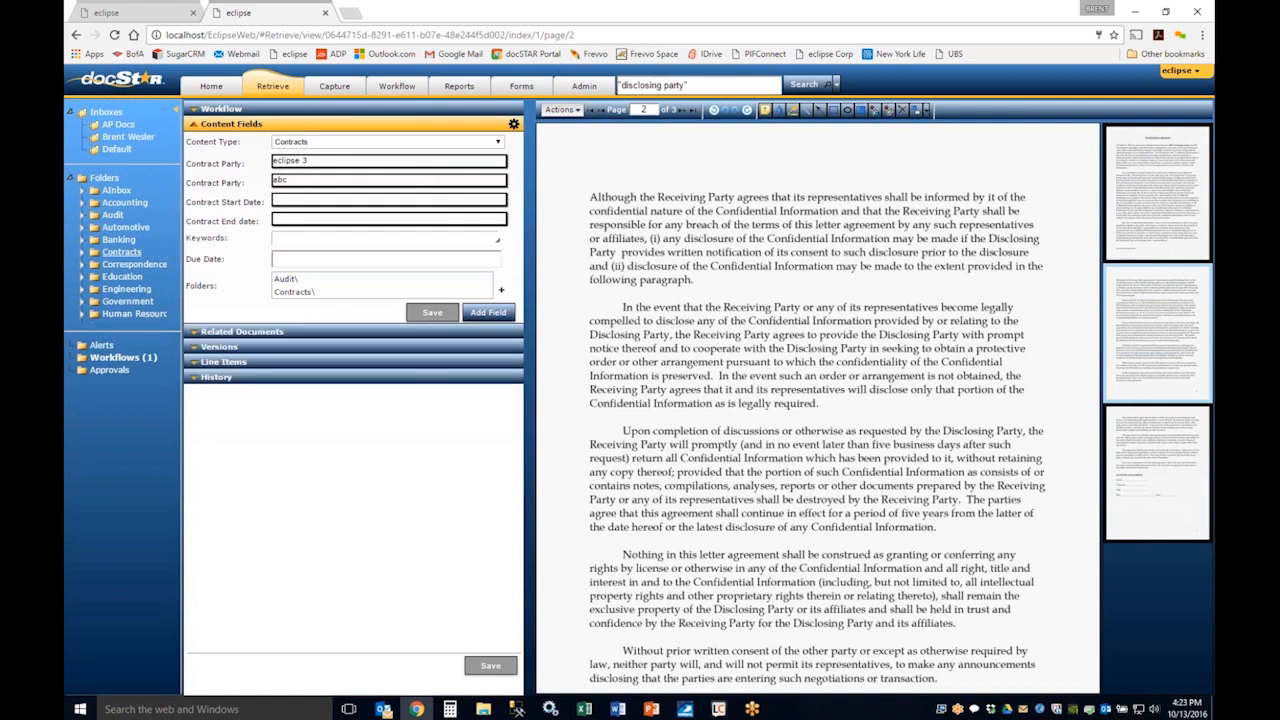
Step: Rerun the "disclosing party" search, open the first PIF NDA, and review its highlighted search hits in the document text
{"action": "left_click", "coordinate": [803, 86]}
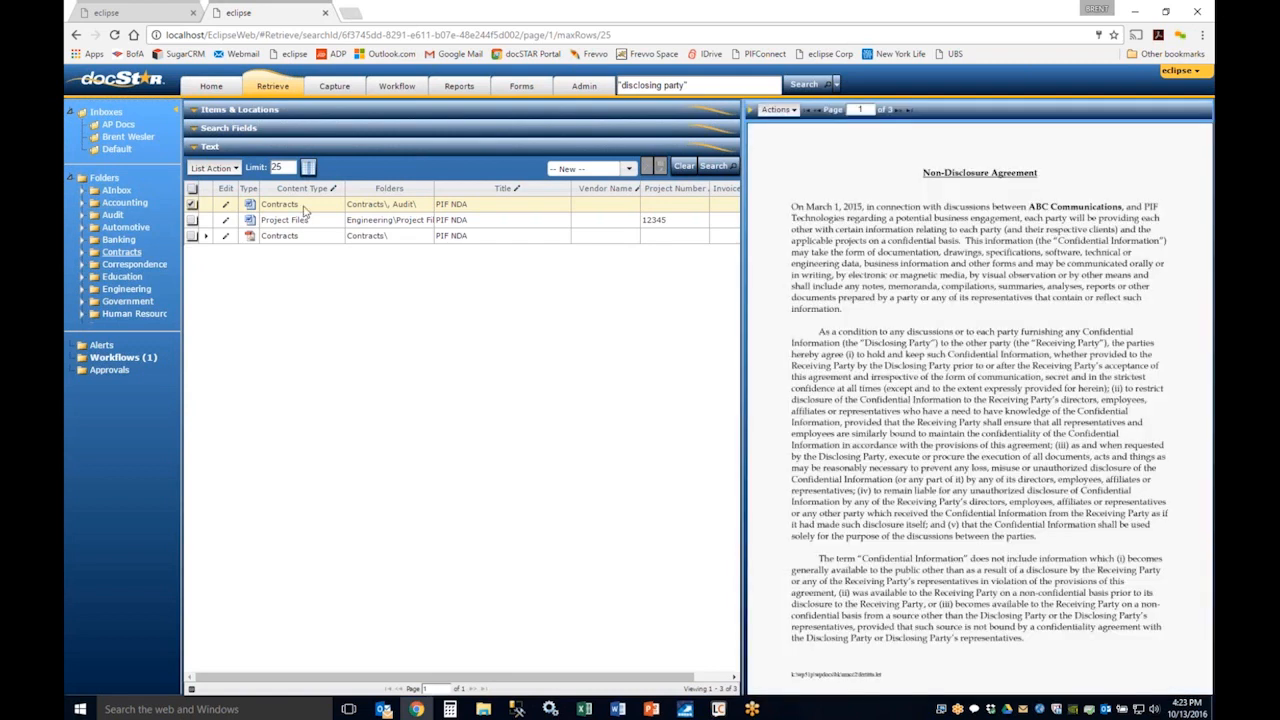
{"action": "double_click", "coordinate": [304, 206]}
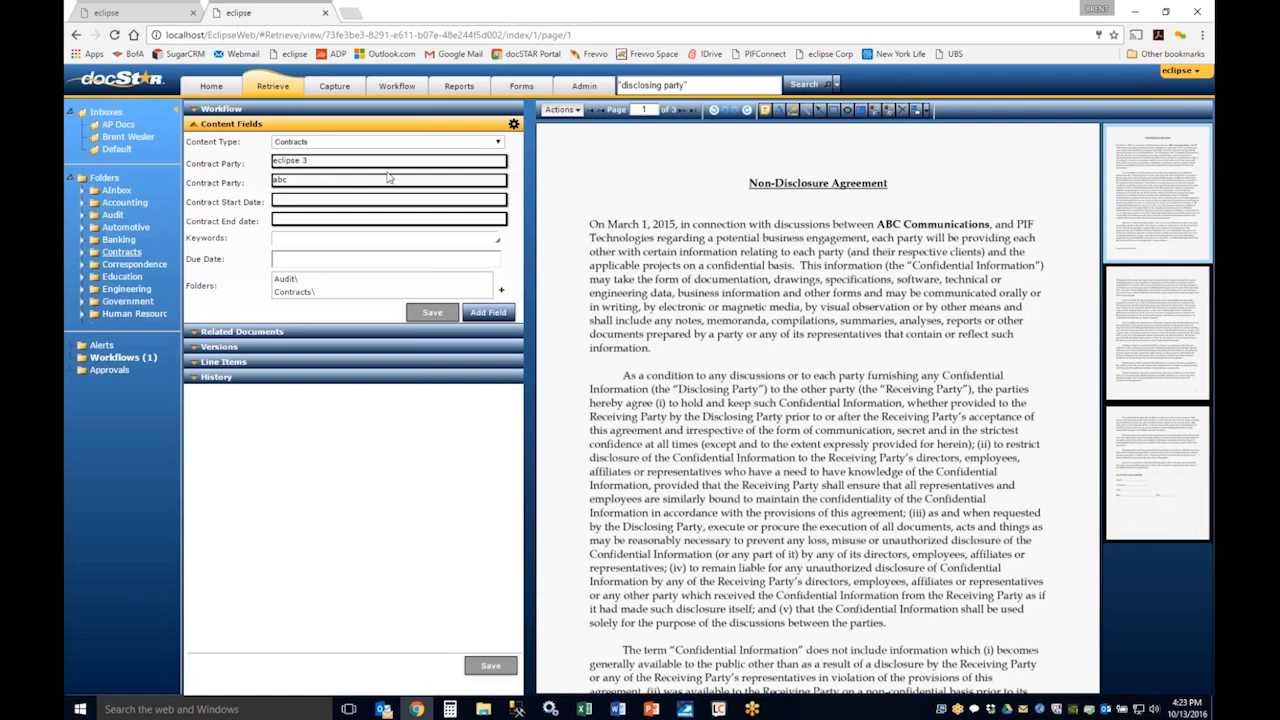
{"action": "left_click", "coordinate": [577, 112]}
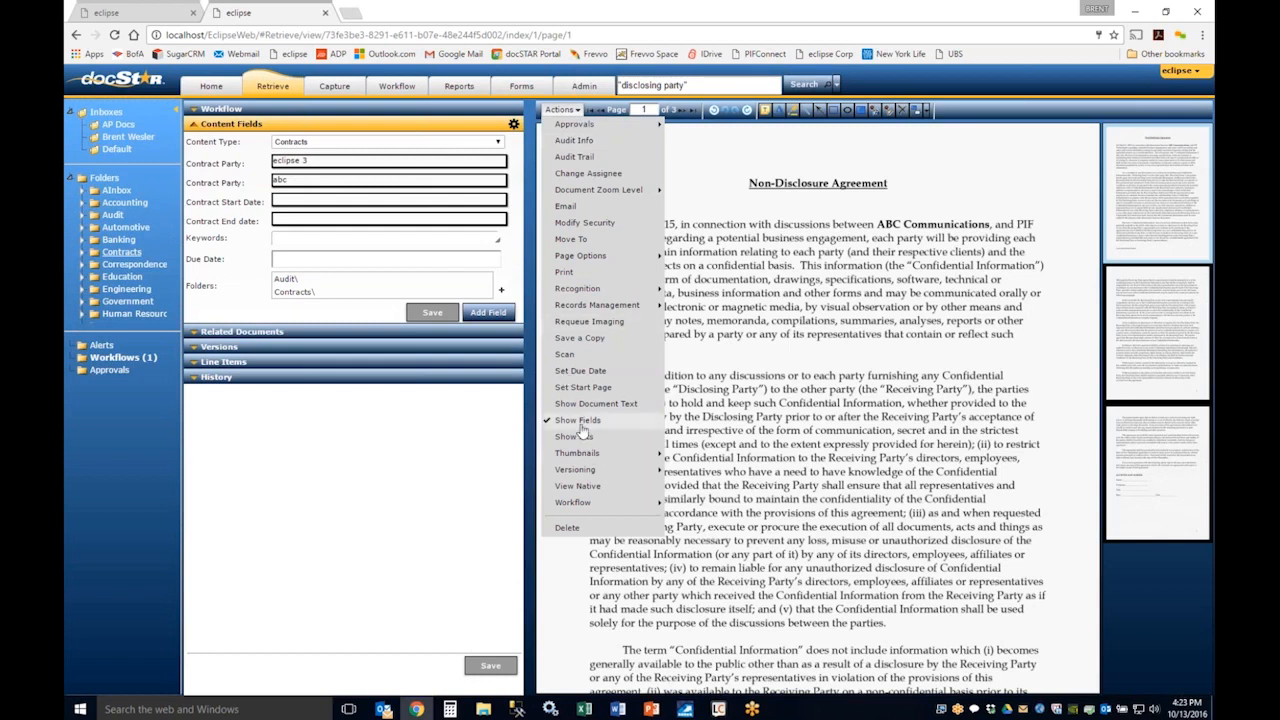
{"action": "left_click", "coordinate": [578, 437]}
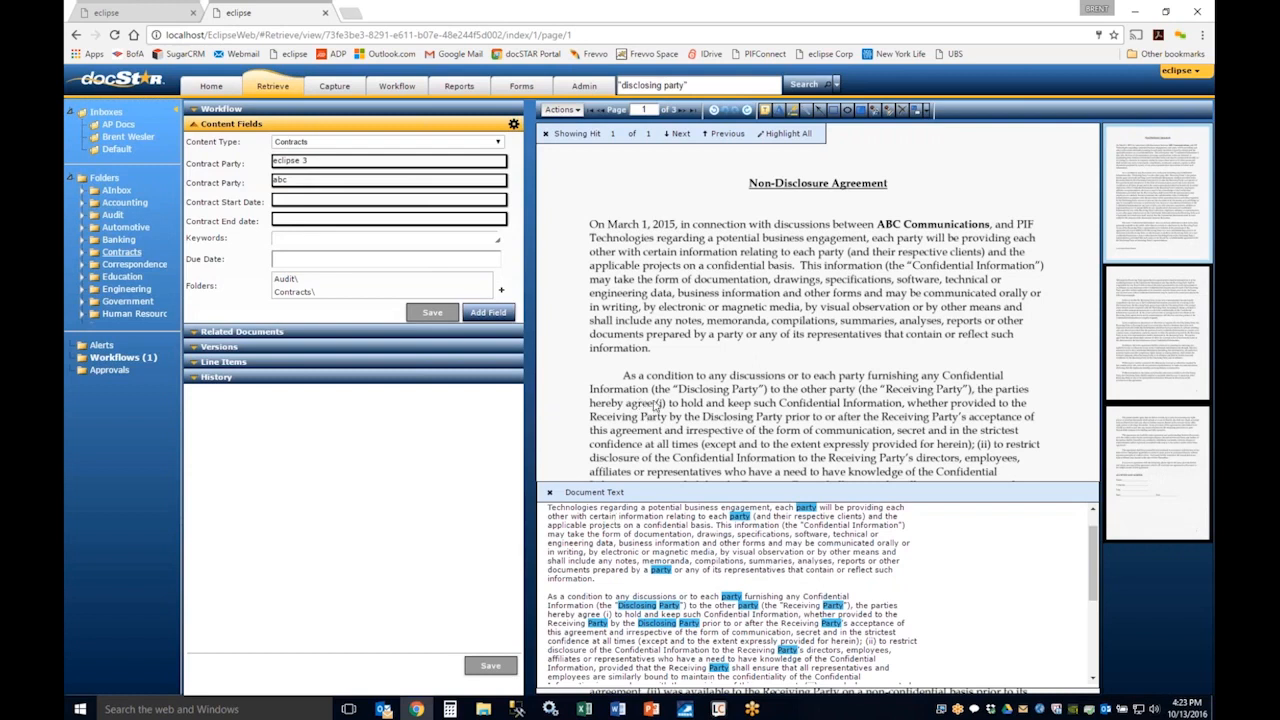
{"action": "left_click", "coordinate": [545, 133]}
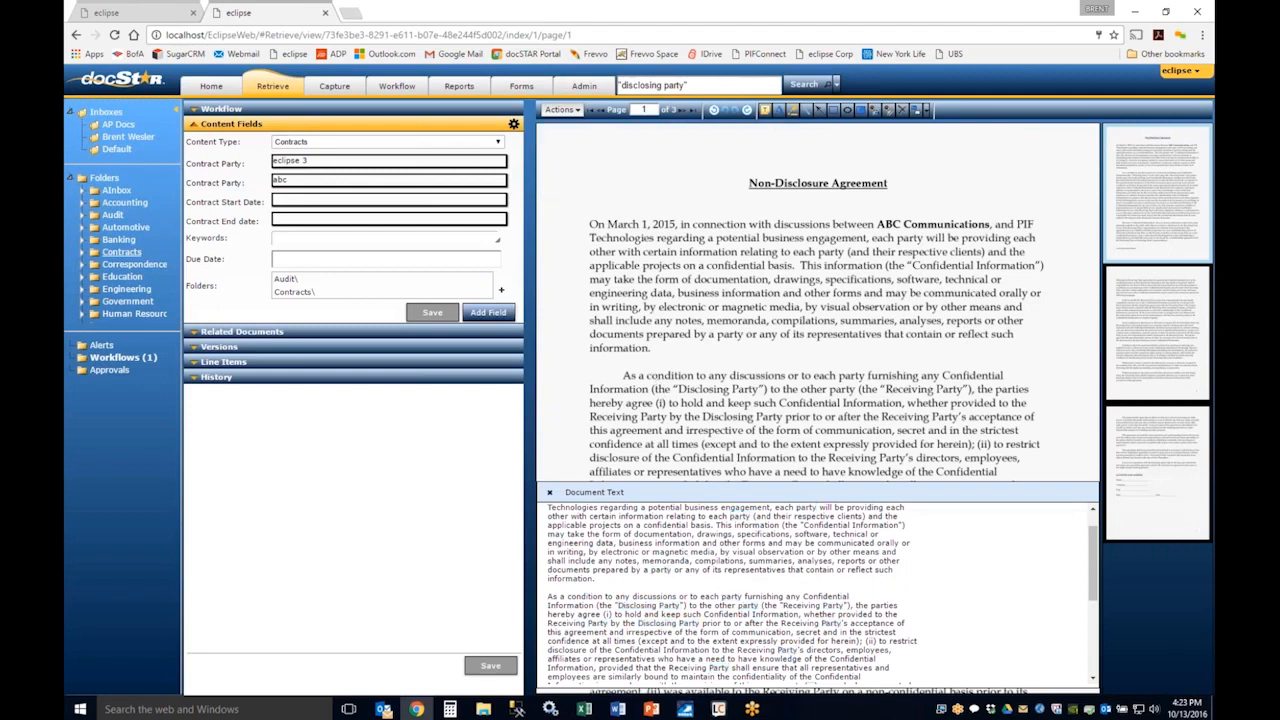
{"action": "left_click", "coordinate": [551, 494]}
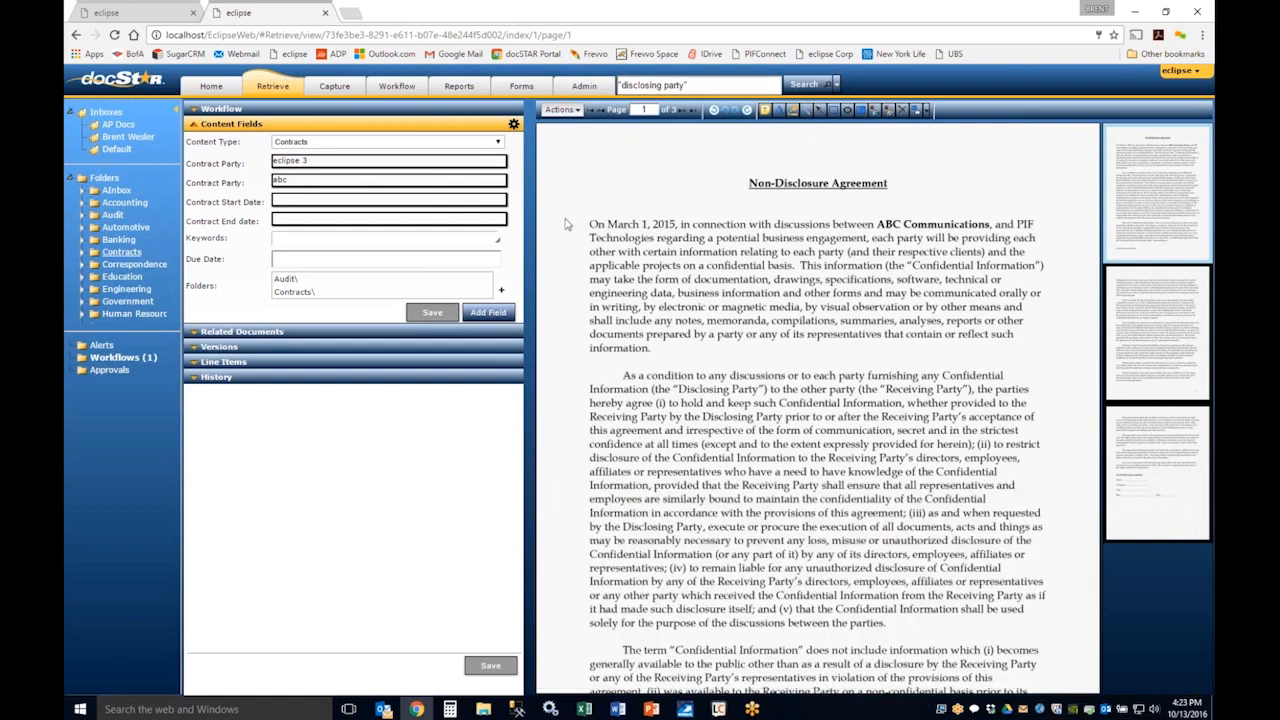
Step: Prepare an approval request for the document, choosing the second user's e-mail account and enabling Notify
{"action": "left_click", "coordinate": [577, 112]}
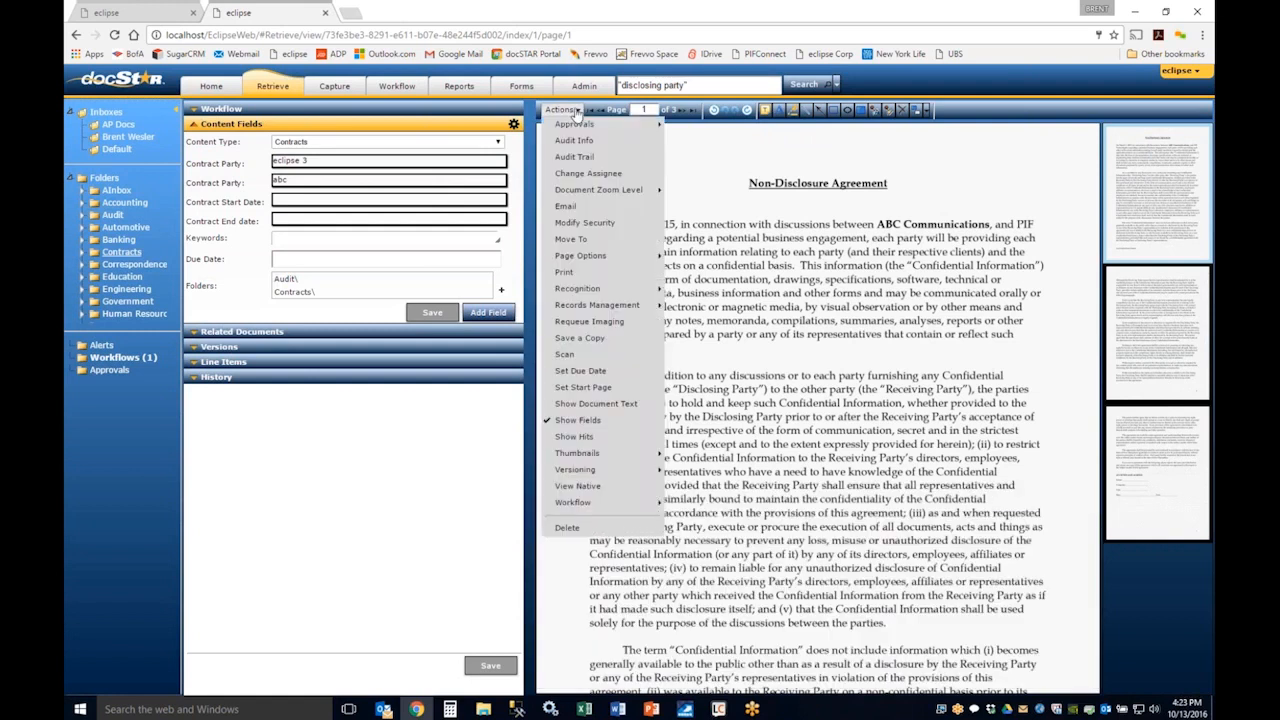
{"action": "mouse_move", "coordinate": [573, 128]}
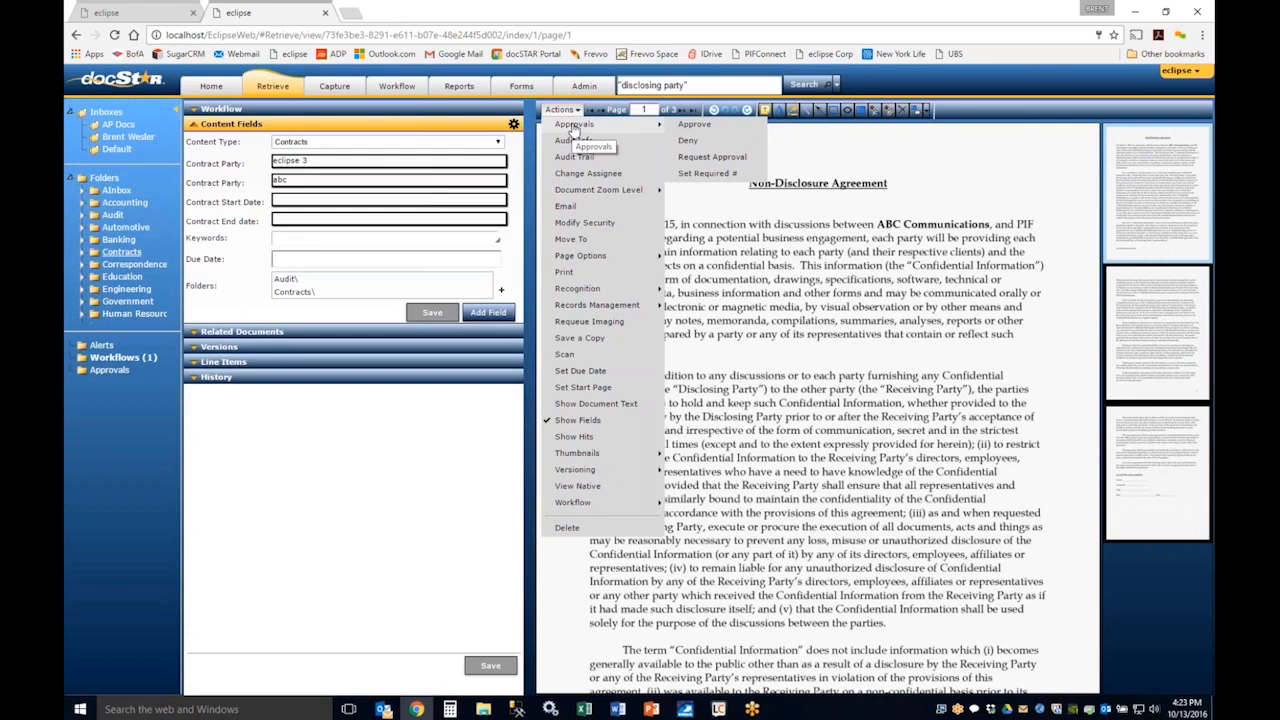
{"action": "left_click", "coordinate": [689, 162]}
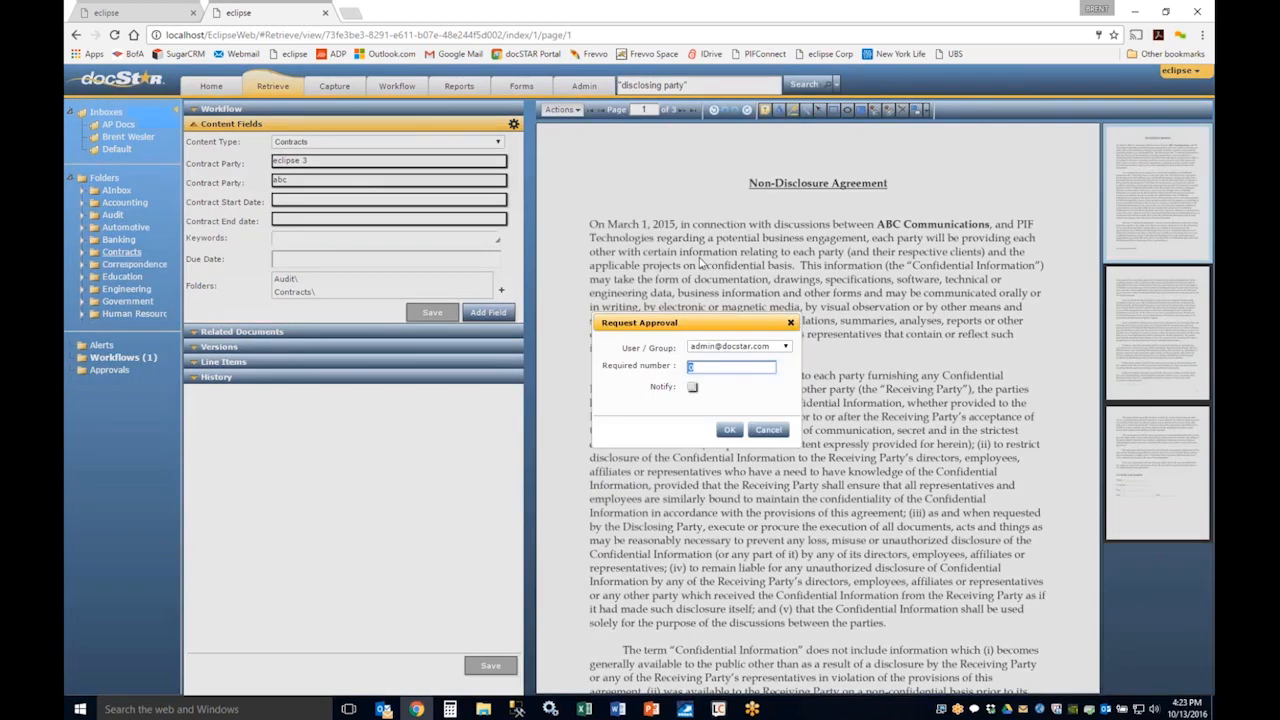
{"action": "left_click", "coordinate": [753, 346]}
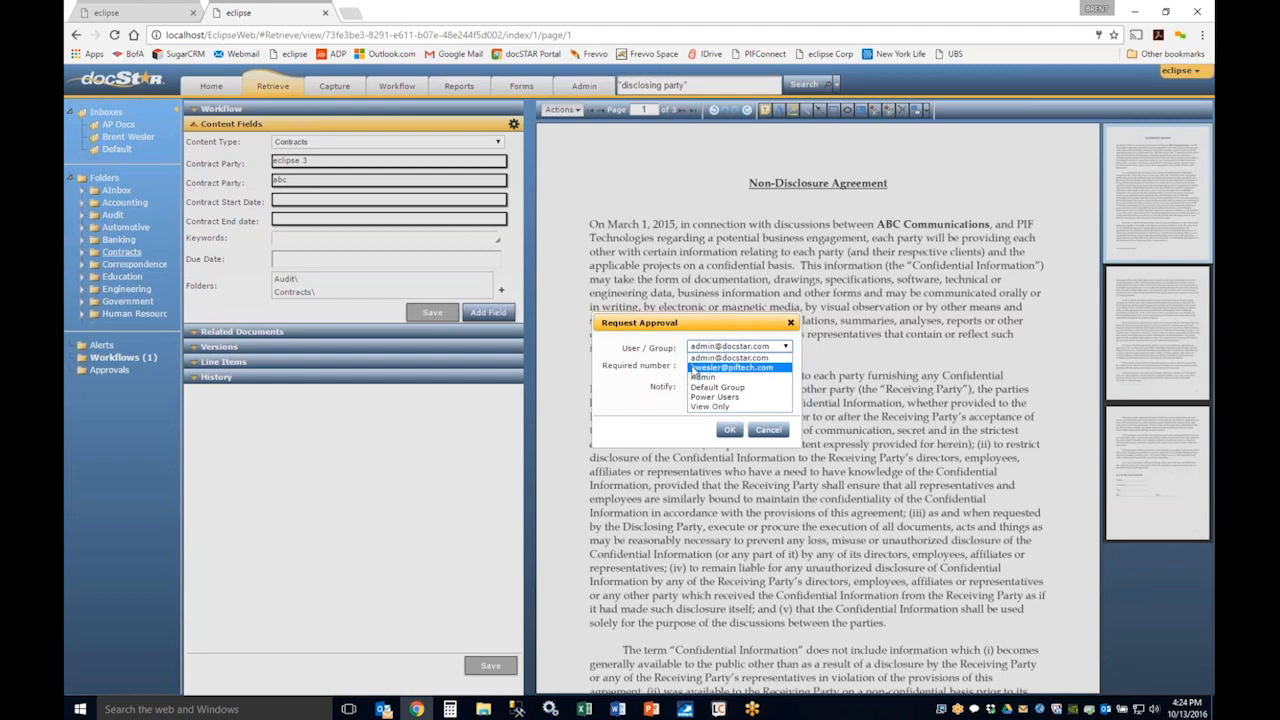
{"action": "left_click", "coordinate": [693, 368]}
{"action": "left_click", "coordinate": [692, 387]}
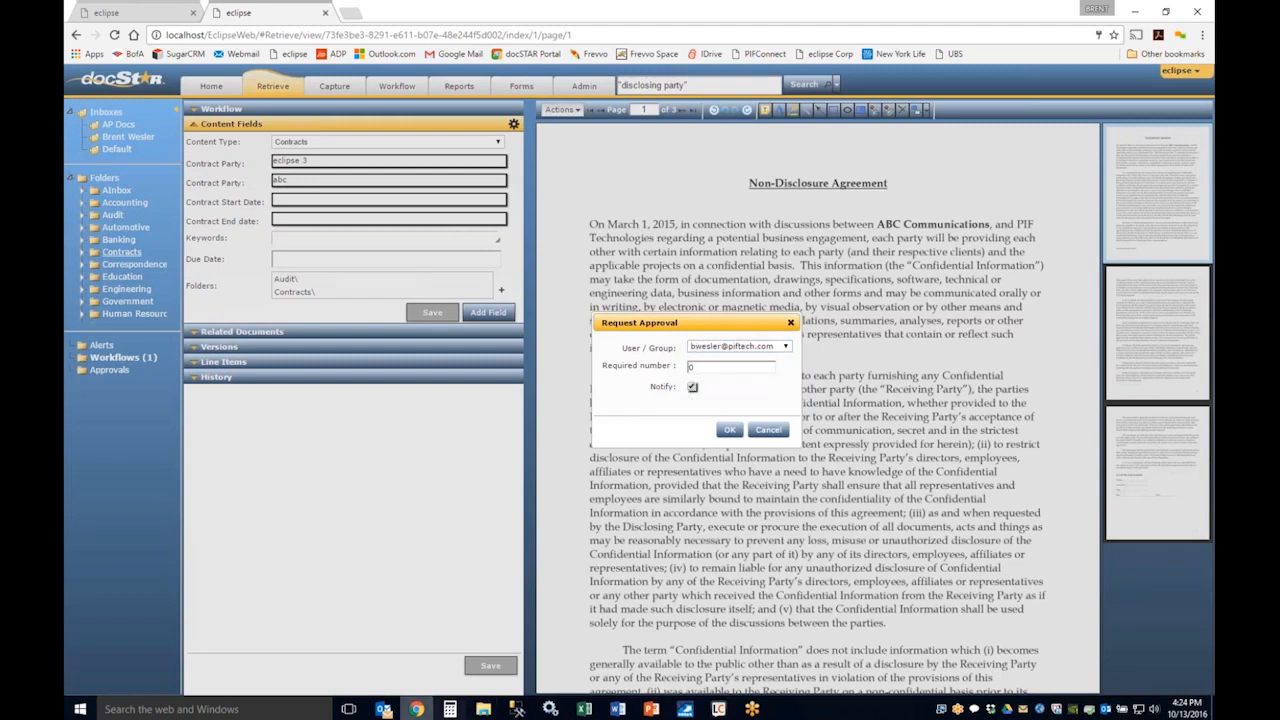
Step: Switch to Outlook and show the overdue workflow notification e-mail in its own window, pointing out its invoice document link
{"action": "left_click", "coordinate": [383, 709]}
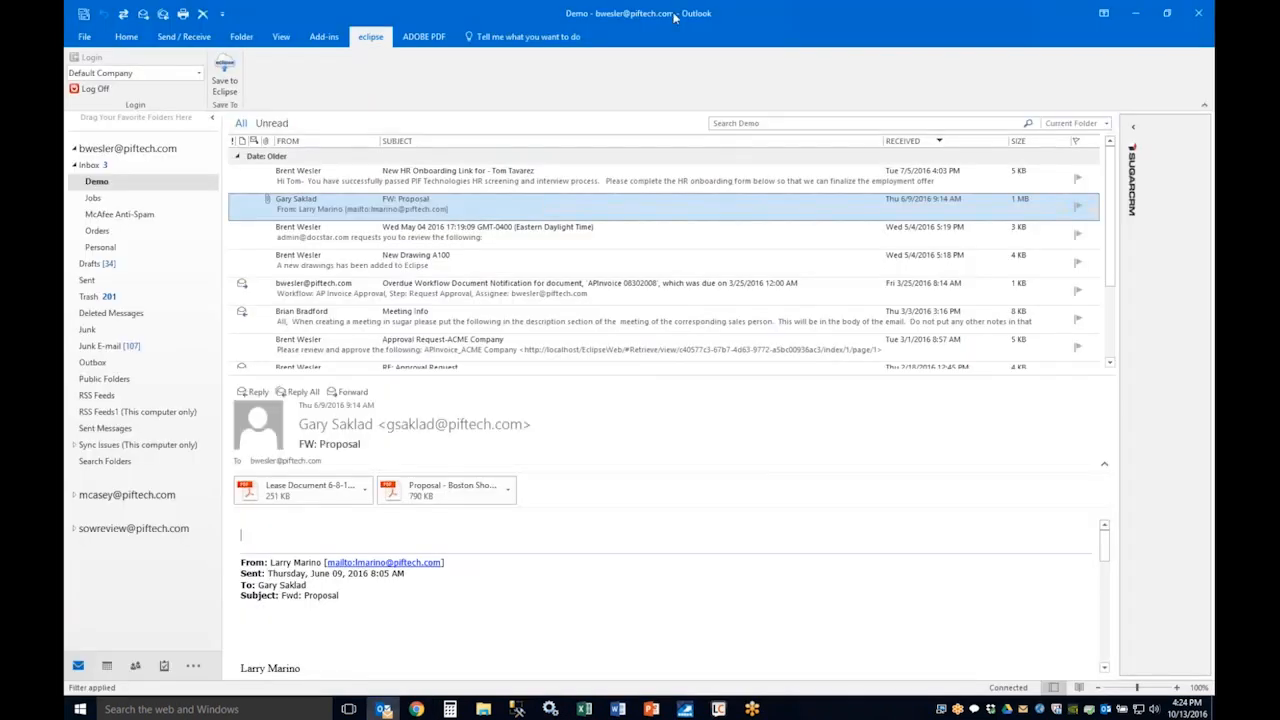
{"action": "left_click_drag", "start_coordinate": [674, 17], "coordinate": [1213, 190]}
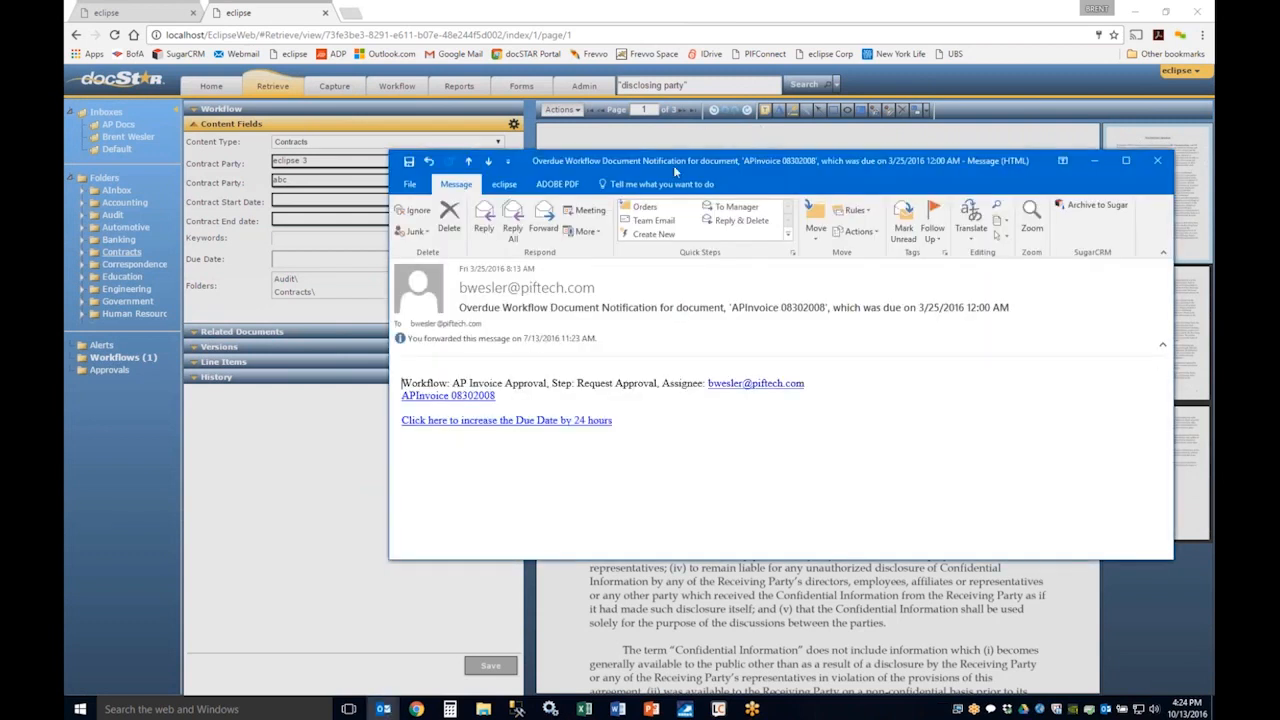
{"action": "left_click_drag", "start_coordinate": [673, 170], "coordinate": [580, 128]}
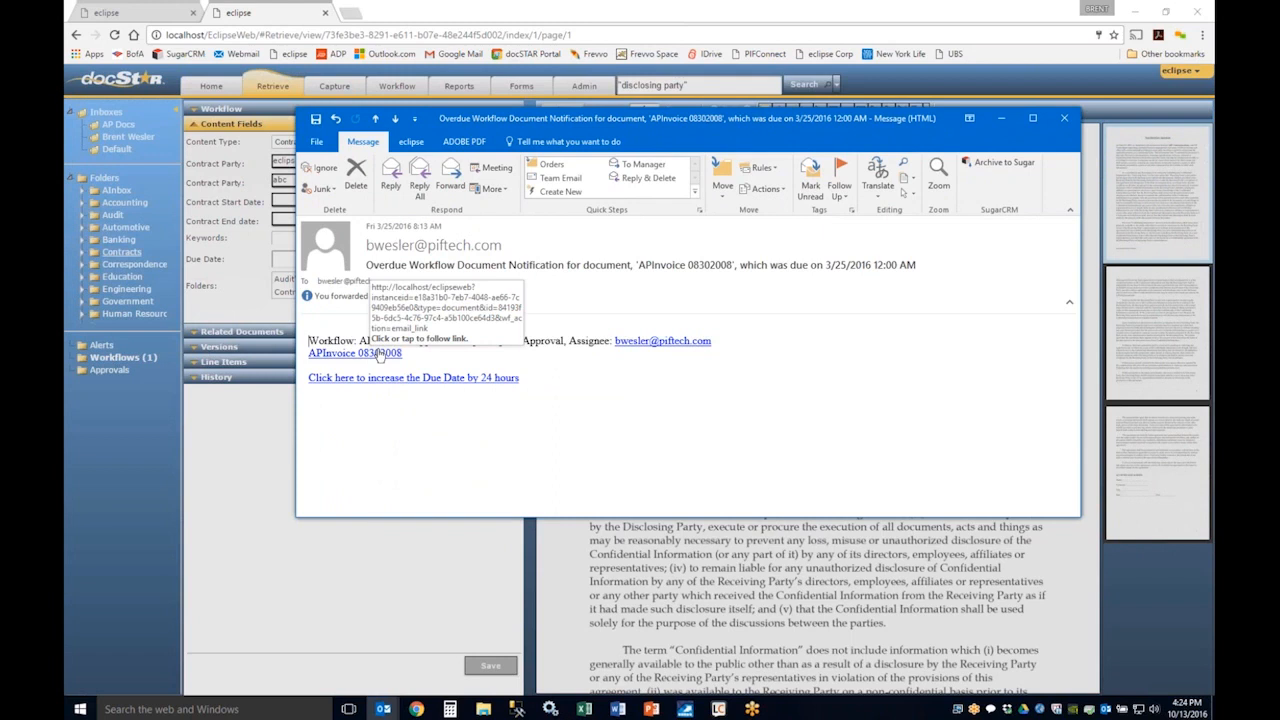
{"action": "left_click", "coordinate": [379, 357]}
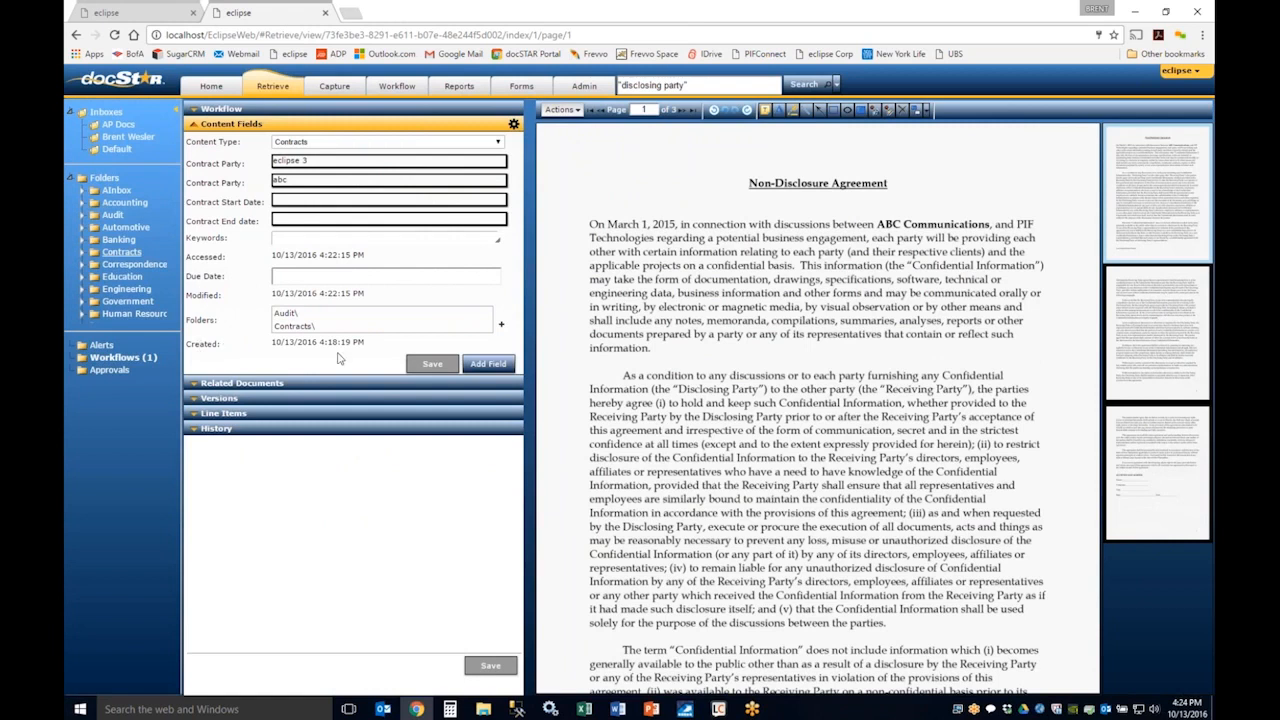
Step: Hide the audit information in the PIF NDA's content fields and open the document's Audit Trail
{"action": "left_click", "coordinate": [570, 111]}
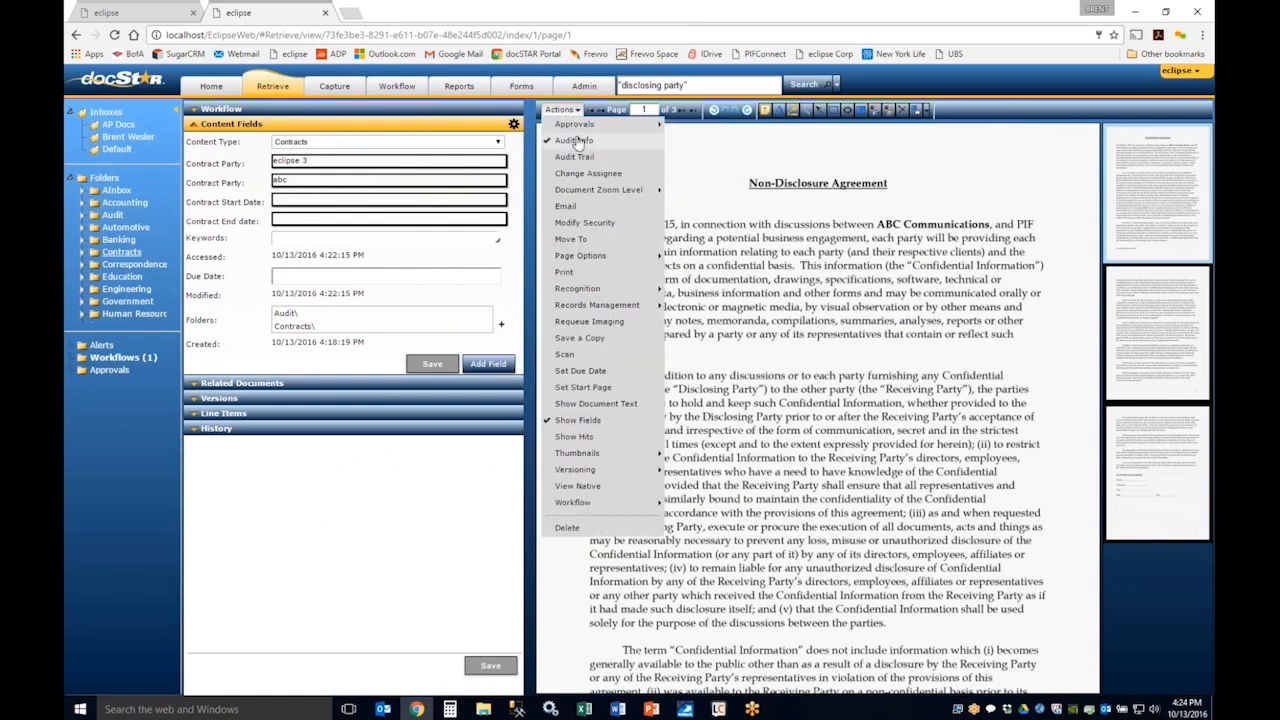
{"action": "left_click", "coordinate": [574, 140]}
{"action": "left_click", "coordinate": [562, 110]}
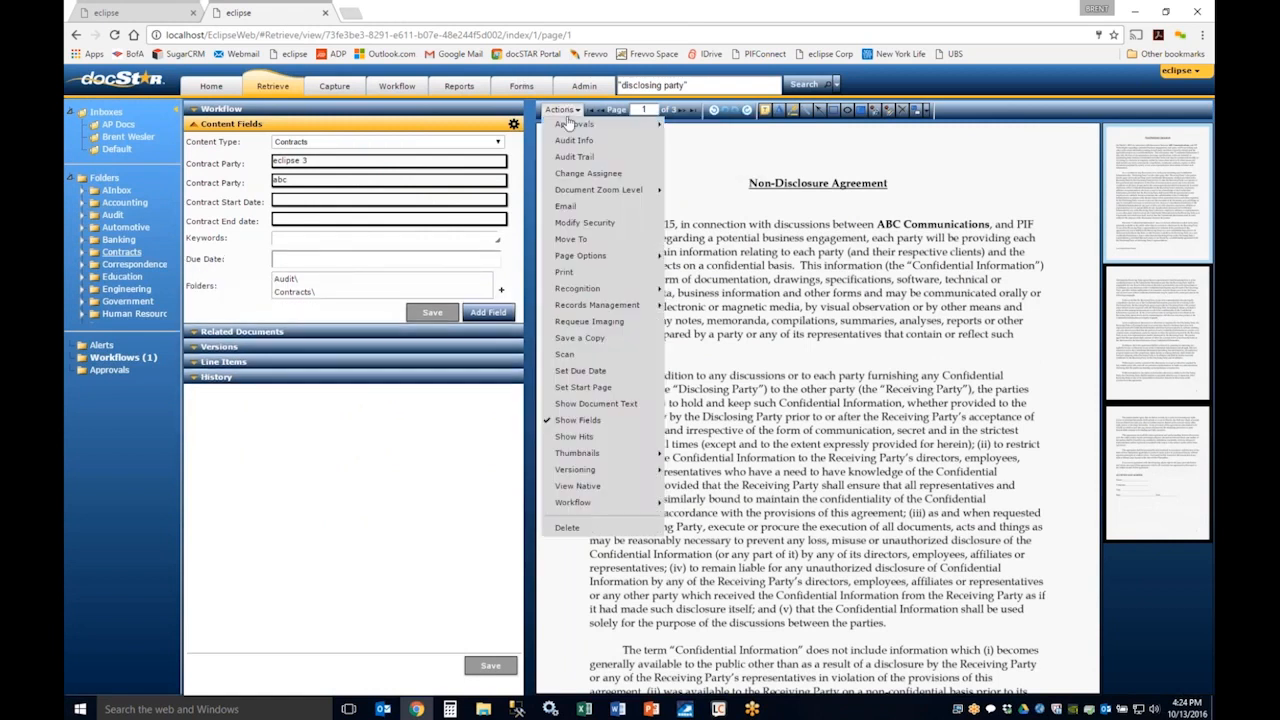
{"action": "left_click", "coordinate": [574, 156]}
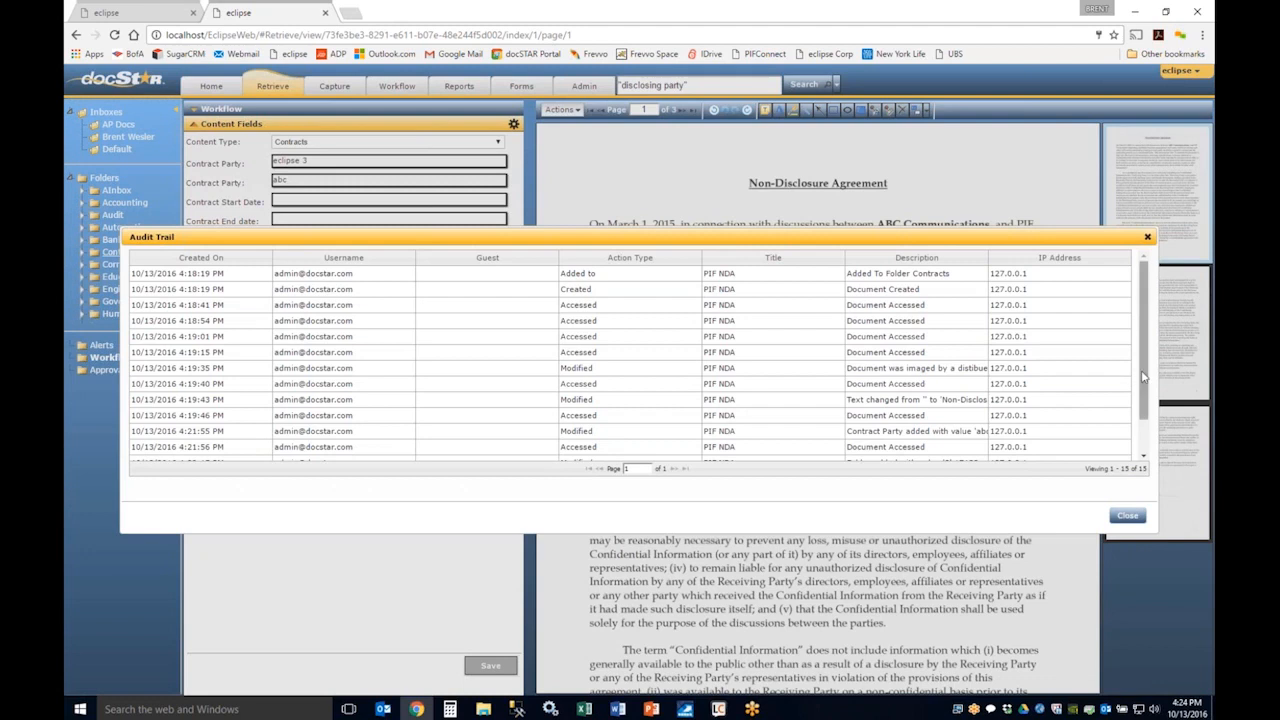
Step: Sort the Audit Trail by description, widen the Description column, read through the PIF NDA's logged entries, and close the trail
{"action": "left_click_drag", "start_coordinate": [1144, 377], "coordinate": [1141, 420]}
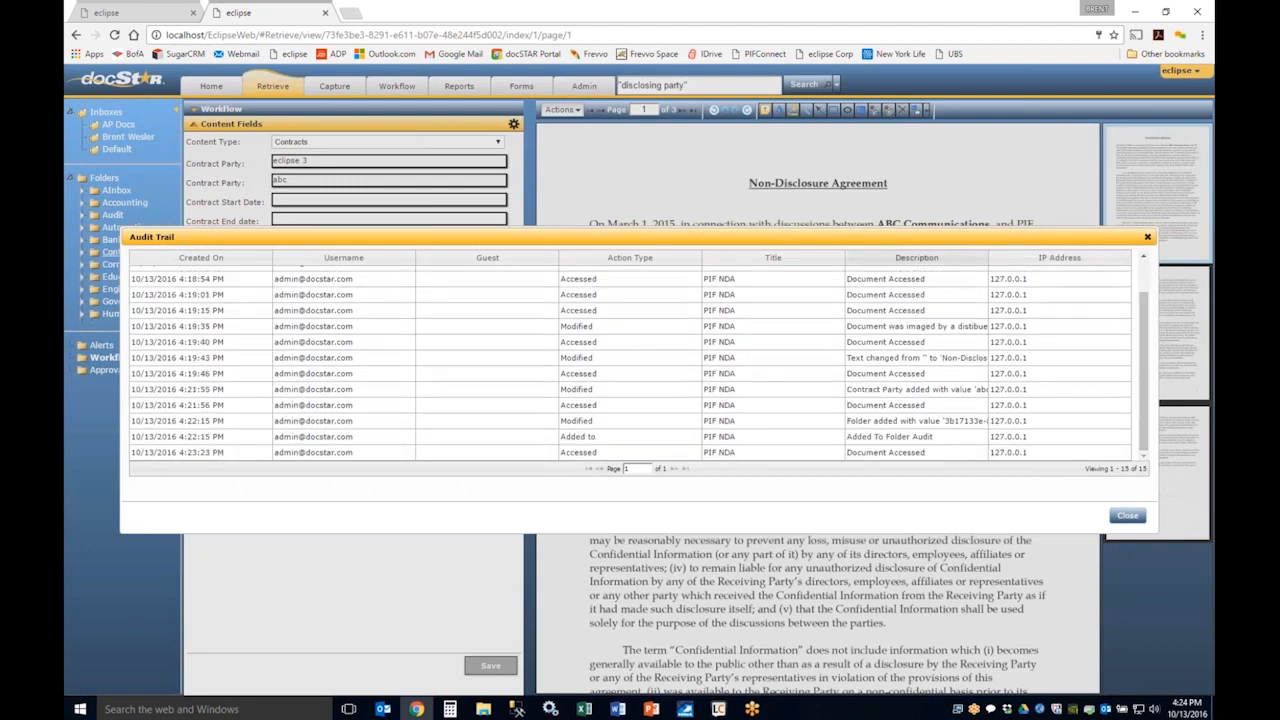
{"action": "left_click", "coordinate": [986, 258]}
{"action": "left_click_drag", "start_coordinate": [988, 258], "coordinate": [1088, 258]}
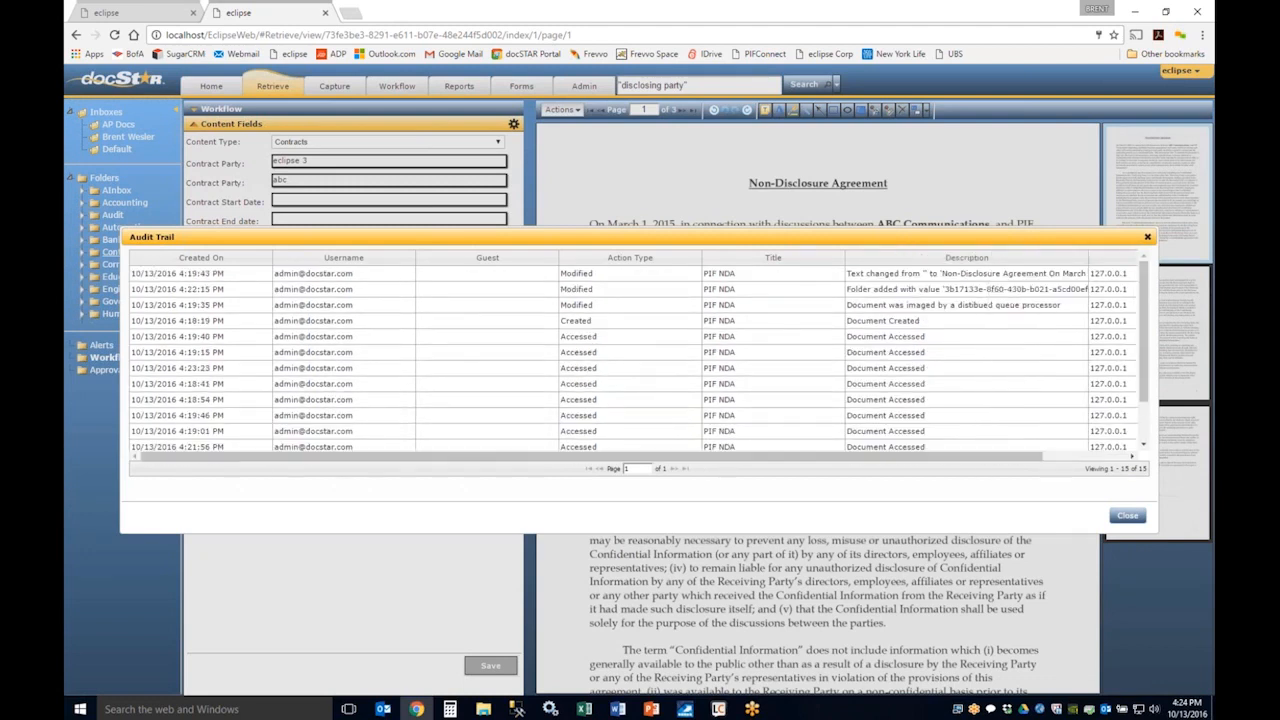
{"action": "scroll", "coordinate": [970, 350], "scroll_direction": "down", "scroll_amount": 1}
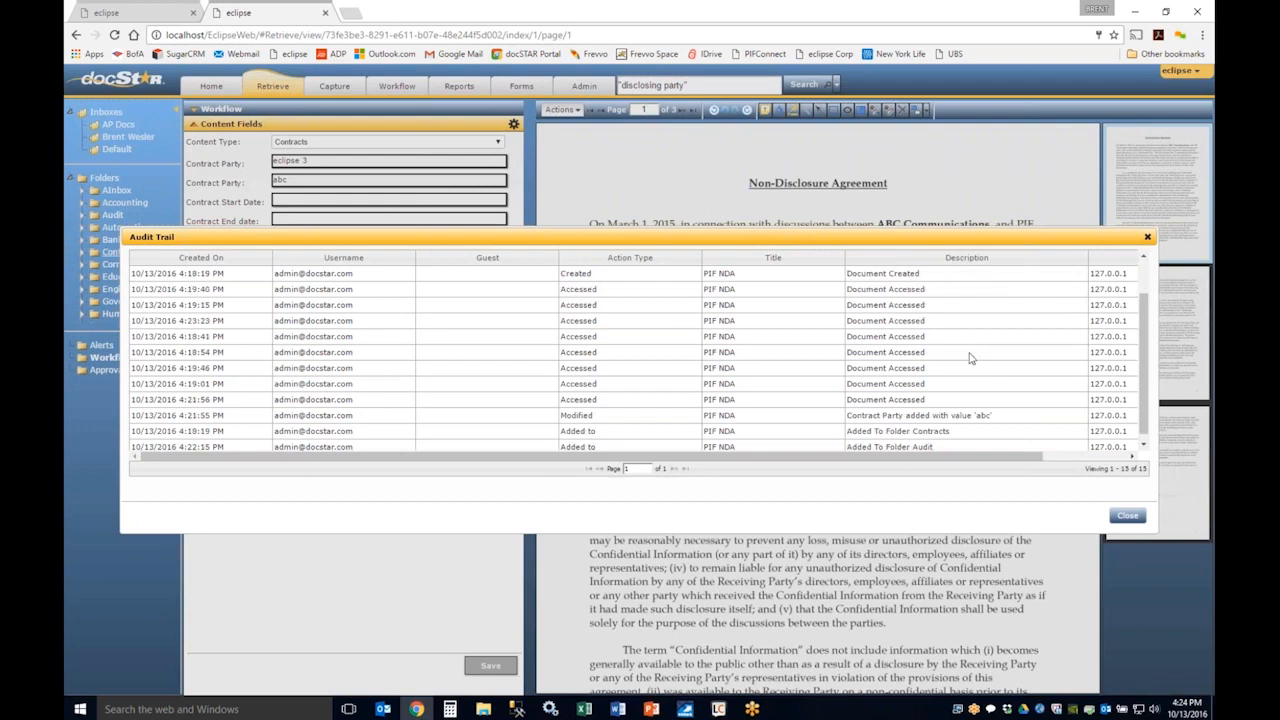
{"action": "scroll", "coordinate": [970, 358], "scroll_direction": "down", "scroll_amount": 1}
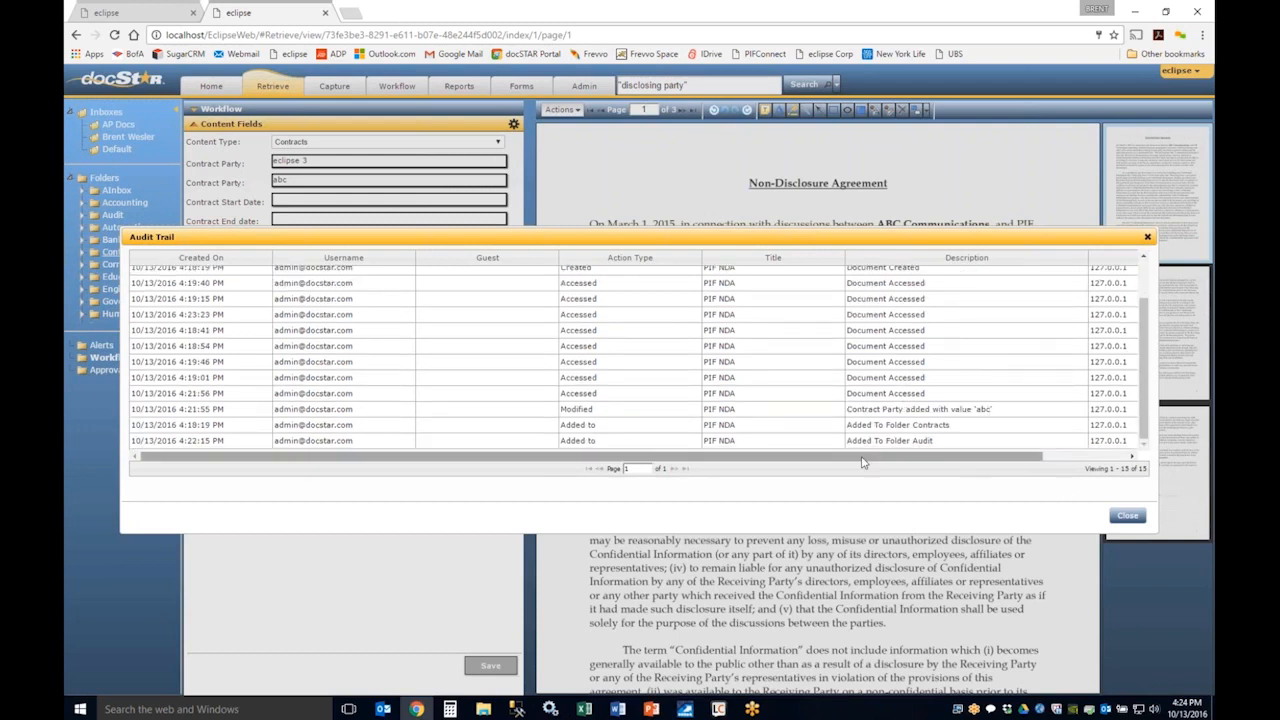
{"action": "left_click", "coordinate": [1127, 517]}
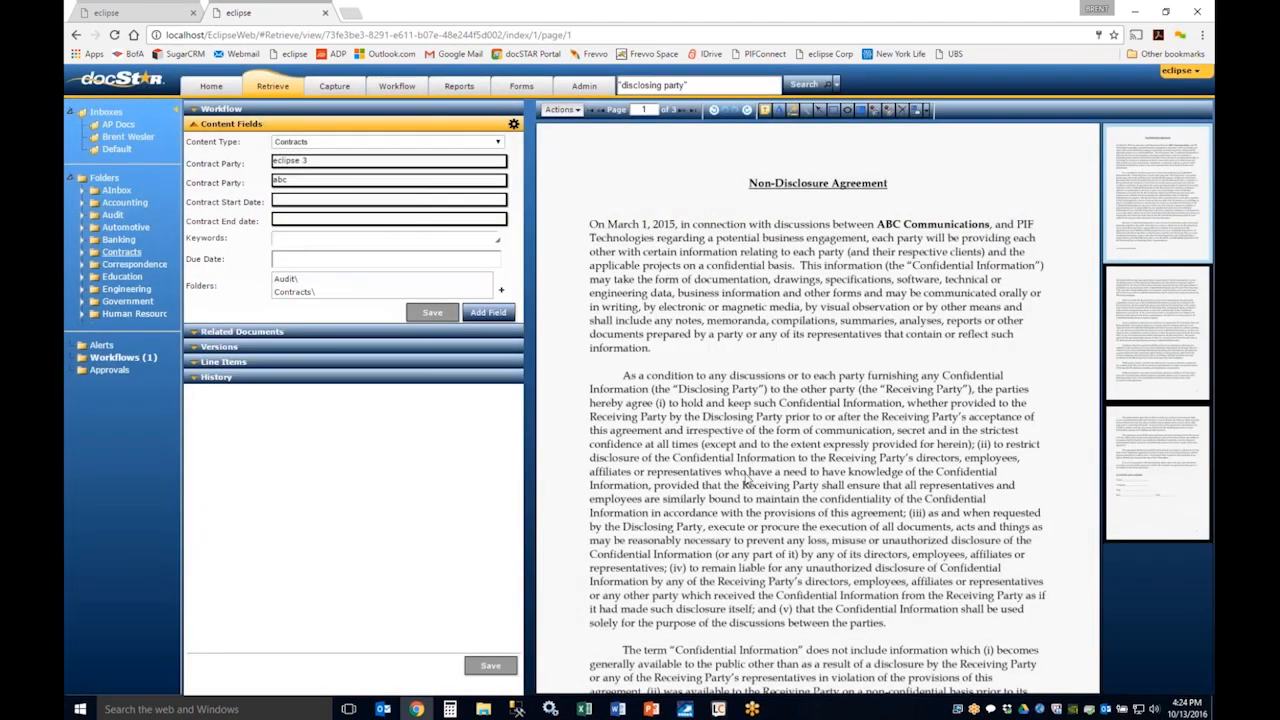
Step: Examine the actions available for the document and the zoom levels offered for its page
{"action": "left_click", "coordinate": [570, 112]}
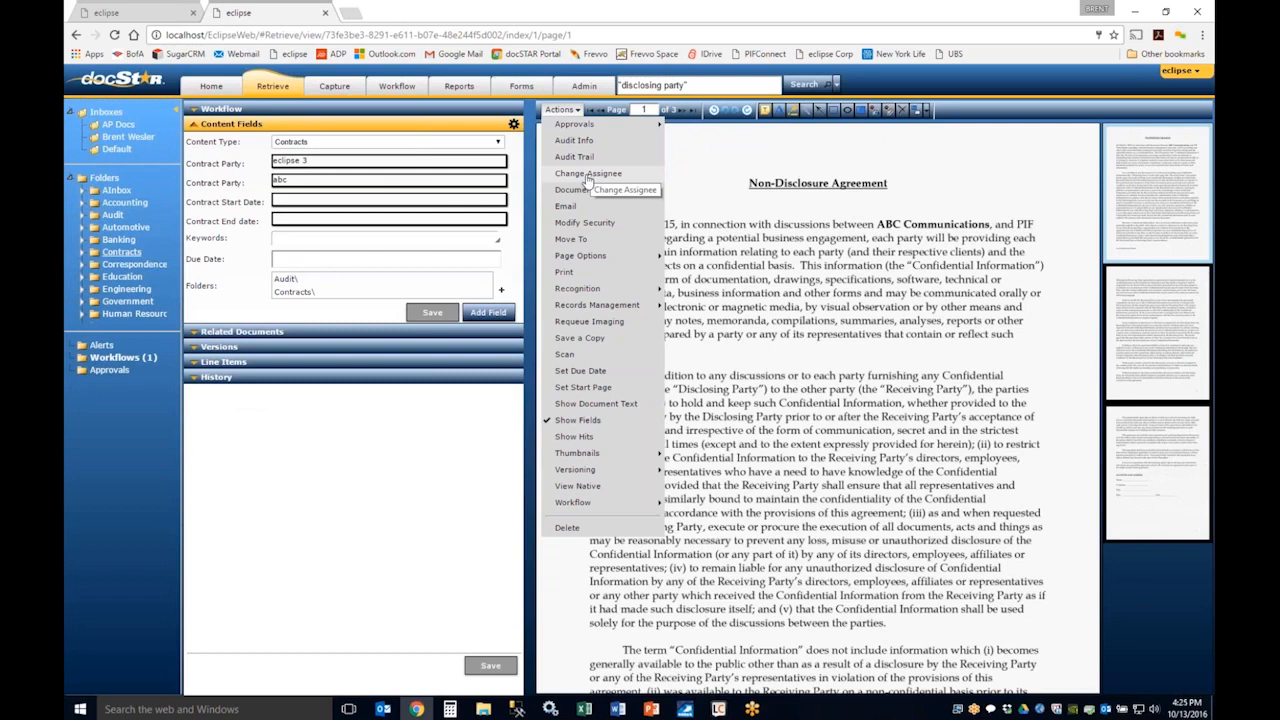
{"action": "mouse_move", "coordinate": [586, 196]}
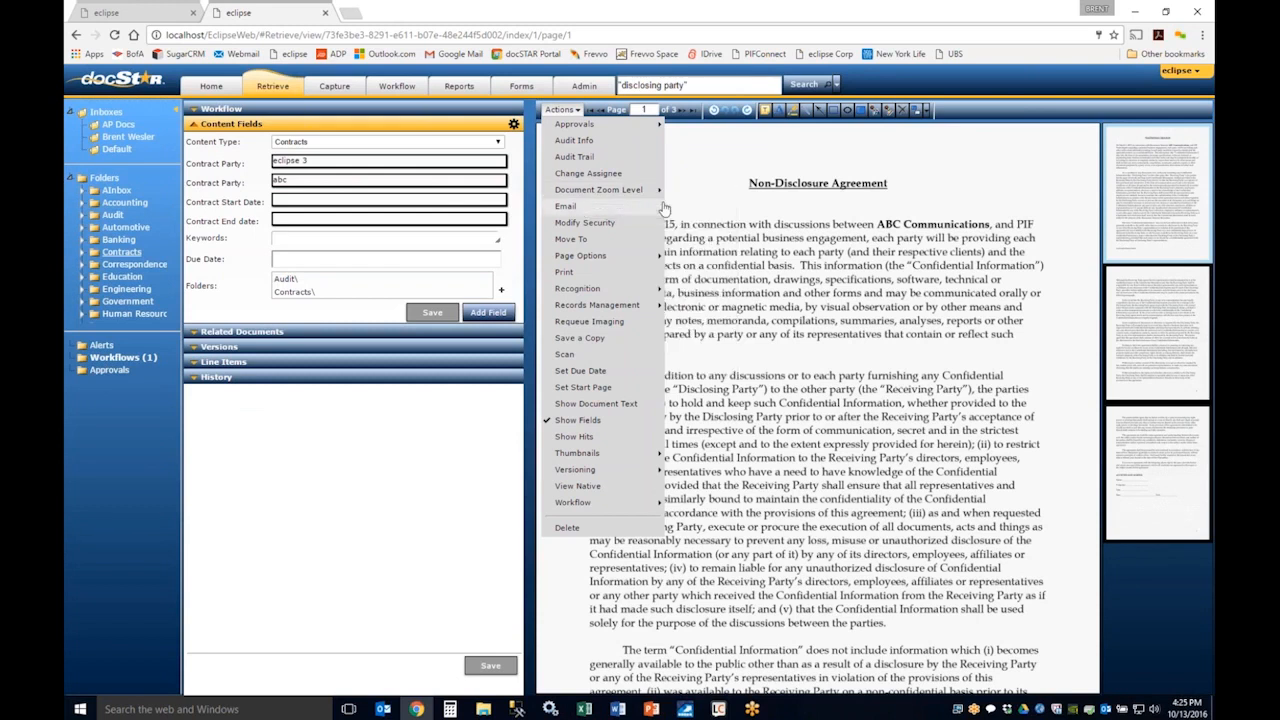
{"action": "left_click", "coordinate": [817, 157]}
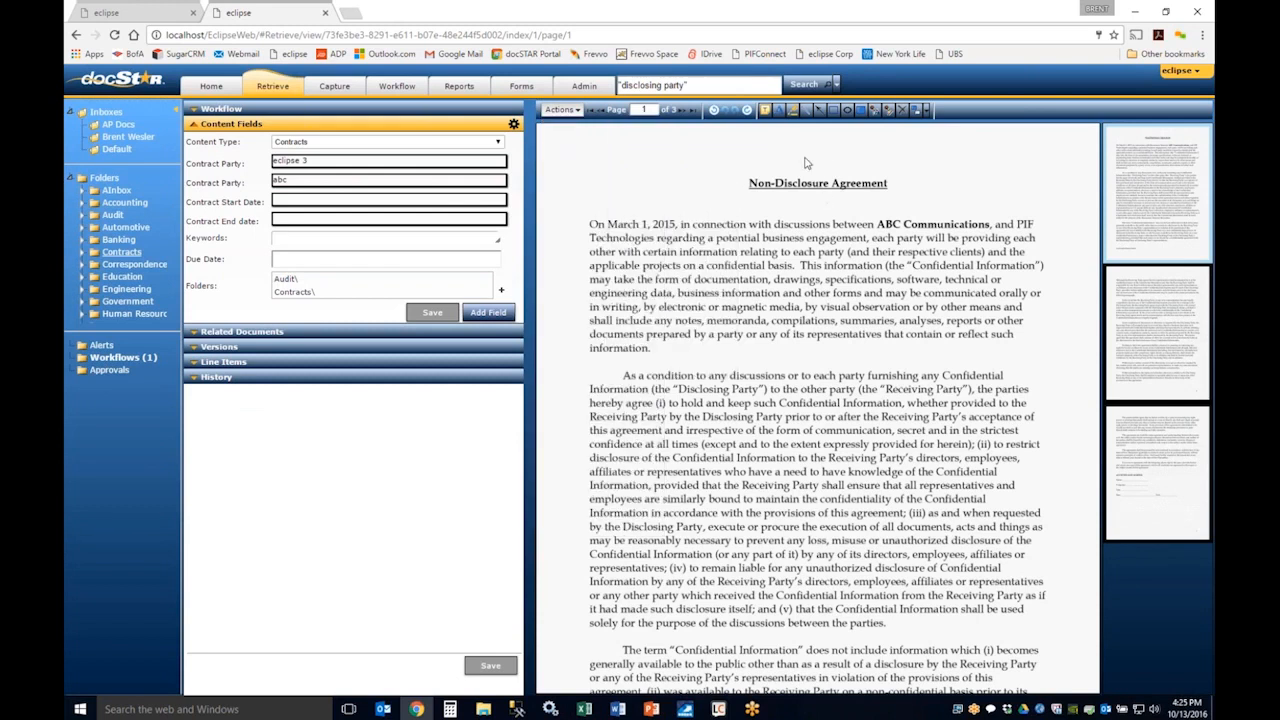
{"action": "right_click", "coordinate": [761, 163]}
{"action": "mouse_move", "coordinate": [771, 188]}
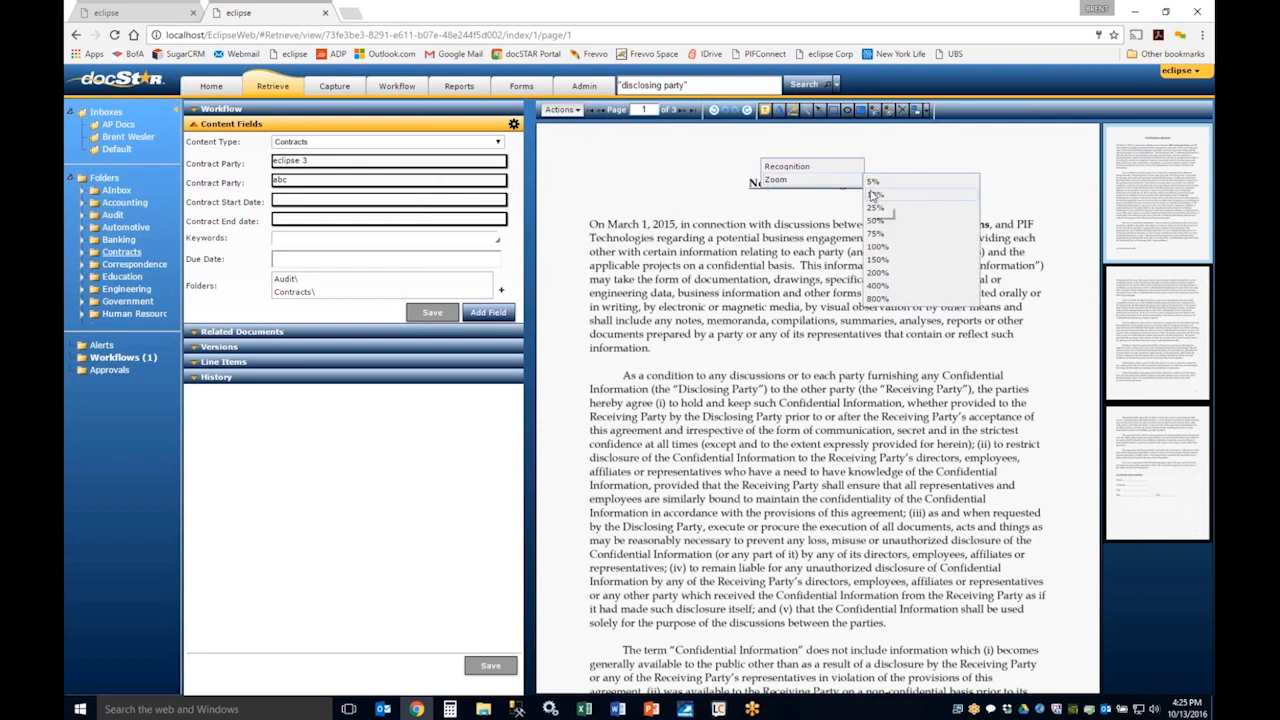
Step: Start an e-mail of the PIF NDA, check the recipient choices, and select the direct link to view in Eclipse
{"action": "left_click", "coordinate": [561, 110]}
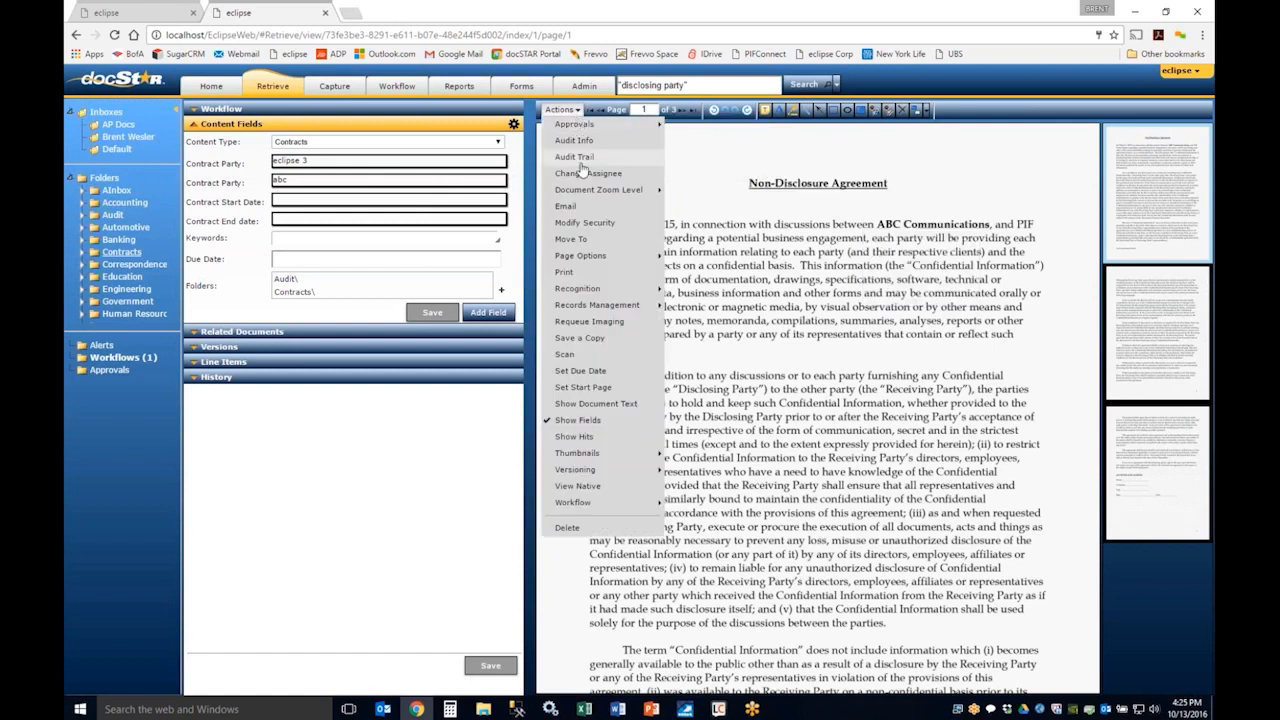
{"action": "left_click", "coordinate": [566, 206]}
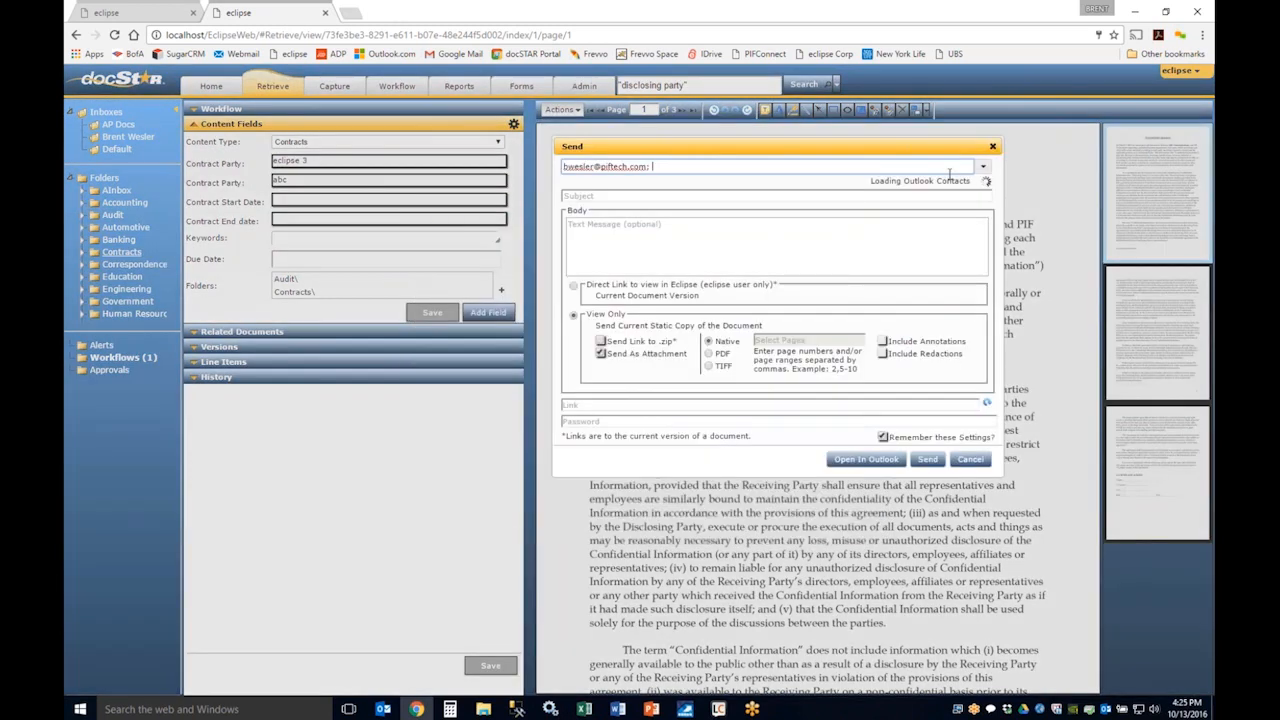
{"action": "left_click", "coordinate": [985, 168]}
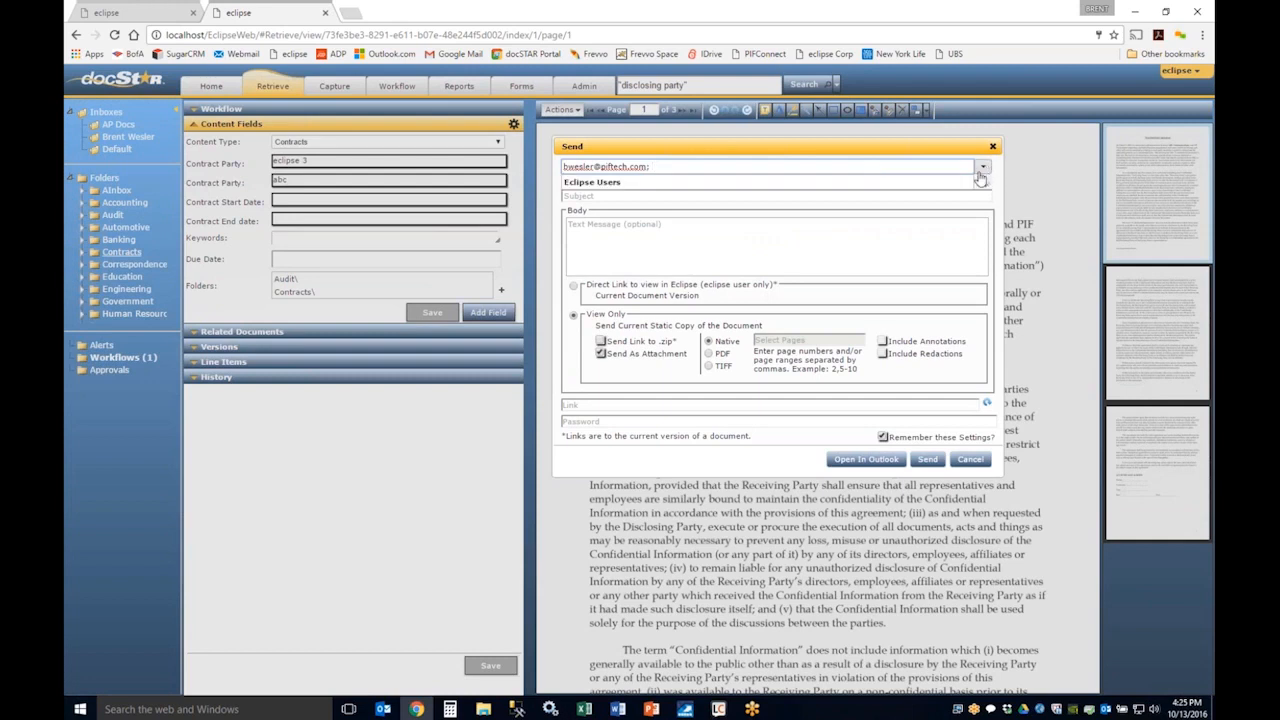
{"action": "key", "text": "Tab"}
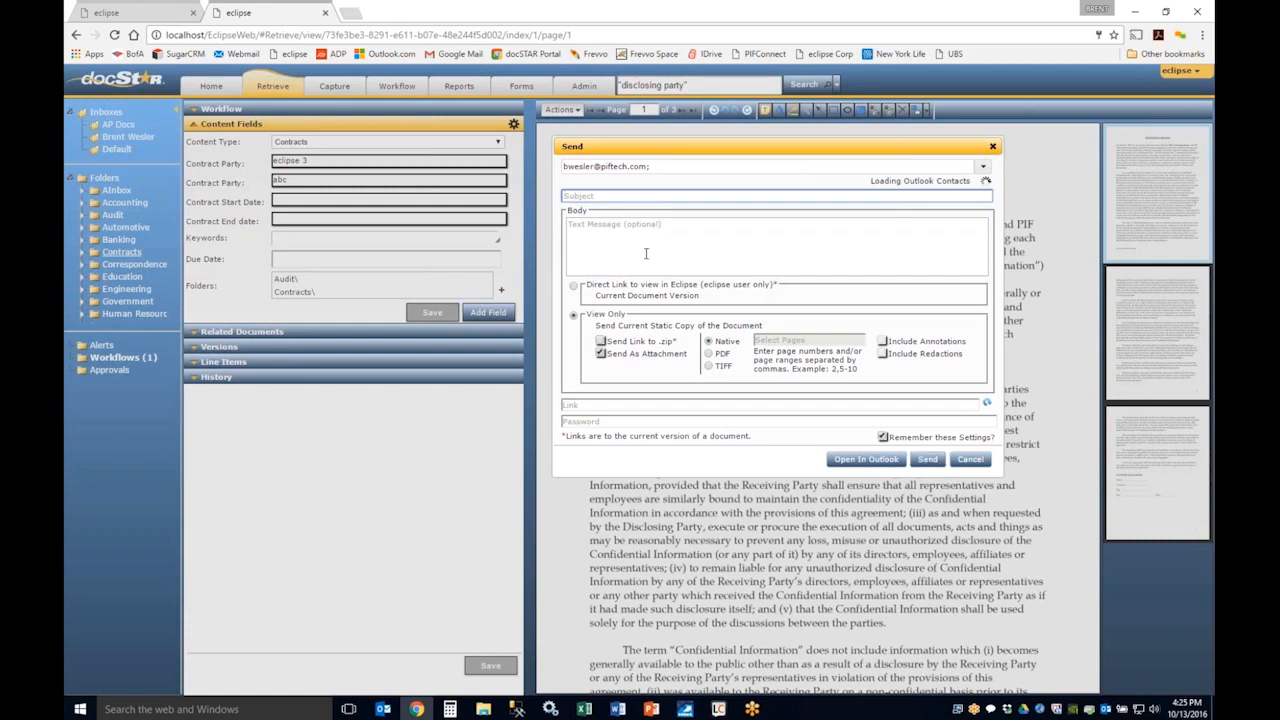
{"action": "left_click", "coordinate": [573, 286]}
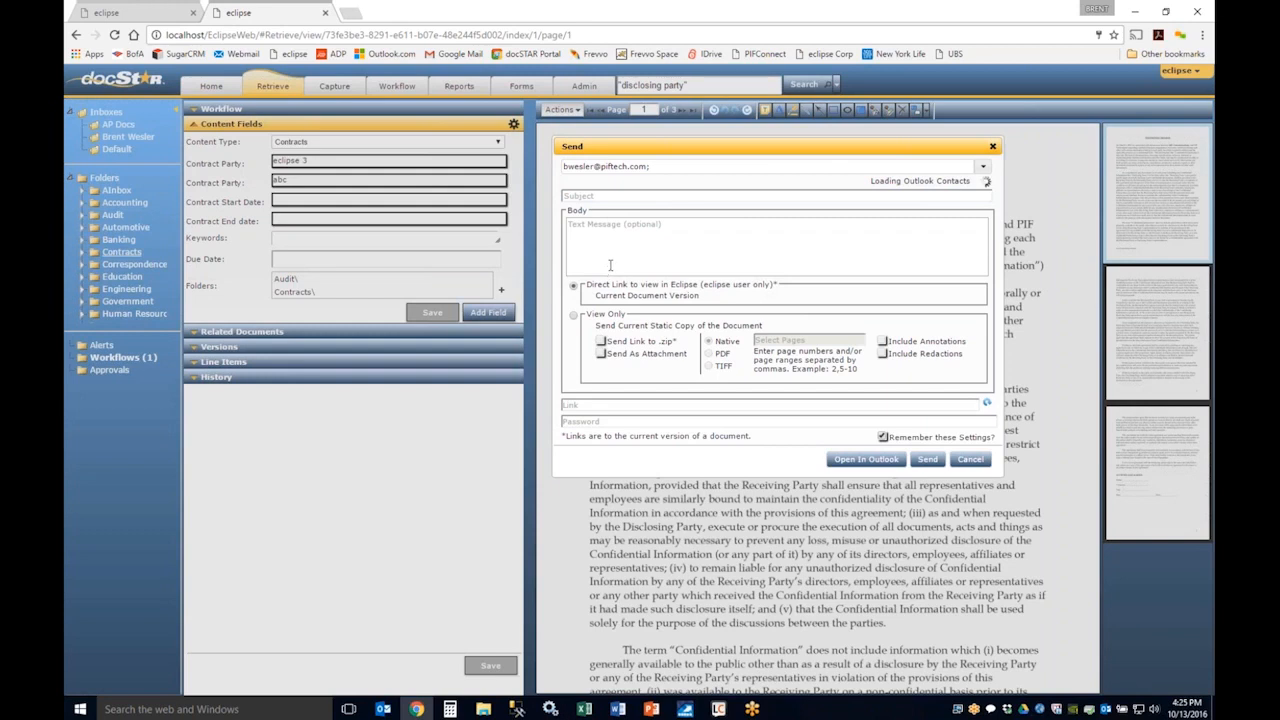
Step: Set the e-mail to a View Only PDF copy sent as zip link and attachment, without annotations or redactions
{"action": "left_click", "coordinate": [574, 305]}
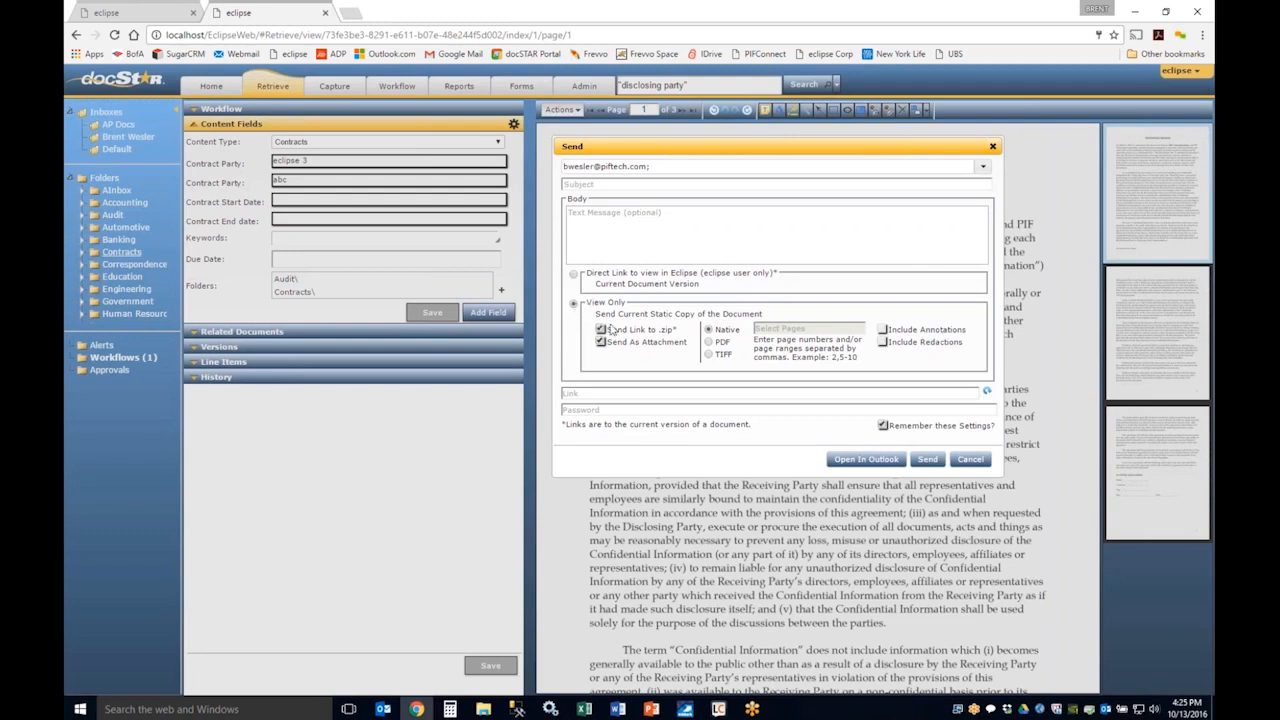
{"action": "left_click", "coordinate": [601, 330]}
{"action": "left_click", "coordinate": [709, 342]}
{"action": "left_click", "coordinate": [882, 329]}
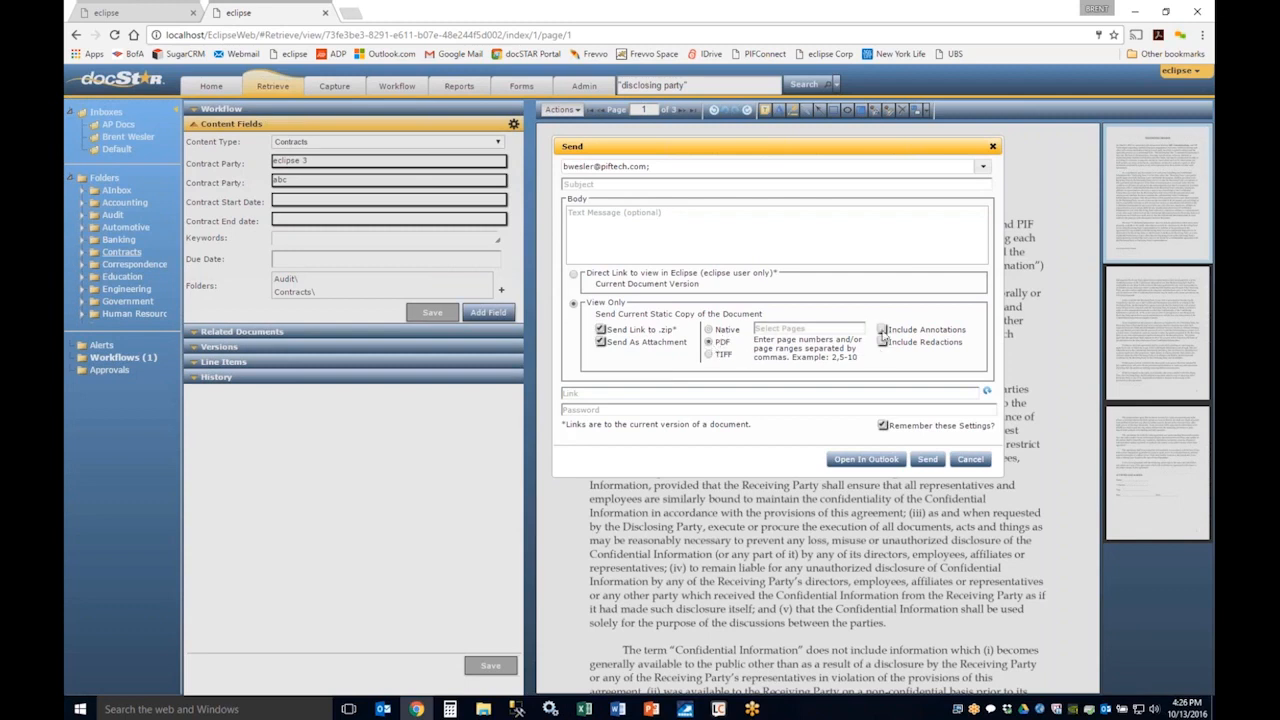
{"action": "left_click", "coordinate": [884, 343]}
{"action": "left_click", "coordinate": [882, 329]}
{"action": "left_click", "coordinate": [882, 342]}
Step: Generate the document's guest link, inspect its optional password field, and cancel the e-mail
{"action": "left_click", "coordinate": [987, 391]}
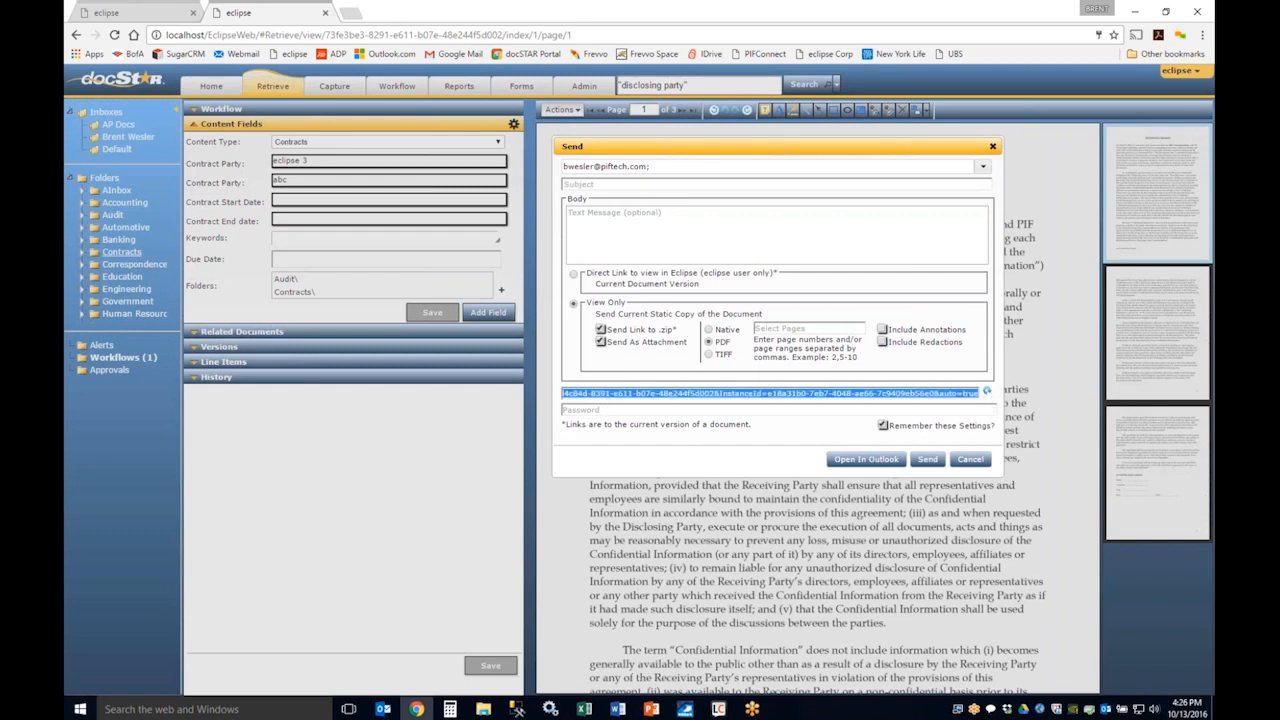
{"action": "left_click", "coordinate": [587, 400]}
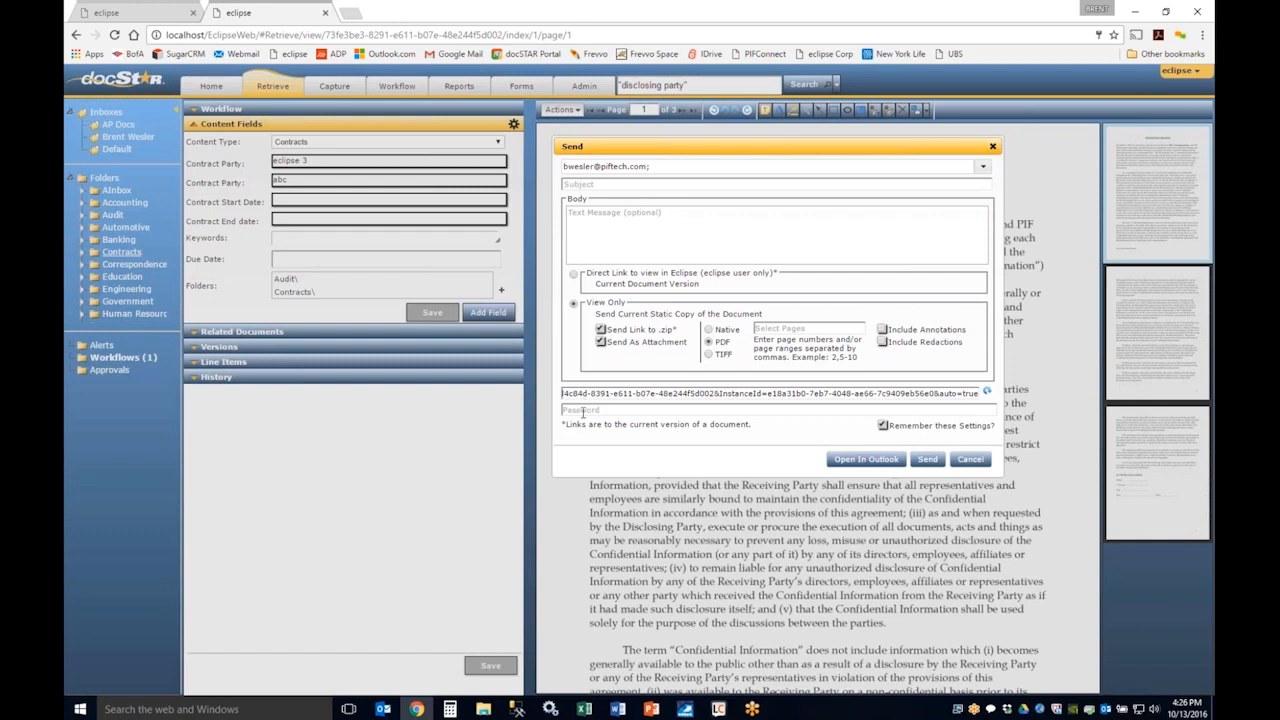
{"action": "left_click", "coordinate": [583, 411]}
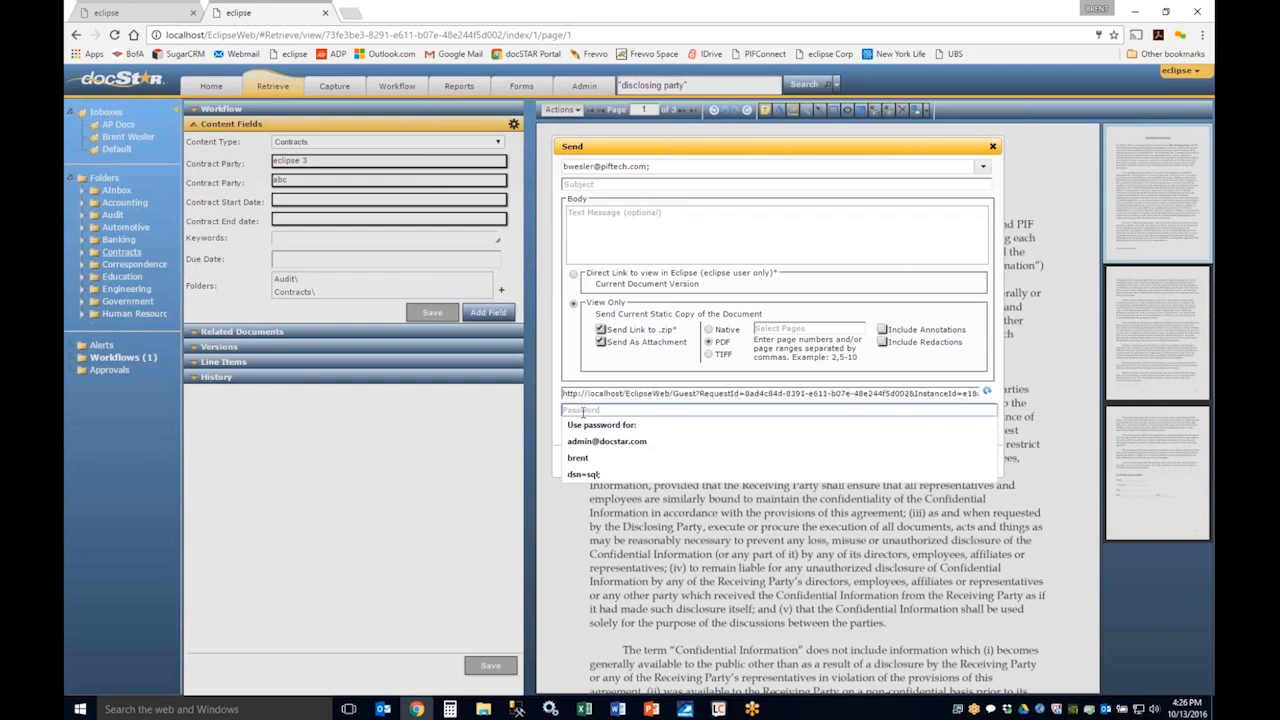
{"action": "left_click", "coordinate": [788, 383]}
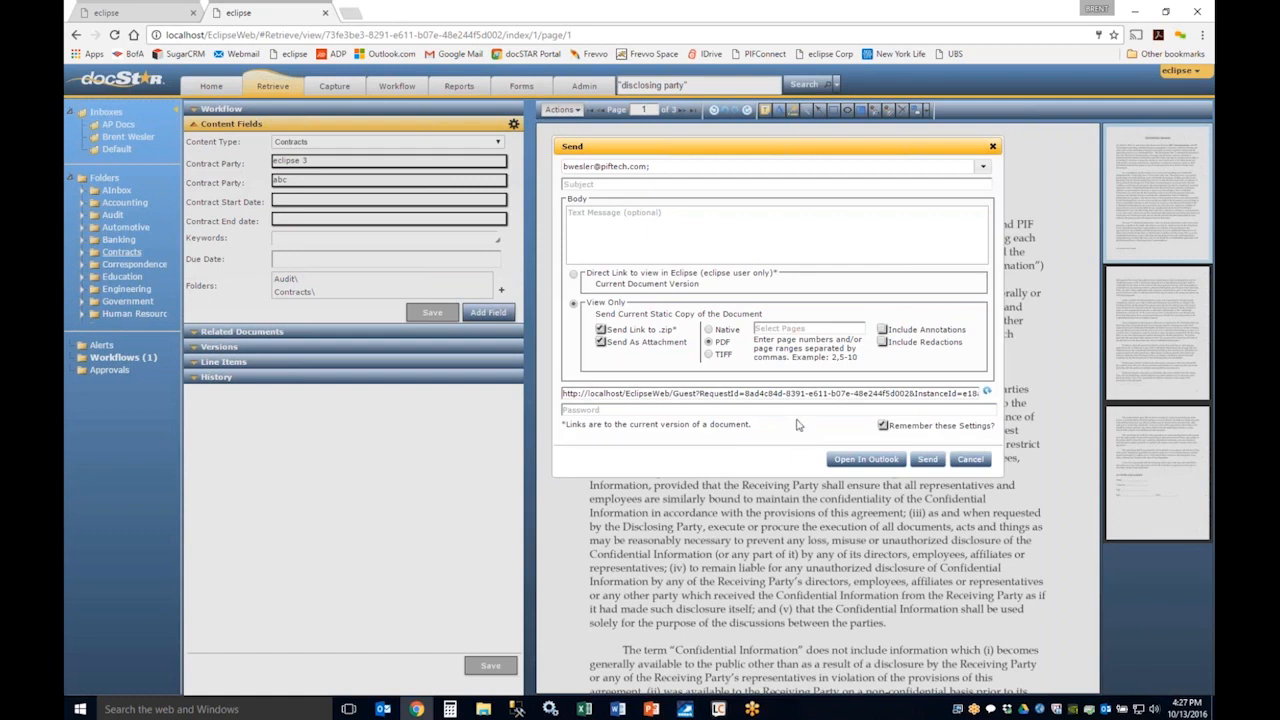
{"action": "left_click", "coordinate": [970, 459]}
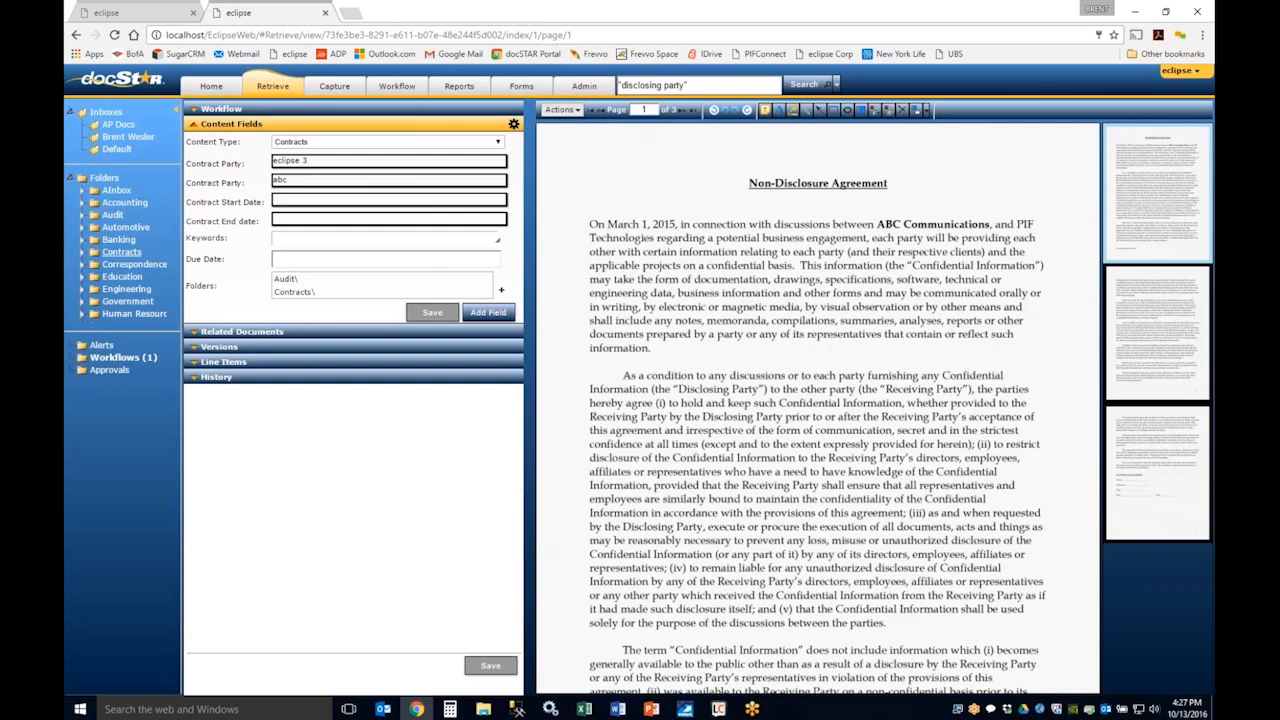
Step: Try giving the second user ad-hoc Full permission on the PIF NDA, and close Modify Security without saving
{"action": "left_click", "coordinate": [562, 109]}
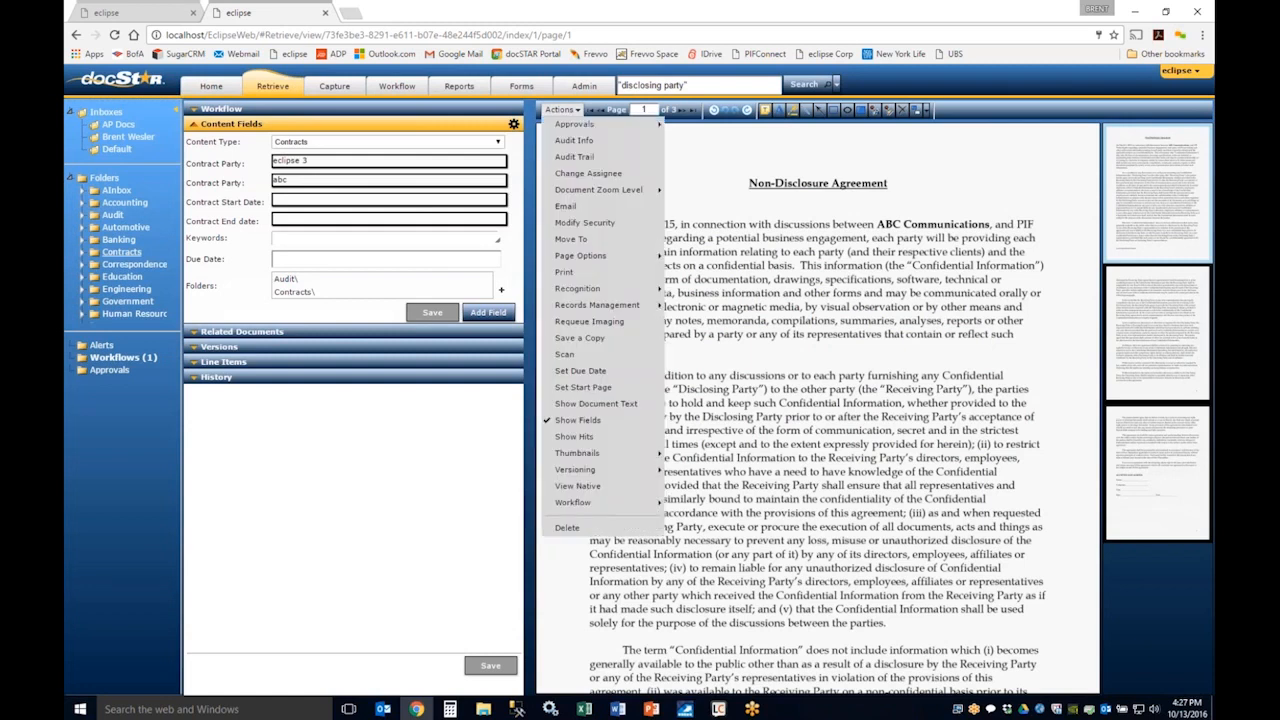
{"action": "left_click", "coordinate": [590, 222]}
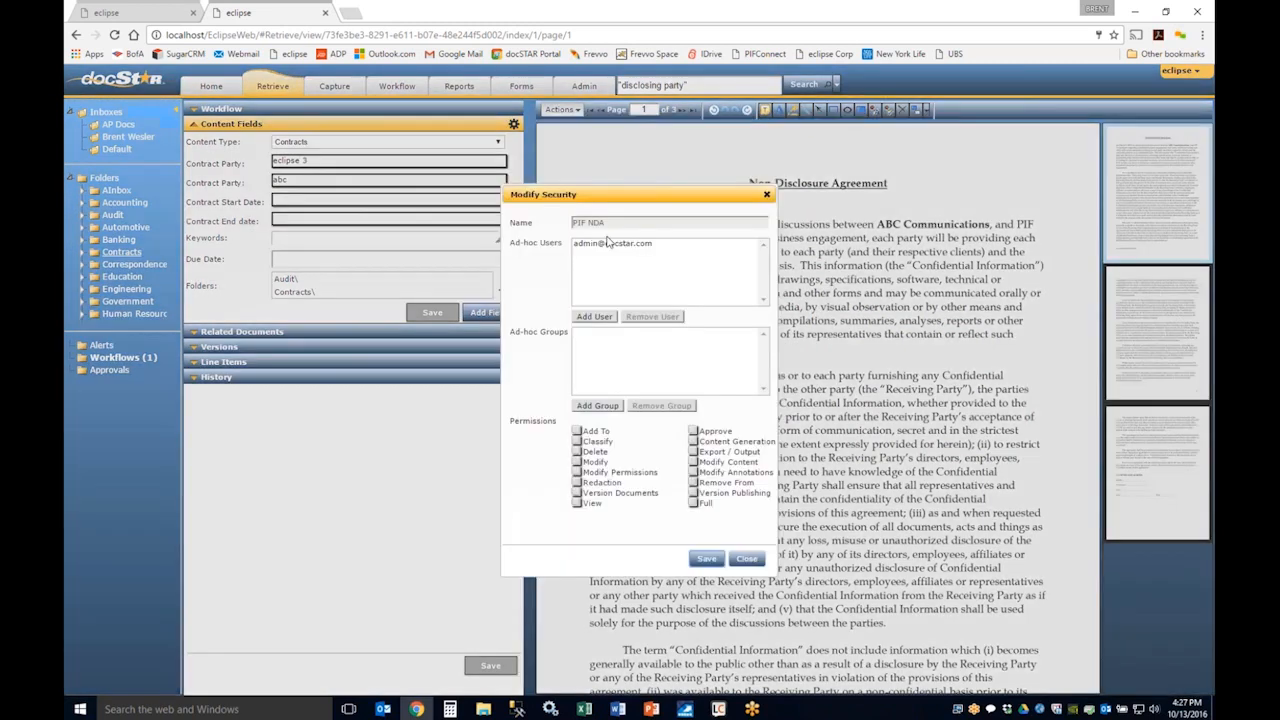
{"action": "left_click", "coordinate": [594, 316]}
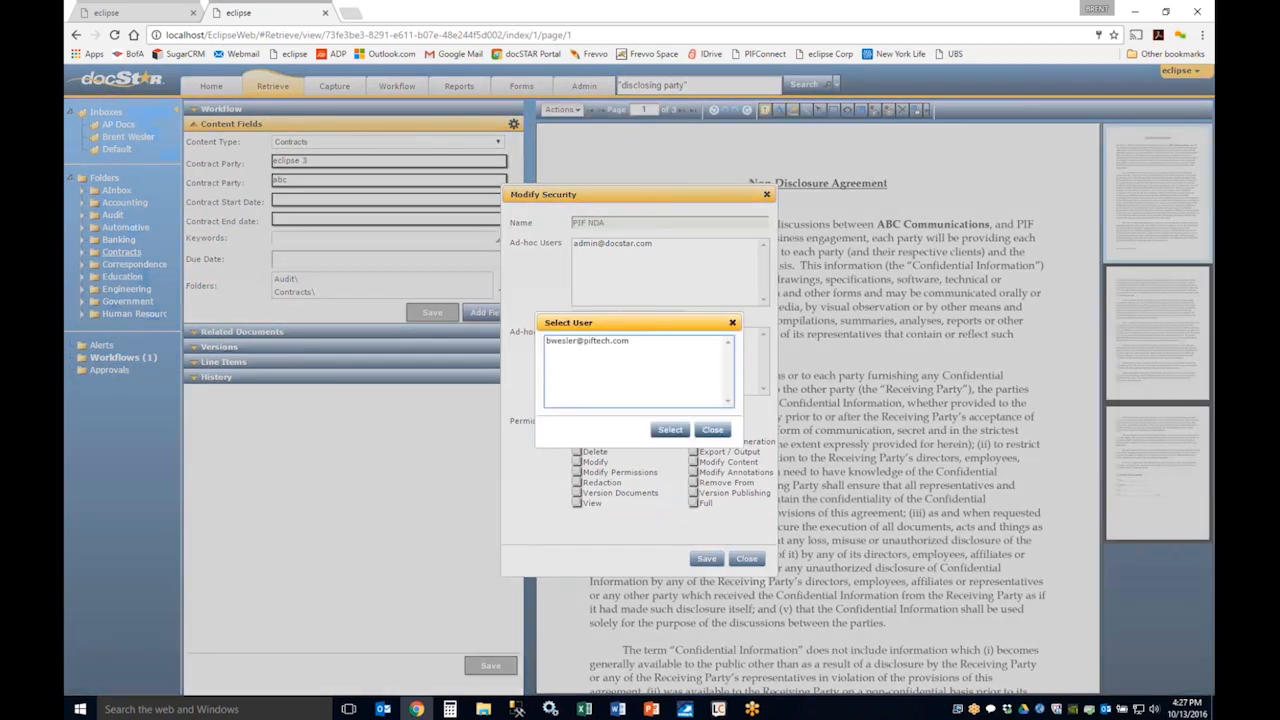
{"action": "left_click", "coordinate": [587, 342]}
{"action": "left_click", "coordinate": [670, 429]}
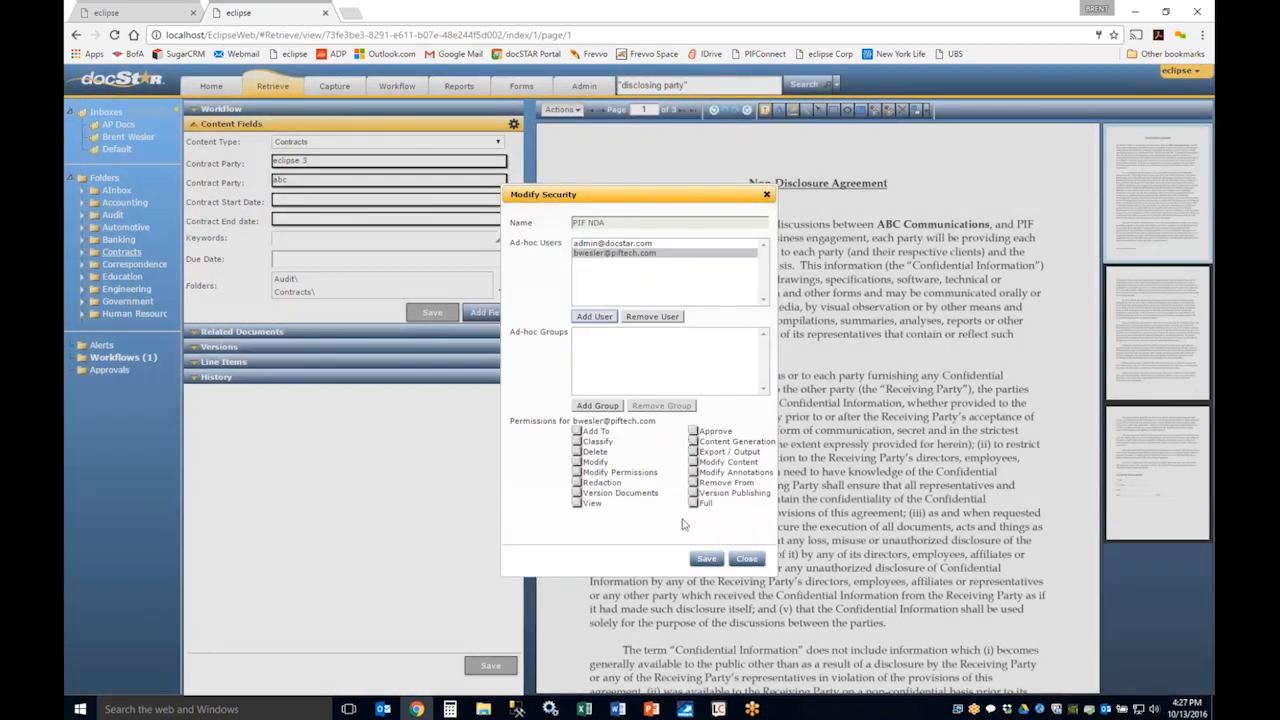
{"action": "left_click", "coordinate": [693, 502]}
{"action": "left_click", "coordinate": [747, 558]}
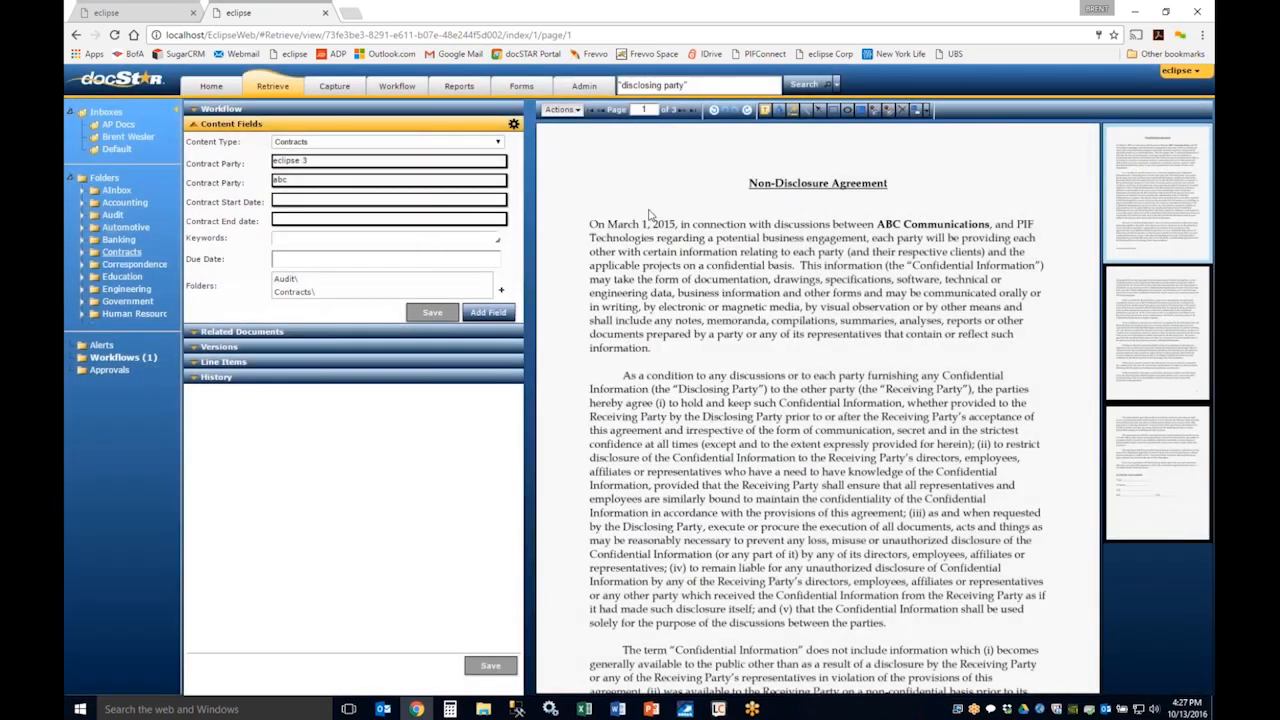
Step: Turn the document's page thumbnails off and set them back to Right
{"action": "left_click", "coordinate": [562, 109]}
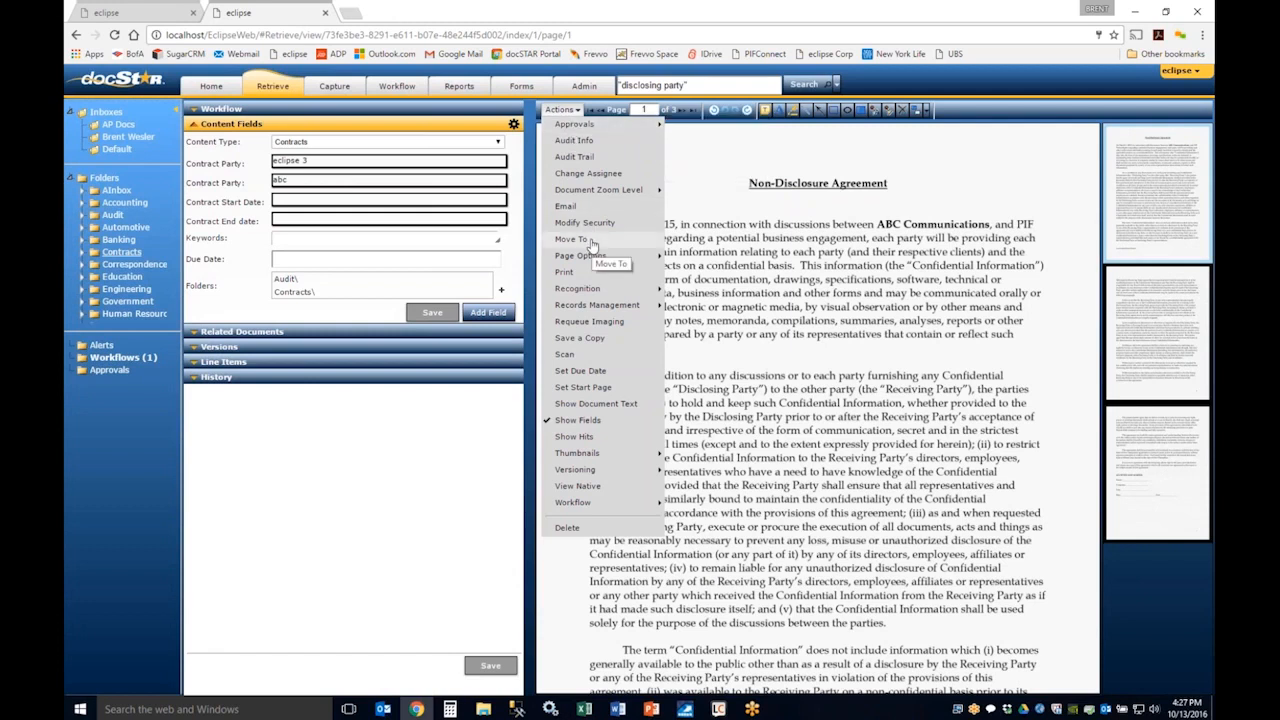
{"action": "mouse_move", "coordinate": [589, 263]}
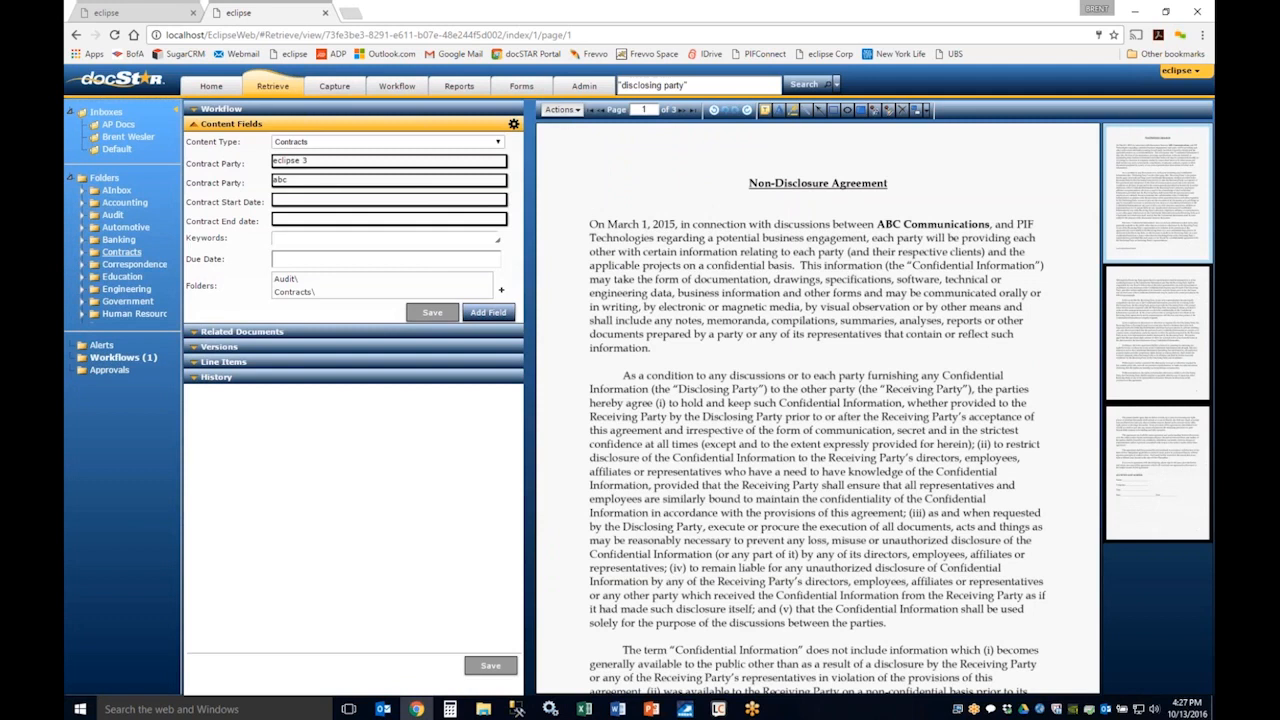
{"action": "left_click", "coordinate": [560, 109]}
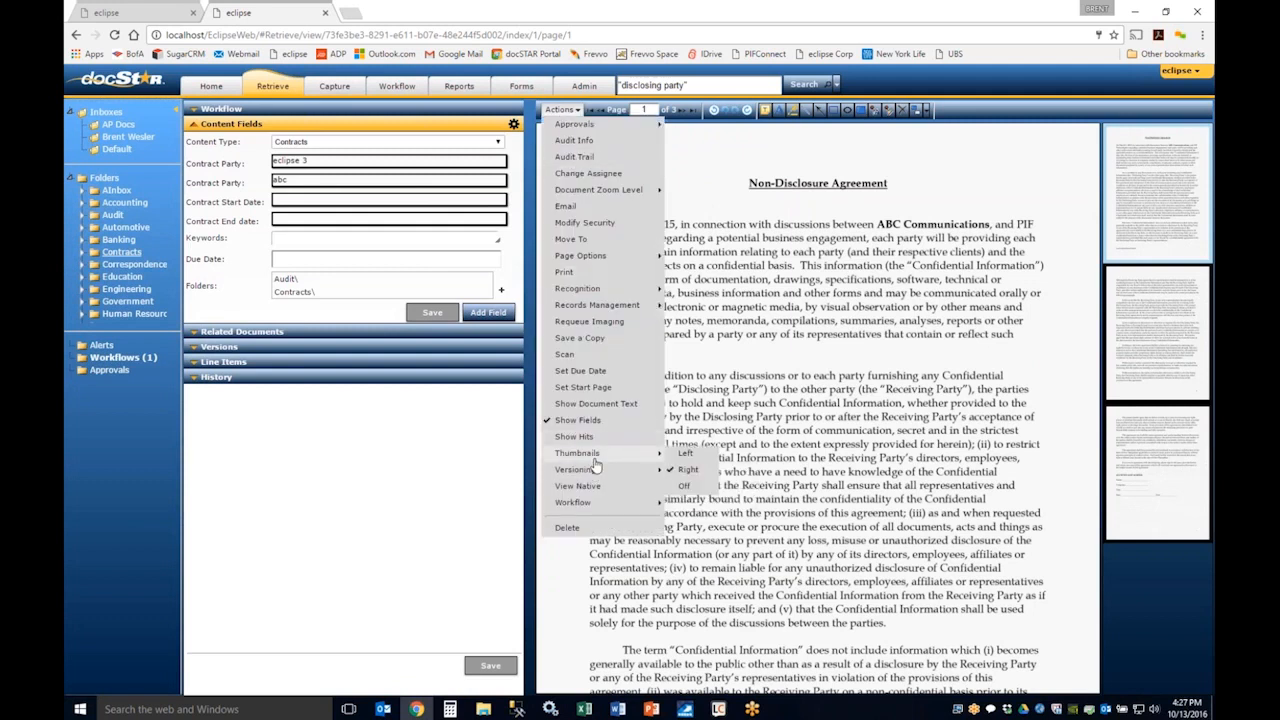
{"action": "mouse_move", "coordinate": [612, 455]}
{"action": "left_click", "coordinate": [684, 486]}
{"action": "left_click", "coordinate": [562, 110]}
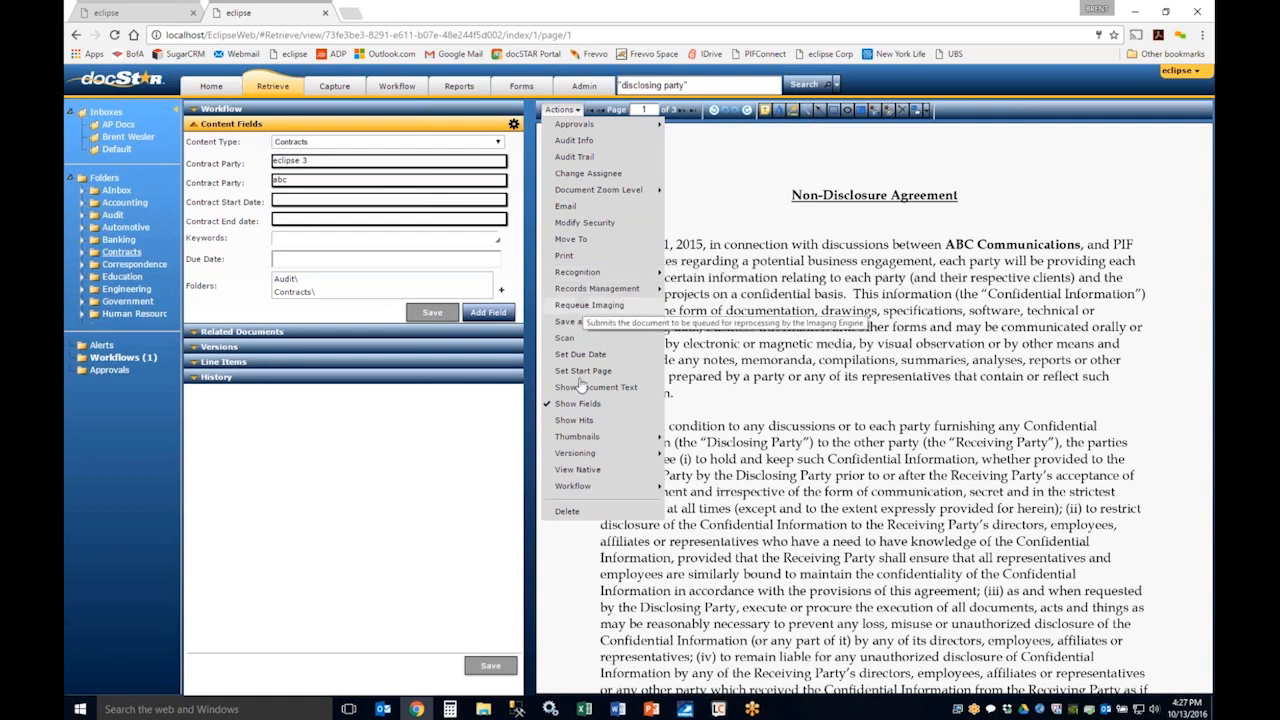
{"action": "mouse_move", "coordinate": [582, 437]}
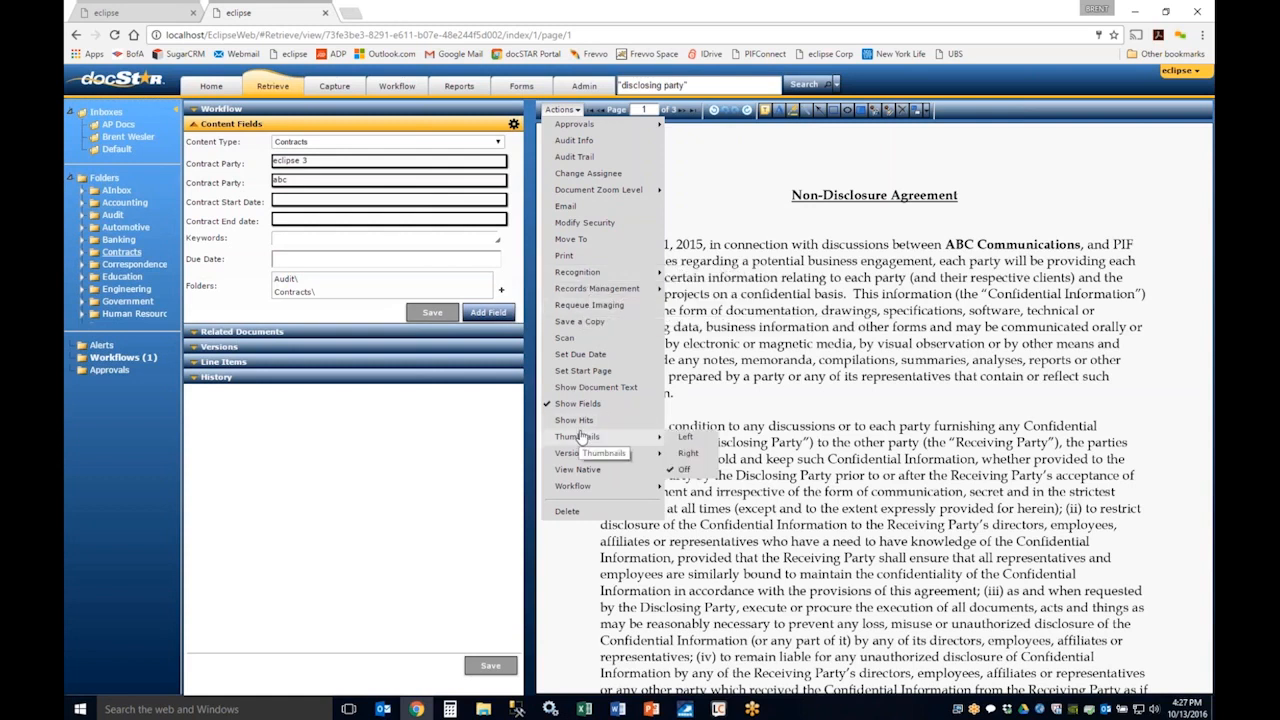
{"action": "left_click", "coordinate": [688, 453]}
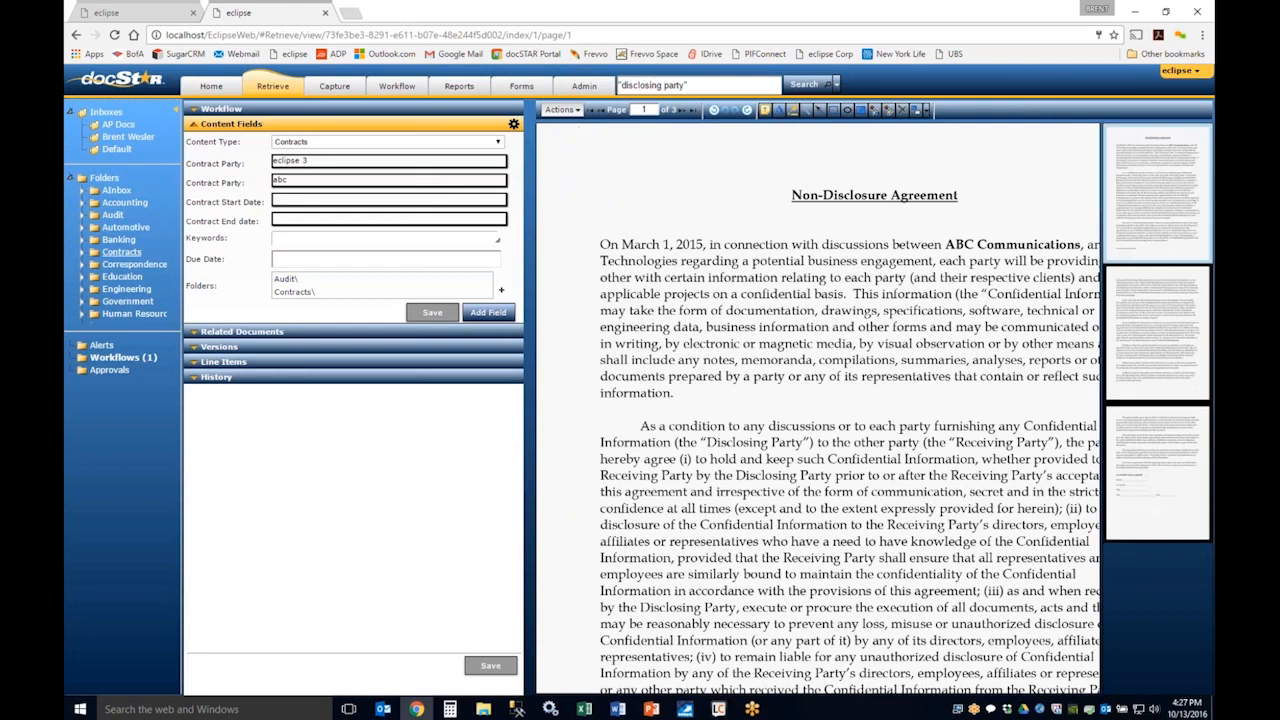
Step: Examine the document's print options for format, page range, annotations and redactions, and cancel without printing
{"action": "left_click", "coordinate": [560, 109]}
{"action": "mouse_move", "coordinate": [607, 257]}
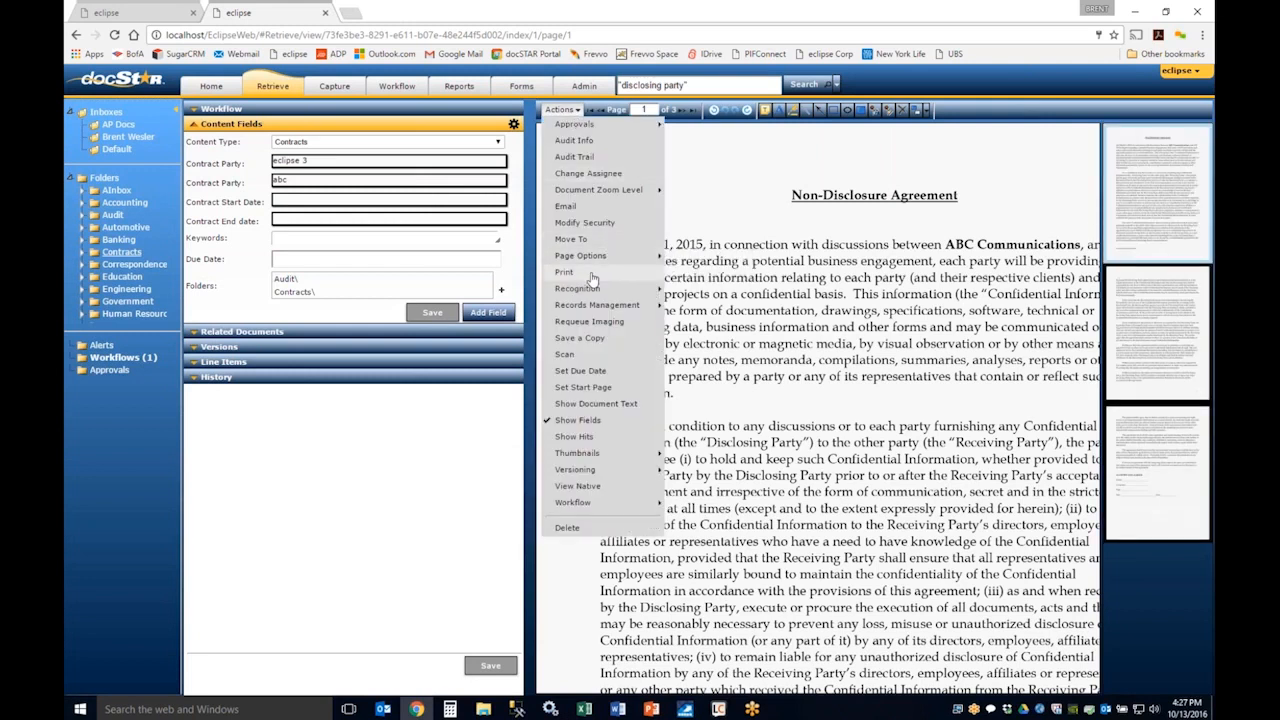
{"action": "left_click", "coordinate": [565, 272]}
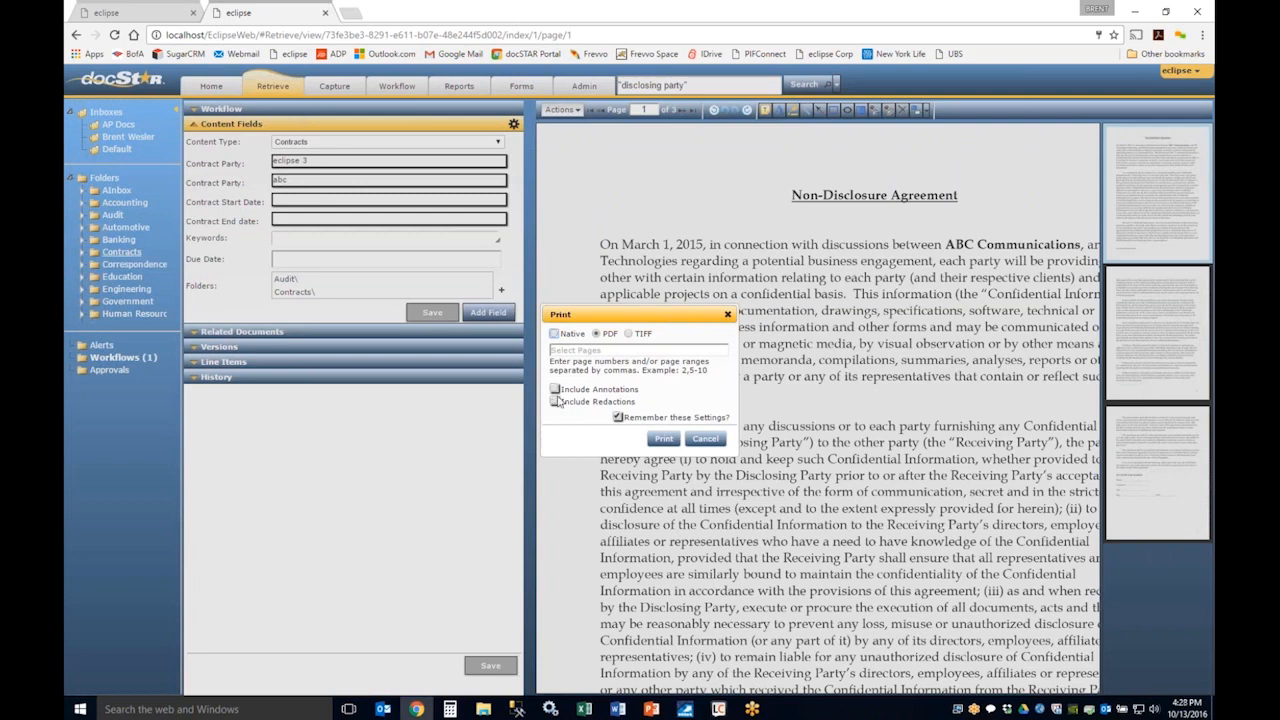
{"action": "left_click", "coordinate": [705, 438]}
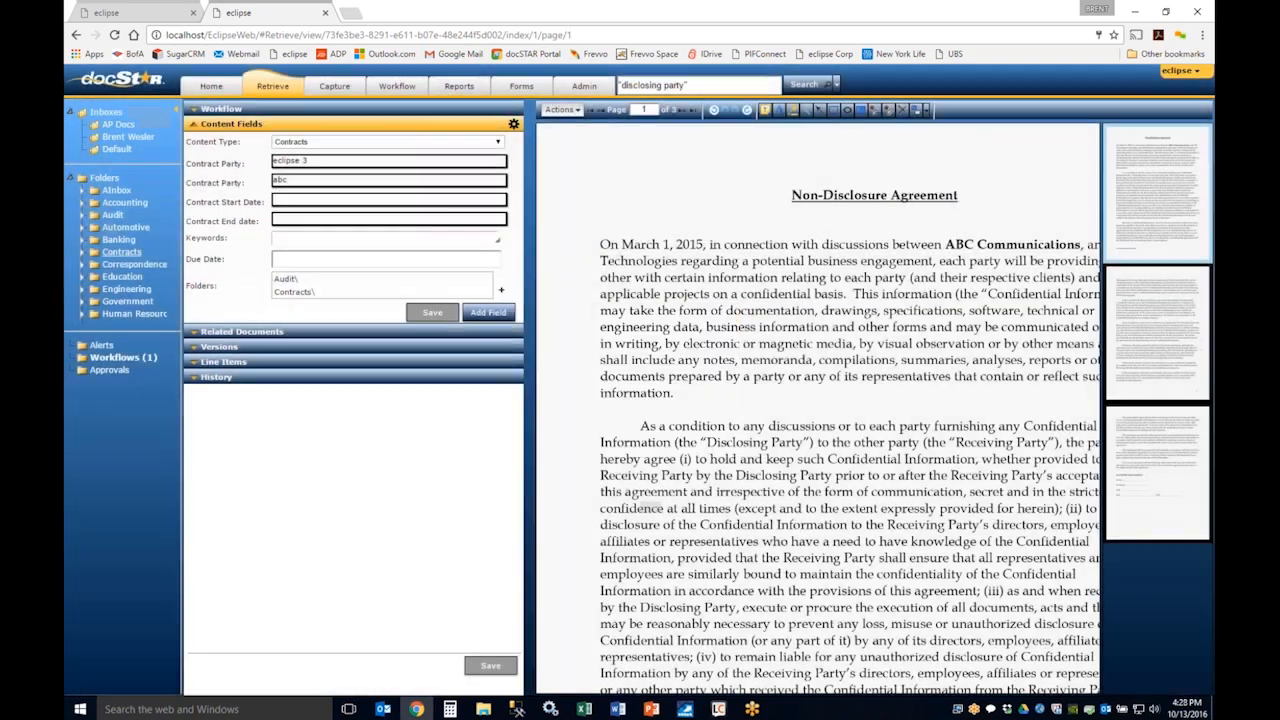
Step: Fill the first Contract Party field with the heading "Non-Disclosure Agreement" by OCR selection on the page
{"action": "left_click", "coordinate": [560, 109]}
{"action": "mouse_move", "coordinate": [608, 292]}
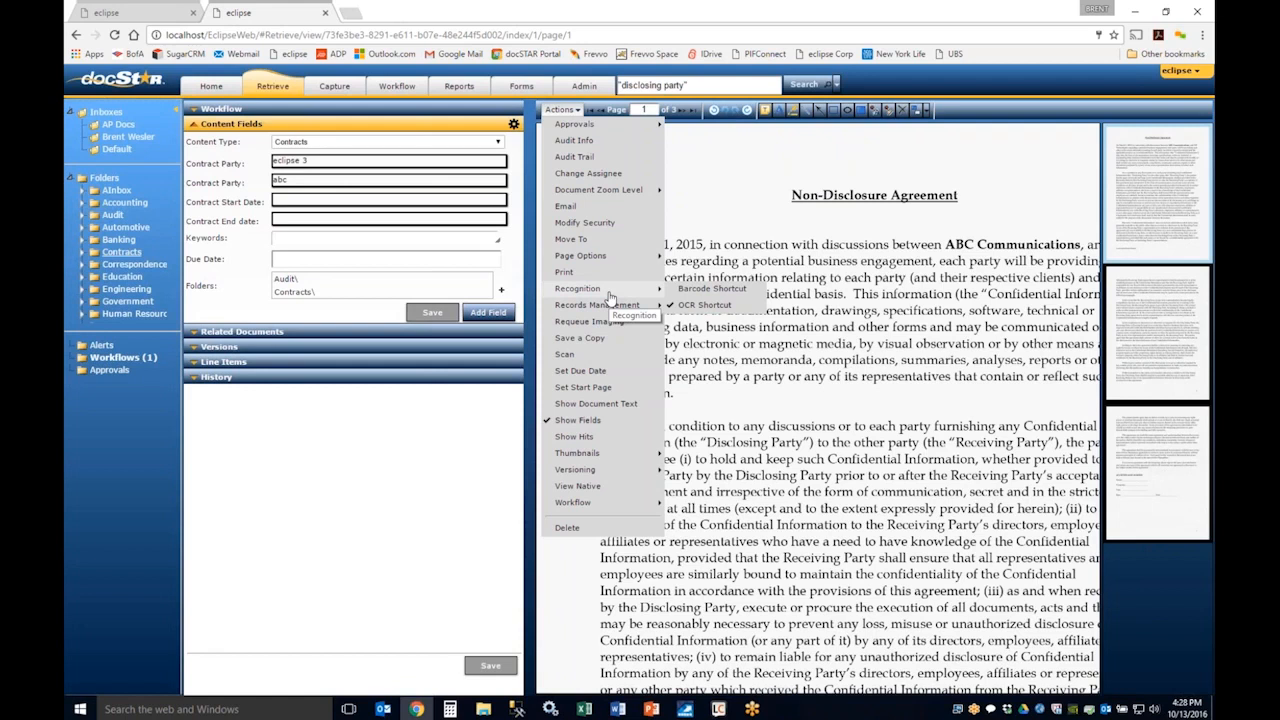
{"action": "left_click", "coordinate": [755, 222]}
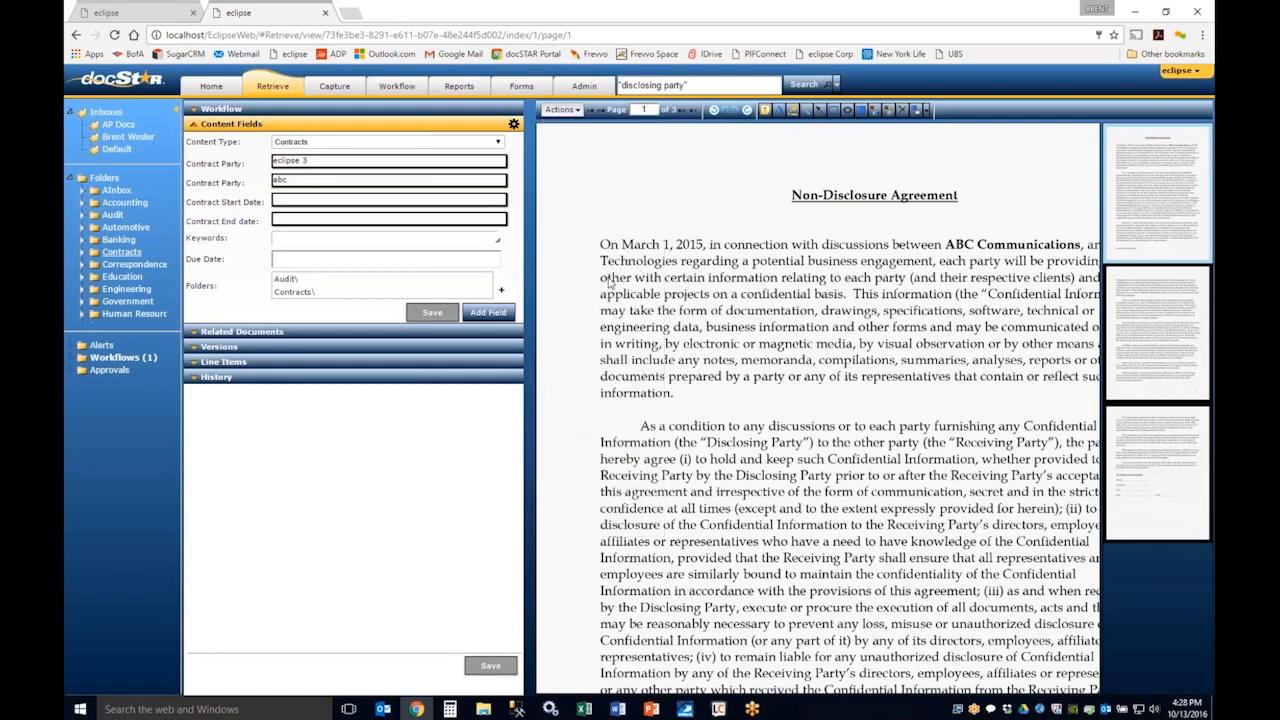
{"action": "left_click", "coordinate": [560, 110]}
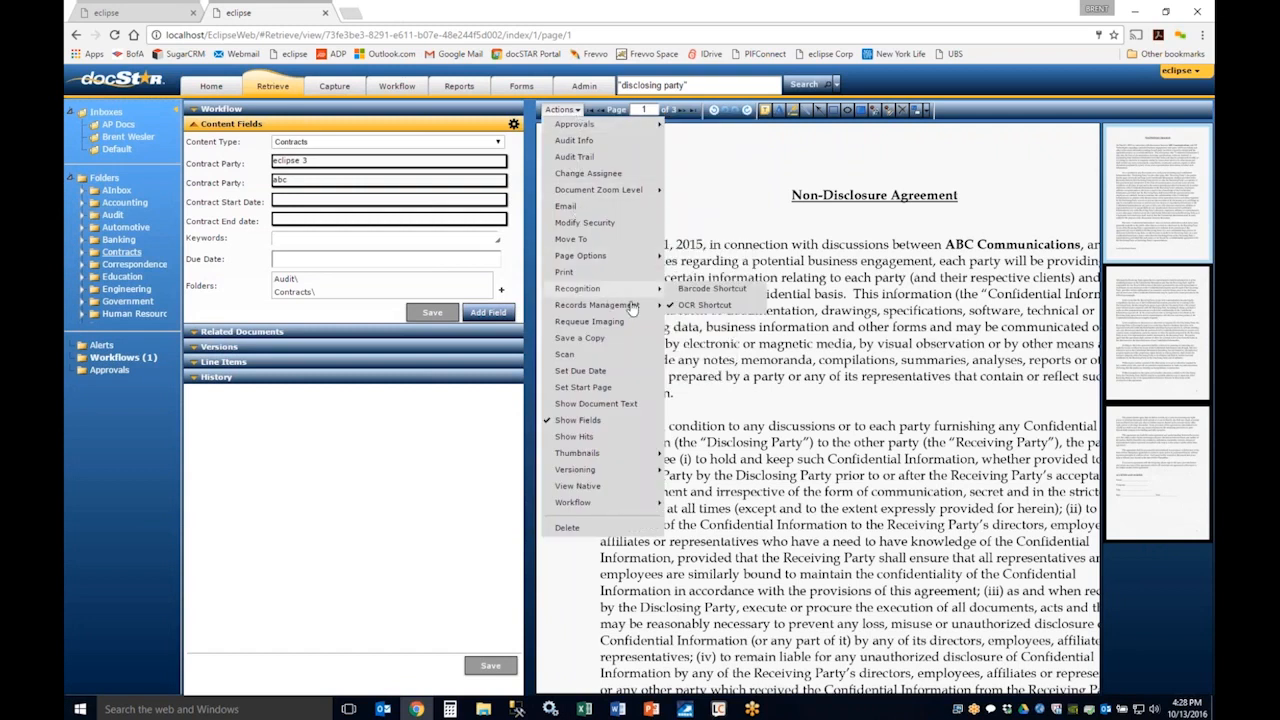
{"action": "left_click", "coordinate": [310, 160]}
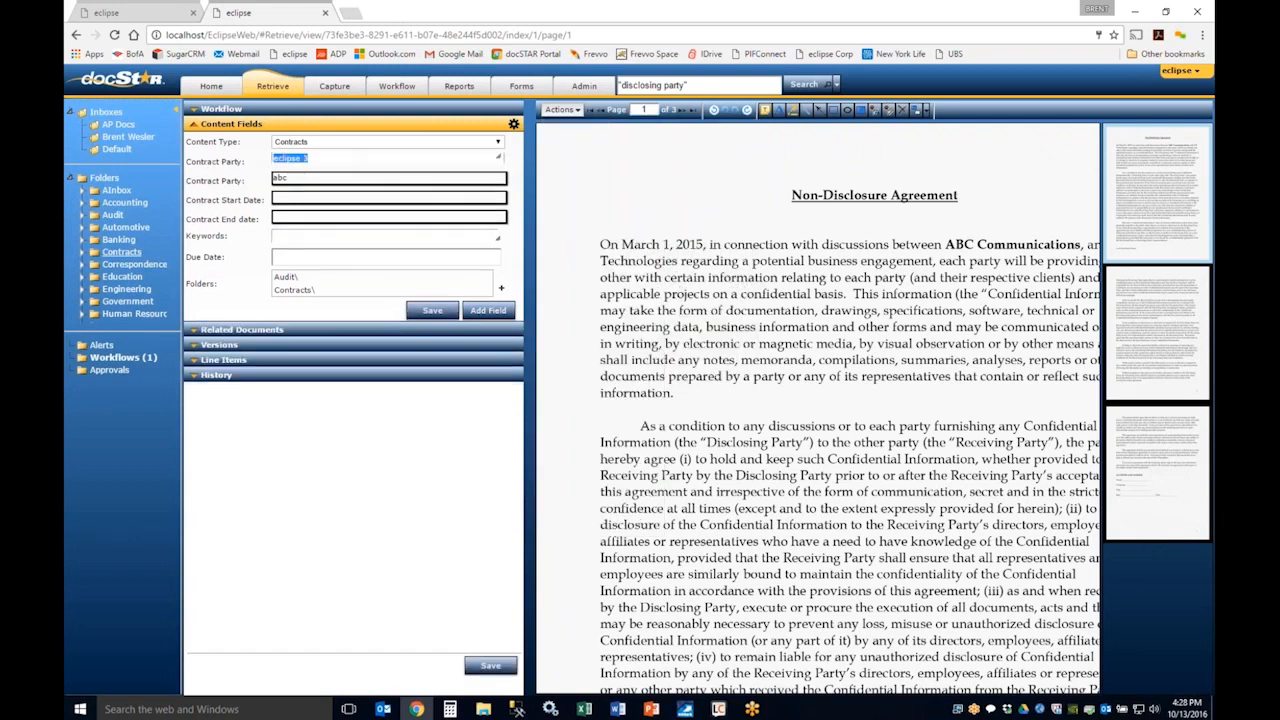
{"action": "left_click_drag", "start_coordinate": [783, 183], "coordinate": [960, 222]}
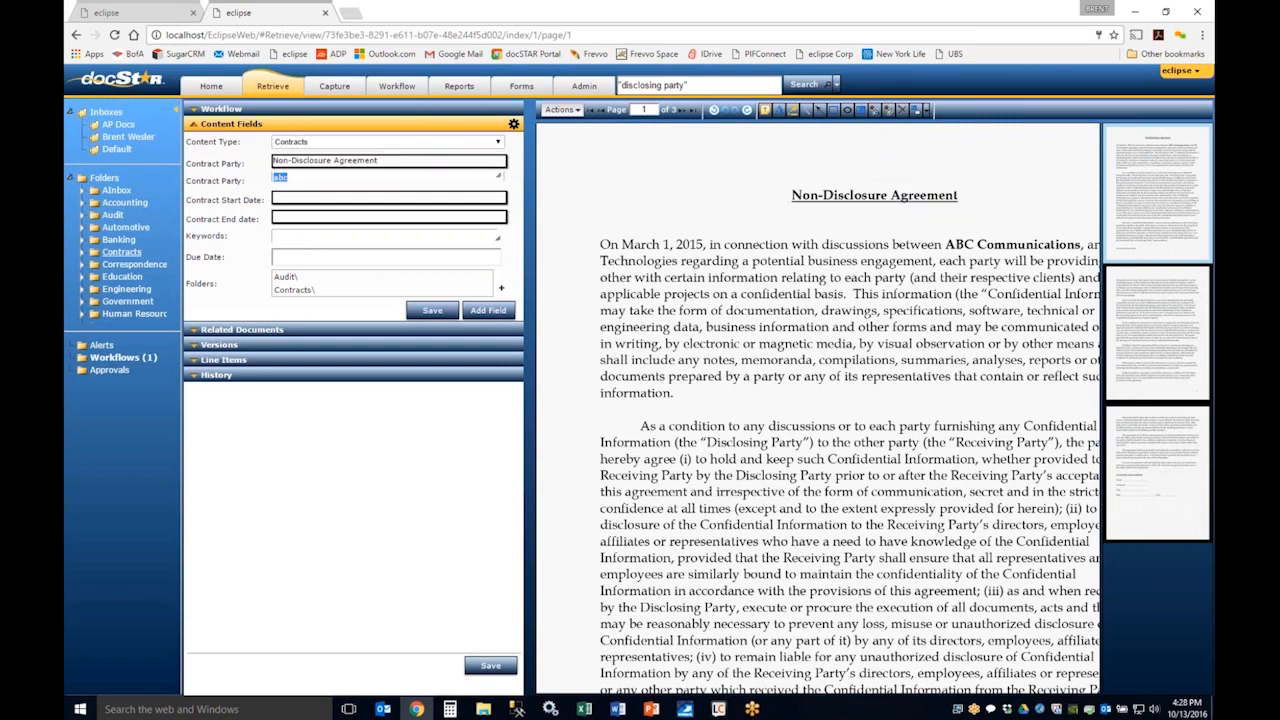
Step: Set the first Contract Party field back to "eclipse 3"
{"action": "left_click", "coordinate": [383, 168]}
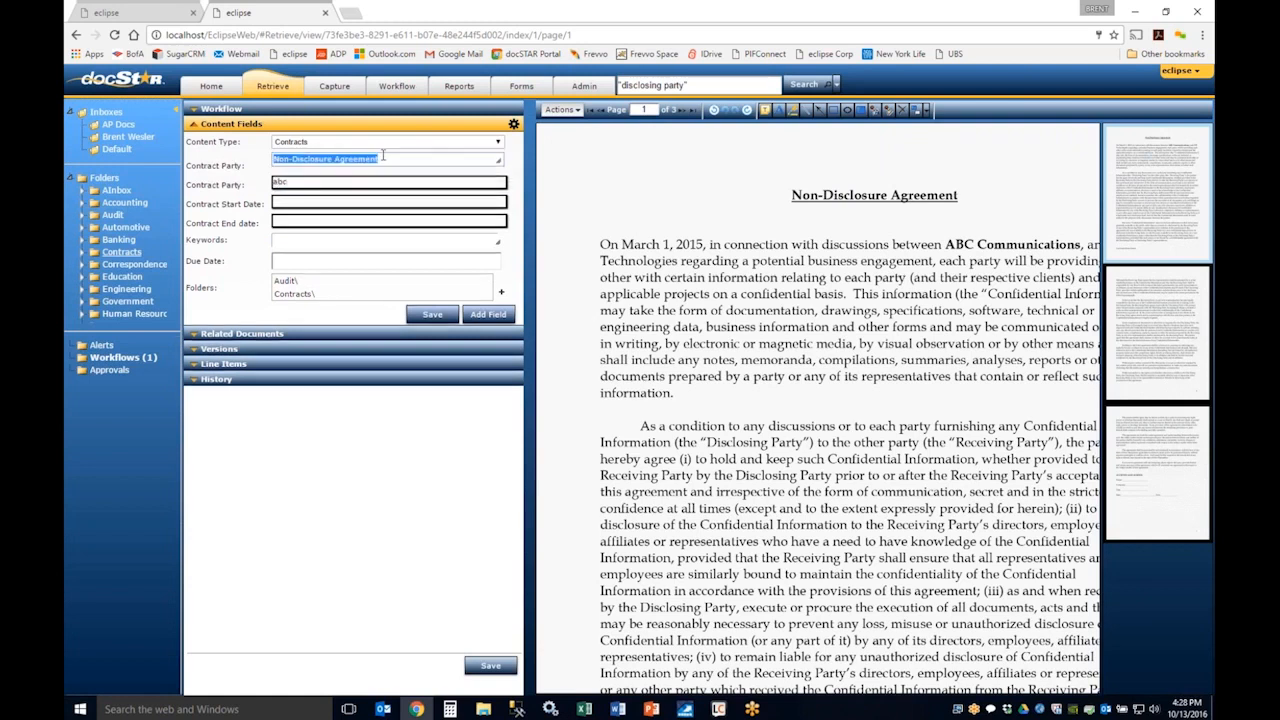
{"action": "type", "text": "ecl"}
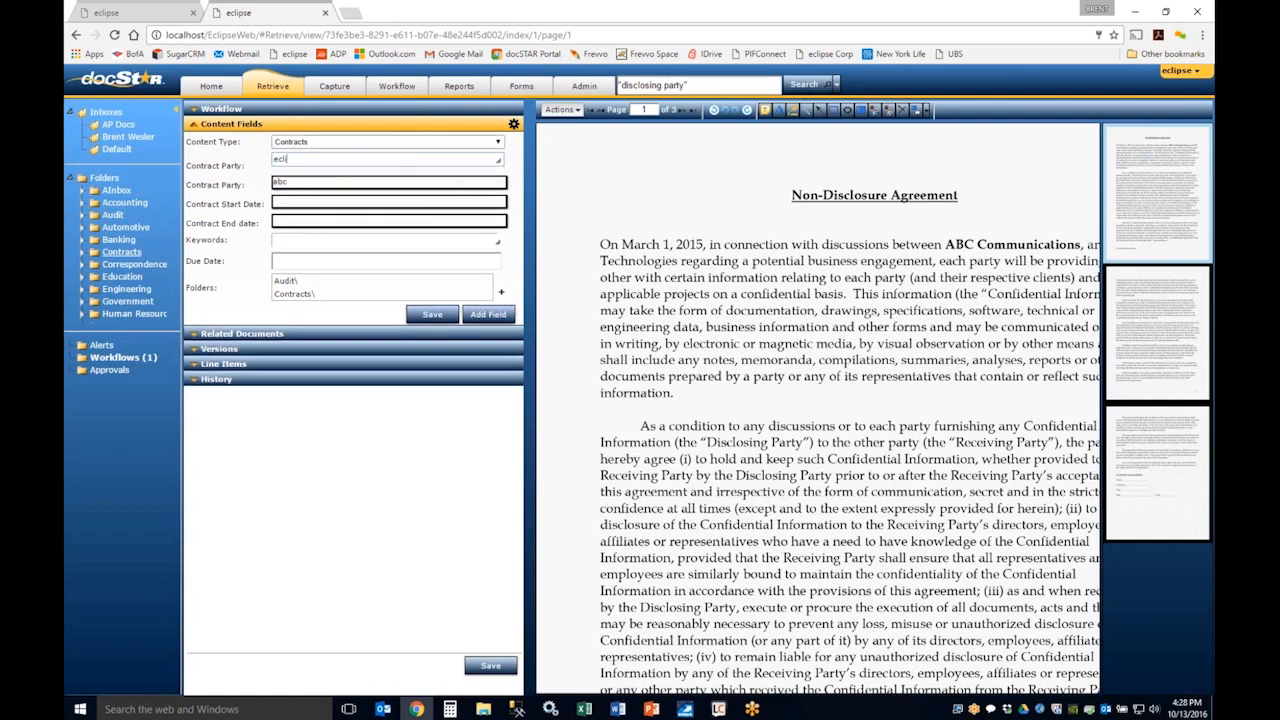
{"action": "type", "text": "ipse 3"}
Step: Examine the document's records management Freeze options, including the list of existing freezes, and cancel without freezing
{"action": "left_click", "coordinate": [561, 109]}
{"action": "mouse_move", "coordinate": [633, 192]}
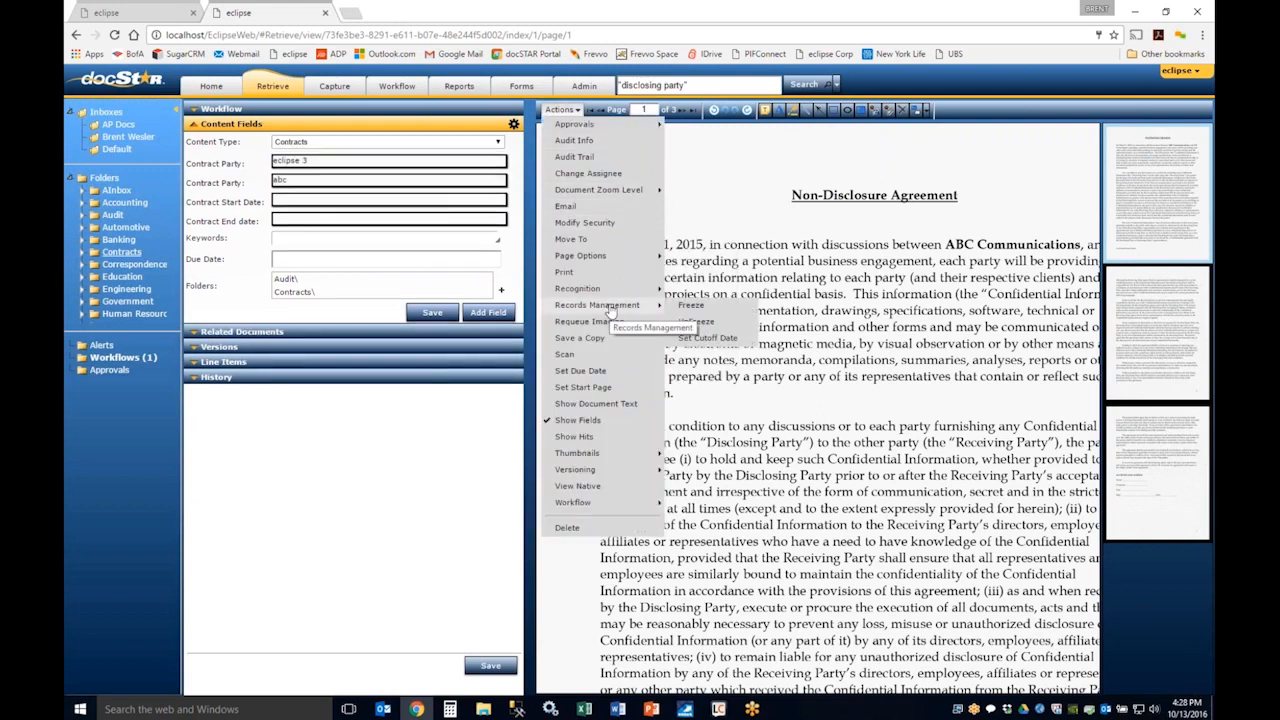
{"action": "left_click", "coordinate": [692, 305]}
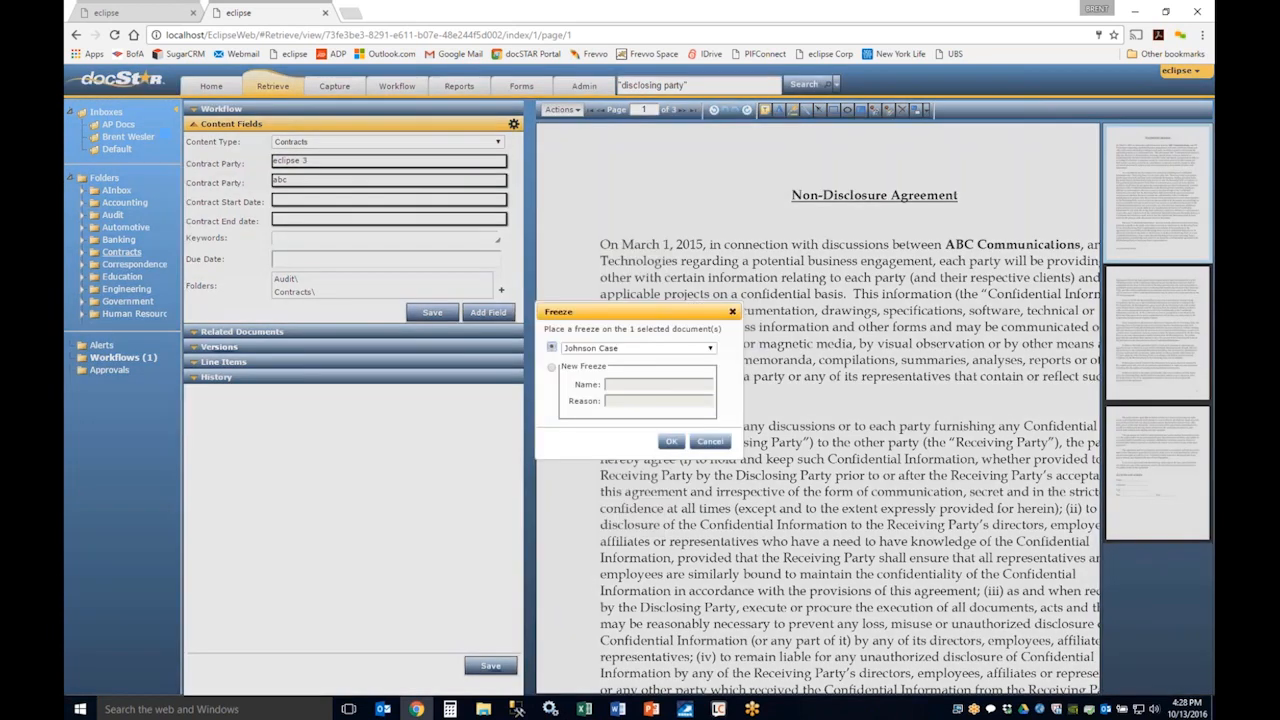
{"action": "left_click_drag", "start_coordinate": [656, 310], "coordinate": [721, 244]}
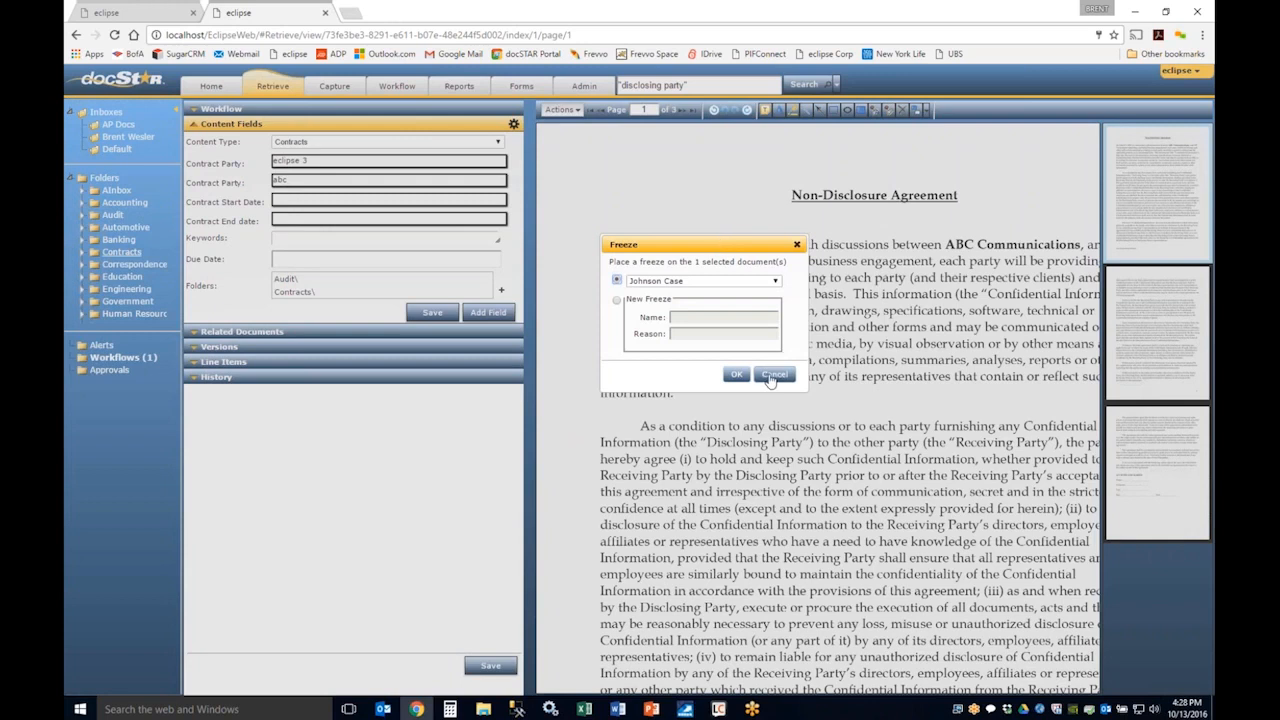
{"action": "left_click", "coordinate": [762, 281]}
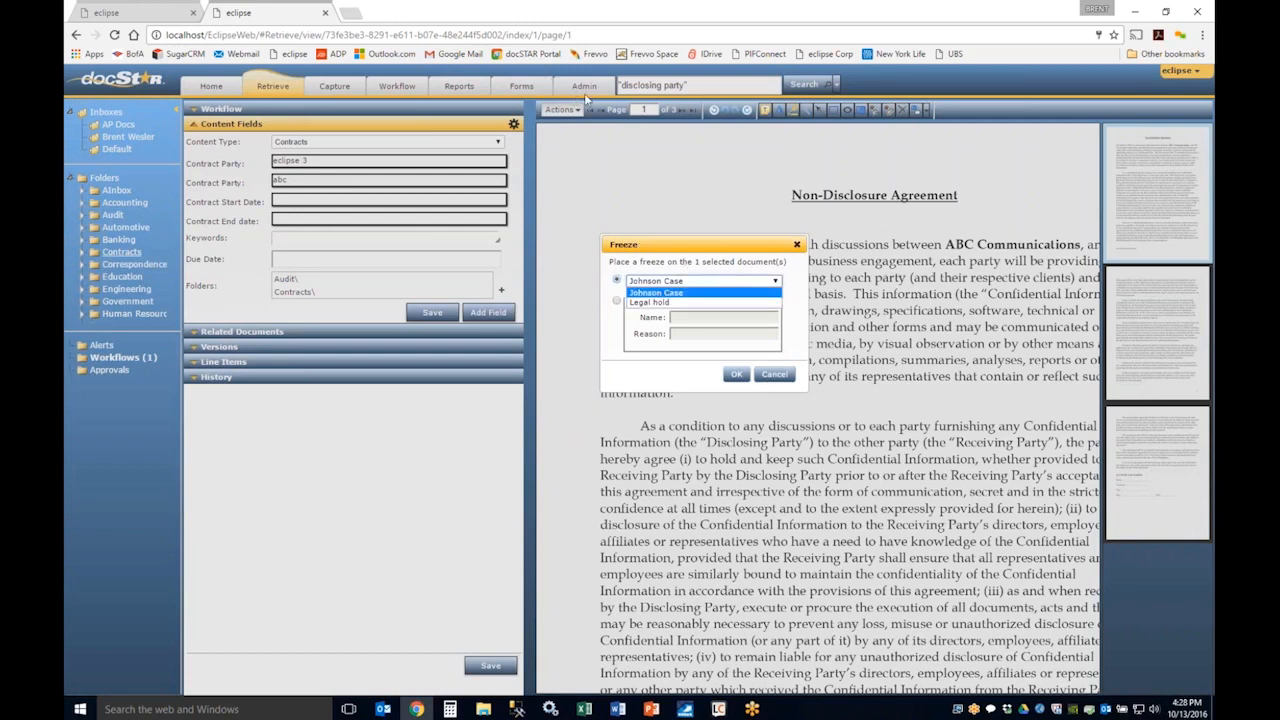
{"action": "left_click", "coordinate": [692, 271]}
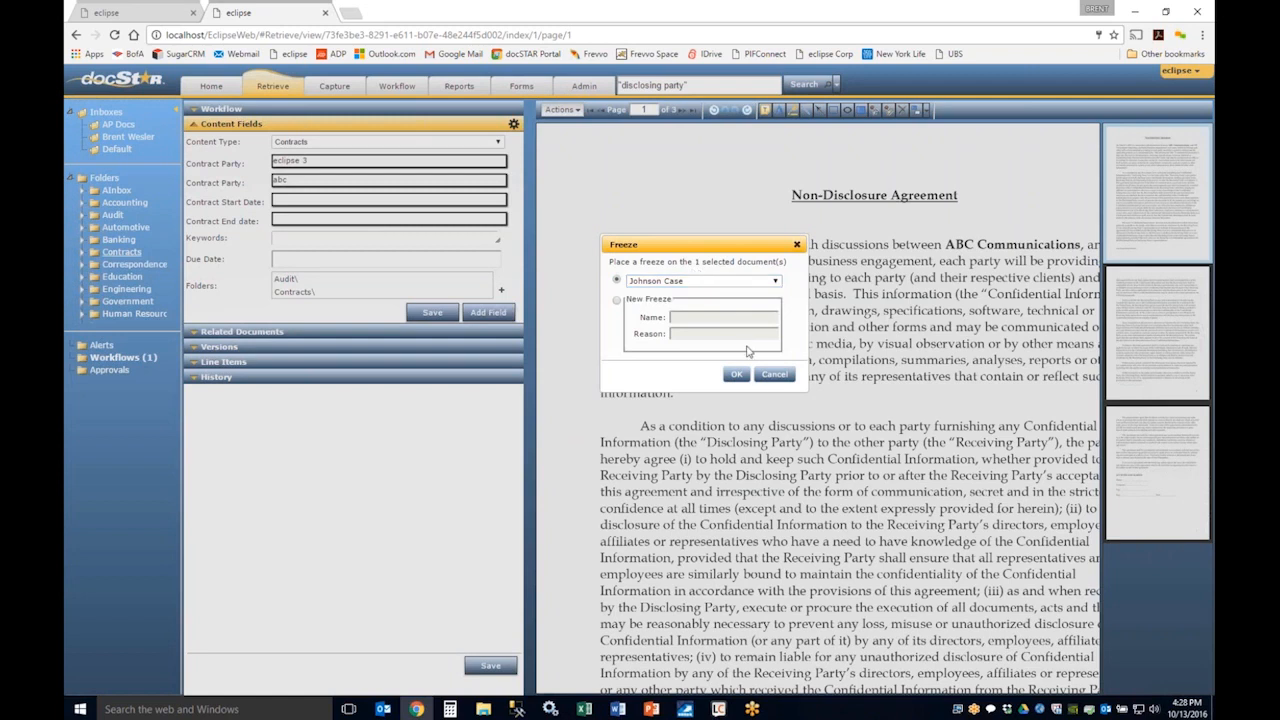
{"action": "left_click", "coordinate": [775, 375]}
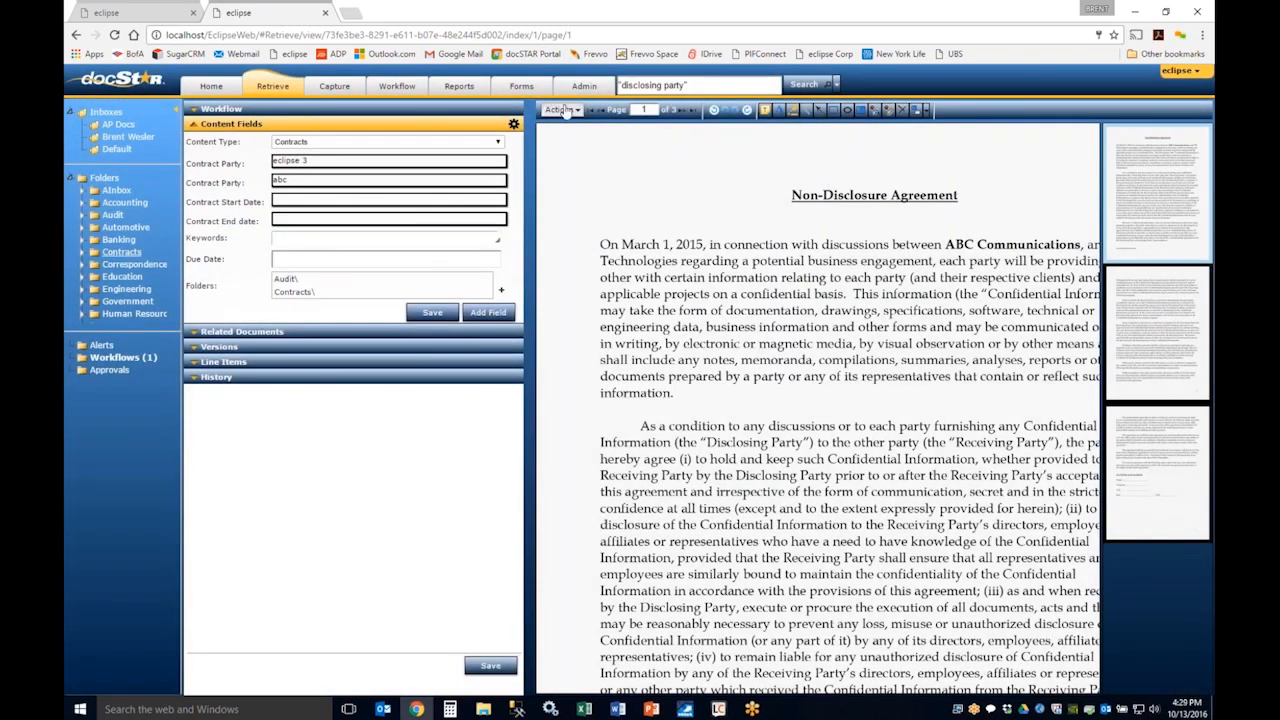
Step: Save a copy of the PIF NDA in Native format and dismiss the download notice
{"action": "left_click", "coordinate": [562, 109]}
{"action": "mouse_move", "coordinate": [620, 310]}
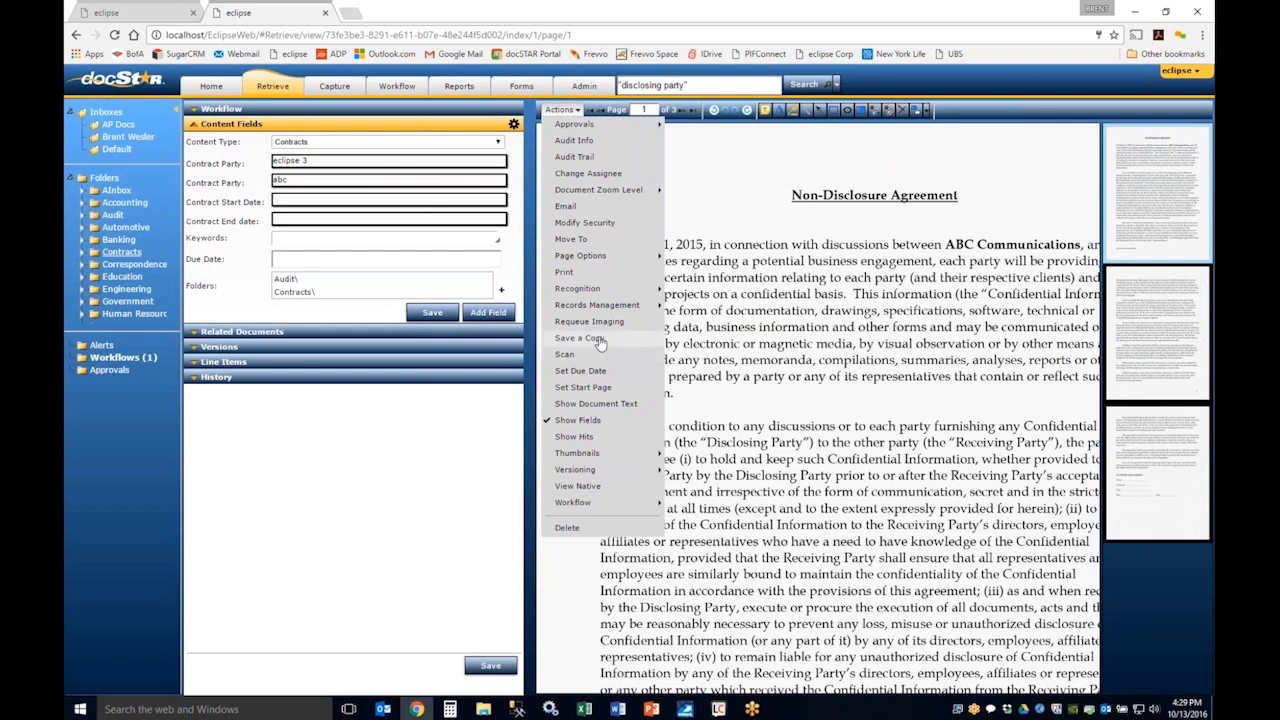
{"action": "left_click", "coordinate": [598, 341]}
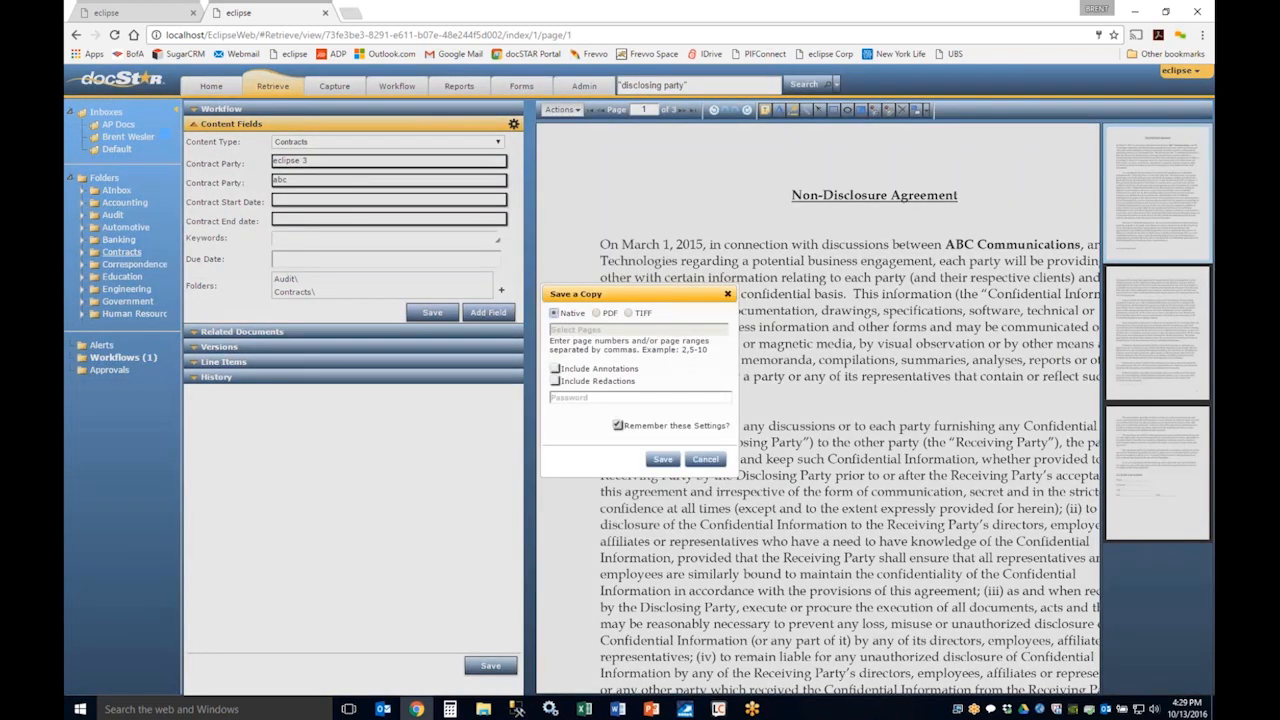
{"action": "left_click", "coordinate": [662, 459]}
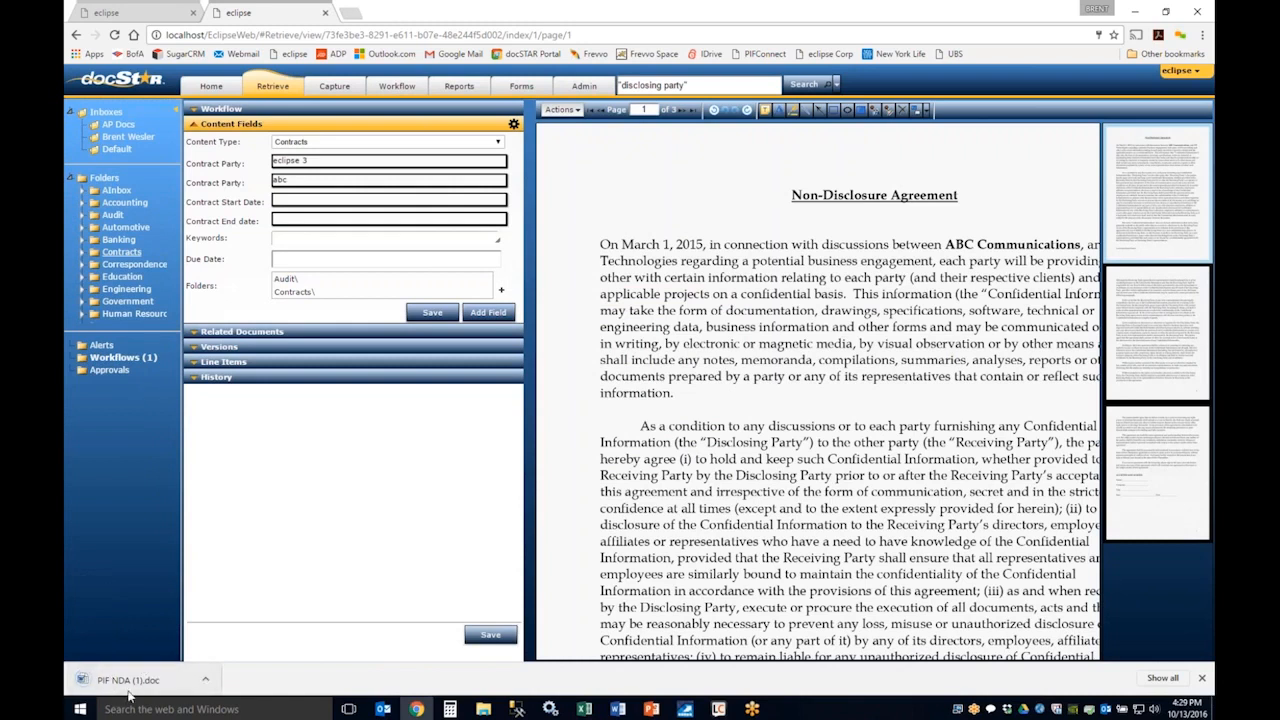
{"action": "left_click", "coordinate": [1202, 678]}
Step: Examine the Scan settings and the append and insert choices for the document, and close without scanning
{"action": "left_click", "coordinate": [561, 110]}
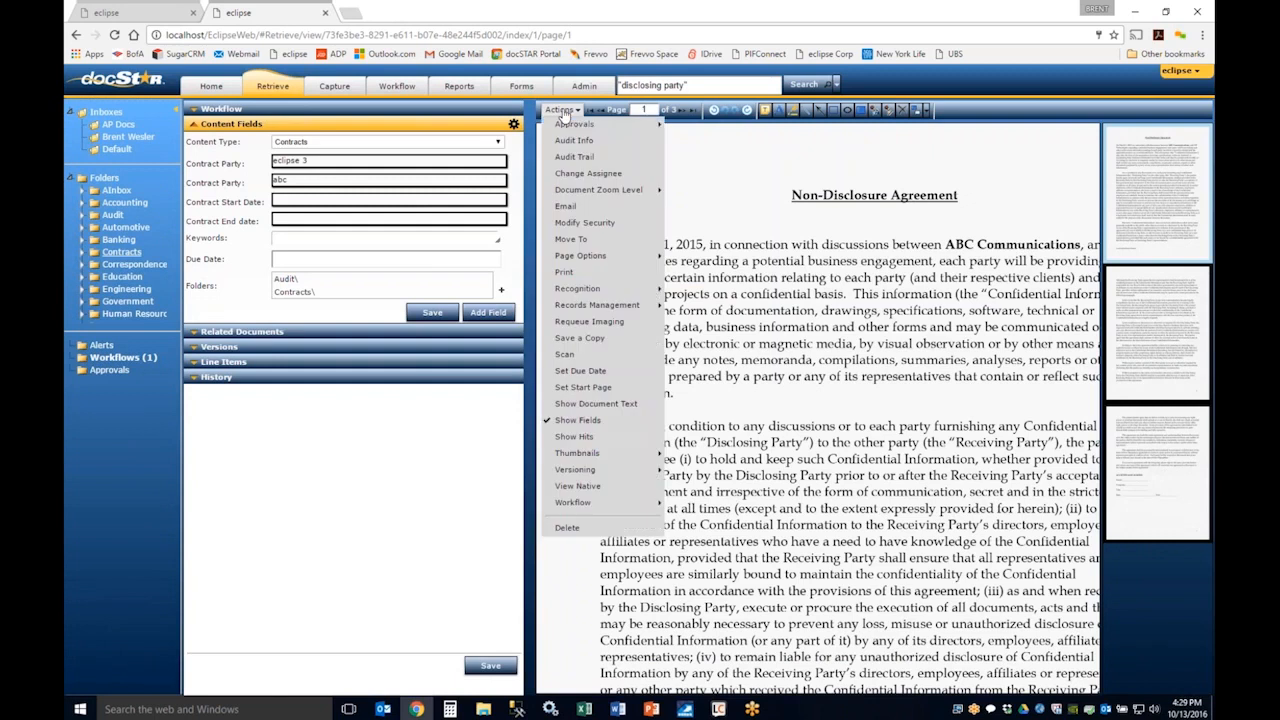
{"action": "left_click", "coordinate": [601, 355]}
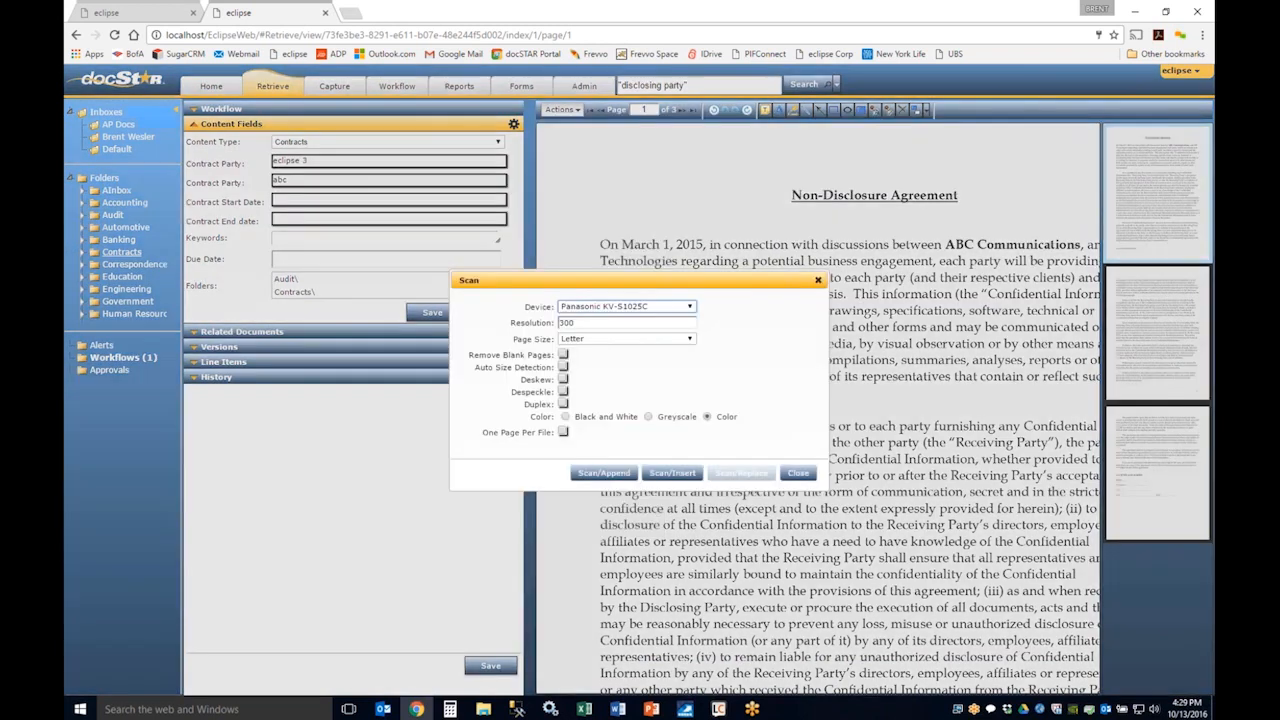
{"action": "left_click_drag", "start_coordinate": [598, 280], "coordinate": [801, 244]}
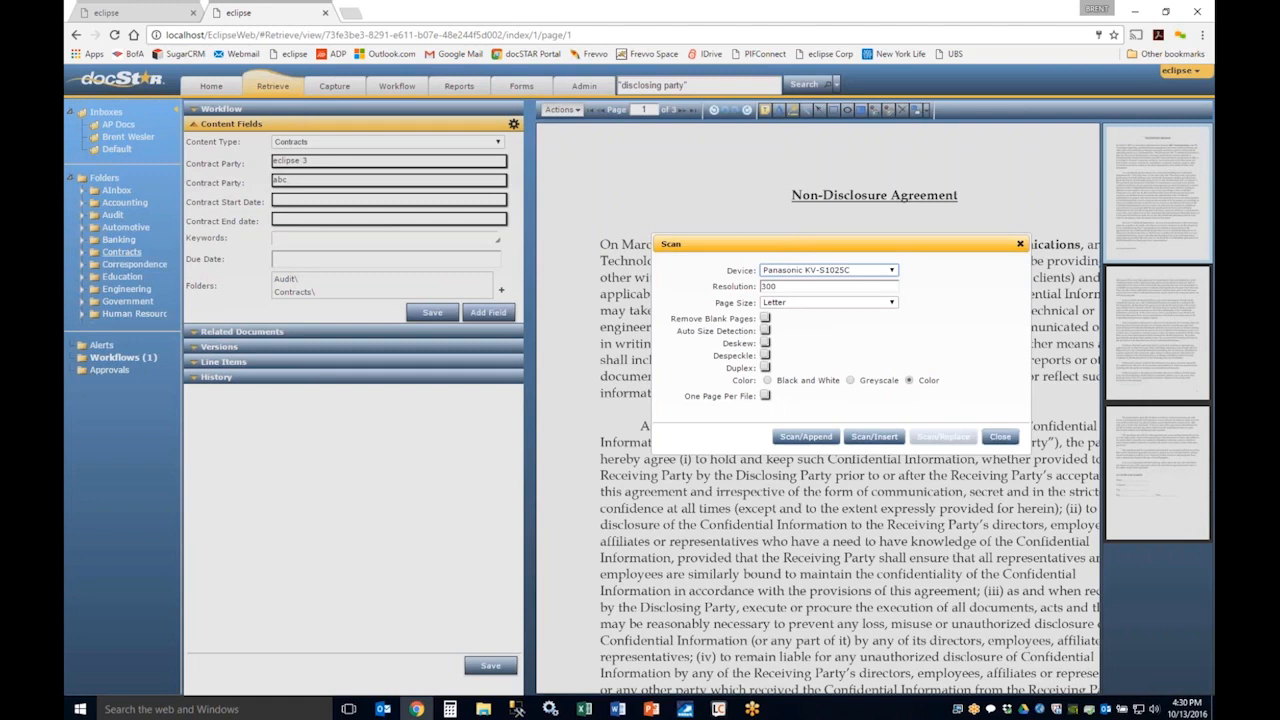
{"action": "left_click", "coordinate": [997, 438]}
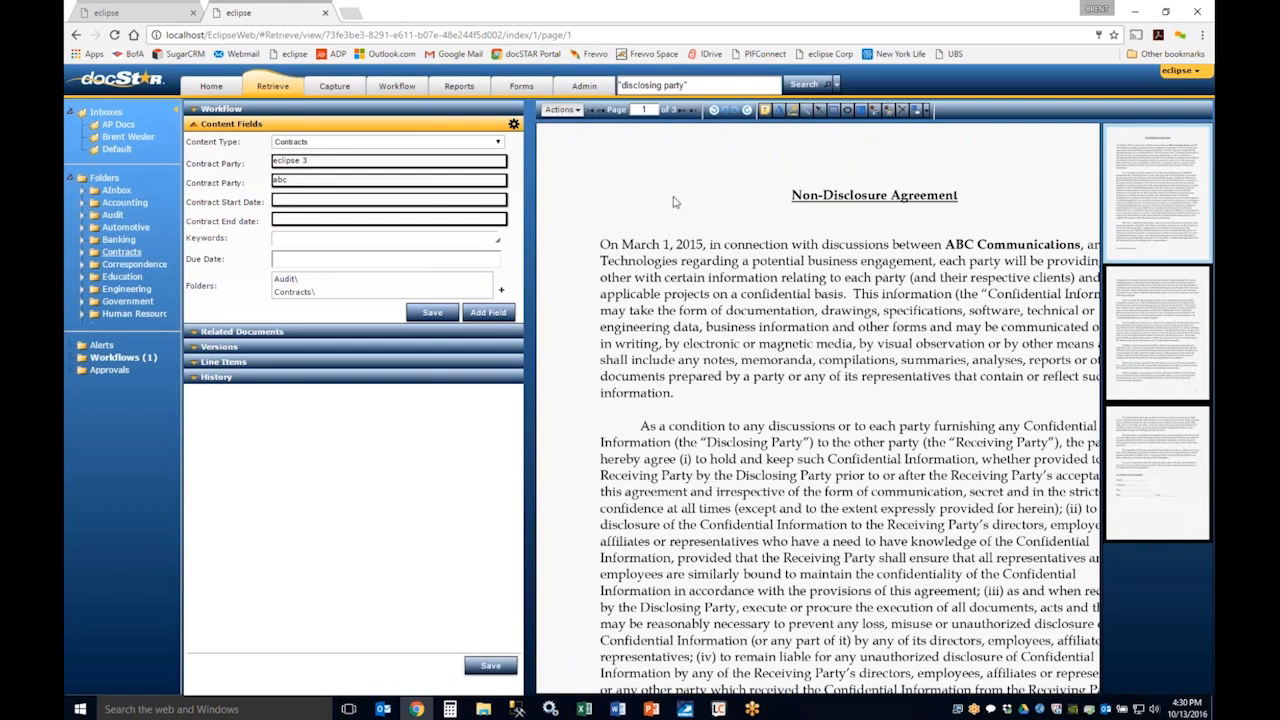
Step: Inspect the date and time picker for the document's due date, and close it without setting one
{"action": "left_click", "coordinate": [562, 110]}
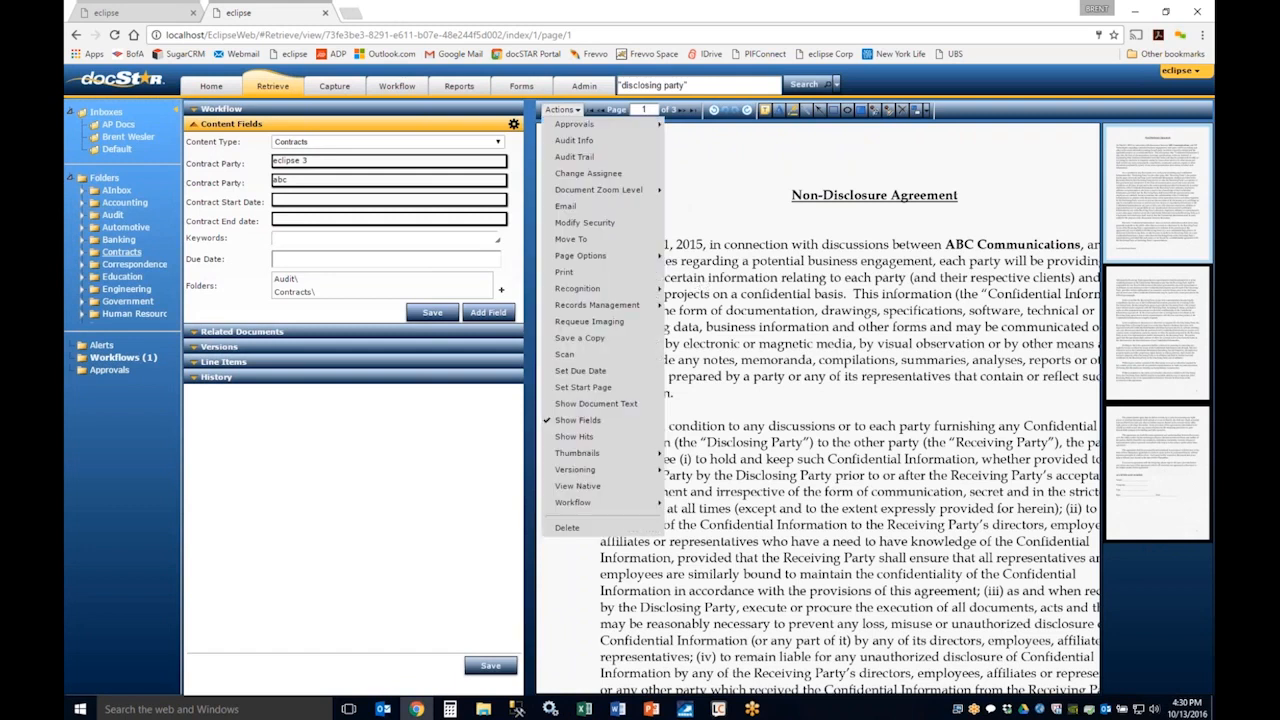
{"action": "left_click", "coordinate": [590, 371]}
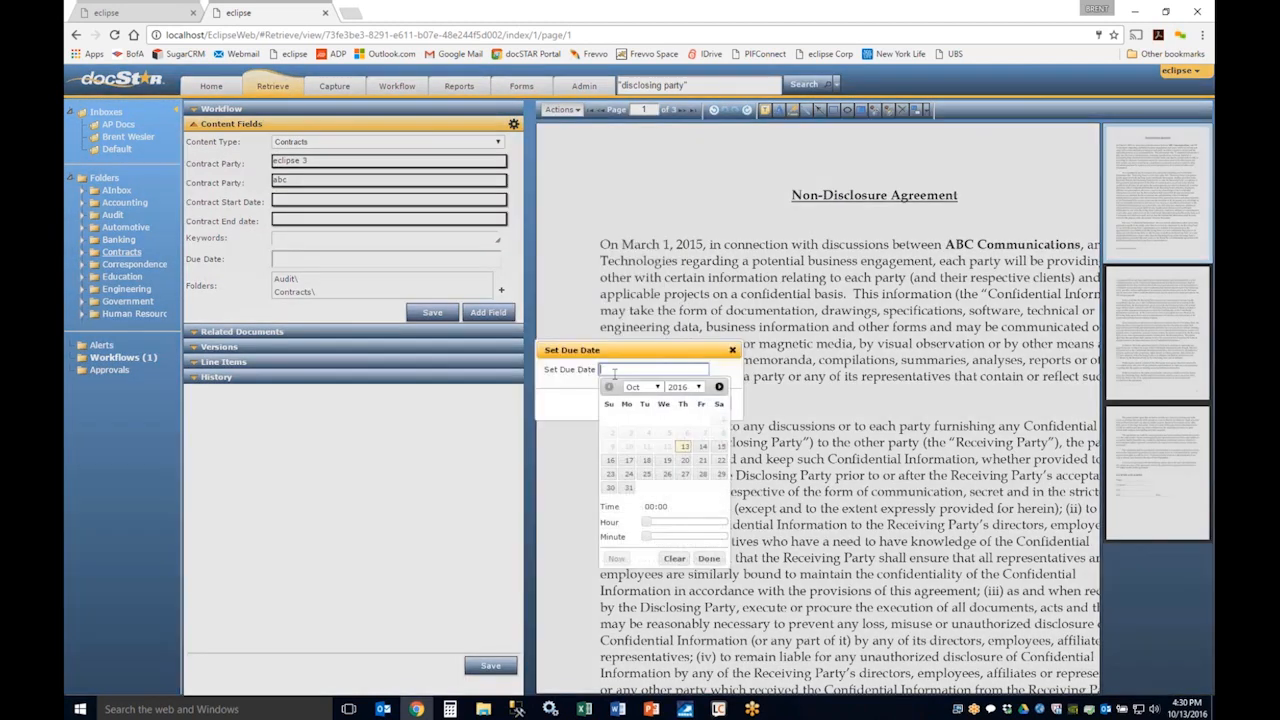
{"action": "left_click", "coordinate": [733, 351]}
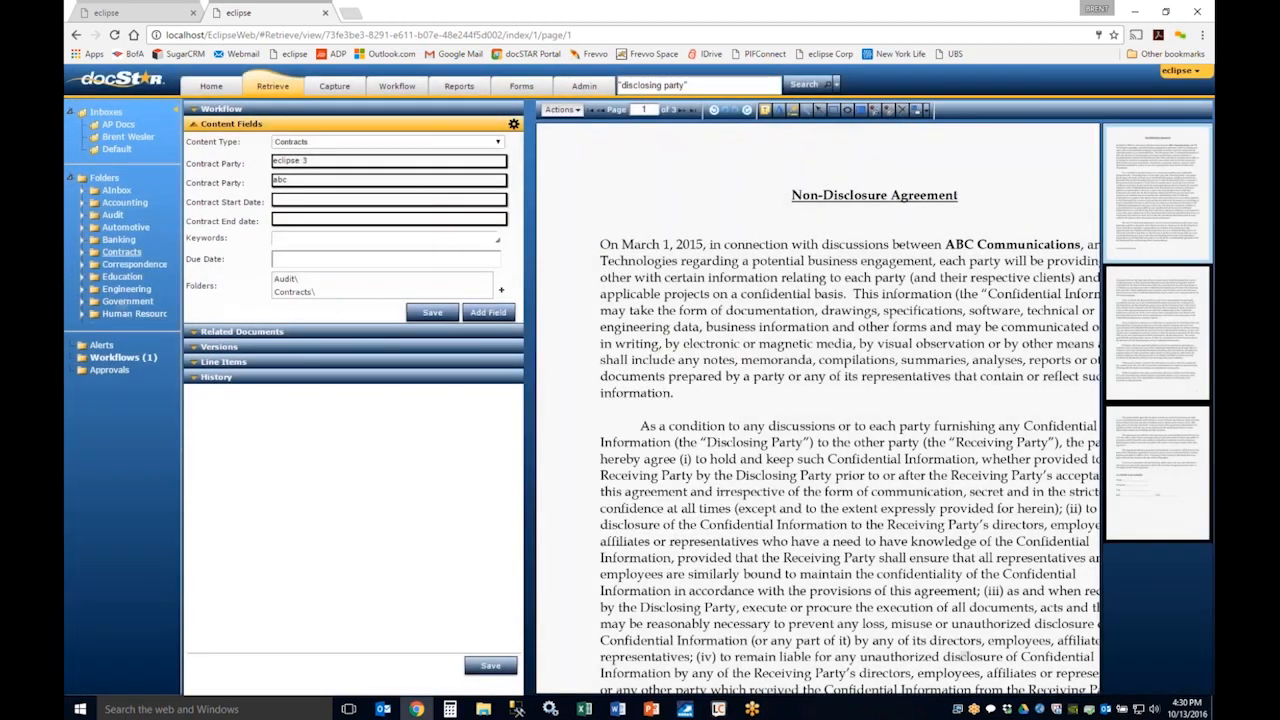
Step: Show the document's text below the page and show the hits for the "disclosing party" search
{"action": "left_click", "coordinate": [563, 112]}
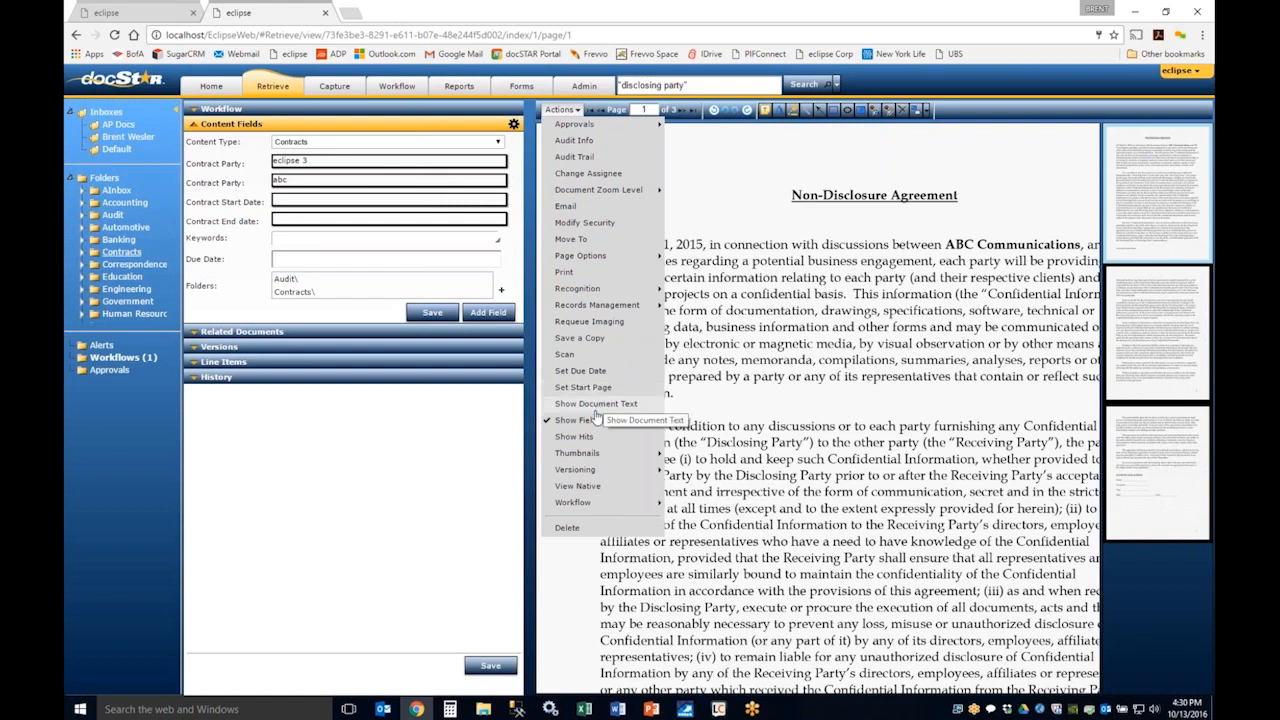
{"action": "left_click", "coordinate": [596, 404]}
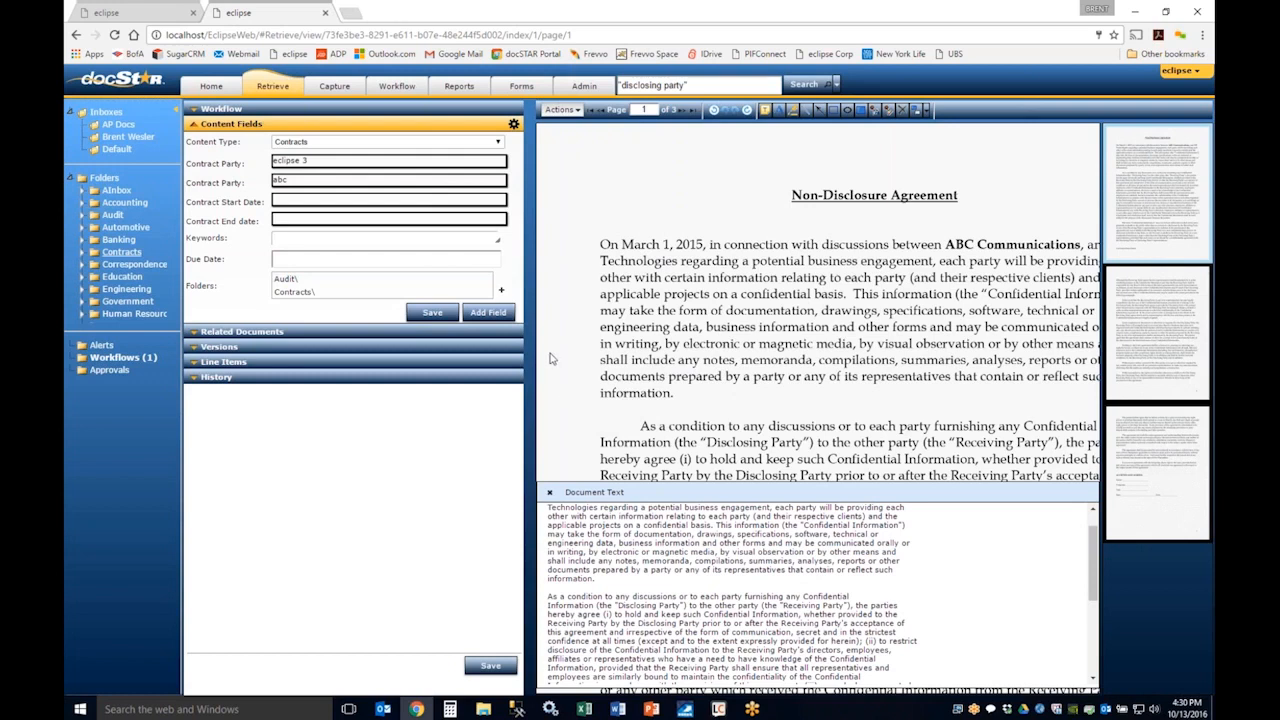
{"action": "left_click", "coordinate": [576, 112]}
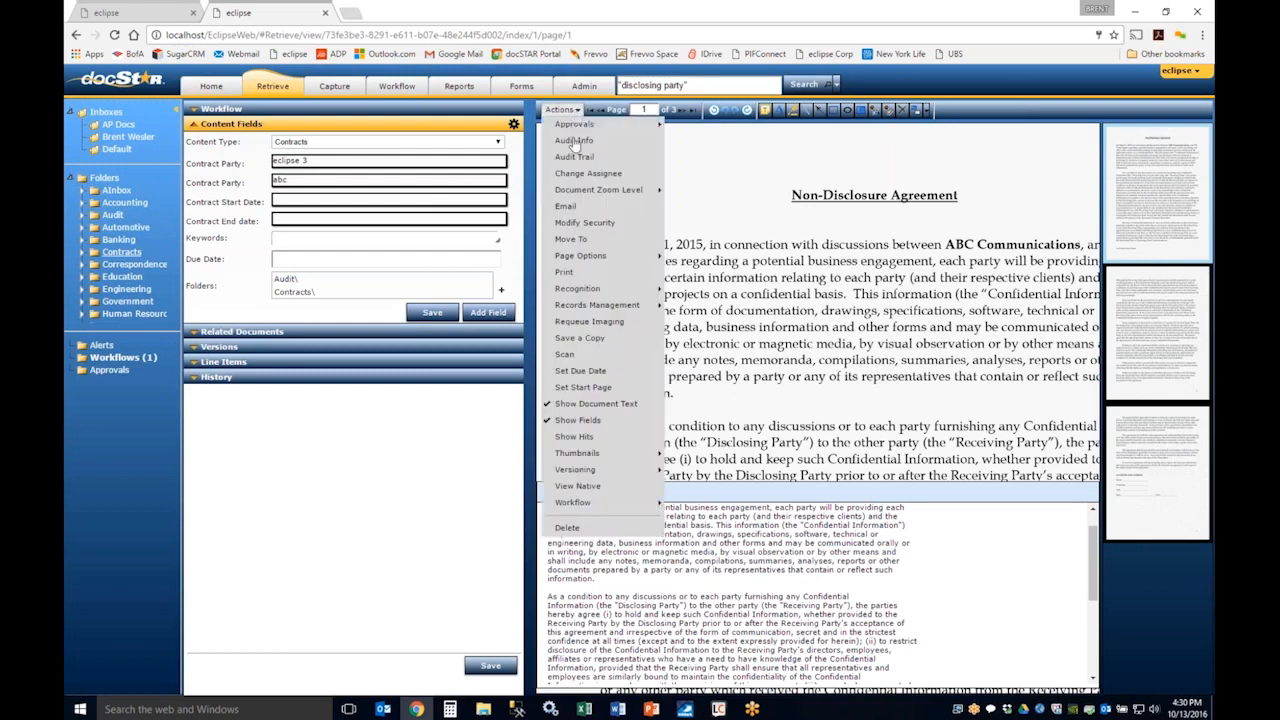
{"action": "left_click", "coordinate": [577, 437]}
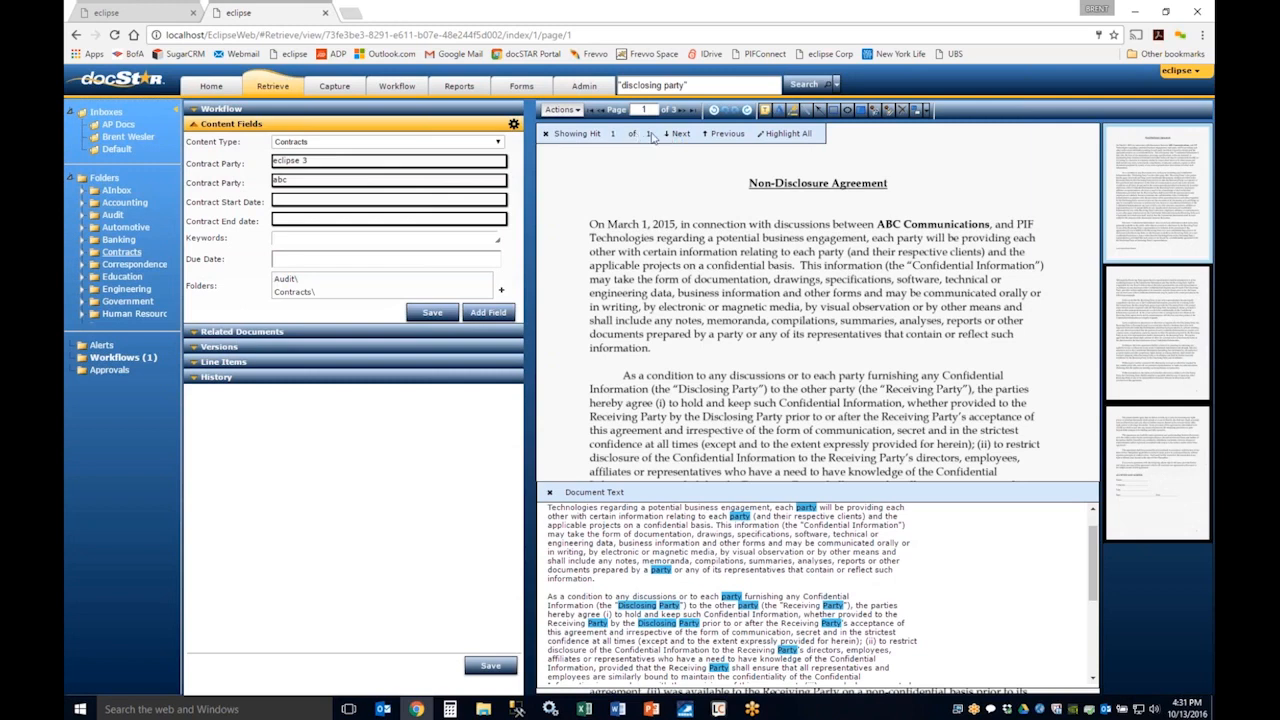
Step: Switch the PIF NDA to native view and download its native file
{"action": "left_click", "coordinate": [561, 110]}
{"action": "left_click", "coordinate": [561, 110]}
{"action": "mouse_move", "coordinate": [613, 456]}
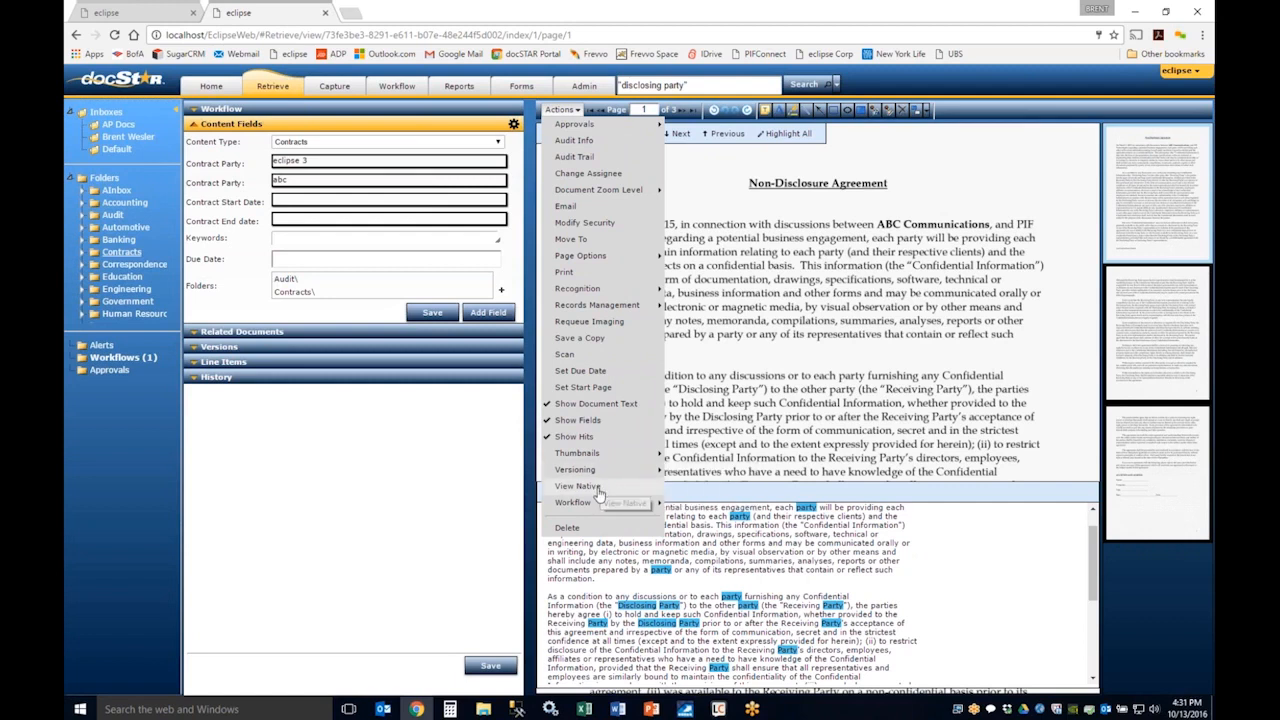
{"action": "left_click", "coordinate": [580, 486]}
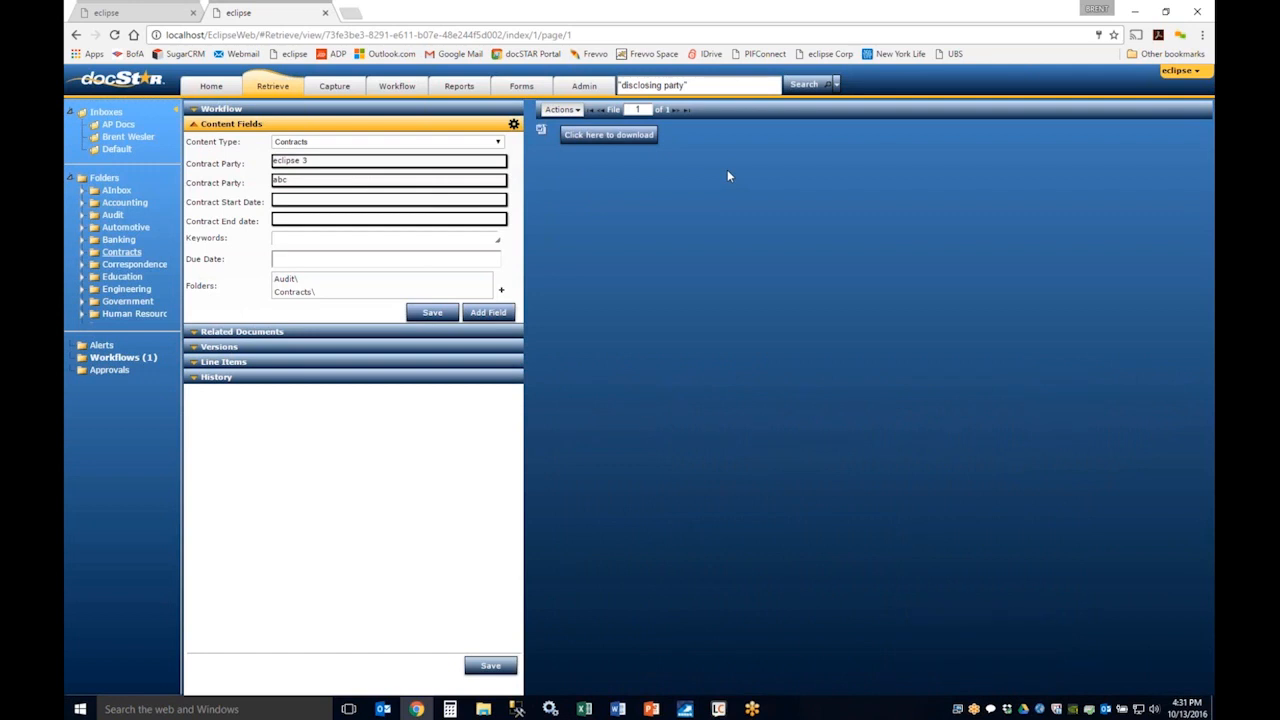
{"action": "left_click", "coordinate": [622, 138]}
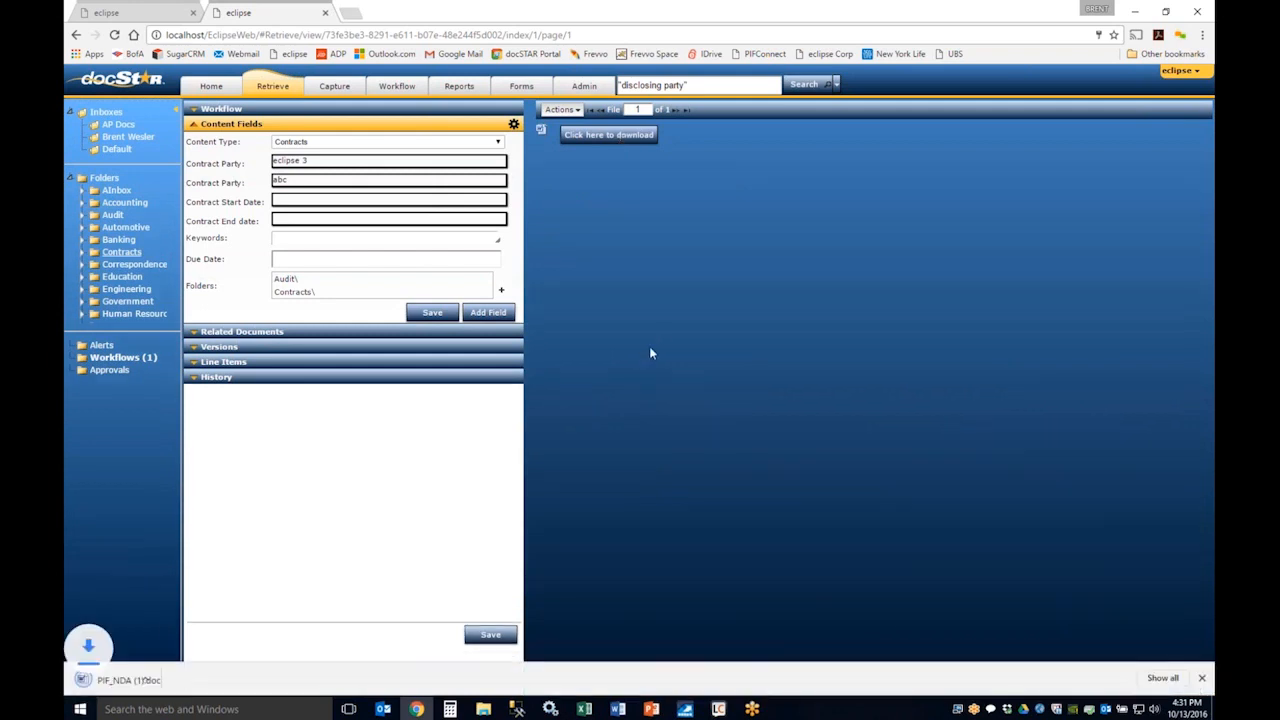
{"action": "left_click", "coordinate": [1202, 678]}
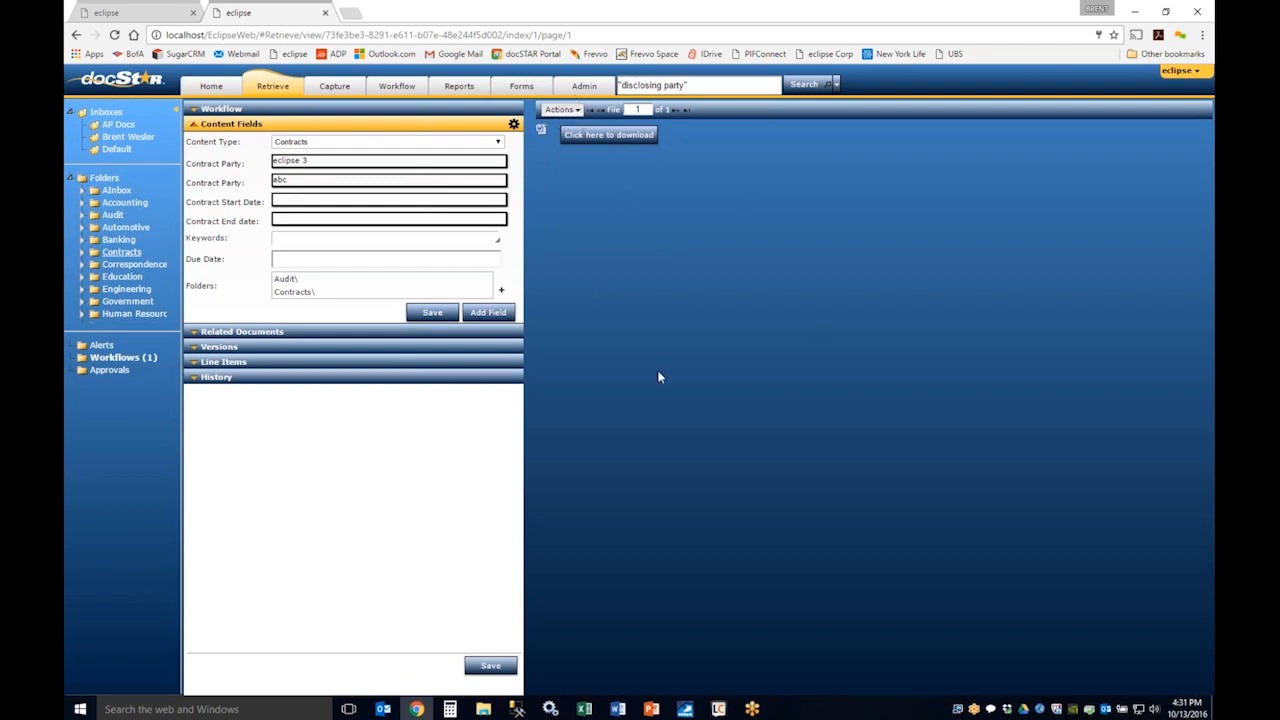
Step: Turn native view off and look through the document's workflow actions without applying any
{"action": "left_click", "coordinate": [562, 110]}
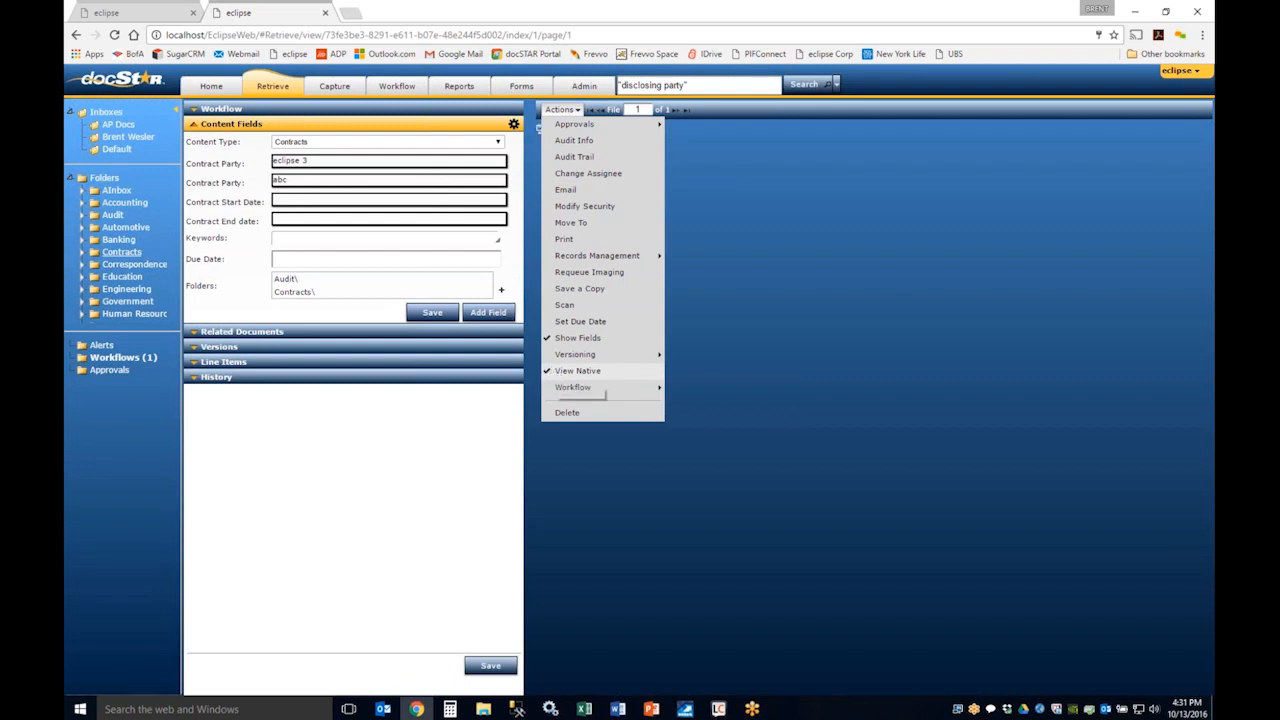
{"action": "left_click", "coordinate": [556, 372]}
{"action": "left_click", "coordinate": [560, 109]}
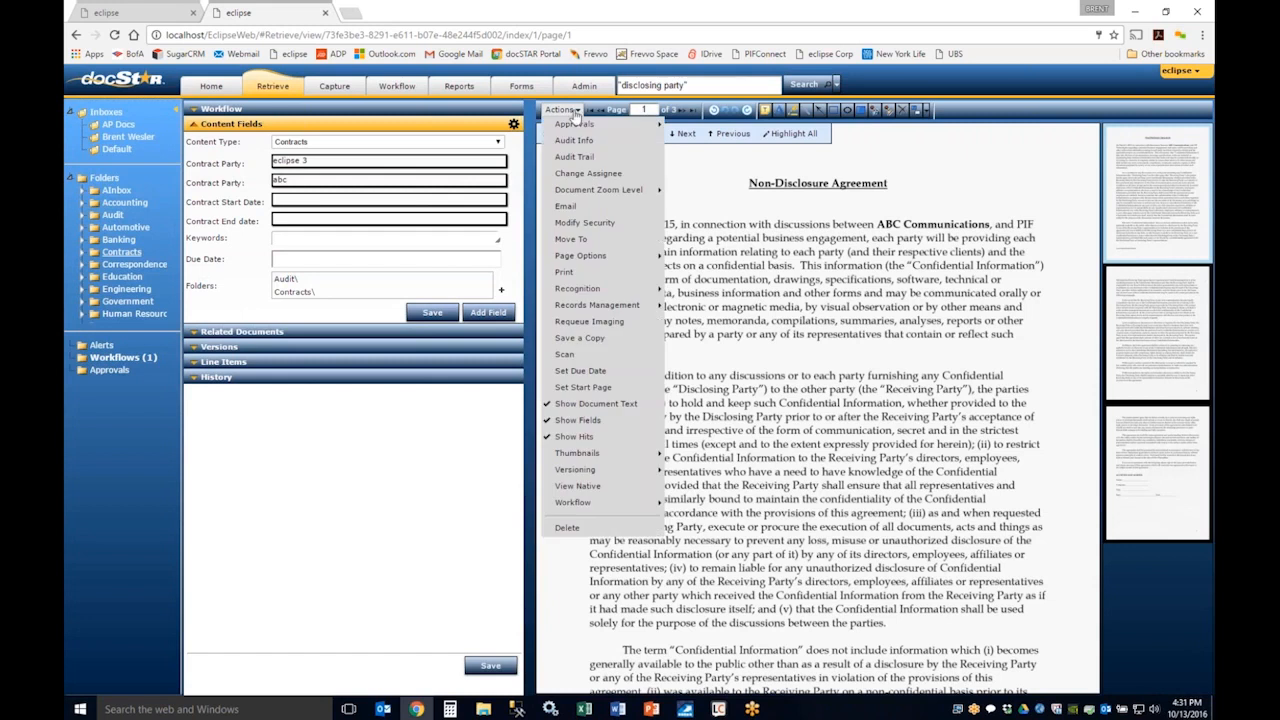
{"action": "mouse_move", "coordinate": [640, 503]}
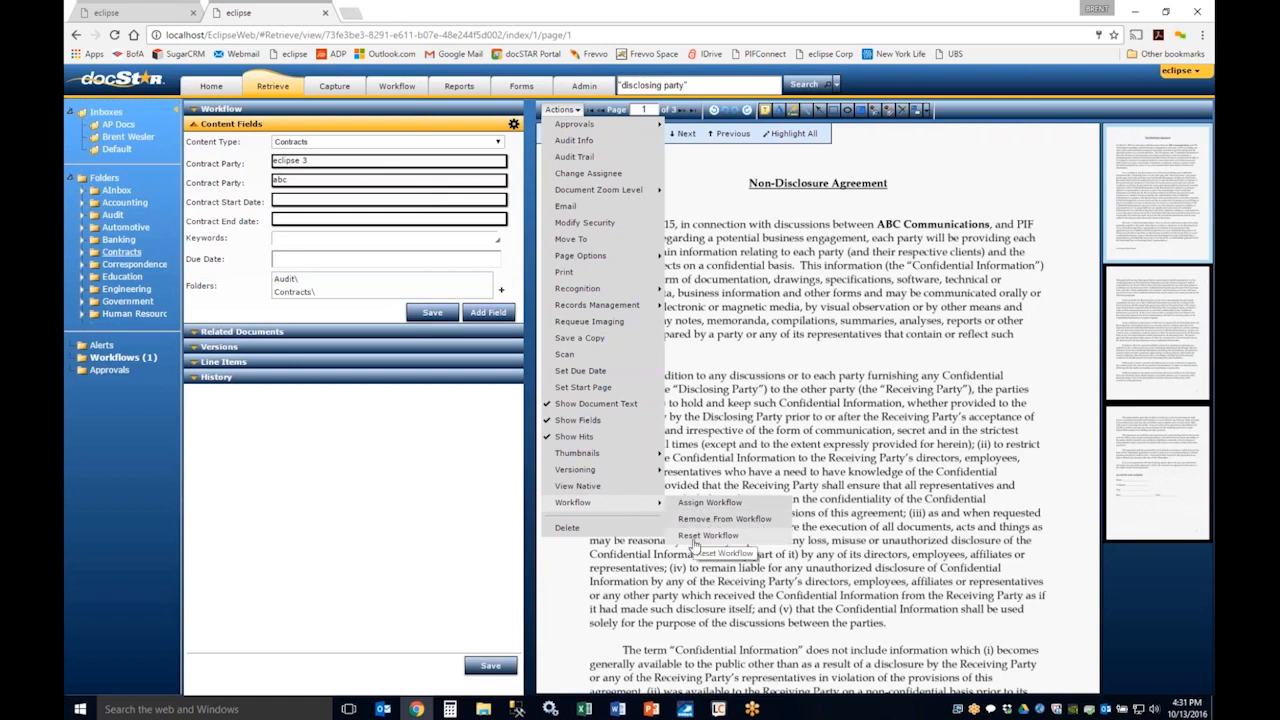
{"action": "left_click", "coordinate": [674, 518]}
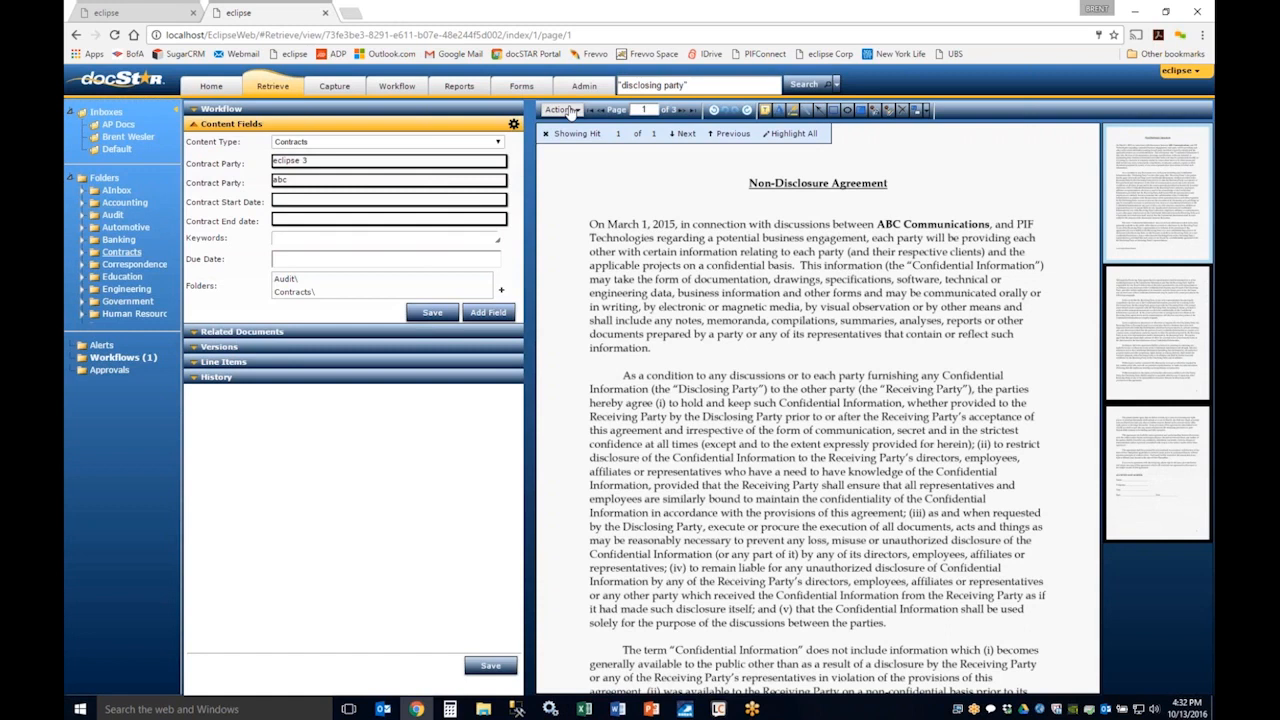
Step: Add a sticky note reading "please review" over the first paragraph of the Non-Disclosure Agreement
{"action": "left_click", "coordinate": [766, 113]}
{"action": "mouse_move", "coordinate": [702, 224]}
{"action": "left_mouse_down"}
{"action": "mouse_move", "coordinate": [816, 340]}
{"action": "mouse_move", "coordinate": [879, 341]}
{"action": "left_mouse_up"}
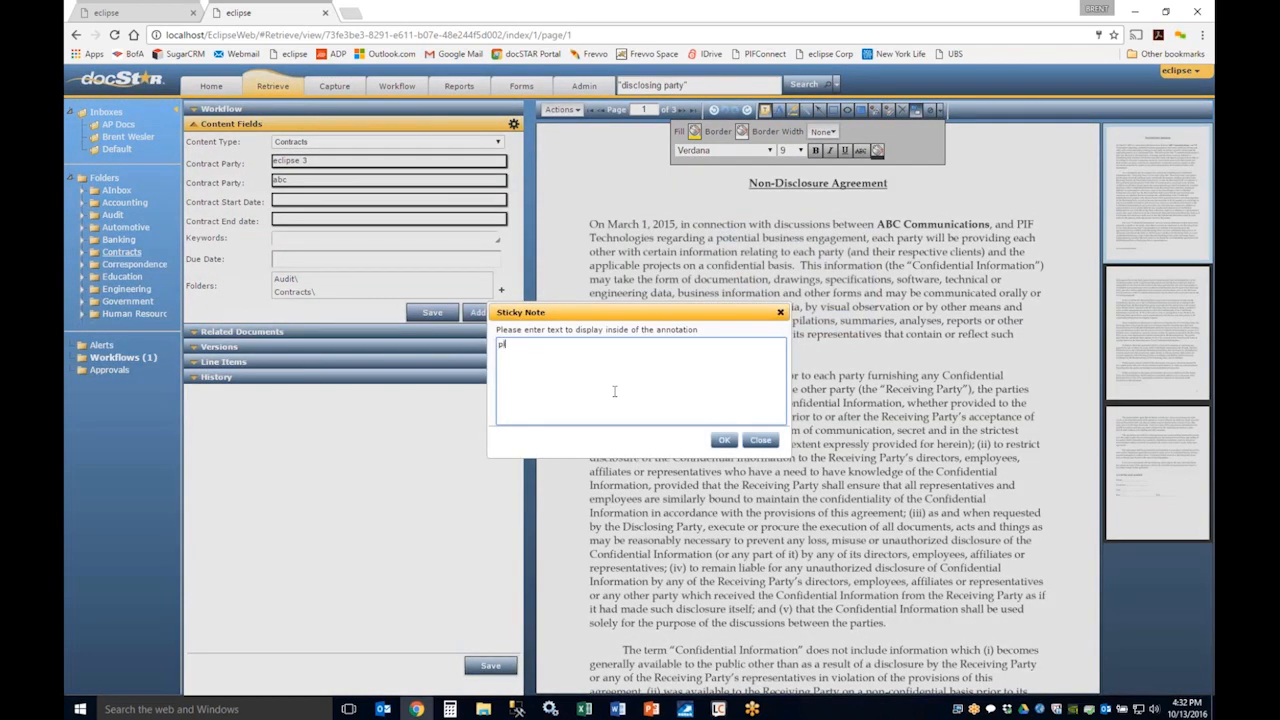
{"action": "type", "text": "ease review"}
{"action": "left_click", "coordinate": [724, 440]}
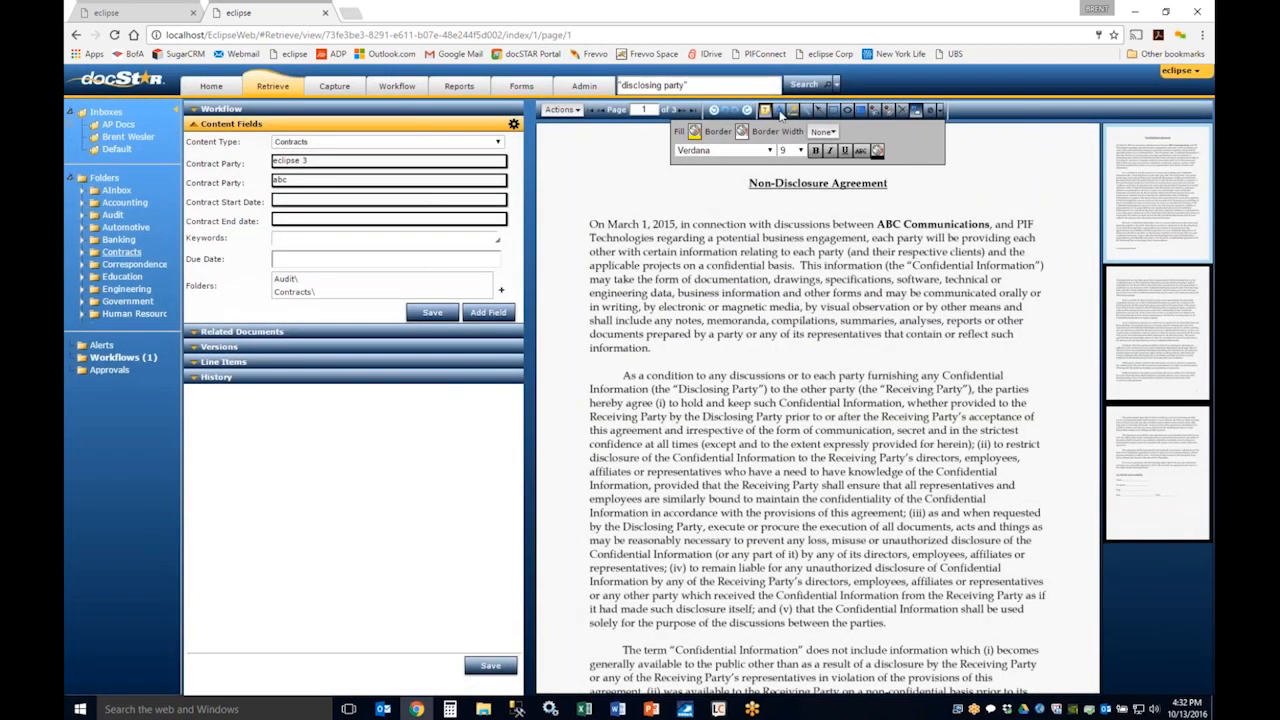
Step: Change the sticky note's fill to teal green, reduce its height and move it beside the agreement's title
{"action": "left_click", "coordinate": [779, 110]}
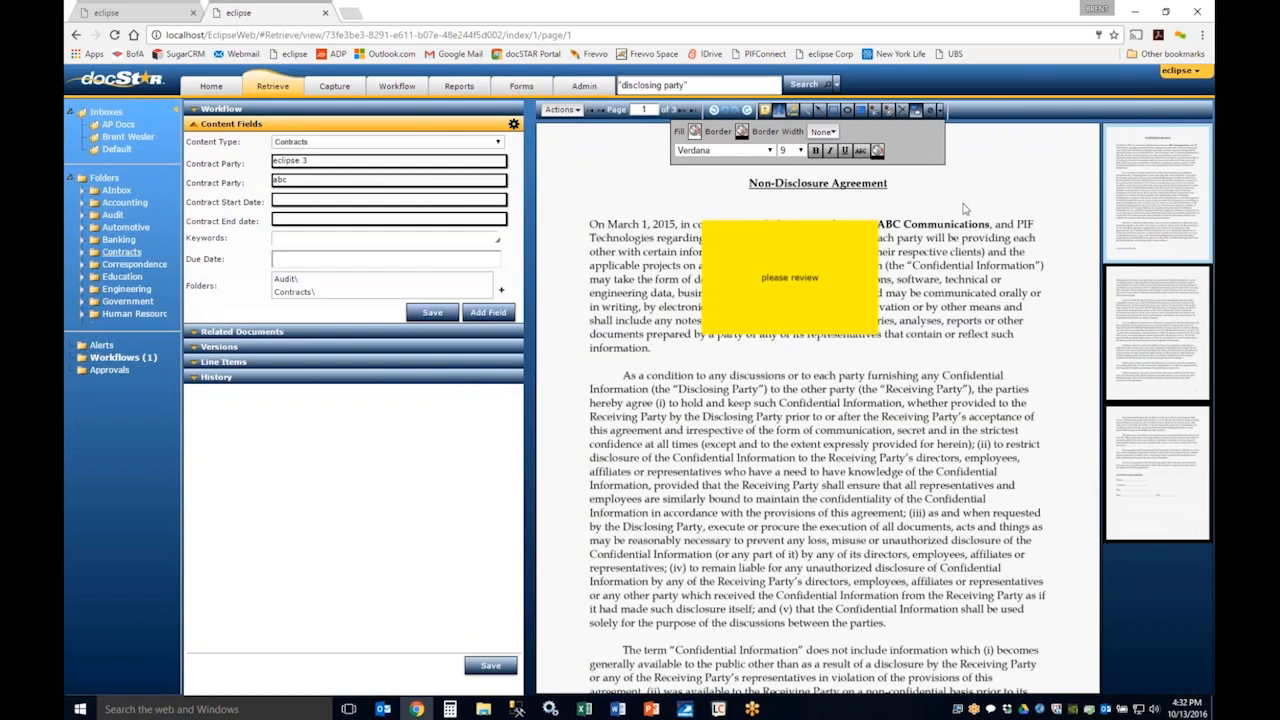
{"action": "left_click_drag", "start_coordinate": [963, 204], "coordinate": [1057, 265]}
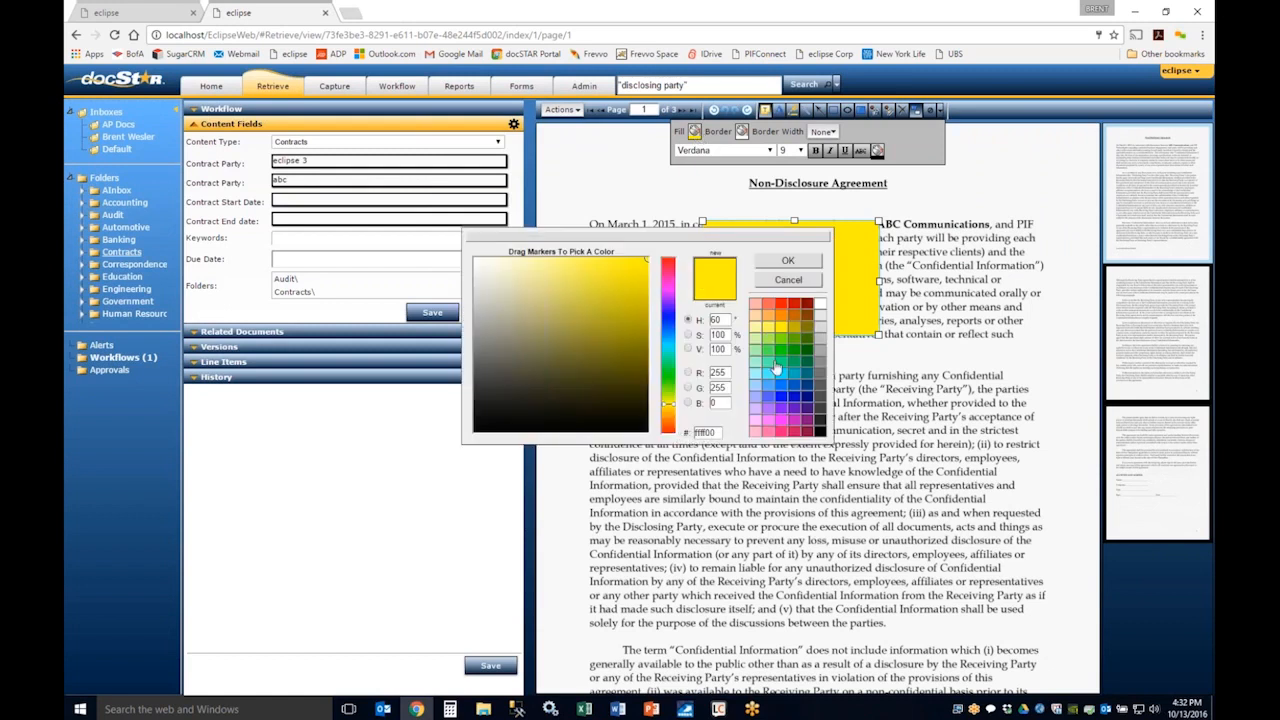
{"action": "left_click", "coordinate": [773, 366]}
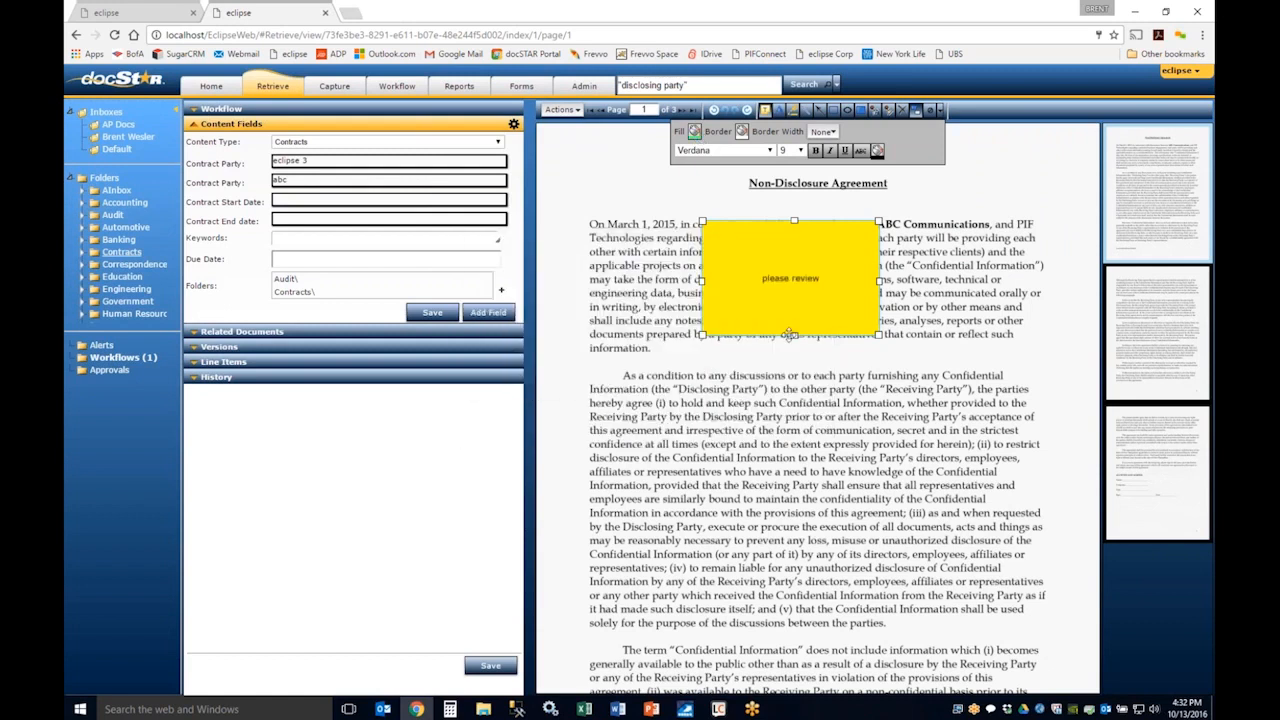
{"action": "left_click_drag", "start_coordinate": [794, 335], "coordinate": [651, 195]}
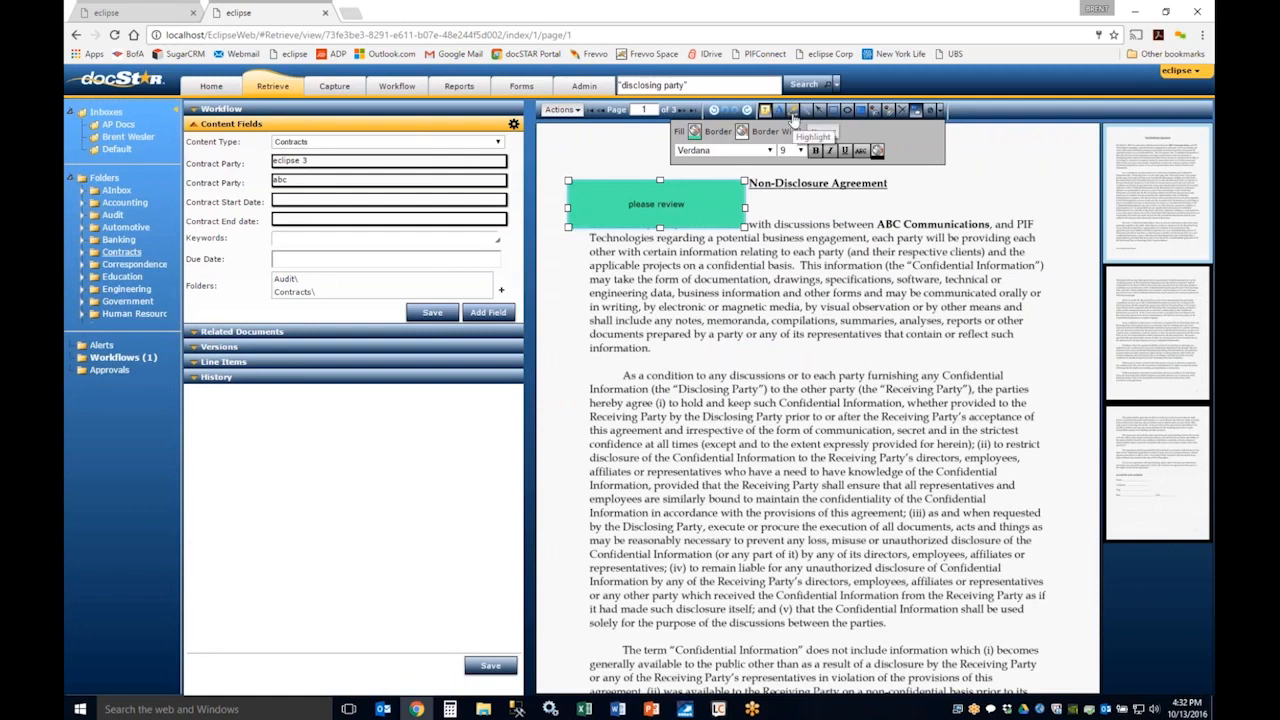
Step: Redact a rectangular area over the ends of the first paragraph's opening lines
{"action": "left_click", "coordinate": [858, 112]}
{"action": "left_click_drag", "start_coordinate": [870, 216], "coordinate": [1070, 271]}
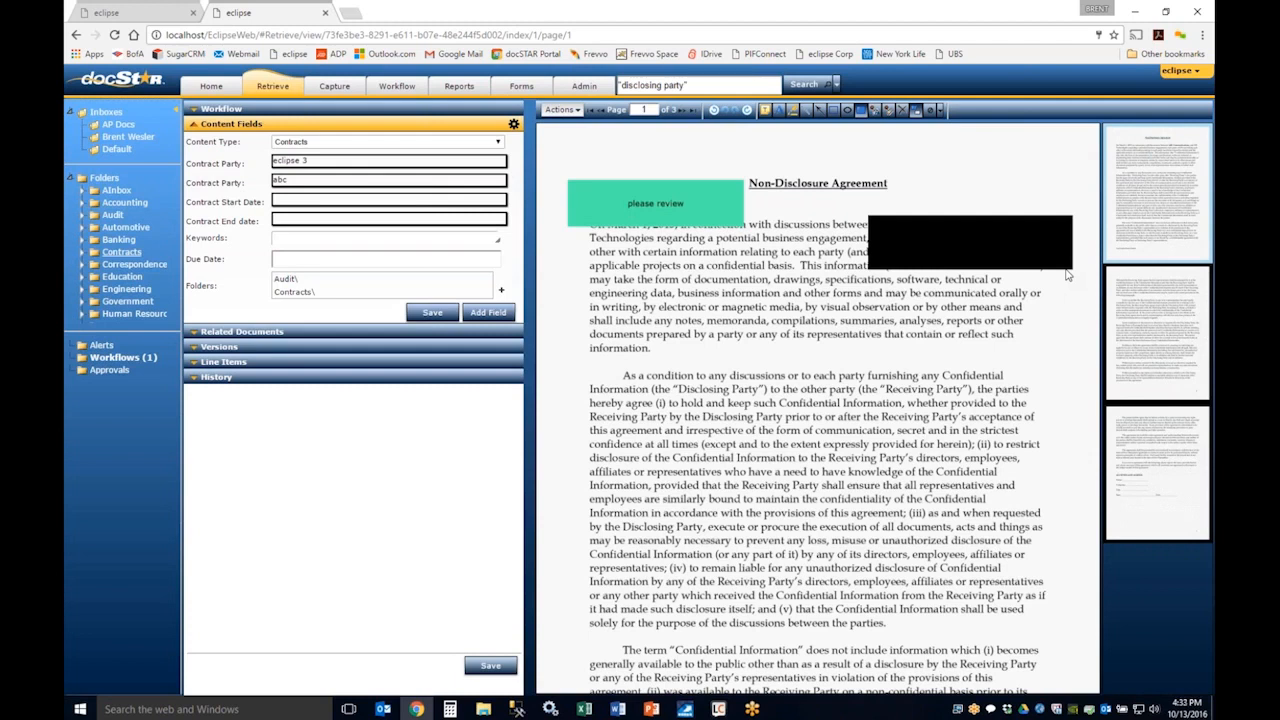
Step: Stamp the PiF Technologies logo onto the first paragraph, once large near its beginning and once small near its last lines
{"action": "left_click", "coordinate": [875, 111]}
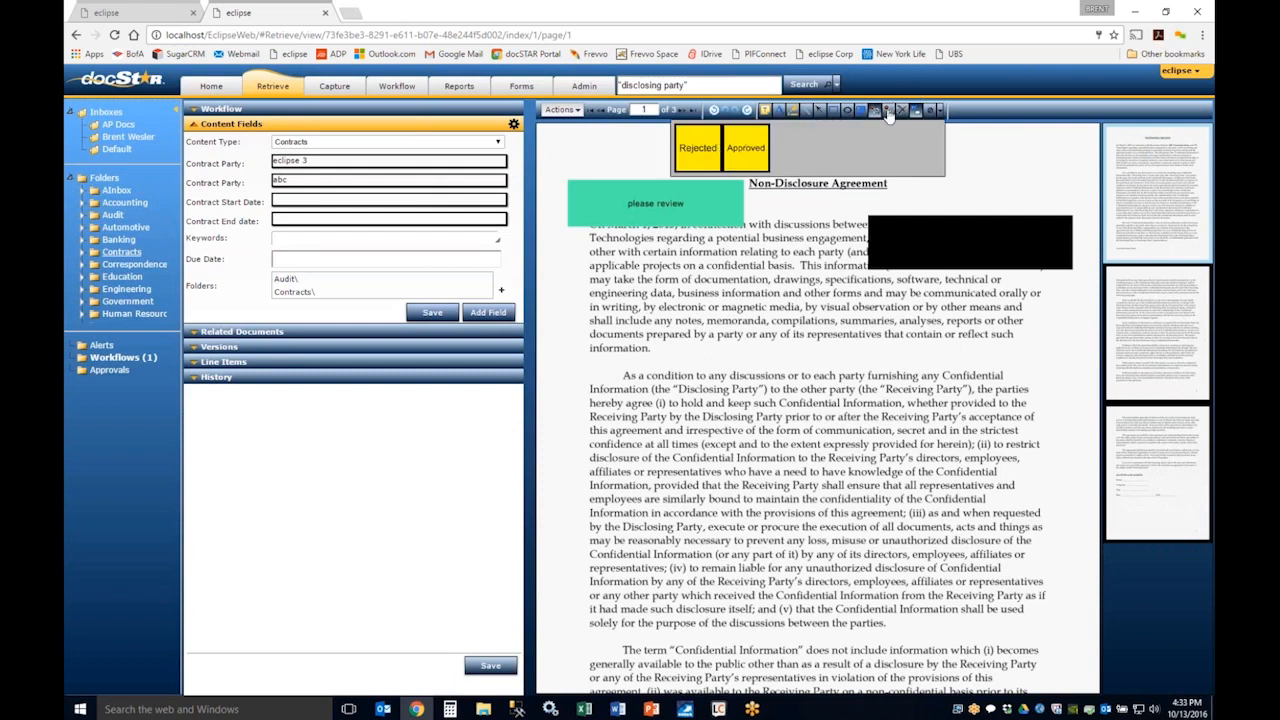
{"action": "left_click", "coordinate": [887, 111]}
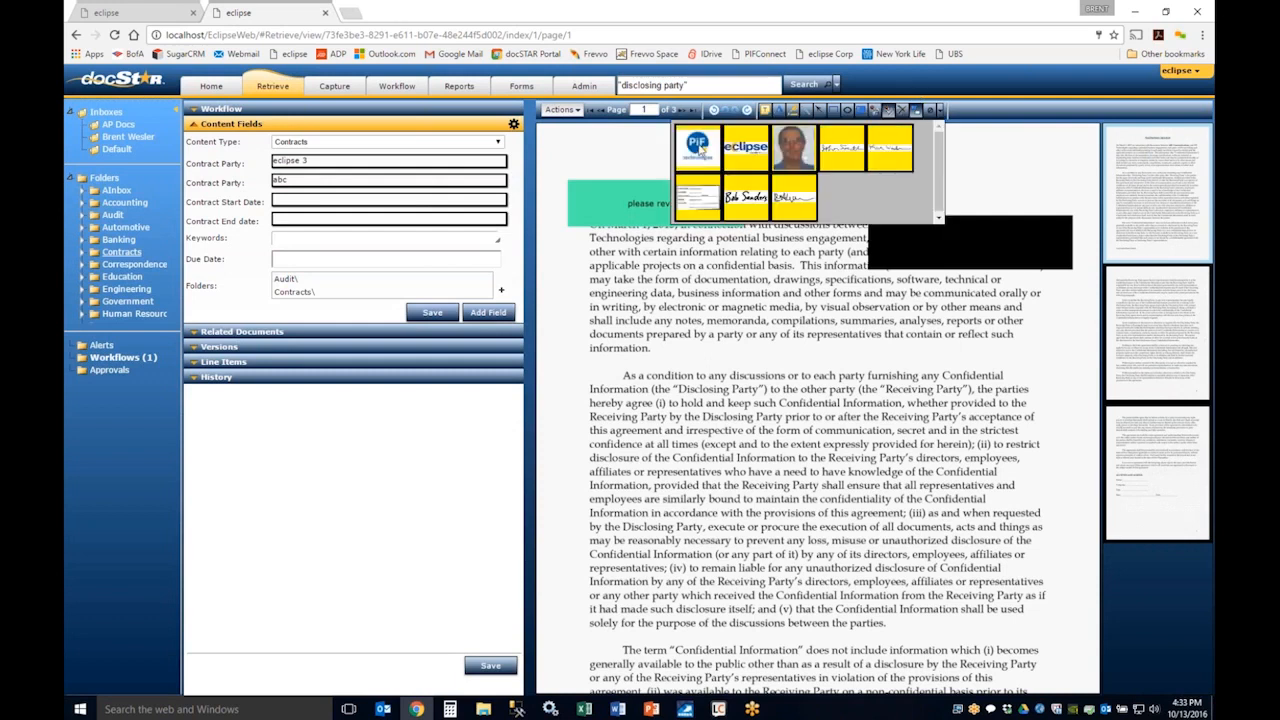
{"action": "left_click", "coordinate": [700, 148]}
{"action": "left_click", "coordinate": [668, 383]}
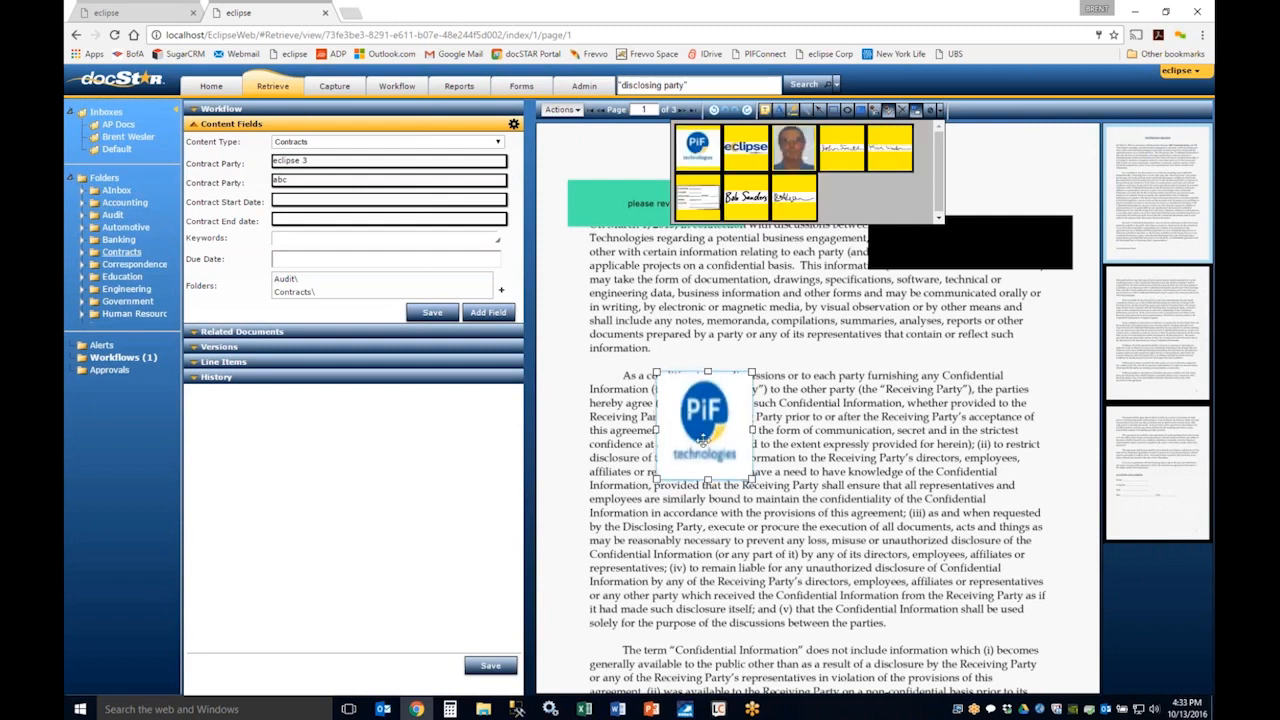
{"action": "left_click_drag", "start_coordinate": [703, 437], "coordinate": [655, 341]}
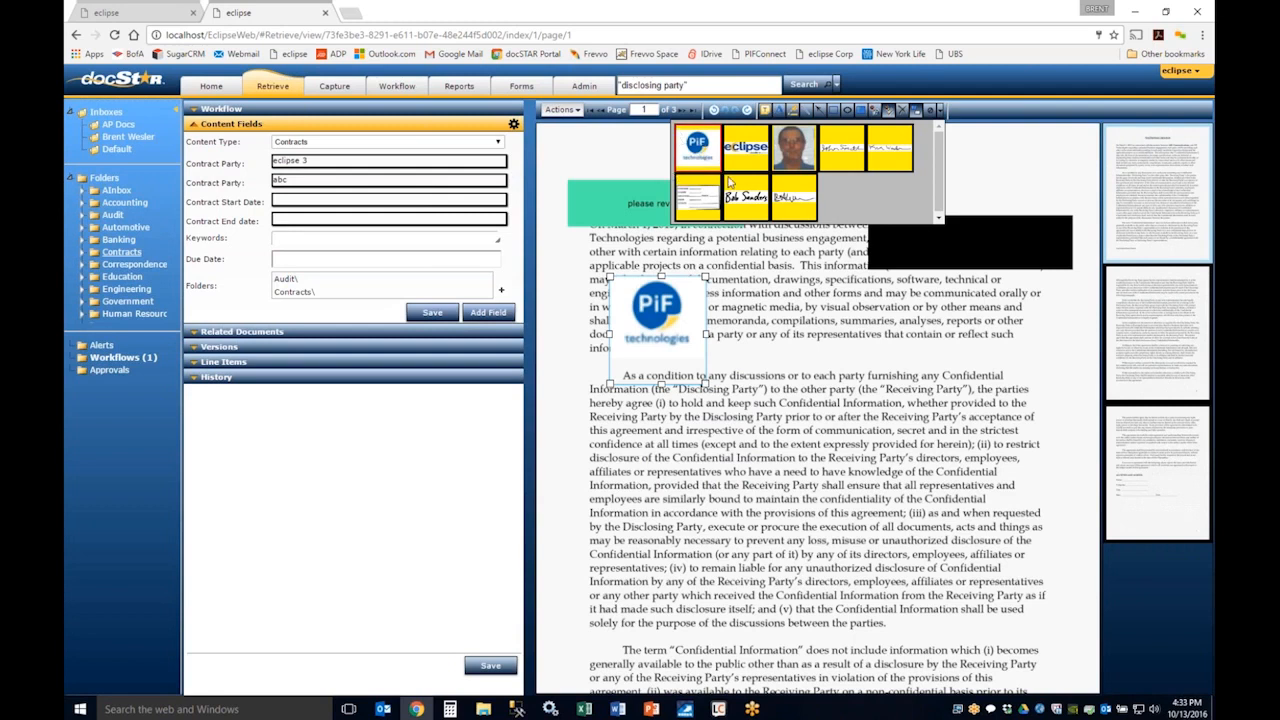
{"action": "left_click", "coordinate": [798, 334]}
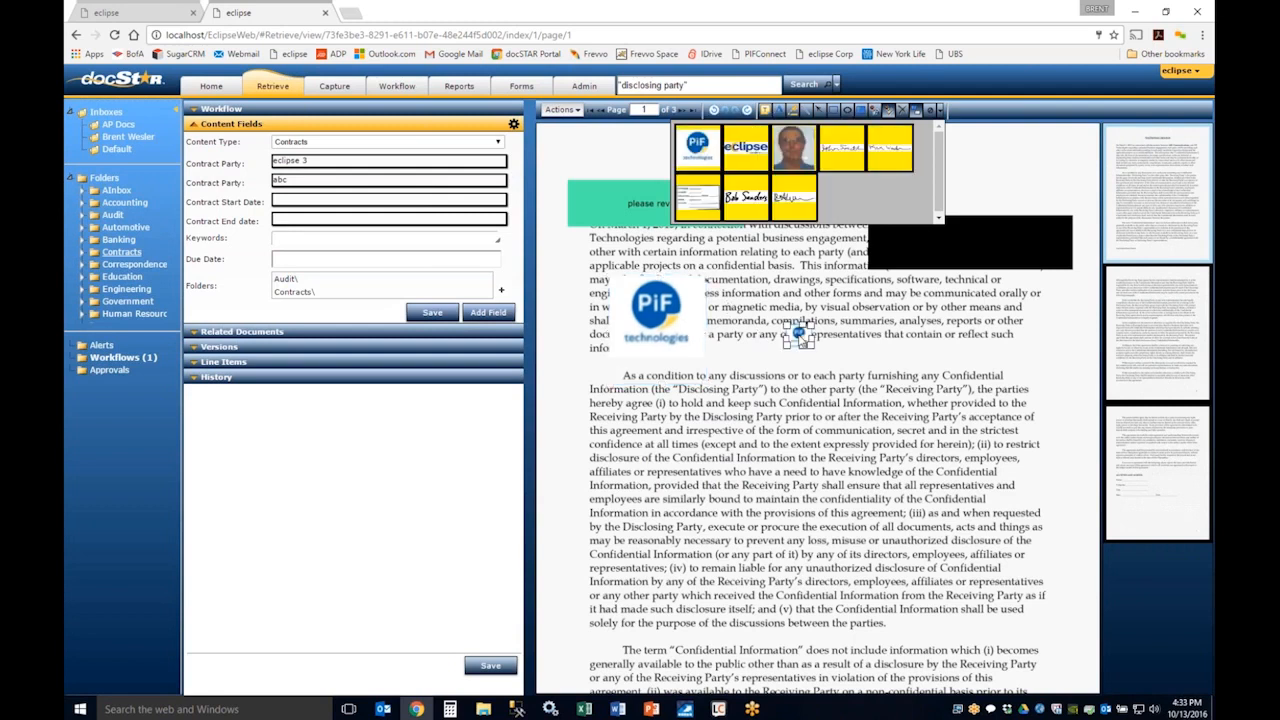
{"action": "left_click_drag", "start_coordinate": [800, 336], "coordinate": [868, 350]}
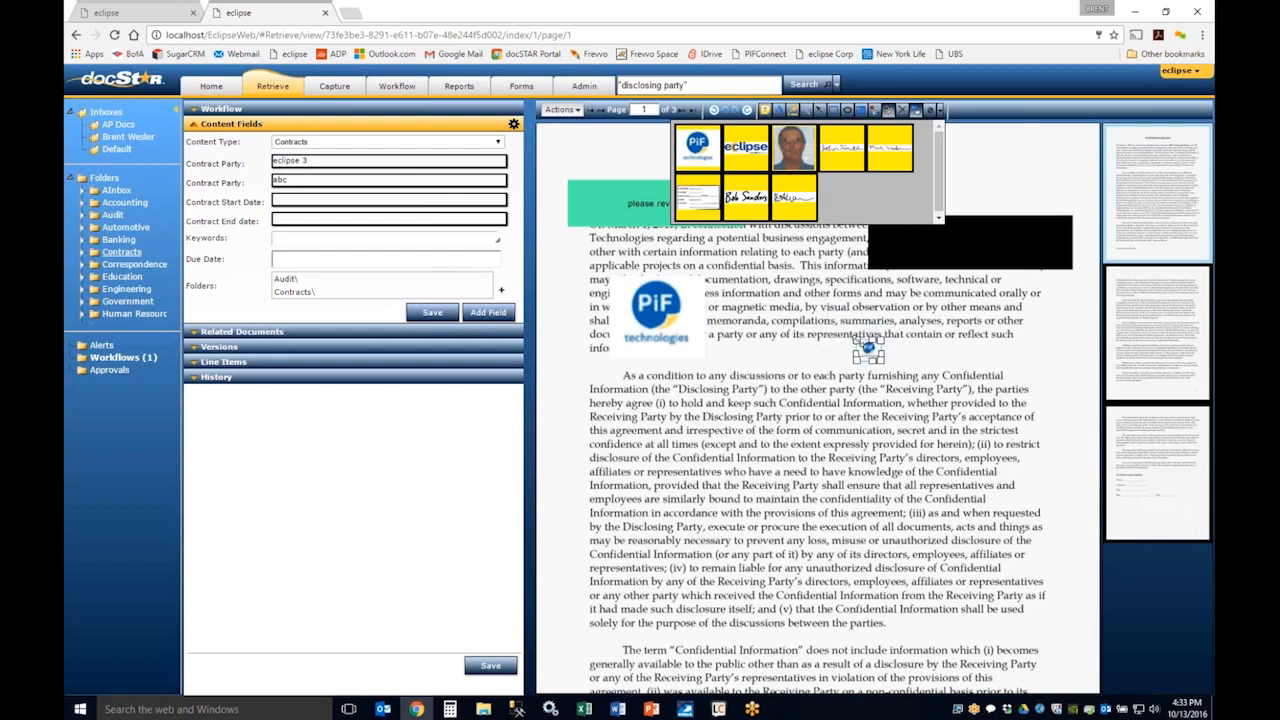
Step: Try to delete both PiF logo stamps, the sticky note and the redaction from the page
{"action": "key", "text": "Delete"}
{"action": "left_click", "coordinate": [688, 302]}
{"action": "key", "text": "Delete"}
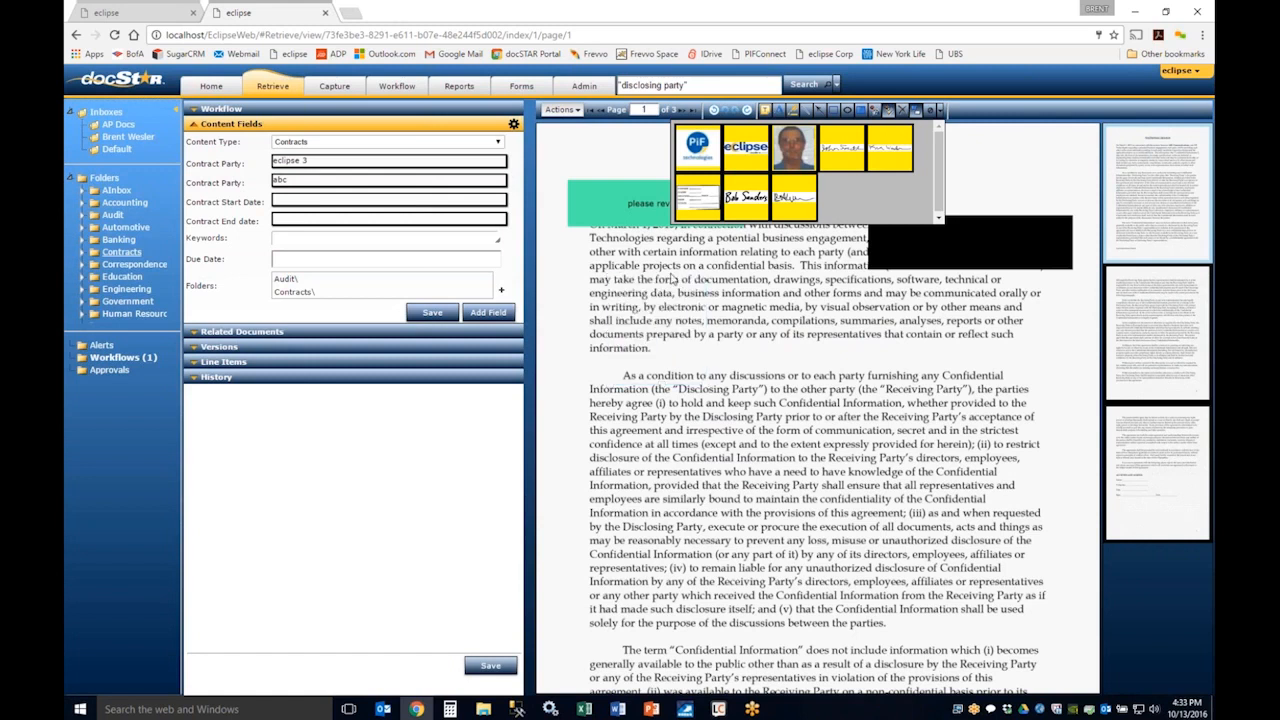
{"action": "left_click", "coordinate": [635, 212]}
{"action": "key", "text": "Delete"}
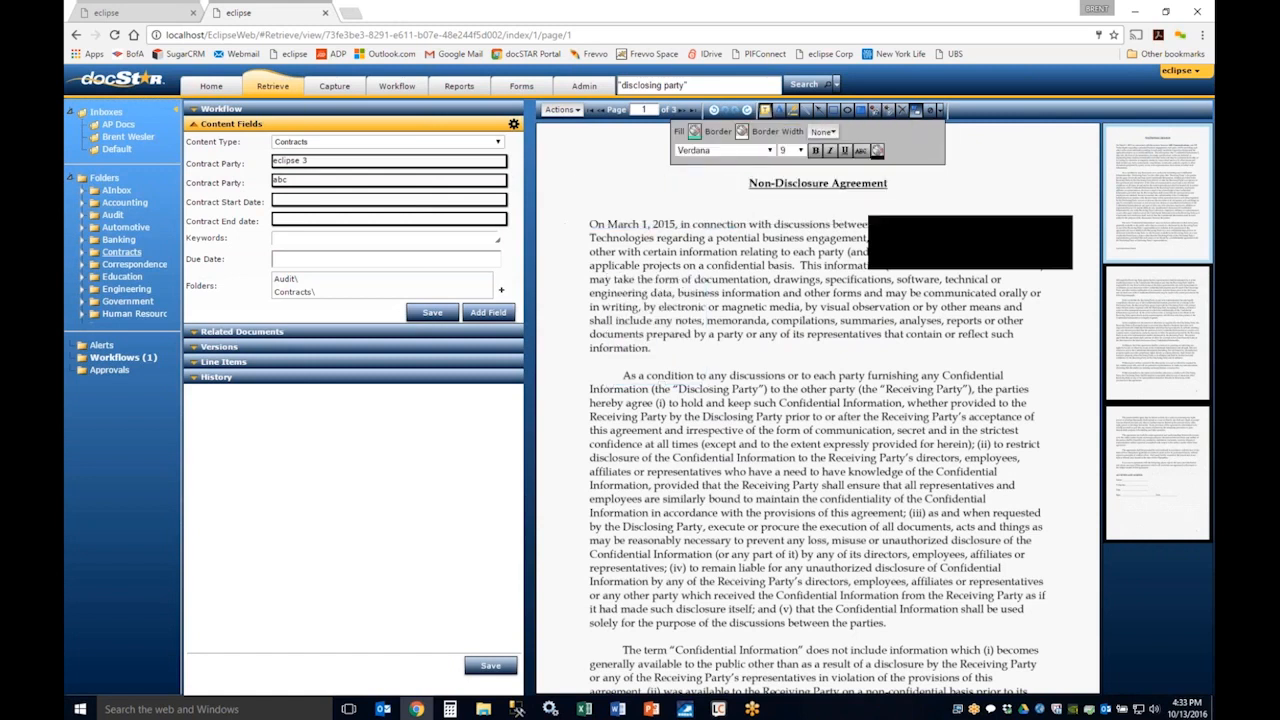
{"action": "key", "text": "Delete"}
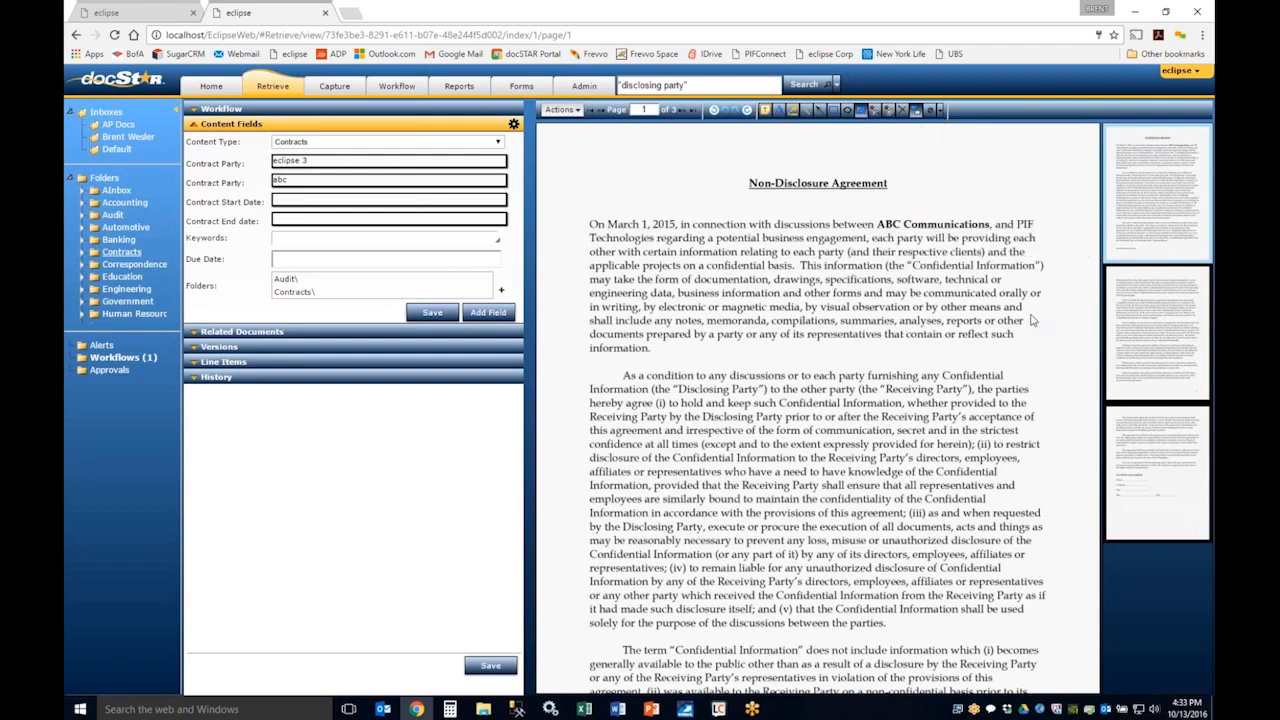
Step: Redact another block over the line ends in the first paragraph, and toggle the page's annotations, ending with them hidden
{"action": "left_click", "coordinate": [862, 112]}
{"action": "mouse_move", "coordinate": [888, 250]}
{"action": "left_mouse_down"}
{"action": "mouse_move", "coordinate": [1024, 340]}
{"action": "mouse_move", "coordinate": [1065, 330]}
{"action": "left_mouse_up"}
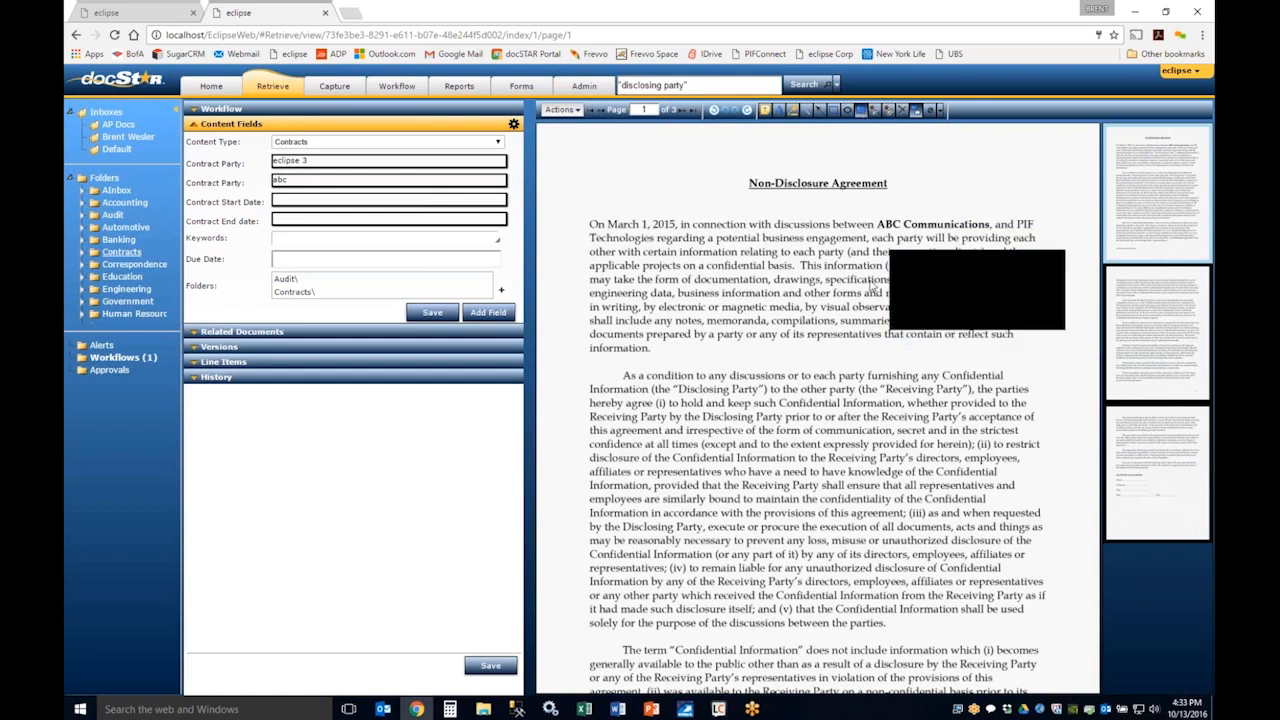
{"action": "left_click", "coordinate": [916, 110]}
{"action": "left_click", "coordinate": [916, 111]}
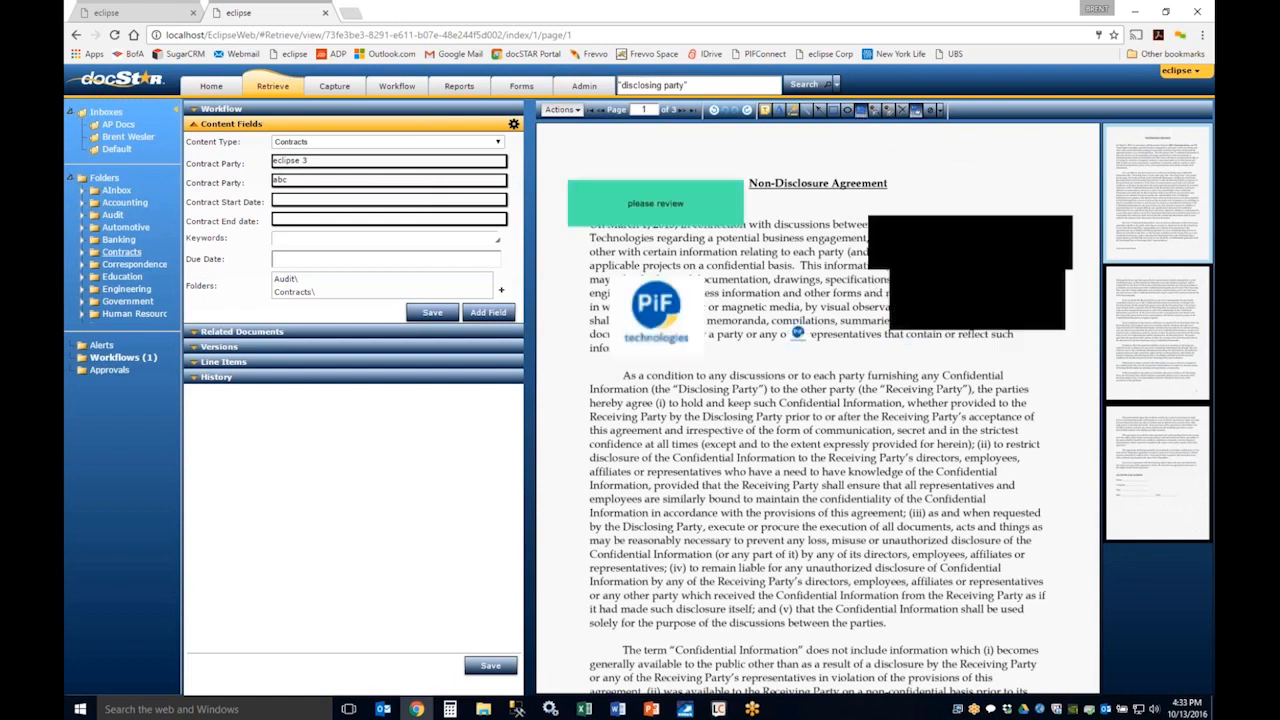
{"action": "left_click", "coordinate": [916, 111]}
{"action": "left_click", "coordinate": [916, 111]}
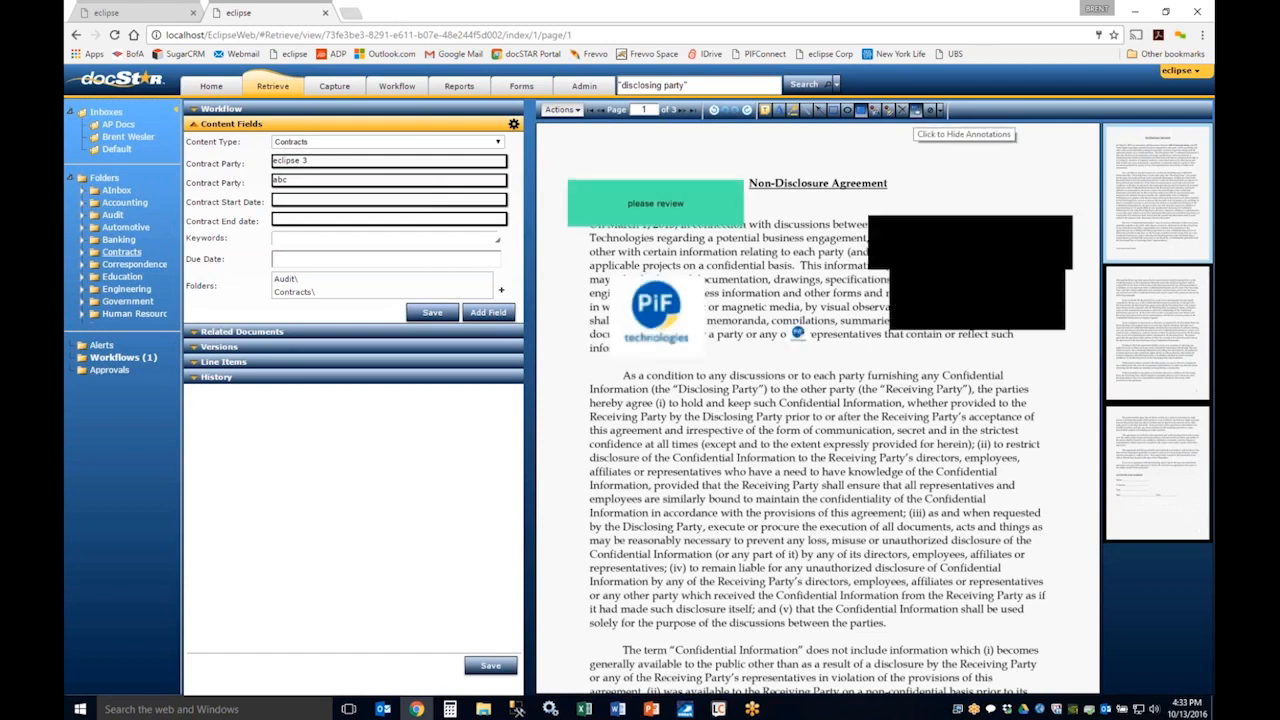
{"action": "left_click", "coordinate": [916, 112]}
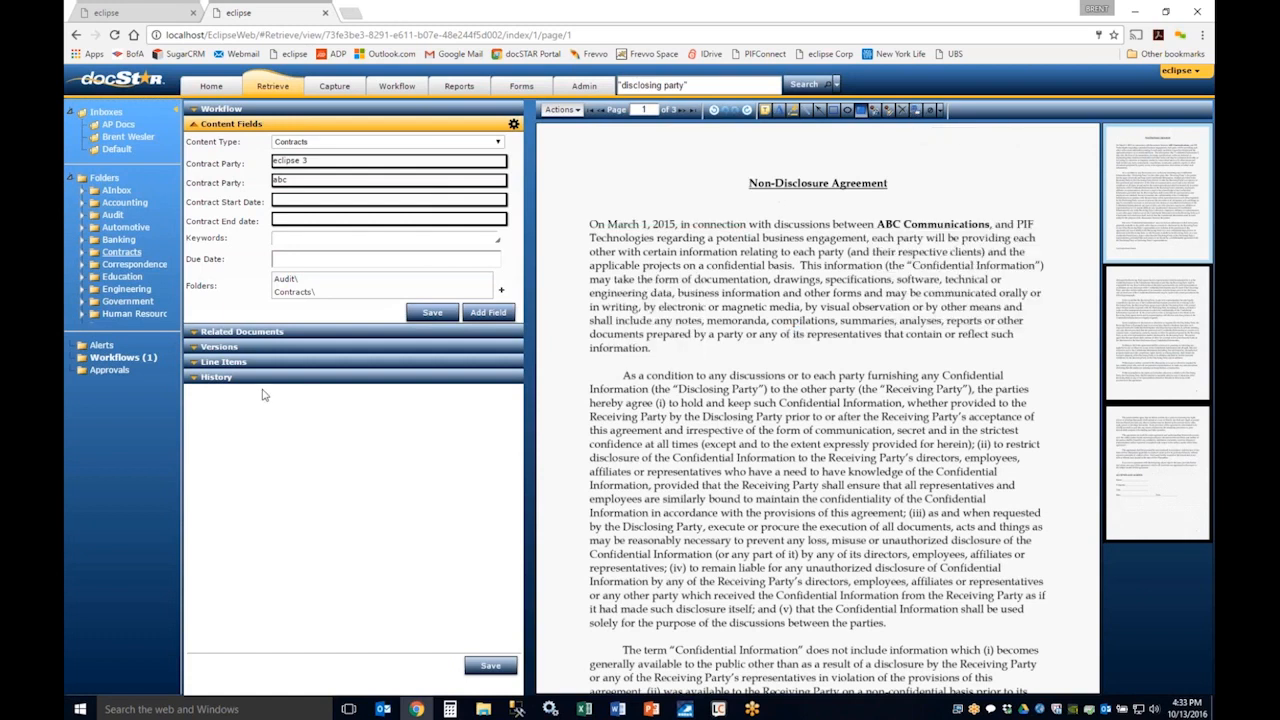
Step: Show the document's versions and check out version 1.0 without a comment, downloading it to the computer
{"action": "left_click", "coordinate": [203, 347]}
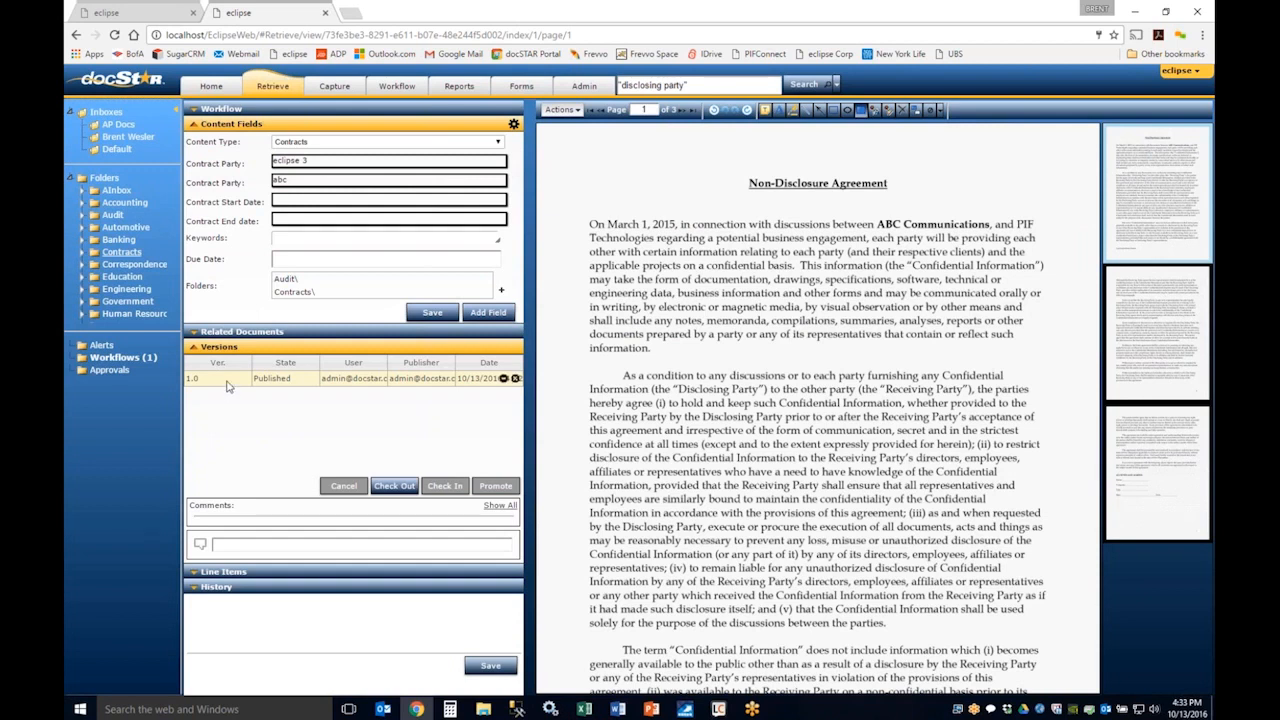
{"action": "left_click", "coordinate": [398, 487]}
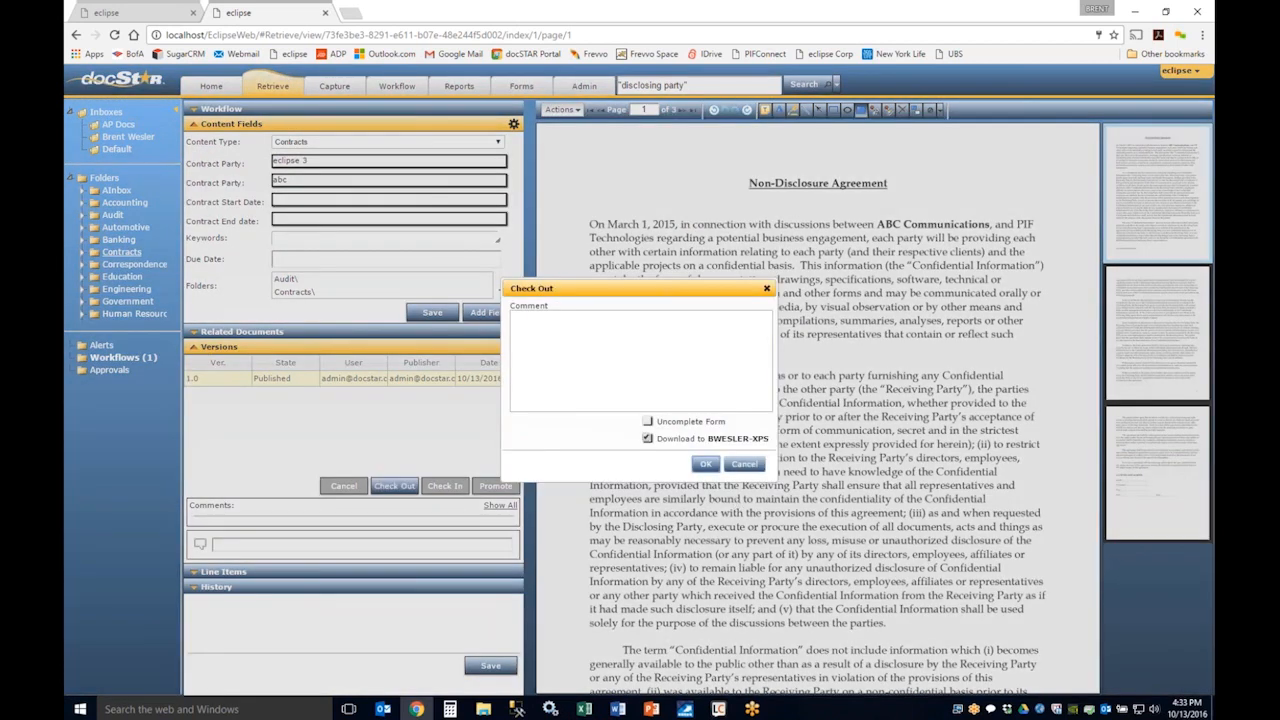
{"action": "left_click", "coordinate": [705, 465]}
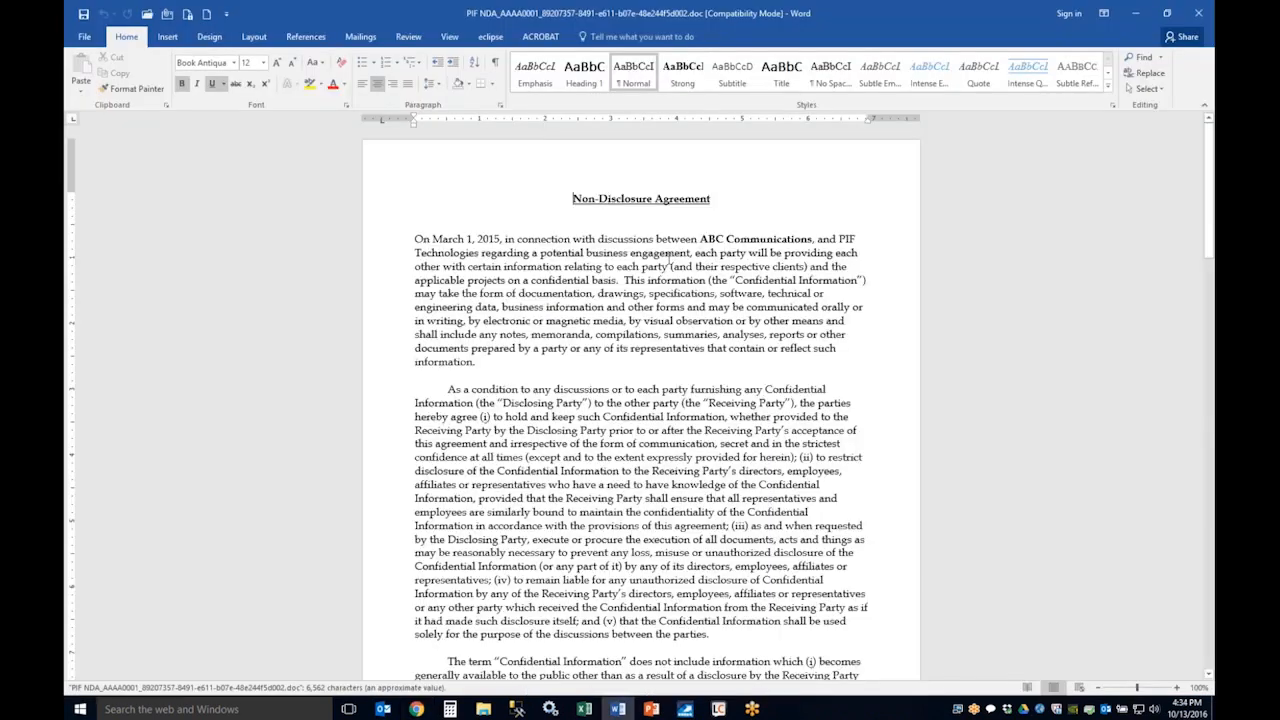
Step: Change the agreement's opening date to March 1, 2017 in the checked-out Word document
{"action": "left_click_drag", "start_coordinate": [500, 239], "coordinate": [493, 239]}
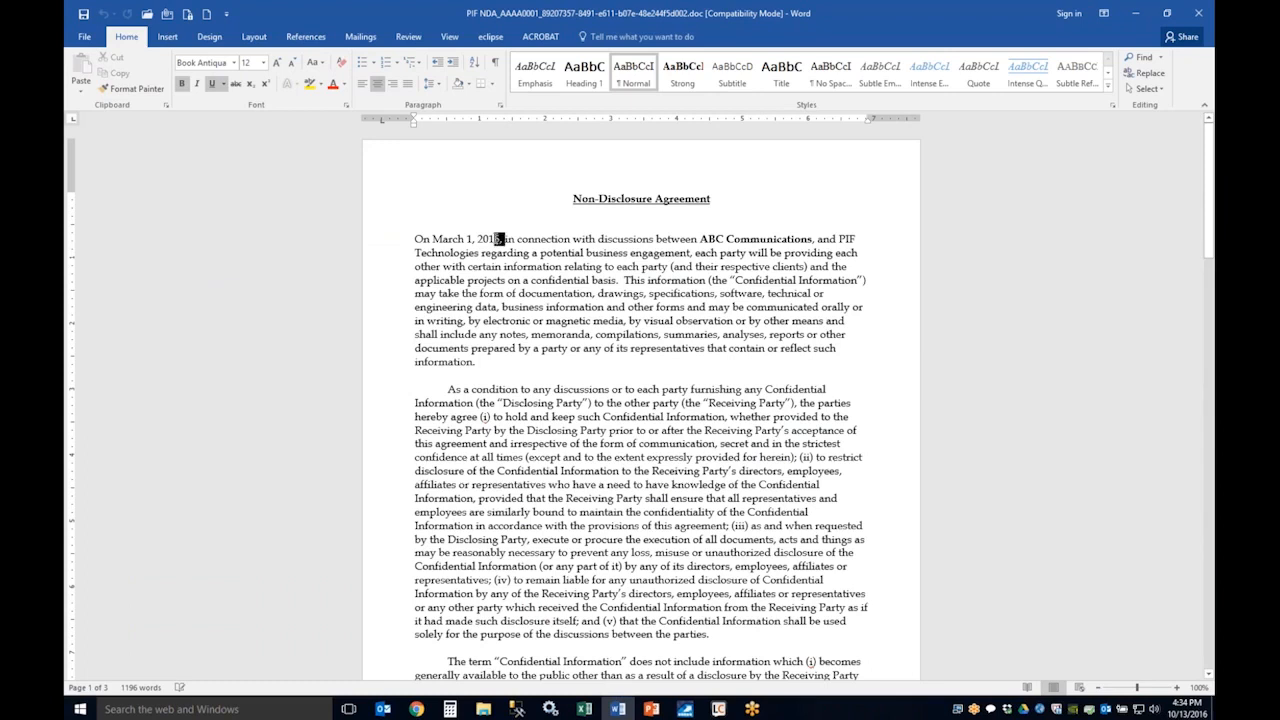
{"action": "type", "text": "7"}
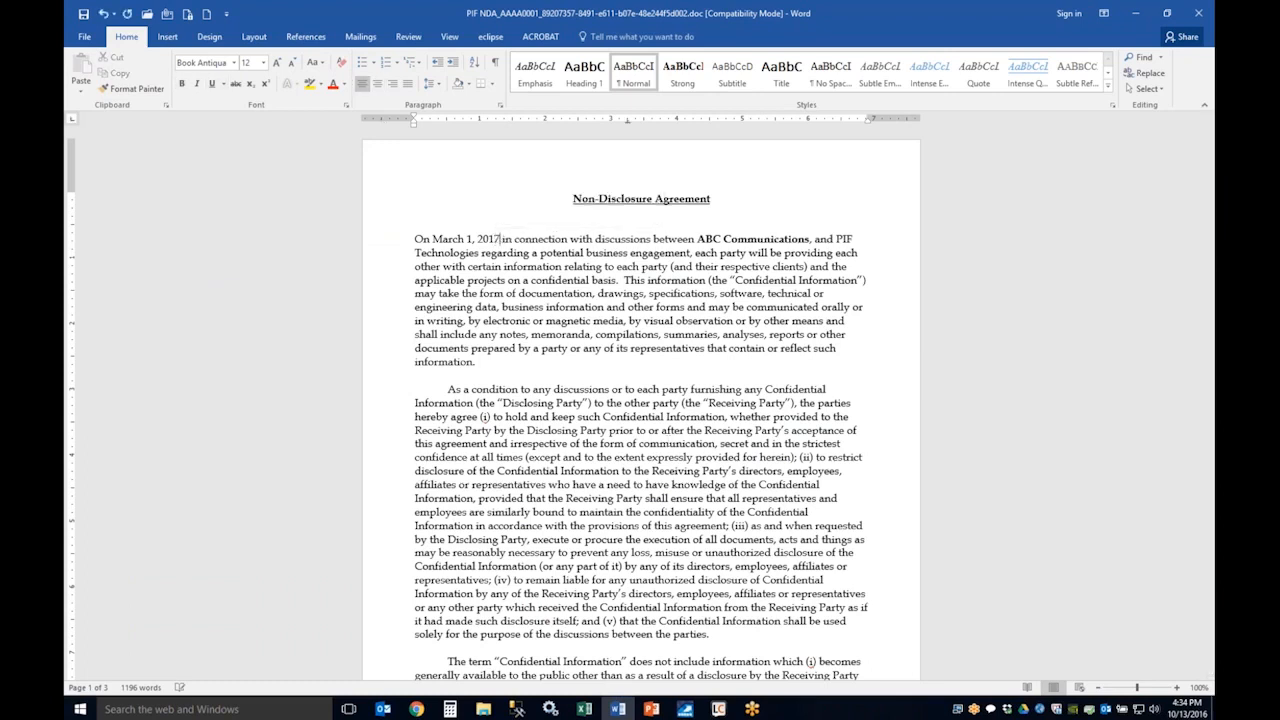
{"action": "type", "text": ","}
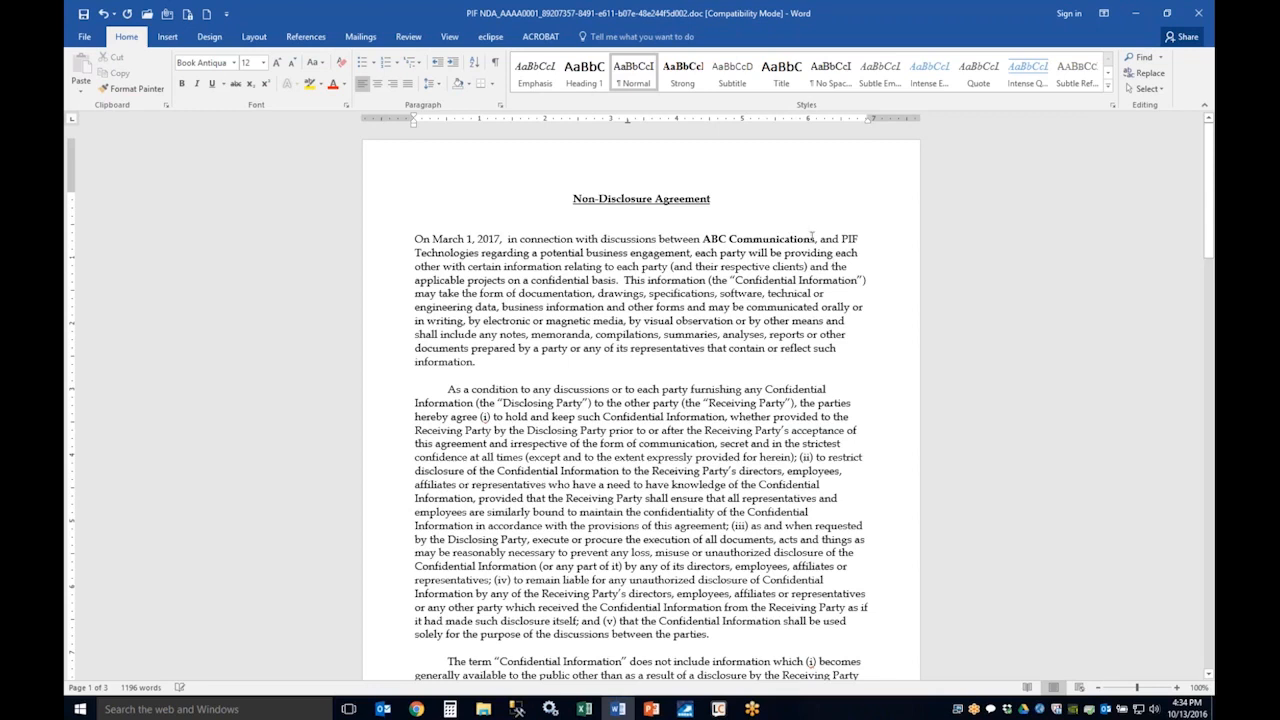
Step: Append the bold word "corp" to the company name ABC Communications in the agreement's first sentence
{"action": "key", "text": "ctrl+b"}
{"action": "type", "text": "xcor"}
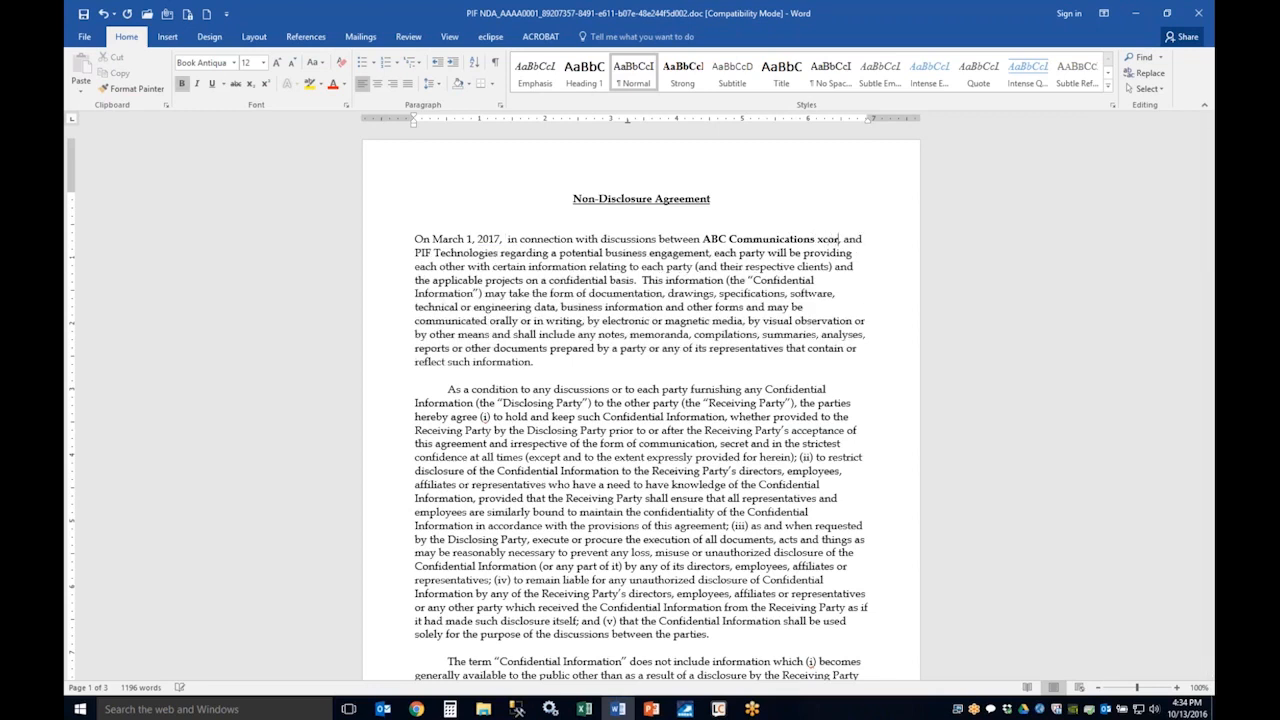
{"action": "key", "text": "BackSpace"}
{"action": "key", "text": "BackSpace"}
{"action": "key", "text": "BackSpace"}
{"action": "key", "text": "BackSpace"}
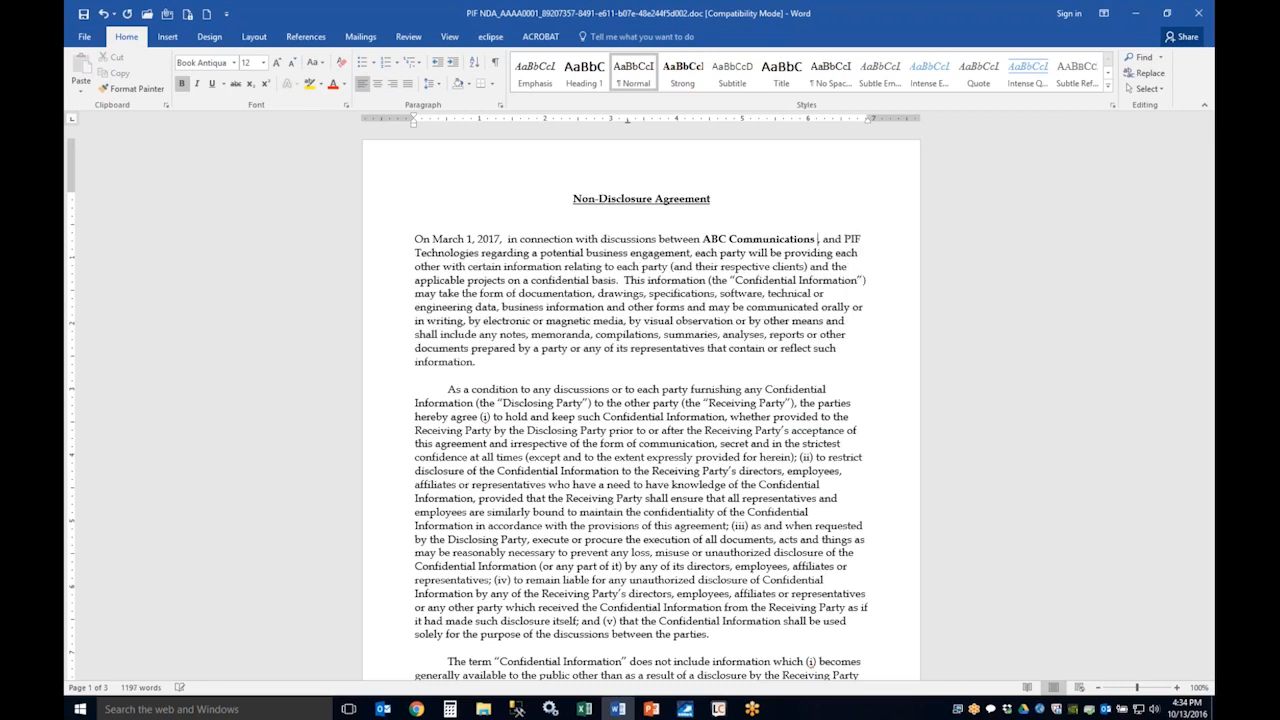
{"action": "type", "text": "cor"}
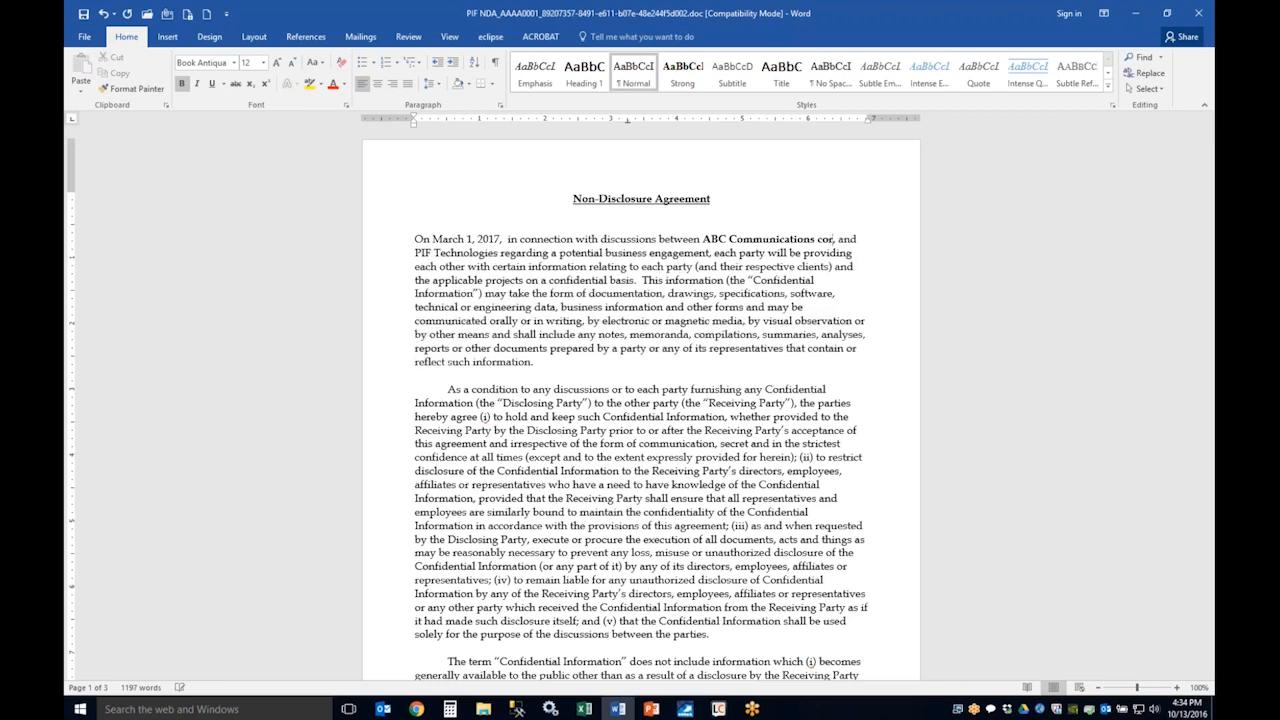
{"action": "type", "text": "p"}
Step: Check the edited agreement in to Eclipse from Word without a comment, and close the Word document
{"action": "left_click", "coordinate": [491, 40]}
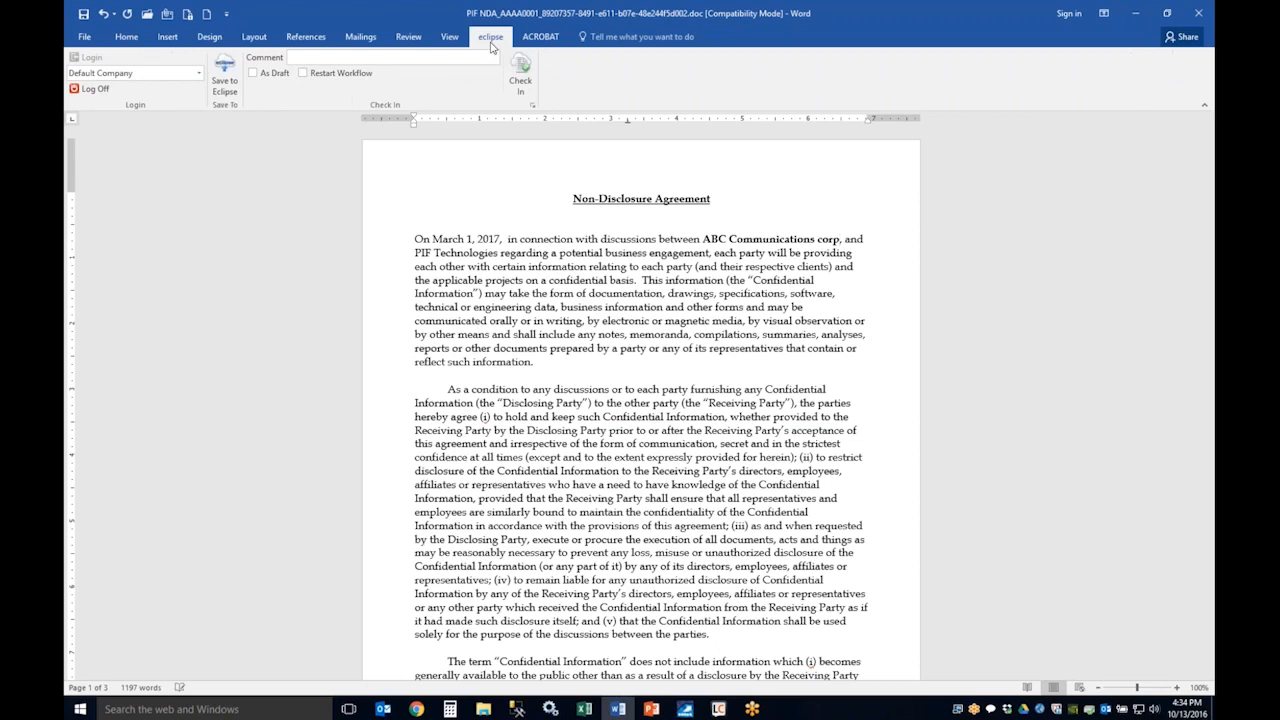
{"action": "left_click", "coordinate": [420, 58]}
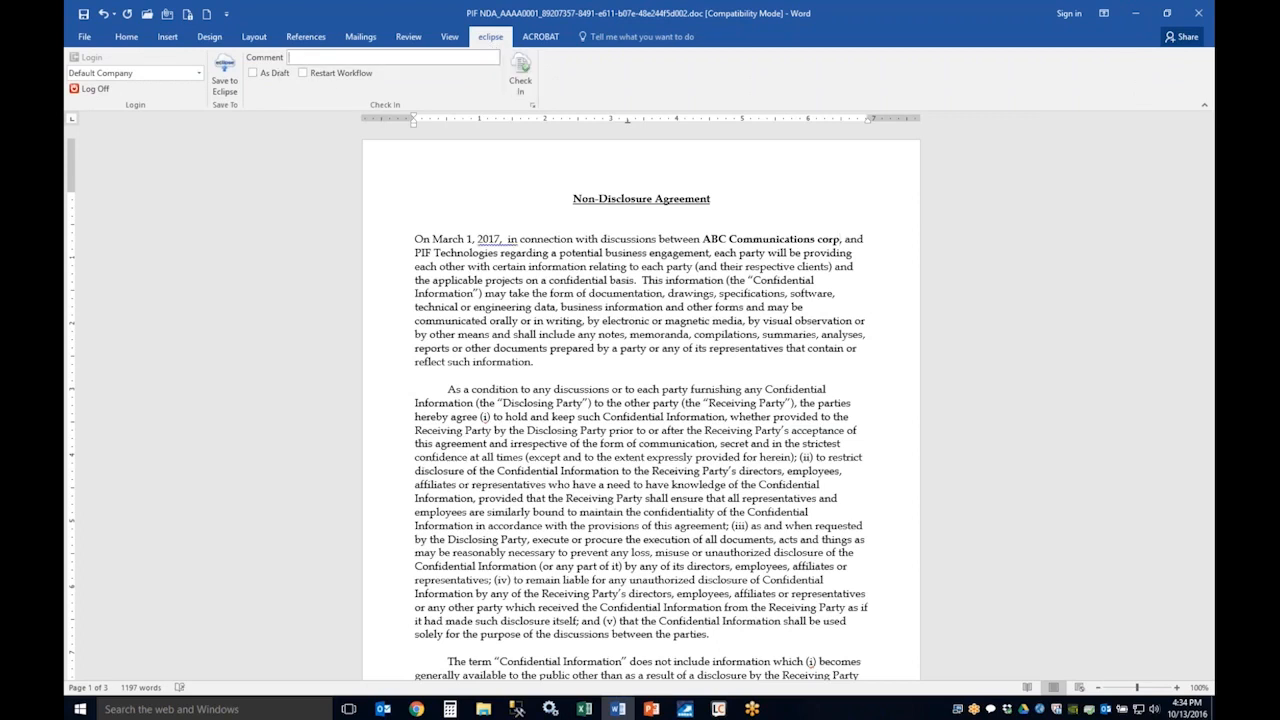
{"action": "left_click", "coordinate": [524, 75]}
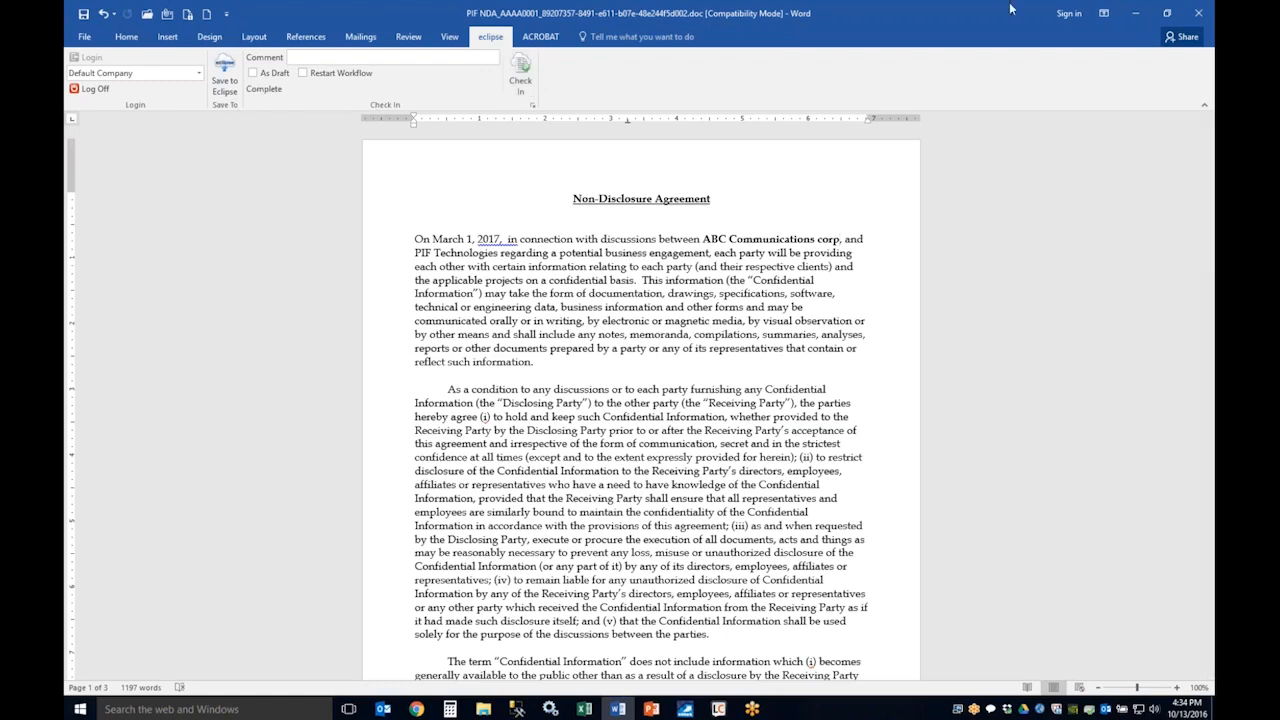
{"action": "left_click", "coordinate": [1197, 13]}
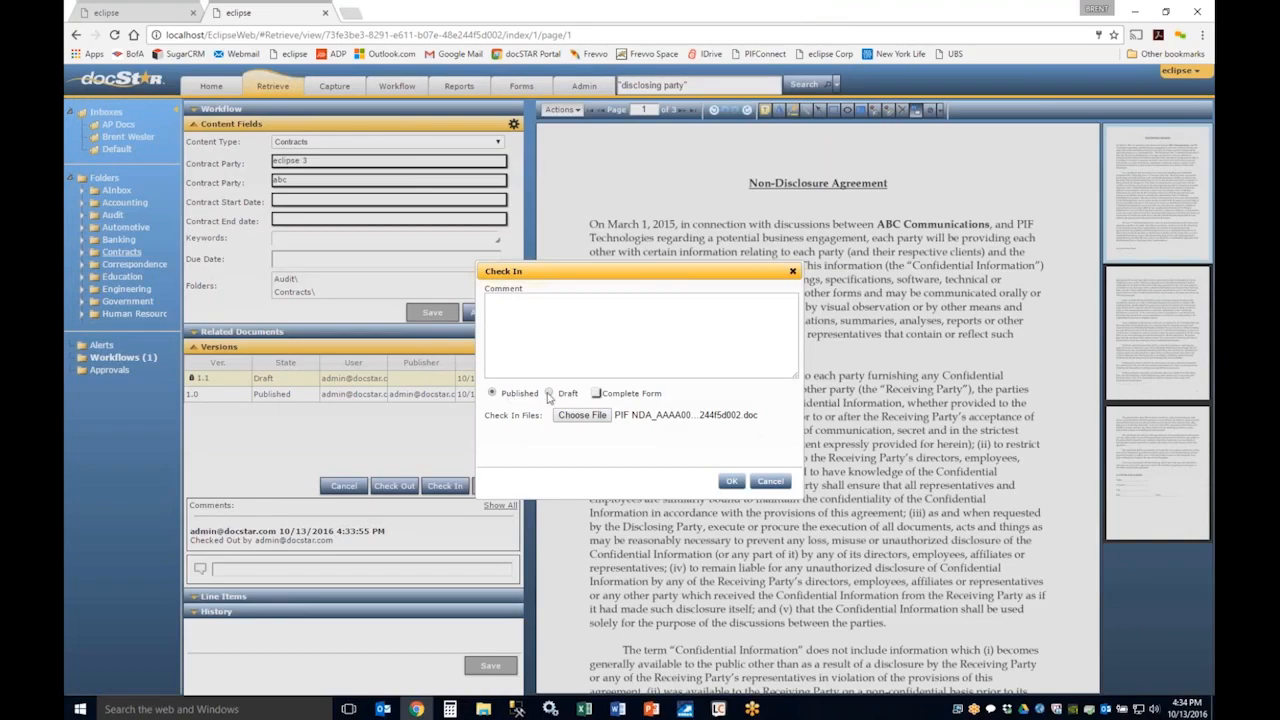
Step: Check in the chosen PIF NDA file in docSTAR as a published version, after viewing the draft option
{"action": "left_click", "coordinate": [548, 394]}
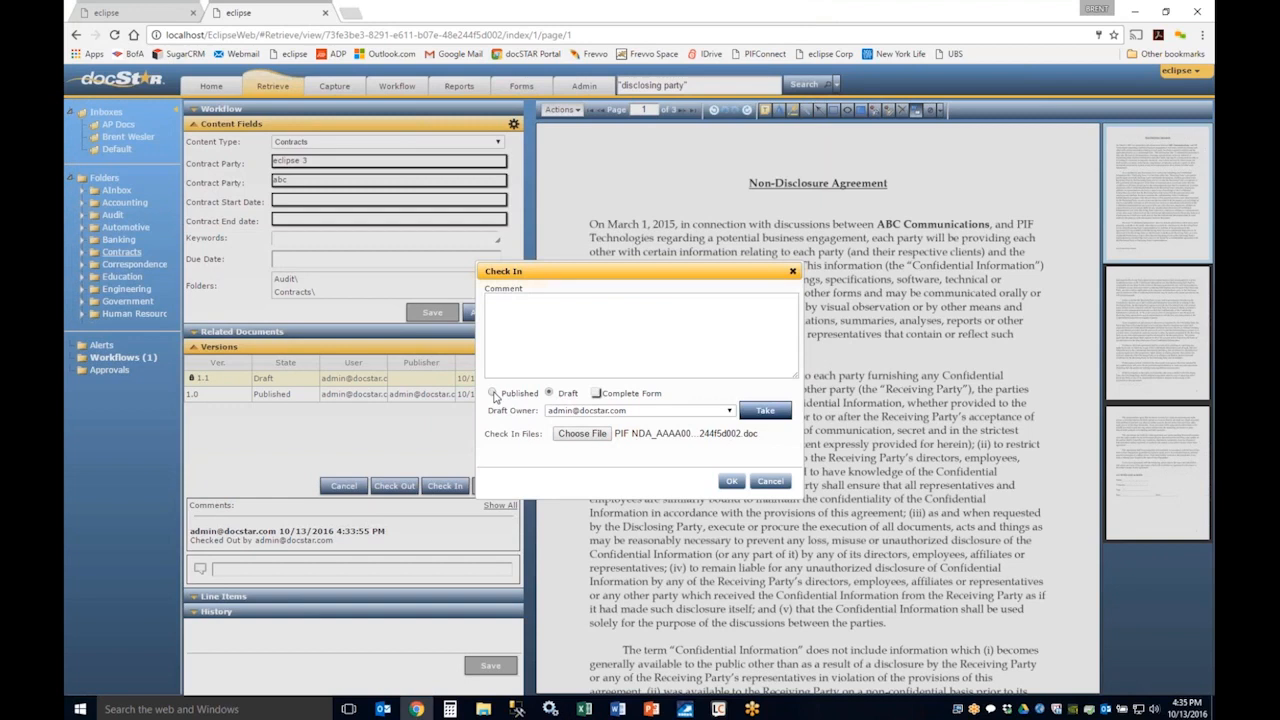
{"action": "left_click", "coordinate": [493, 394]}
{"action": "left_click", "coordinate": [731, 481]}
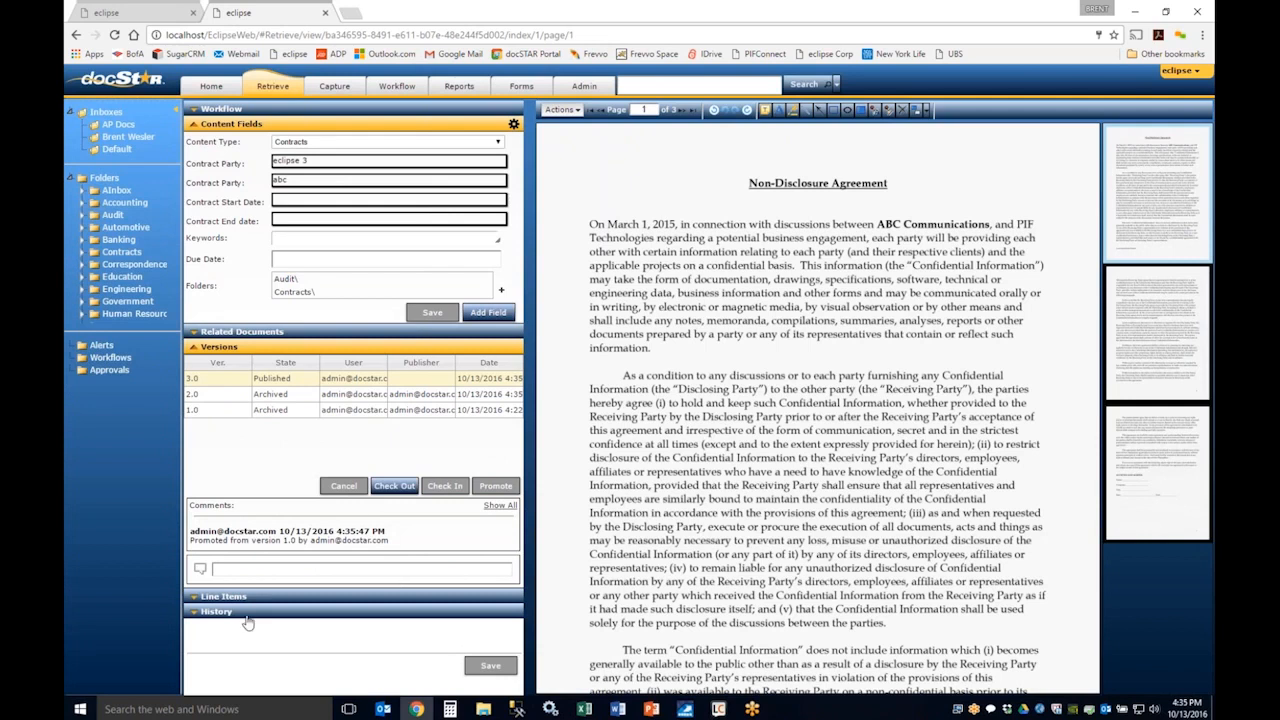
Step: Review the agreement's history entries by system, all and chat, collapsing the version list first and the history when done
{"action": "left_click", "coordinate": [198, 347]}
{"action": "left_click", "coordinate": [192, 380]}
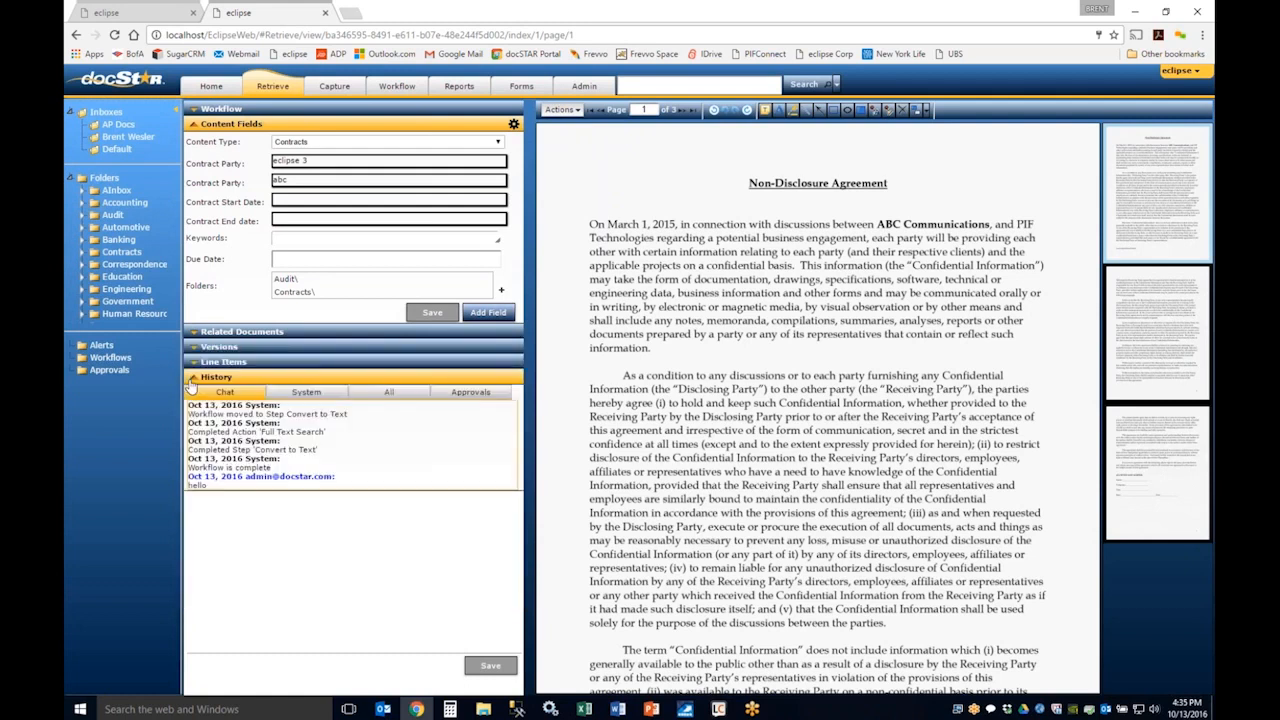
{"action": "left_click", "coordinate": [312, 395]}
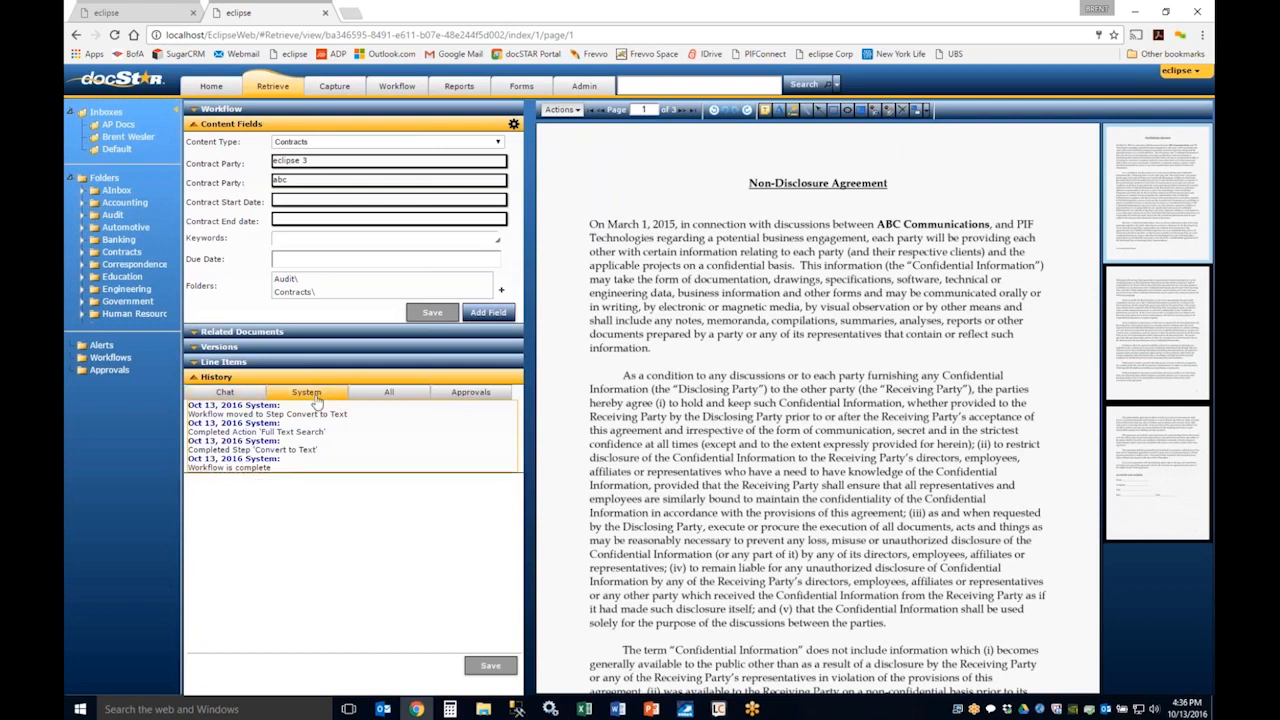
{"action": "left_click", "coordinate": [372, 397]}
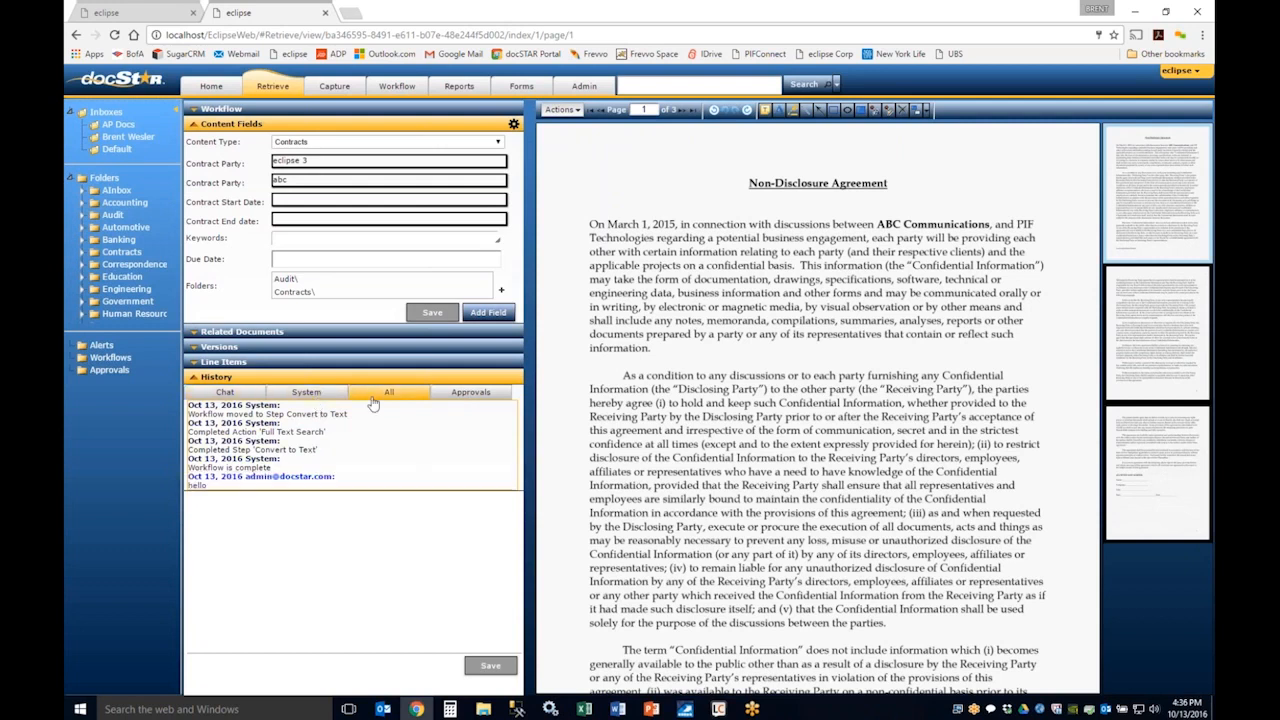
{"action": "left_click", "coordinate": [214, 394]}
{"action": "left_click", "coordinate": [194, 379]}
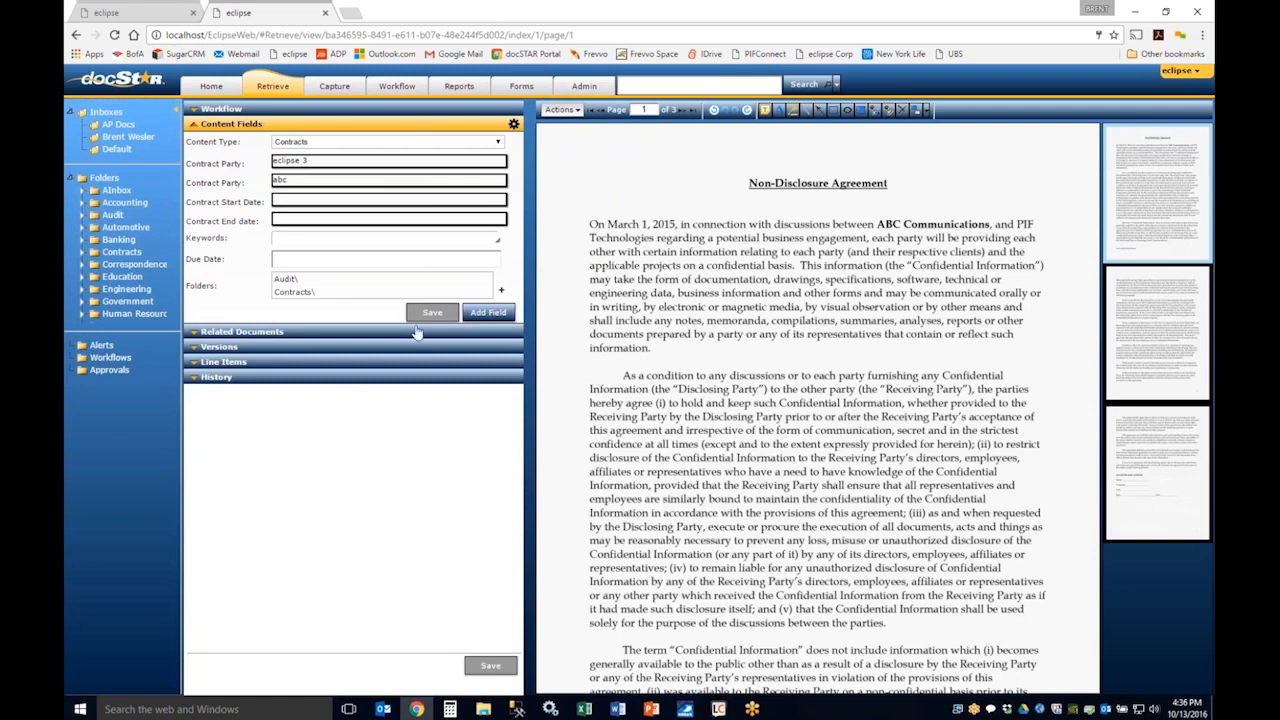
Step: Open the APInvoice.pdf work item from the workflow queue and expand its workflow details to the PO number prompt
{"action": "left_click", "coordinate": [396, 87]}
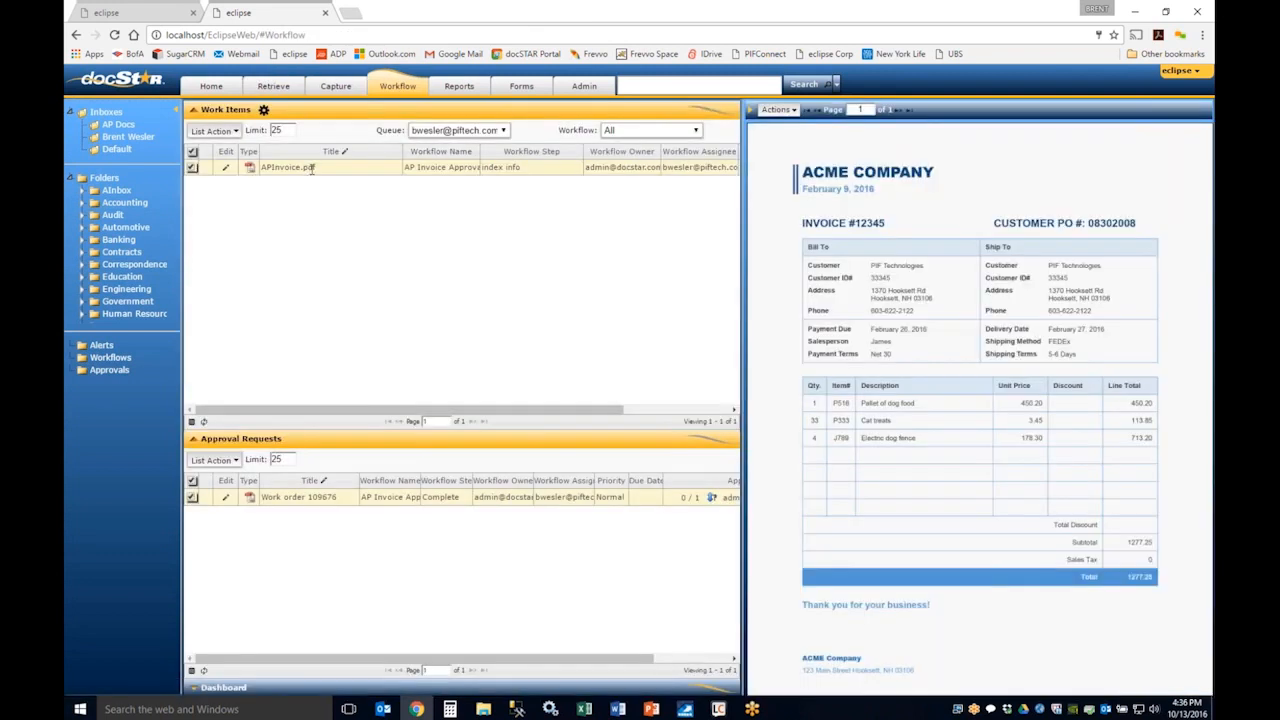
{"action": "double_click", "coordinate": [300, 167]}
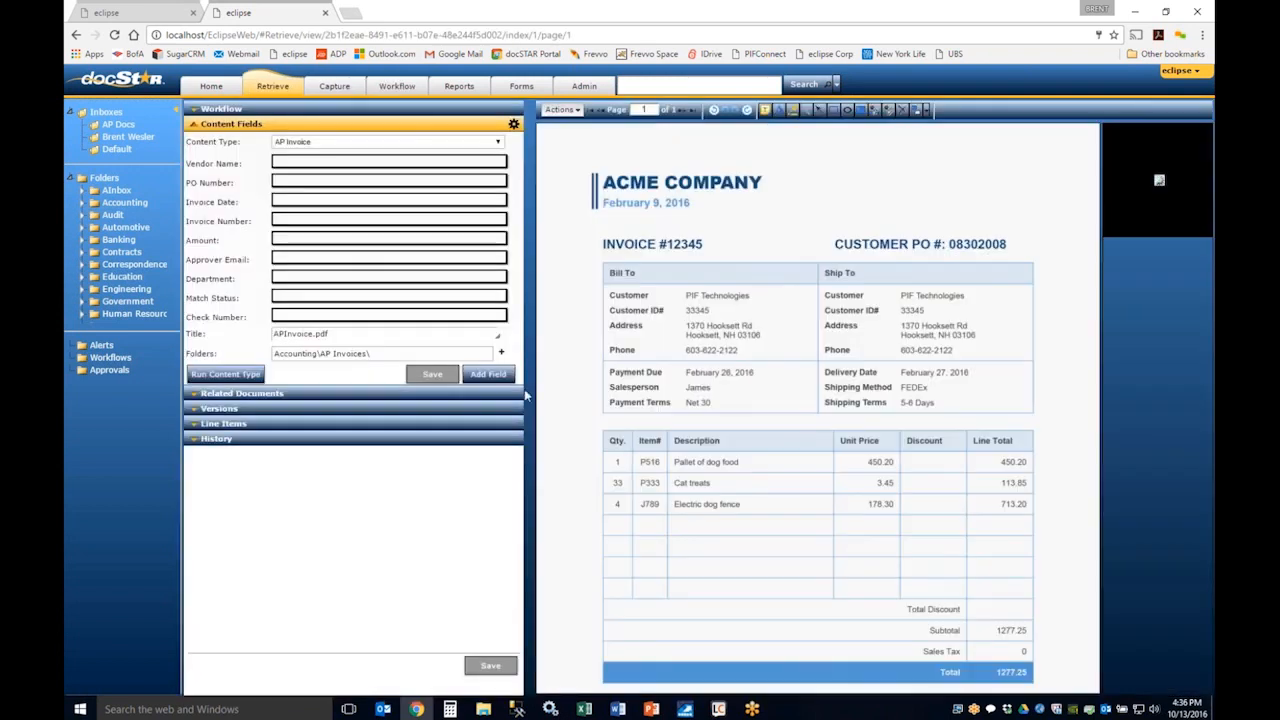
{"action": "left_click", "coordinate": [218, 109]}
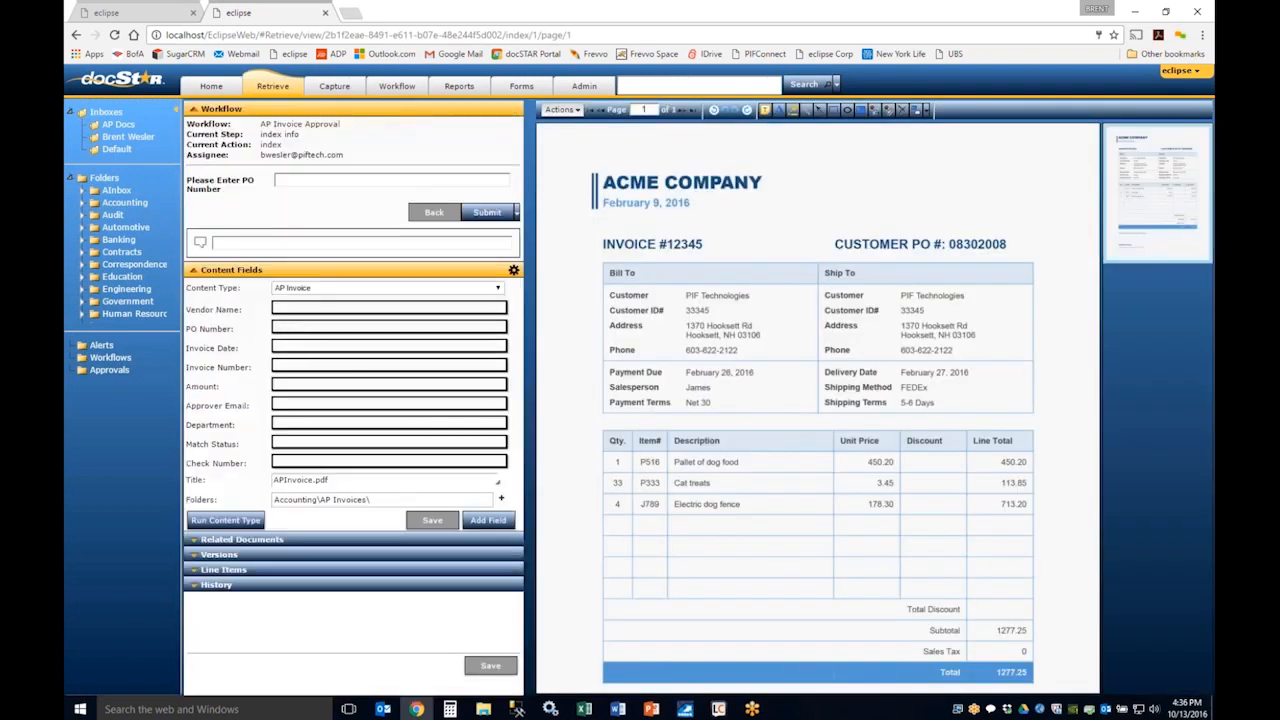
{"action": "left_click", "coordinate": [311, 180]}
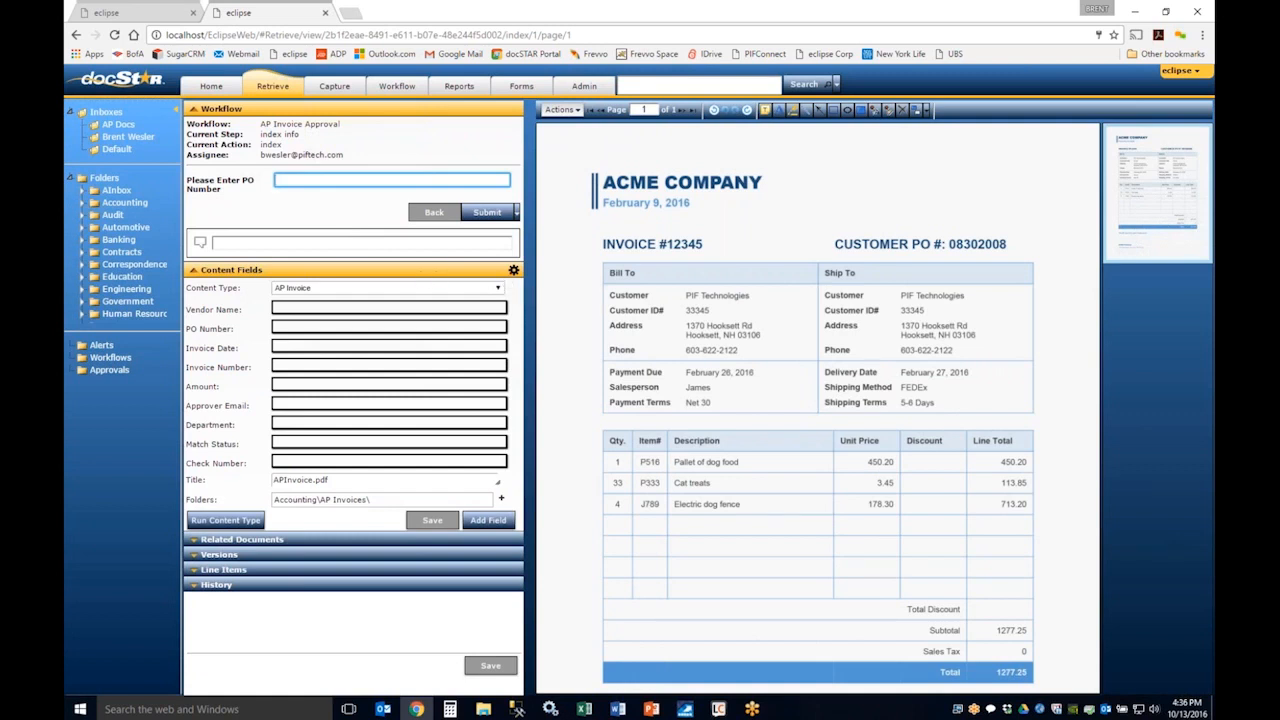
Step: Define an OCR zone for the Vendor Name field around the ACME COMPANY heading in the AP Invoice content type
{"action": "left_click", "coordinate": [513, 270]}
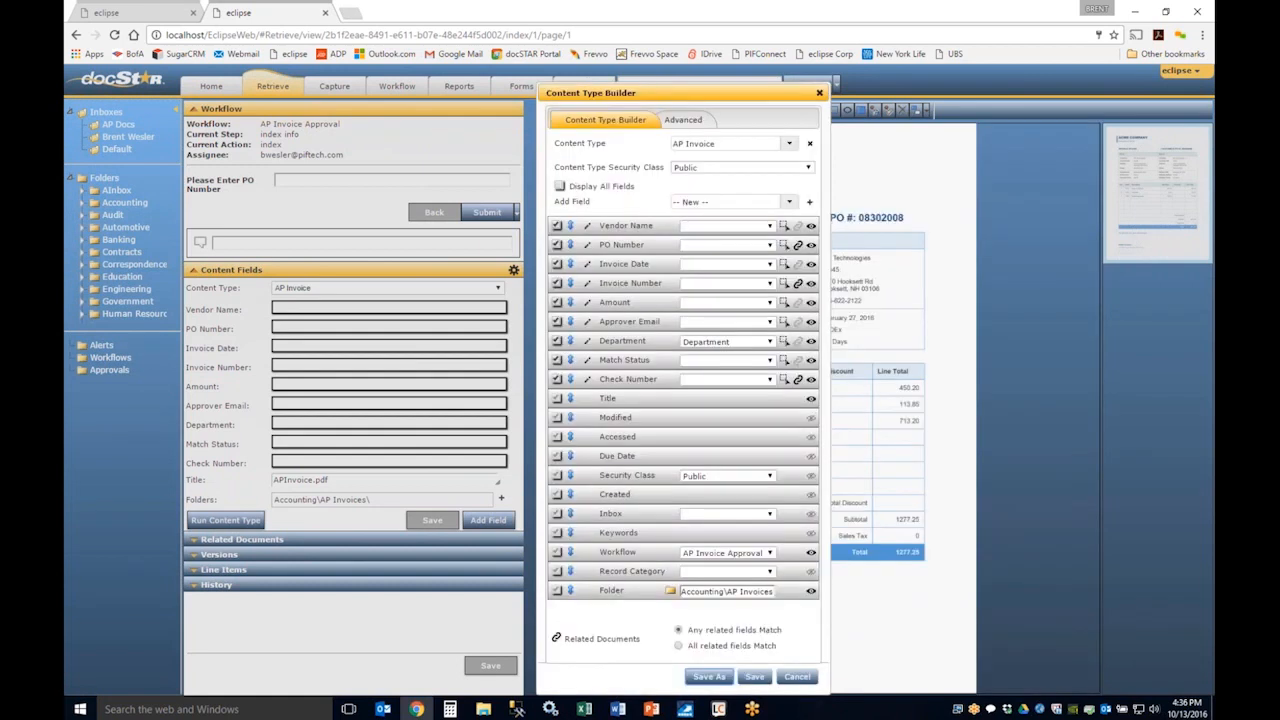
{"action": "left_click_drag", "start_coordinate": [608, 93], "coordinate": [497, 87]}
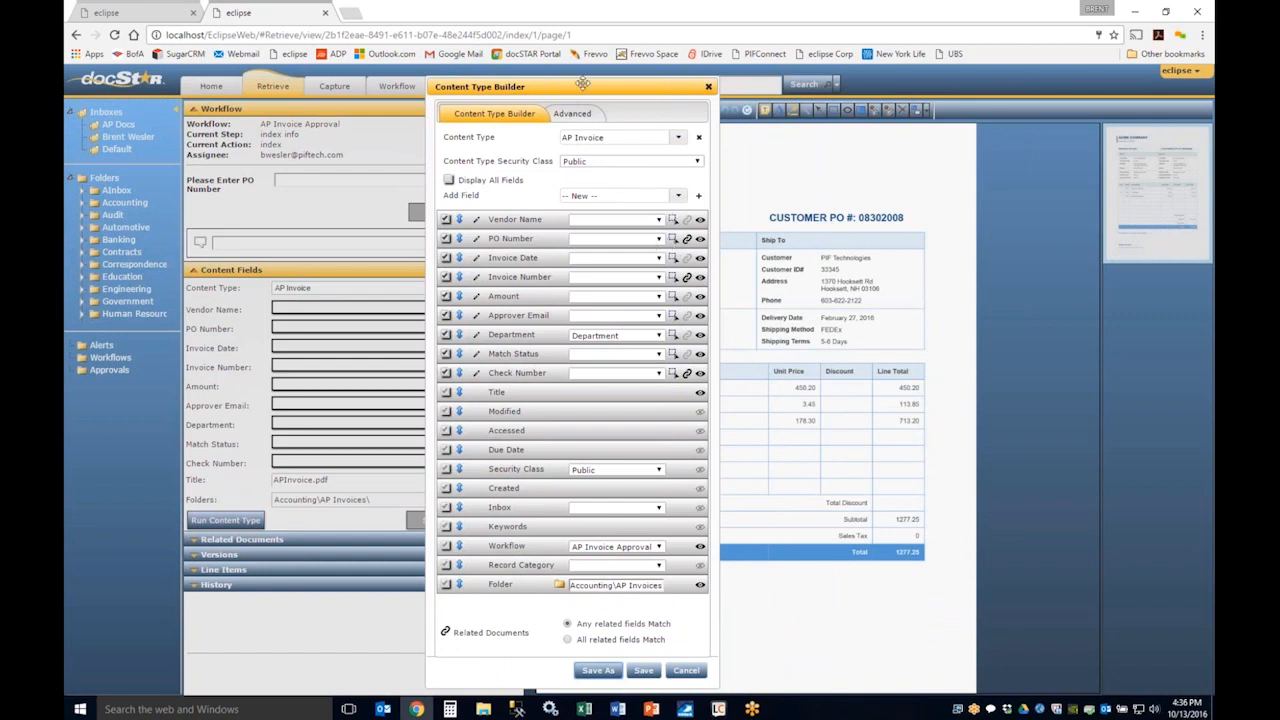
{"action": "left_click_drag", "start_coordinate": [588, 86], "coordinate": [900, 92]}
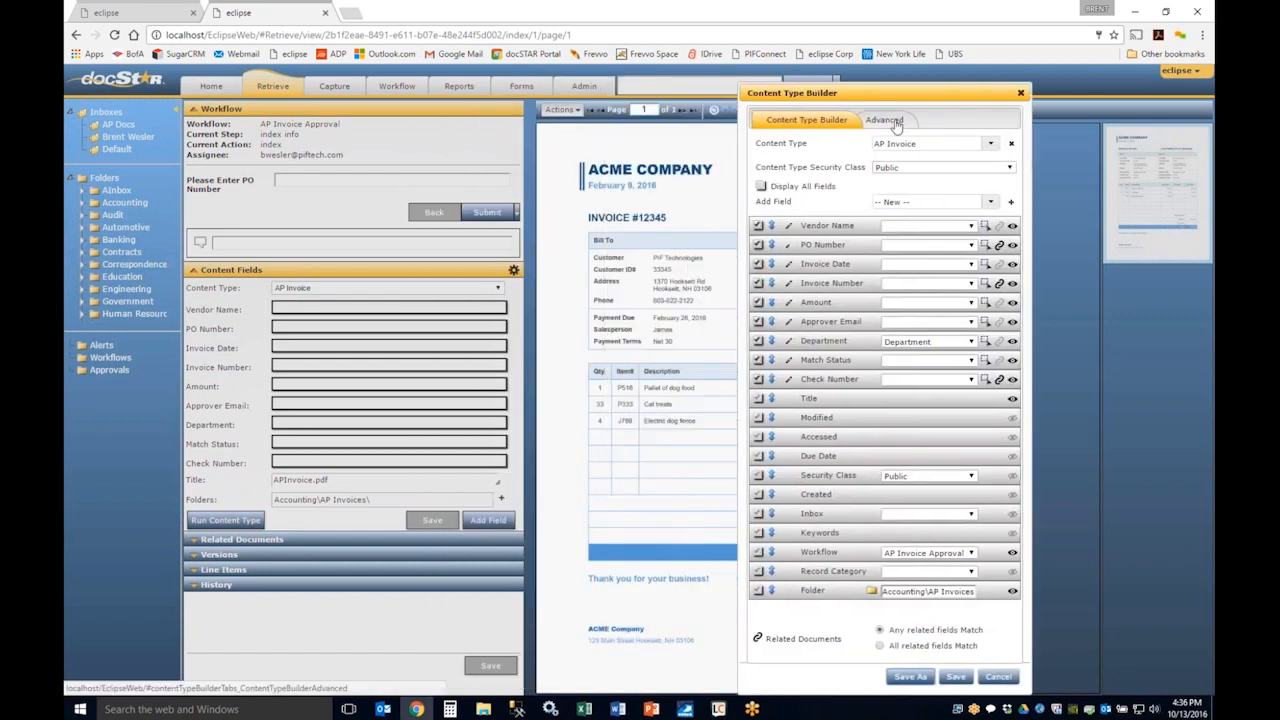
{"action": "left_click", "coordinate": [985, 228]}
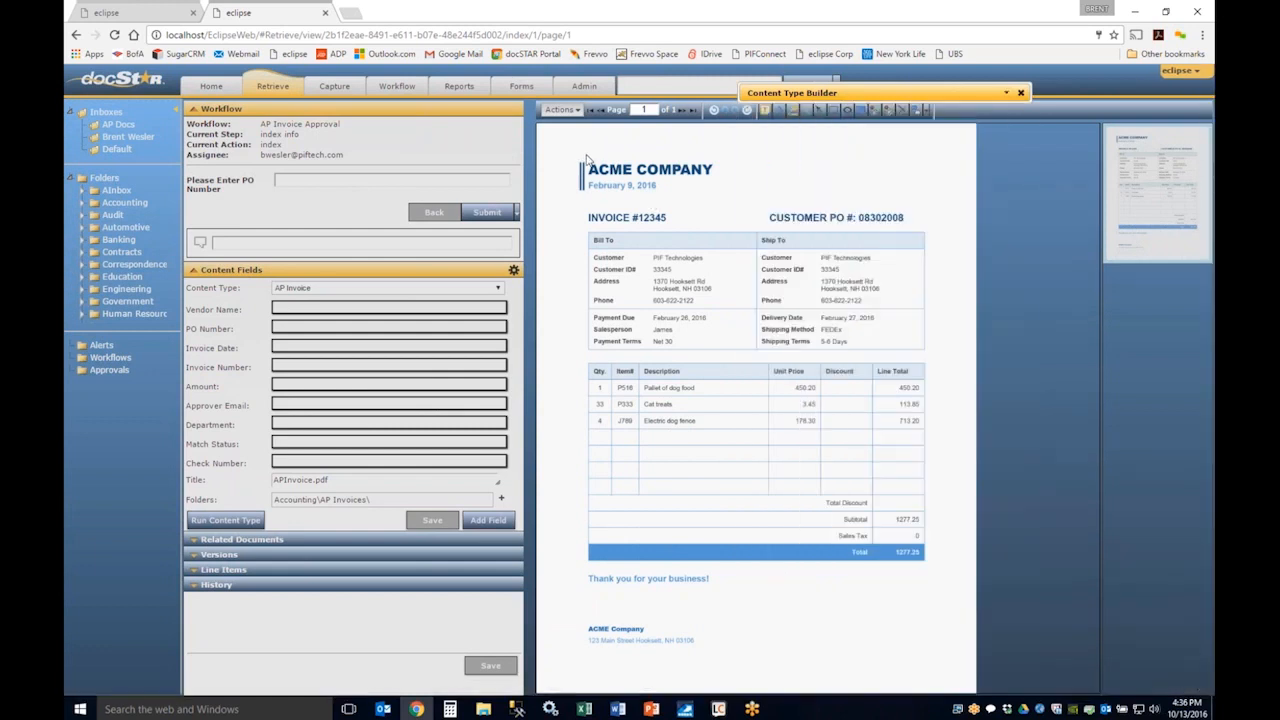
{"action": "left_click_drag", "start_coordinate": [588, 160], "coordinate": [724, 186]}
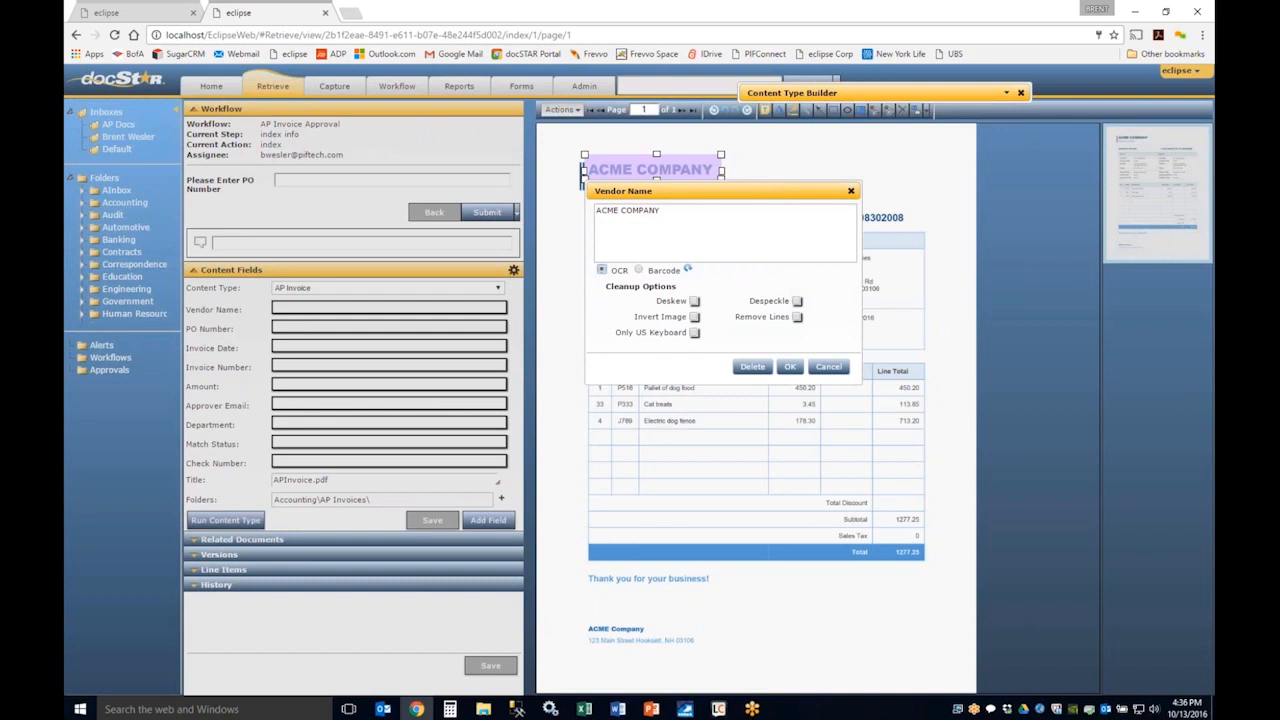
{"action": "left_click_drag", "start_coordinate": [681, 191], "coordinate": [719, 234]}
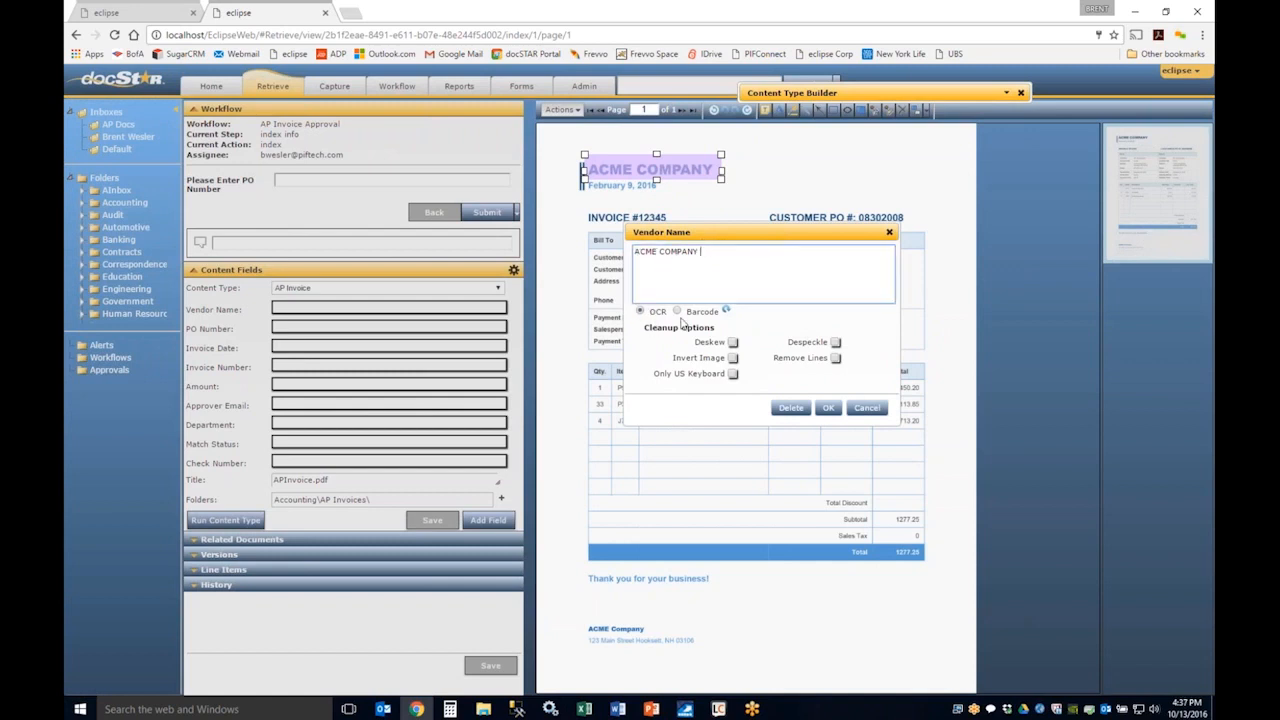
{"action": "left_click", "coordinate": [828, 407]}
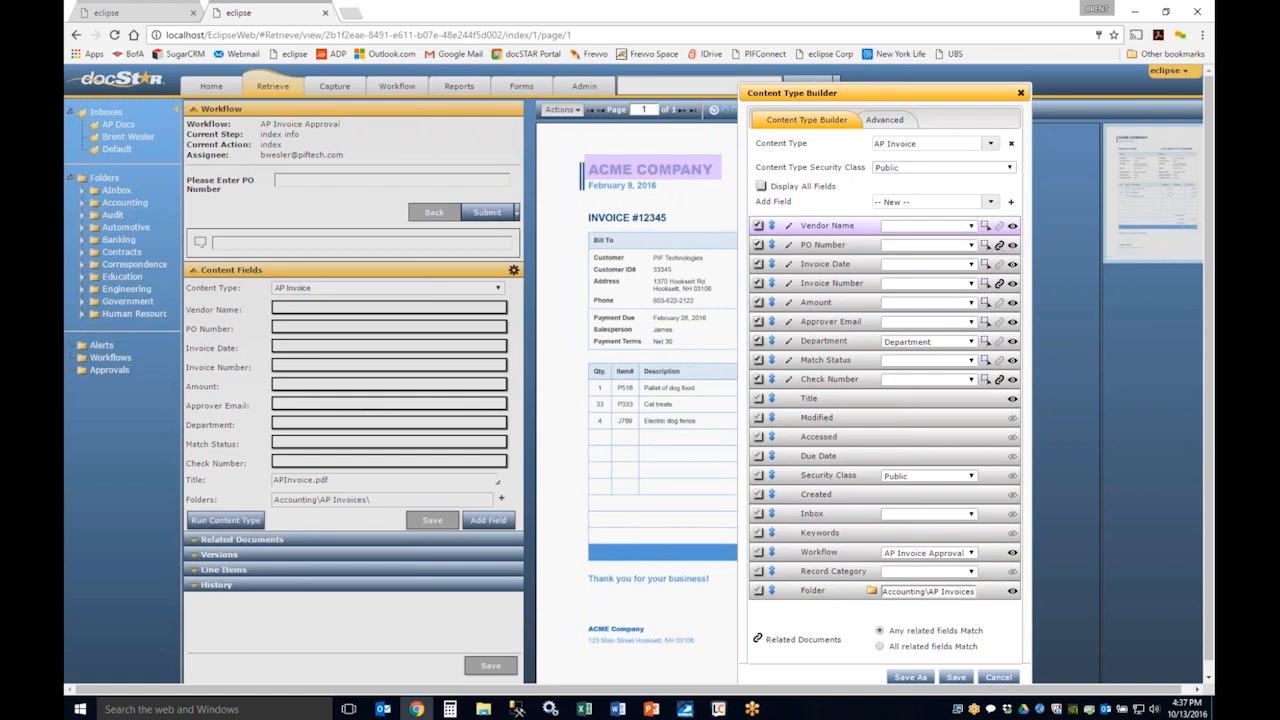
Step: Delete the Vendor Name OCR zone and save the AP Invoice content type
{"action": "scroll", "coordinate": [574, 118], "scroll_direction": "down", "scroll_amount": 1}
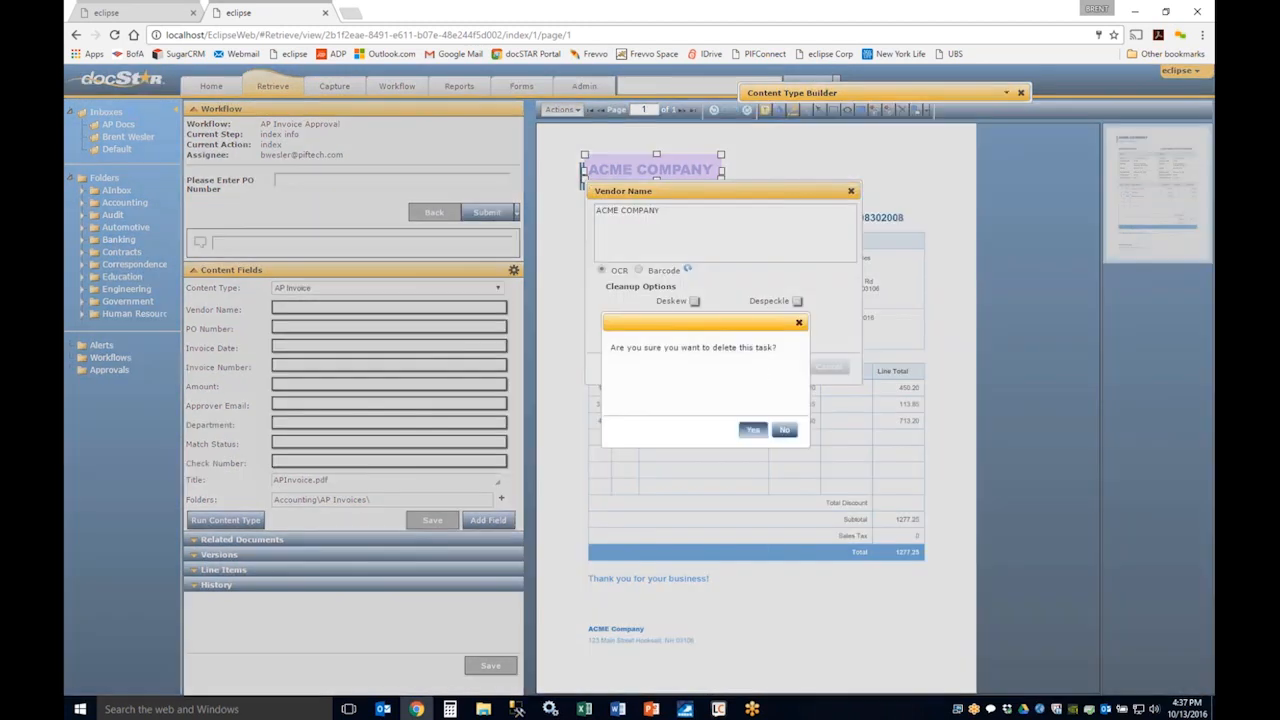
{"action": "left_click", "coordinate": [752, 429]}
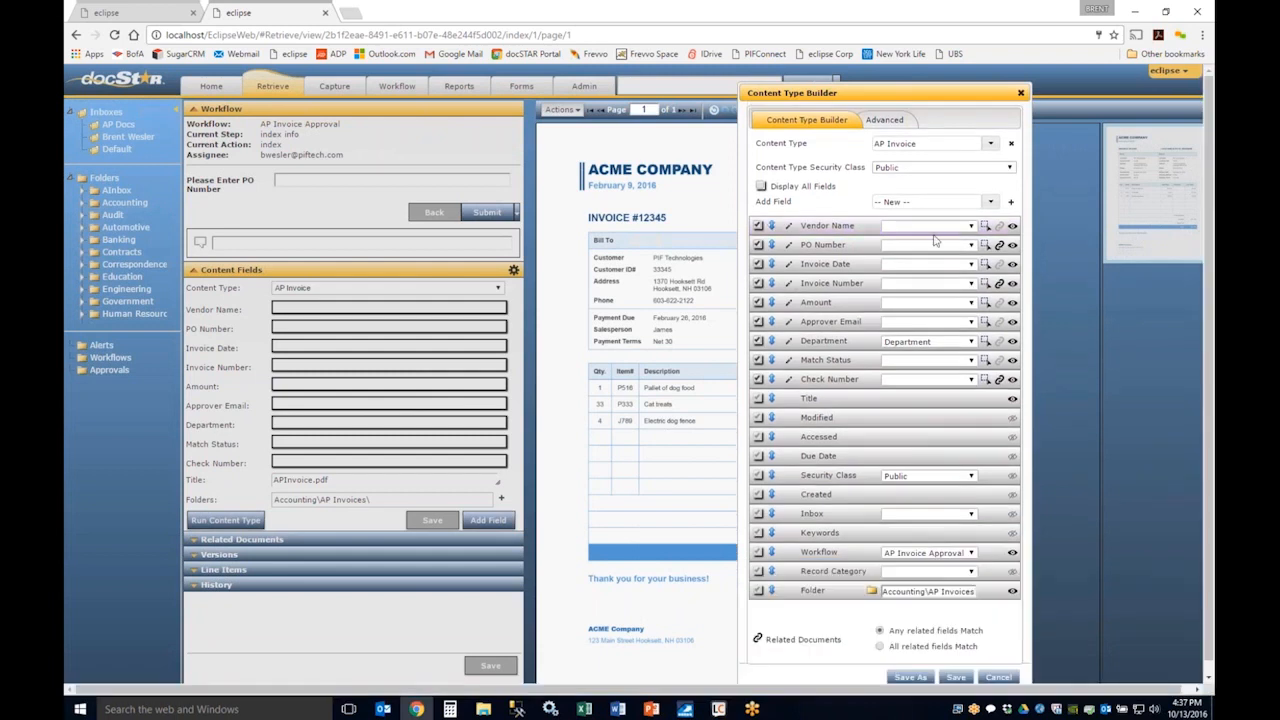
{"action": "left_click", "coordinate": [955, 677]}
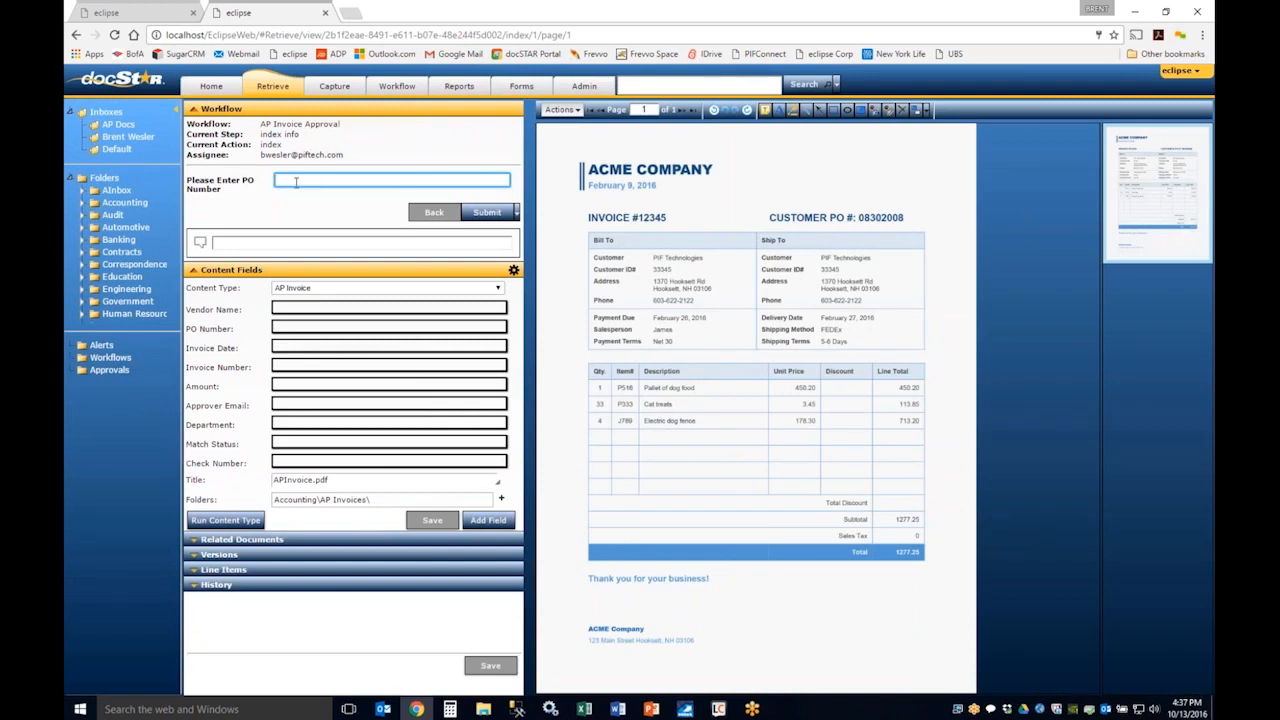
Step: Enter the invoice's PO number in the AP Invoice Approval workflow and submit it for matching
{"action": "type", "text": "02008"}
{"action": "left_click", "coordinate": [485, 213]}
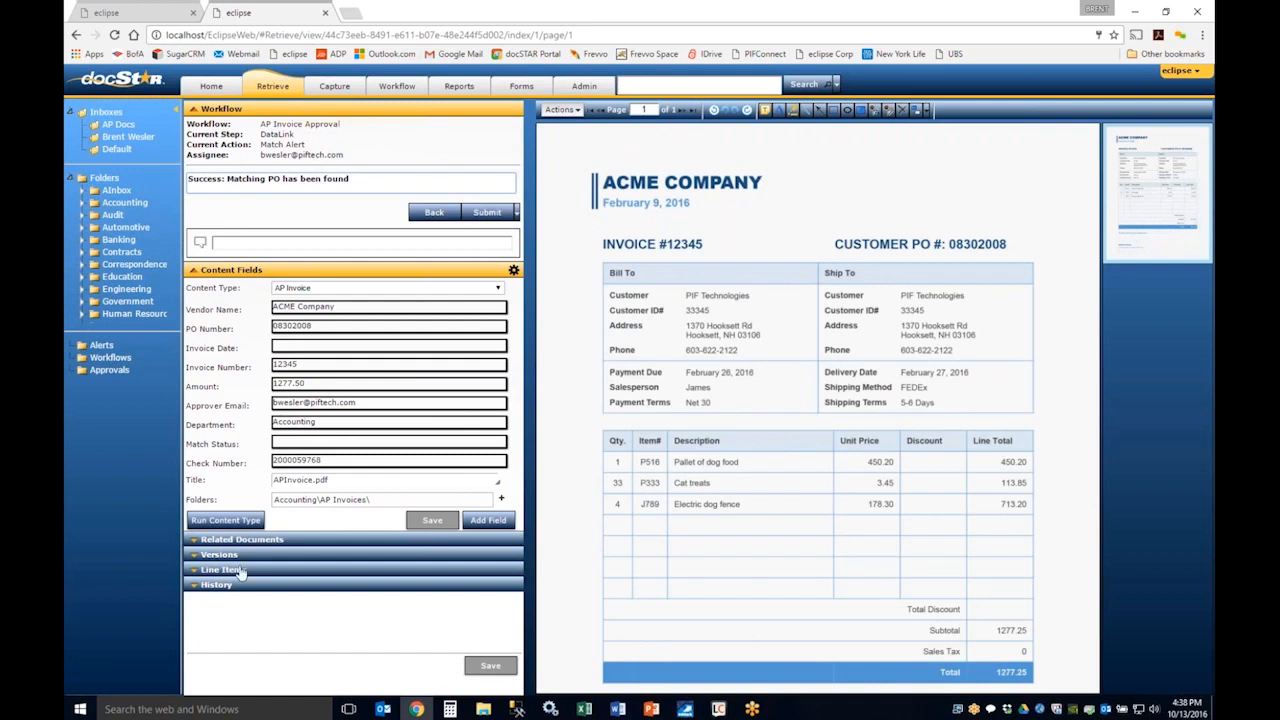
Step: Move the Line Items section above Related Documents and add the AP Invoice Line Items table, collapsing the workflow details
{"action": "left_click_drag", "start_coordinate": [236, 571], "coordinate": [236, 545]}
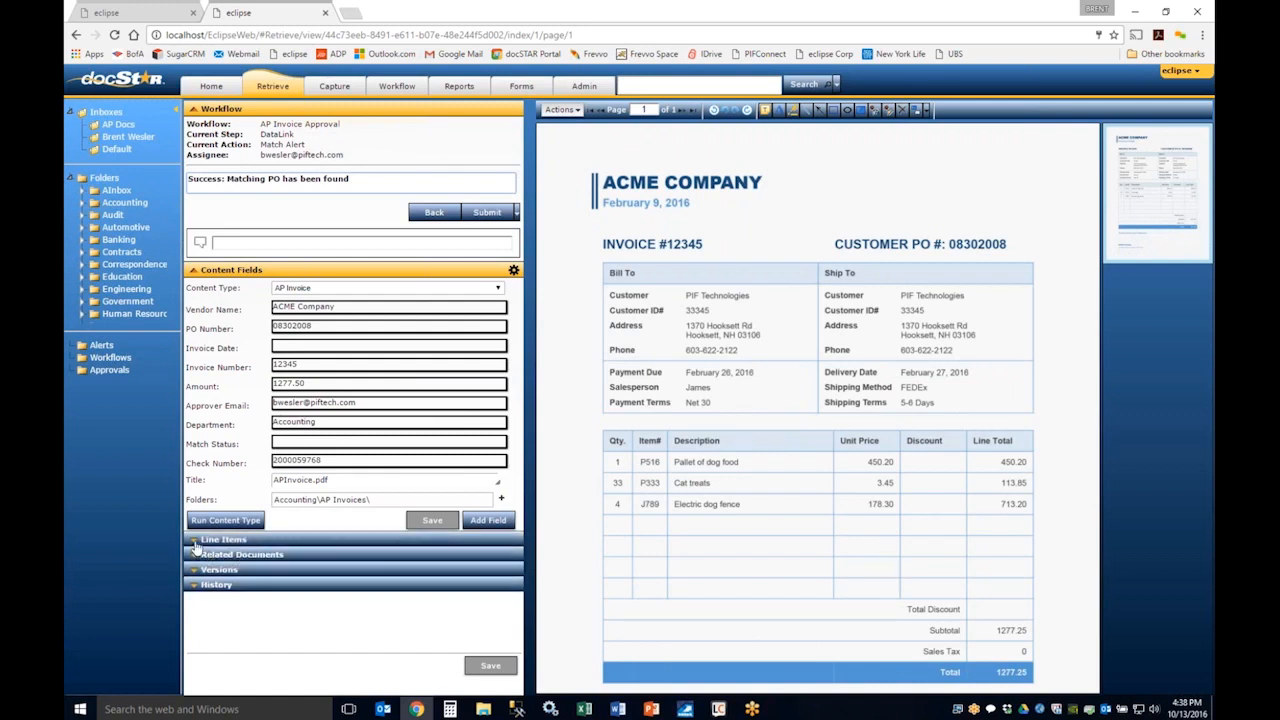
{"action": "left_click", "coordinate": [201, 542]}
{"action": "left_click", "coordinate": [432, 567]}
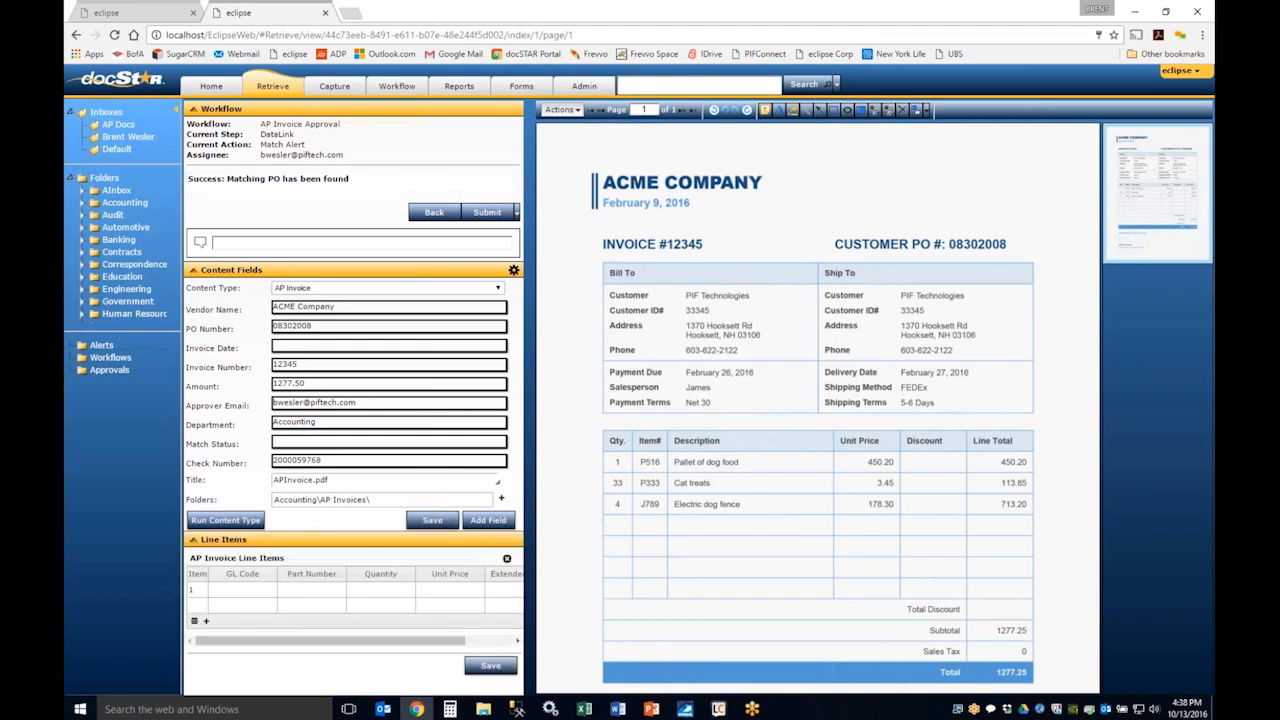
{"action": "left_click", "coordinate": [195, 110]}
Step: Fill the first line item with GL code 100-Accounting, part number 12345 and quantity 1, and add two blank lines
{"action": "left_click", "coordinate": [256, 446]}
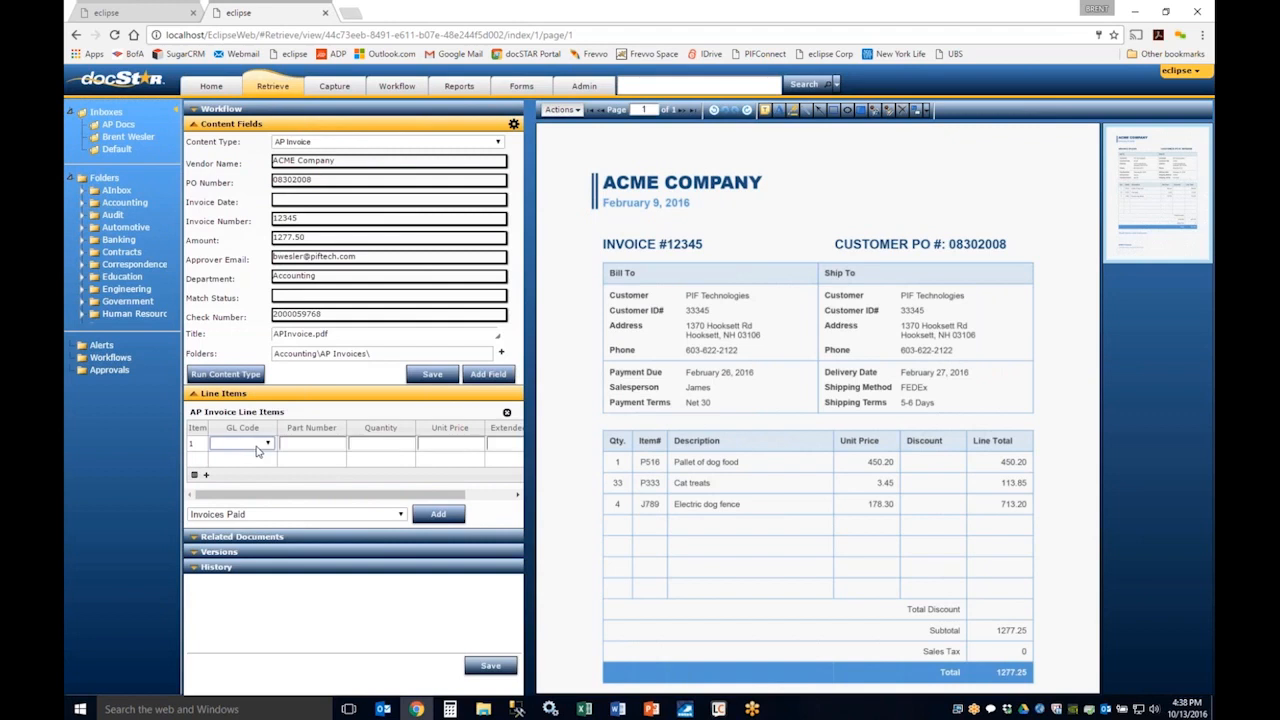
{"action": "left_click", "coordinate": [260, 446]}
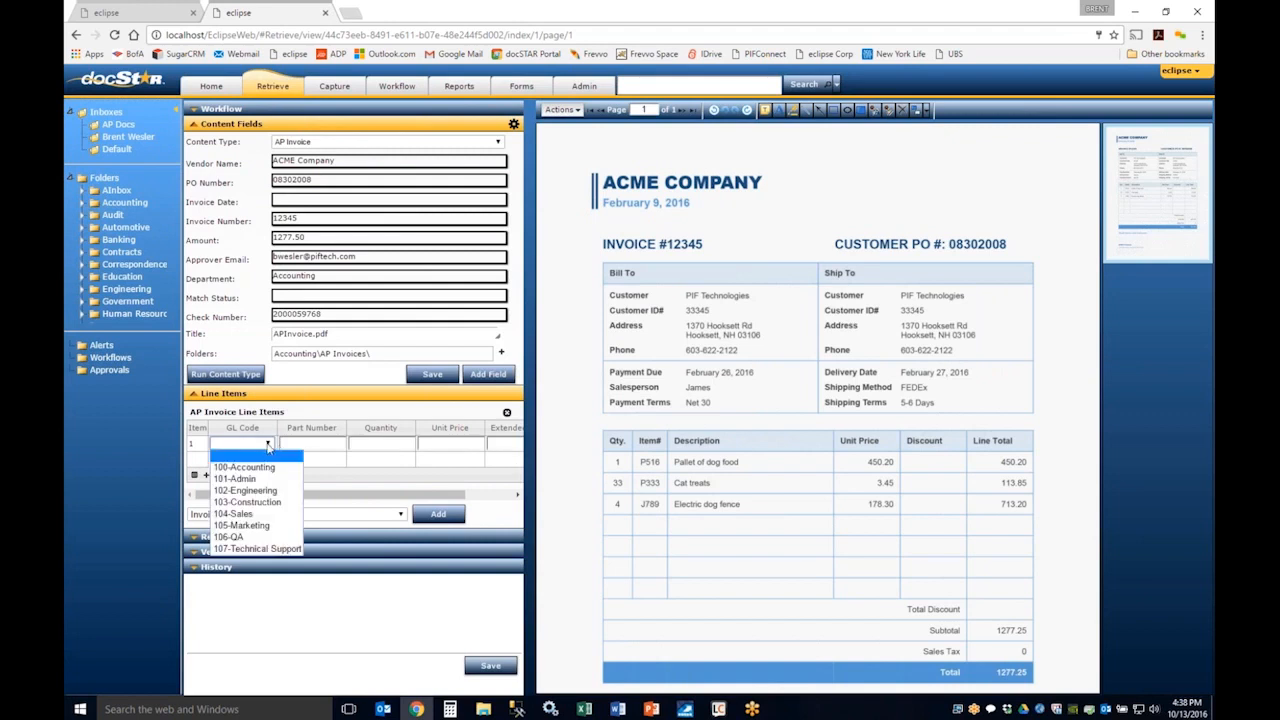
{"action": "left_click", "coordinate": [262, 466]}
{"action": "left_click", "coordinate": [300, 443]}
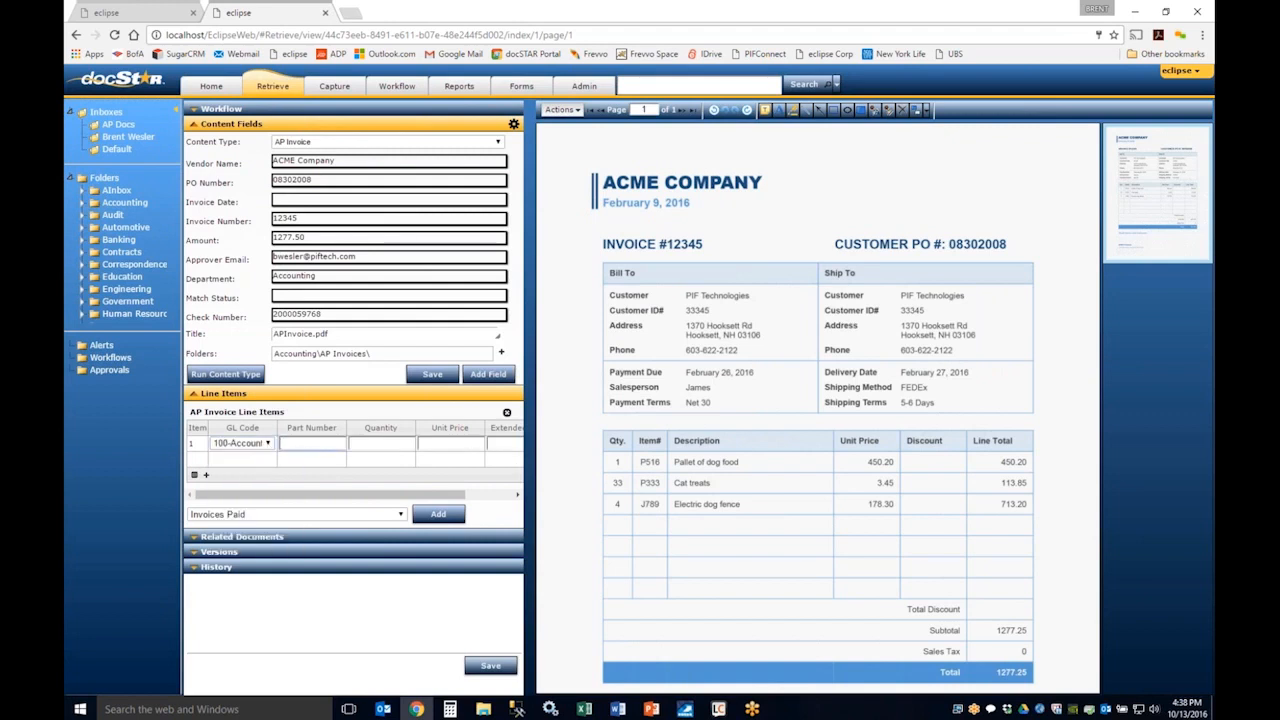
{"action": "type", "text": "12345"}
{"action": "left_click", "coordinate": [380, 442]}
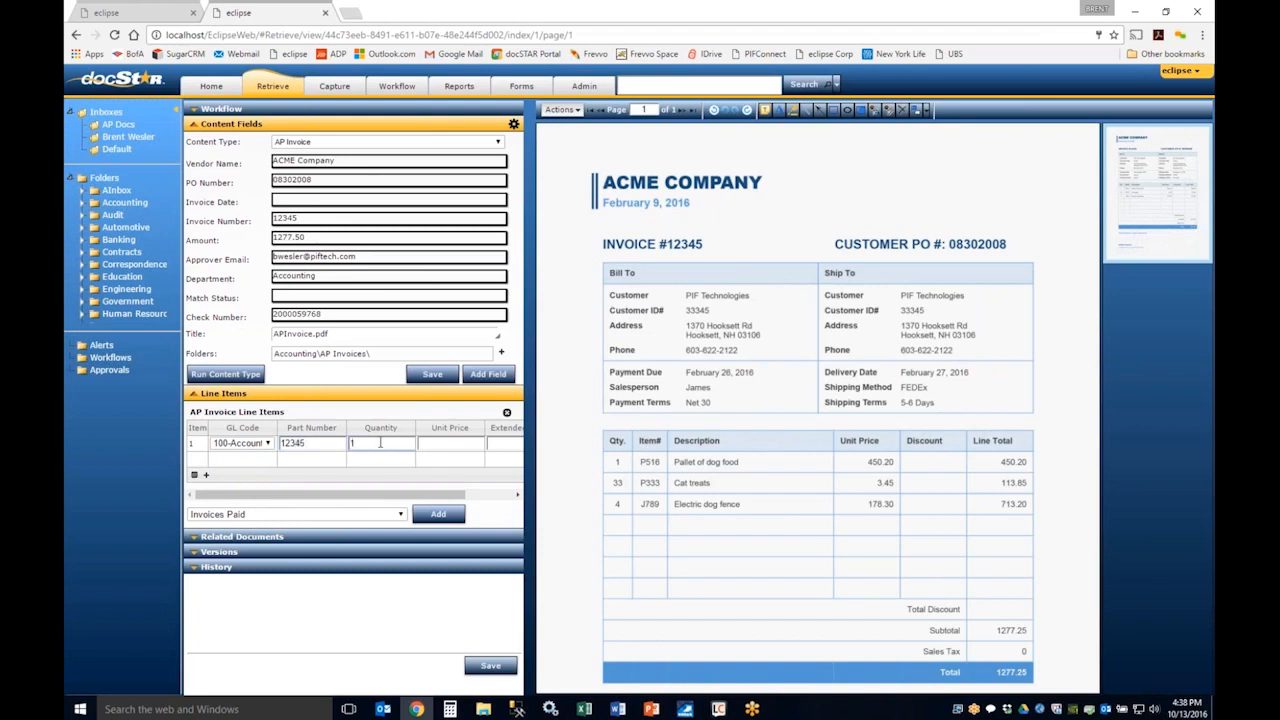
{"action": "key", "text": "Tab"}
{"action": "key", "text": "Tab"}
{"action": "left_click", "coordinate": [206, 474]}
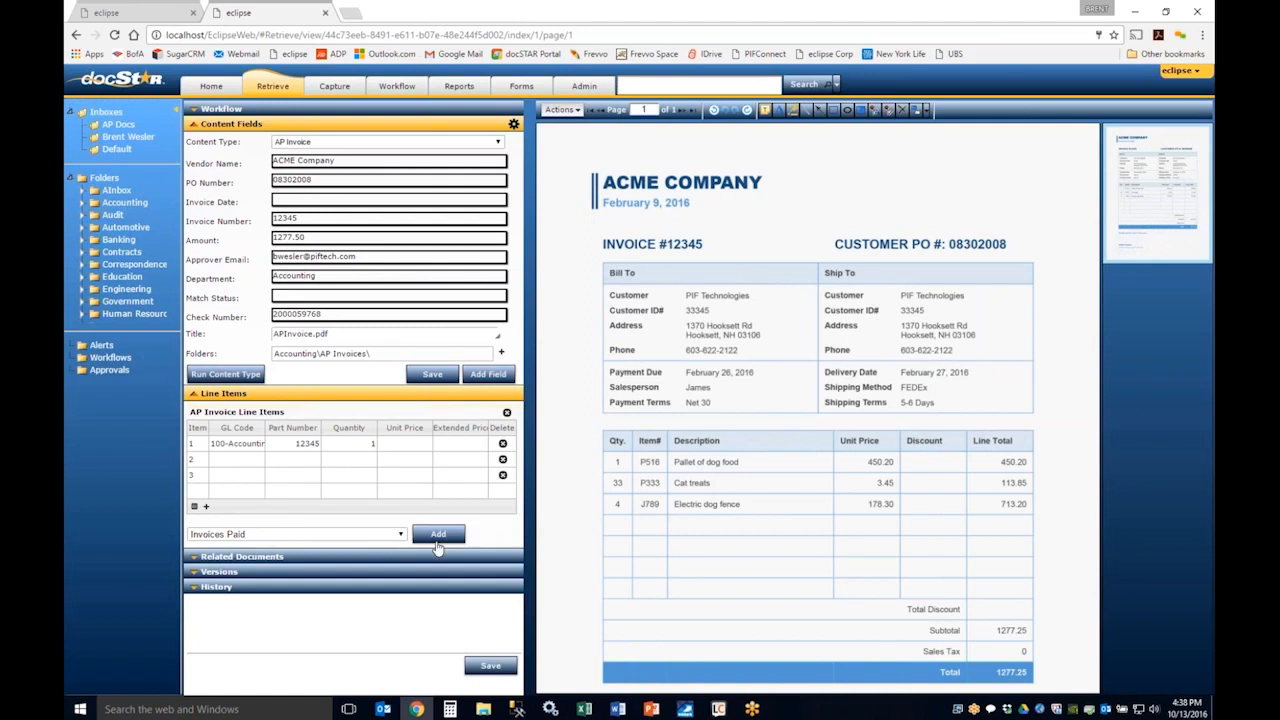
Step: Add an Invoices Paid table to the invoice's line items, and remove that table again
{"action": "left_click", "coordinate": [438, 536]}
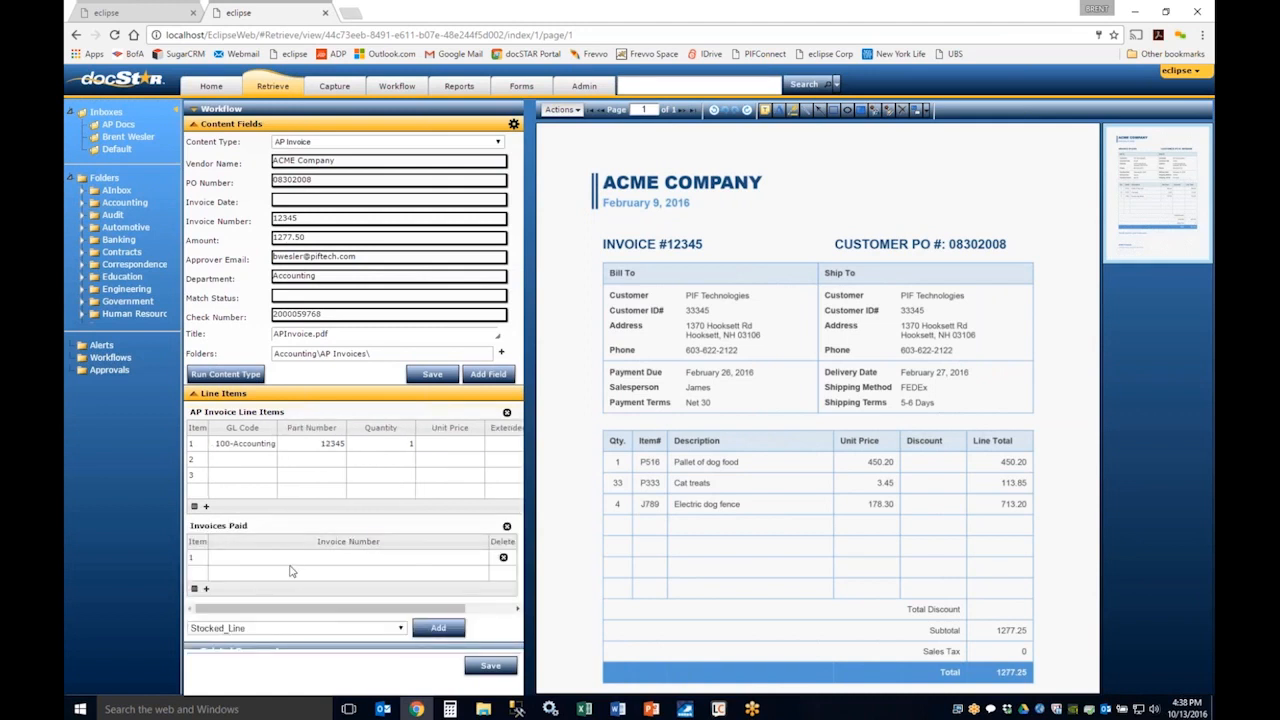
{"action": "left_click", "coordinate": [507, 527]}
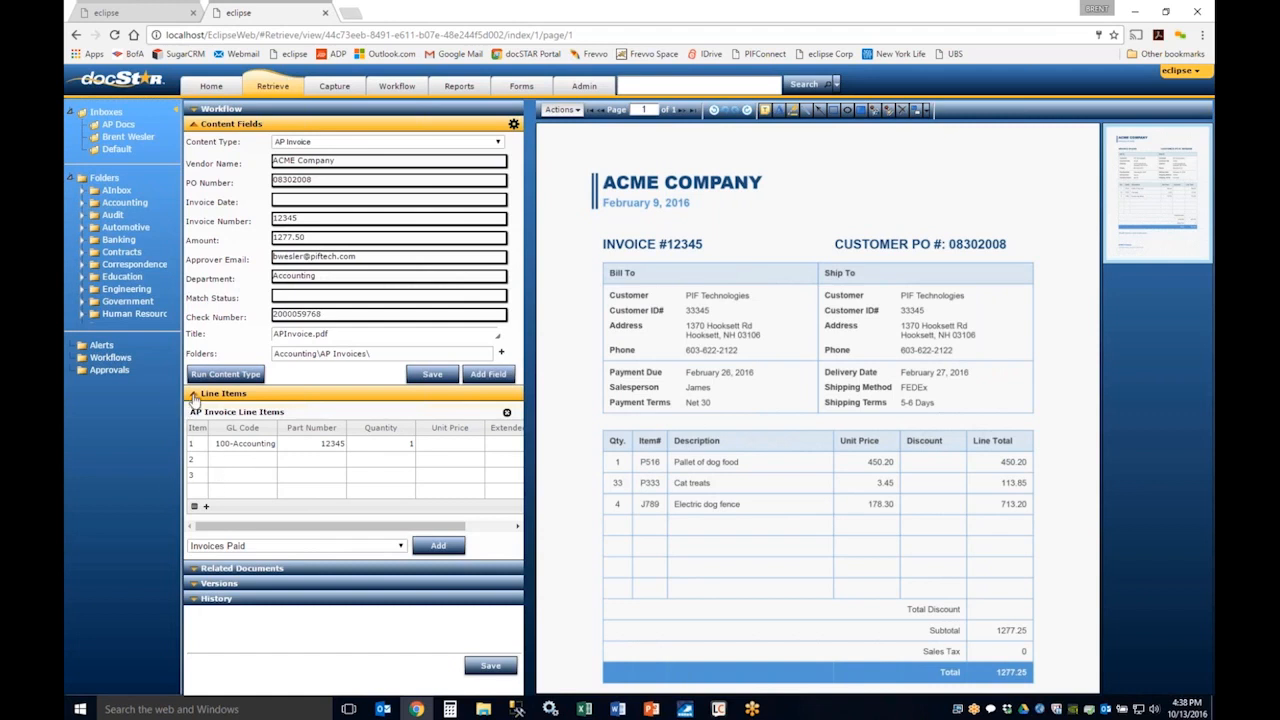
{"action": "left_click", "coordinate": [195, 508]}
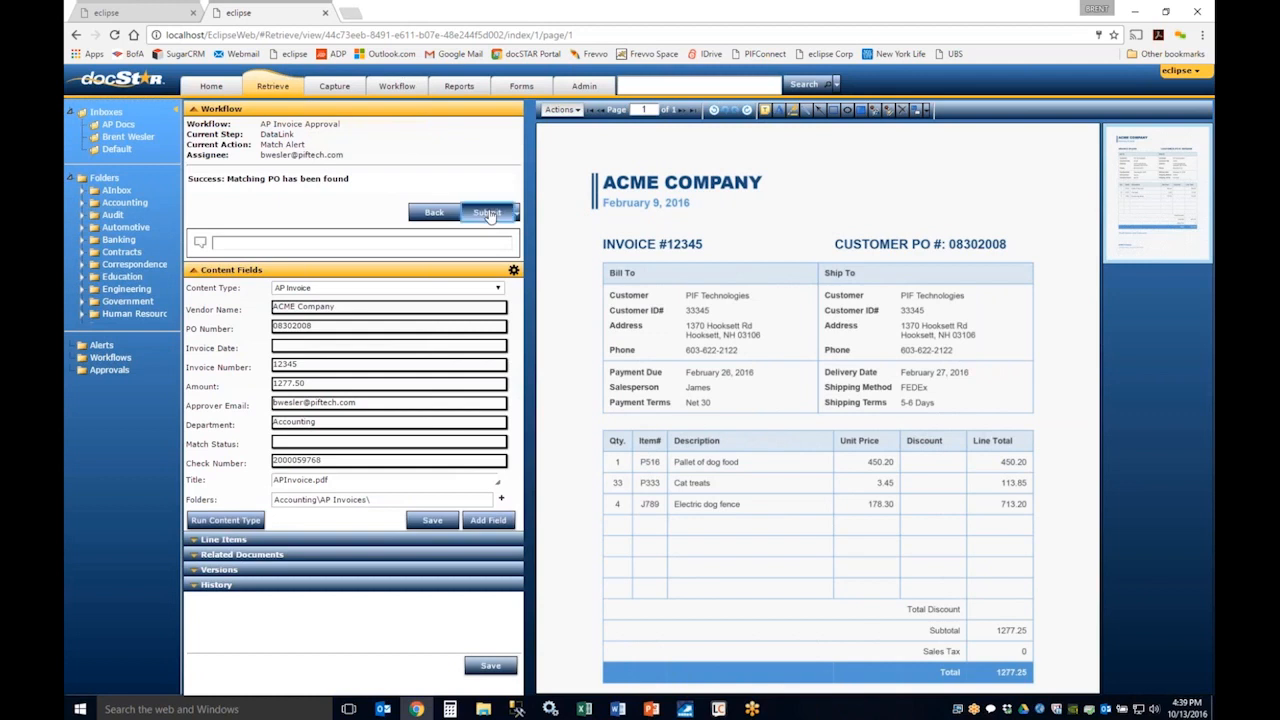
Step: Submit the matched invoice to the Request Approval step and reopen APInvoice.pdf from the work items list
{"action": "left_click", "coordinate": [487, 213]}
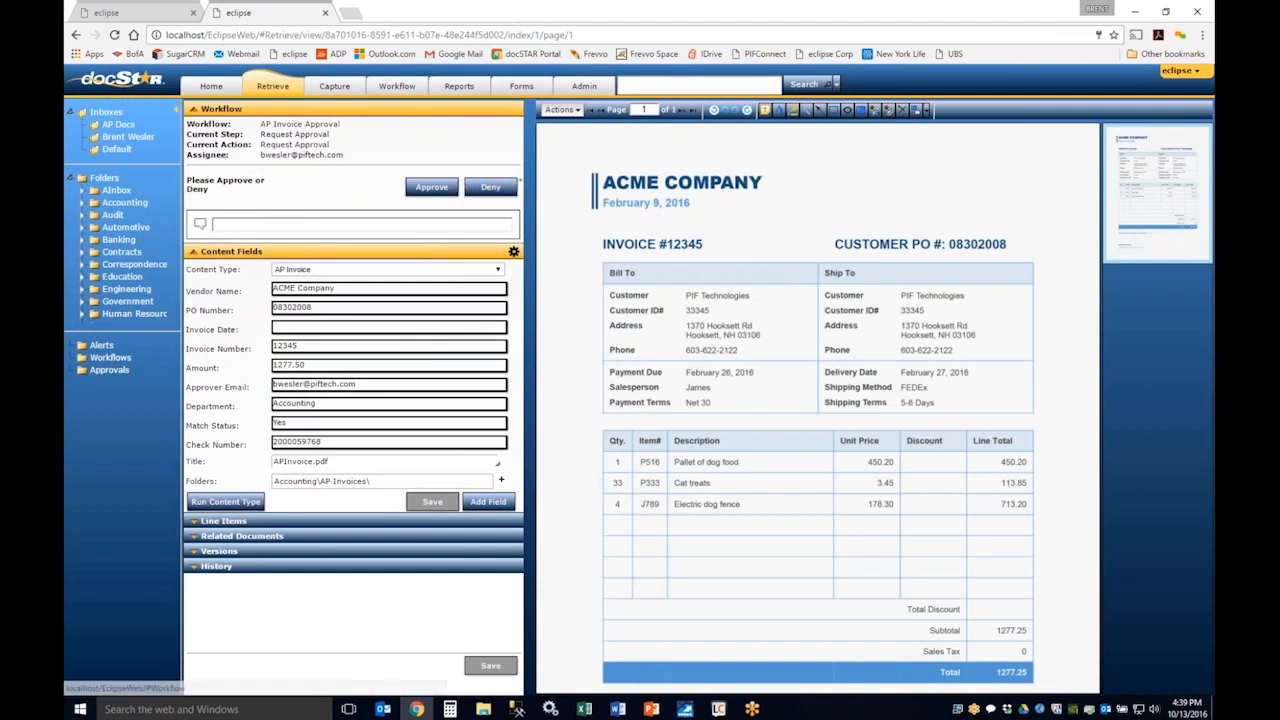
{"action": "left_click", "coordinate": [397, 86]}
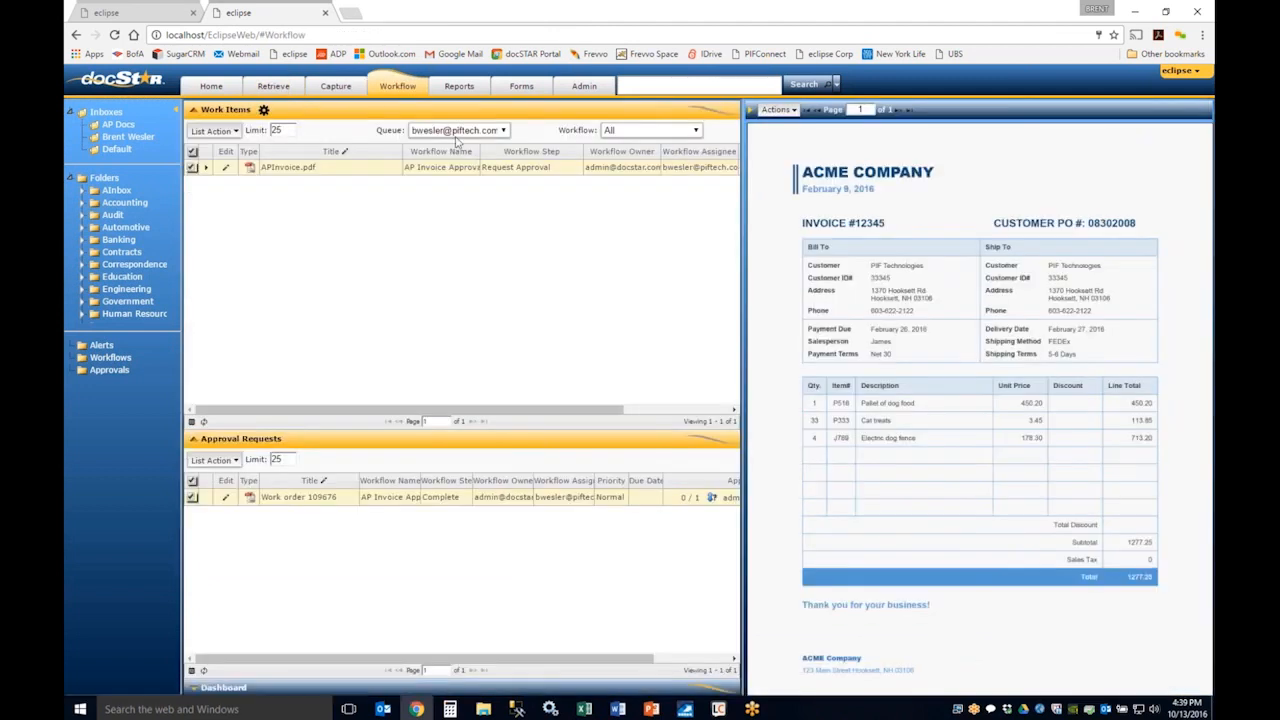
{"action": "double_click", "coordinate": [375, 170]}
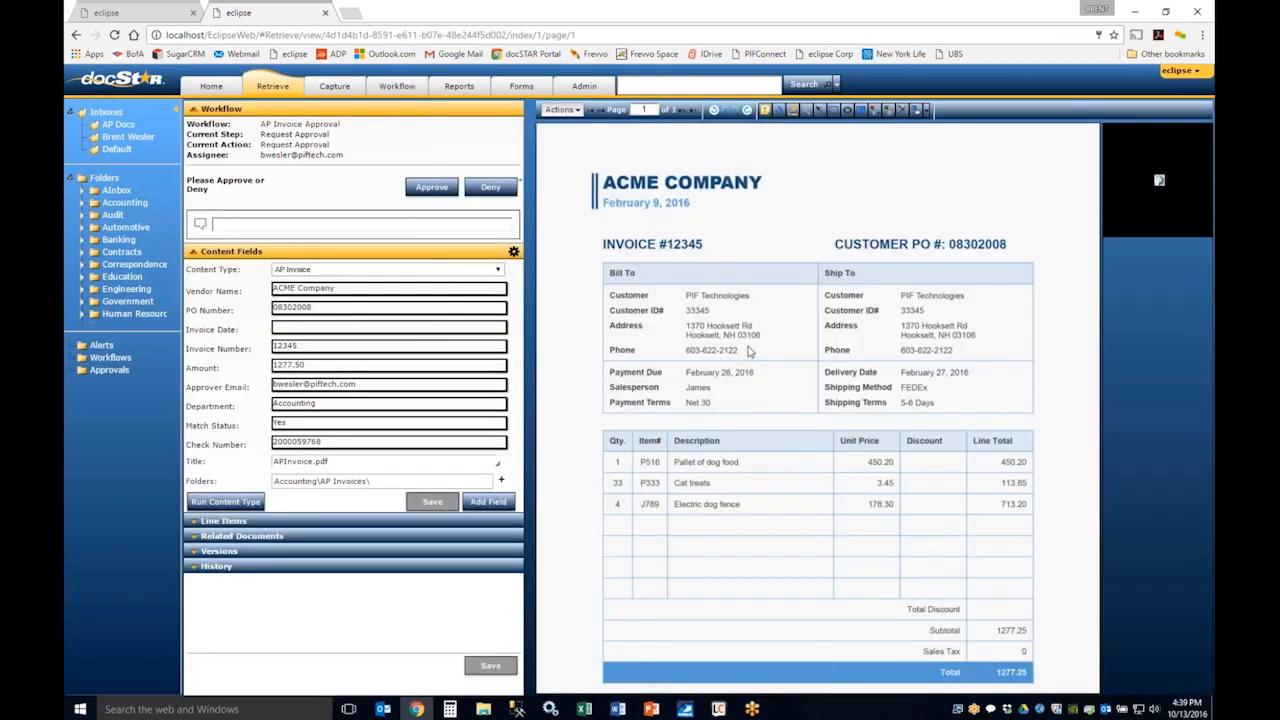
Step: Stamp the last handwritten signature in the stamp collection onto the empty lower rows of the invoice's item table
{"action": "left_click", "coordinate": [889, 113]}
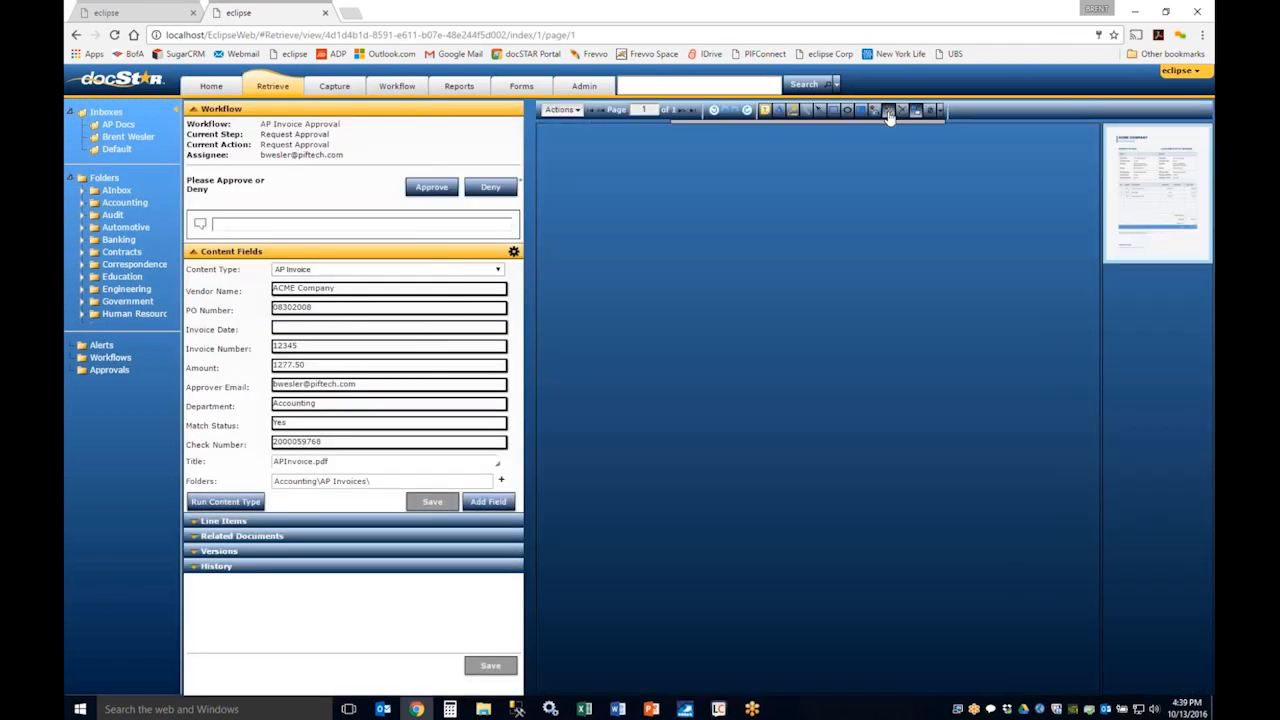
{"action": "left_click", "coordinate": [794, 201]}
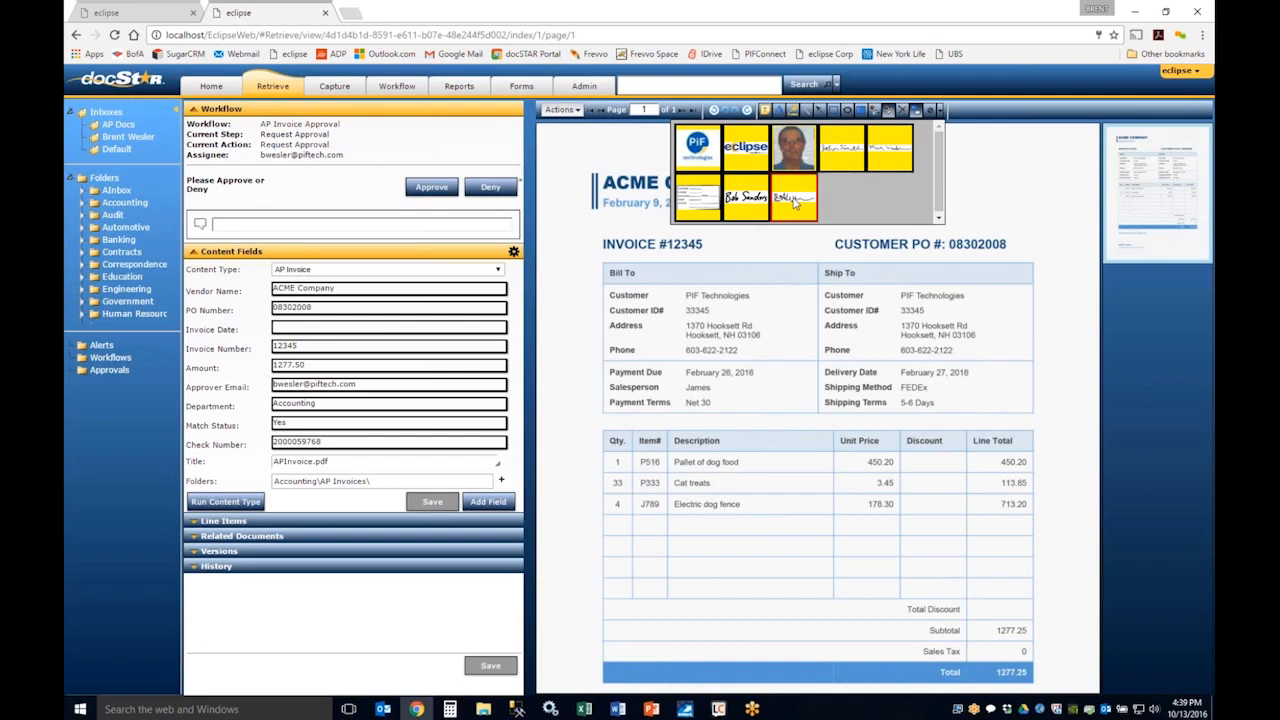
{"action": "left_click", "coordinate": [622, 562]}
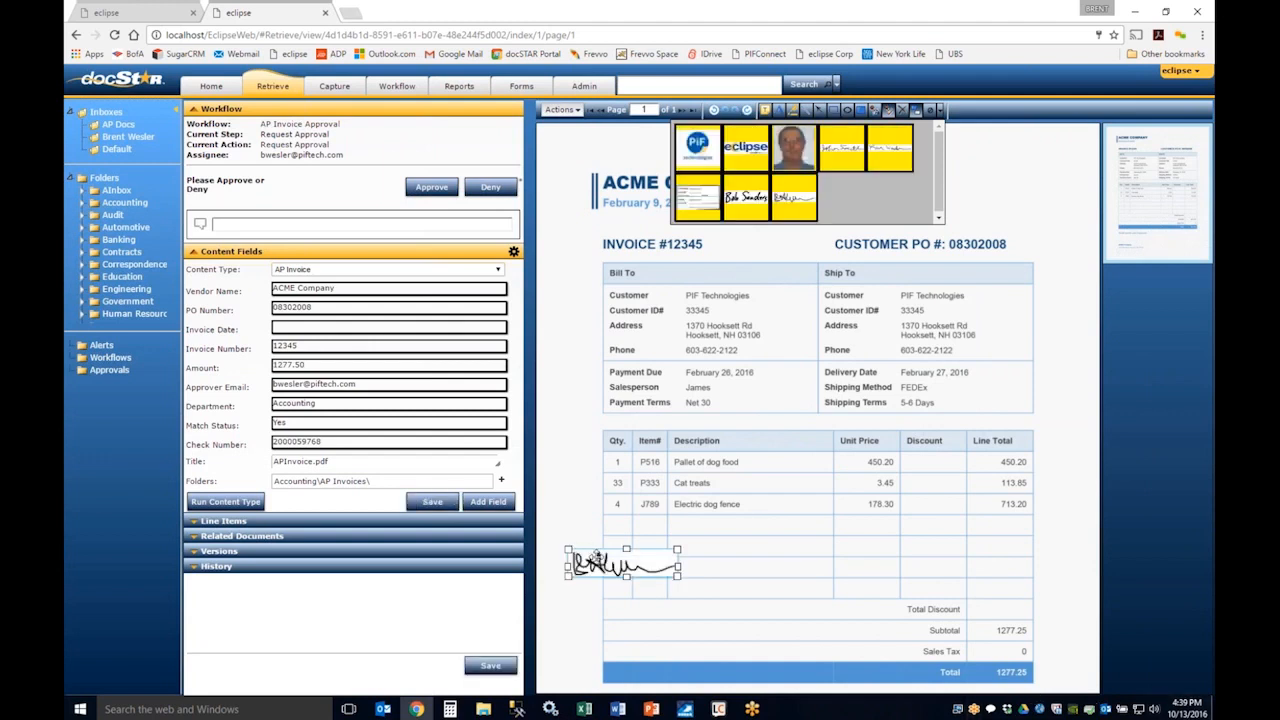
Step: Move the signature stamp into the bottom empty row of the invoice's item table, and approve the invoice
{"action": "left_click_drag", "start_coordinate": [596, 557], "coordinate": [638, 576]}
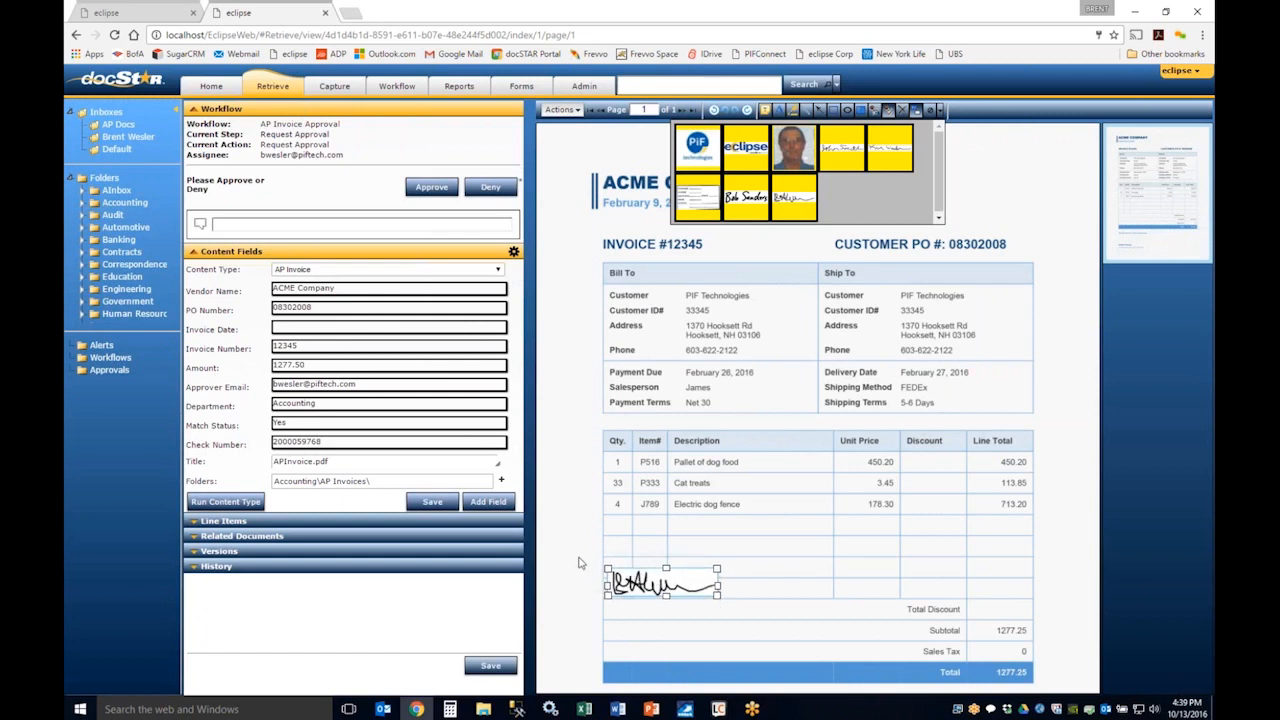
{"action": "left_click", "coordinate": [424, 190]}
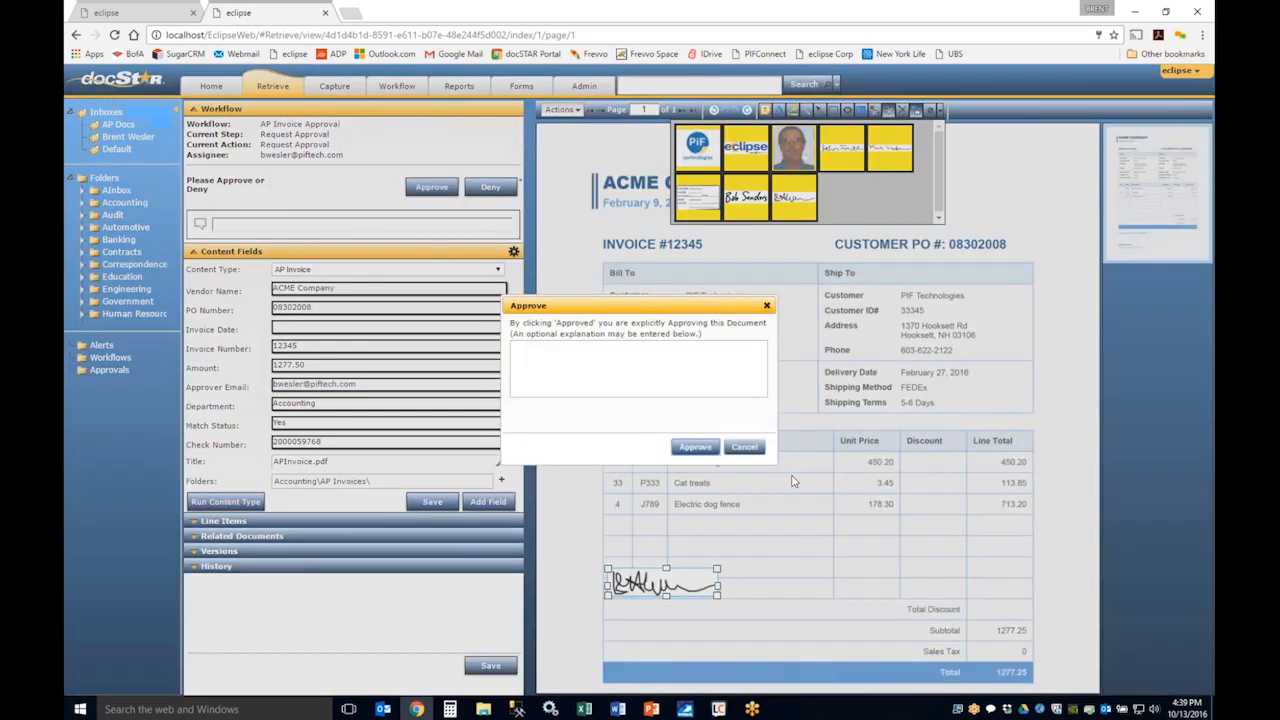
{"action": "left_click", "coordinate": [695, 447]}
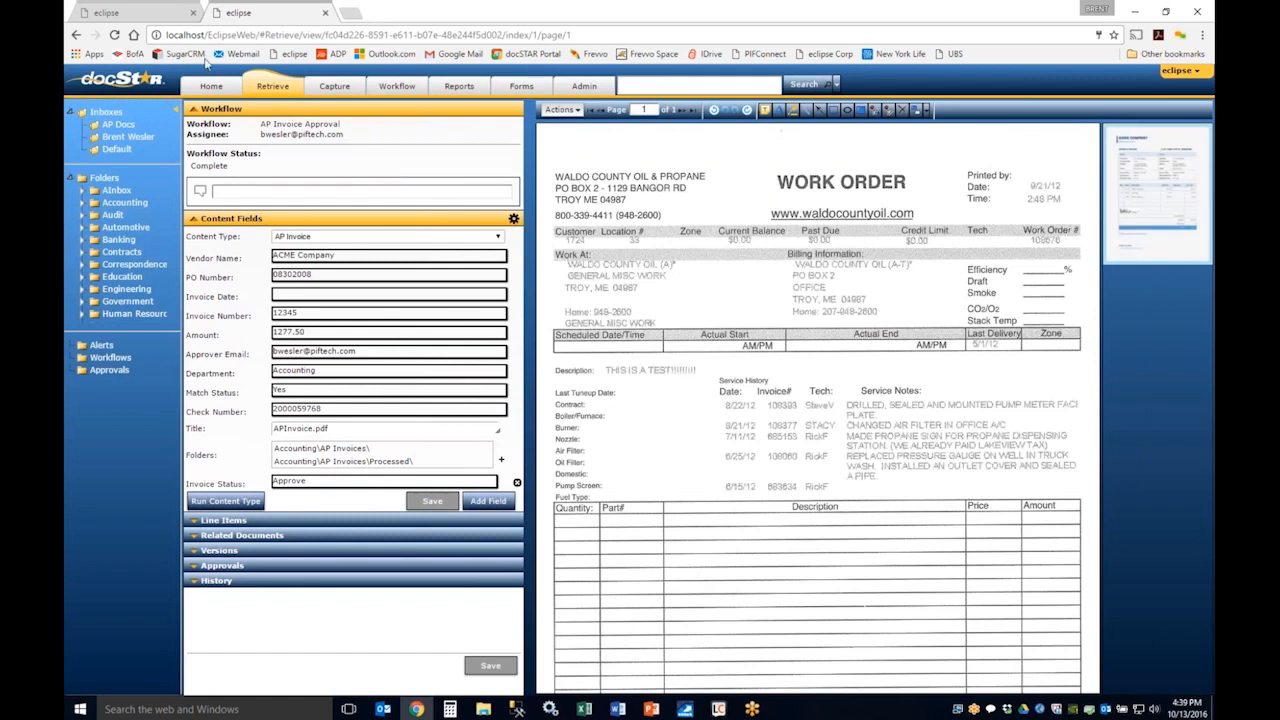
Step: Search all documents for acme
{"action": "left_click", "coordinate": [336, 87]}
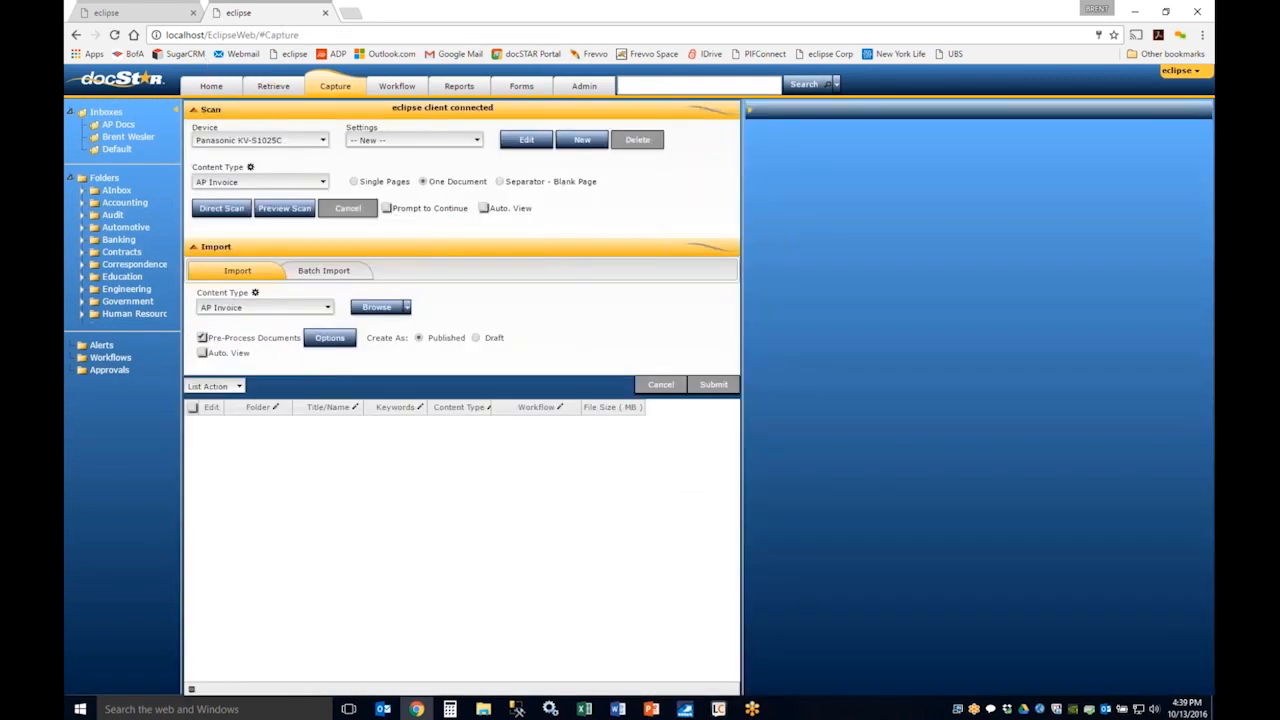
{"action": "type", "text": "acme"}
{"action": "key", "text": "Return"}
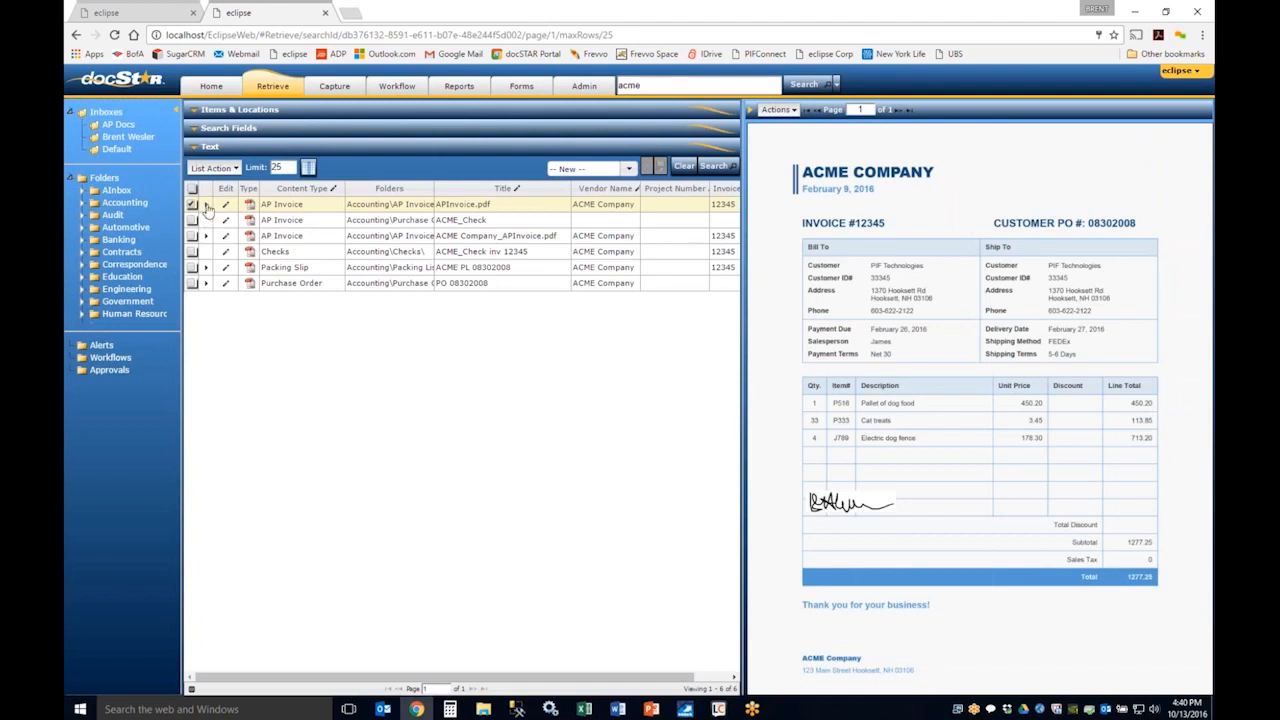
Step: Expand the line items of APInvoice.pdf in the search results
{"action": "left_click", "coordinate": [206, 205]}
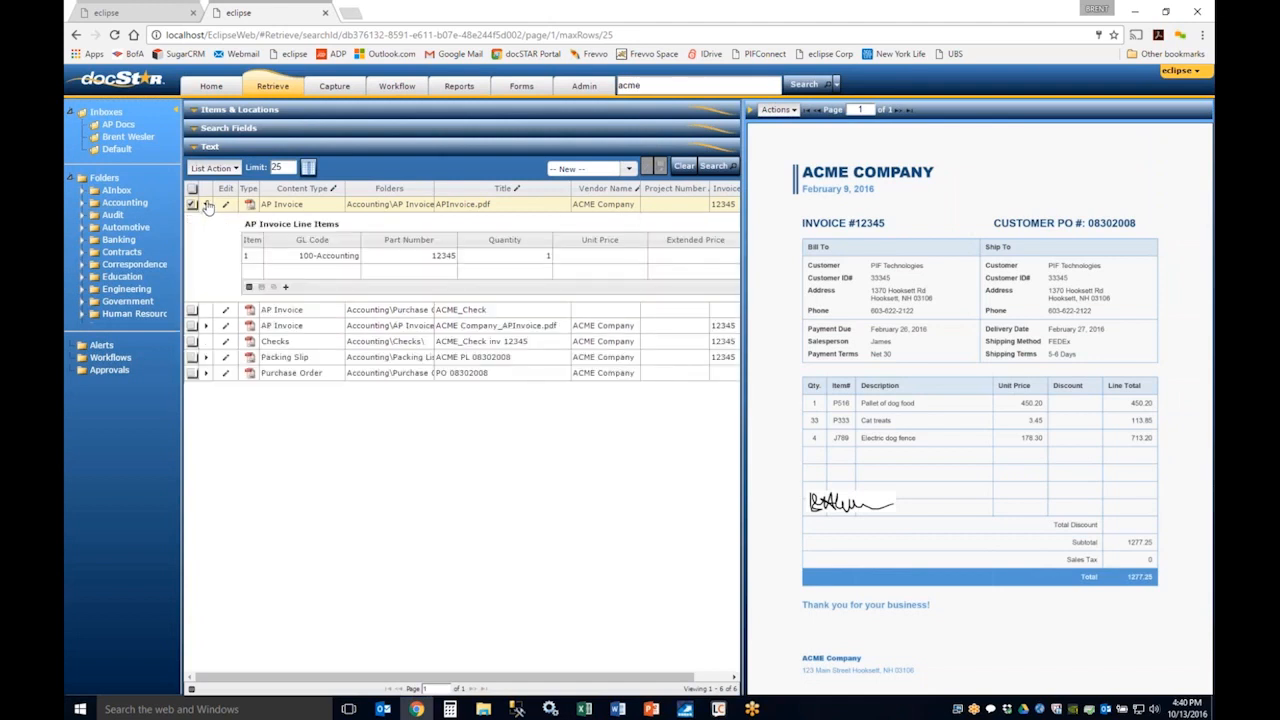
{"action": "left_click", "coordinate": [206, 205]}
{"action": "left_click", "coordinate": [207, 205]}
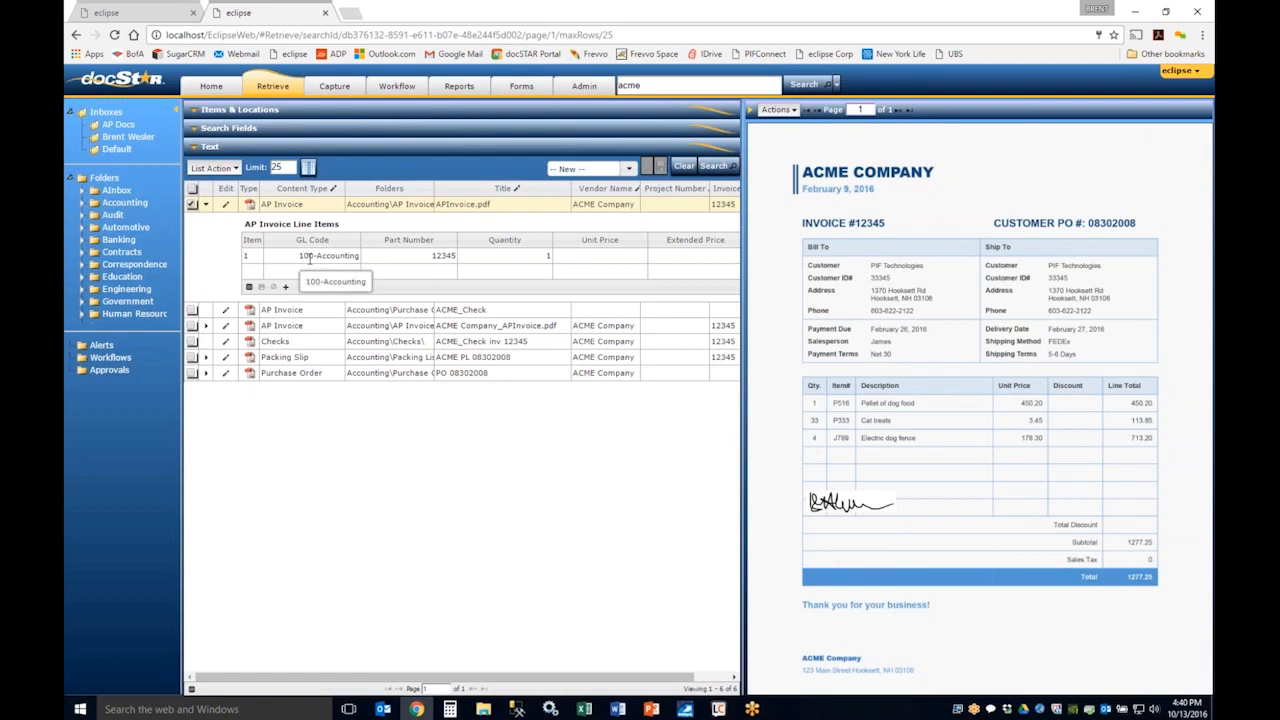
{"action": "left_click", "coordinate": [205, 205]}
{"action": "left_click", "coordinate": [205, 205]}
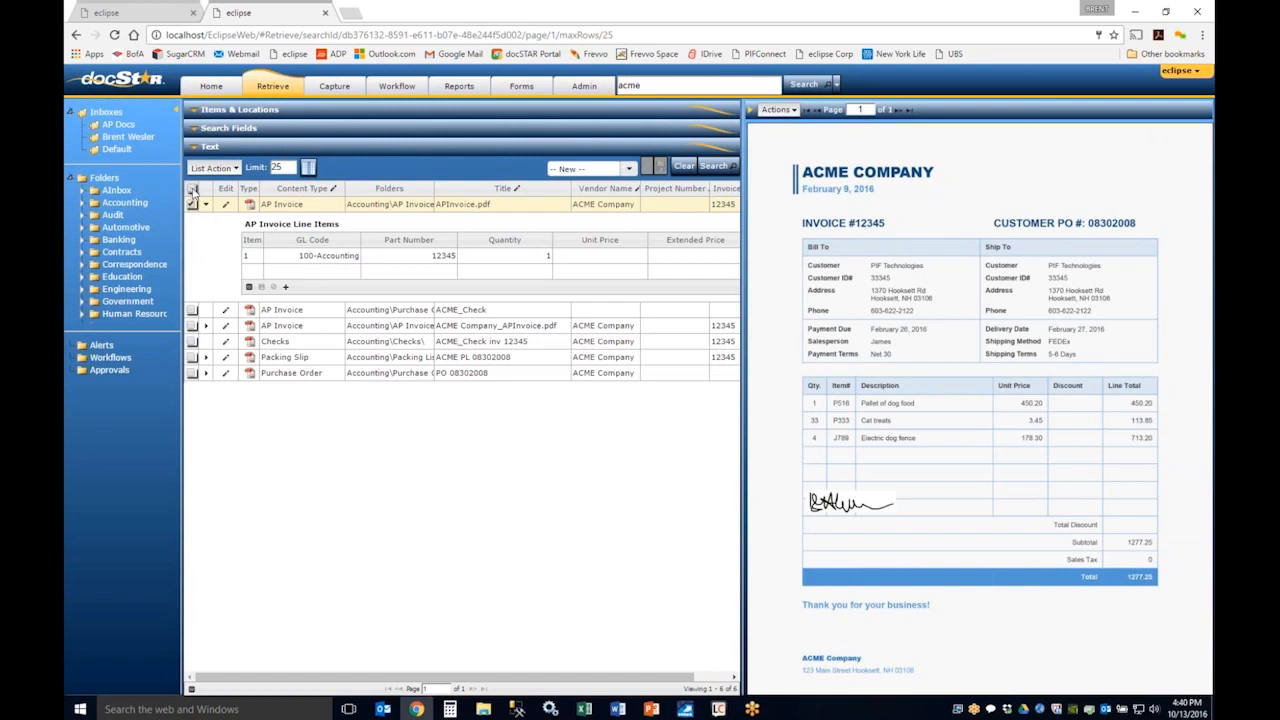
Step: Open all the acme search results together in the document viewer and page through the invoices, check and purchase order
{"action": "left_click", "coordinate": [193, 190]}
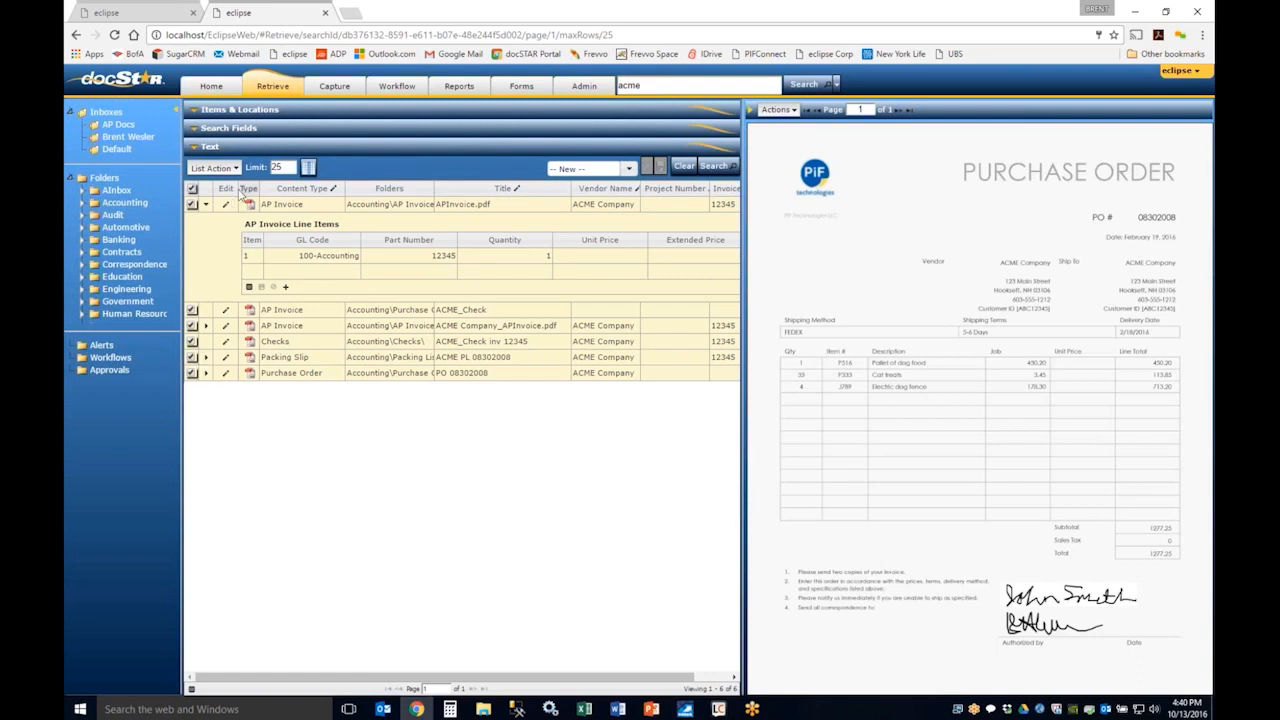
{"action": "left_click", "coordinate": [231, 170]}
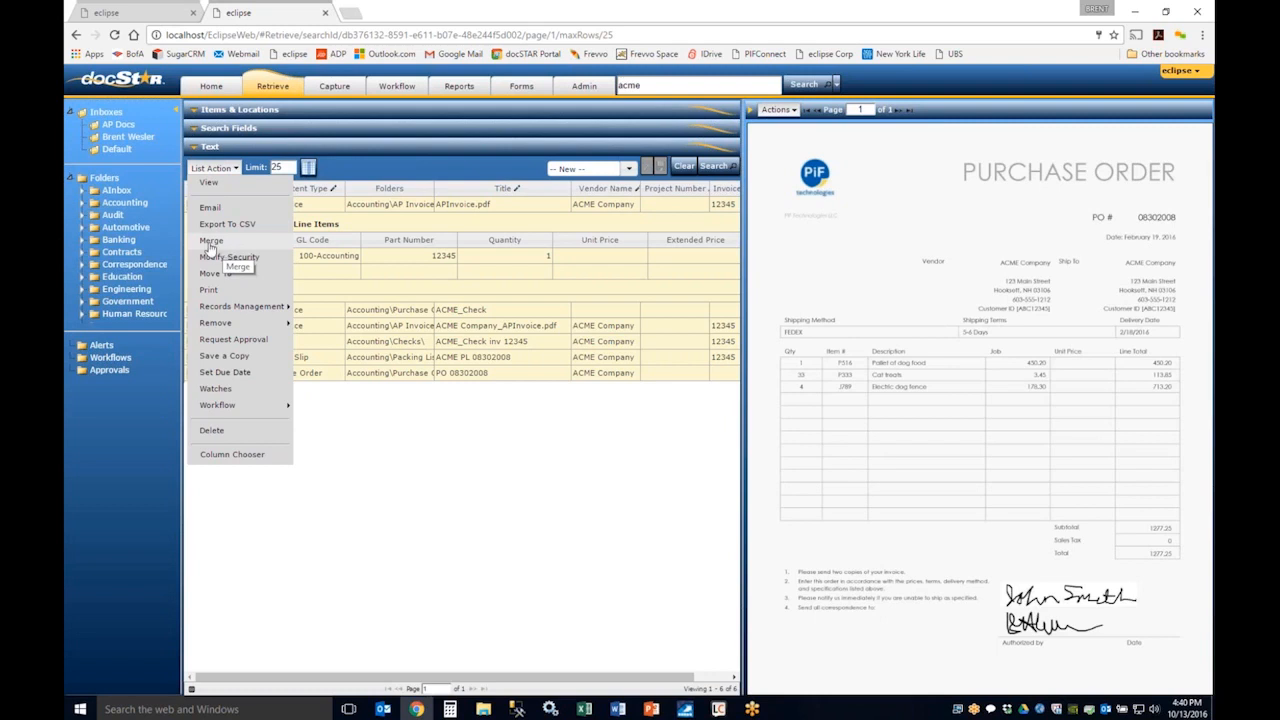
{"action": "left_click", "coordinate": [210, 183]}
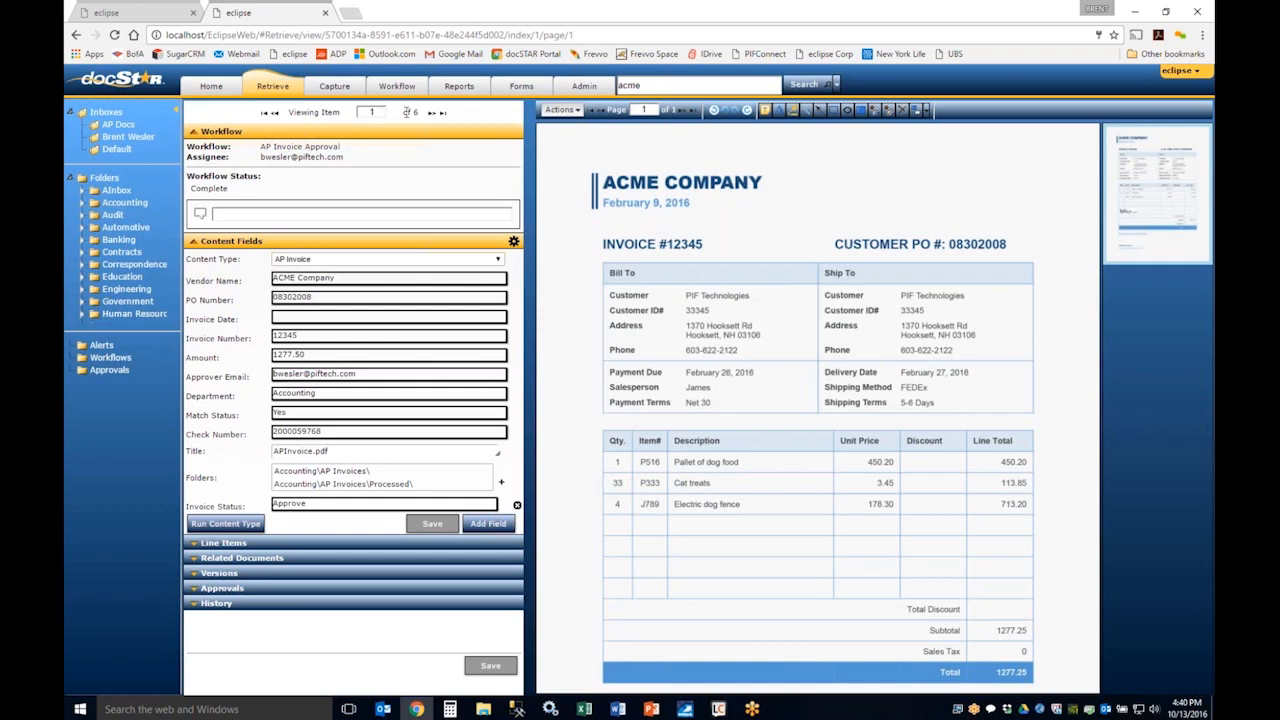
{"action": "left_click", "coordinate": [430, 114]}
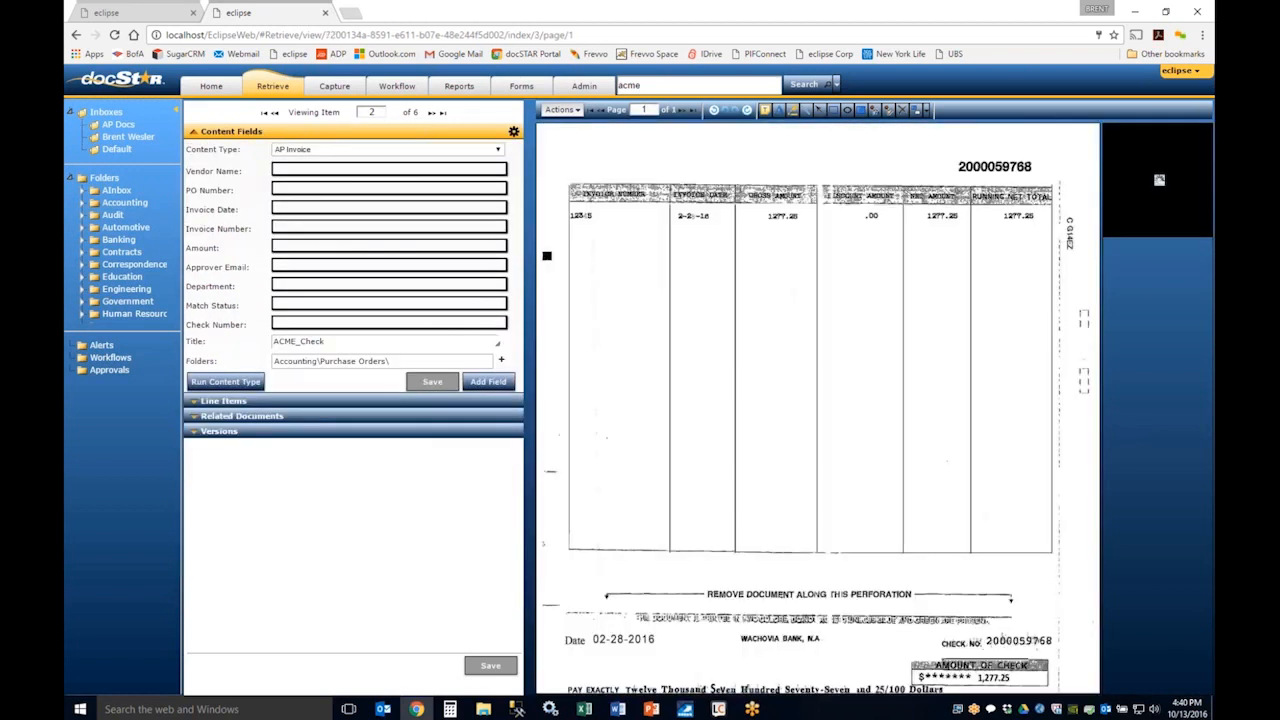
{"action": "left_click", "coordinate": [430, 113]}
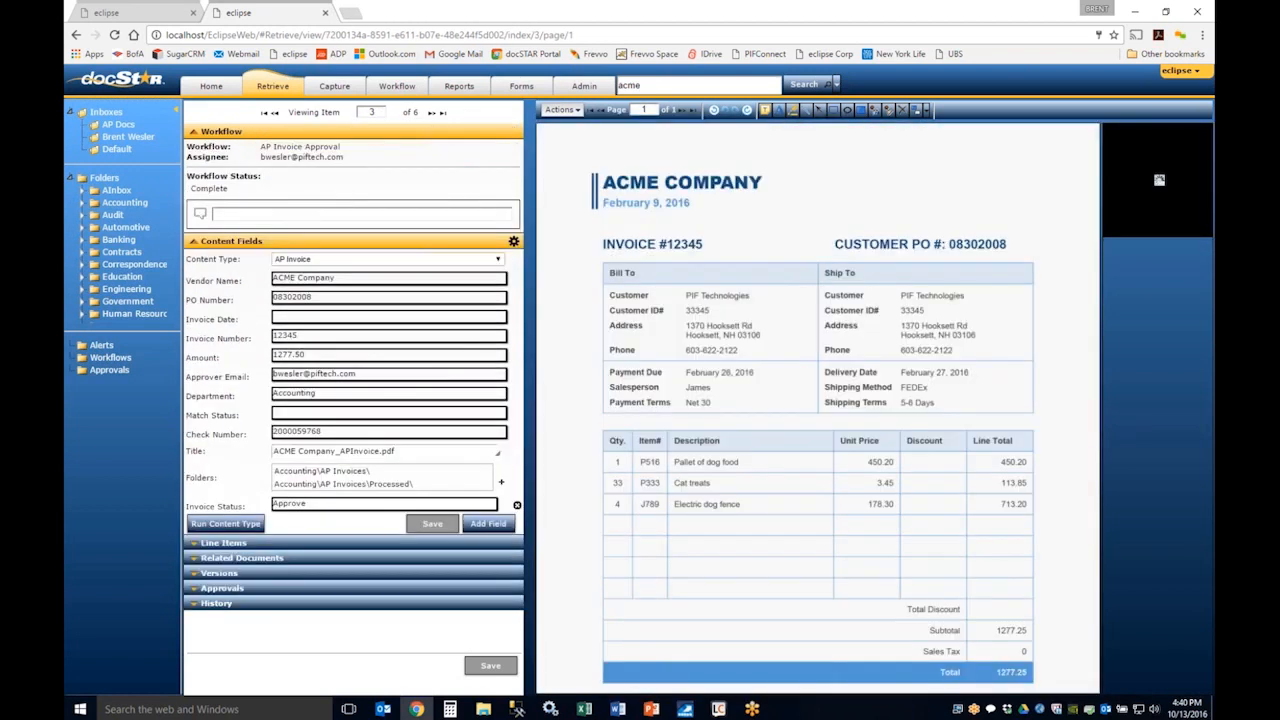
{"action": "left_click", "coordinate": [431, 113]}
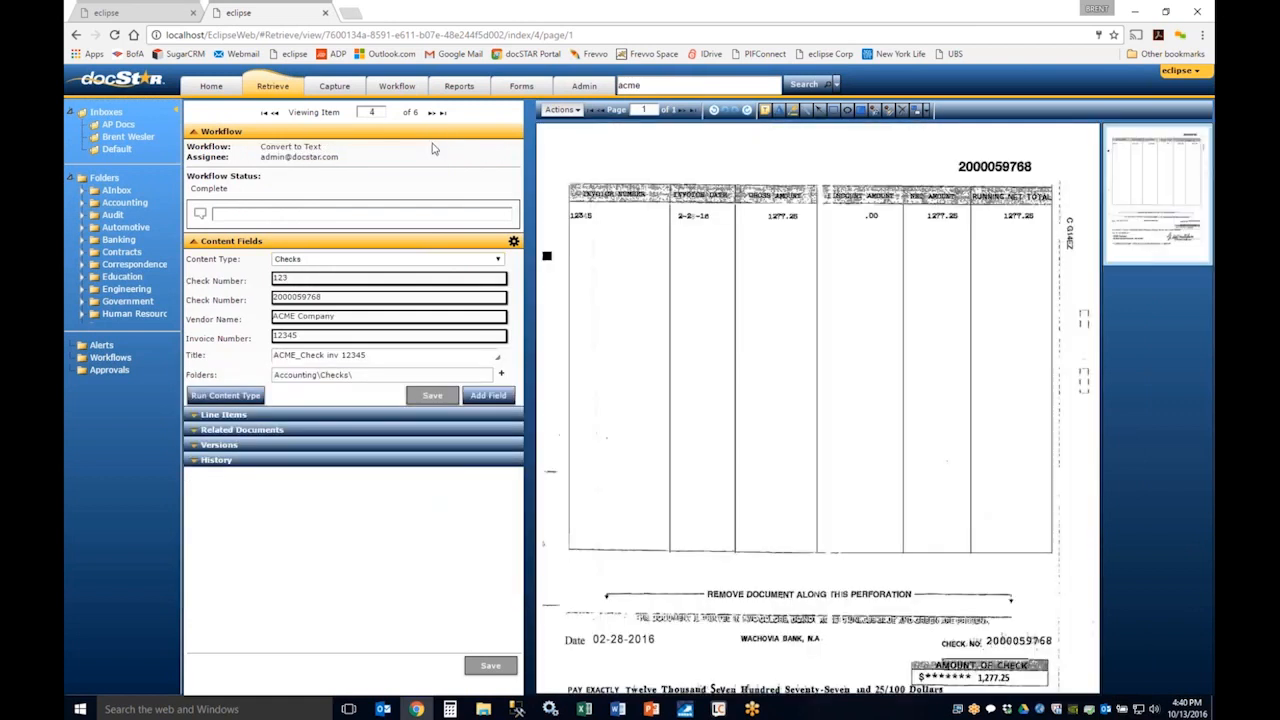
{"action": "left_click", "coordinate": [266, 114]}
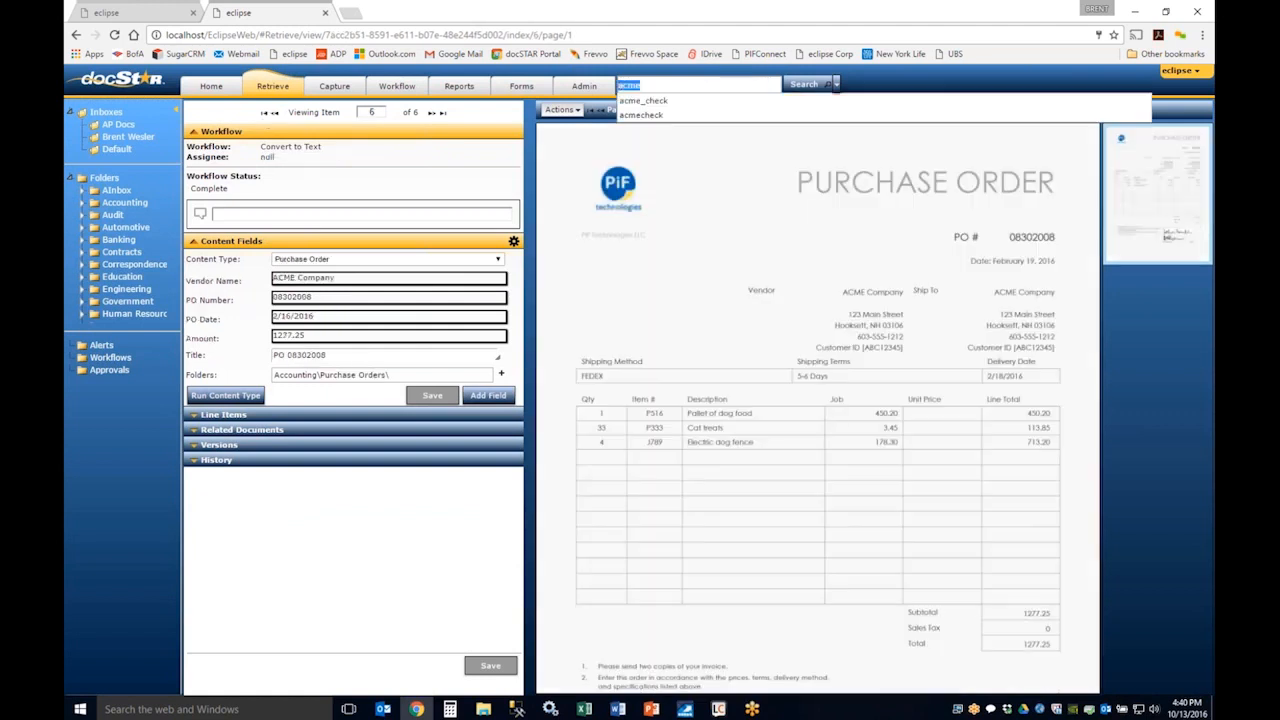
Step: Search all documents for PO number 08302008 and expand the line items of APInvoice.pdf in the results
{"action": "type", "text": "083"}
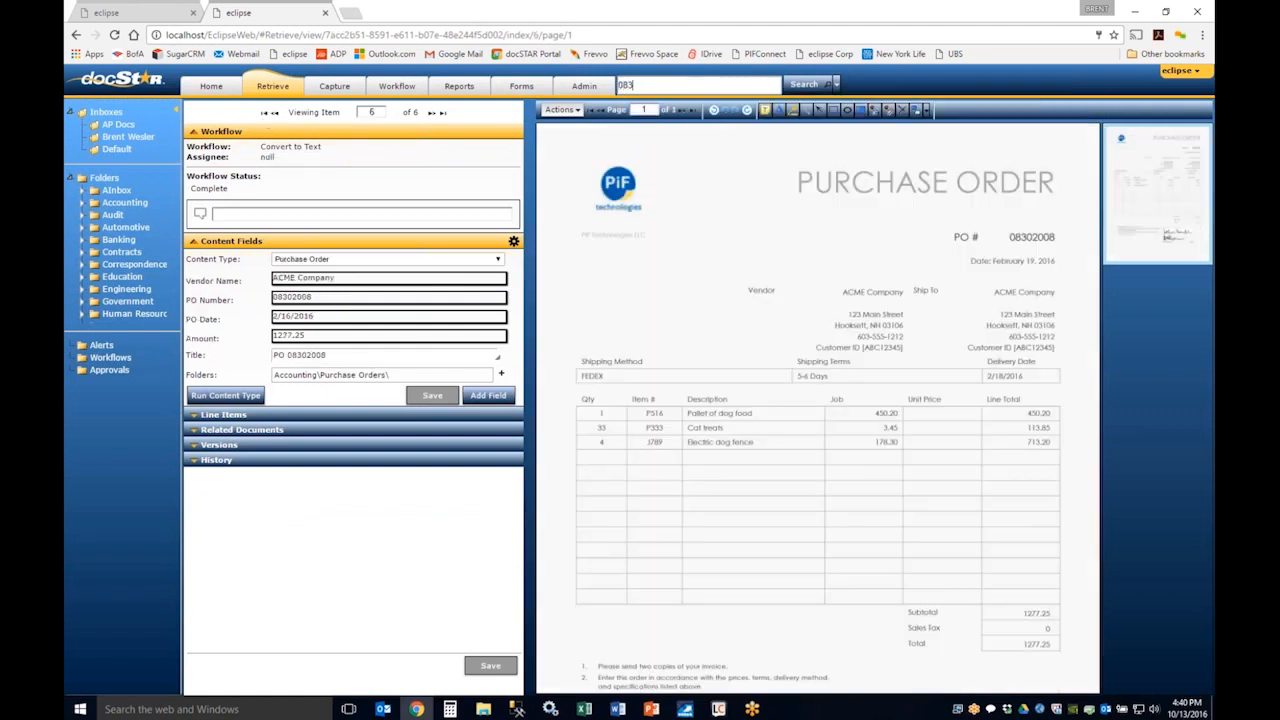
{"action": "type", "text": "02008"}
{"action": "key", "text": "Return"}
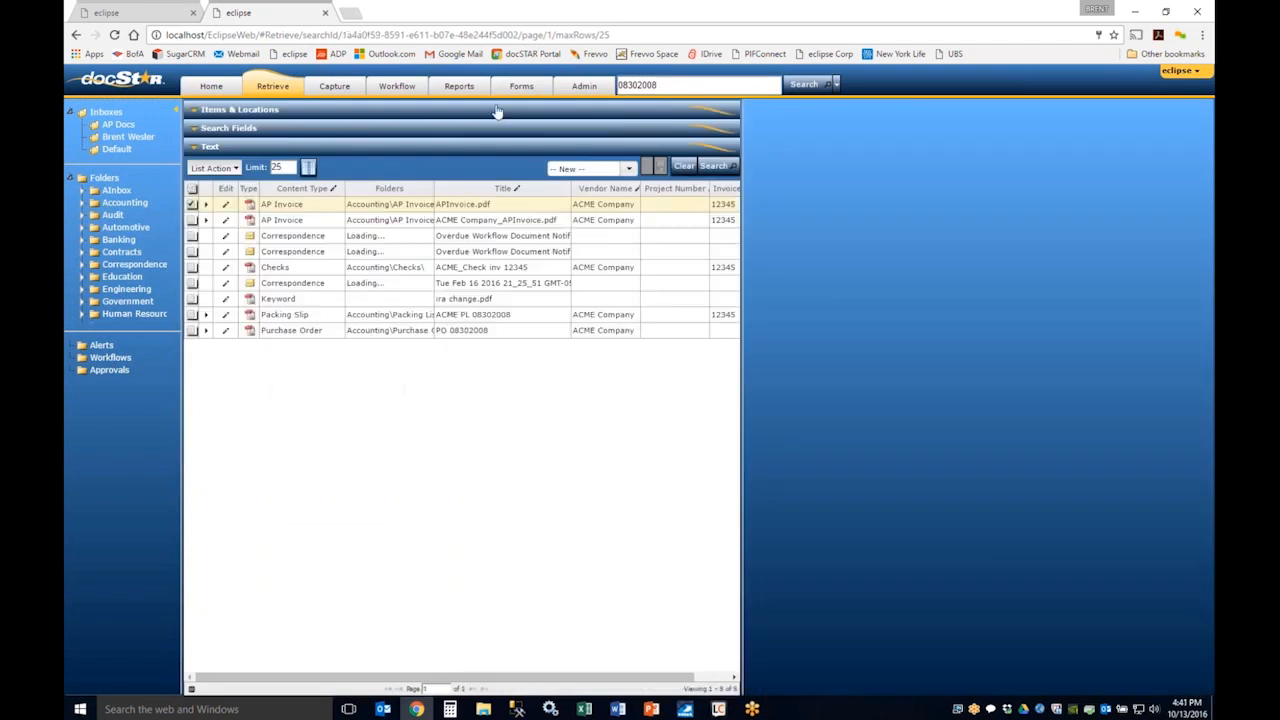
{"action": "left_click", "coordinate": [207, 204]}
Step: Open the APInvoice.pdf result for inline editing, go through its title, vendor name and project number fields, and cancel the edit
{"action": "left_click", "coordinate": [225, 204]}
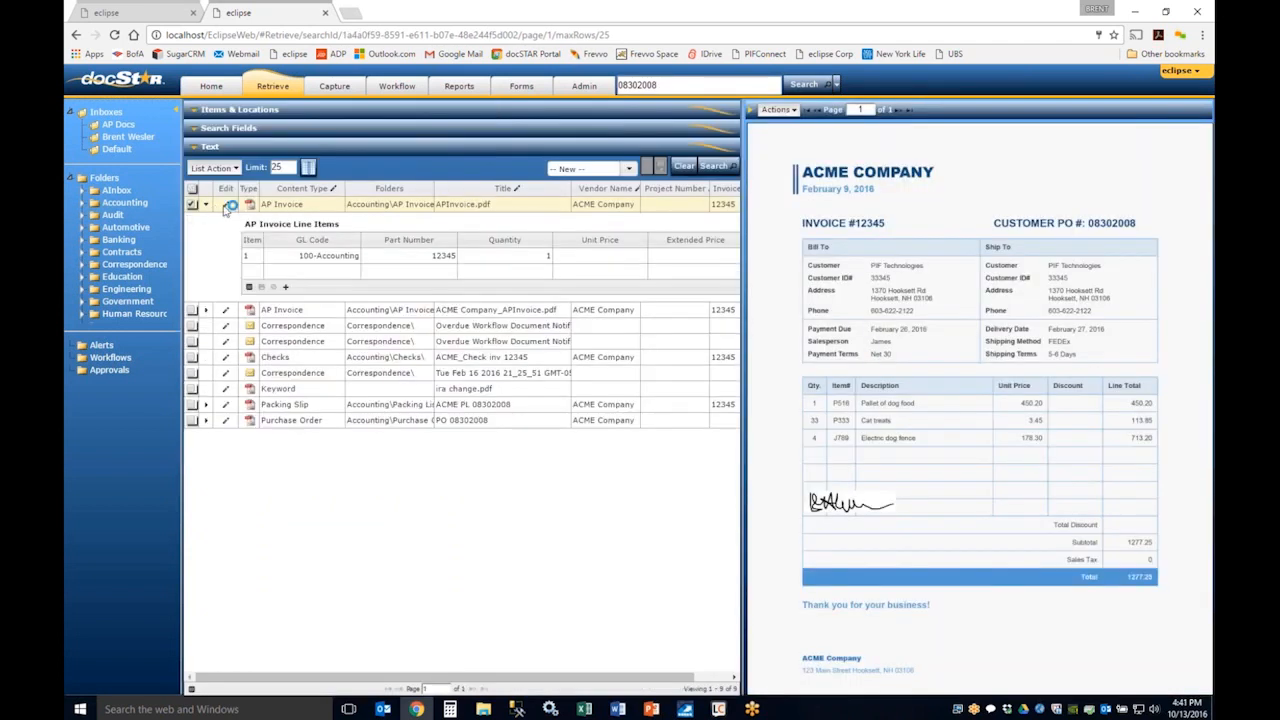
{"action": "left_click", "coordinate": [492, 204]}
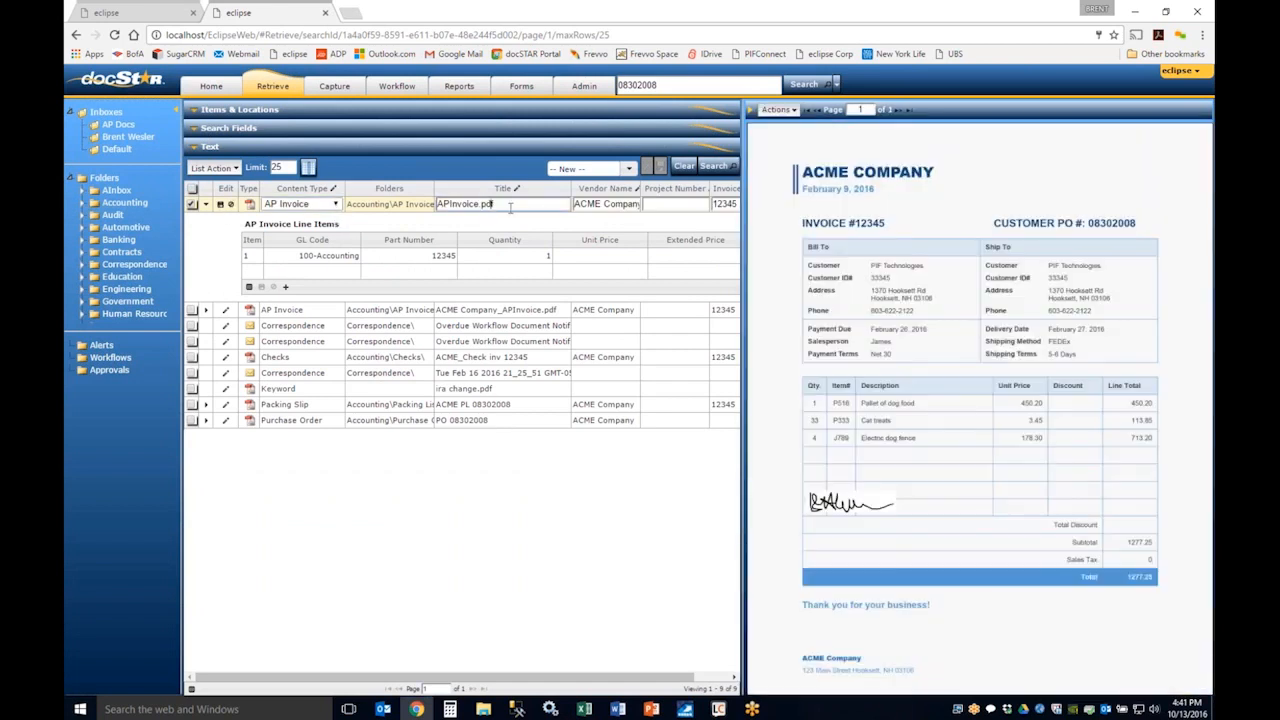
{"action": "left_click", "coordinate": [615, 204]}
{"action": "left_click", "coordinate": [696, 204]}
{"action": "left_click", "coordinate": [231, 204]}
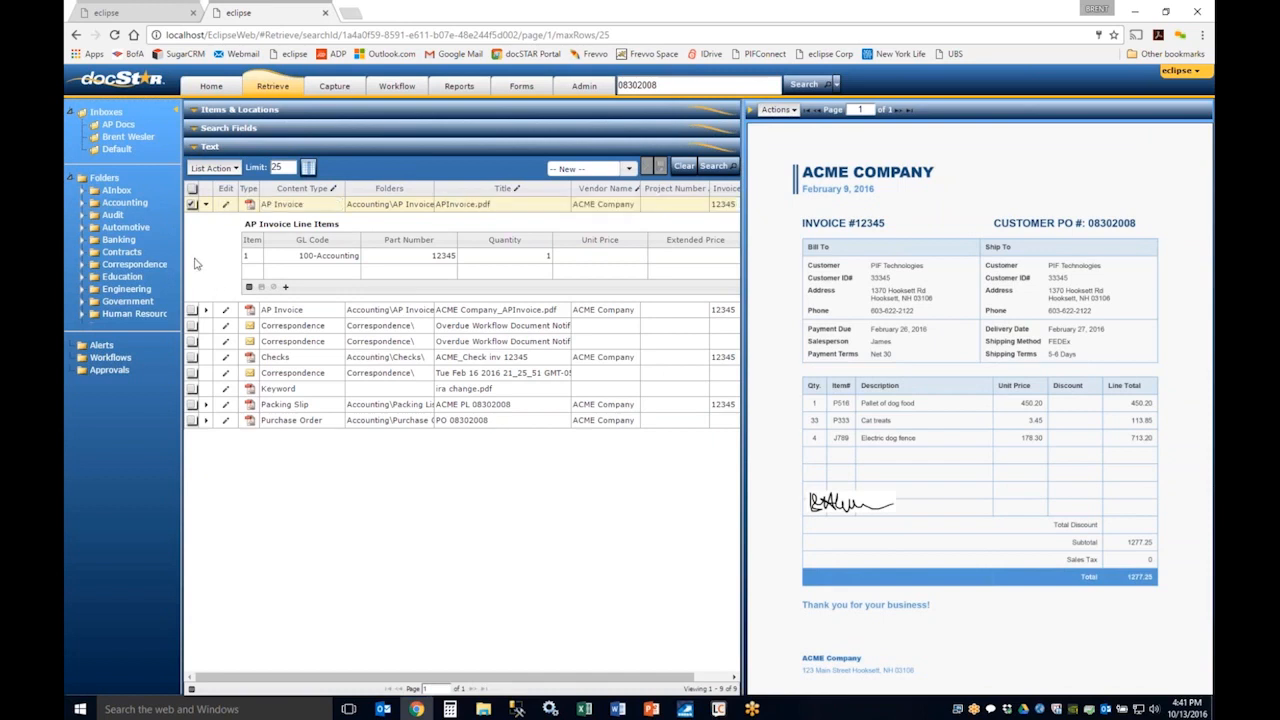
Step: Export all the 08302008 search results to CSV and open the downloaded file in Excel
{"action": "left_click", "coordinate": [192, 189]}
{"action": "left_click", "coordinate": [214, 168]}
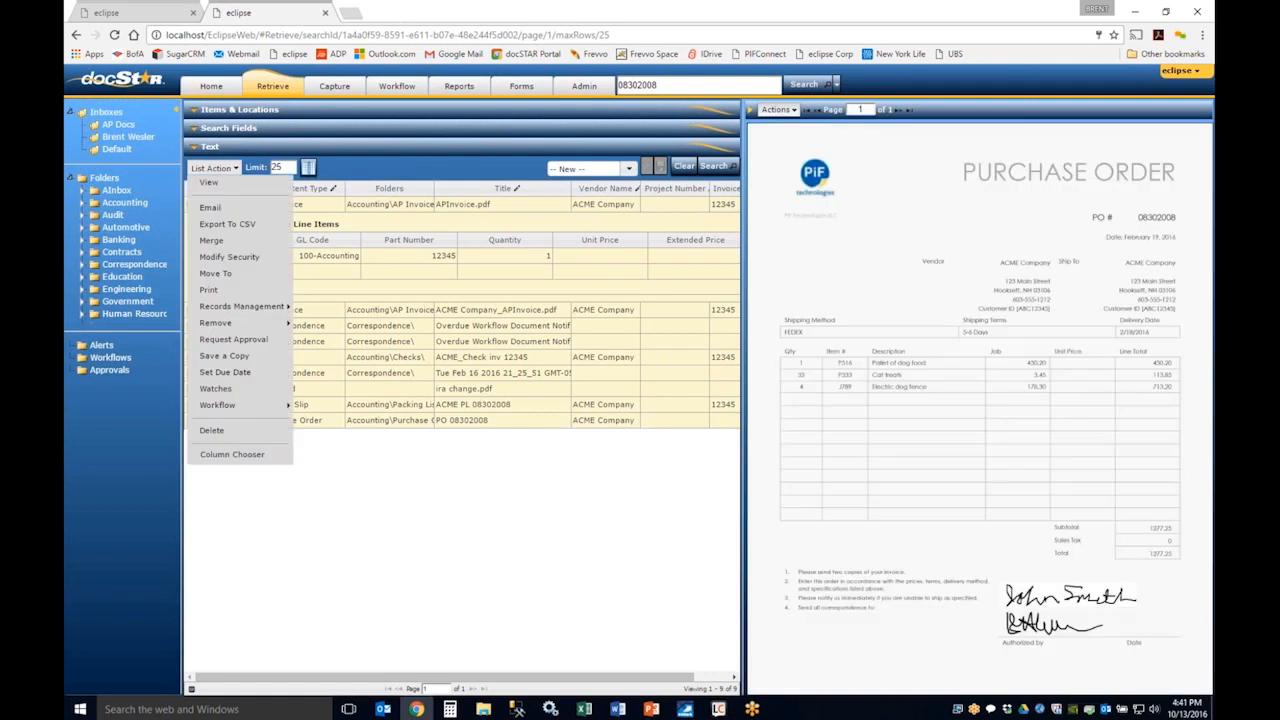
{"action": "left_click", "coordinate": [226, 225]}
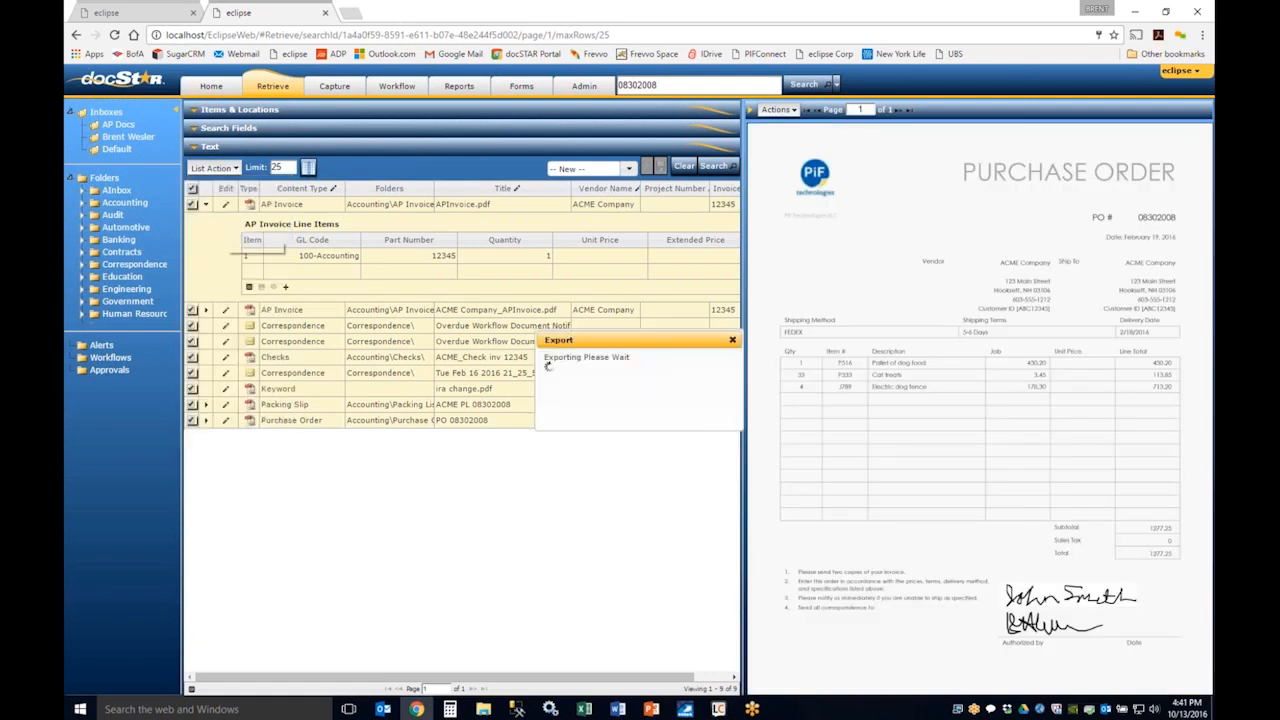
{"action": "left_click", "coordinate": [588, 366]}
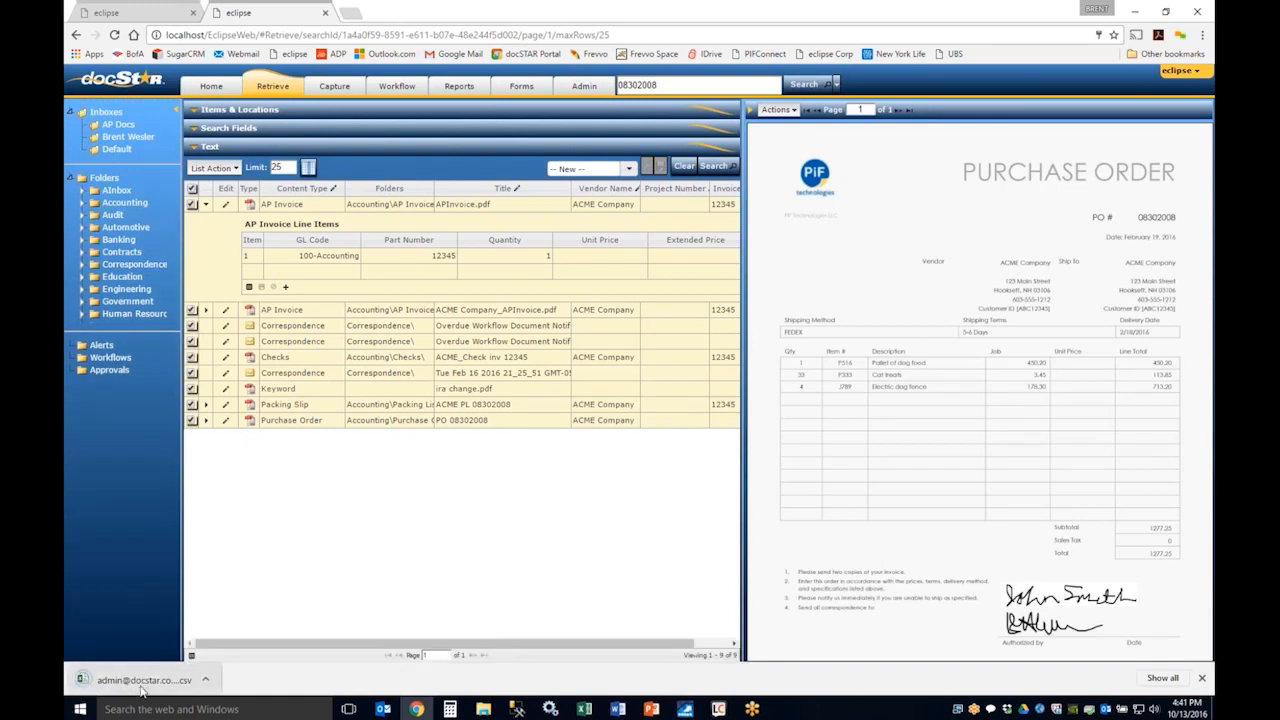
{"action": "left_click", "coordinate": [143, 682]}
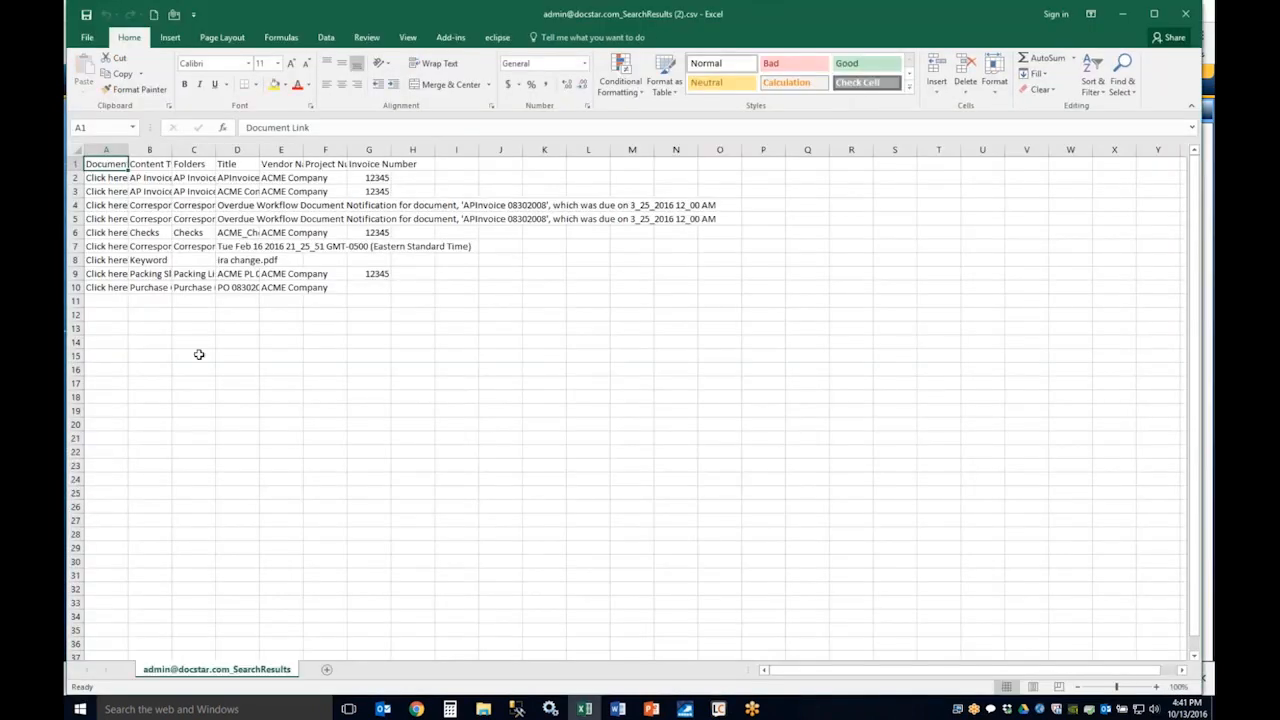
Step: Fit the Document Link, Content Type and Folders columns to their contents
{"action": "double_click", "coordinate": [128, 150]}
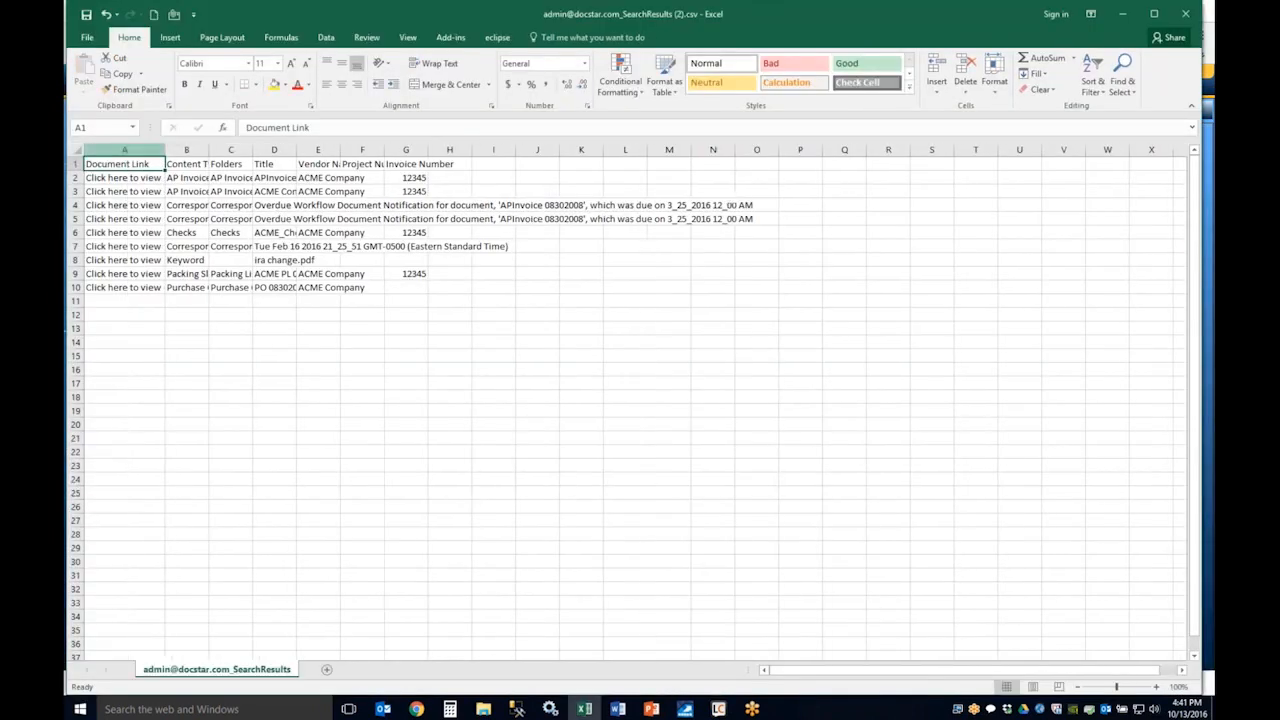
{"action": "double_click", "coordinate": [208, 150]}
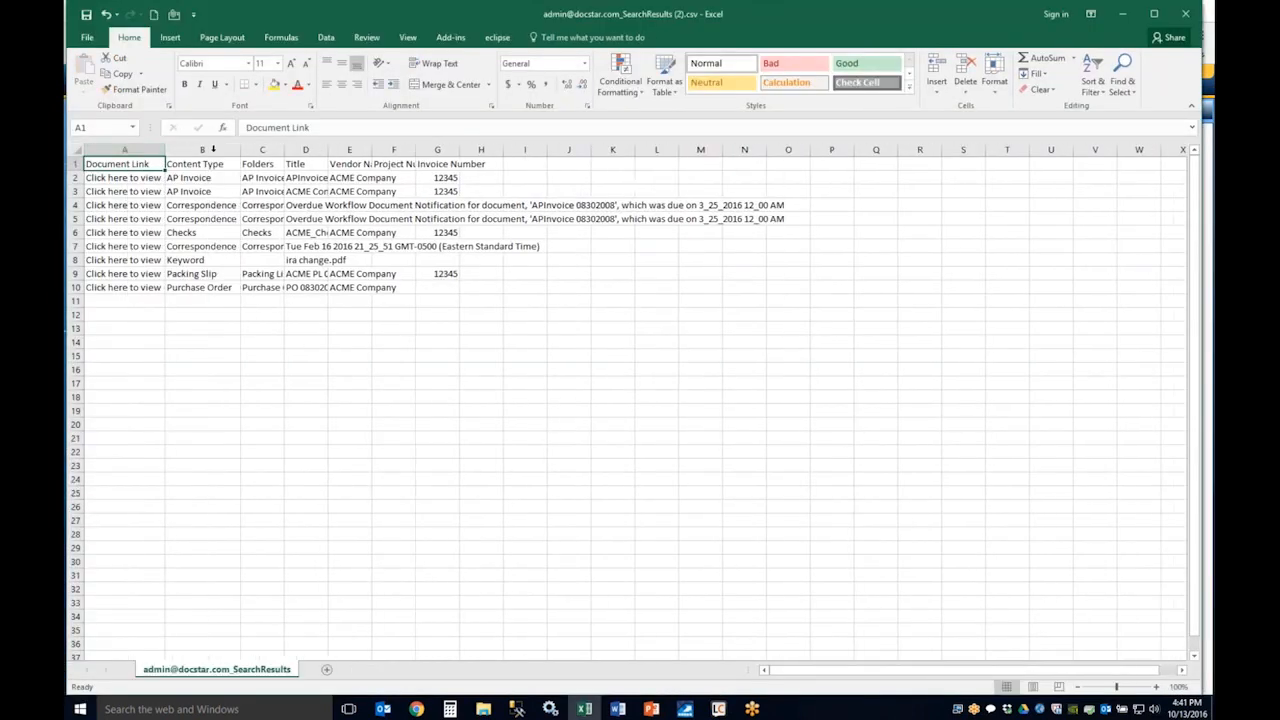
{"action": "double_click", "coordinate": [284, 150]}
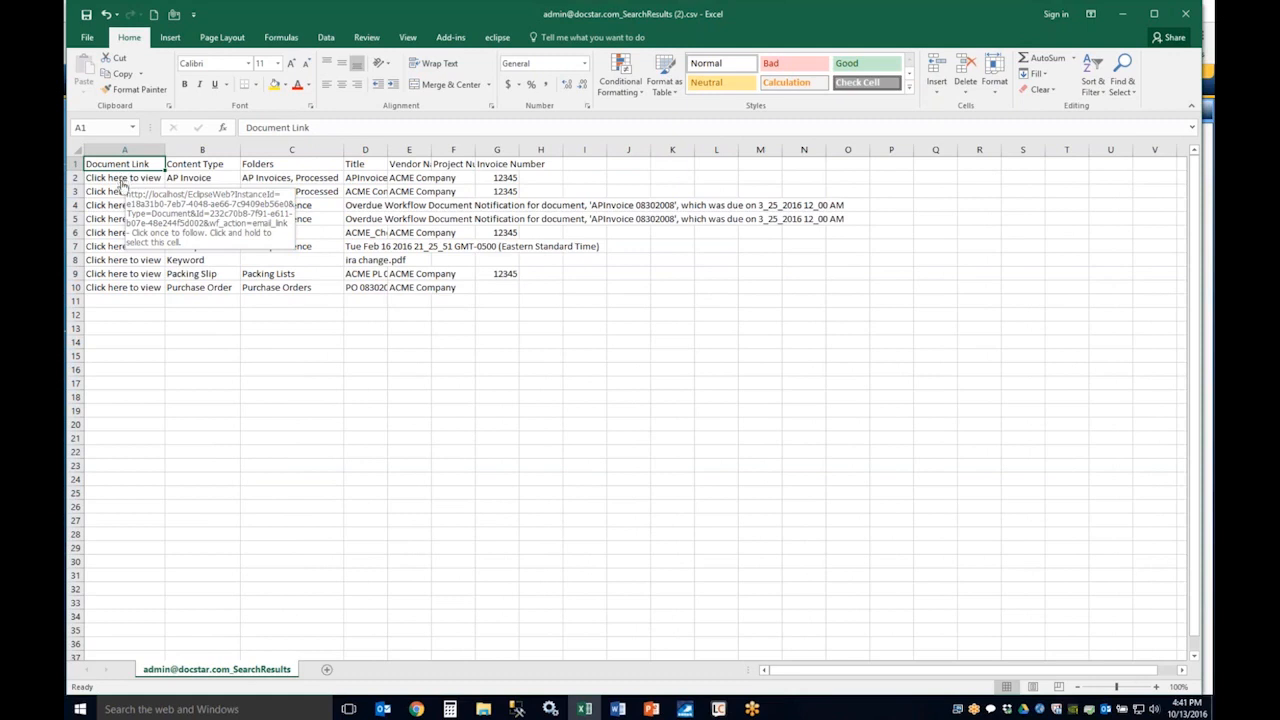
Step: Open the packing slip in Eclipse from its document link in the spreadsheet, and compare it with the search results tab
{"action": "left_click", "coordinate": [126, 285]}
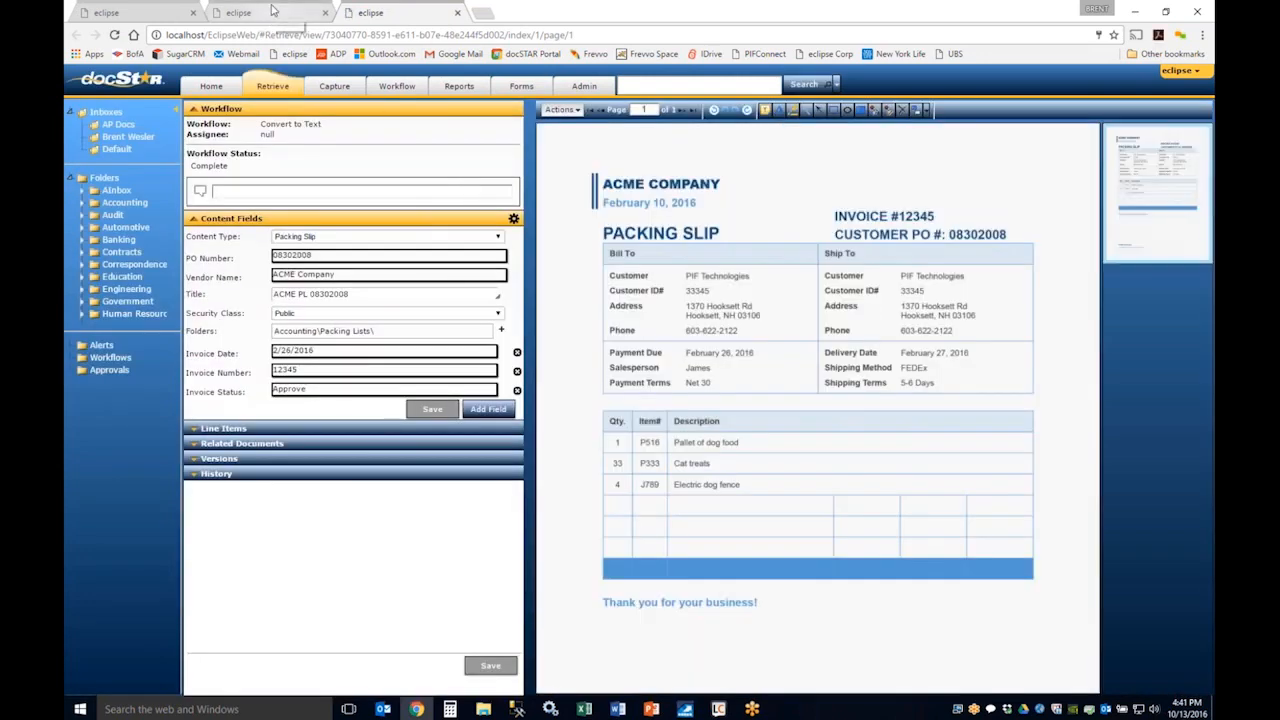
{"action": "left_click", "coordinate": [273, 11]}
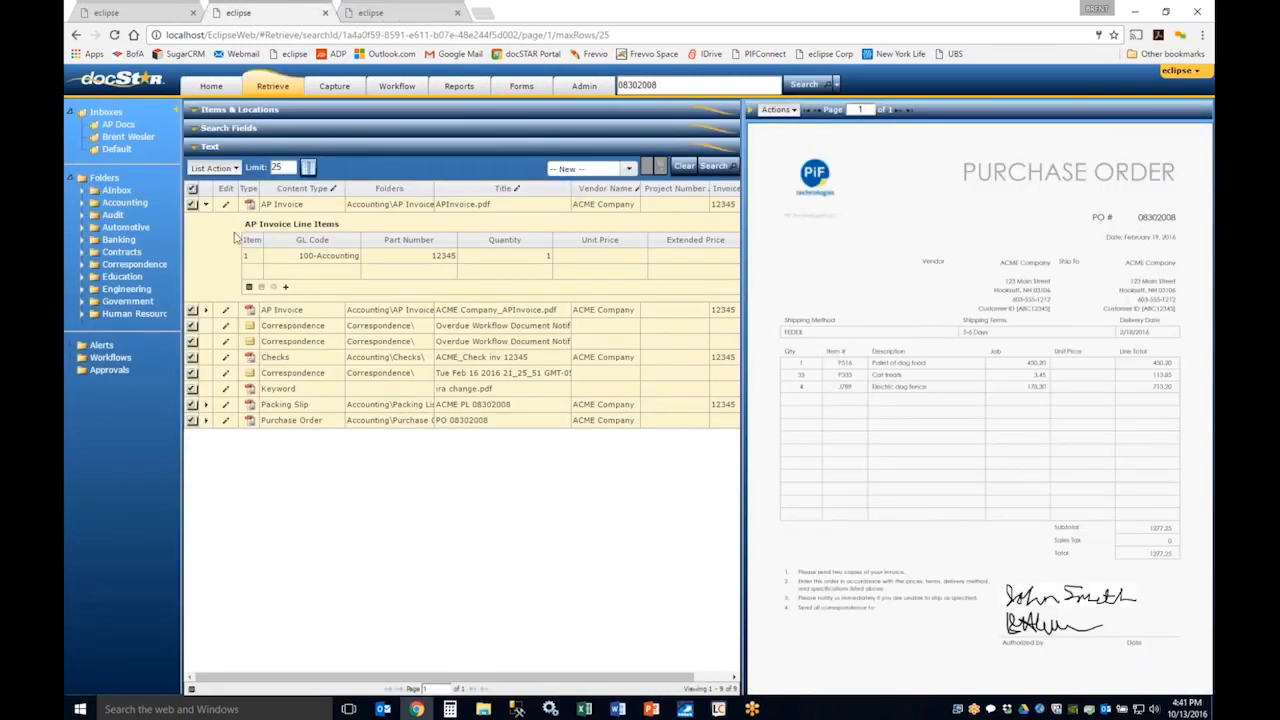
{"action": "left_click", "coordinate": [405, 12]}
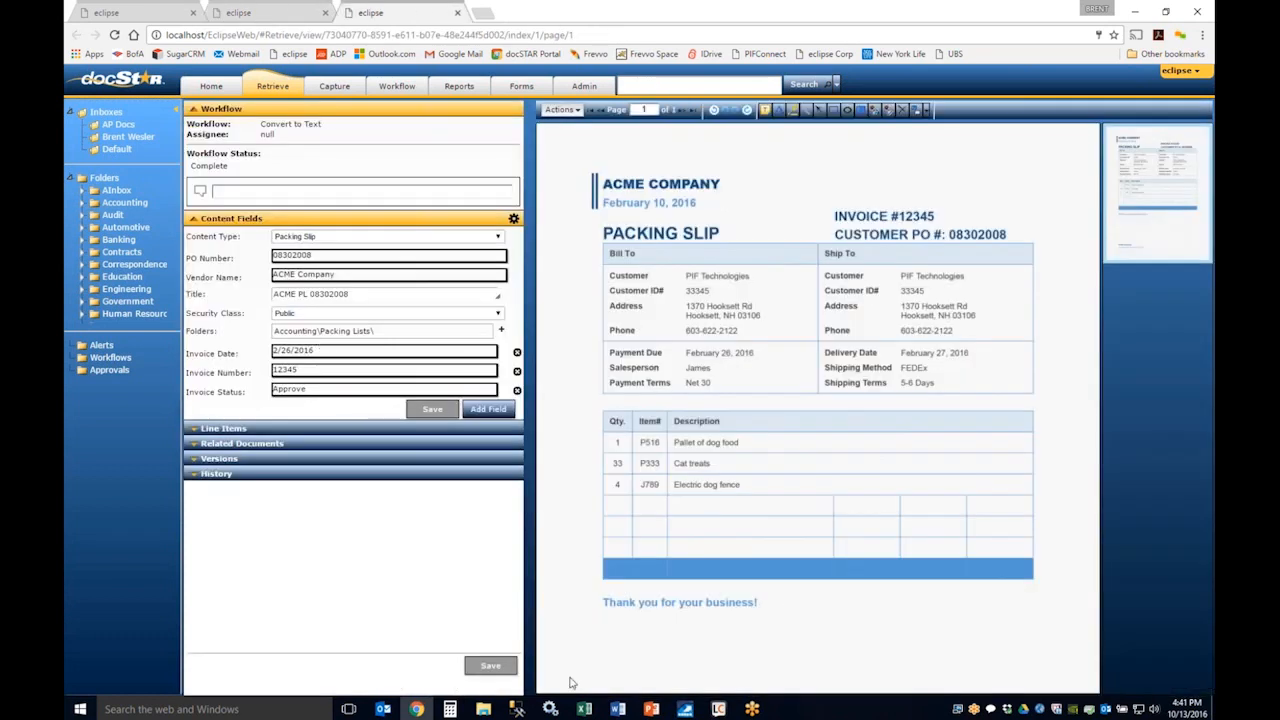
Step: Fit the exported workbook's Title column to its contents, then close the workbook without saving along with the packing slip's browser tab
{"action": "left_click", "coordinate": [584, 709]}
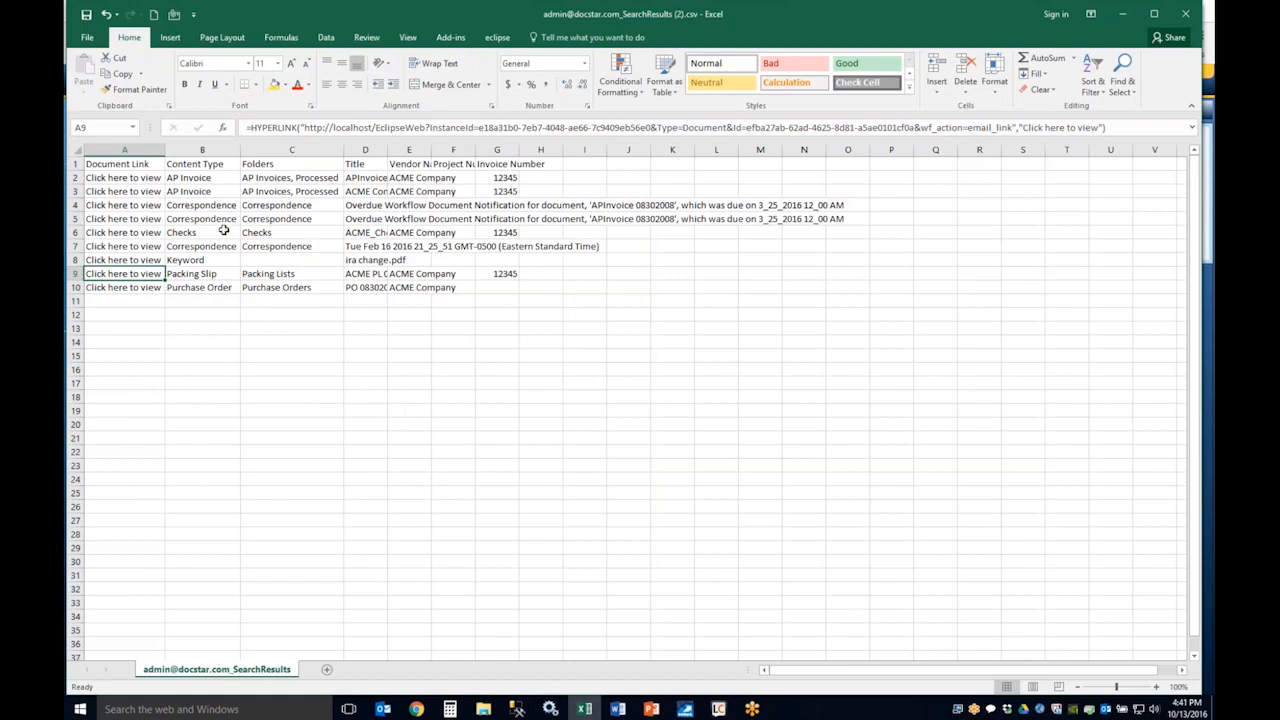
{"action": "double_click", "coordinate": [387, 149]}
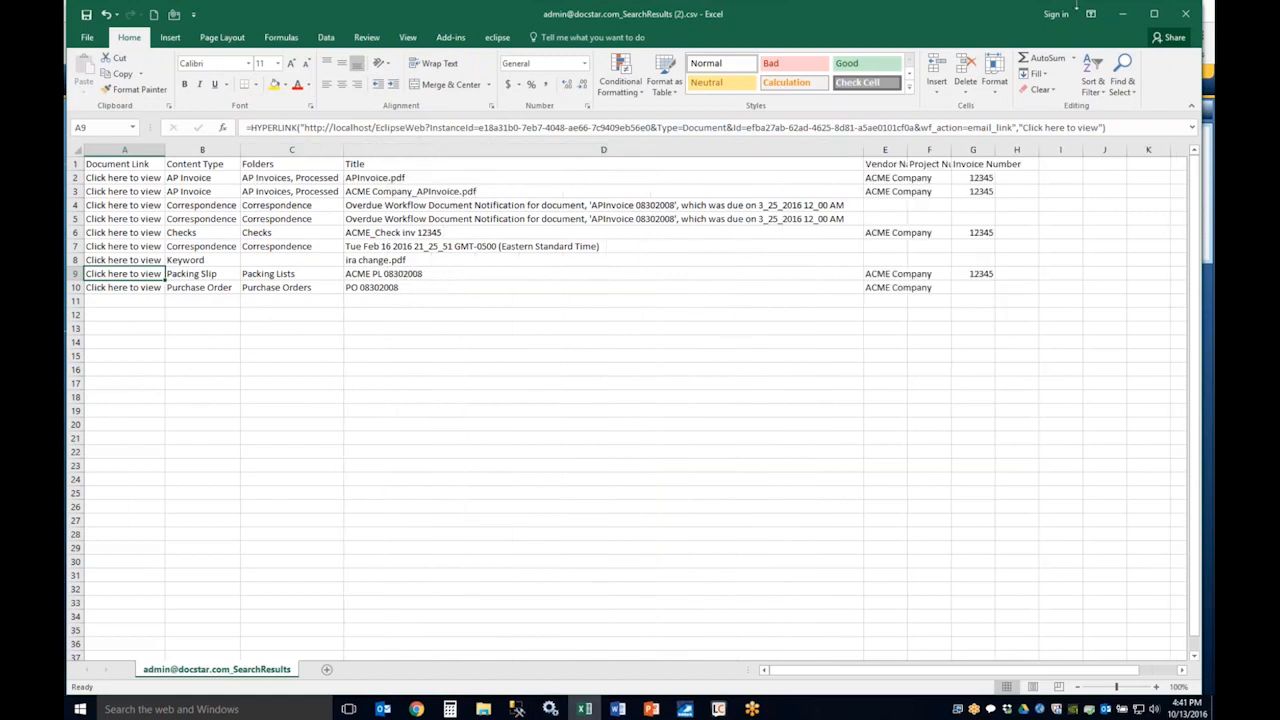
{"action": "left_click", "coordinate": [1185, 13]}
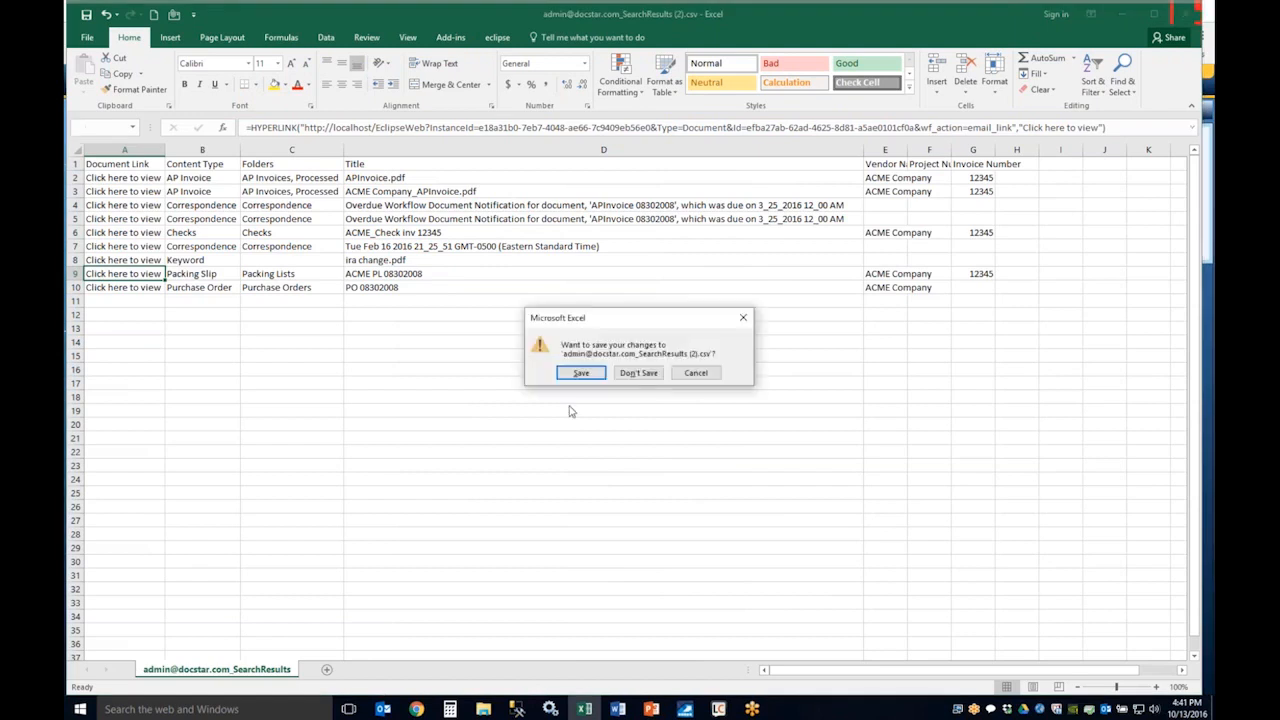
{"action": "left_click", "coordinate": [637, 372]}
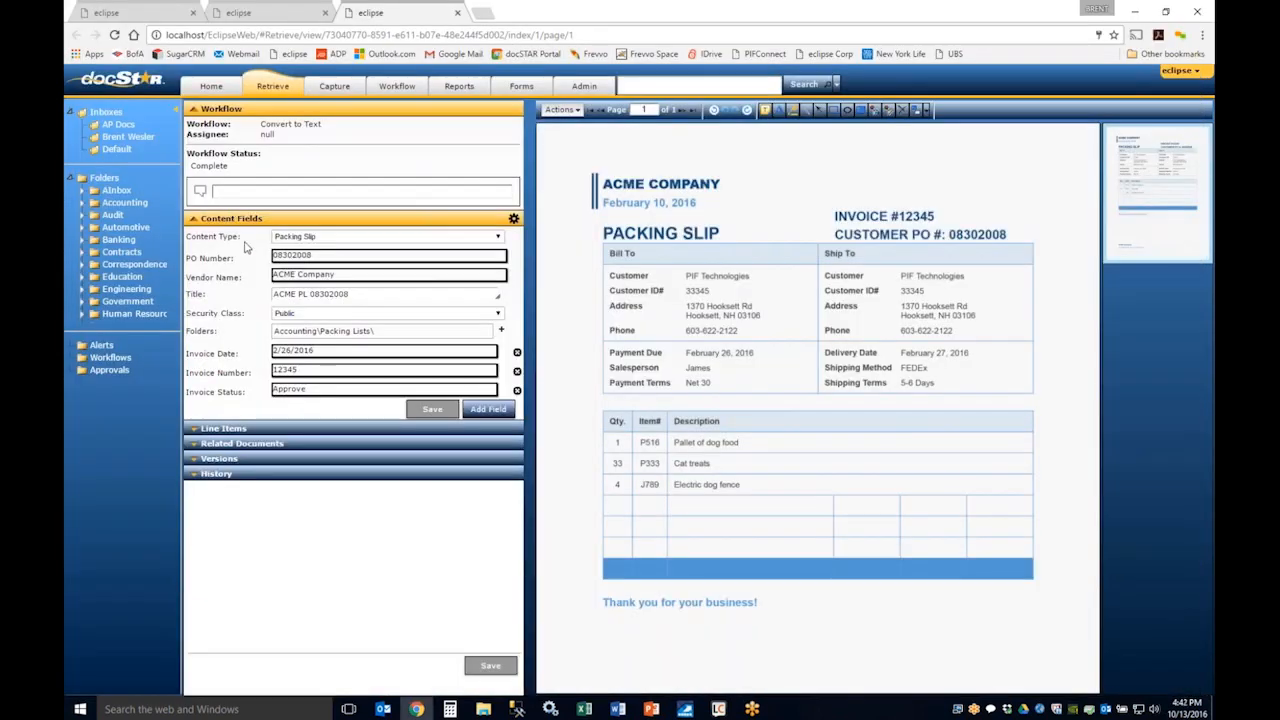
{"action": "left_click", "coordinate": [457, 12]}
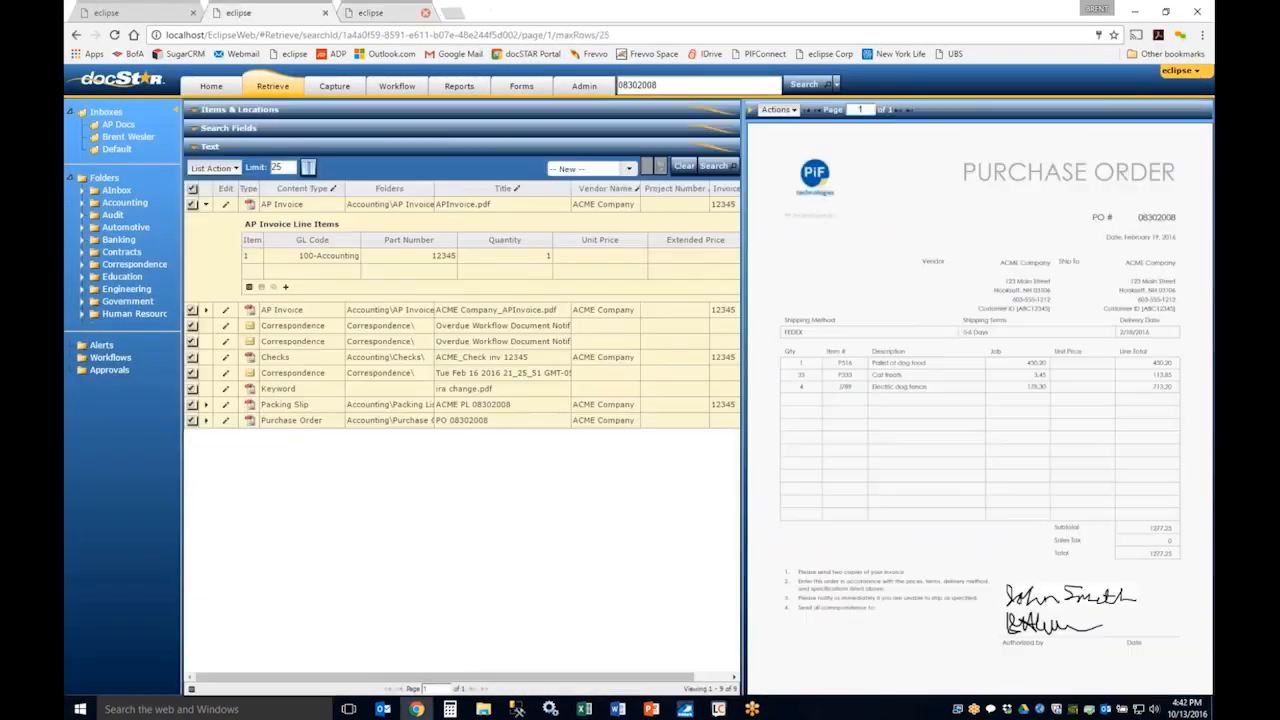
Step: Start an email of all the 08302008 search results and enable sending a link to the .zip
{"action": "left_click", "coordinate": [192, 189]}
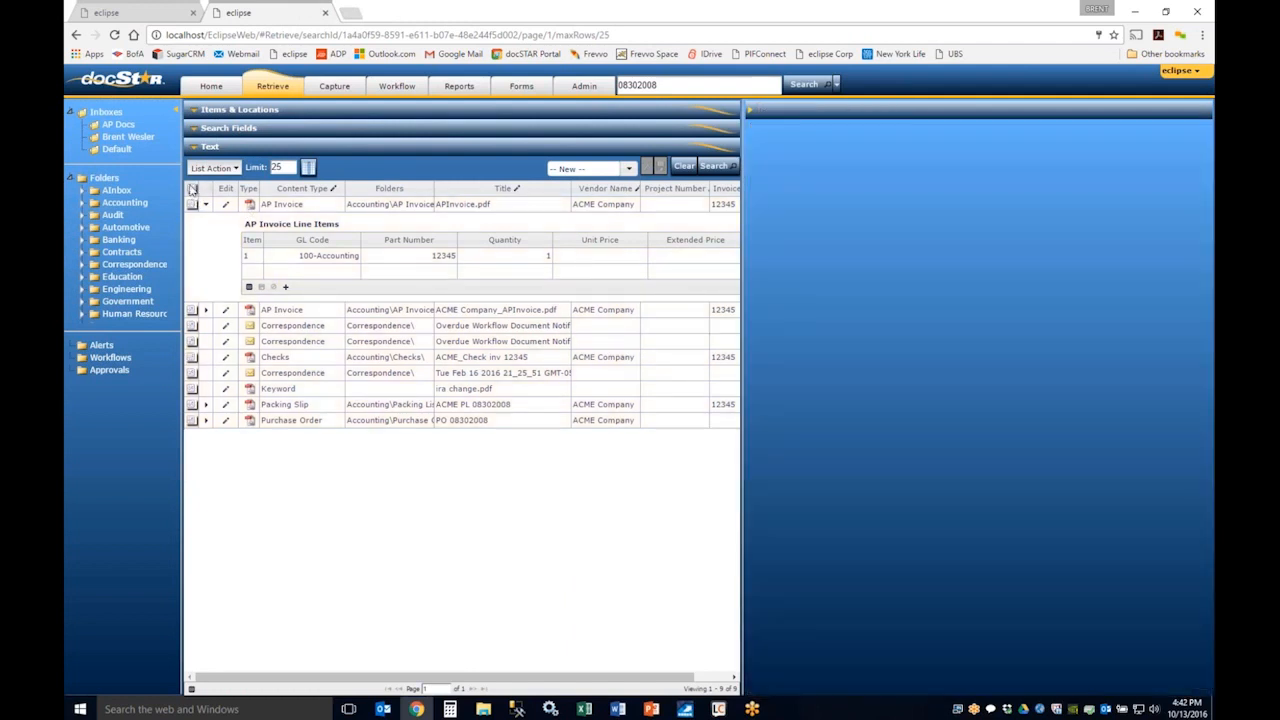
{"action": "left_click", "coordinate": [213, 170]}
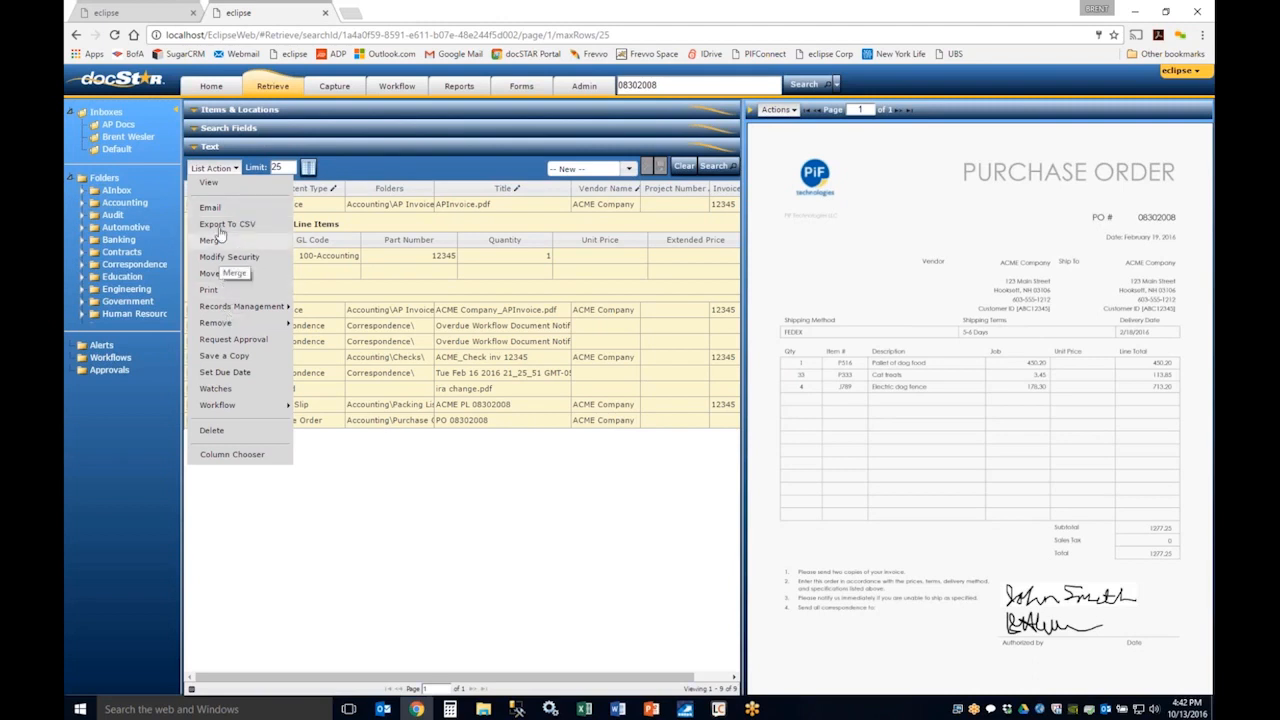
{"action": "left_click", "coordinate": [210, 207]}
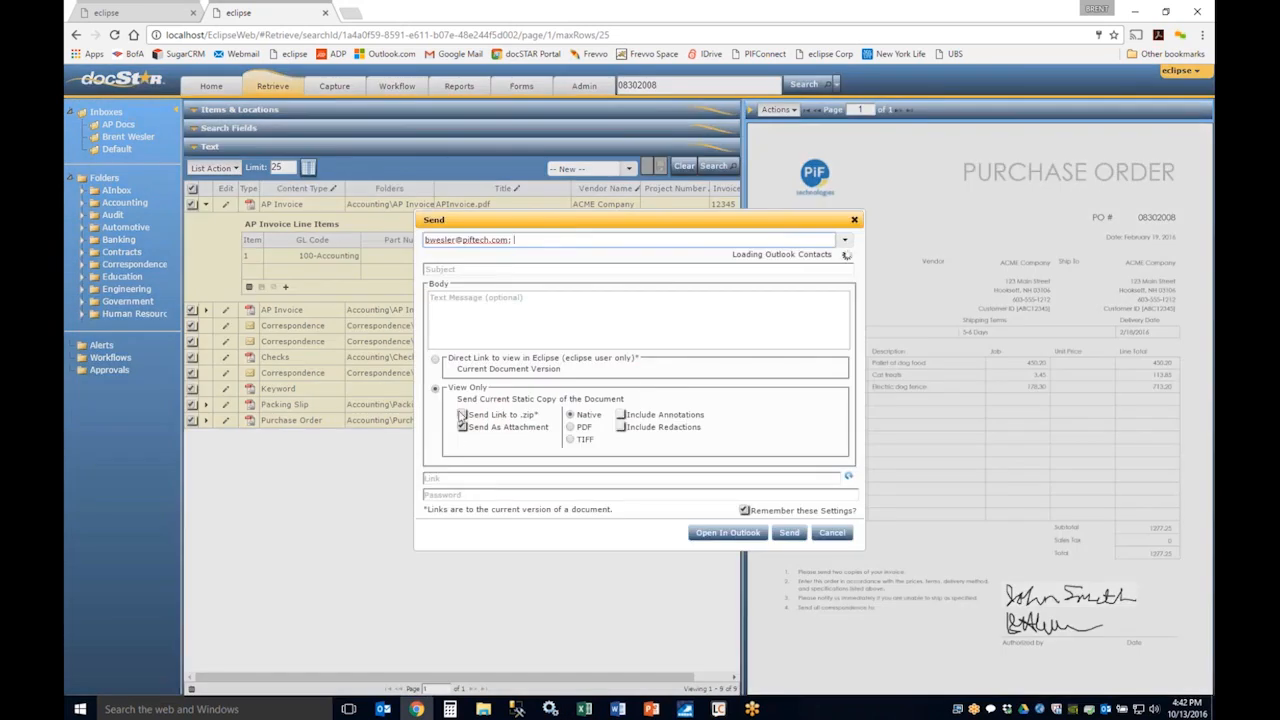
{"action": "left_click", "coordinate": [462, 415]}
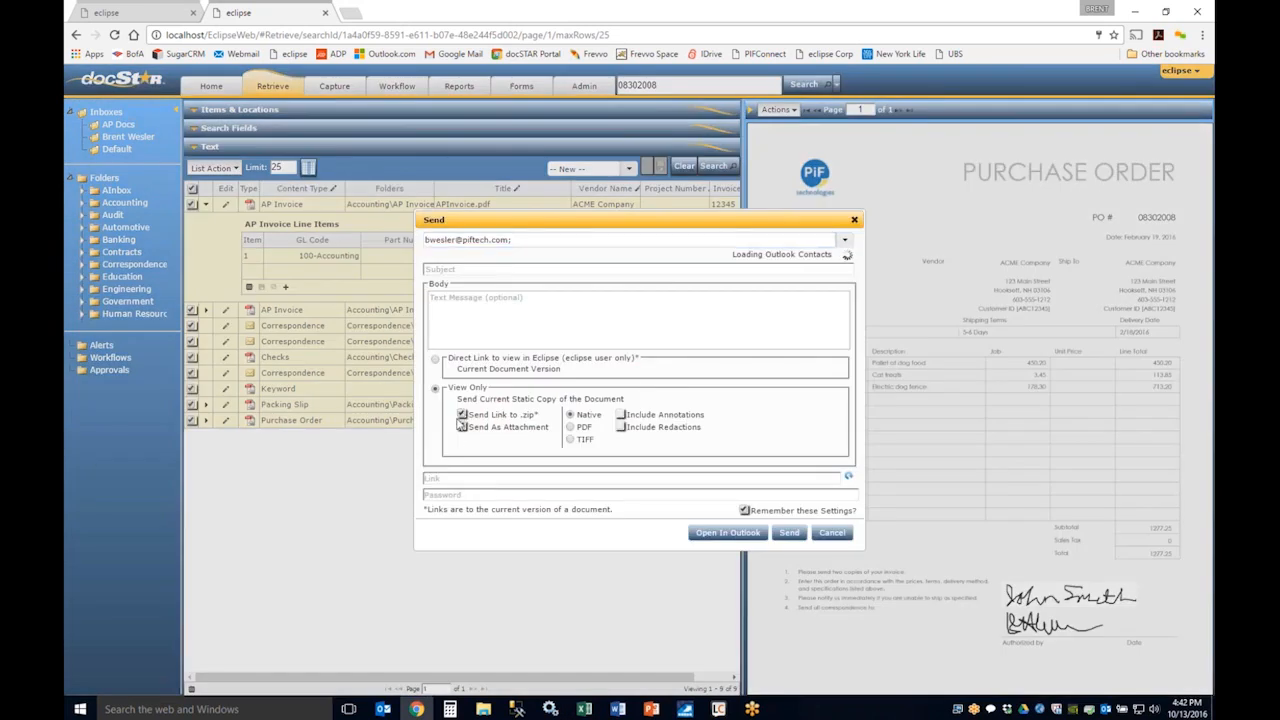